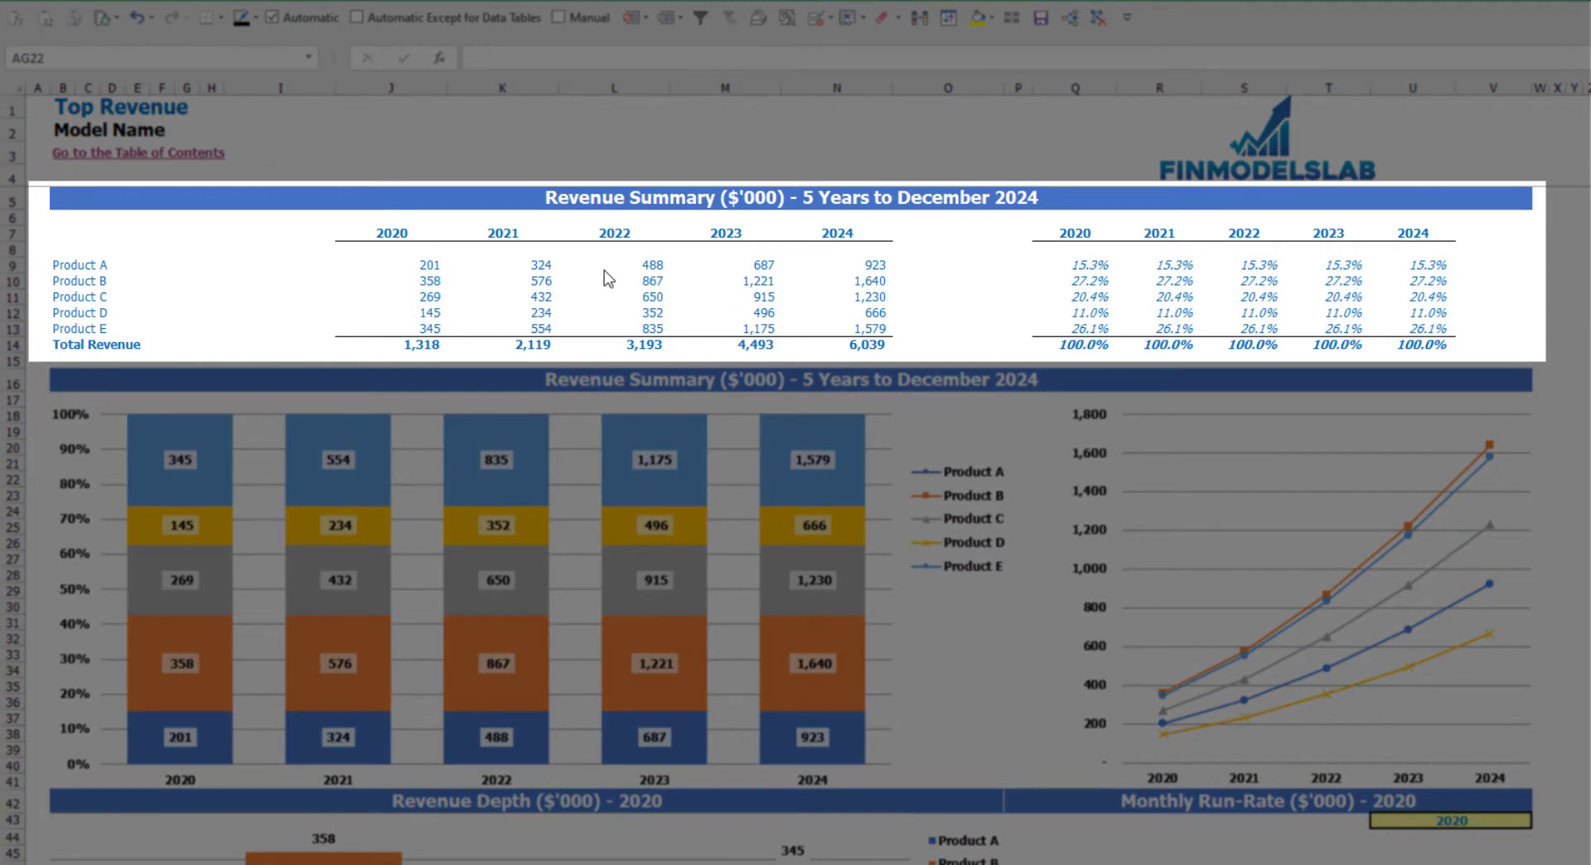
Examine the yearly revenue figures and percentage shares per product in the Revenue Summary table
drag(446, 267, 885, 346)
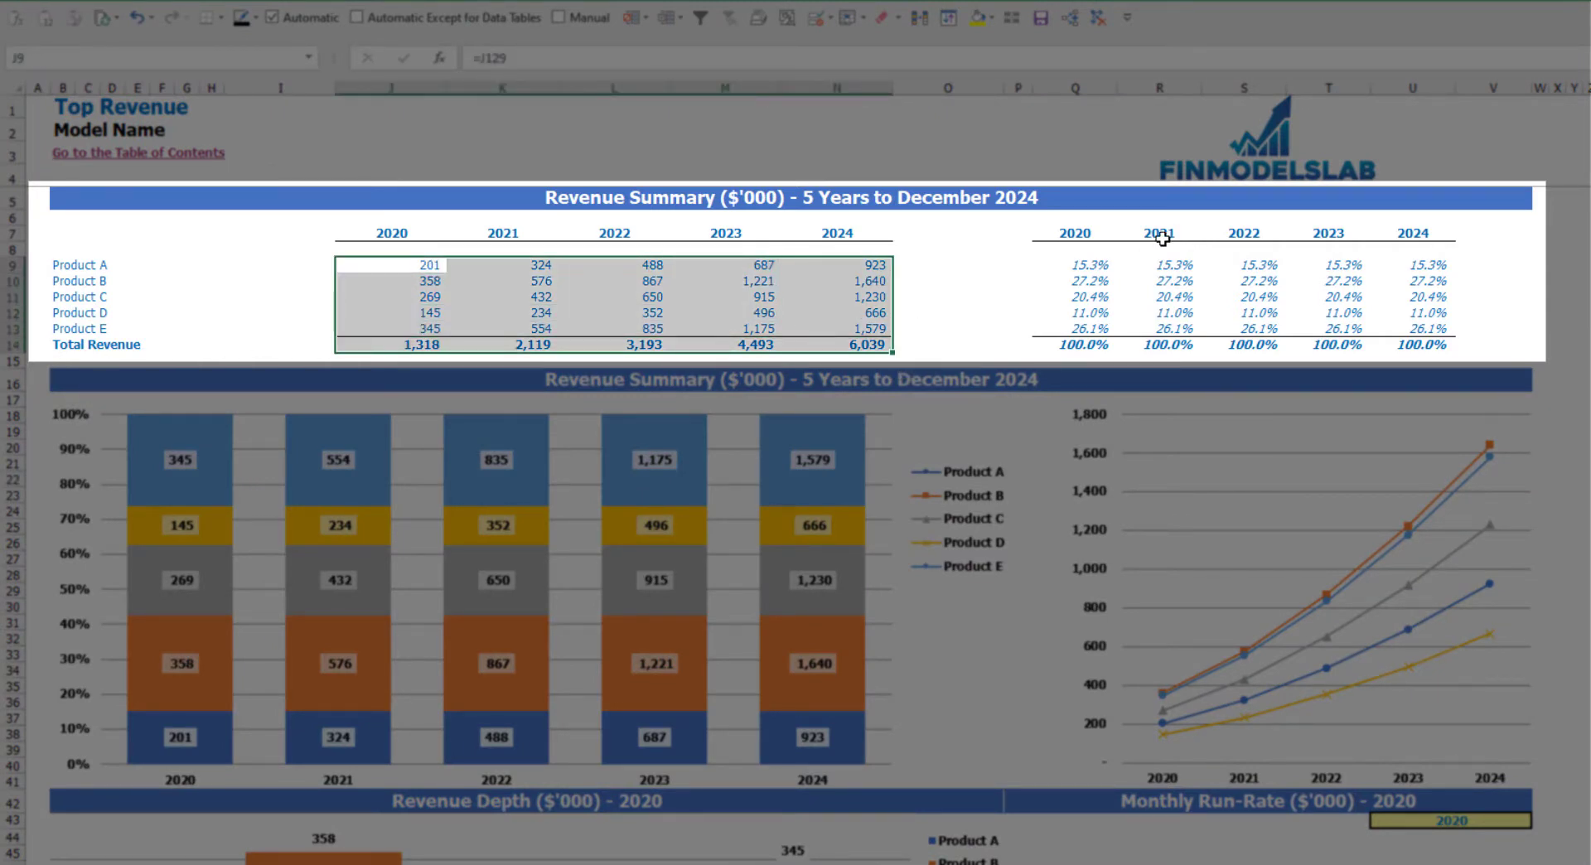
drag(1104, 264, 1390, 343)
click(1585, 313)
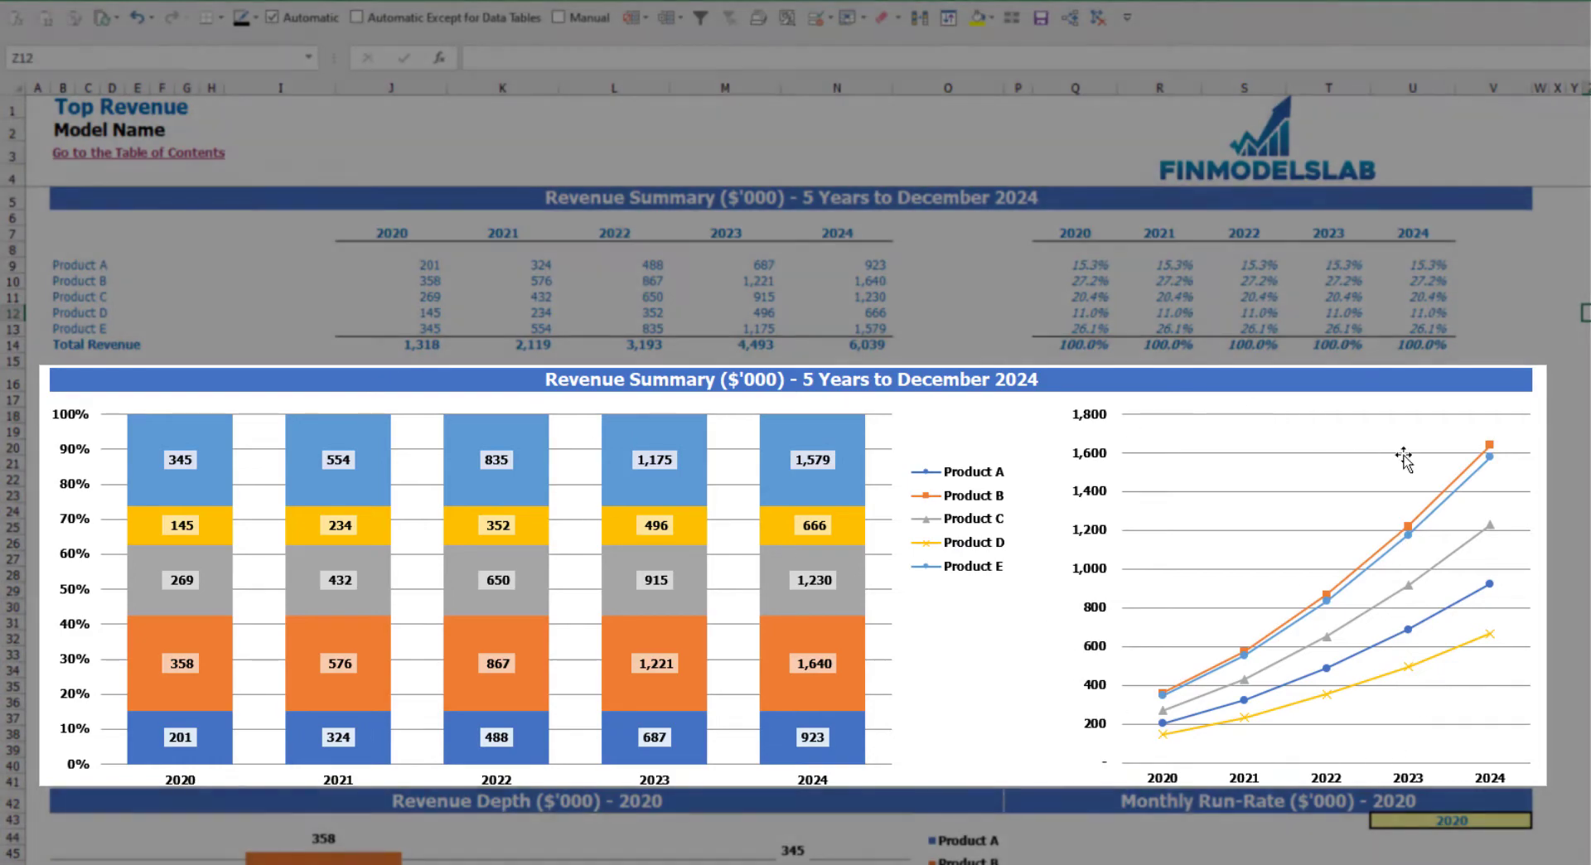
Set the year for the Revenue Depth and Monthly Run-Rate charts to 2021 and examine both charts
scroll(1191, 630, down, 7)
scroll(711, 494, down, 3)
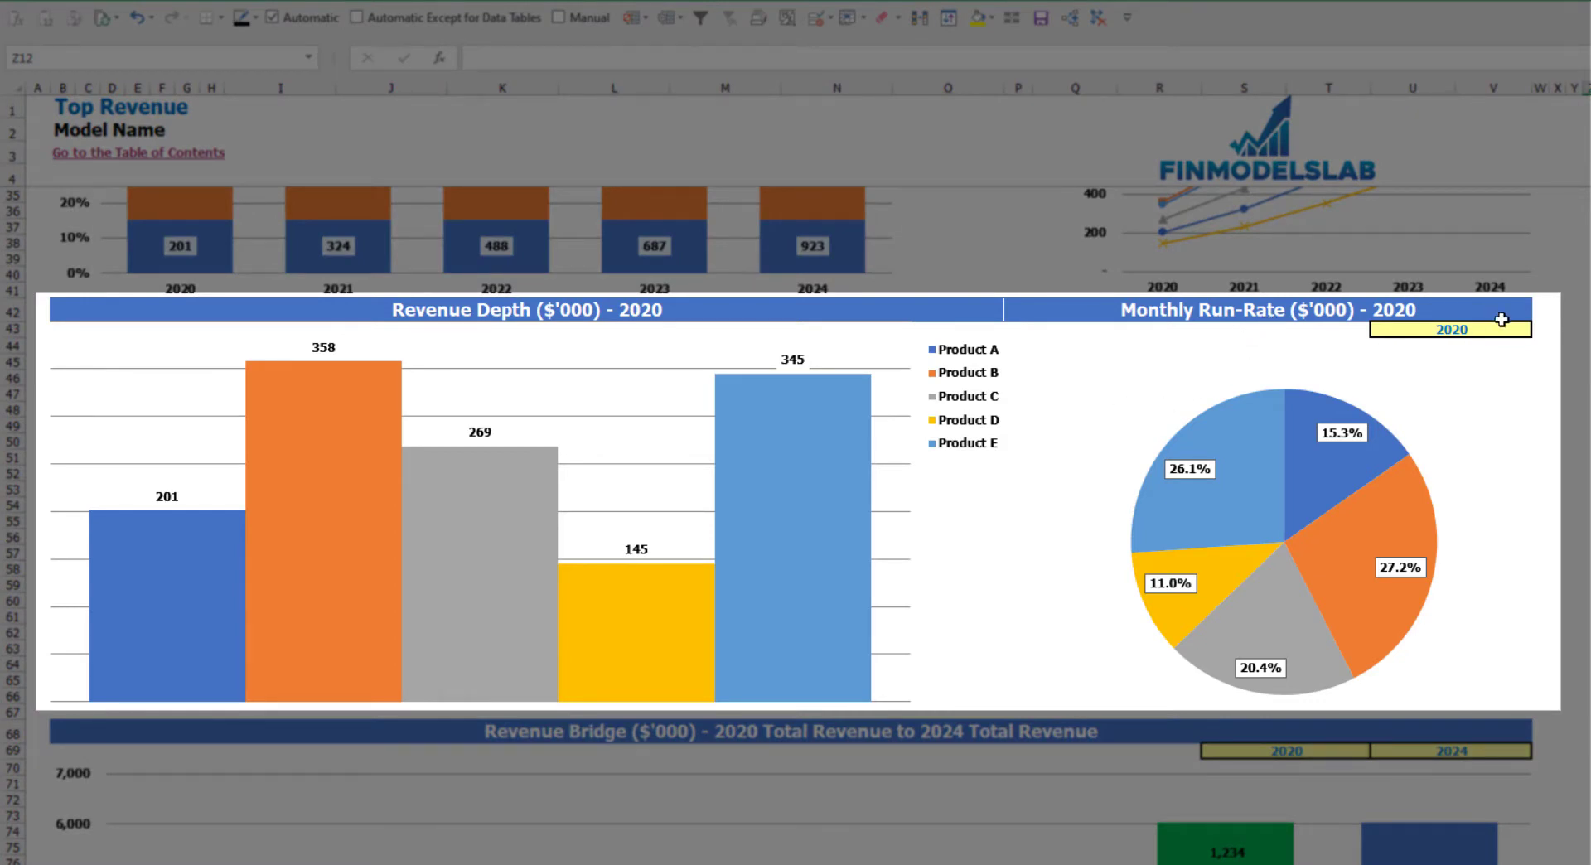
click(1513, 330)
click(1539, 330)
click(1491, 363)
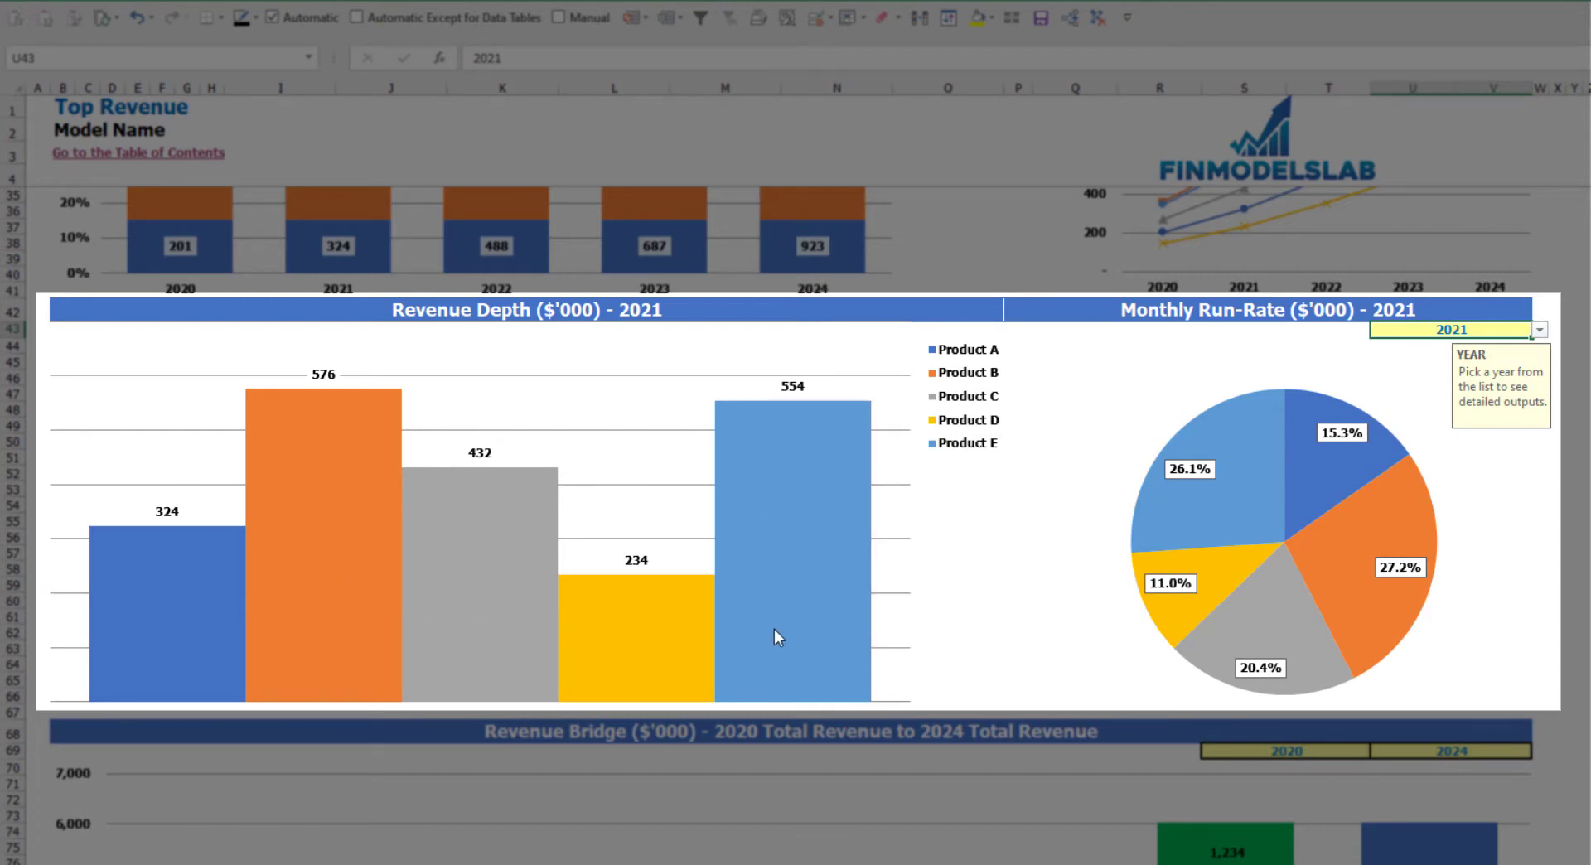
mouse_move(1183, 527)
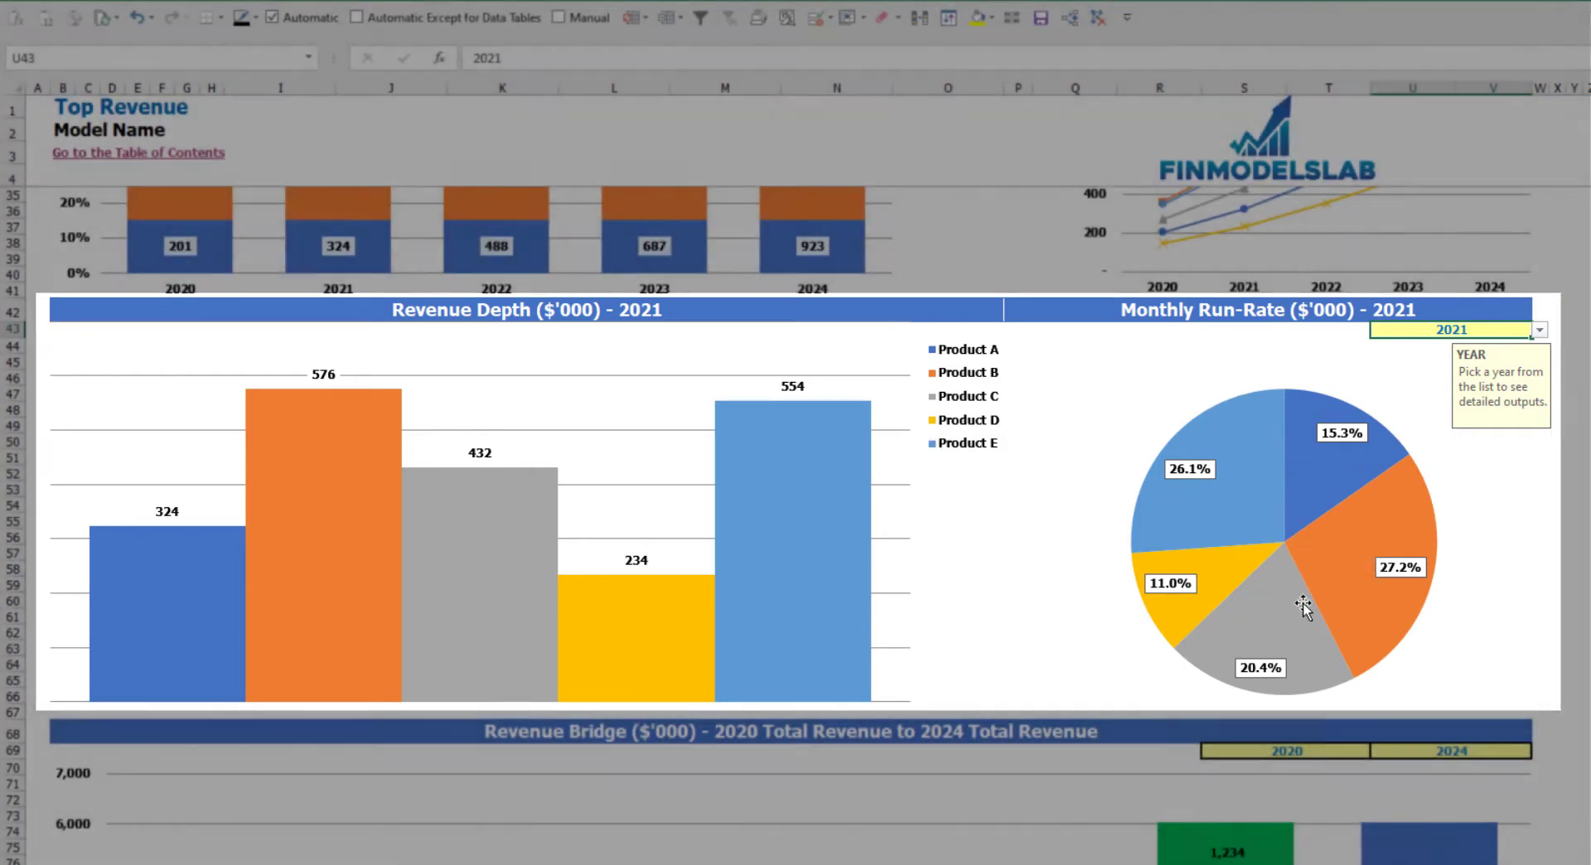
mouse_move(1304, 606)
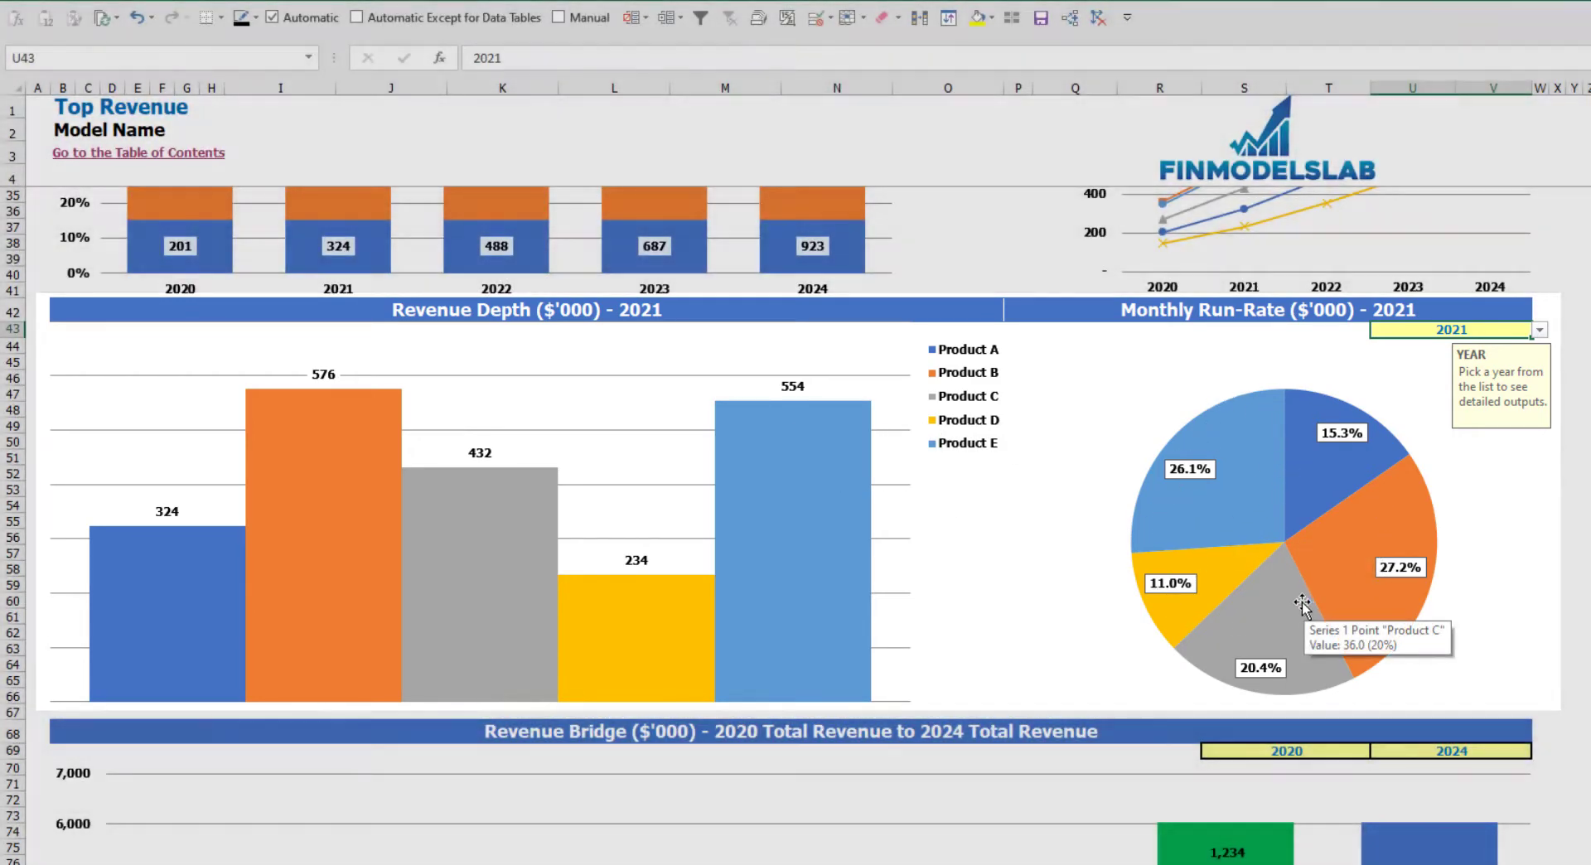
Examine the Revenue Bridge chart, its first-year and last-year selectors, and the contribution of Product A
scroll(1304, 605, down, 7)
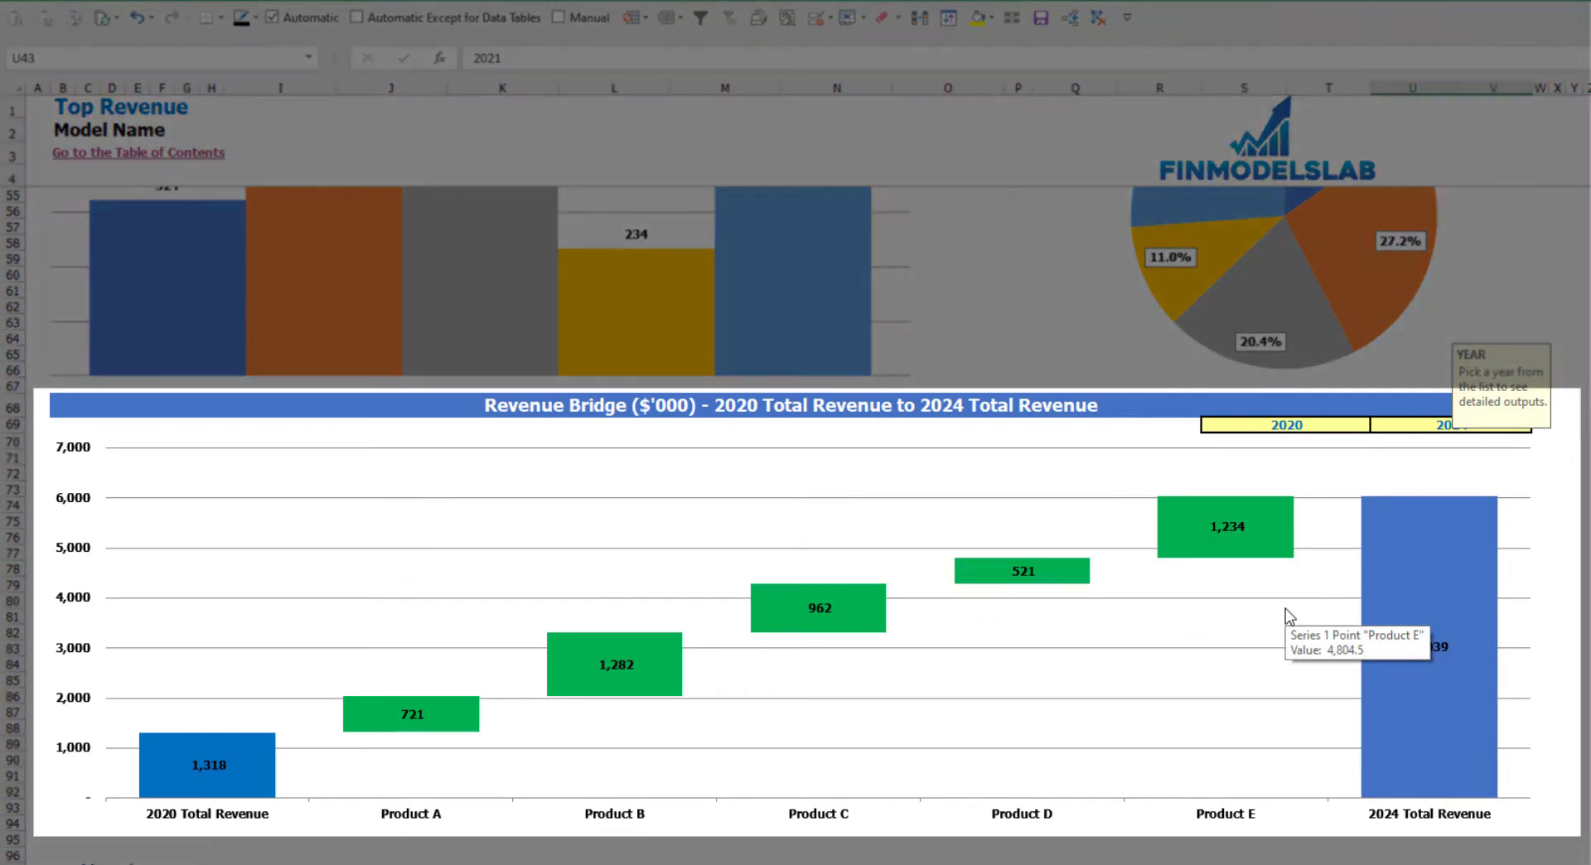
click(530, 781)
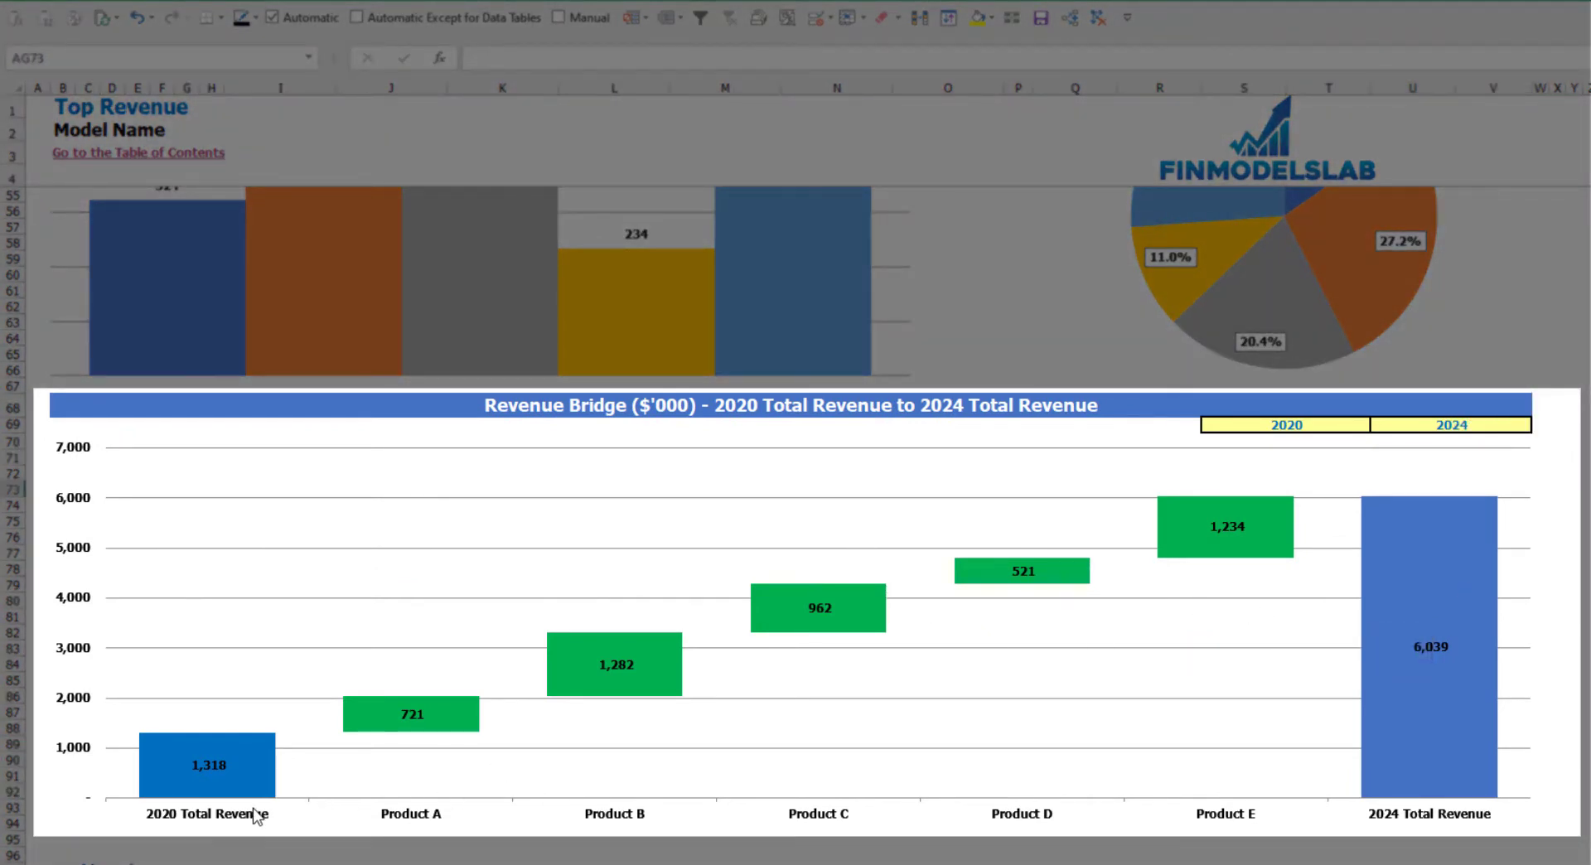
click(1343, 425)
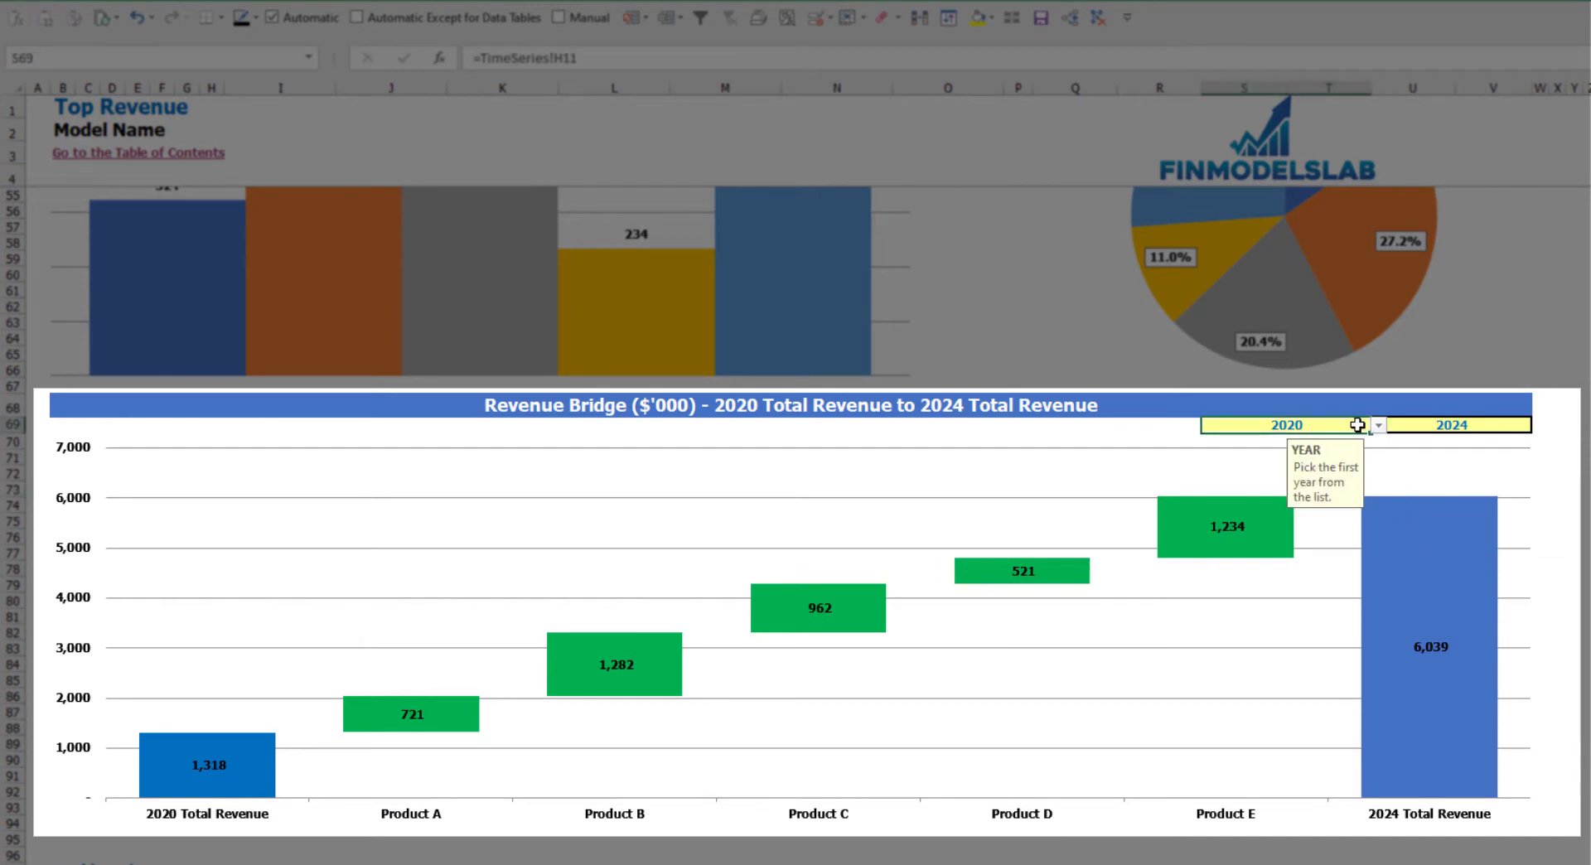
click(1378, 424)
click(1497, 432)
click(1497, 429)
click(1540, 425)
click(1581, 433)
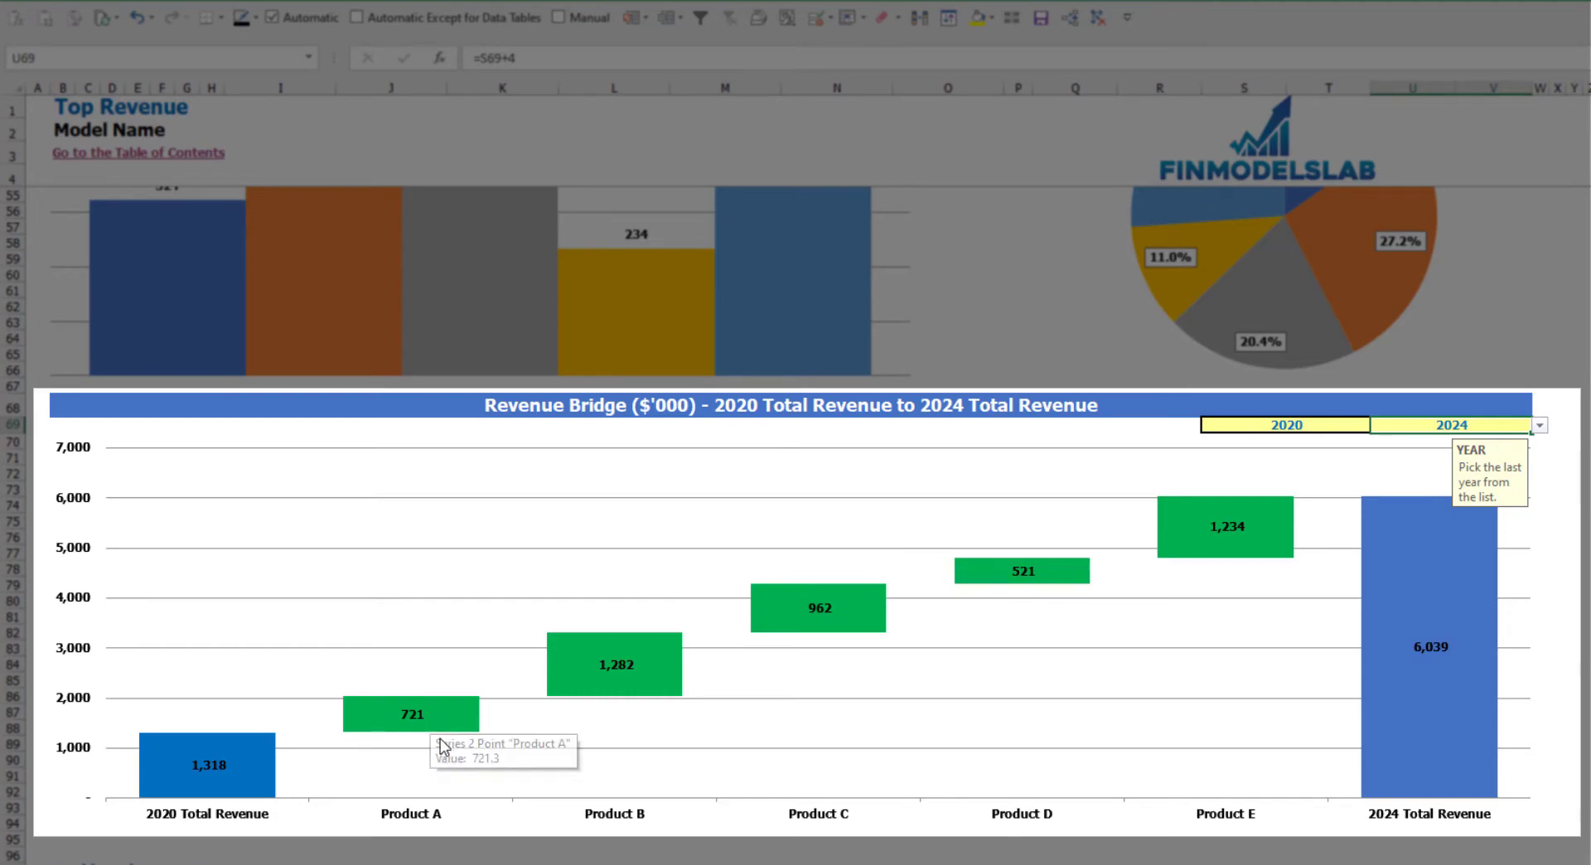
mouse_move(449, 738)
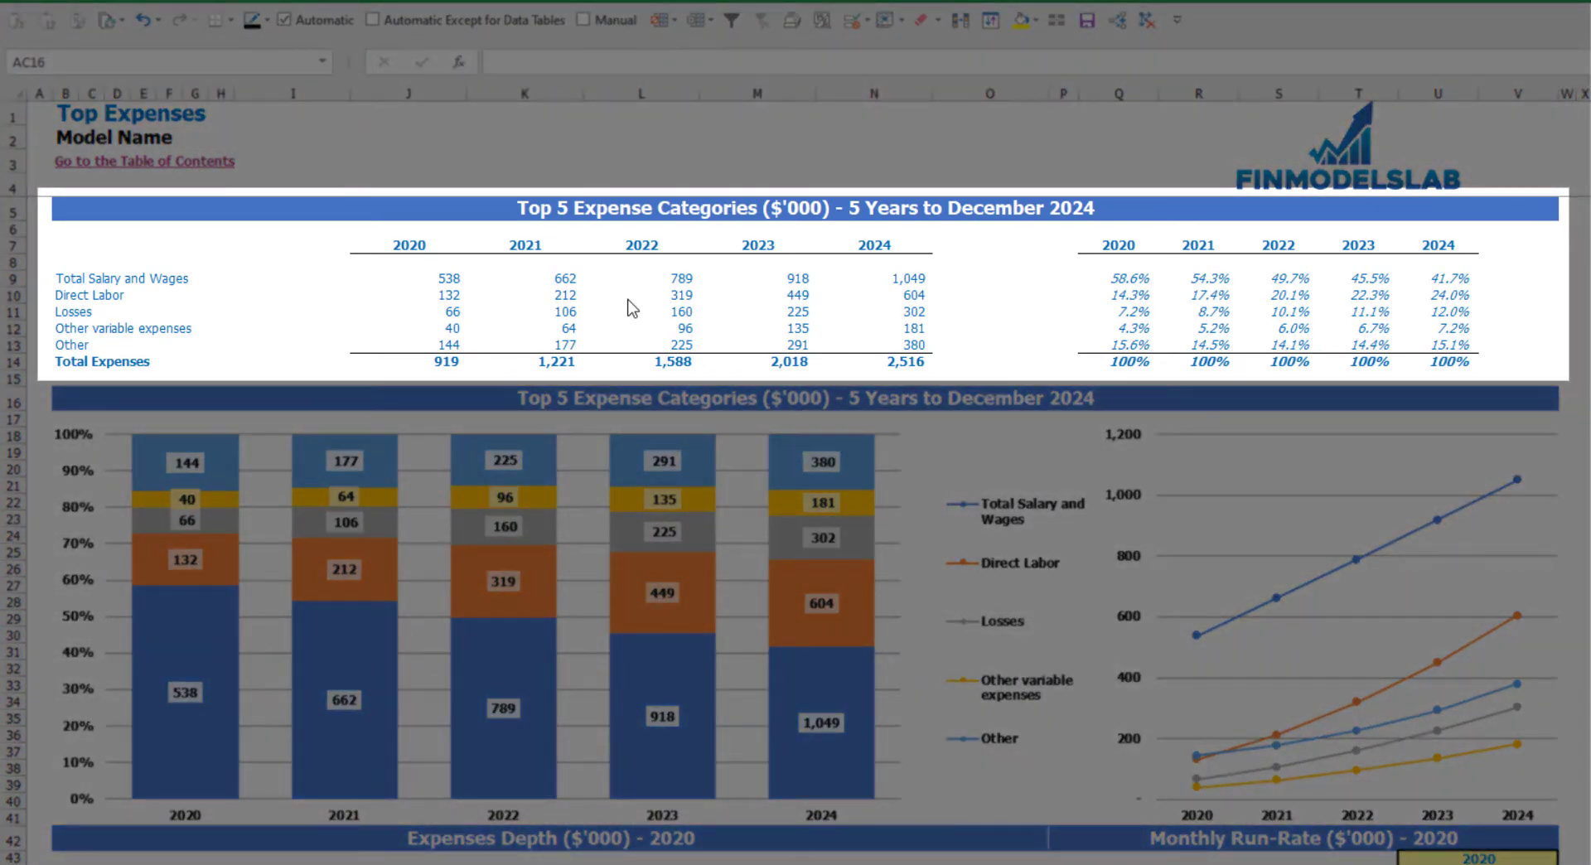
Examine the expense categories, yearly amounts, total expenses and percentage shares in the Top 5 Expense Categories table
drag(63, 283, 64, 328)
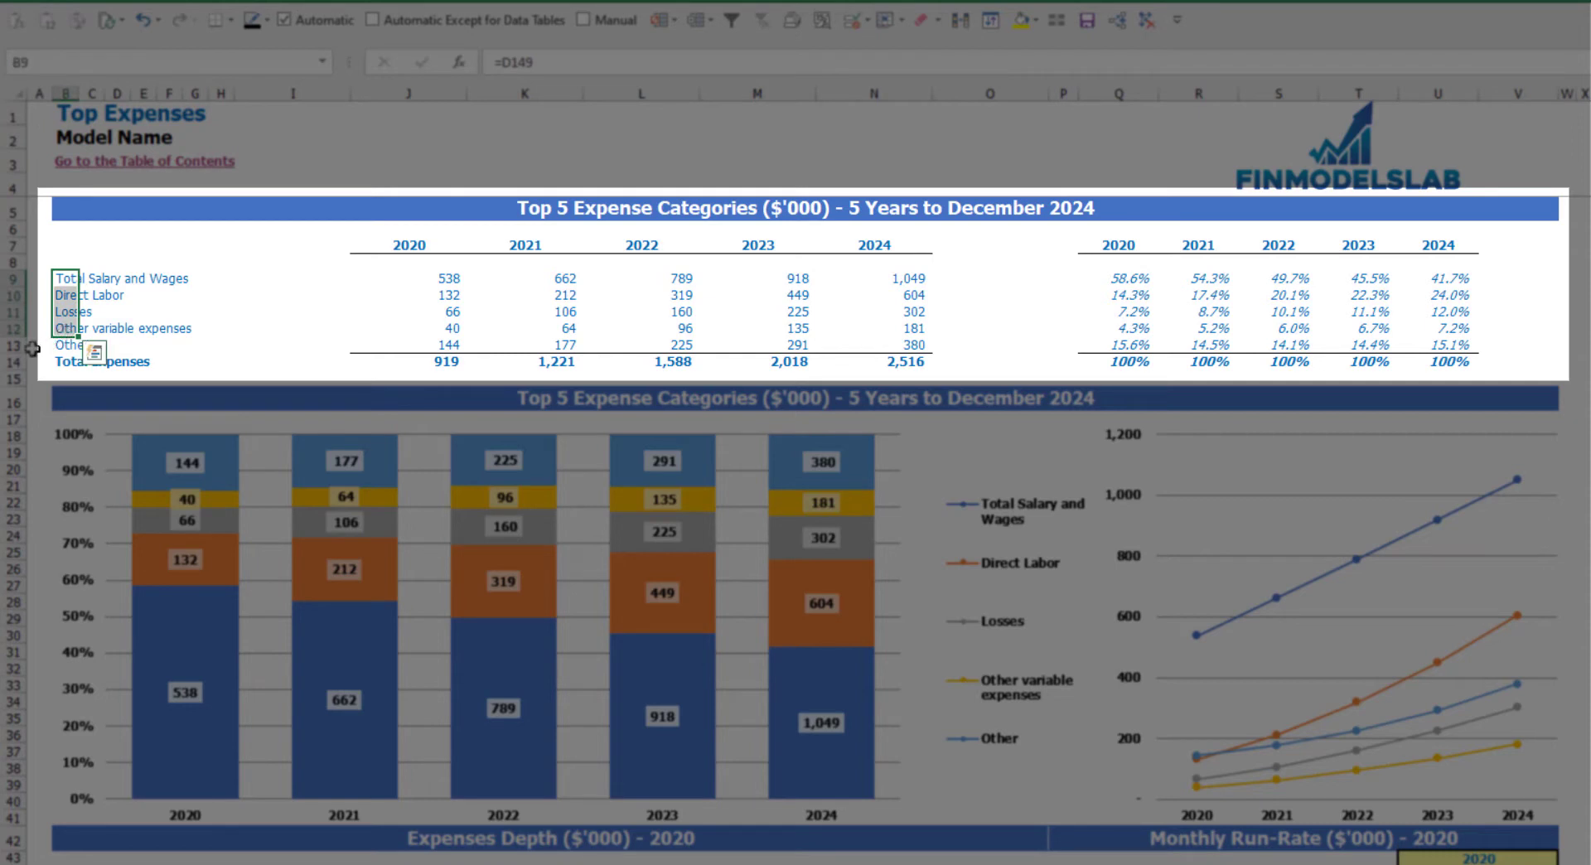
click(68, 344)
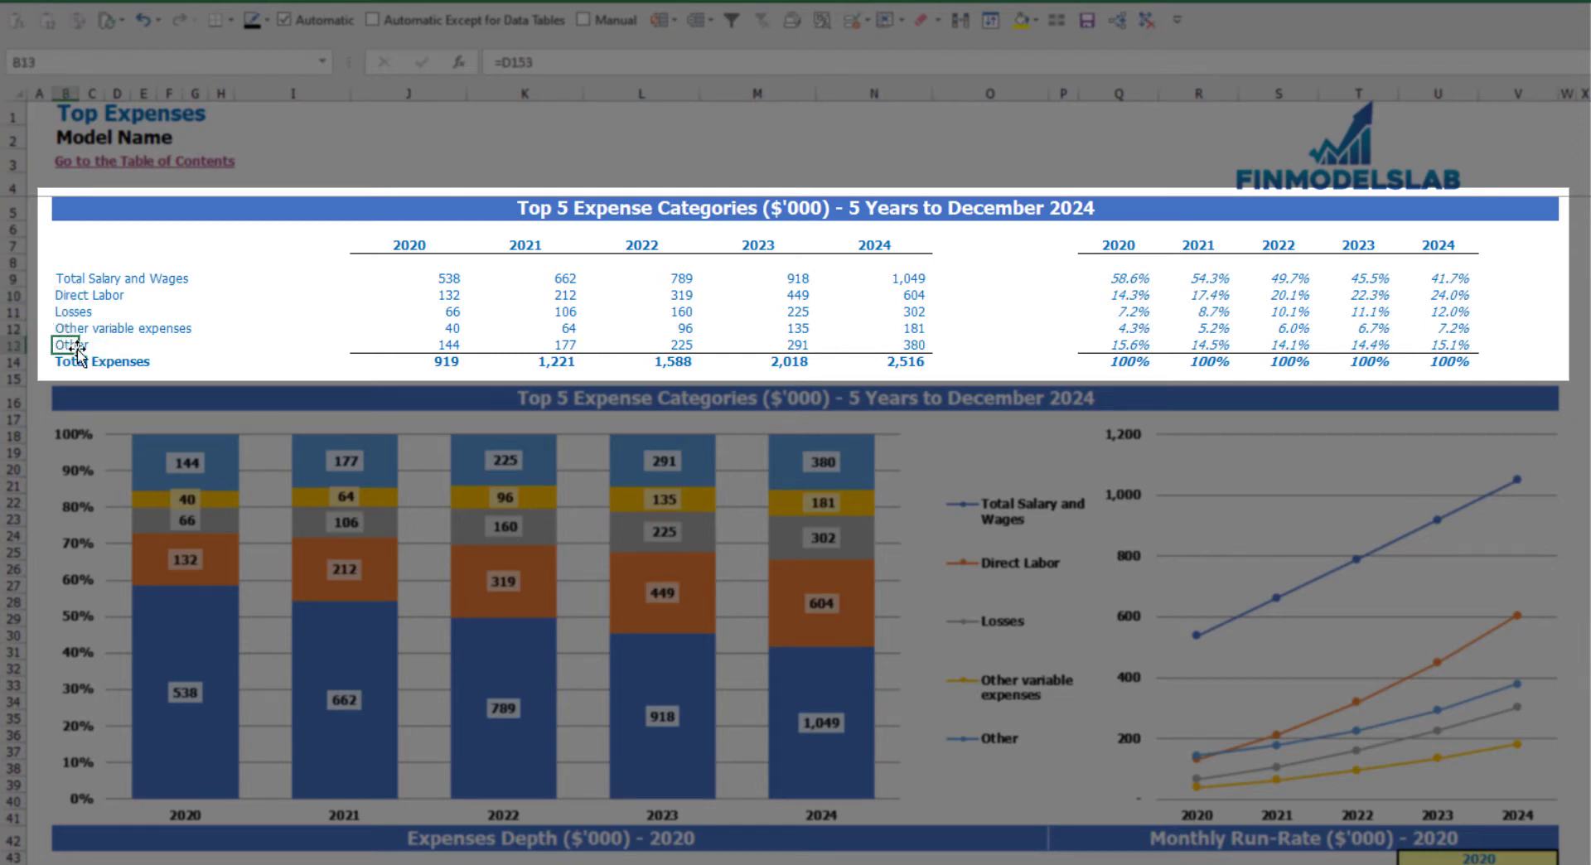
drag(409, 249, 852, 357)
drag(440, 359, 869, 363)
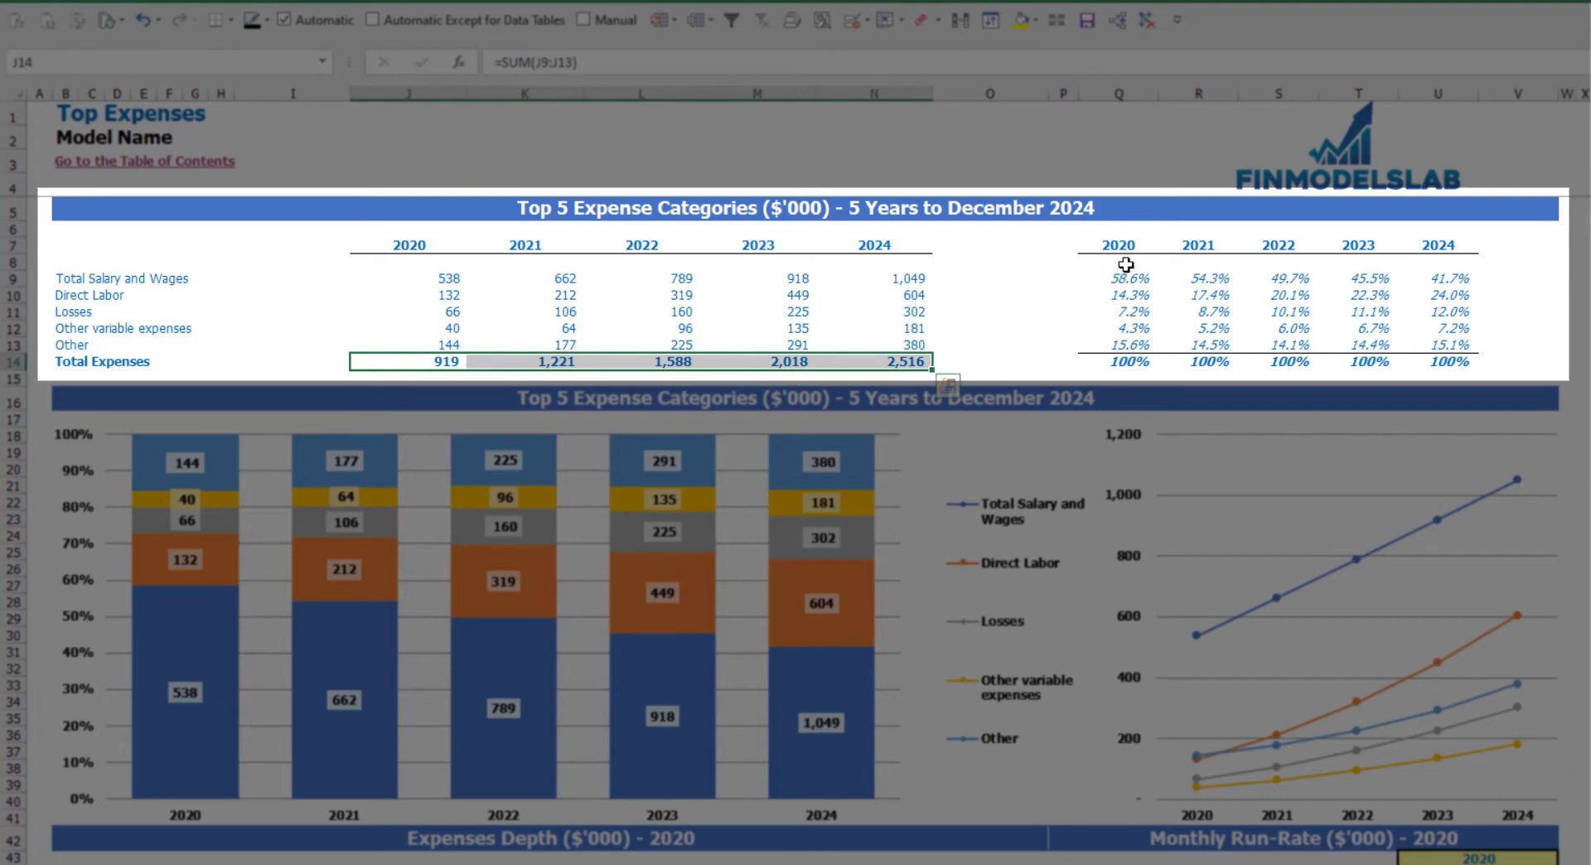
drag(1119, 249, 1463, 348)
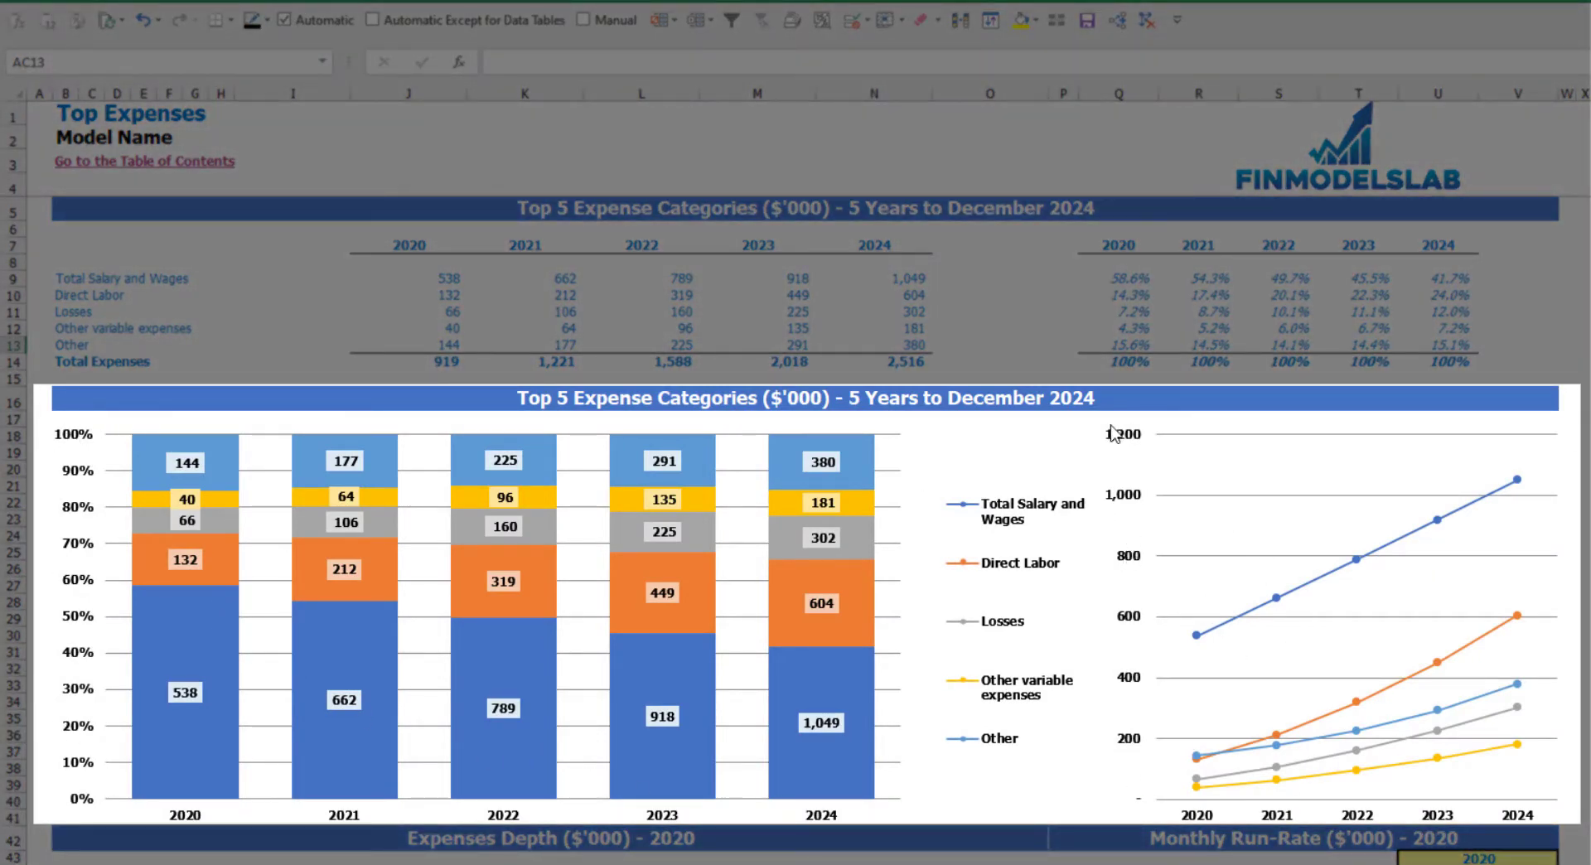
Set the year for the Expenses Depth and Monthly Run-Rate charts to 2021
scroll(1161, 432, down, 3)
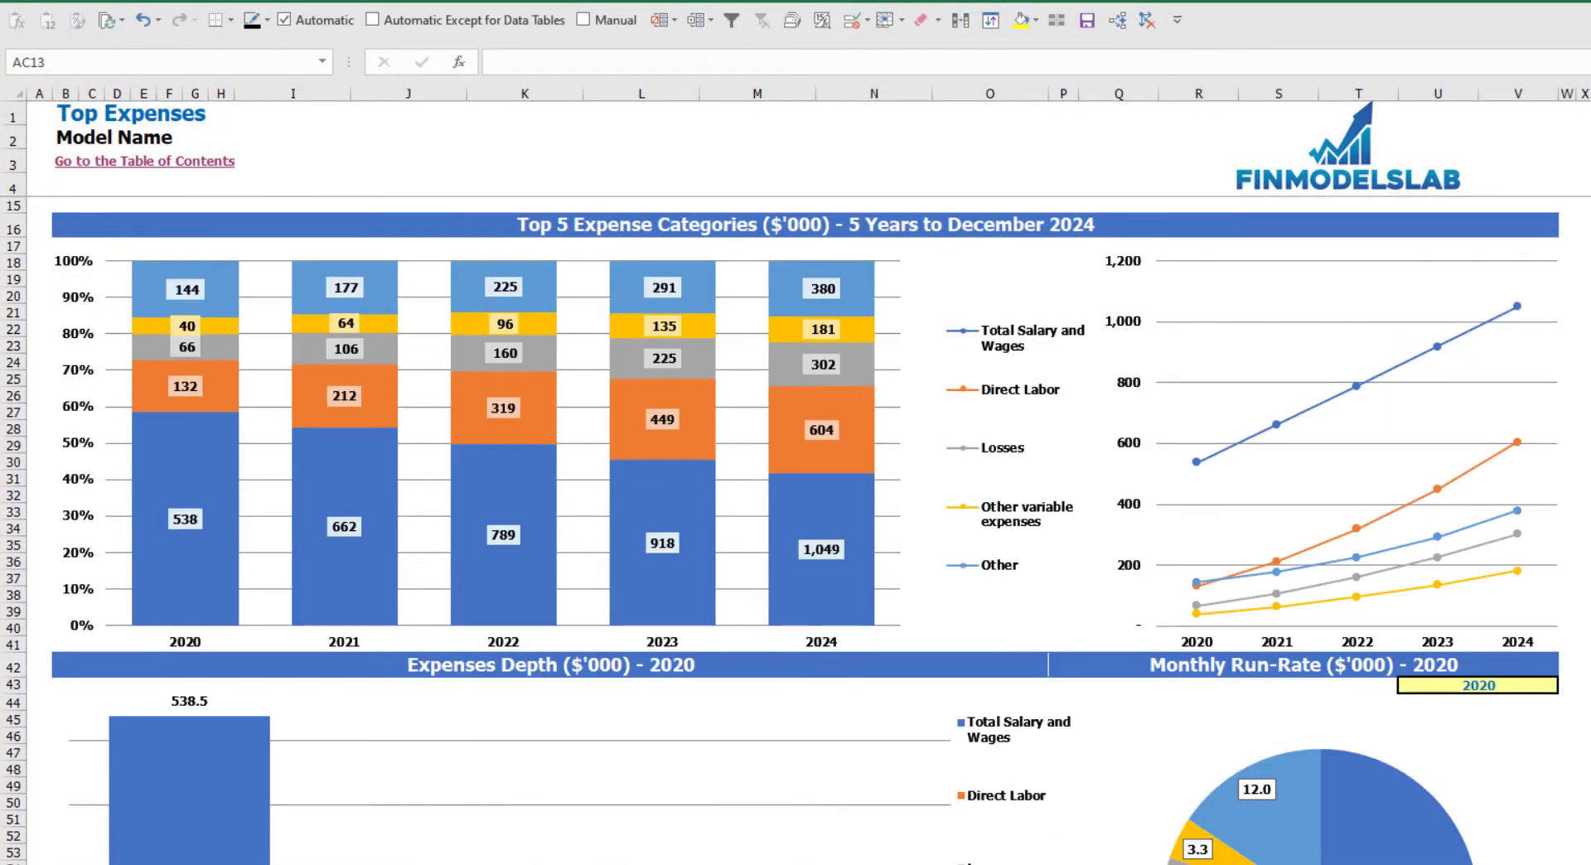
scroll(804, 530, down, 7)
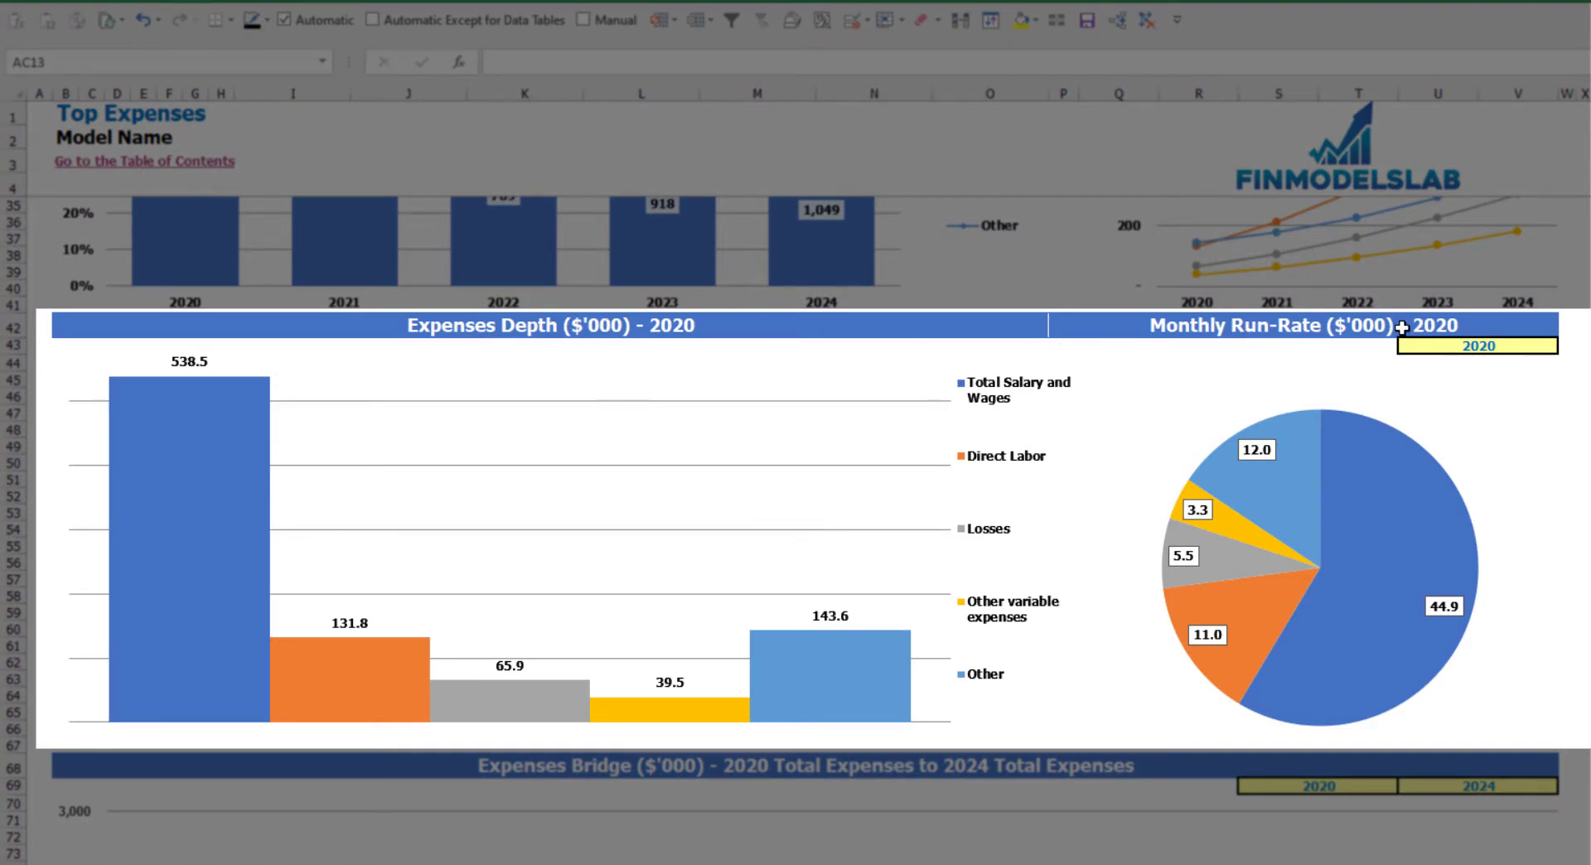
click(1543, 344)
click(1567, 348)
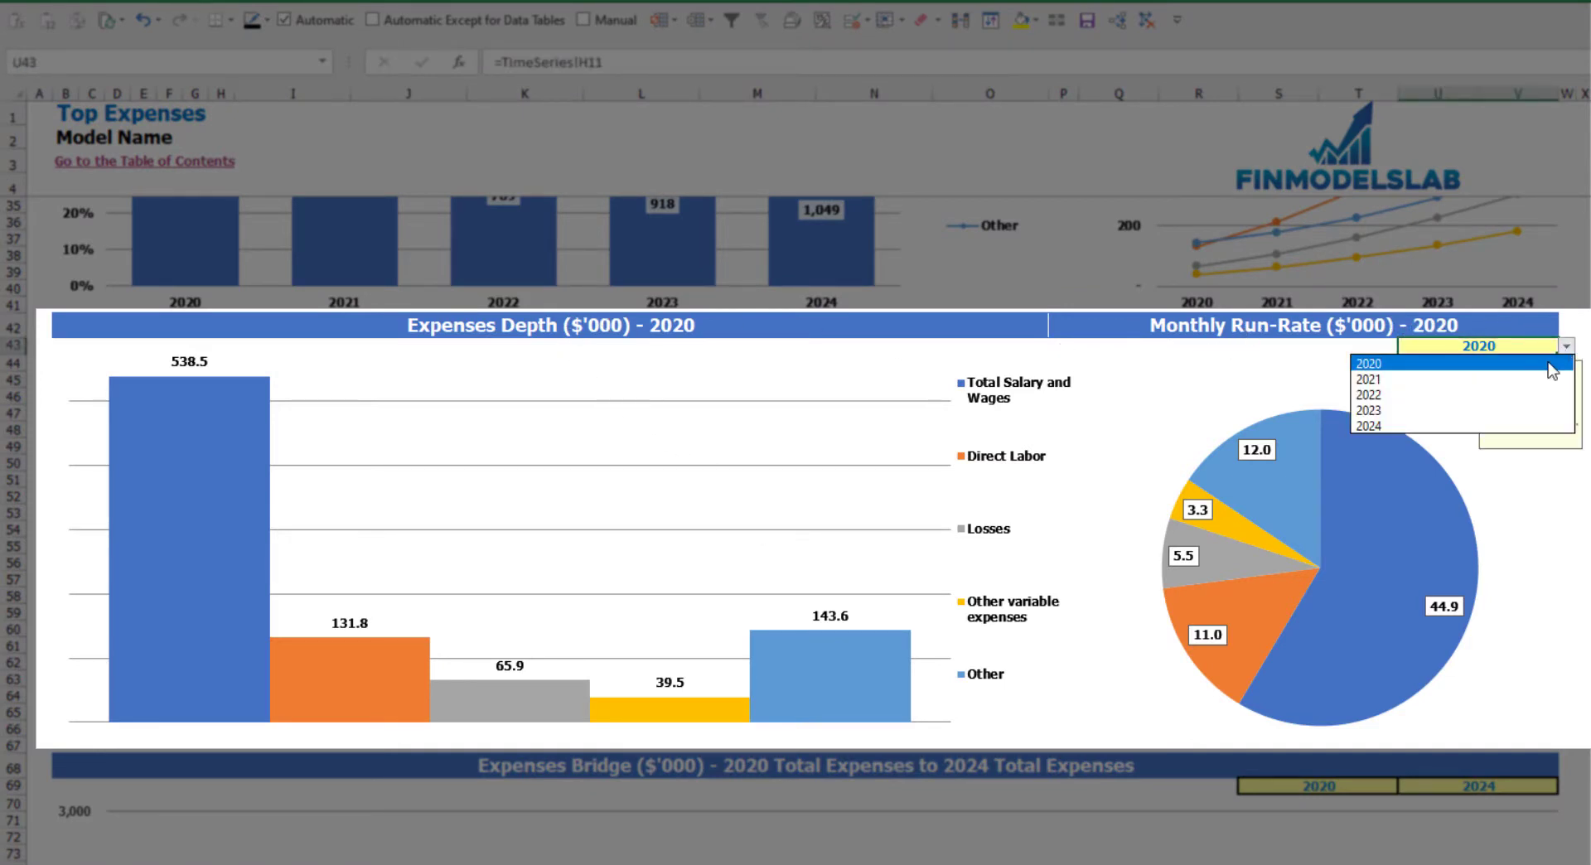
click(1423, 381)
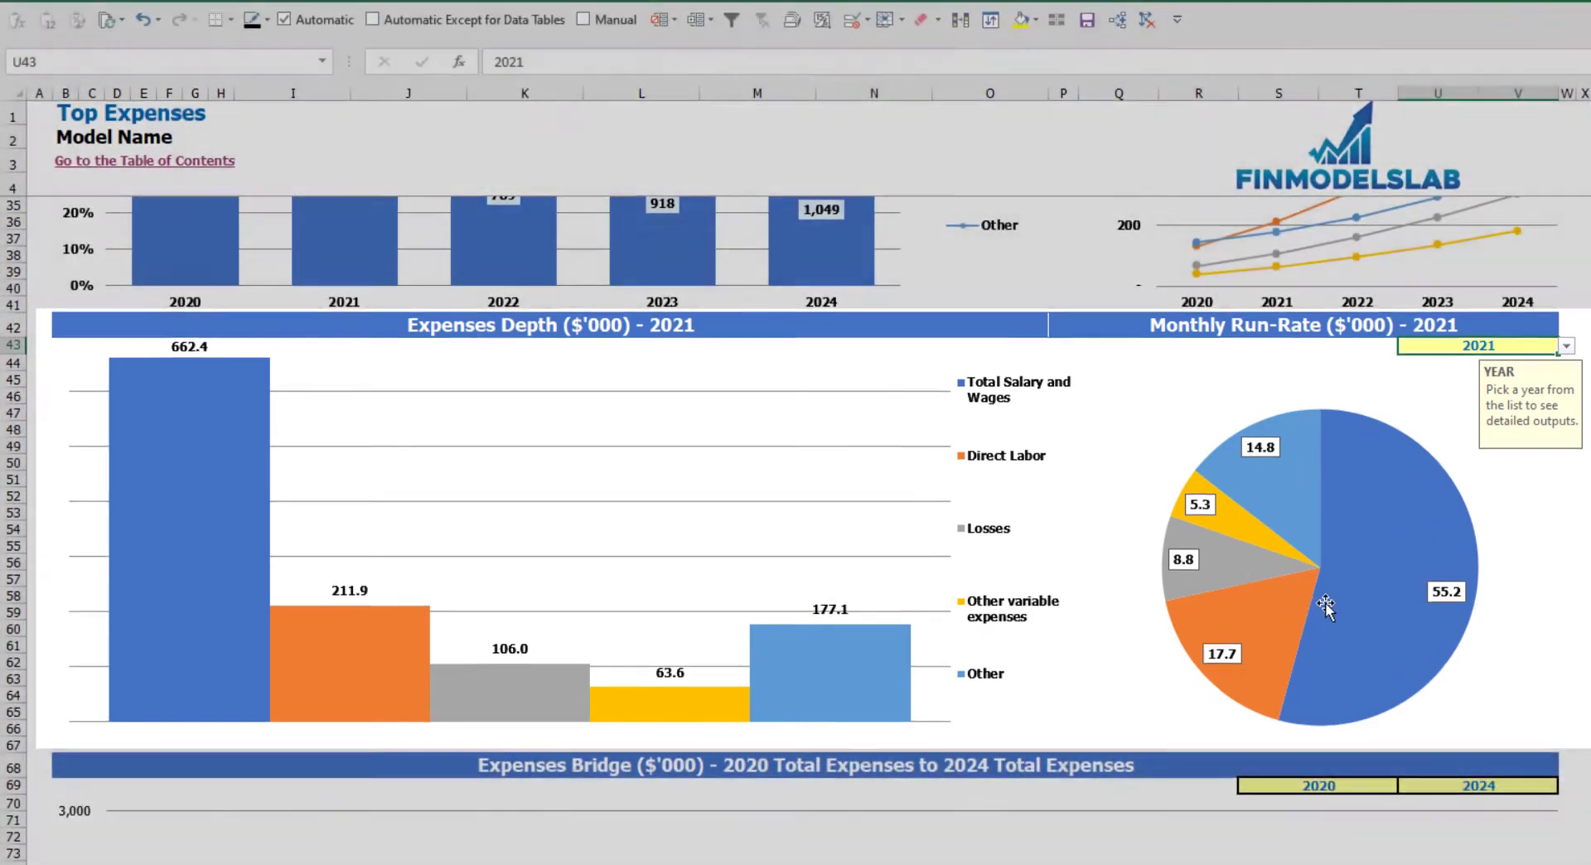
Examine the Expenses Bridge chart and the years offered for its first year
scroll(1298, 489, down, 7)
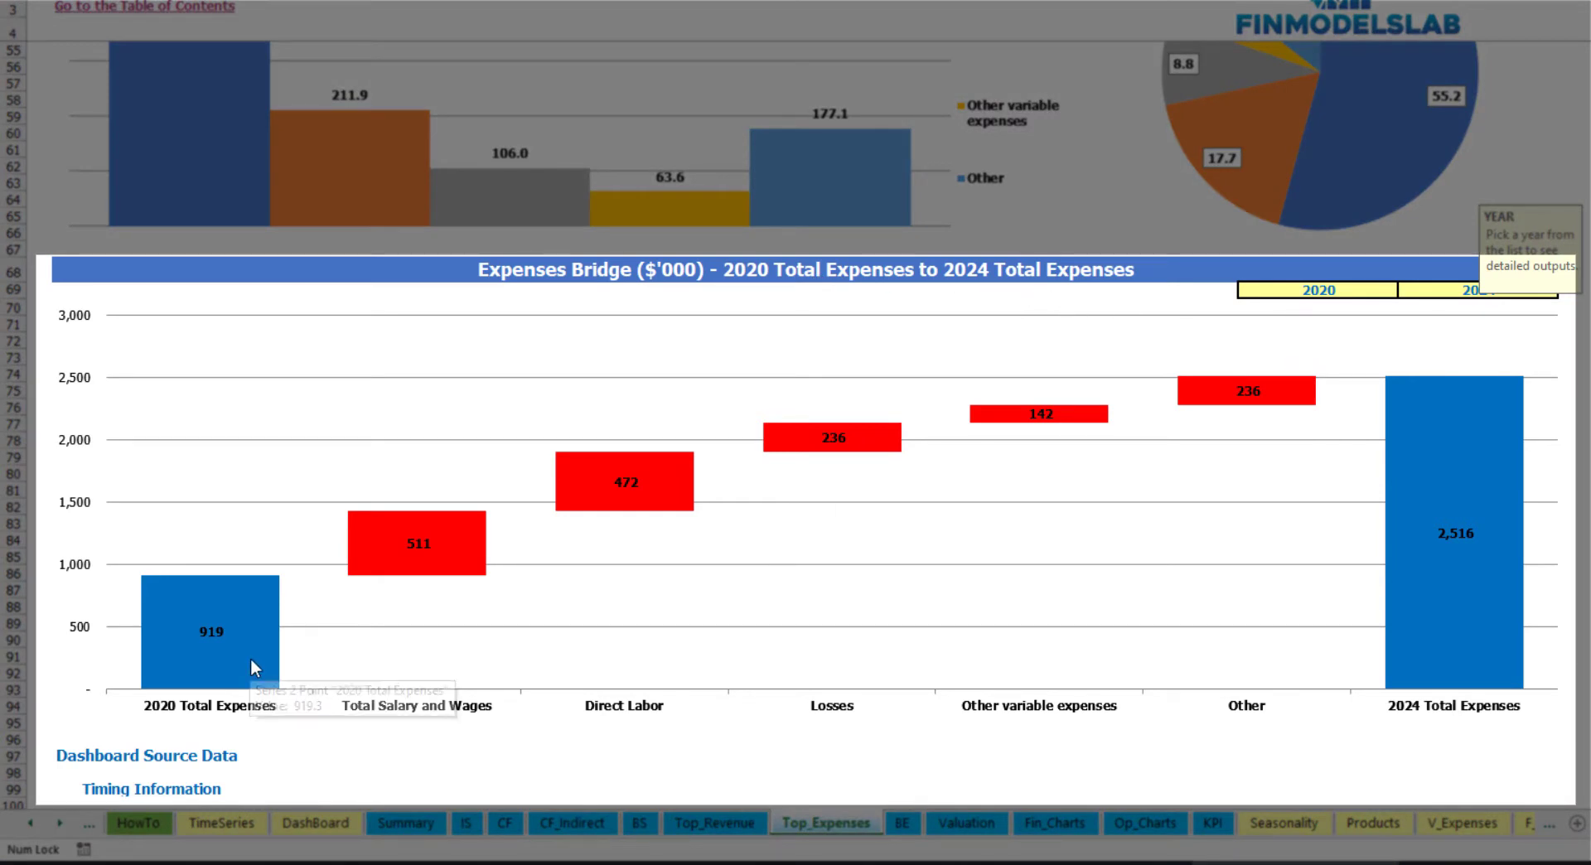
click(1380, 290)
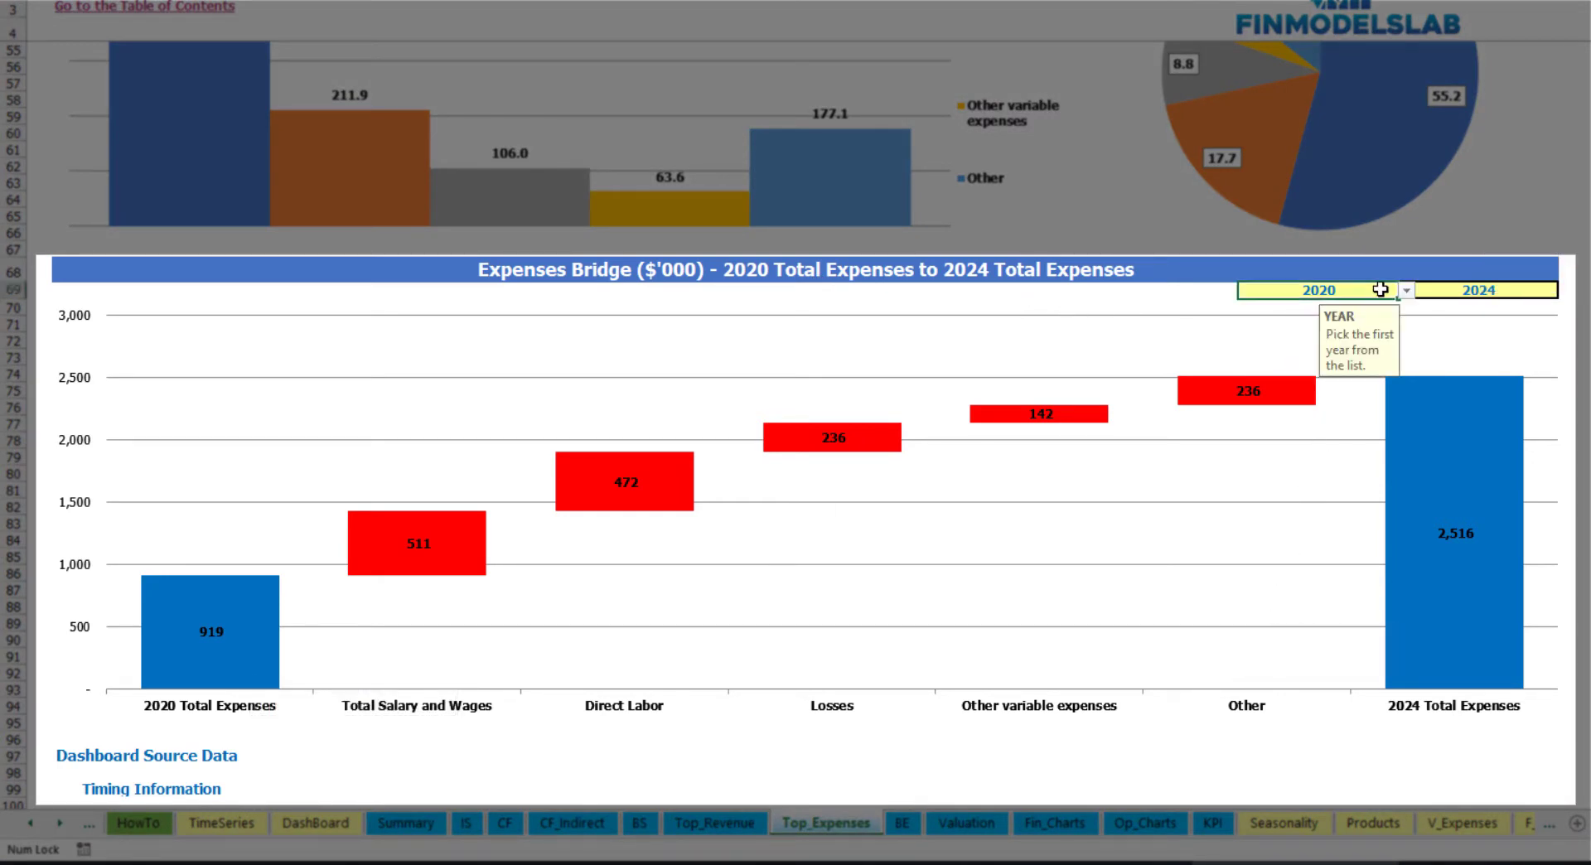
click(1520, 290)
click(1377, 288)
click(1407, 290)
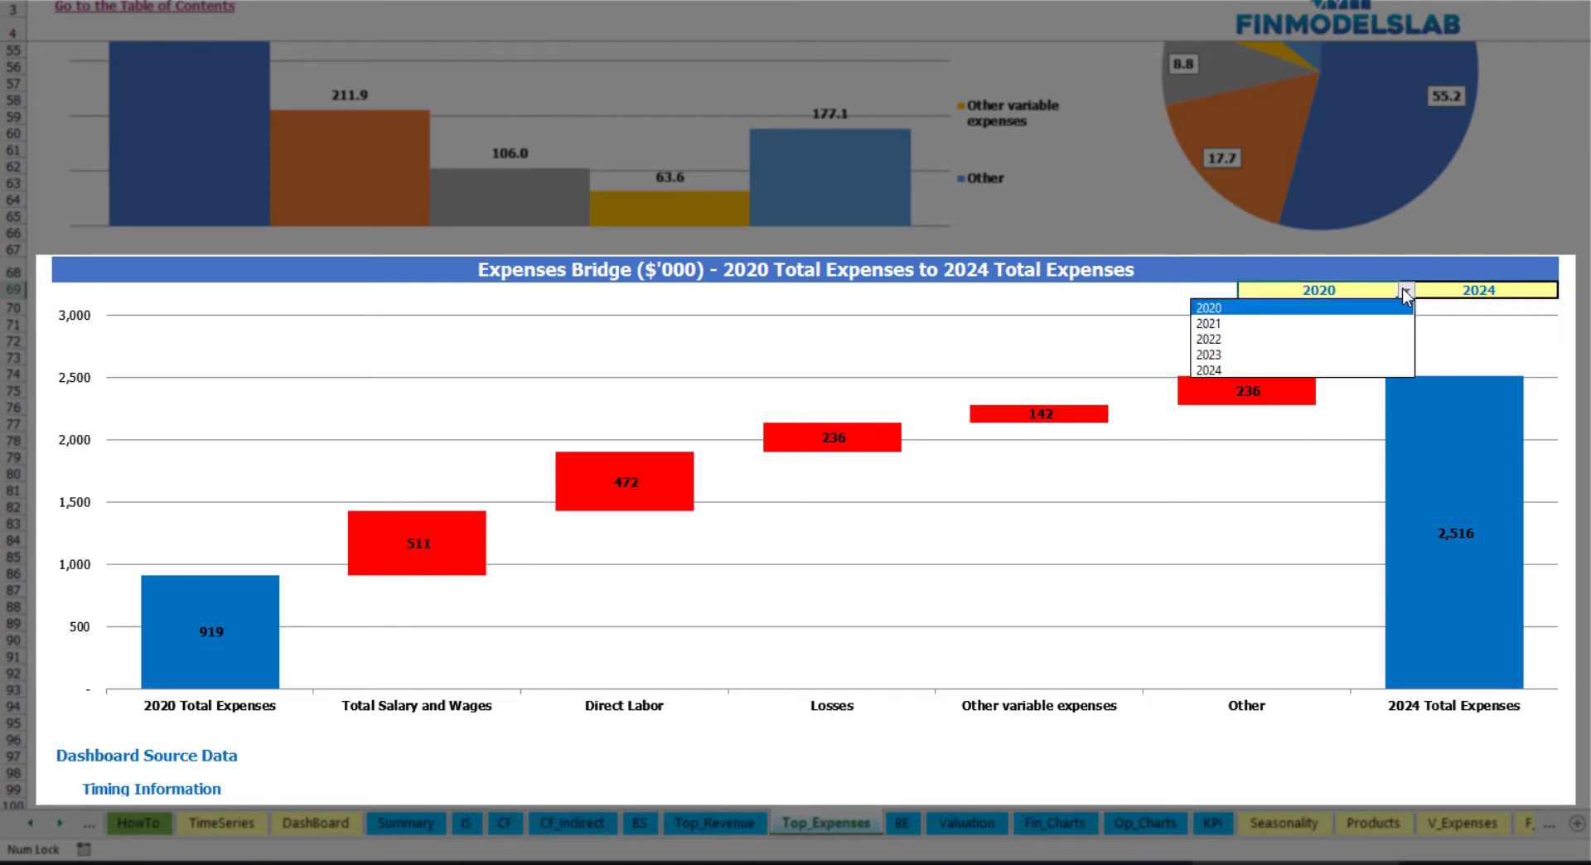
click(1550, 286)
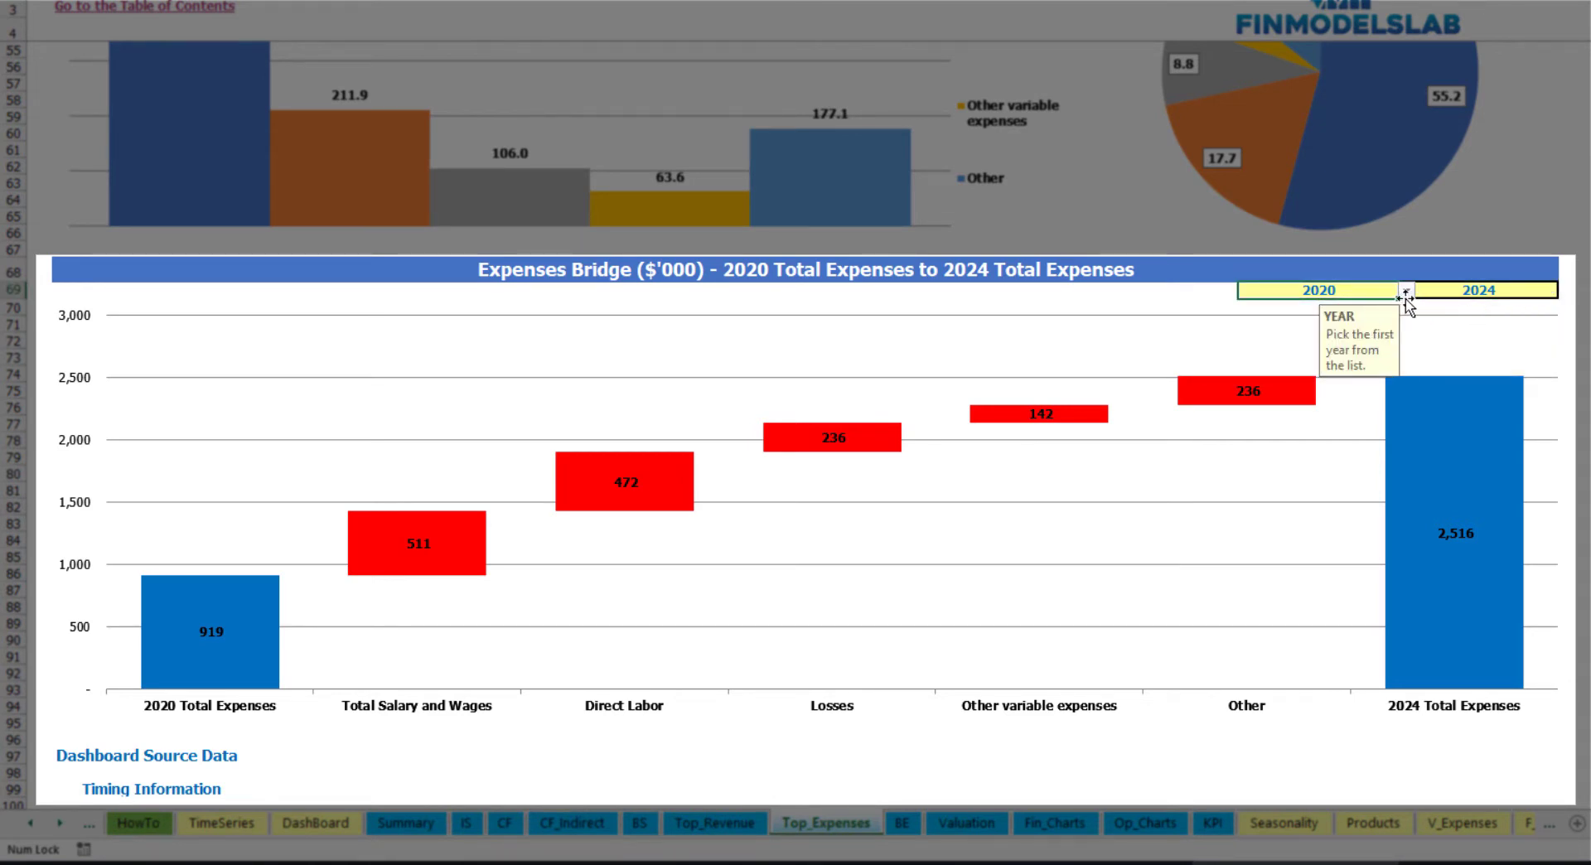
Choose the last year for the Expenses Bridge chart from its list of years
click(1536, 289)
click(1566, 291)
click(1413, 358)
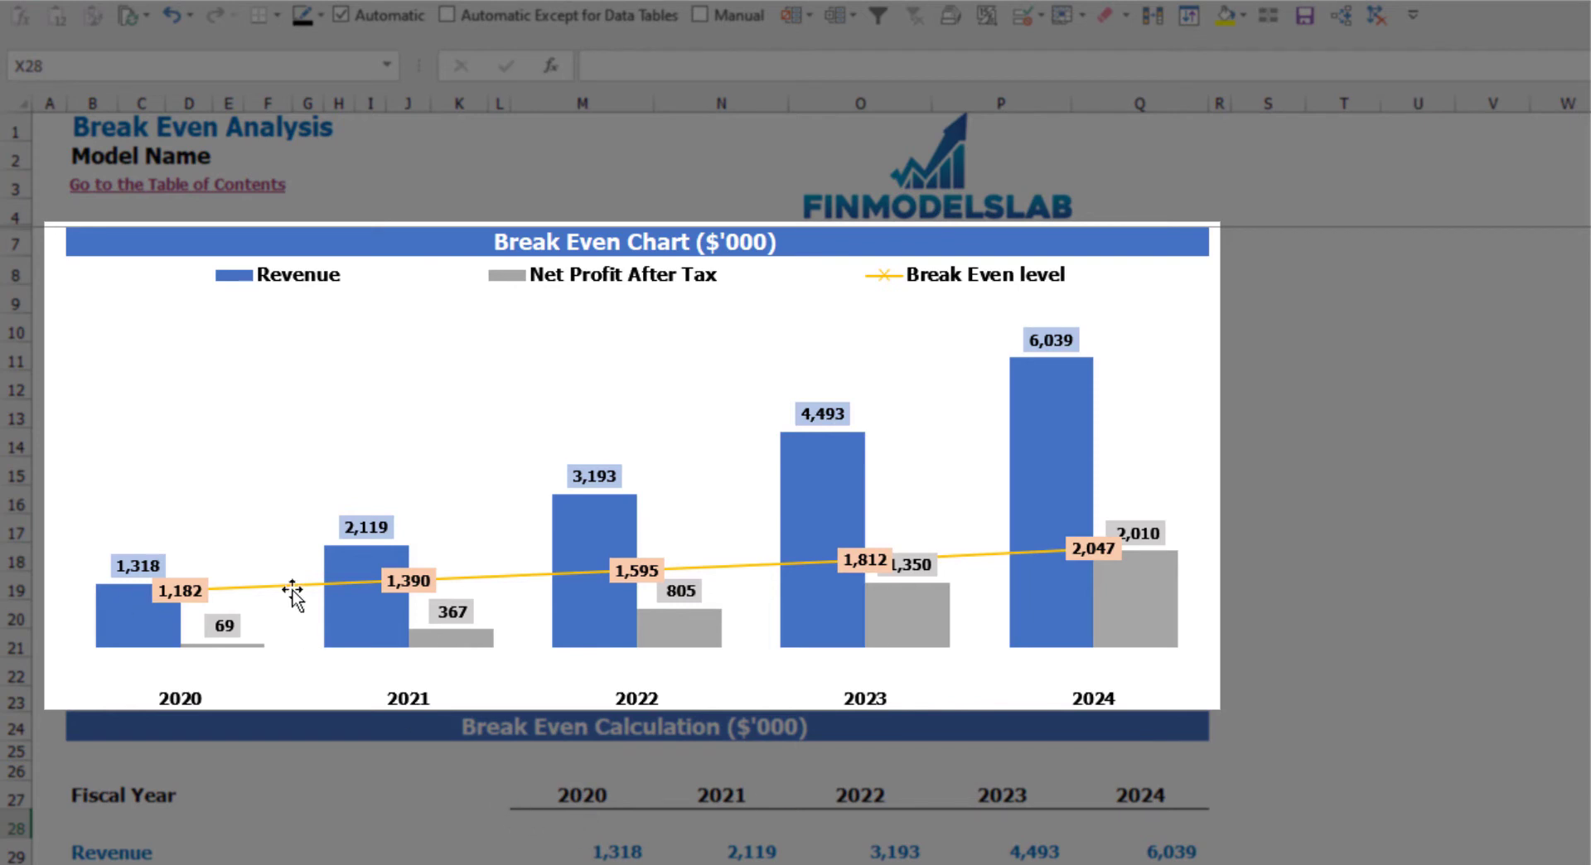
Compare revenue and net profit after tax with the break even level on the Break Even Chart
mouse_move(203, 612)
mouse_move(585, 530)
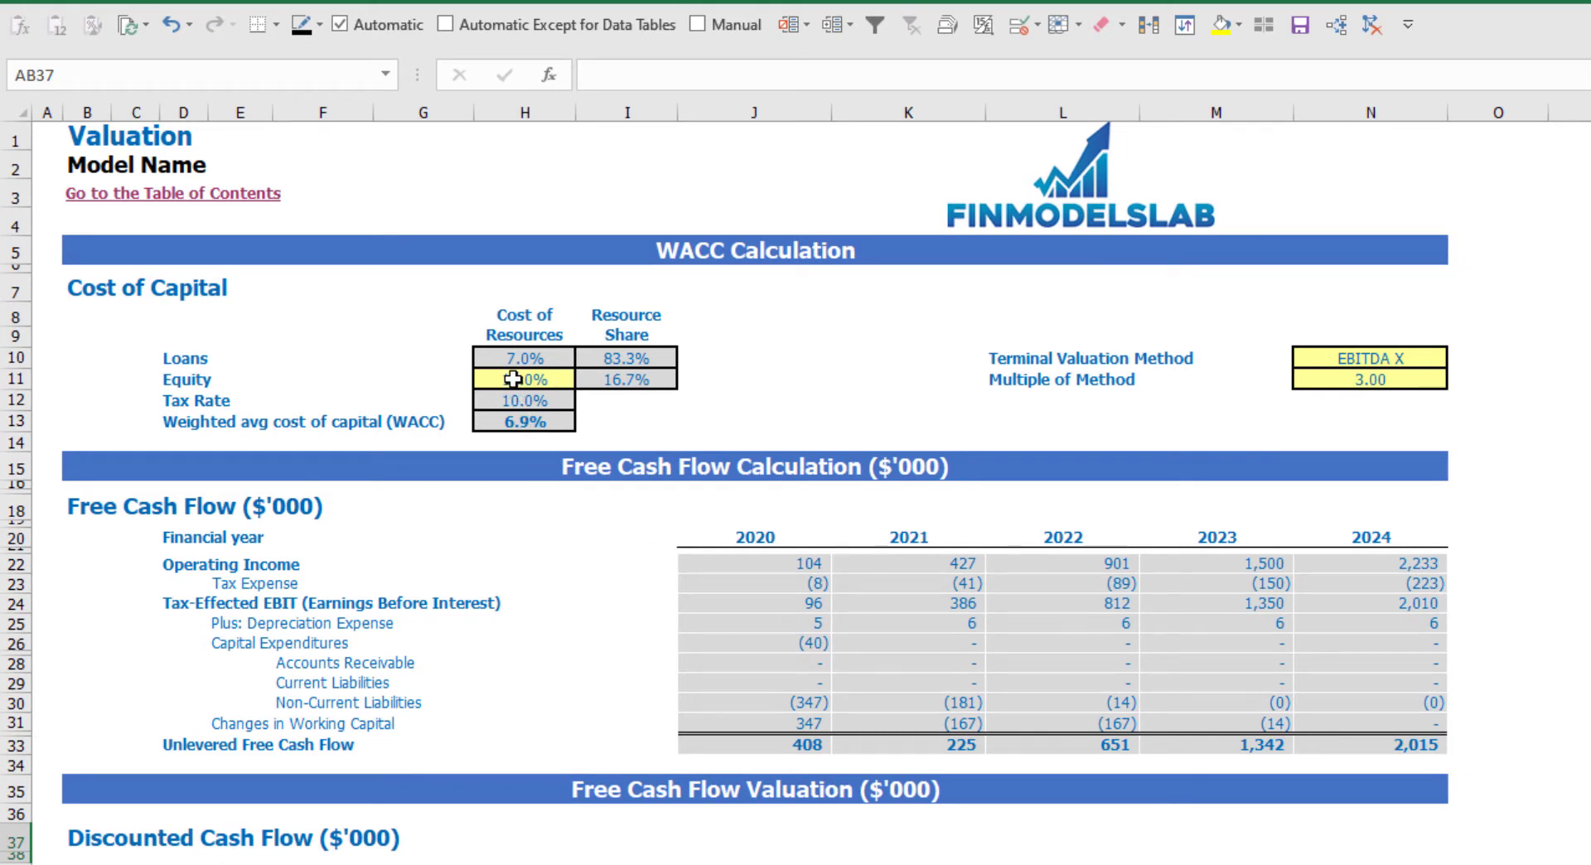
Inspect the equity and loan costs, the resource shares and the WACC formula in the Cost of Capital section
click(513, 379)
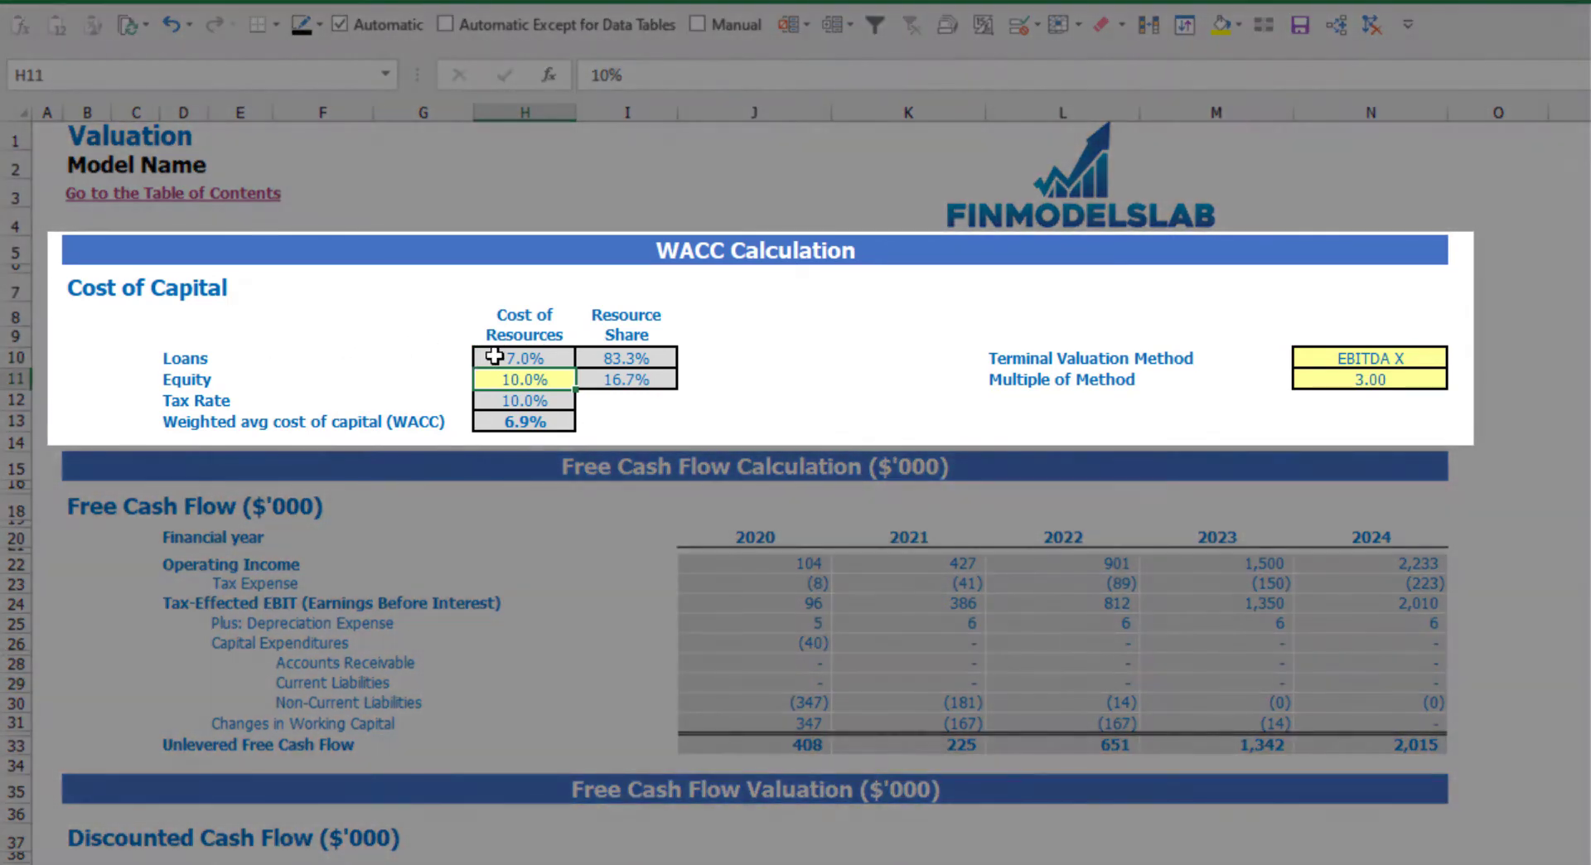
click(494, 356)
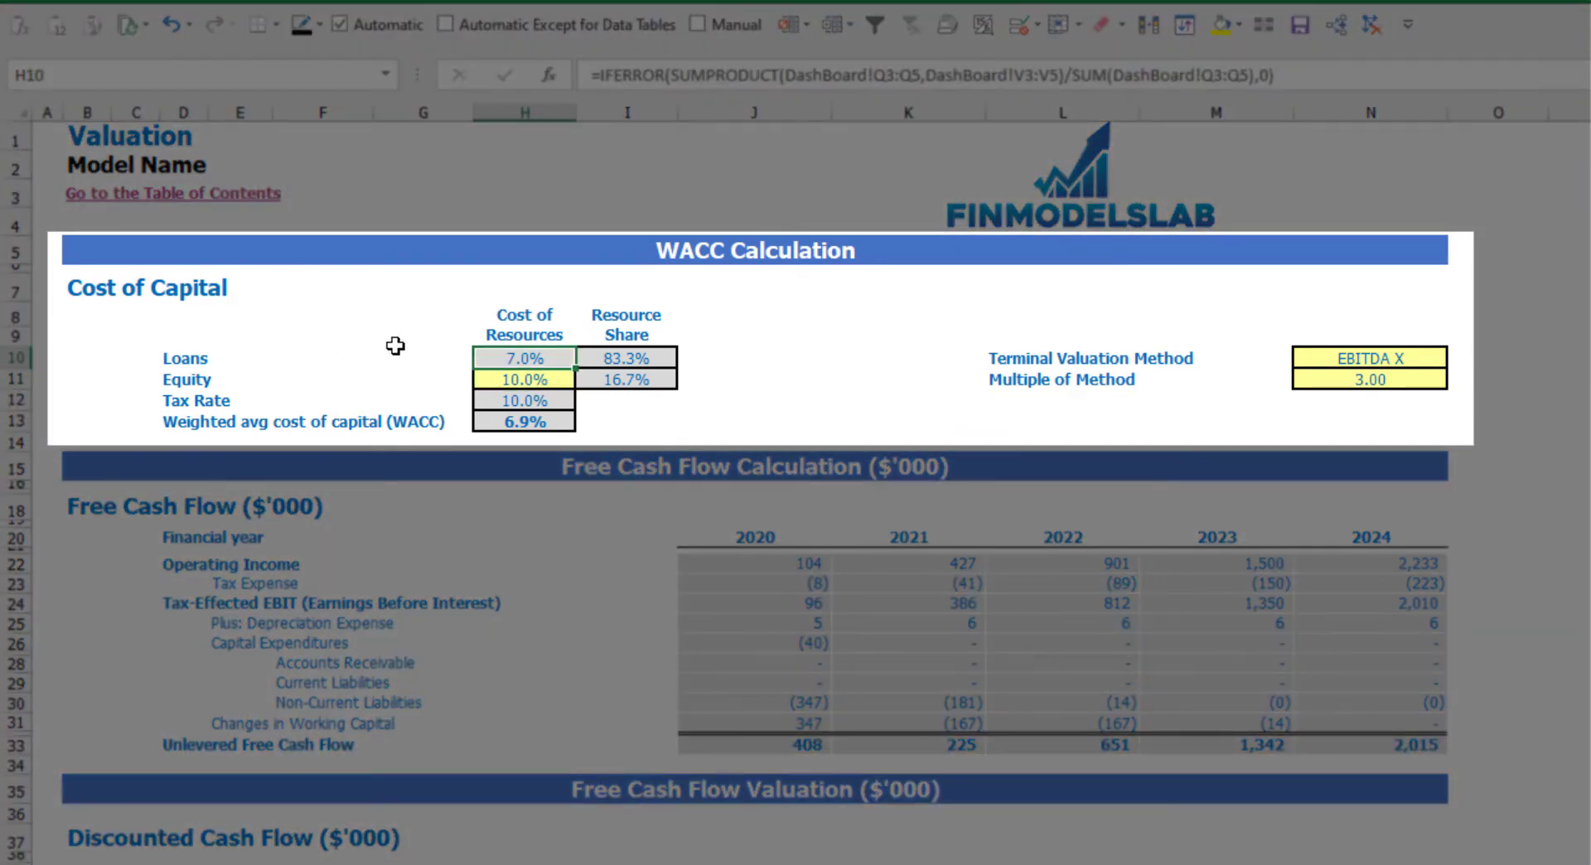
drag(627, 358, 628, 381)
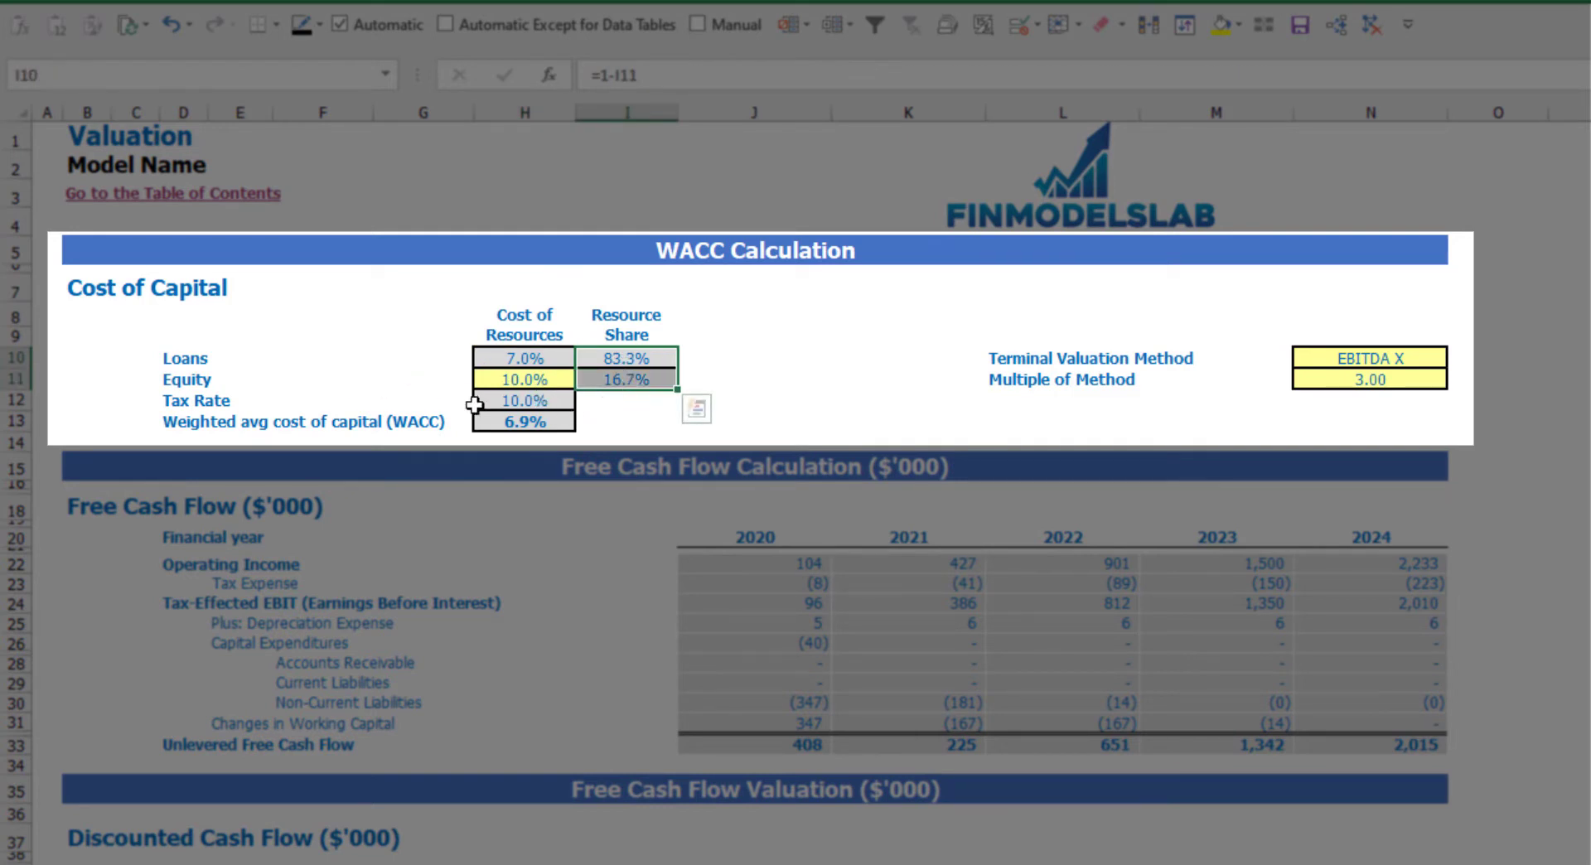
click(539, 422)
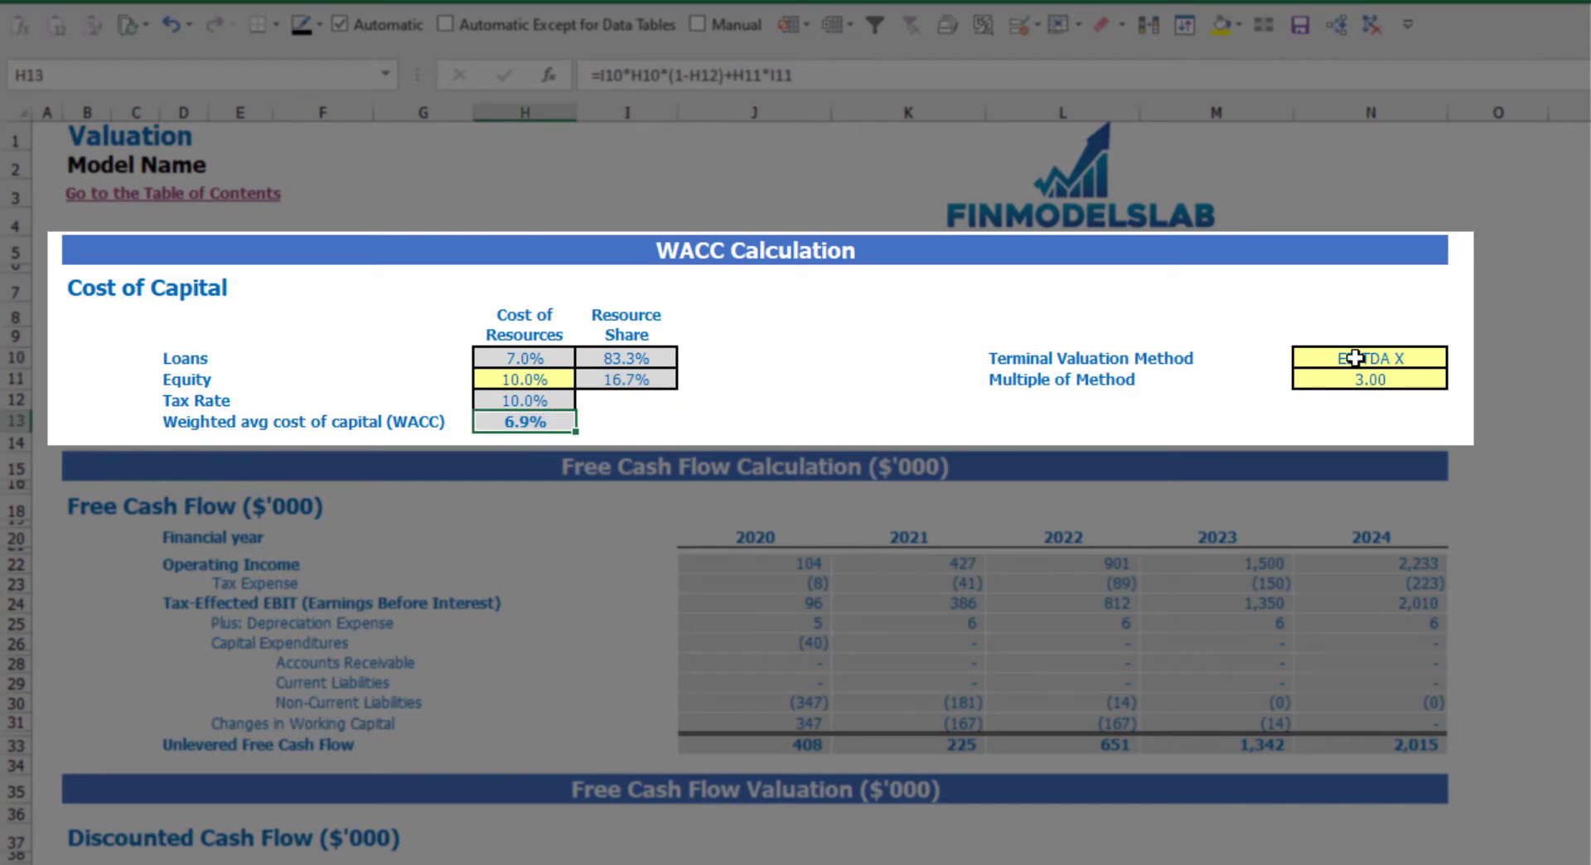
Set the Terminal Valuation Method to Revenue X and select the Multiple of Method value
click(1397, 359)
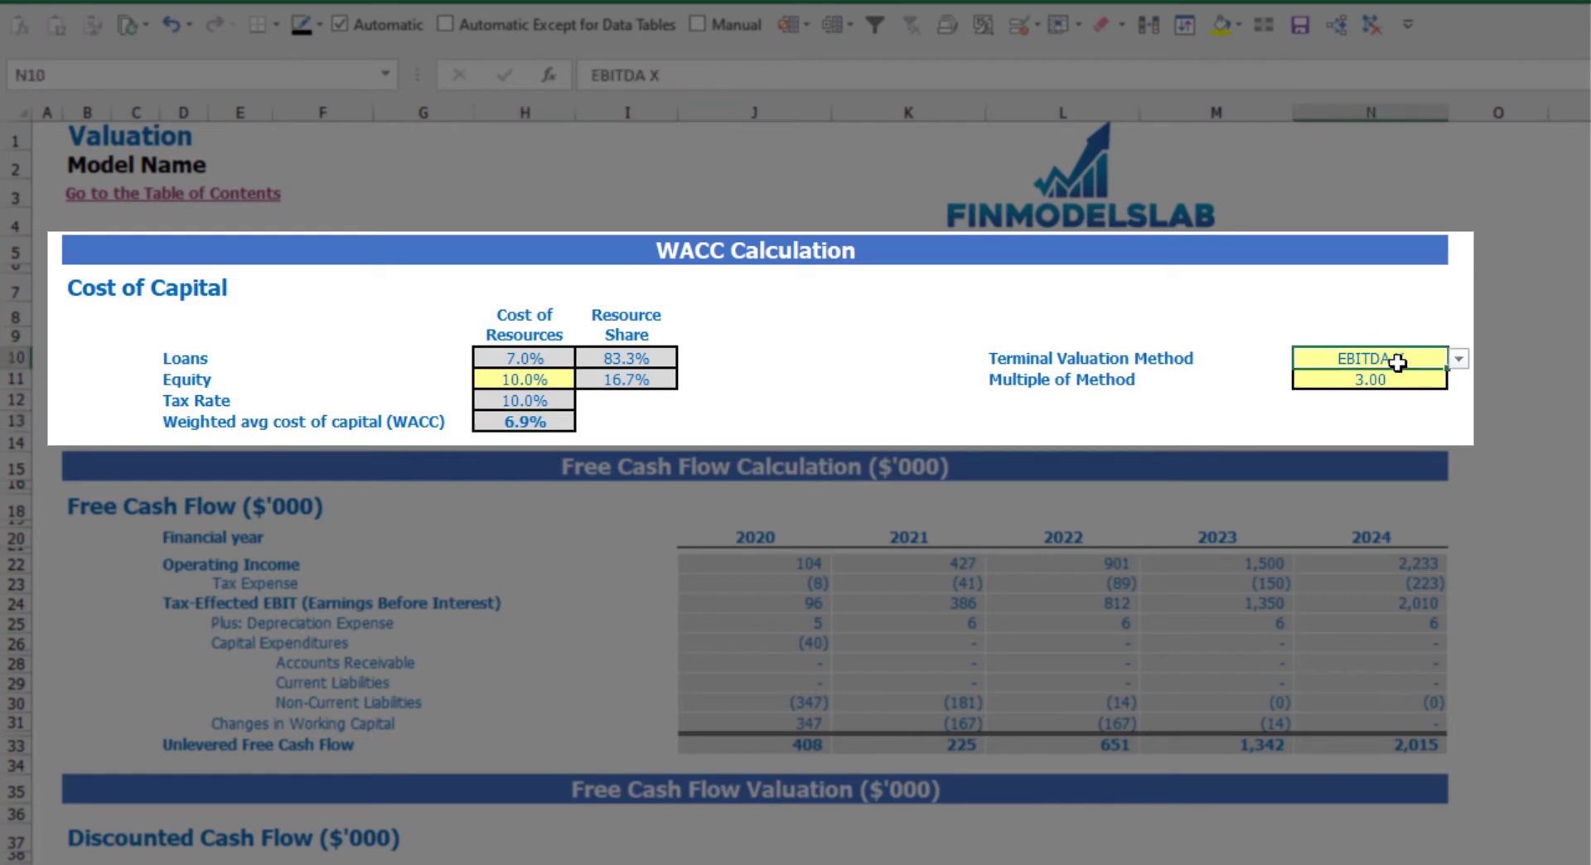
click(1459, 358)
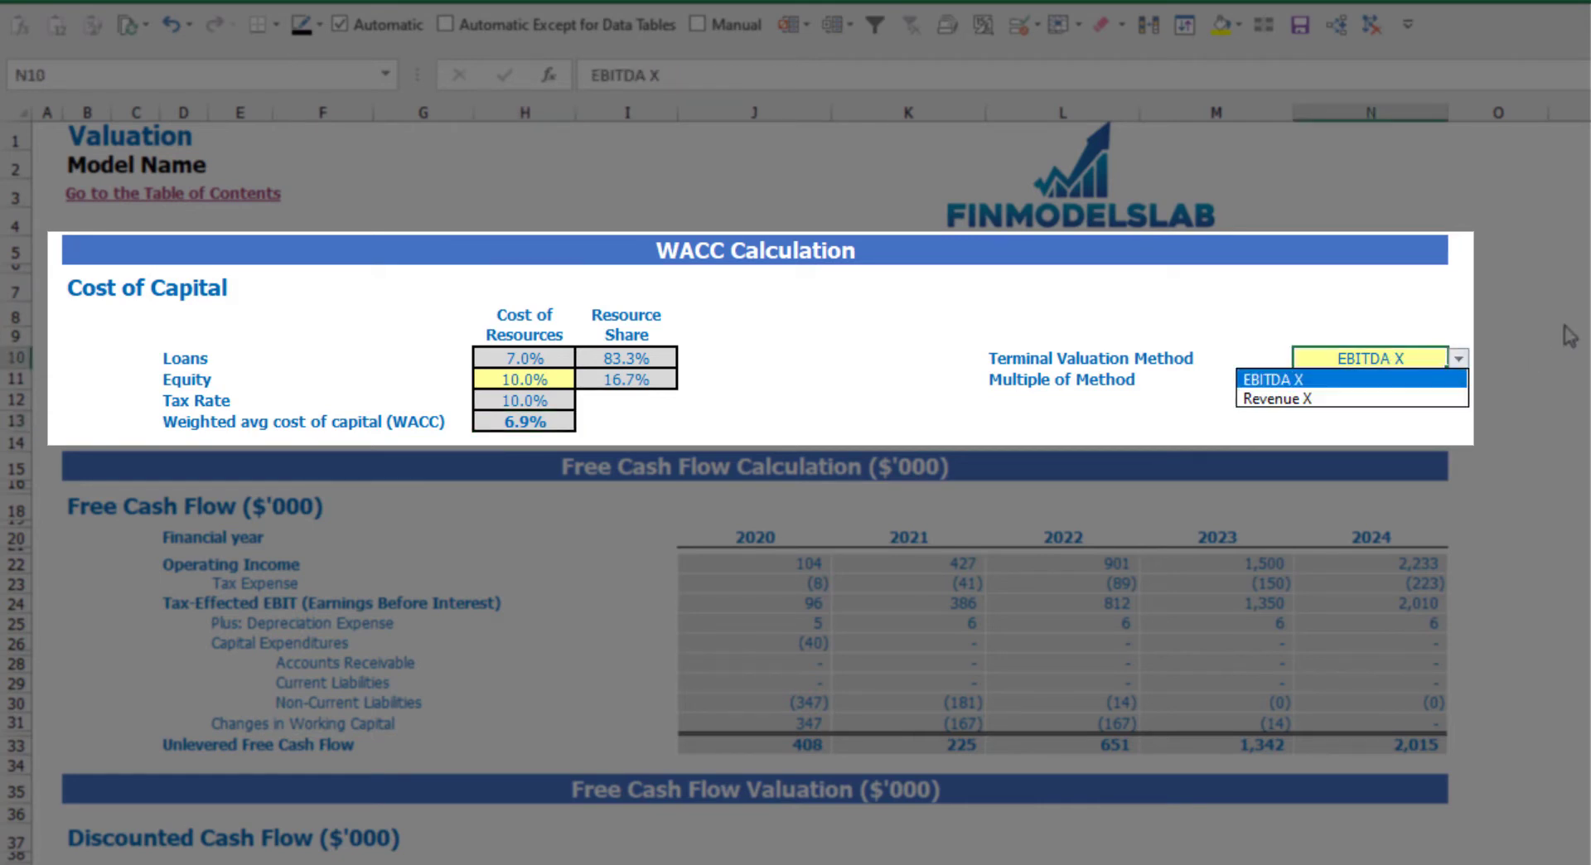
click(1442, 398)
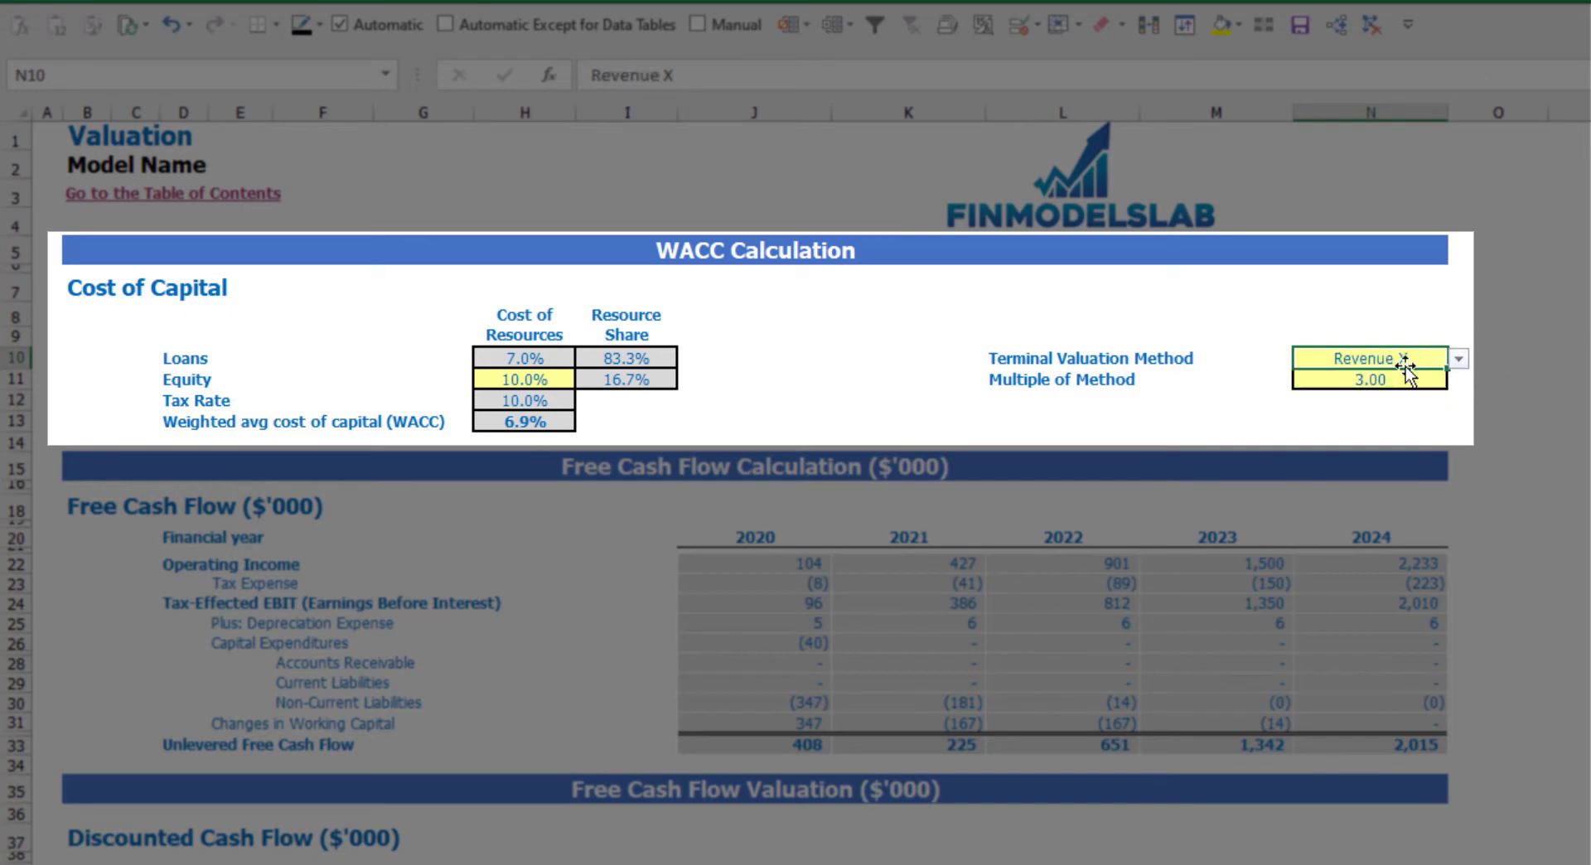
click(1351, 378)
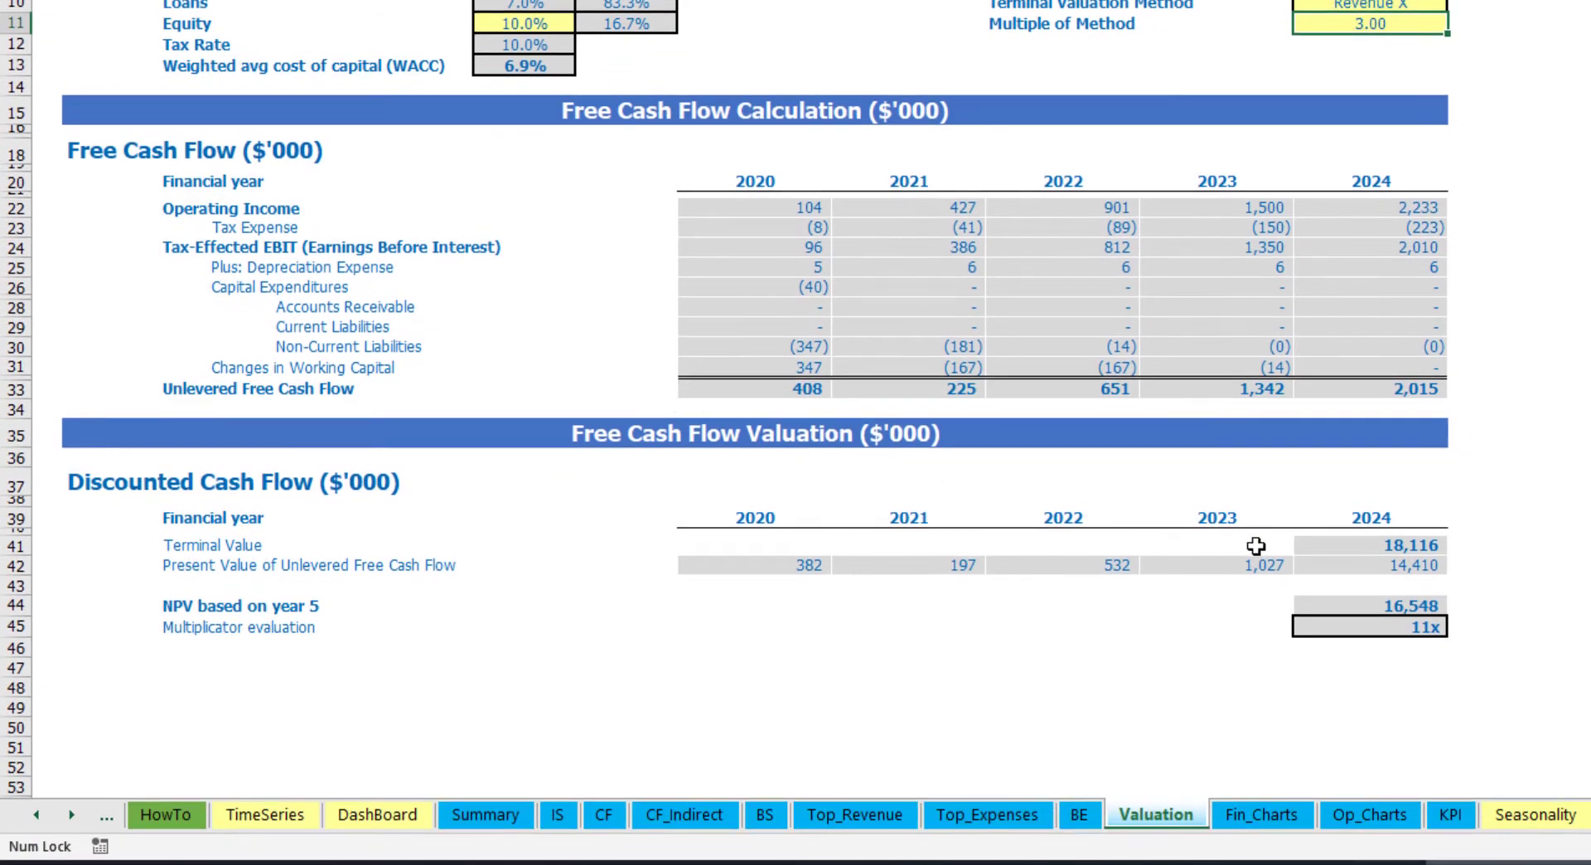
Inspect the 2024 Terminal Value and the Unlevered Free Cash Flow row for 2020 to 2024
click(1342, 546)
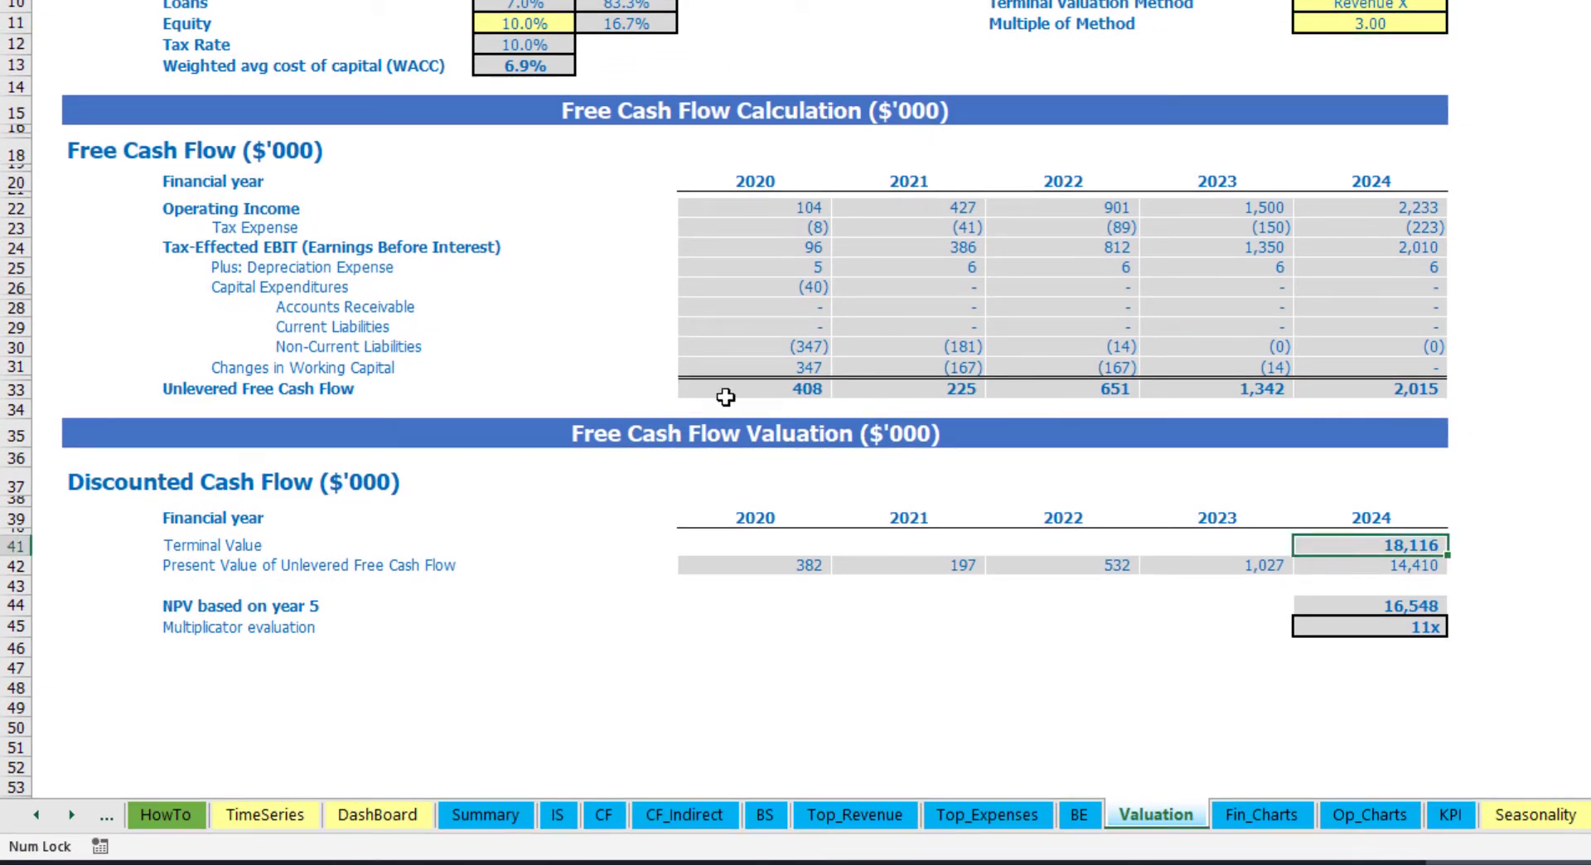
drag(724, 390, 1365, 390)
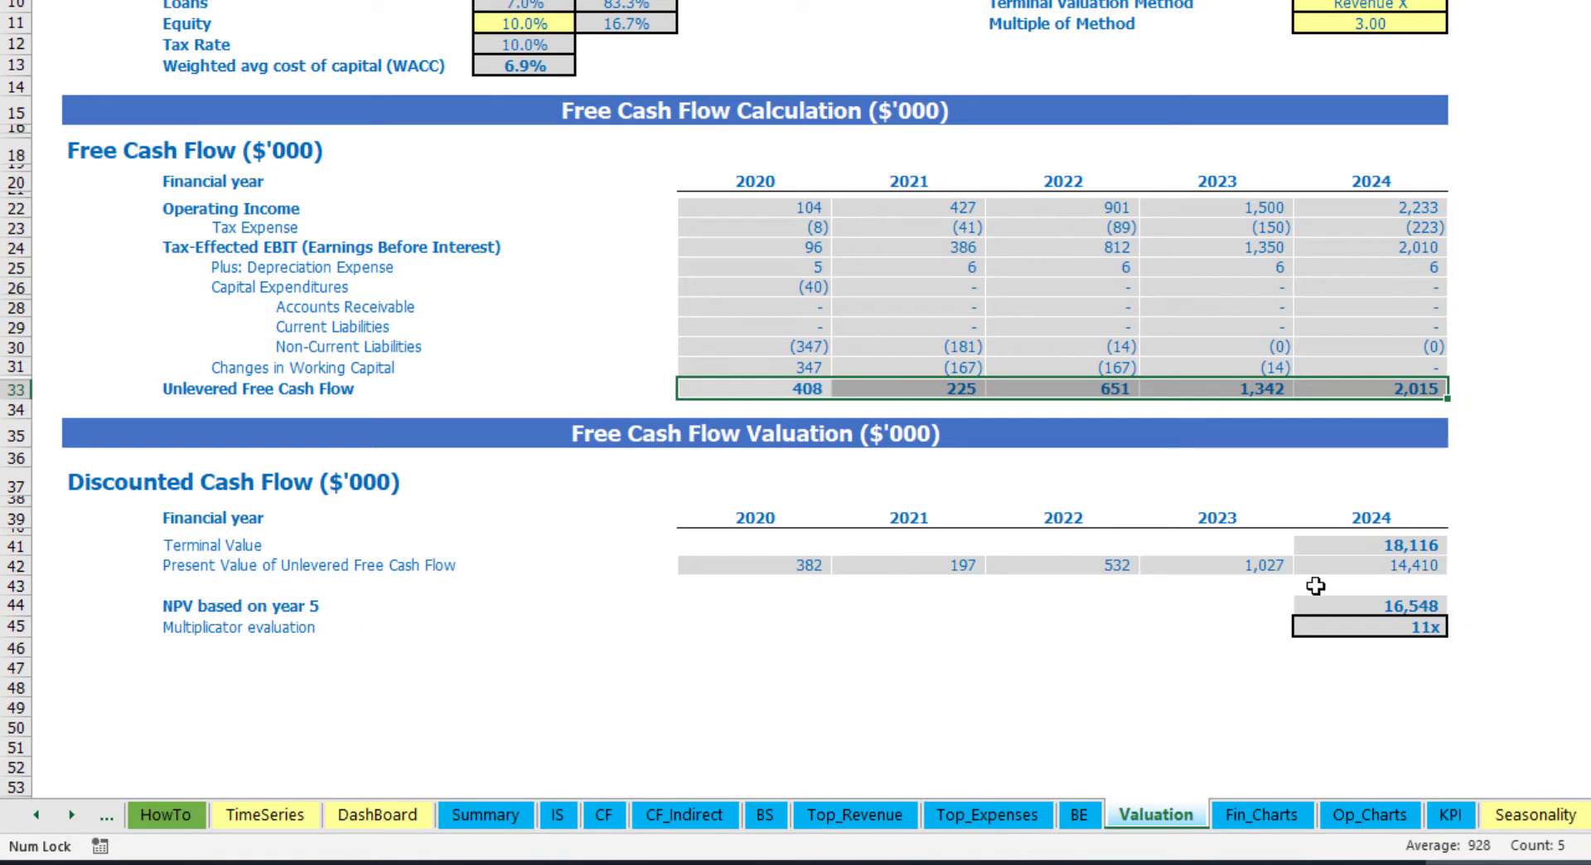
Inspect the 2024 Multiplicator evaluation on the Valuation sheet
click(1410, 624)
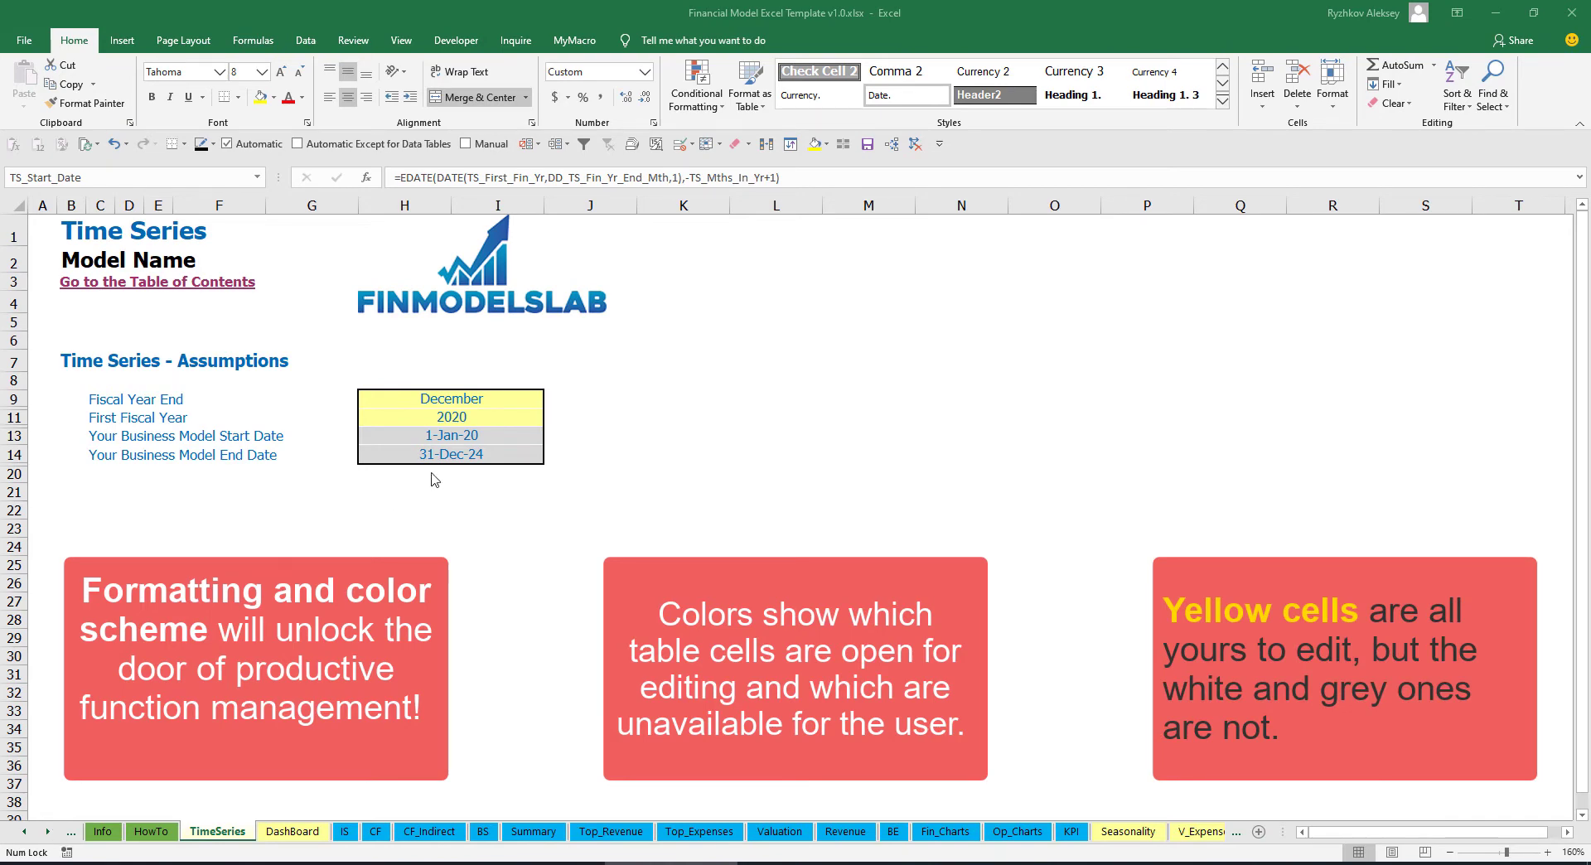
Browse the workbook's sheet tabs through to the last sheets to examine their colour coding
click(49, 832)
click(49, 832)
click(49, 833)
click(49, 832)
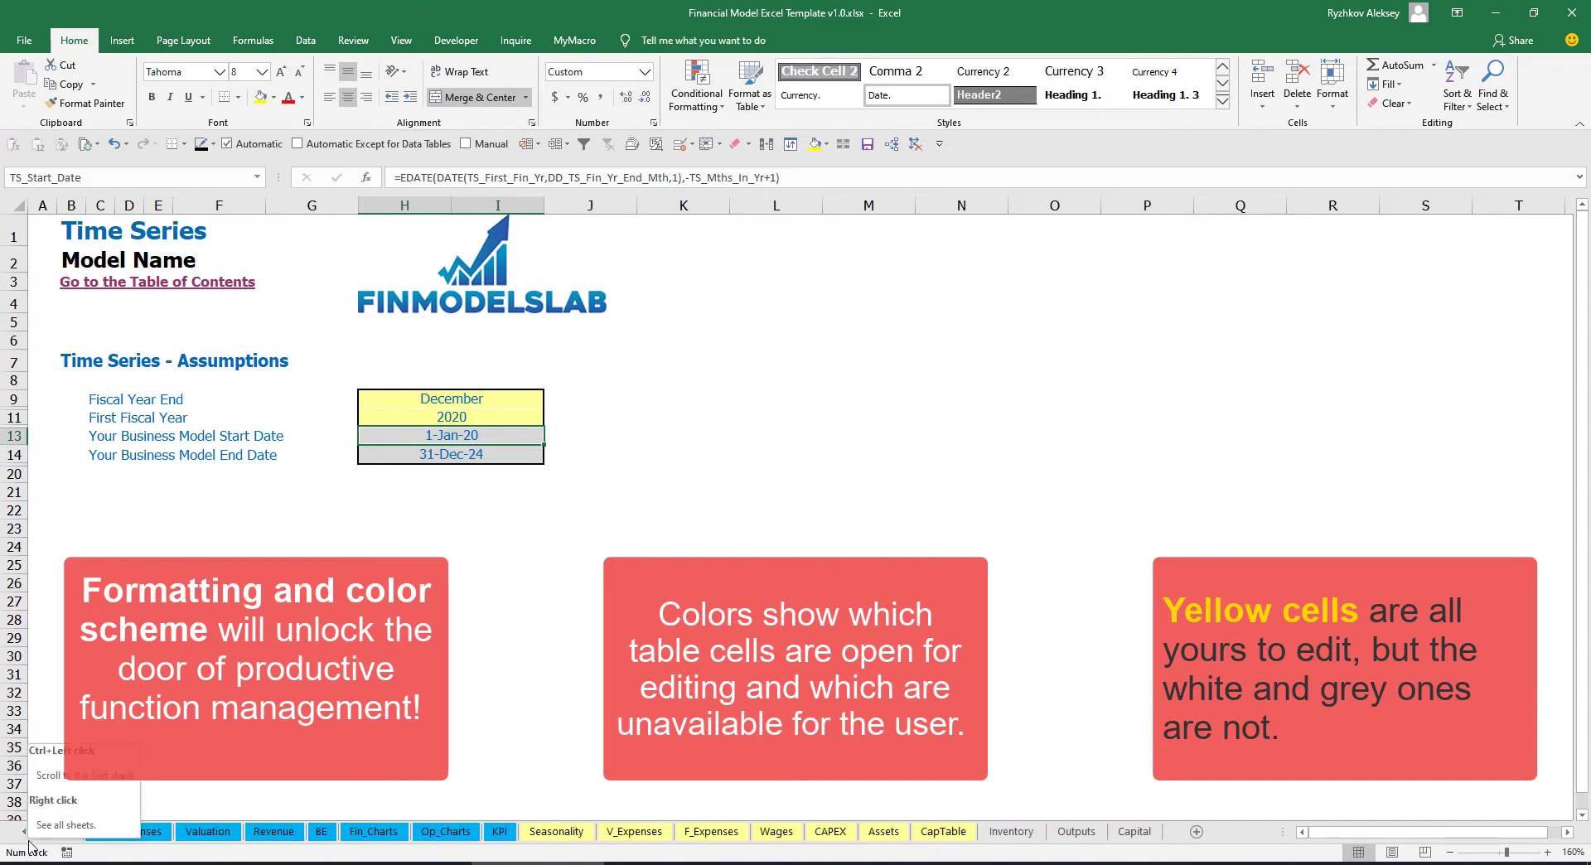
click(25, 832)
click(25, 832)
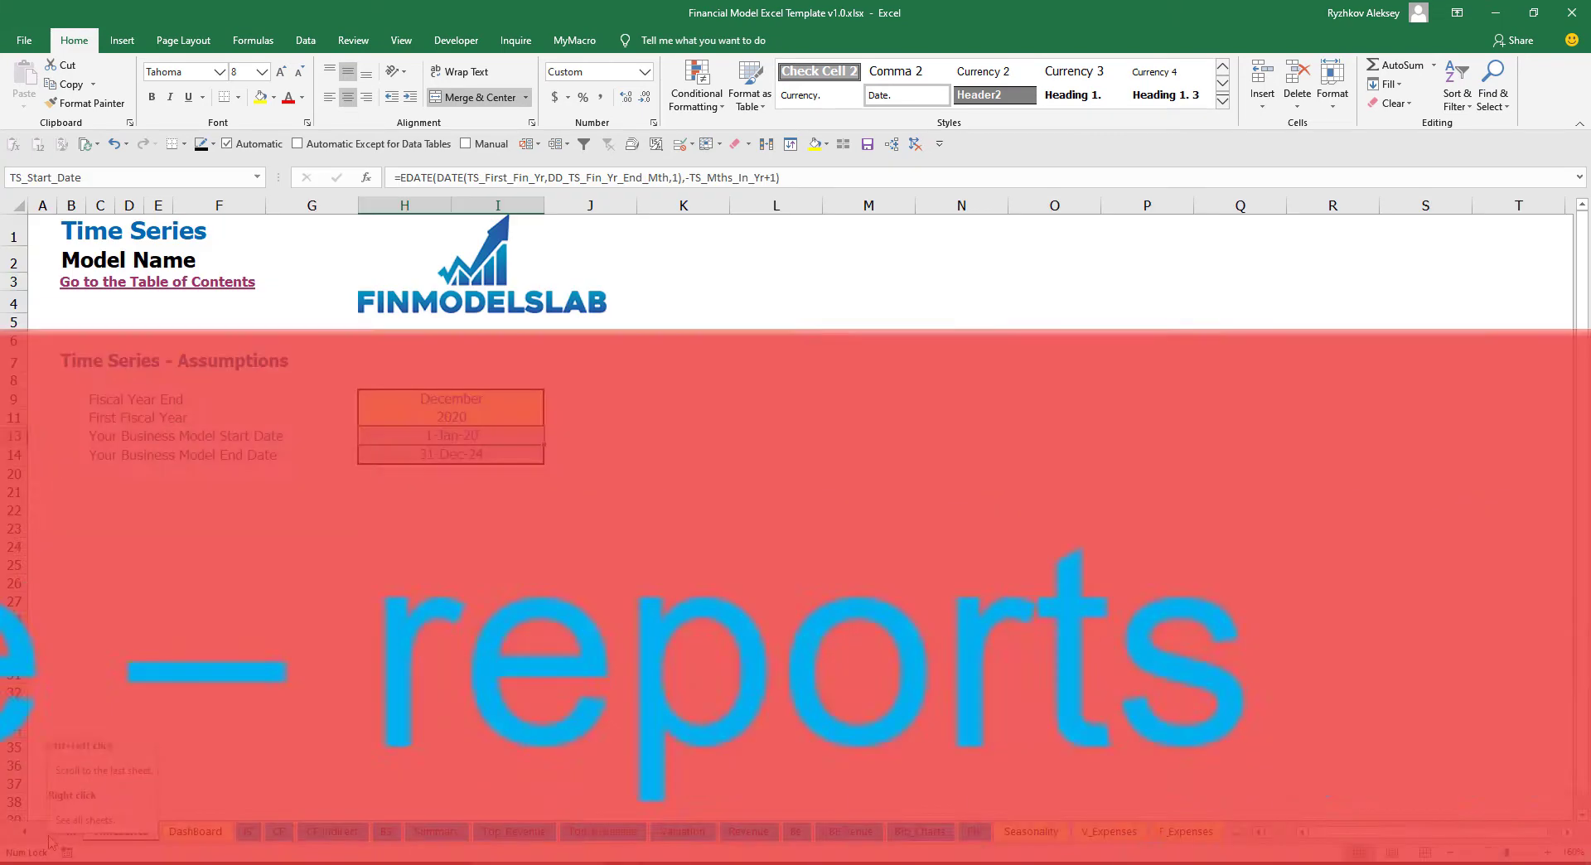
click(49, 832)
click(49, 832)
click(48, 832)
click(49, 832)
click(49, 832)
click(49, 832)
click(49, 832)
click(49, 832)
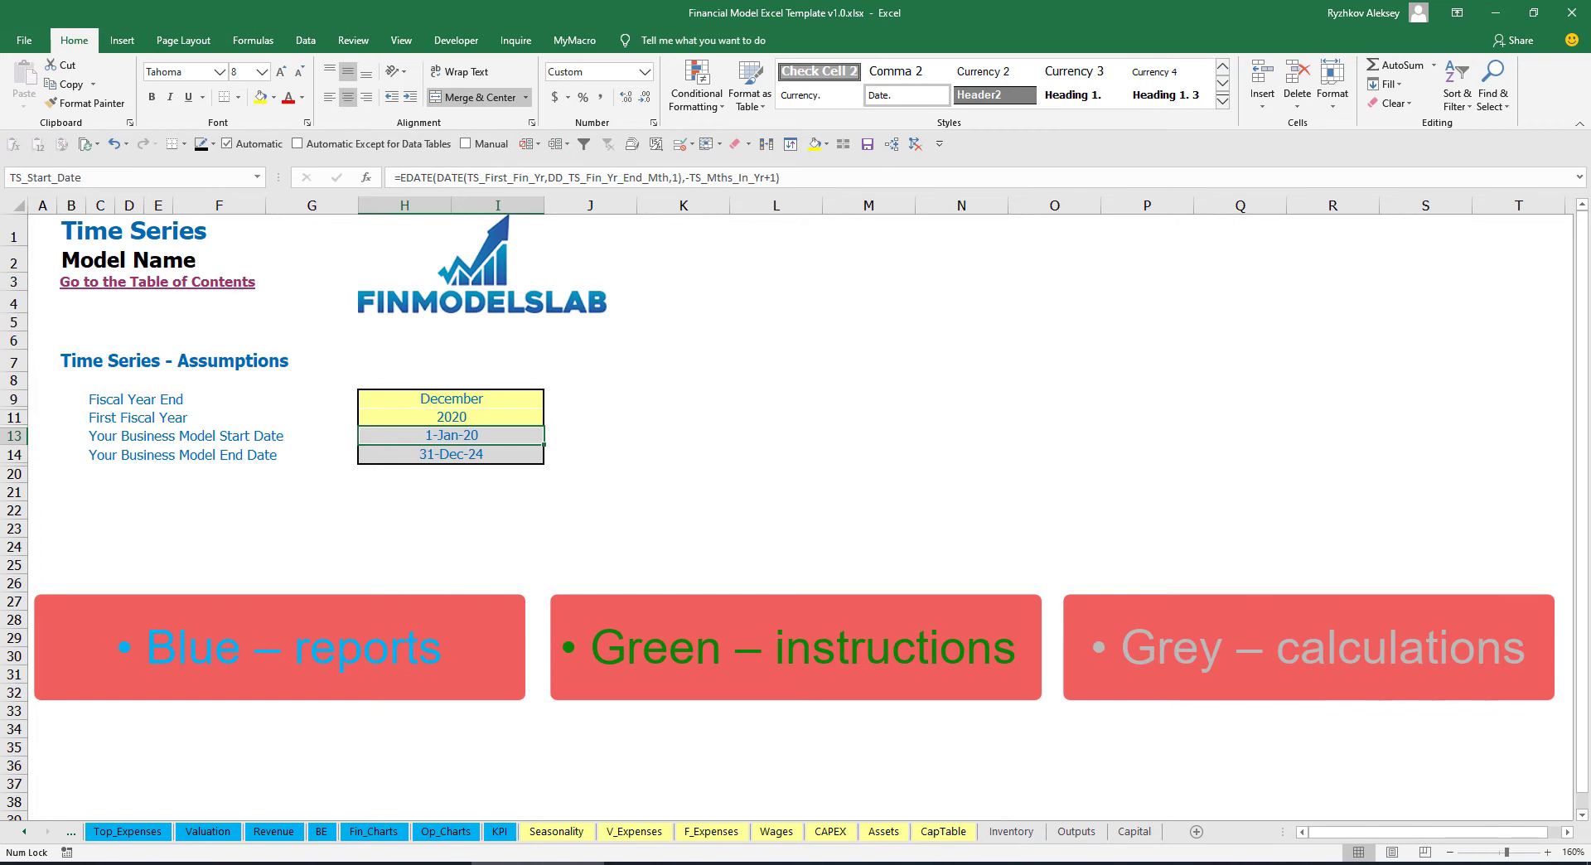
Open the Contents sheet, follow its Financial Statements Summary link and return to the Table of Contents
click(23, 832)
click(23, 832)
click(23, 832)
click(23, 832)
click(23, 832)
click(23, 832)
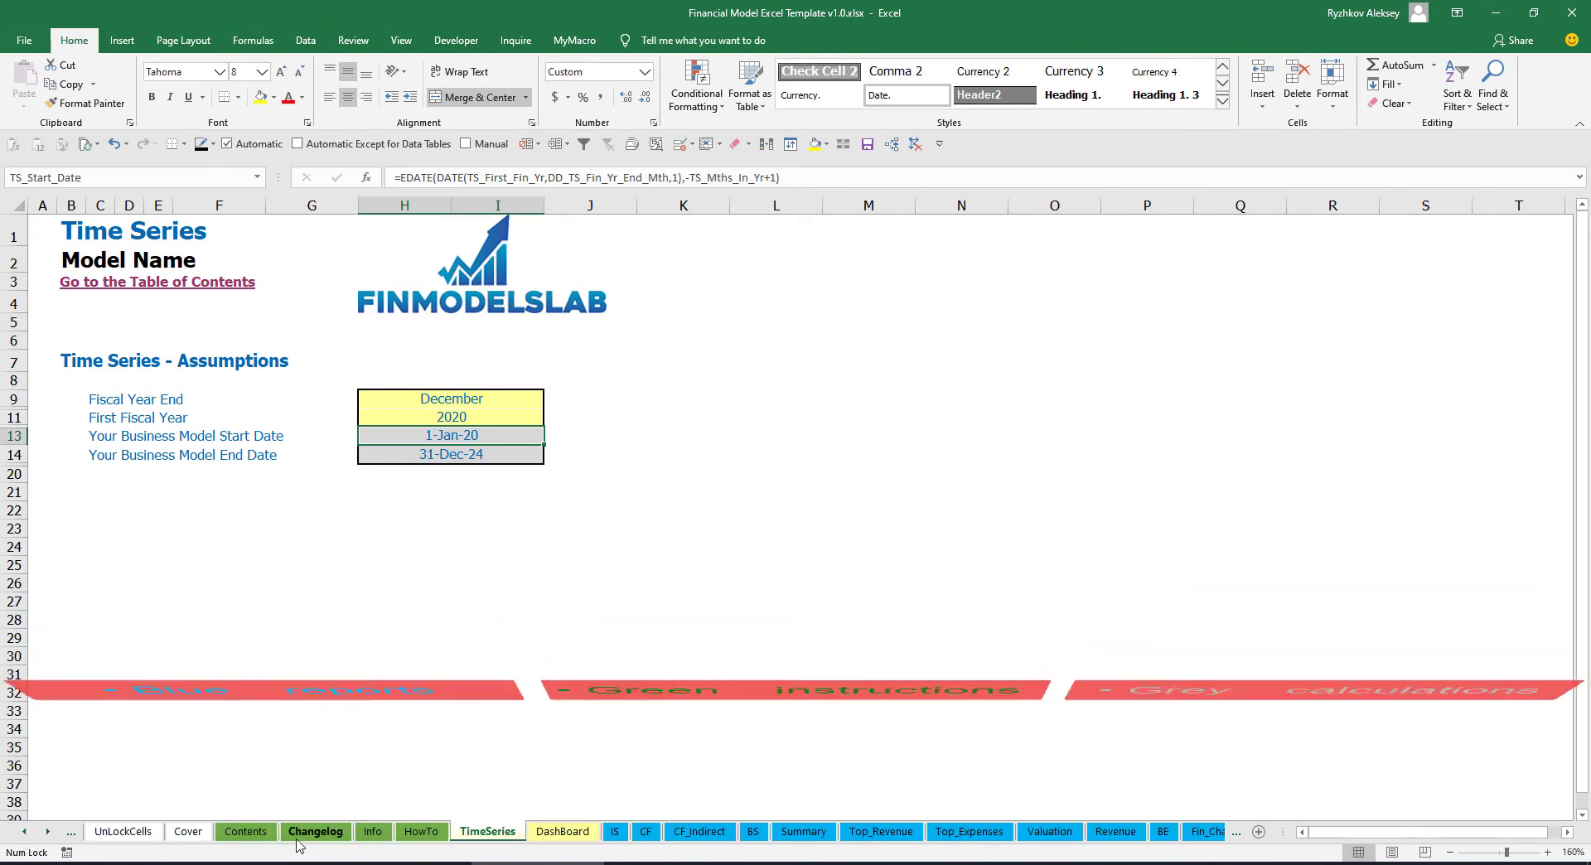
click(246, 833)
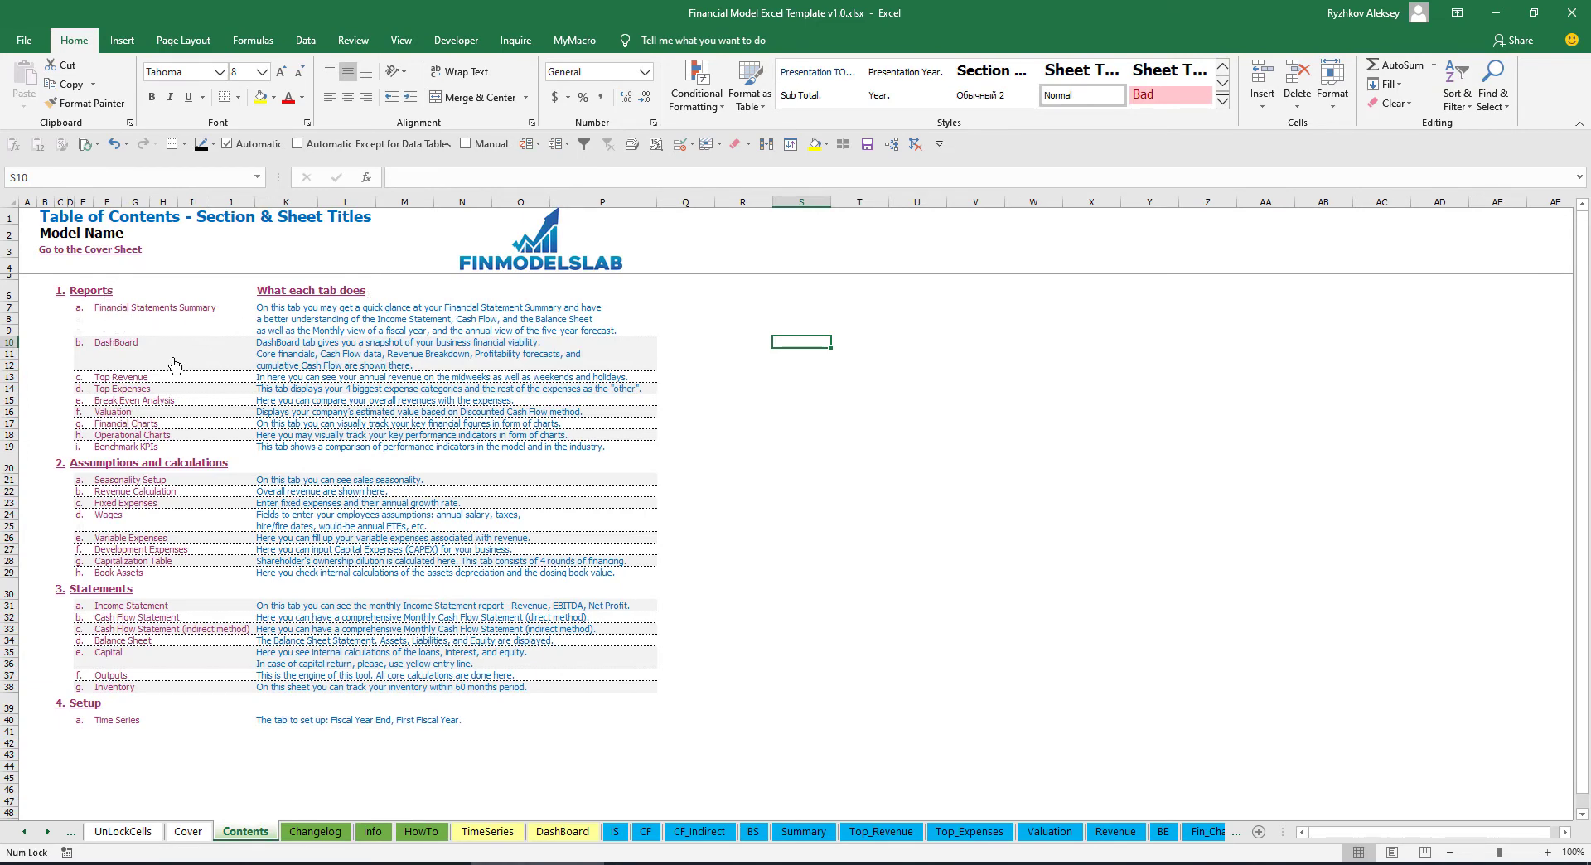
click(134, 313)
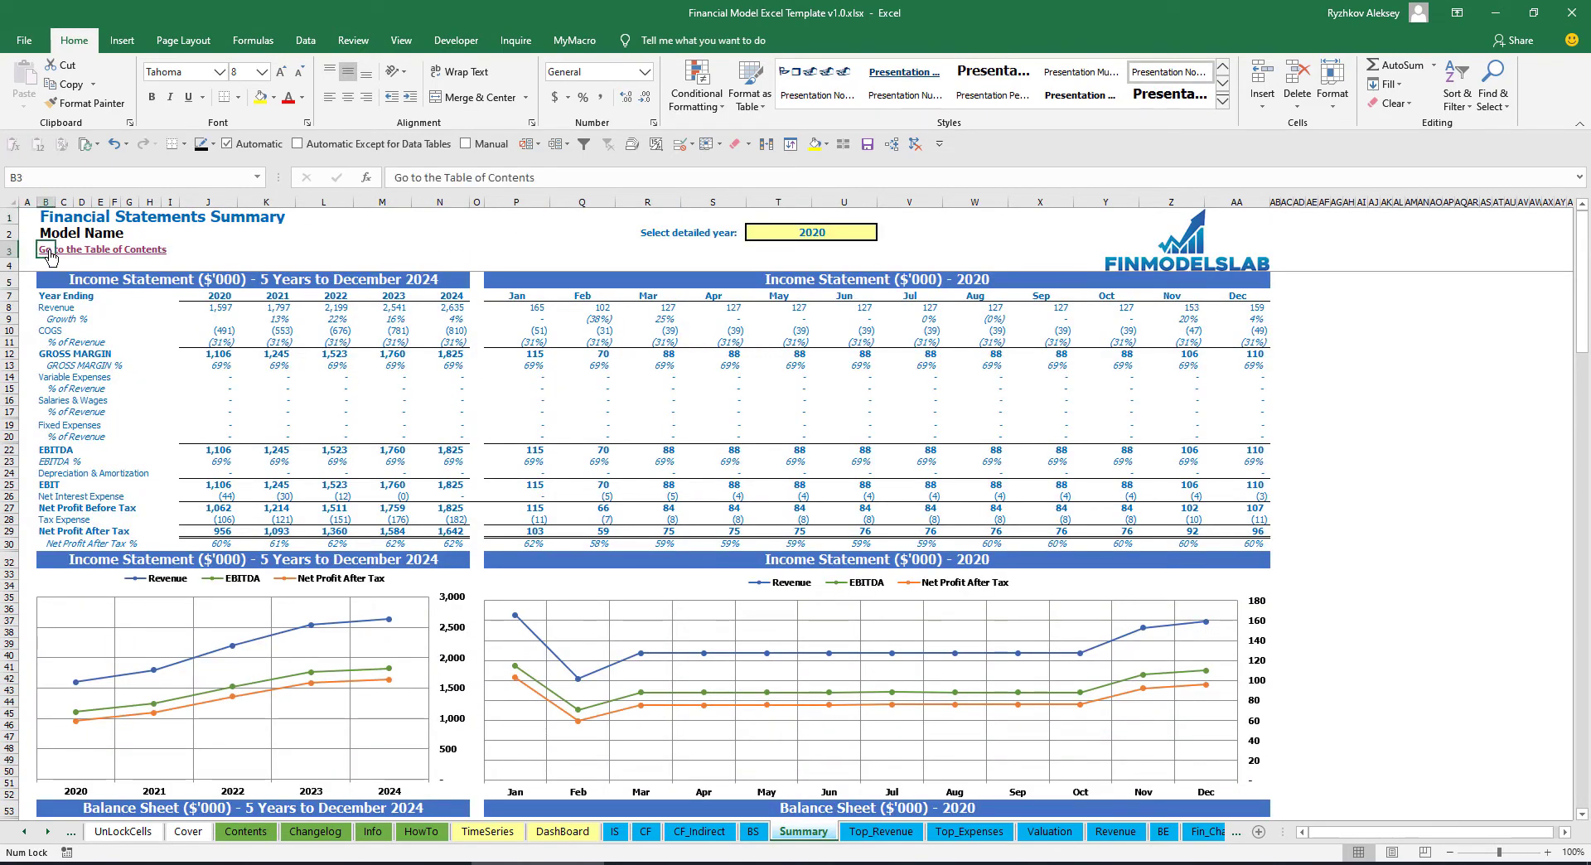
click(49, 250)
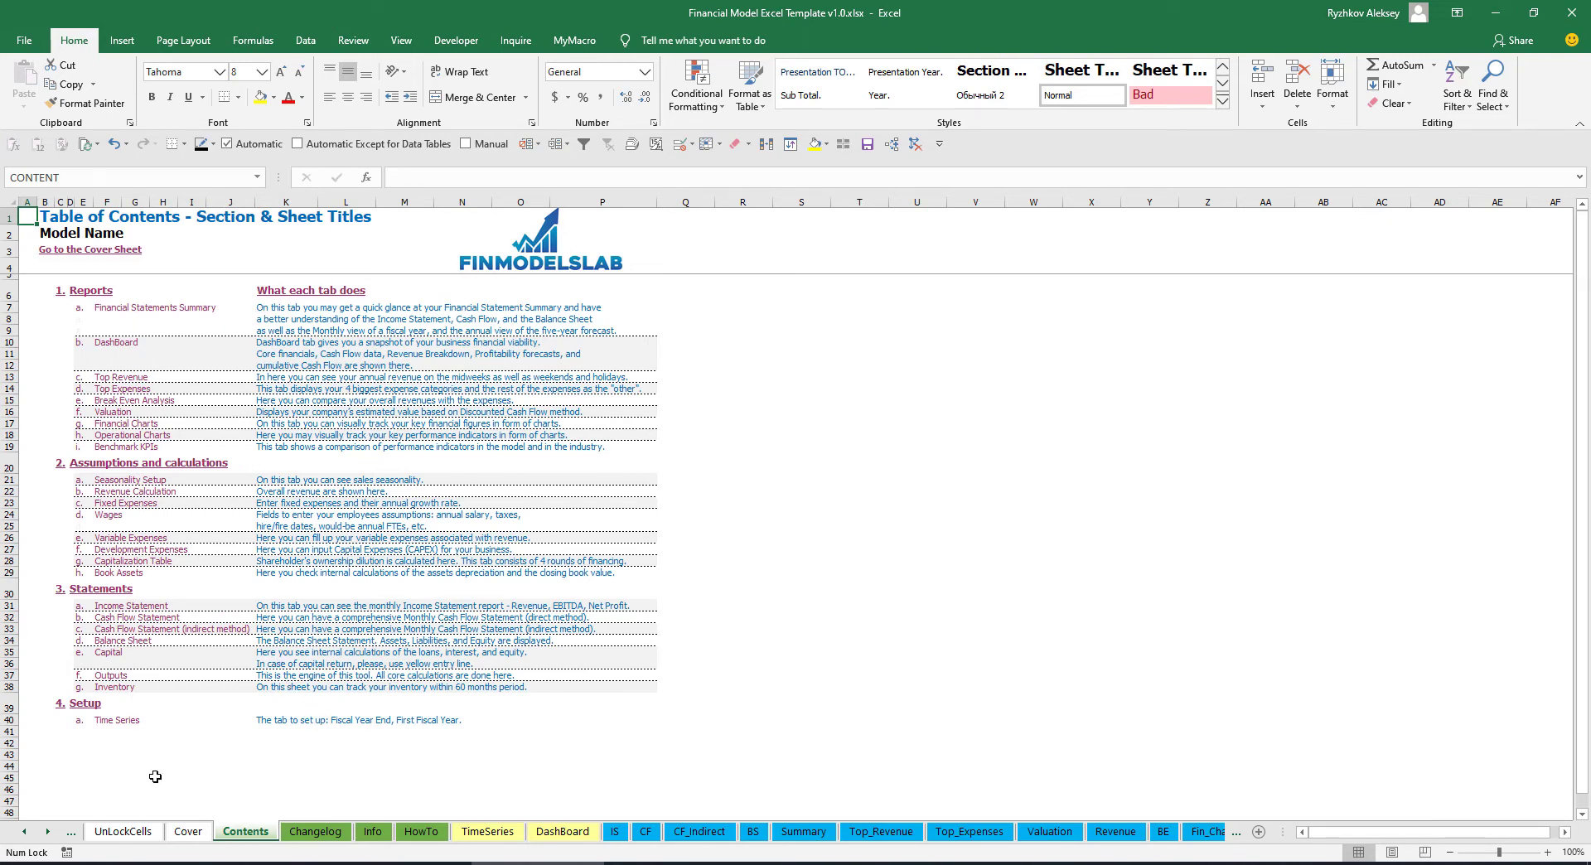
Read the HowTo sheet's instructions for the model's sheets from the beginning and follow its Book Assets link
click(419, 831)
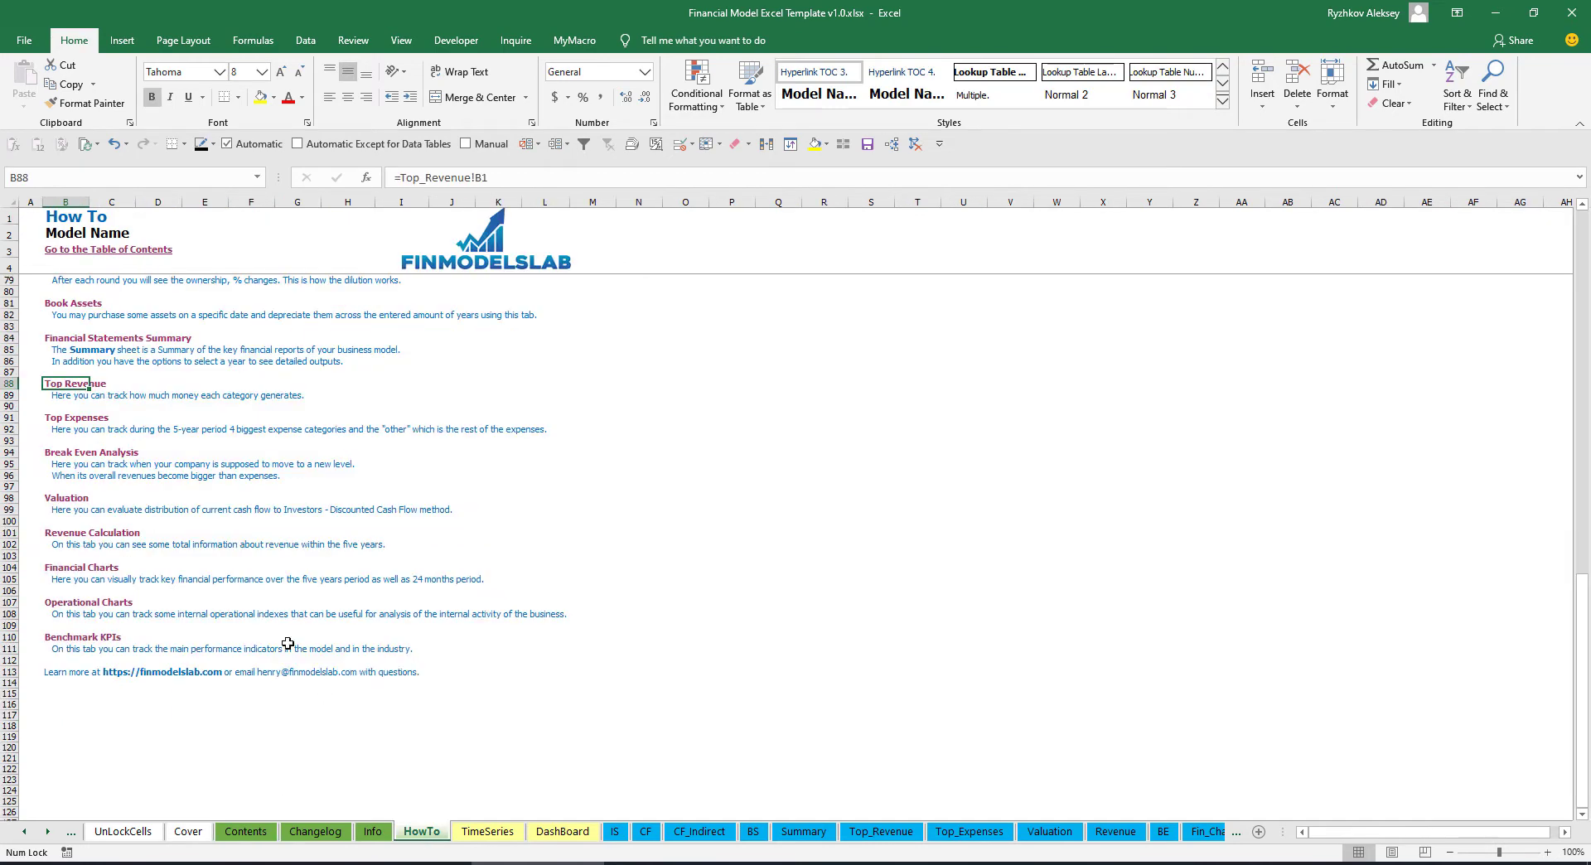
scroll(161, 457, up, 20)
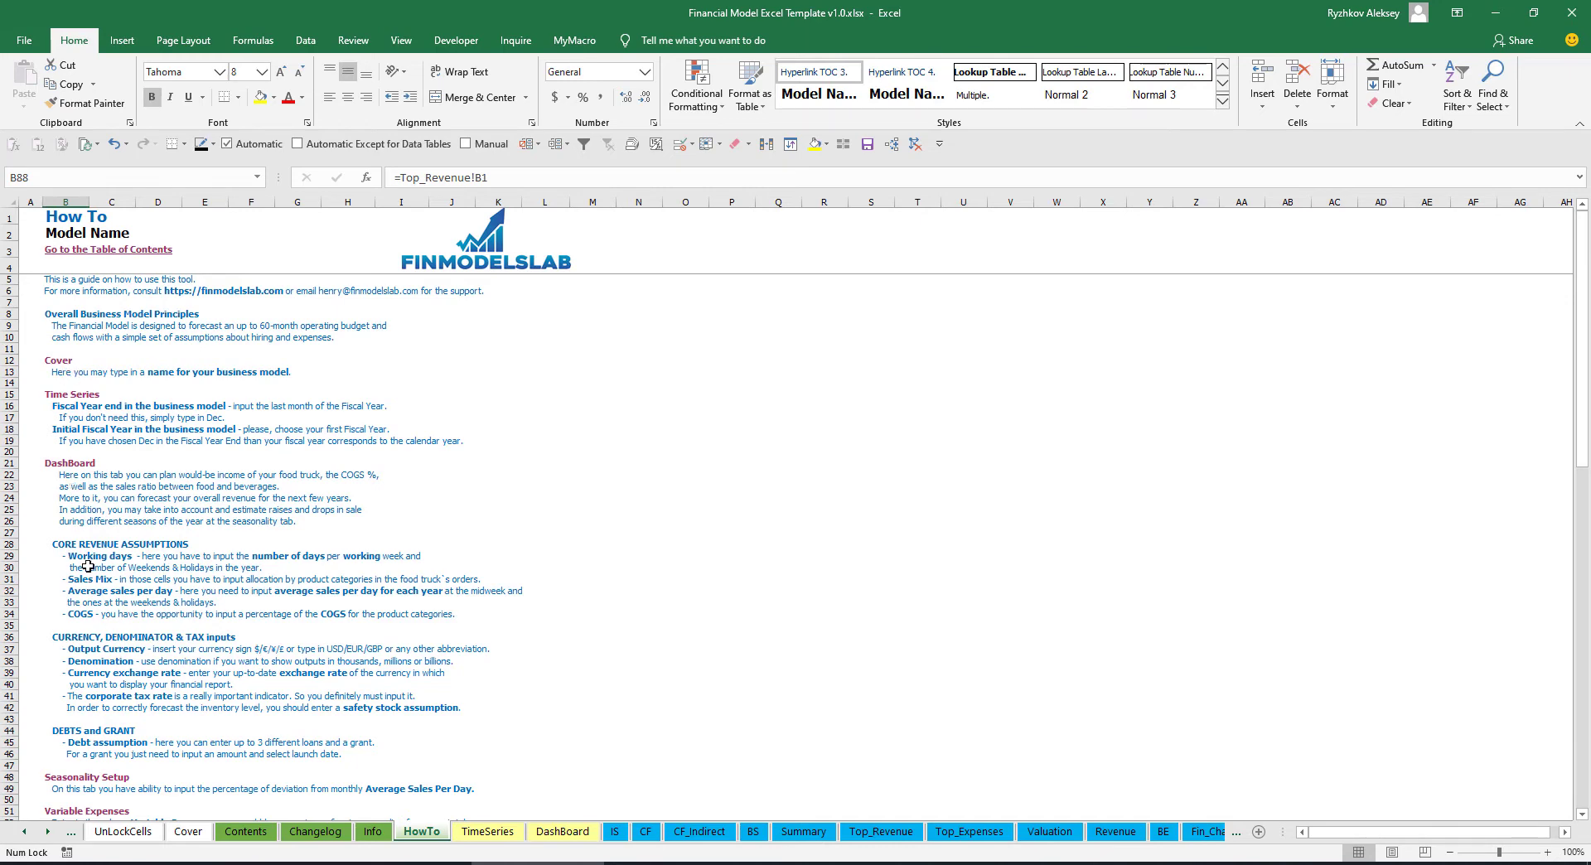
scroll(90, 564, down, 3)
scroll(94, 609, down, 3)
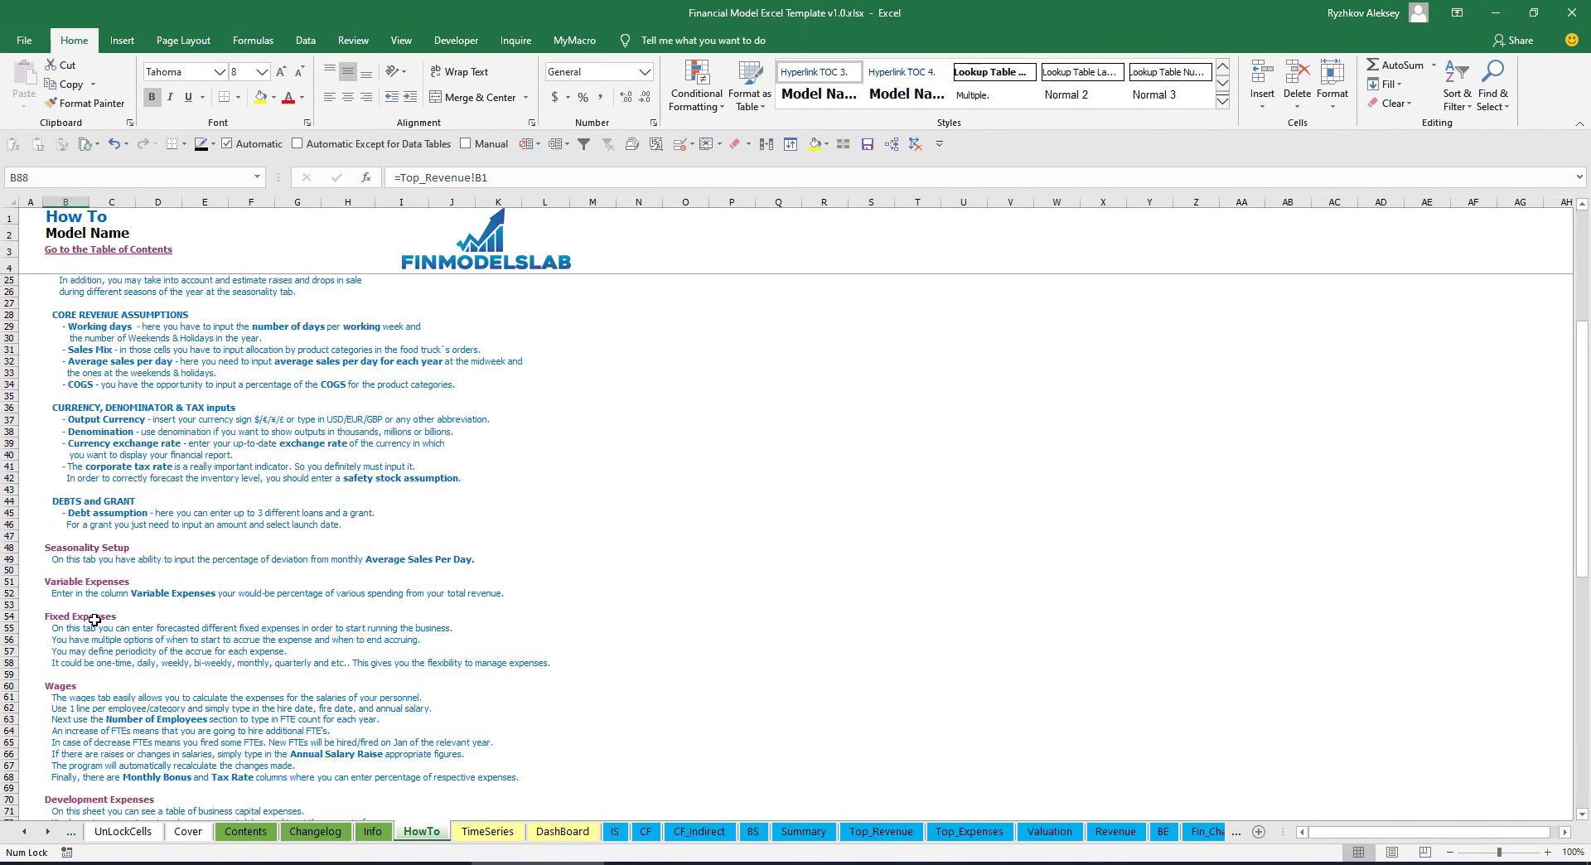
scroll(83, 652, down, 6)
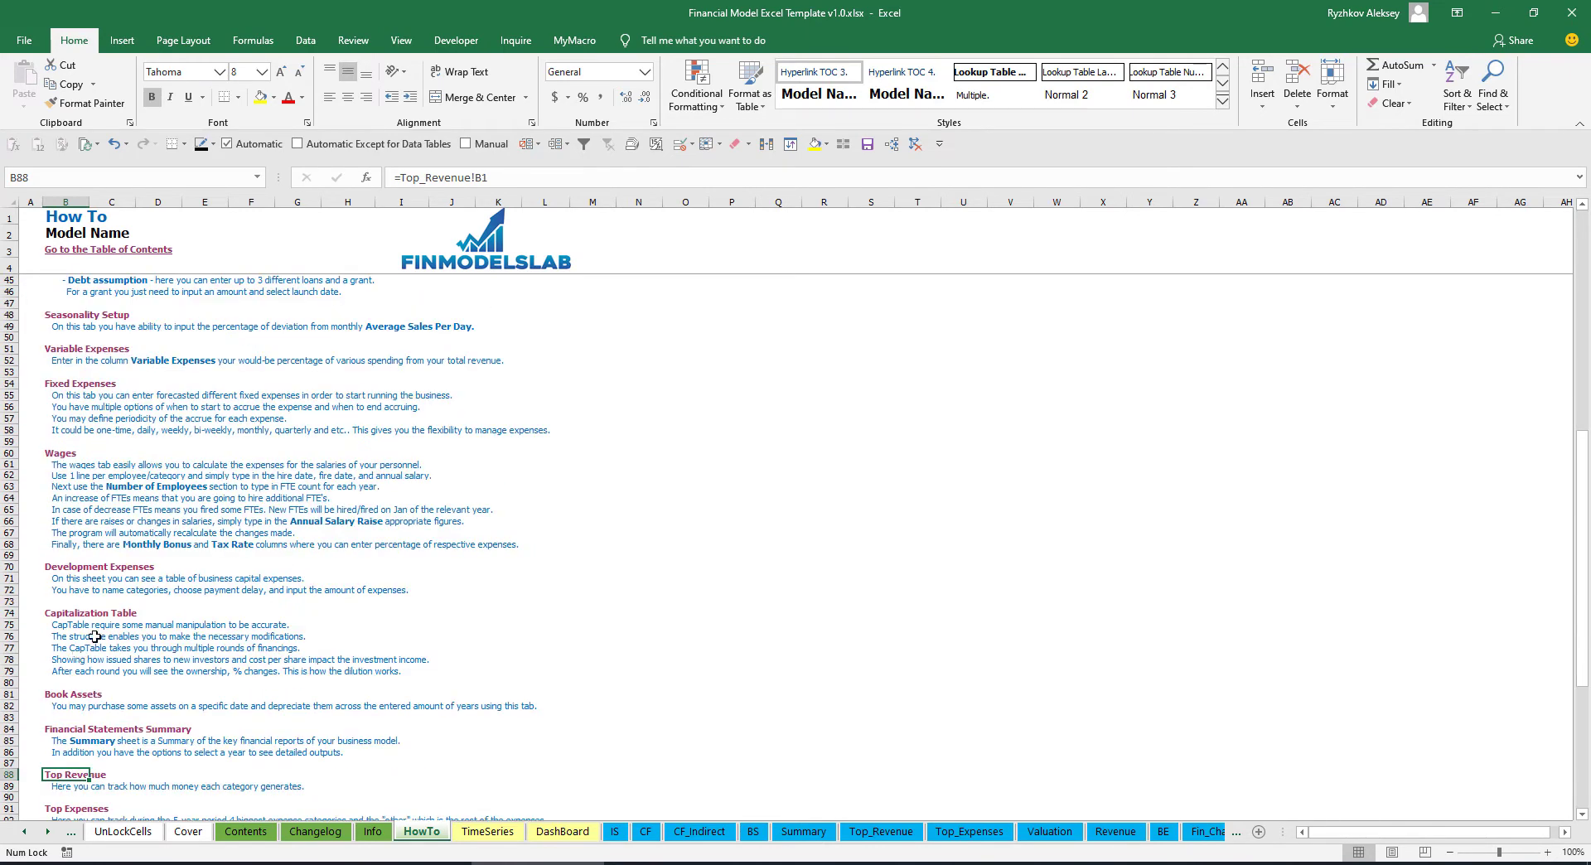
scroll(85, 653, up, 12)
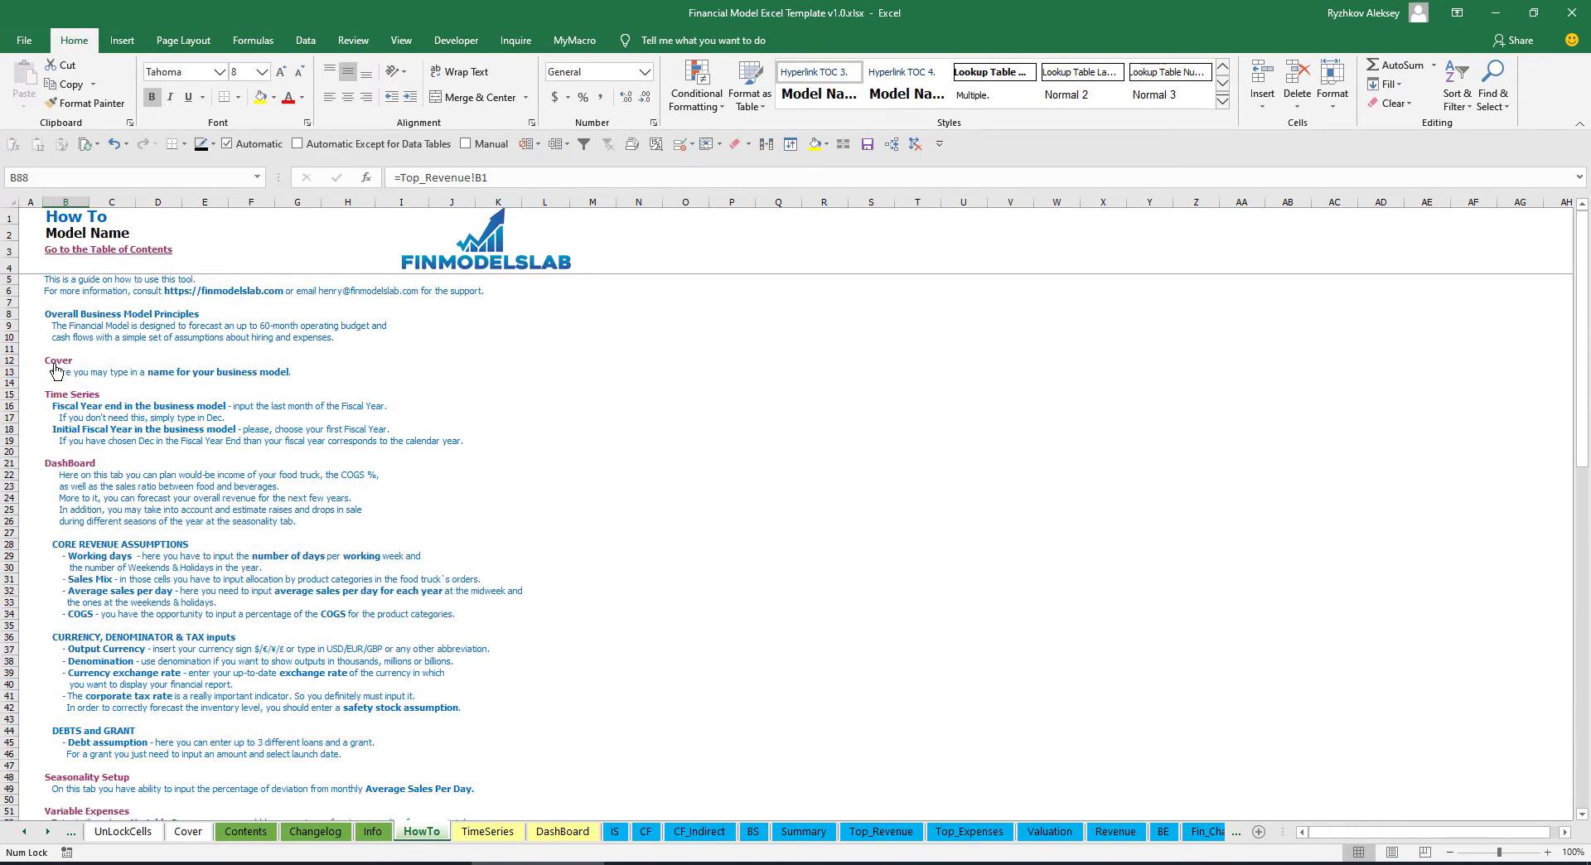
scroll(71, 489, down, 9)
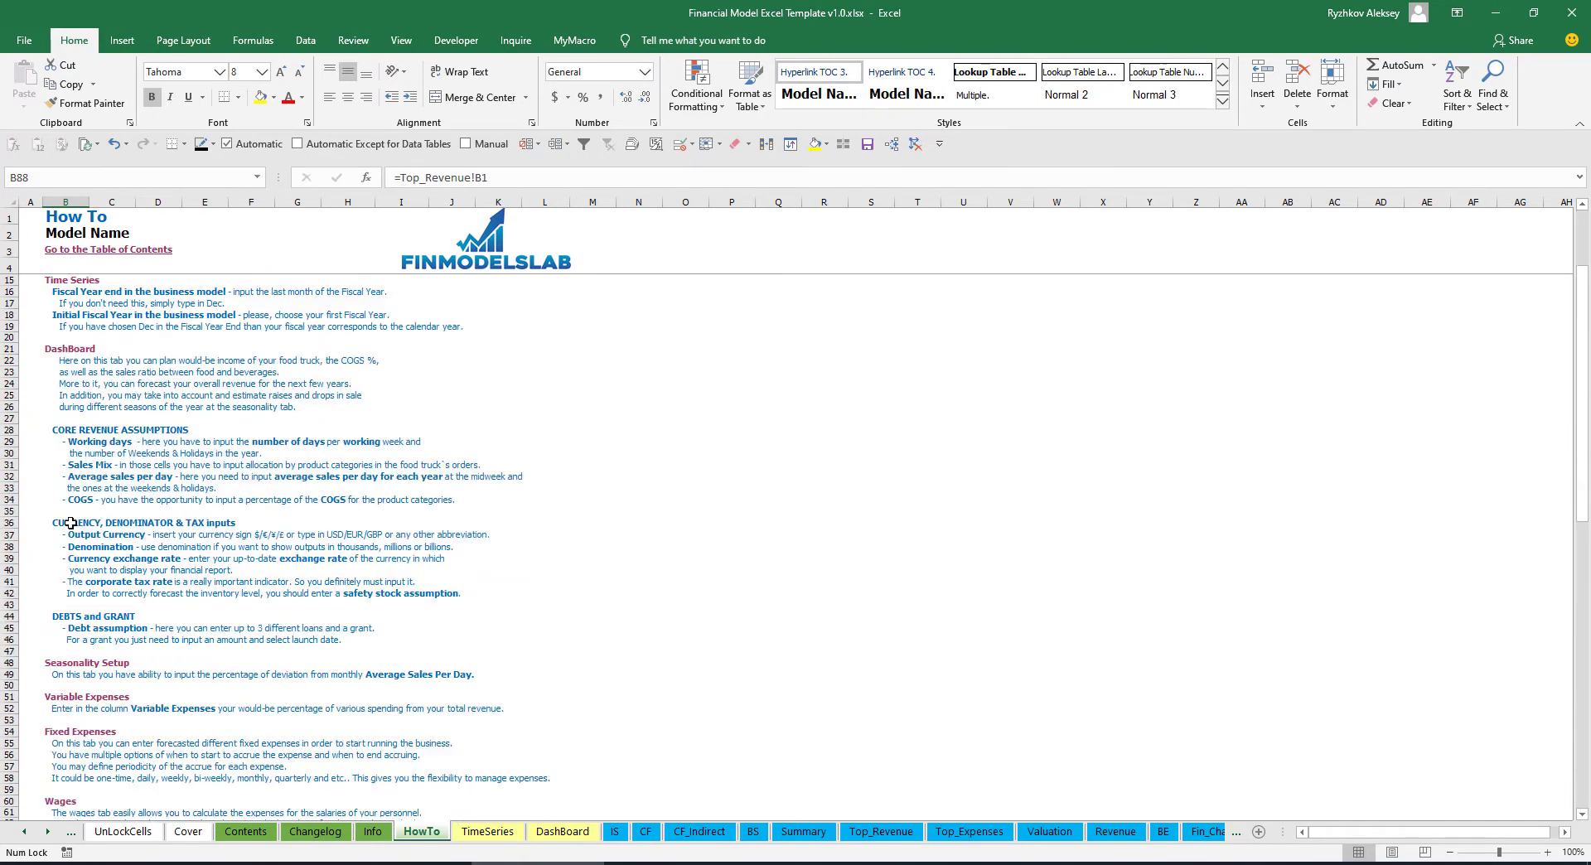
scroll(74, 469, down, 3)
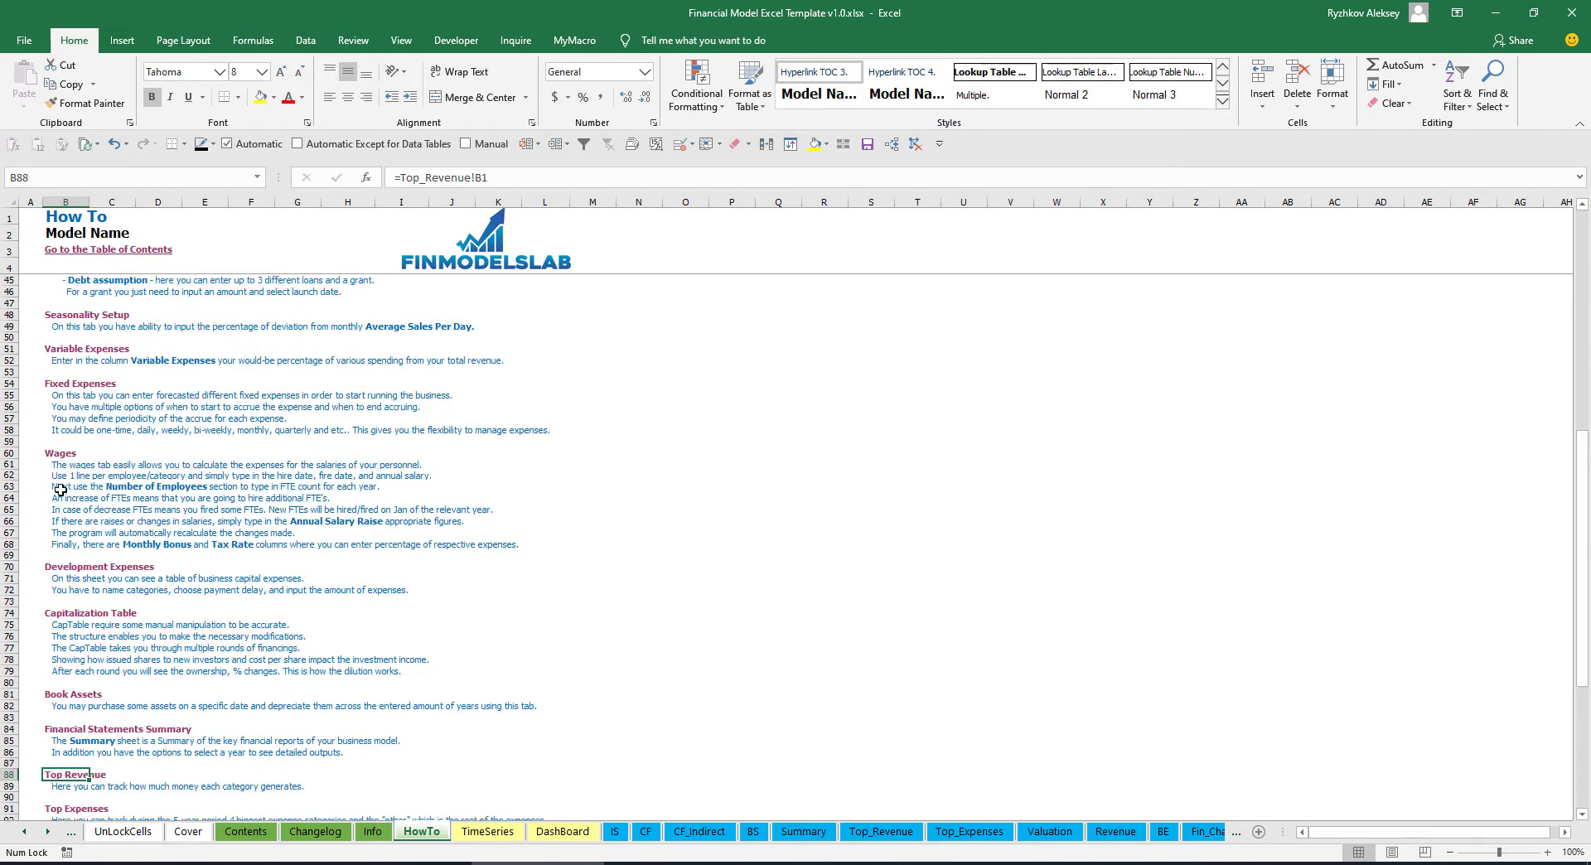
click(59, 701)
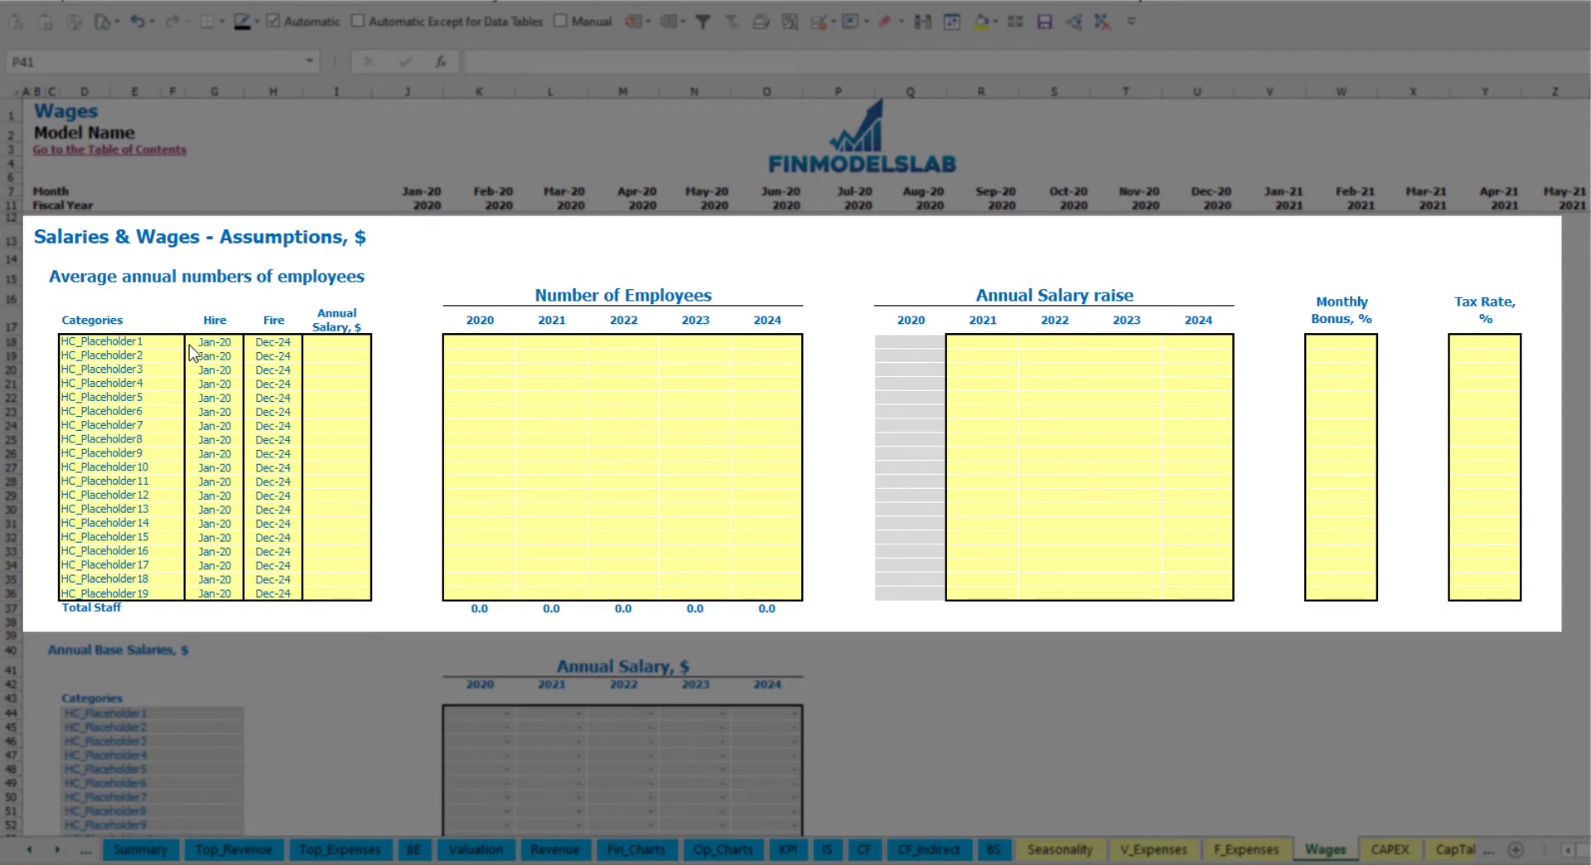
Name the first staff category on the Wages sheet CFO and set its hire date to Mar-20
click(161, 342)
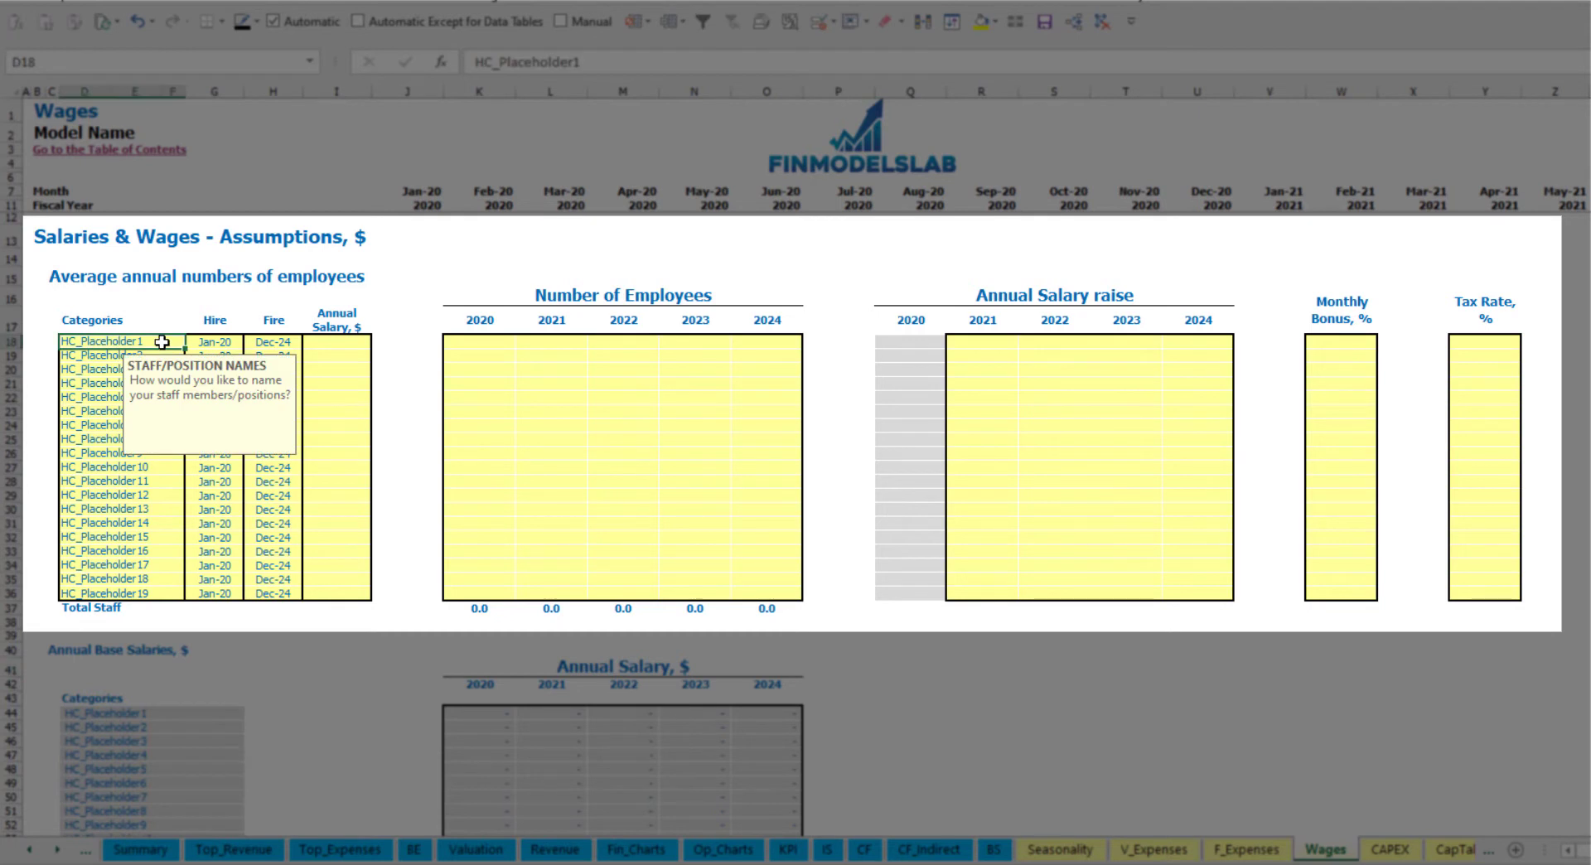
text(CF)
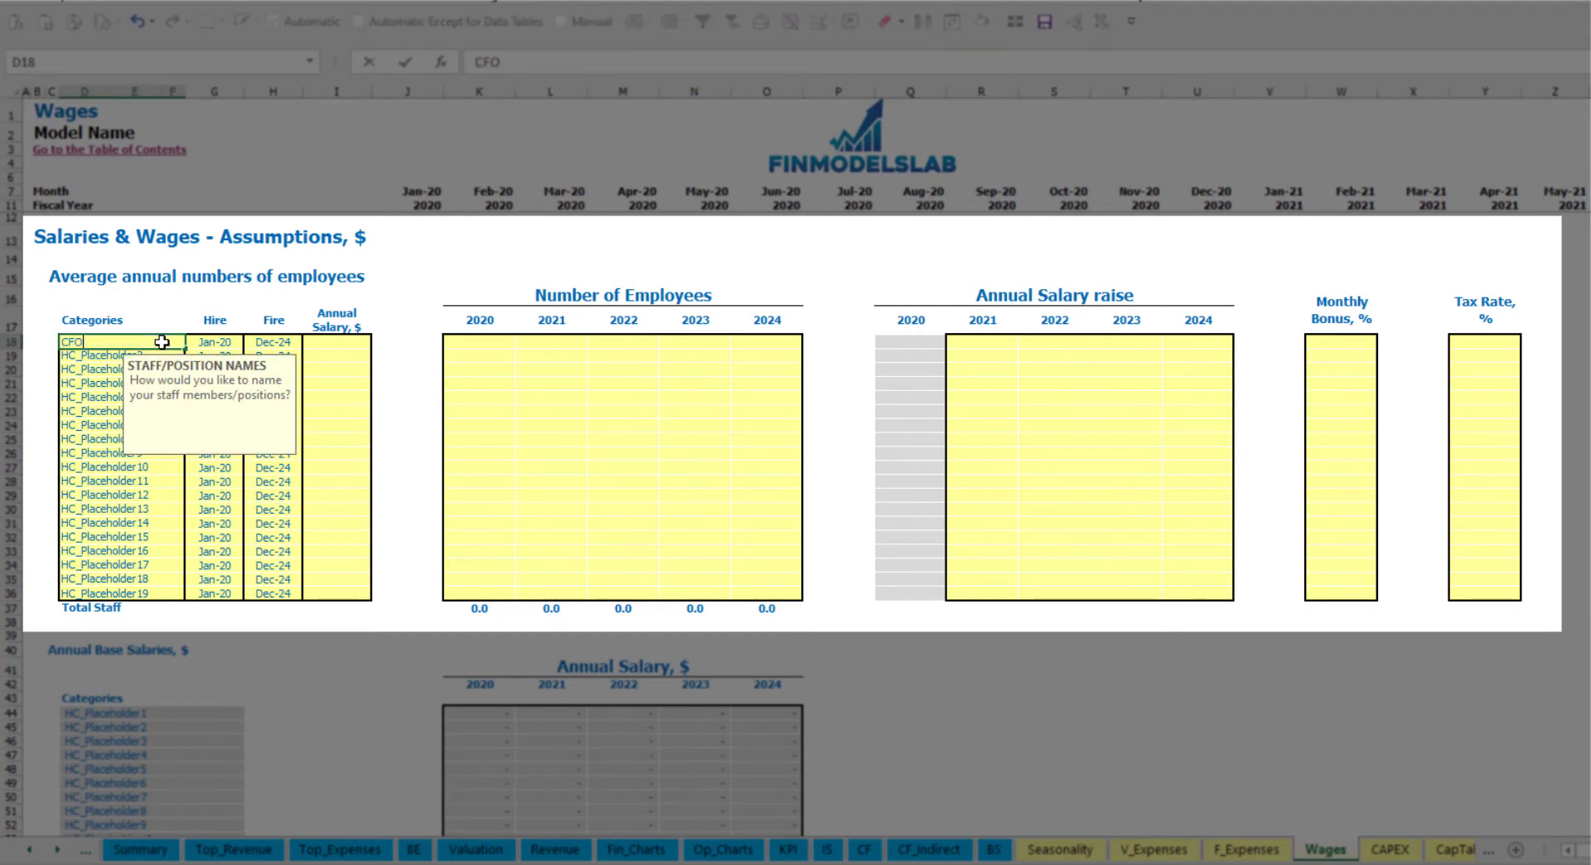
text(O)
key(Tab)
click(249, 341)
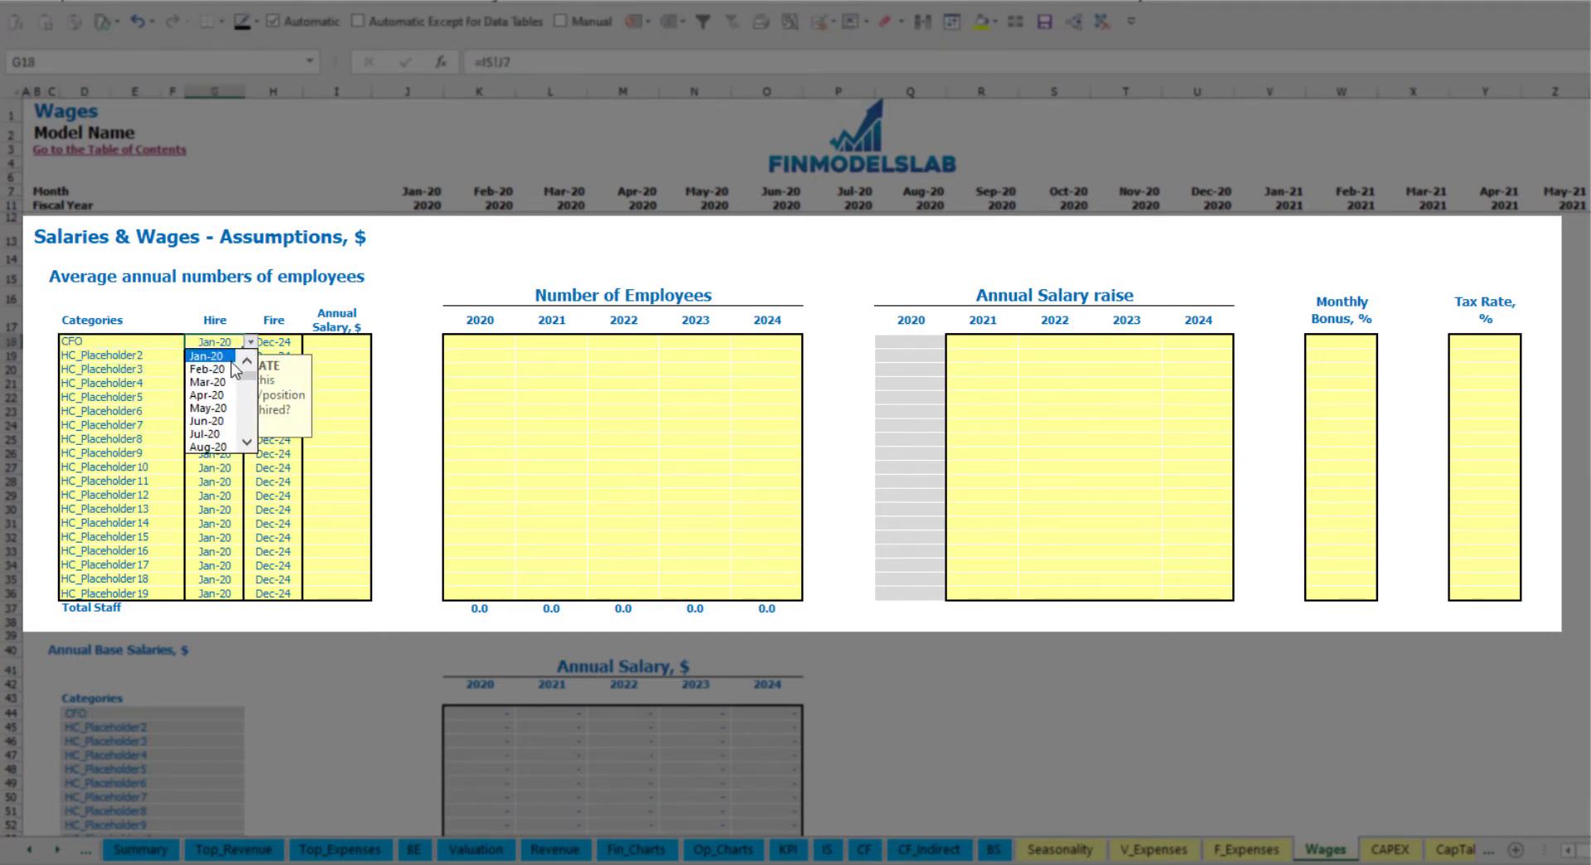
click(219, 382)
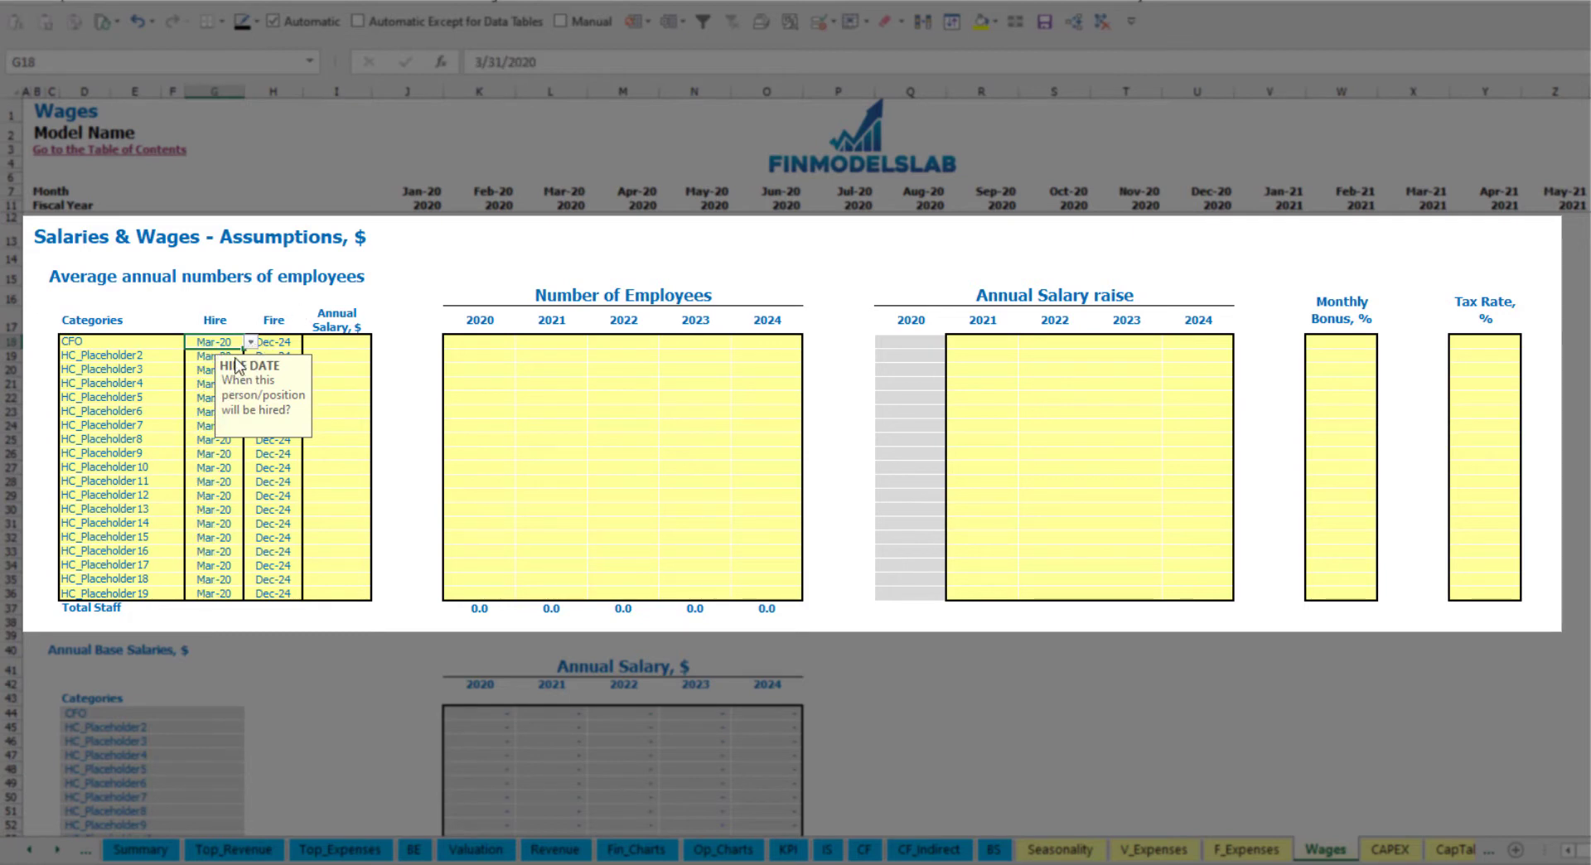
Check the CFO's fire date cell and set the CFO's annual salary to 50,000
click(274, 342)
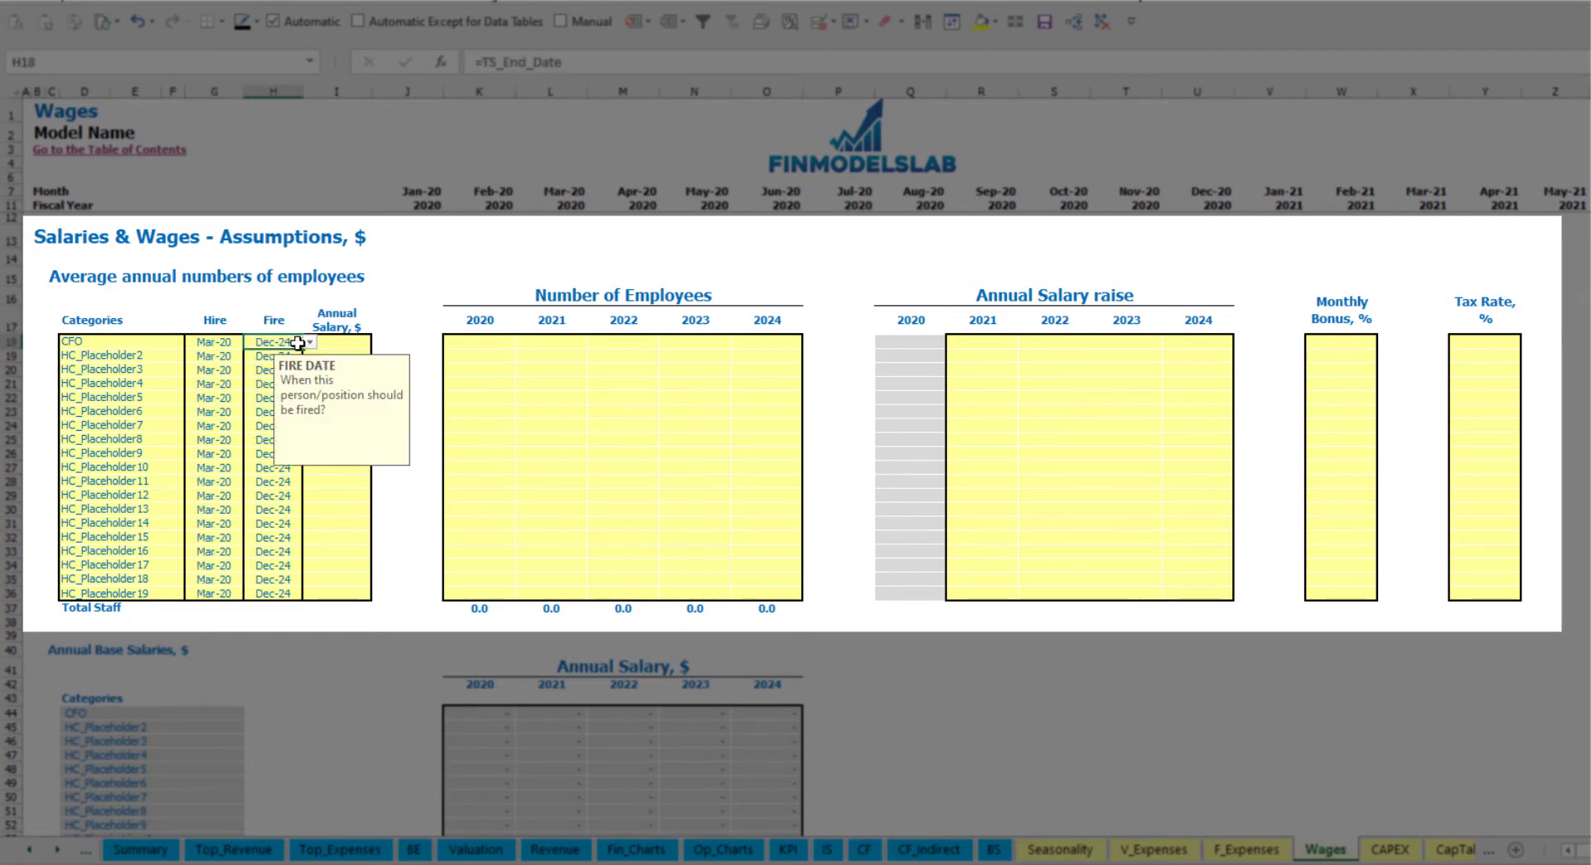
click(342, 344)
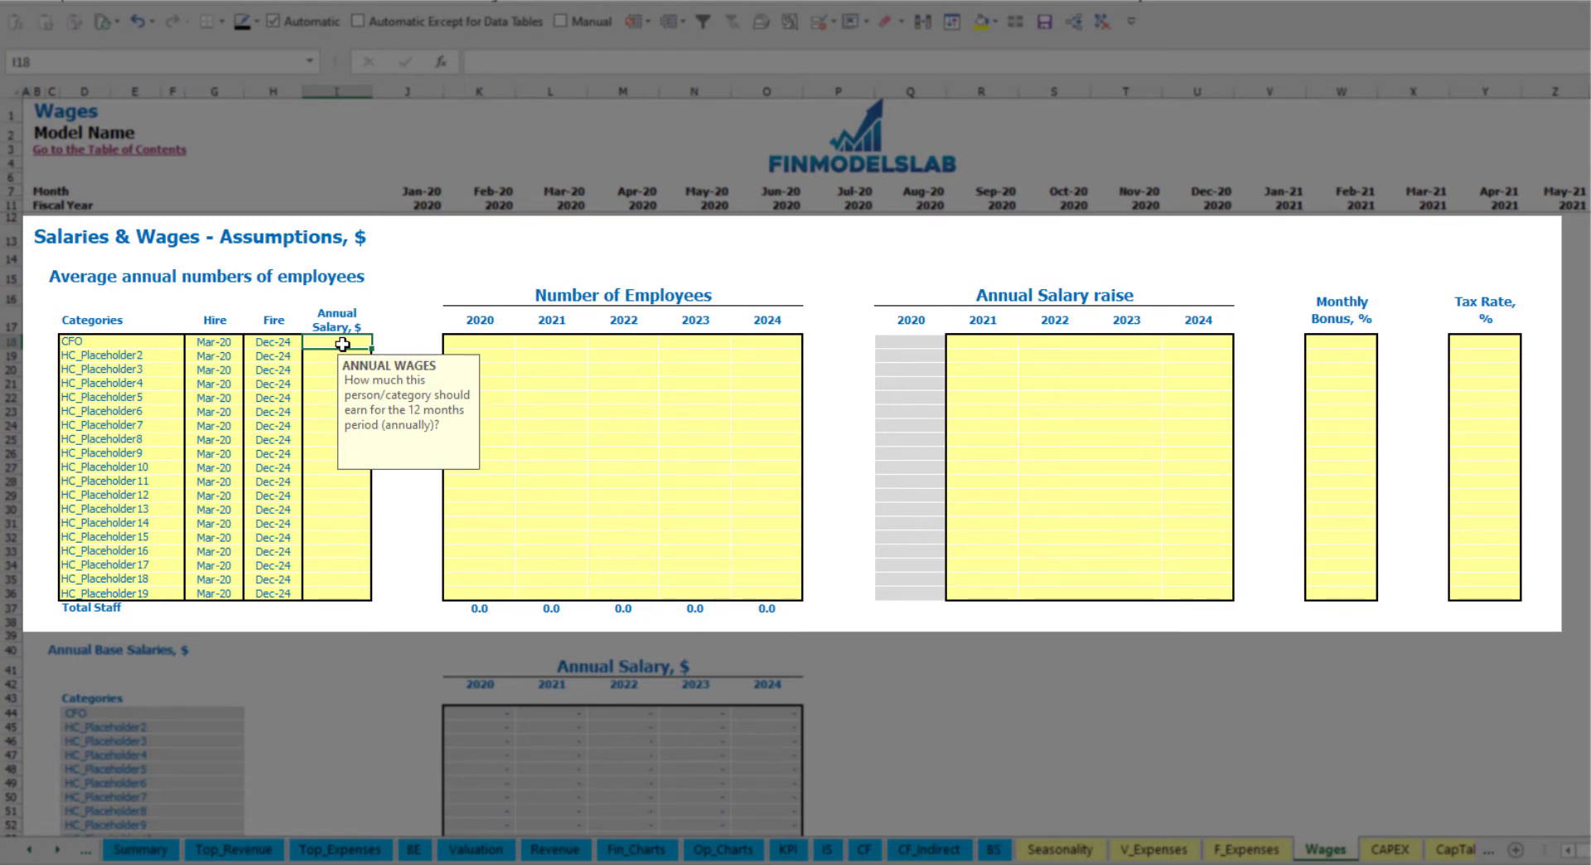
text(50,0)
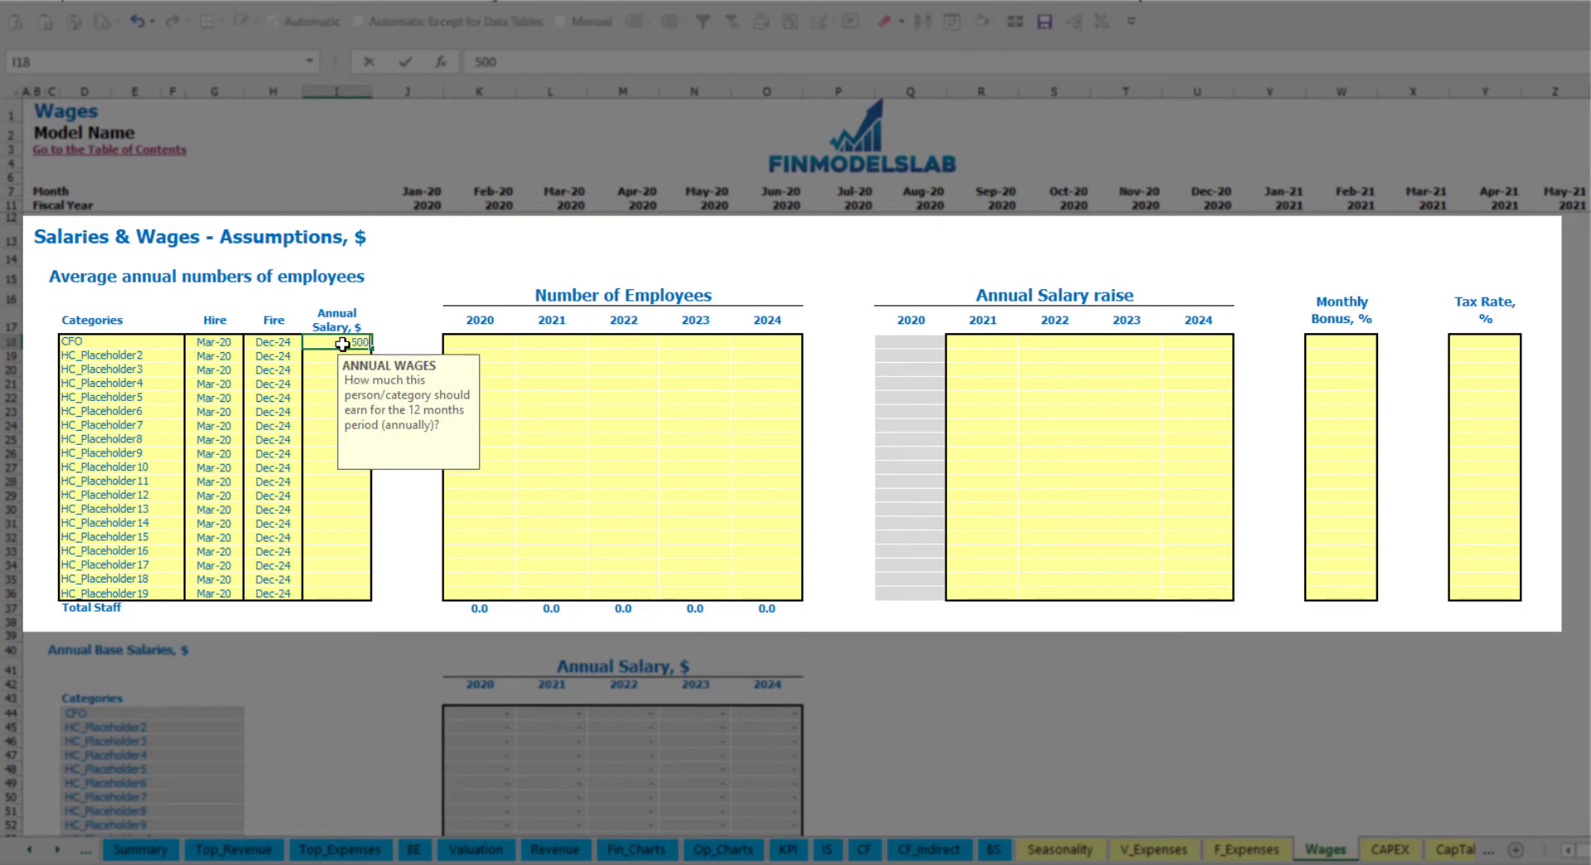
text(00)
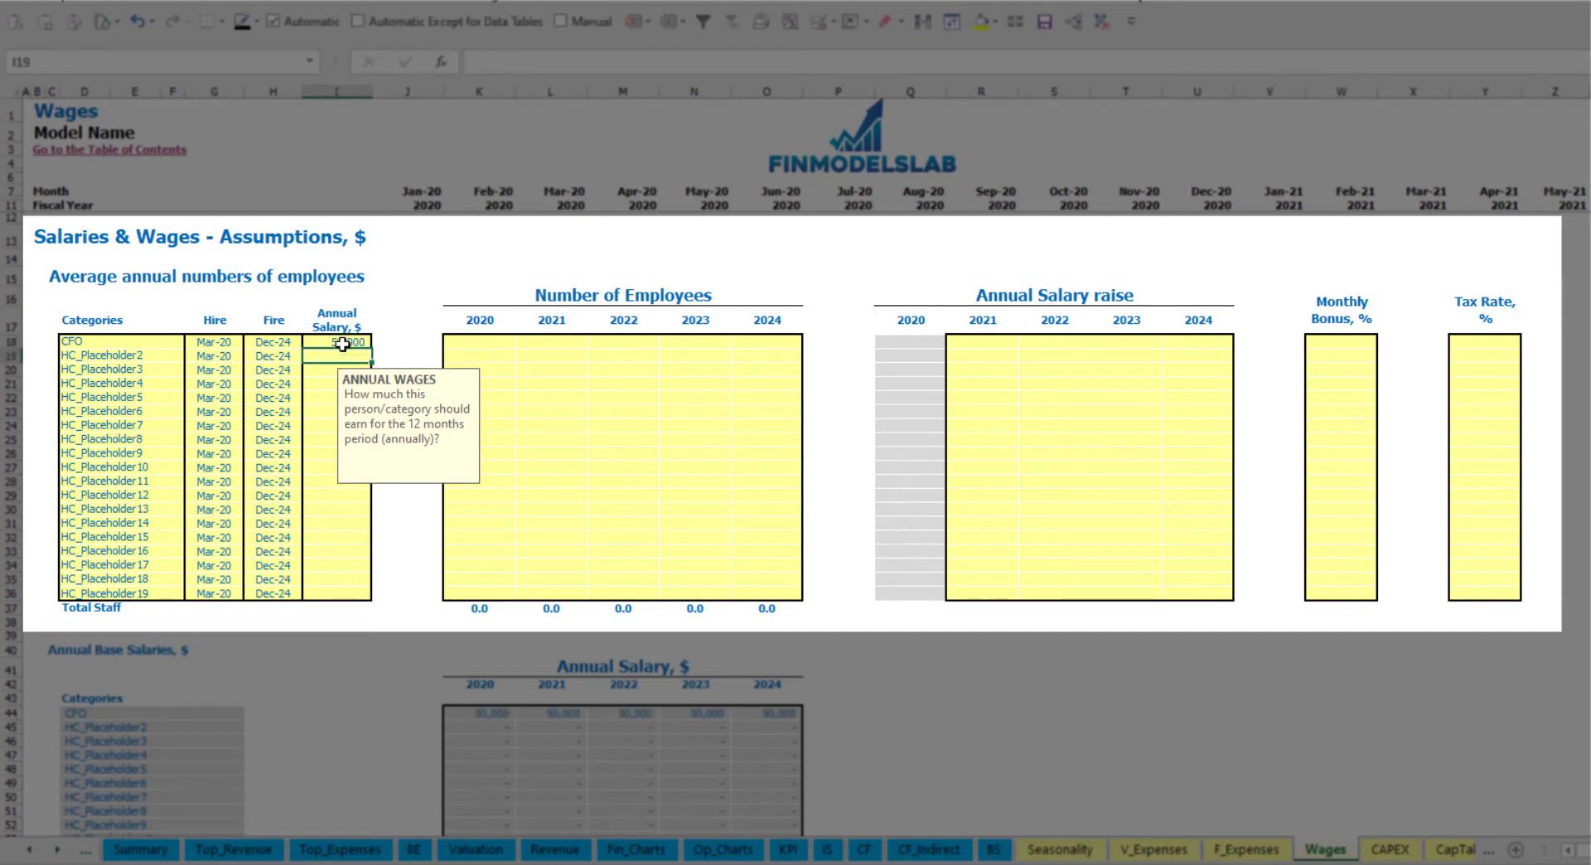
Set the CFO's number of employees to 1 for each year from 2020 to 2024
click(499, 346)
text(1)
key(Tab)
text(1)
key(Tab)
text(1)
key(Tab)
text(1	1)
key(Tab)
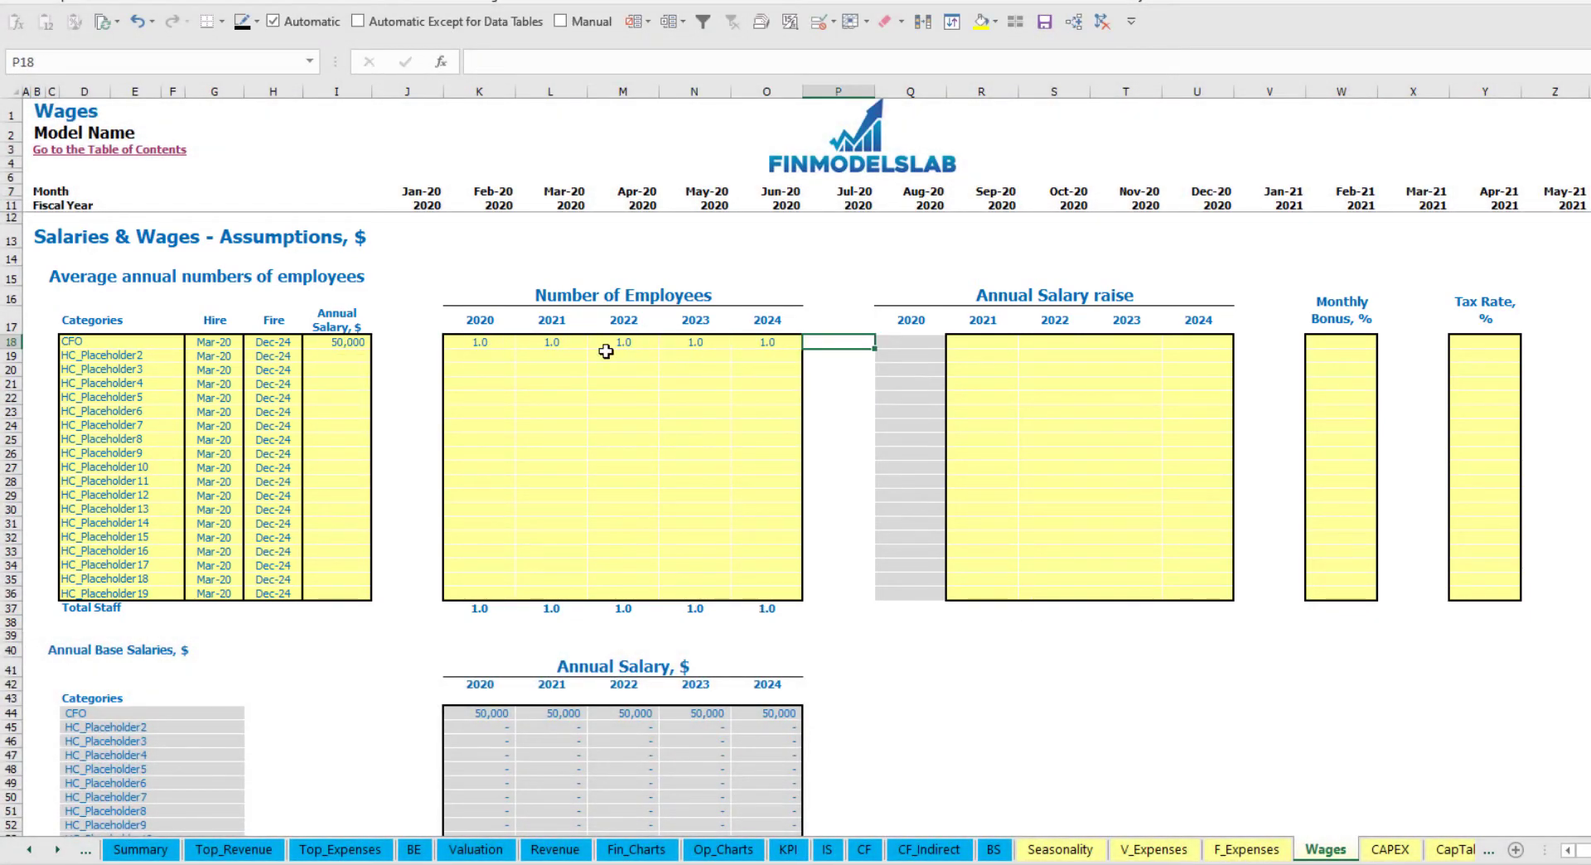
Inspect the CFO's monthly headcount in the Total Staff Numbers section from the Mar-20 hire month onward
scroll(836, 485, down, 3)
scroll(836, 485, up, 3)
scroll(661, 568, down, 13)
click(573, 441)
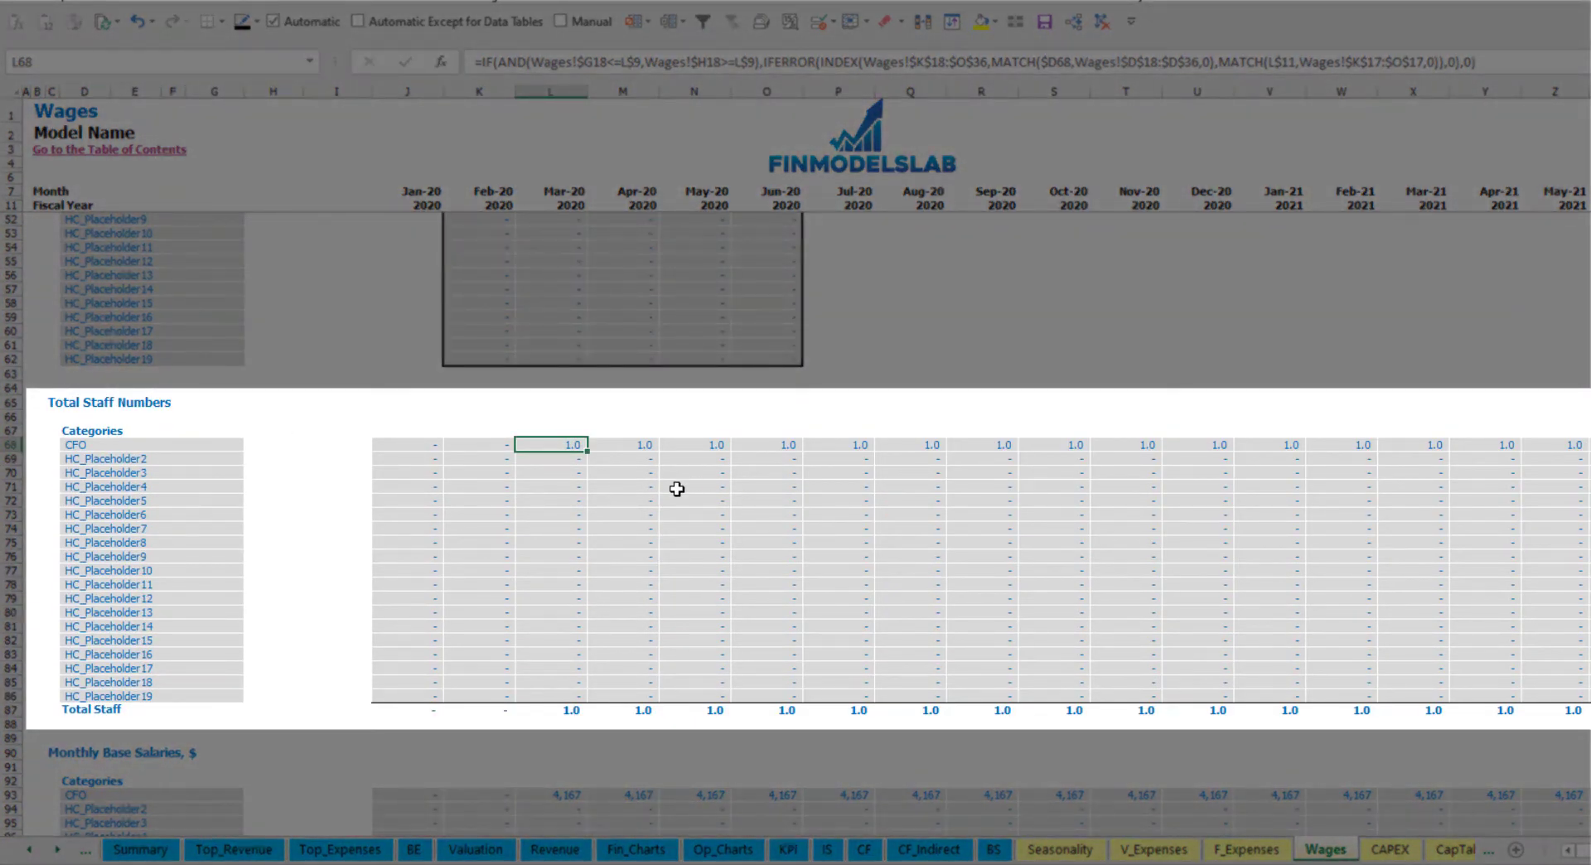
key(ctrl+Right)
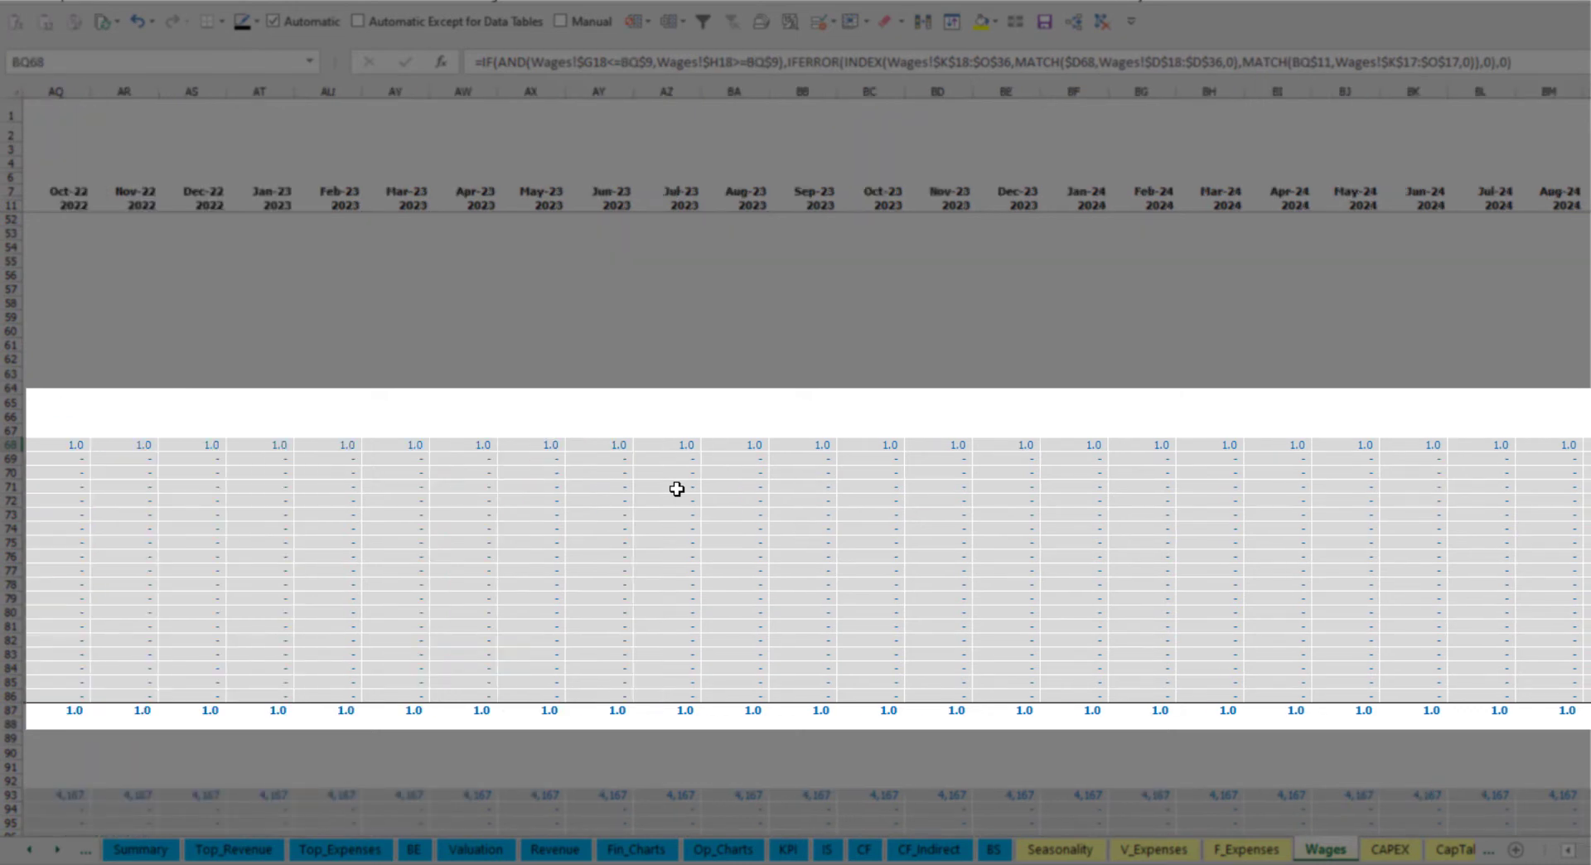
key(Home)
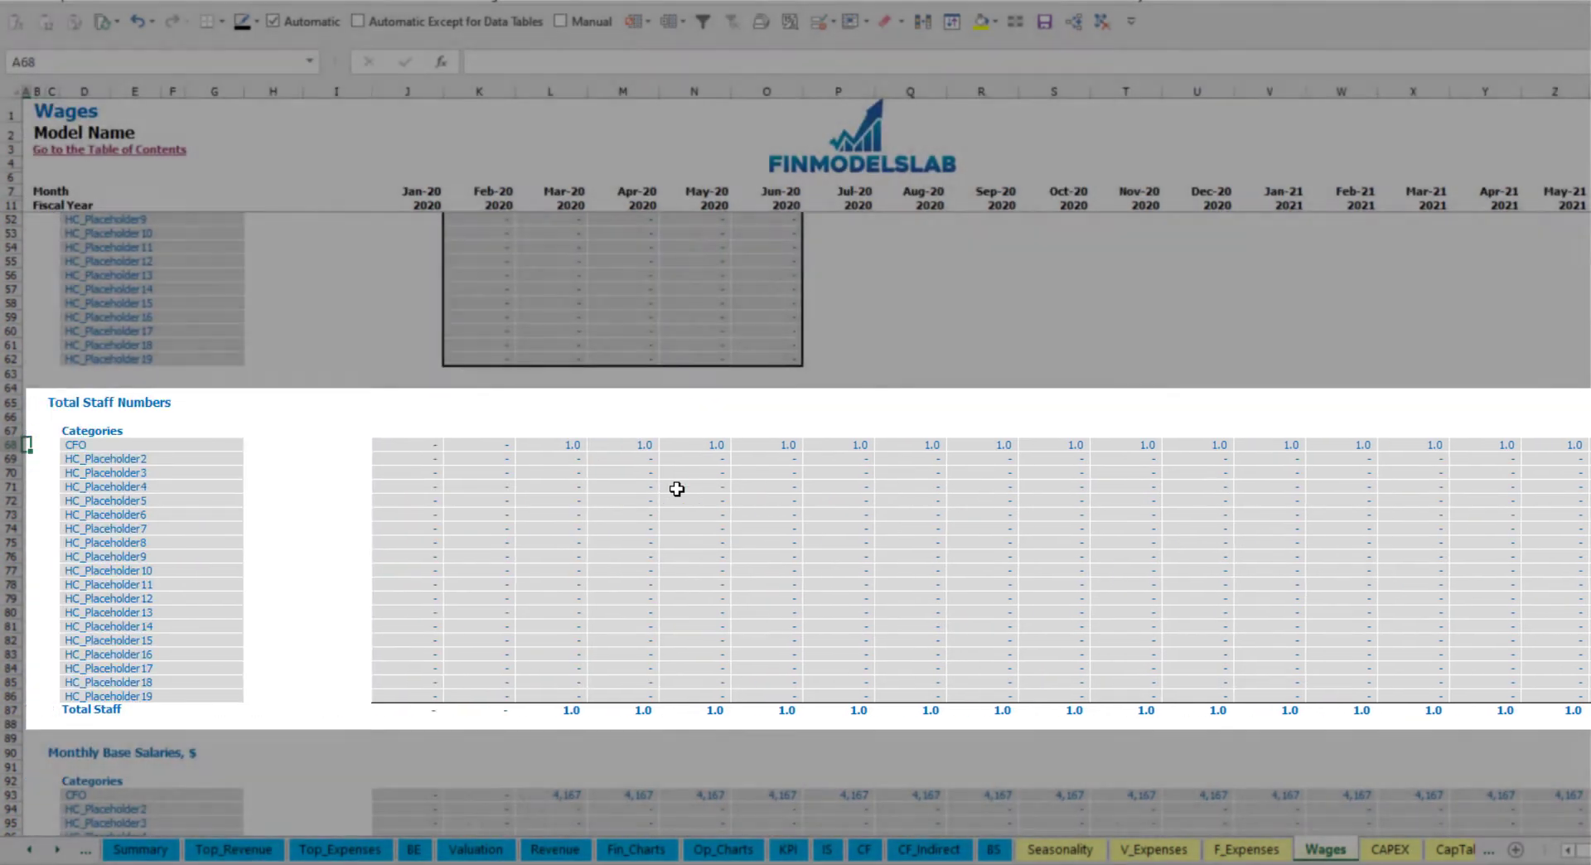
Enter a 5% annual salary raise for the CFO in 2021 and copy it to 2022 through 2024
scroll(675, 486, up, 13)
click(989, 343)
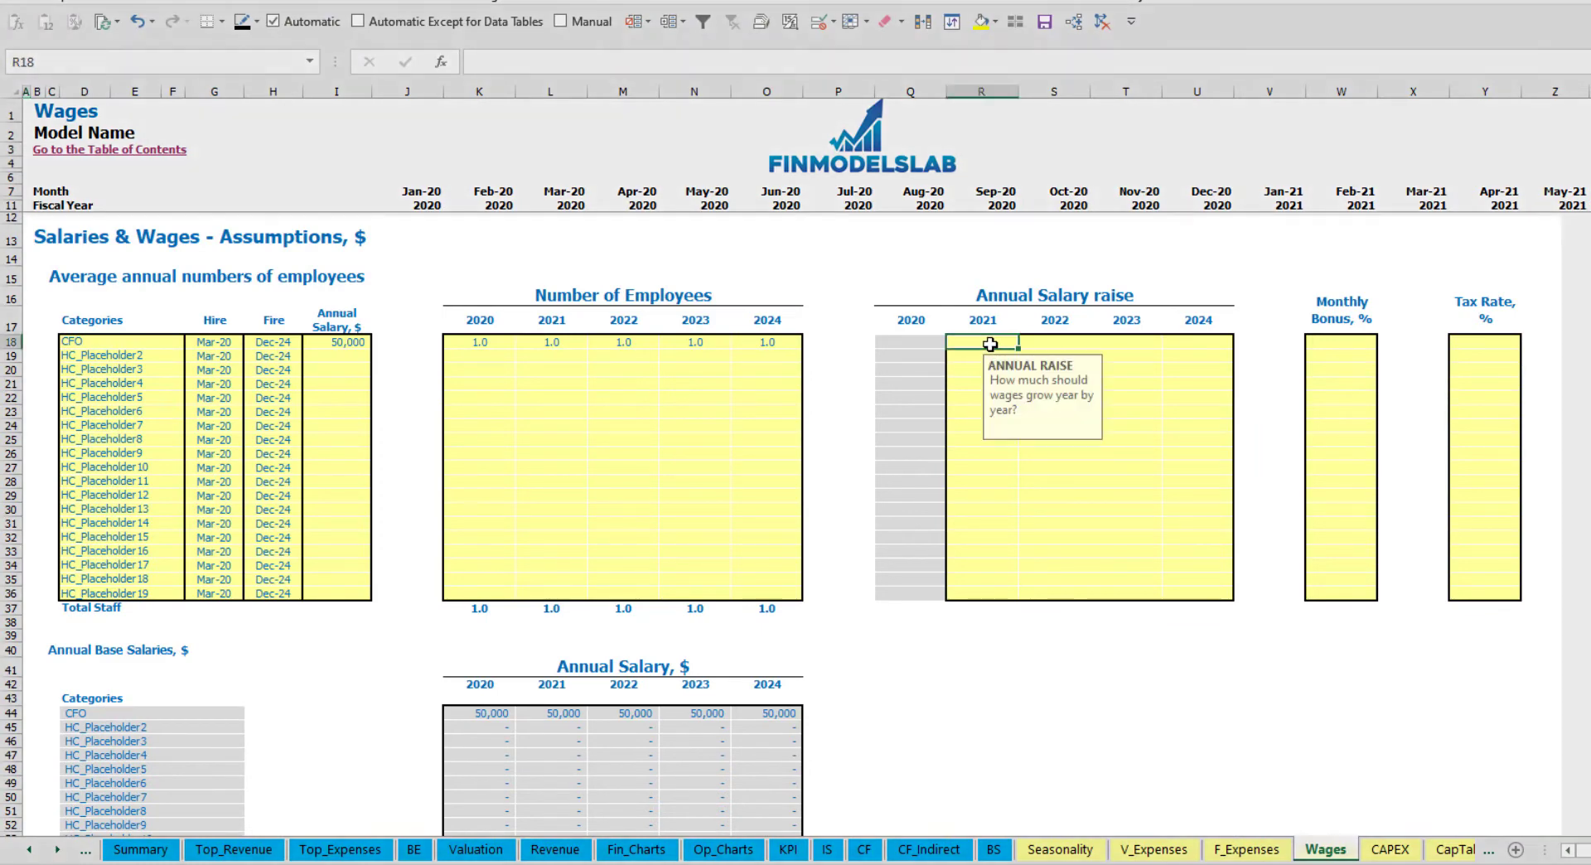
key(ctrl+c)
key(Right)
key(shift+Right)
key(shift+Right)
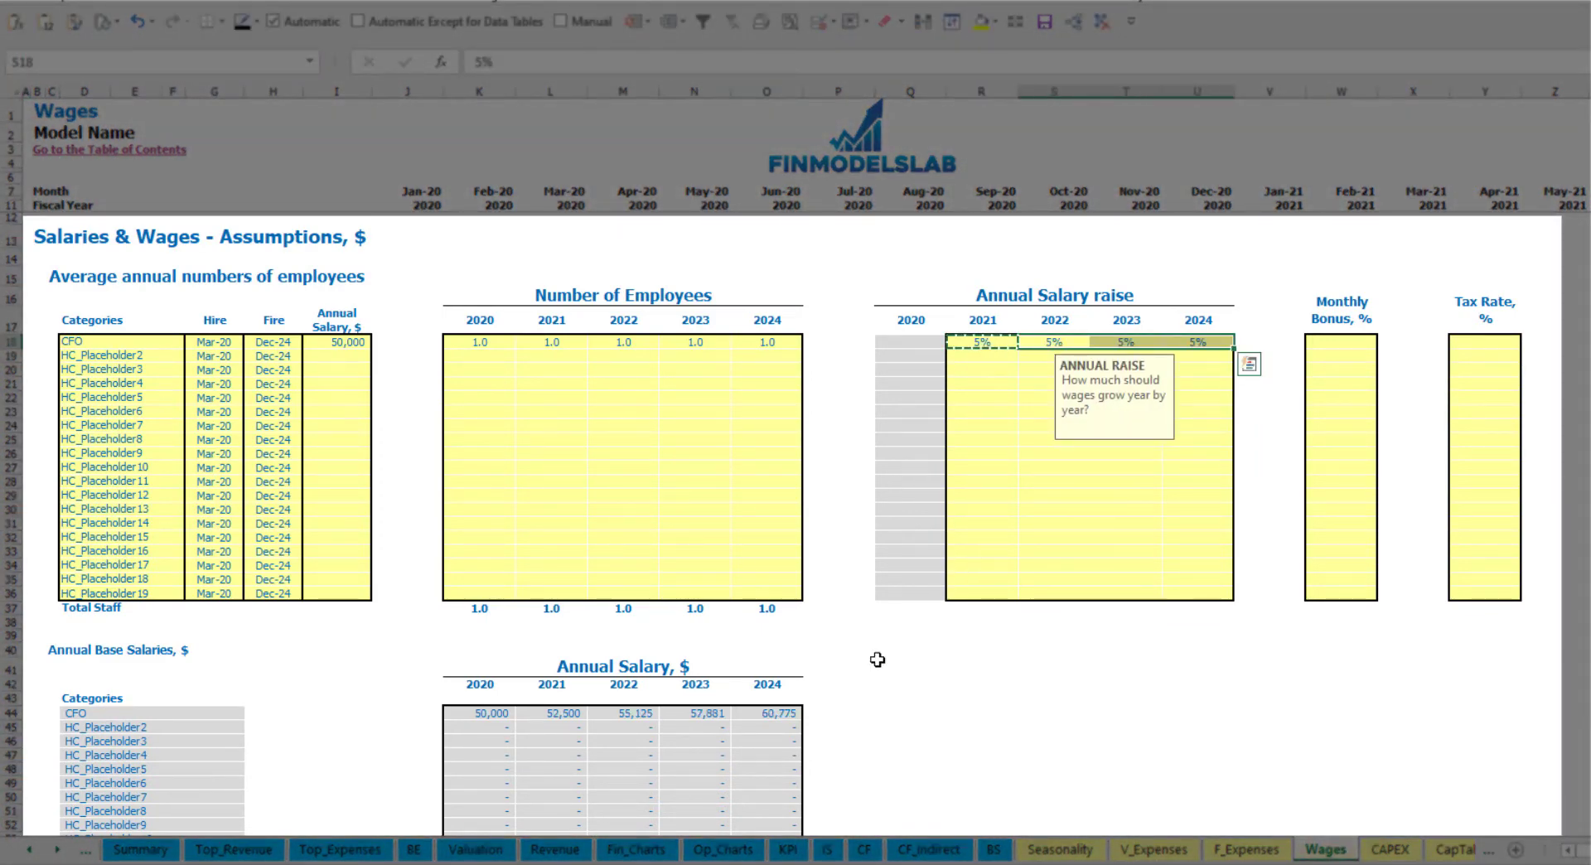
key(ctrl+v)
Compare the CFO's Annual Base Salaries for 2020 to 2024 with the starting salary and yearly raise percentages
drag(489, 716, 719, 707)
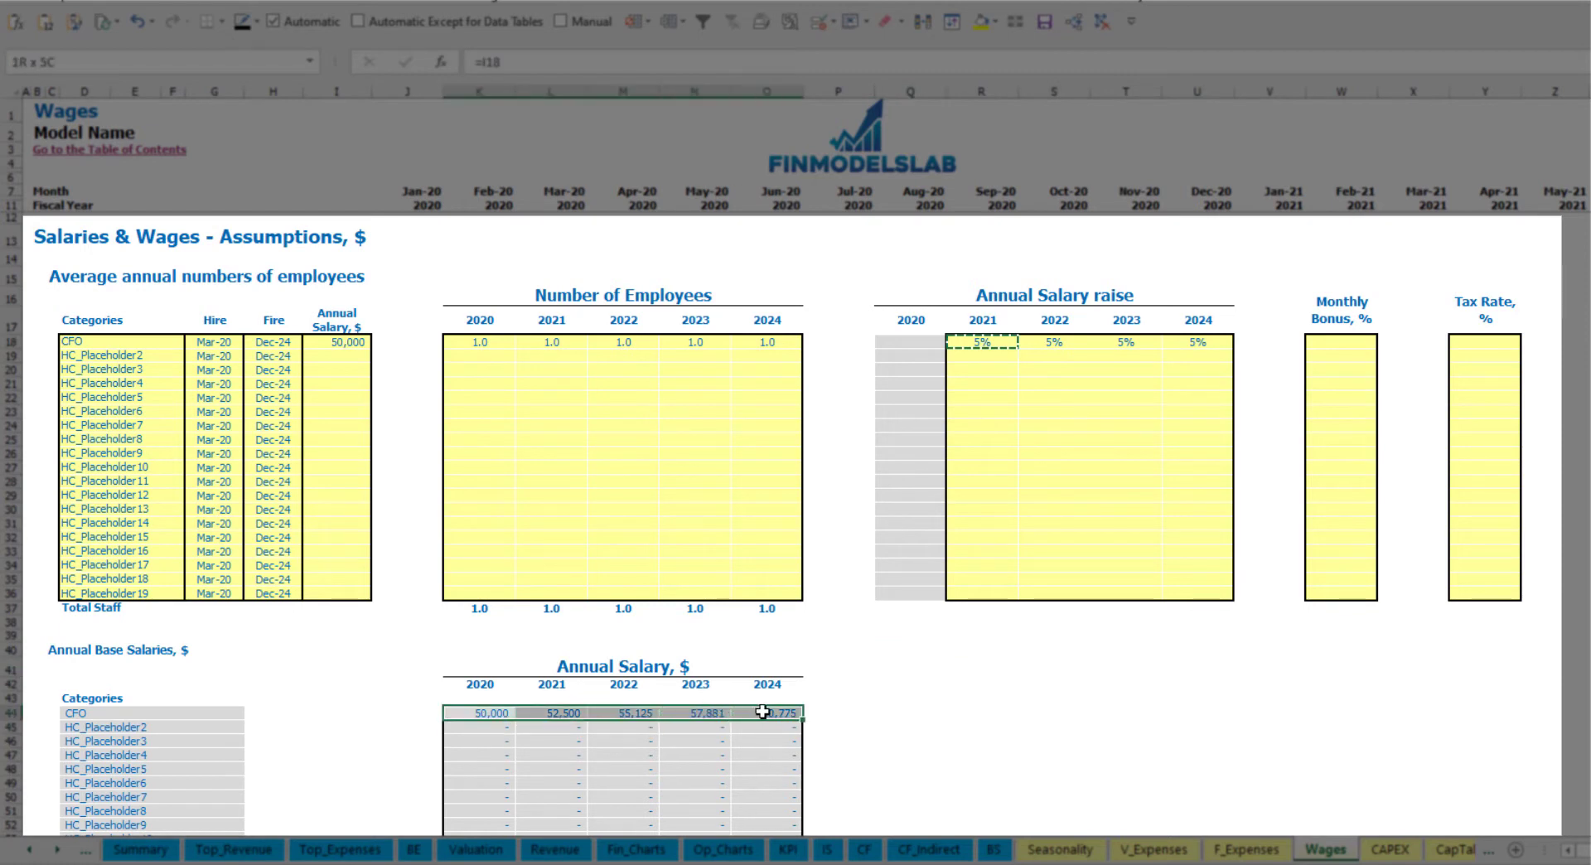
click(565, 731)
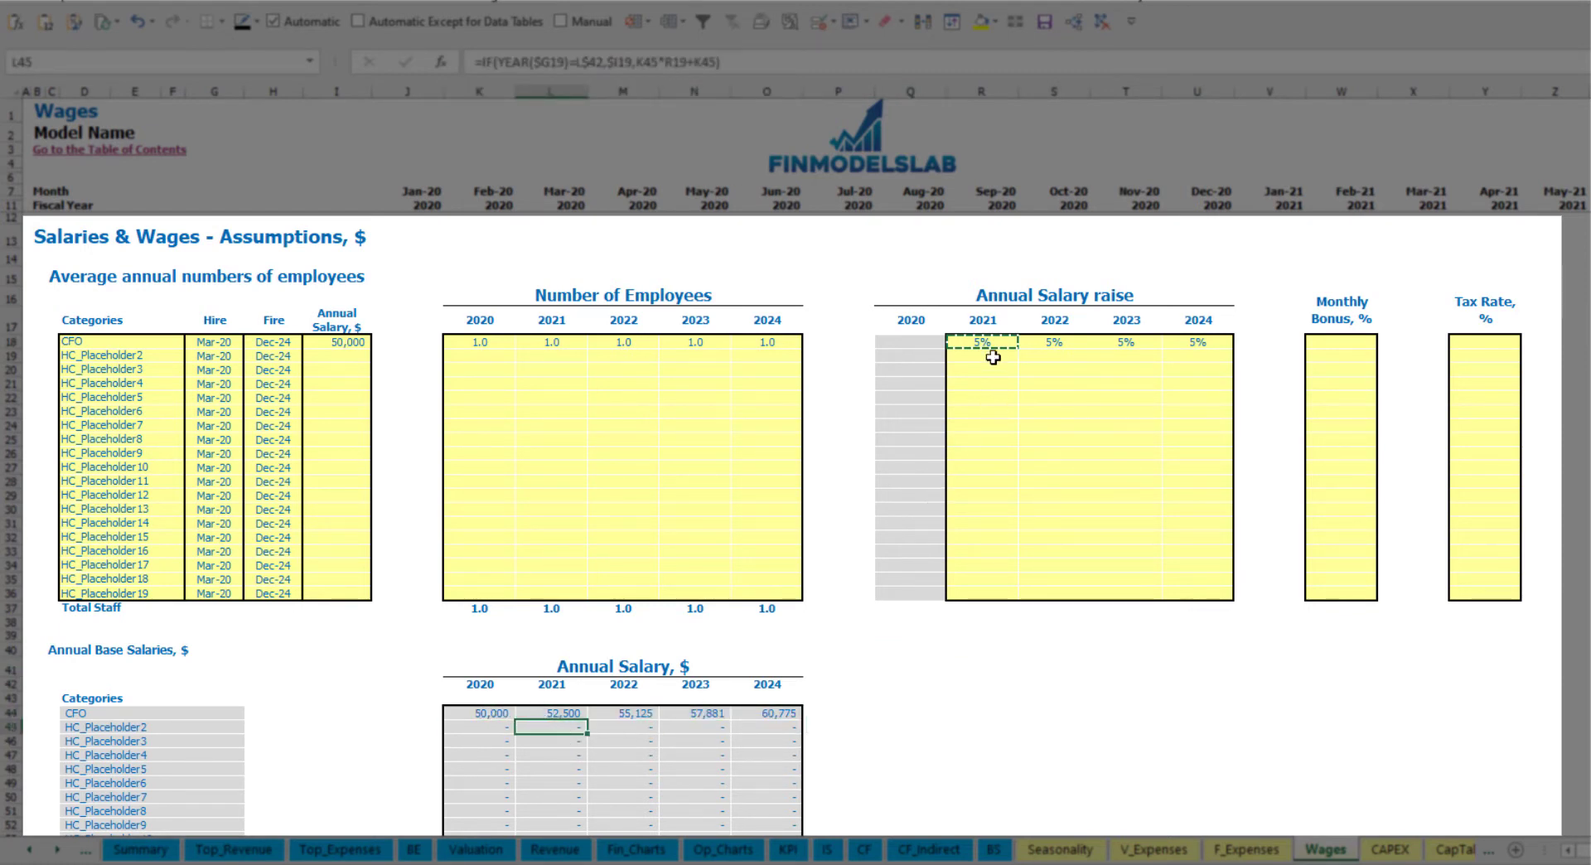
click(349, 345)
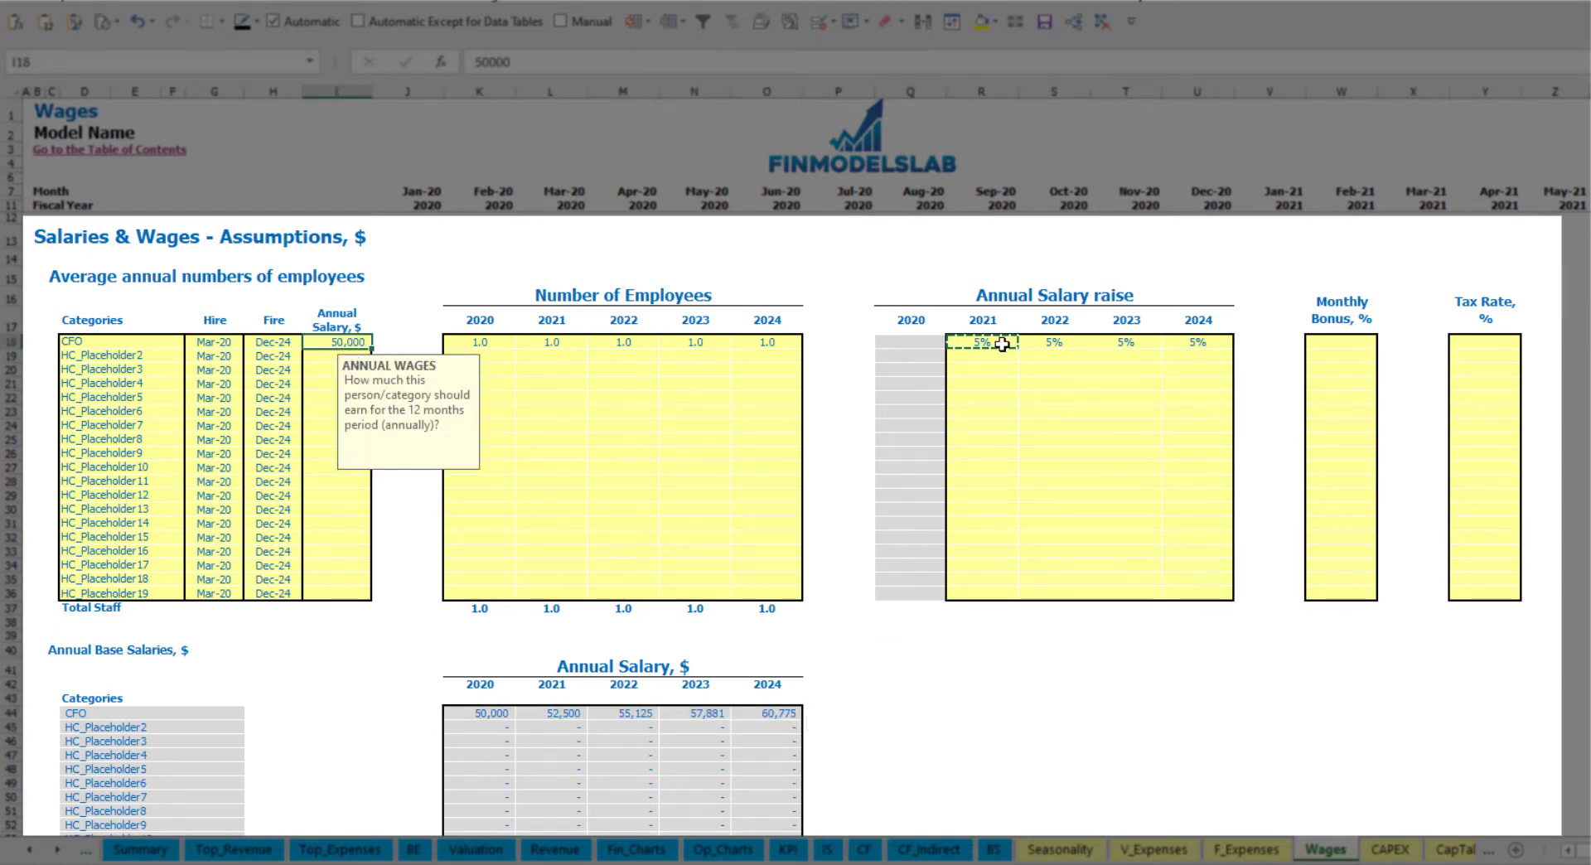
drag(1007, 341, 1183, 343)
click(553, 710)
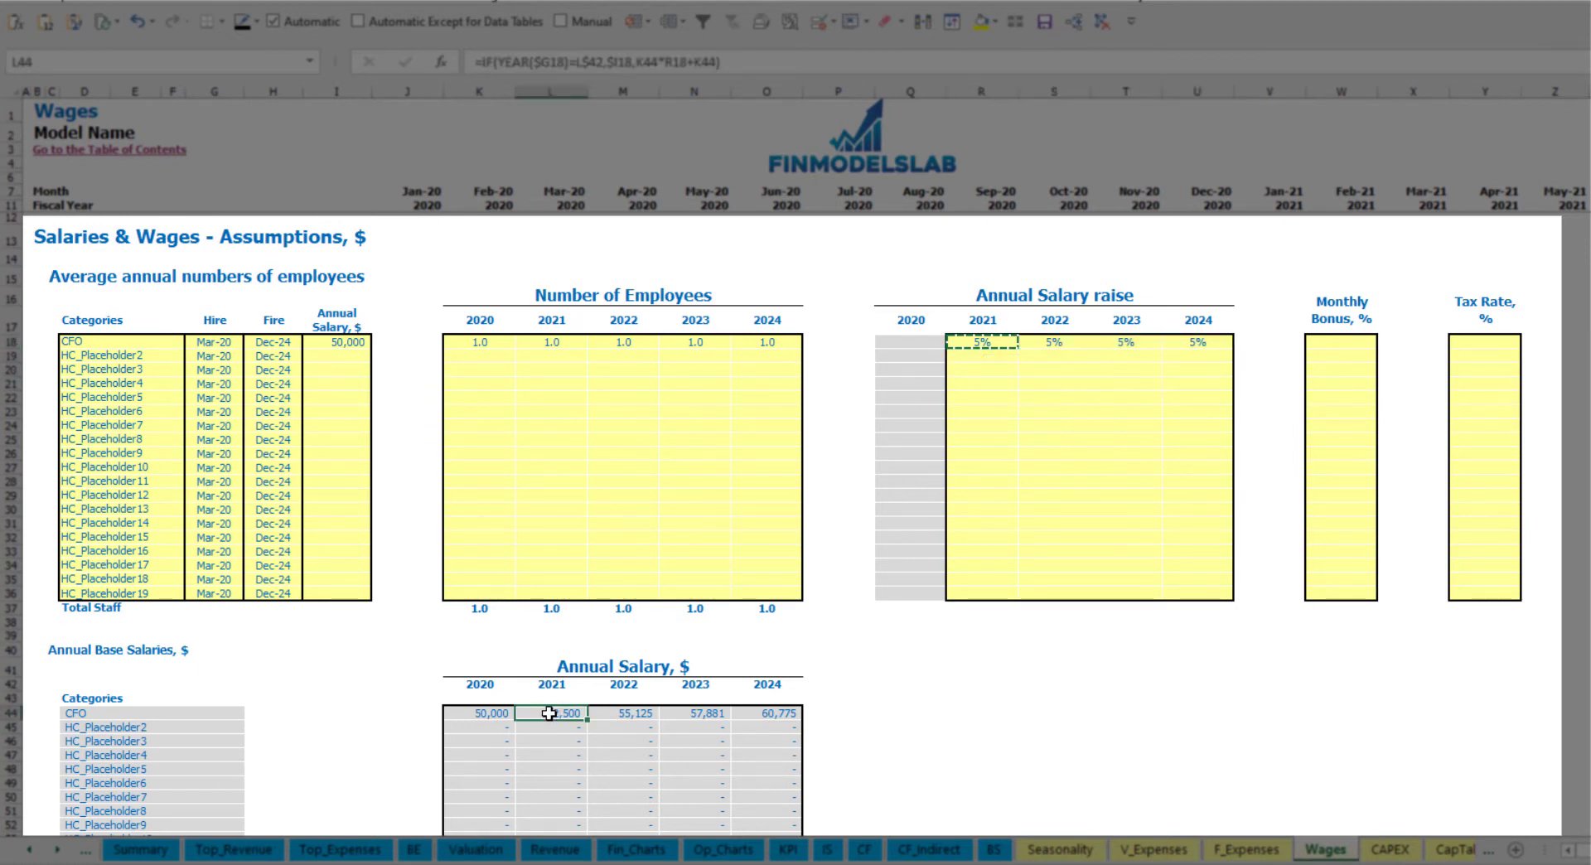
Set the CFO's monthly bonus to 10% and tax rate to 5%
click(1351, 343)
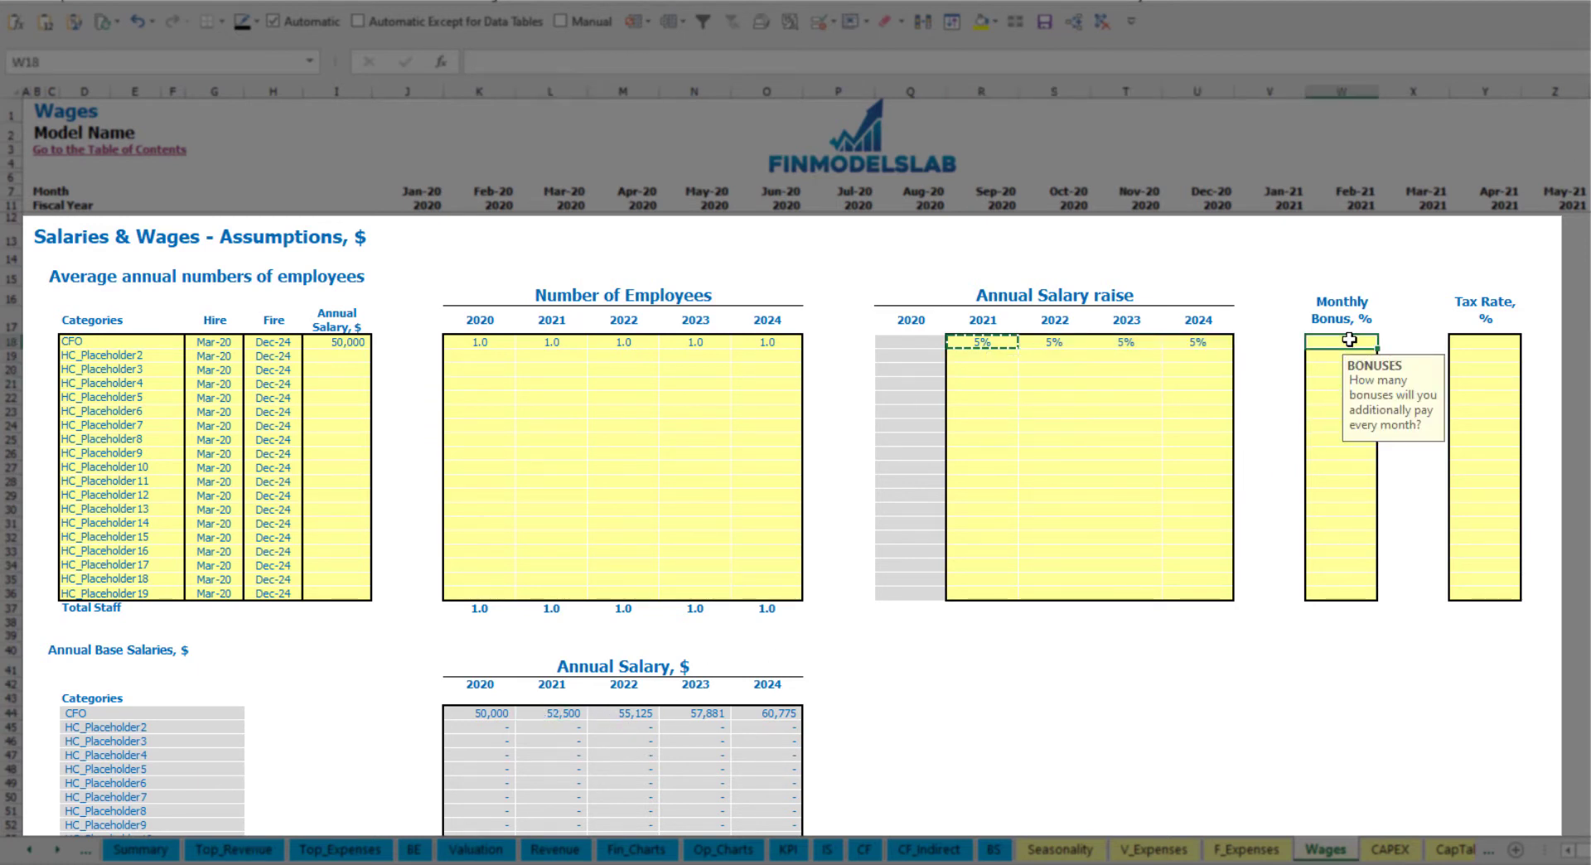
text(10)
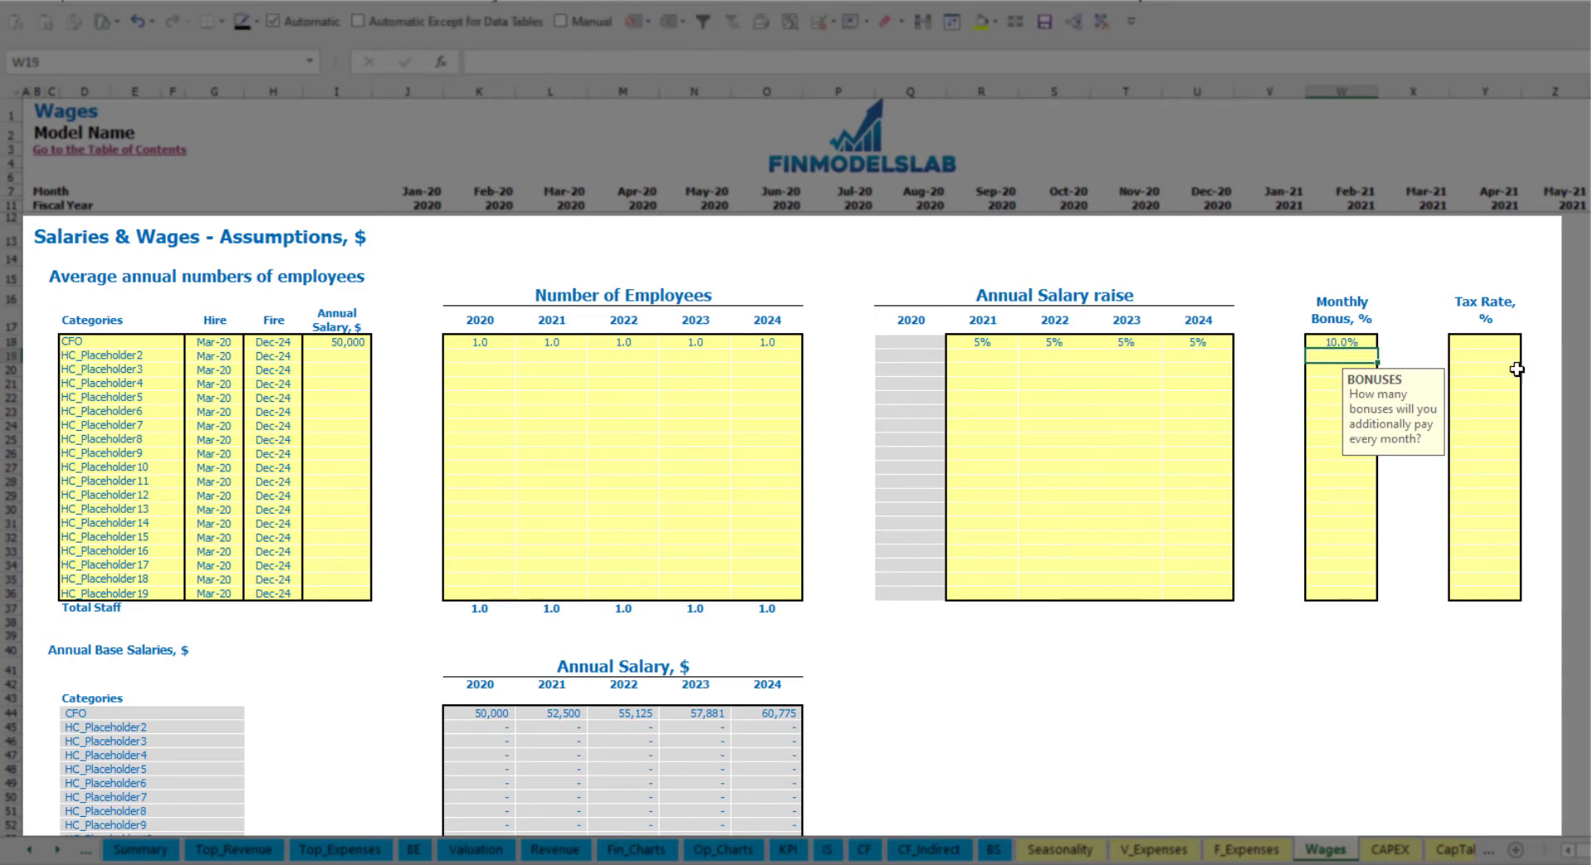
click(1500, 338)
key(Return)
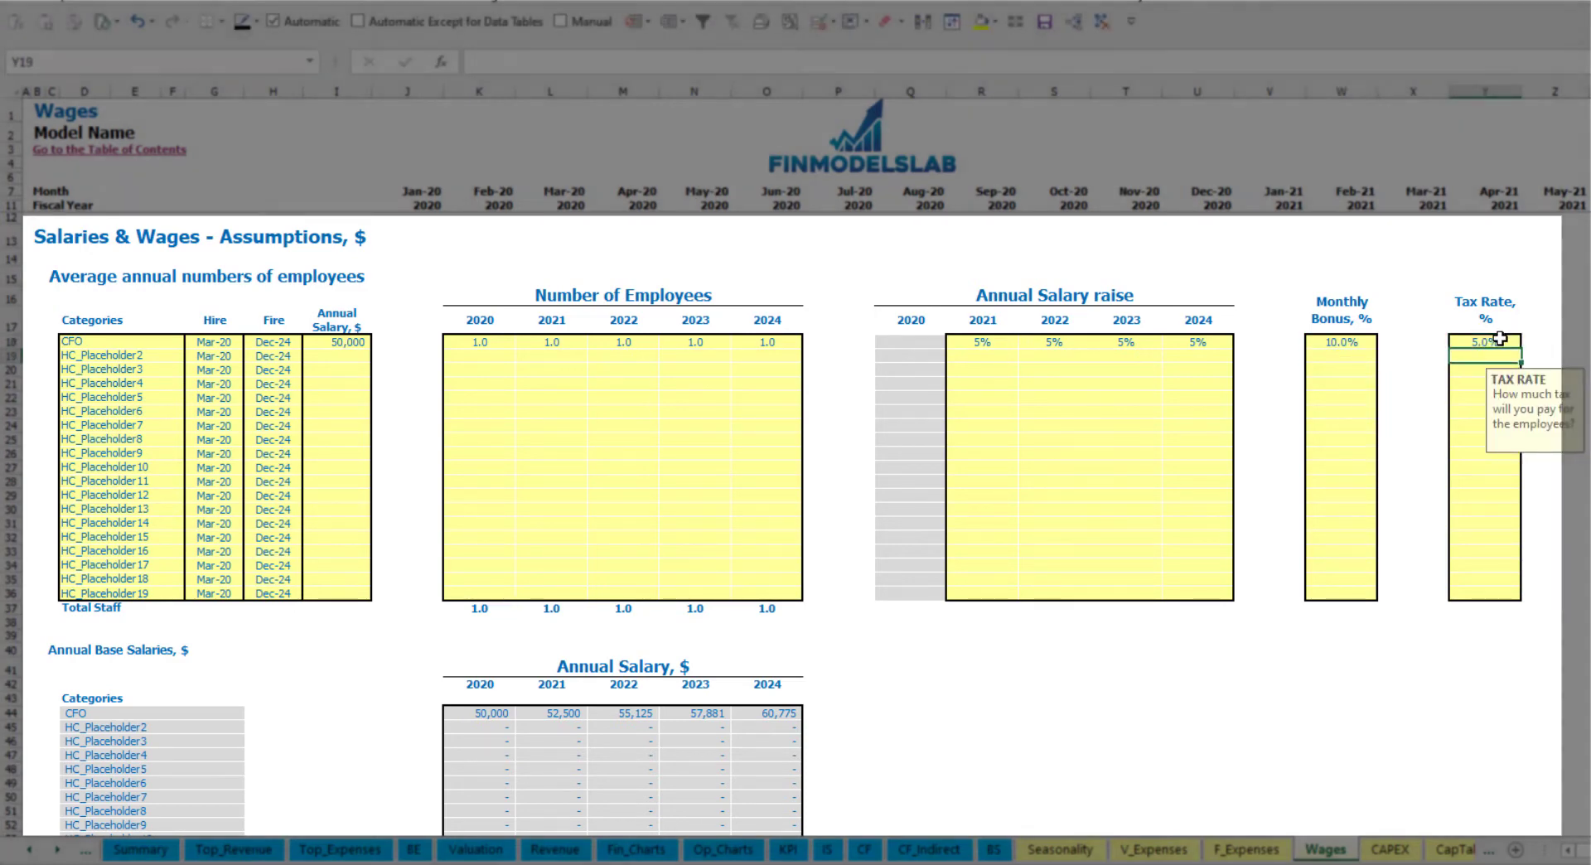
Inspect the CFO's rows in the Monthly Base Salaries, Monthly Bonus and Monthly Base Taxes sections, including the Mar-20 salary and bonus formulas
scroll(625, 525, down, 10)
scroll(625, 526, down, 7)
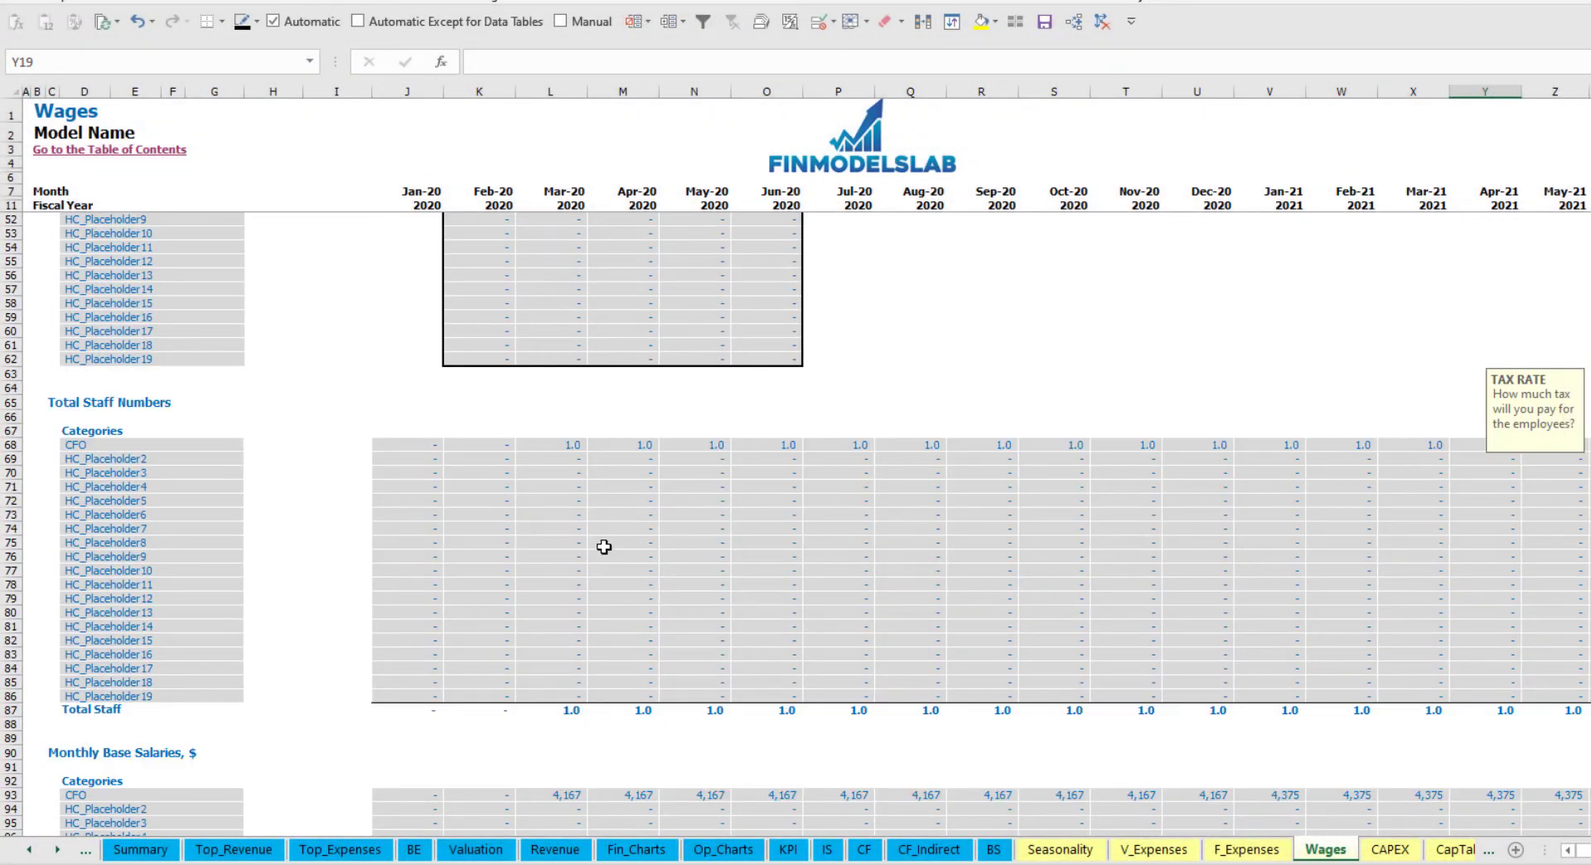
scroll(13, 580, down, 3)
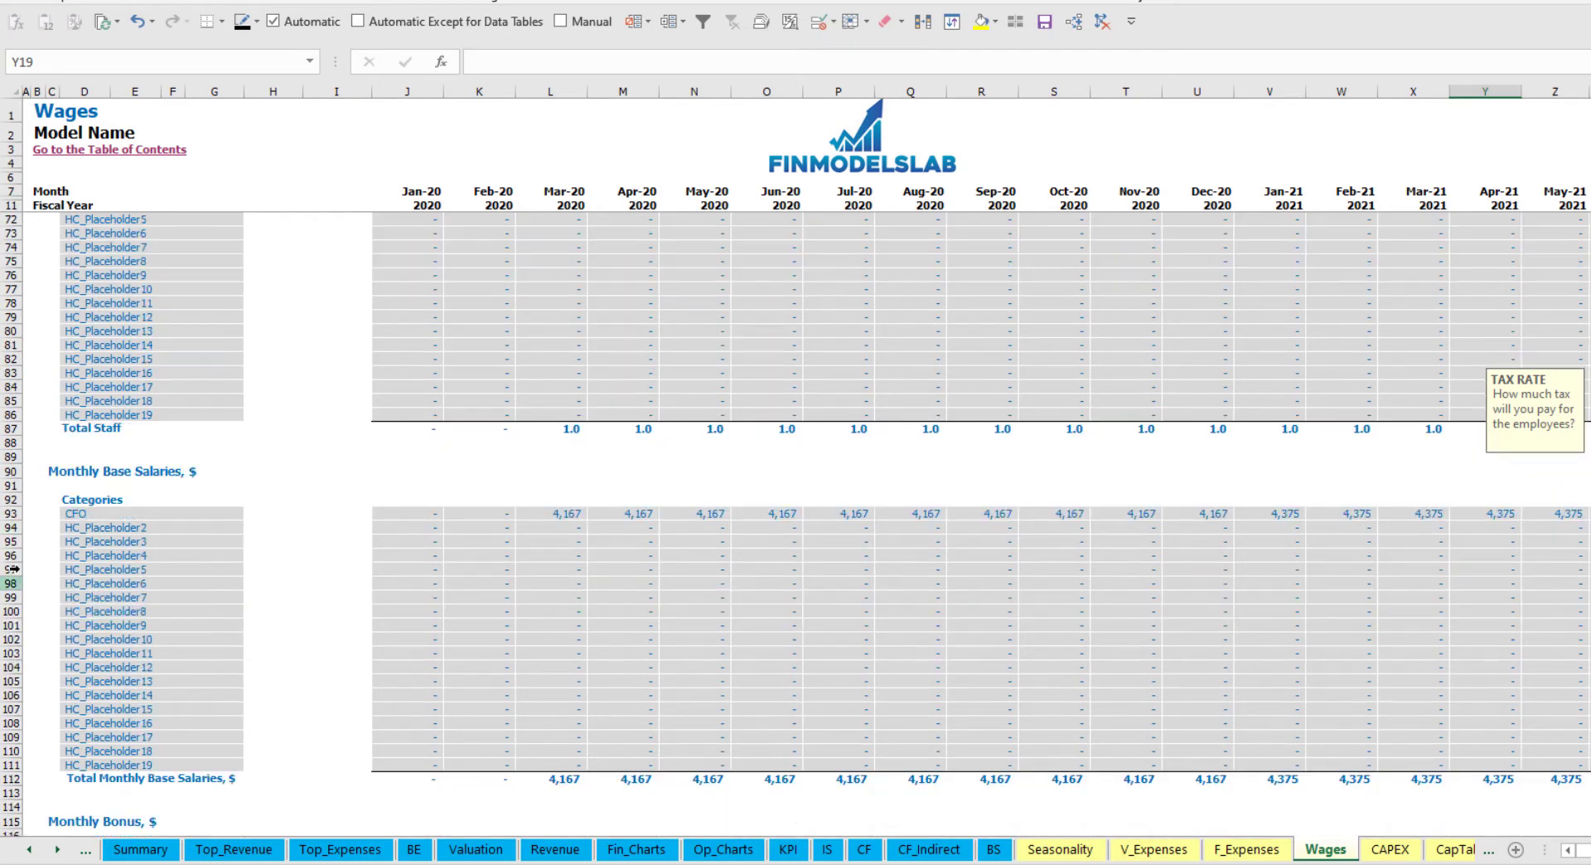
click(11, 513)
click(578, 515)
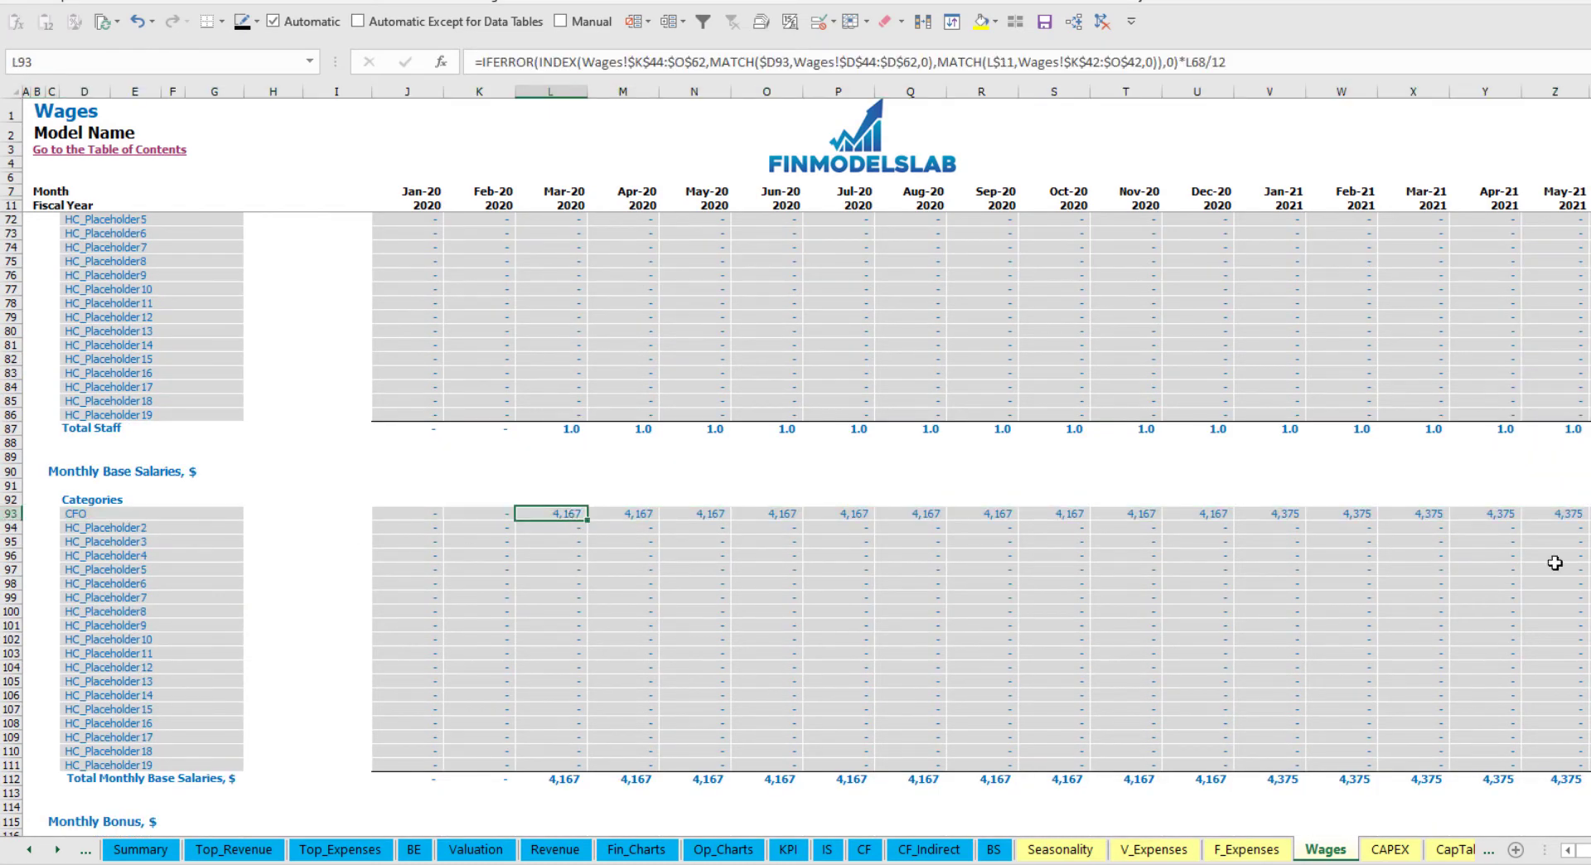
scroll(191, 613, down, 7)
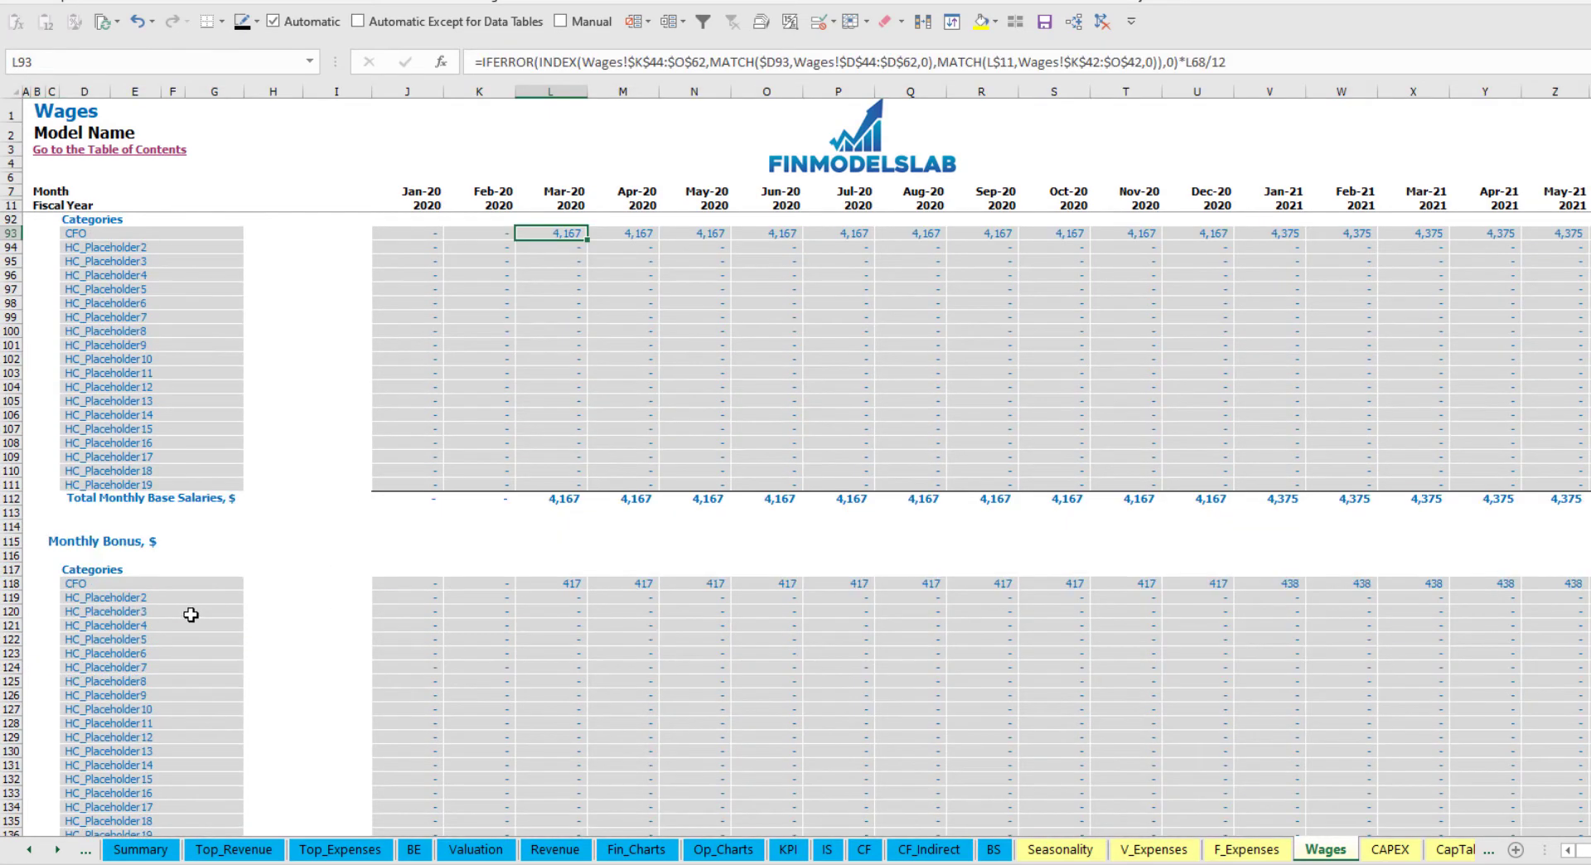
click(11, 583)
click(576, 584)
scroll(112, 625, down, 7)
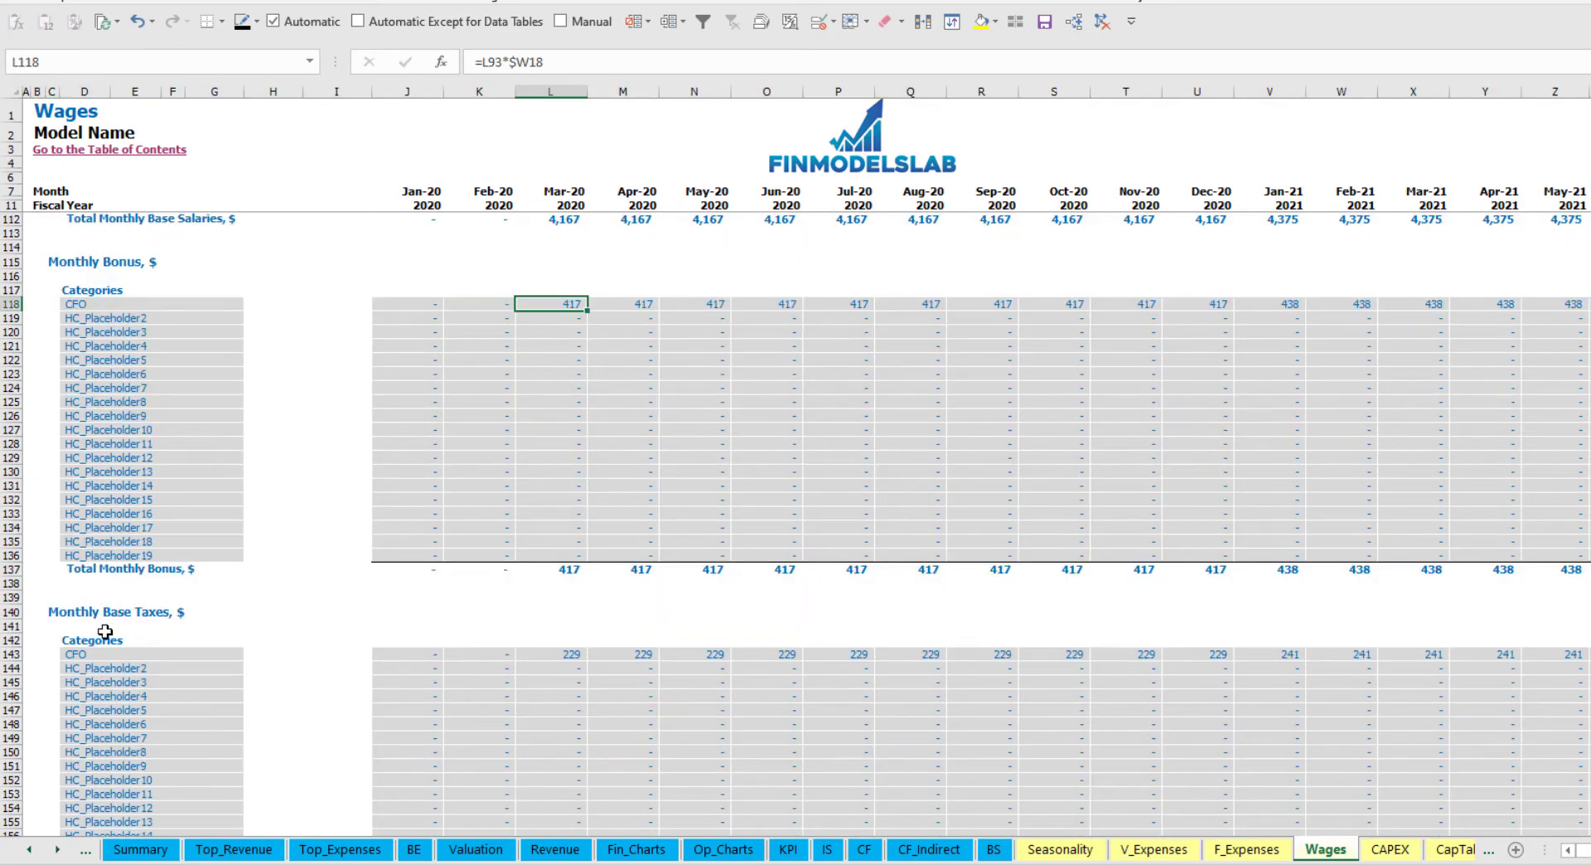
click(11, 655)
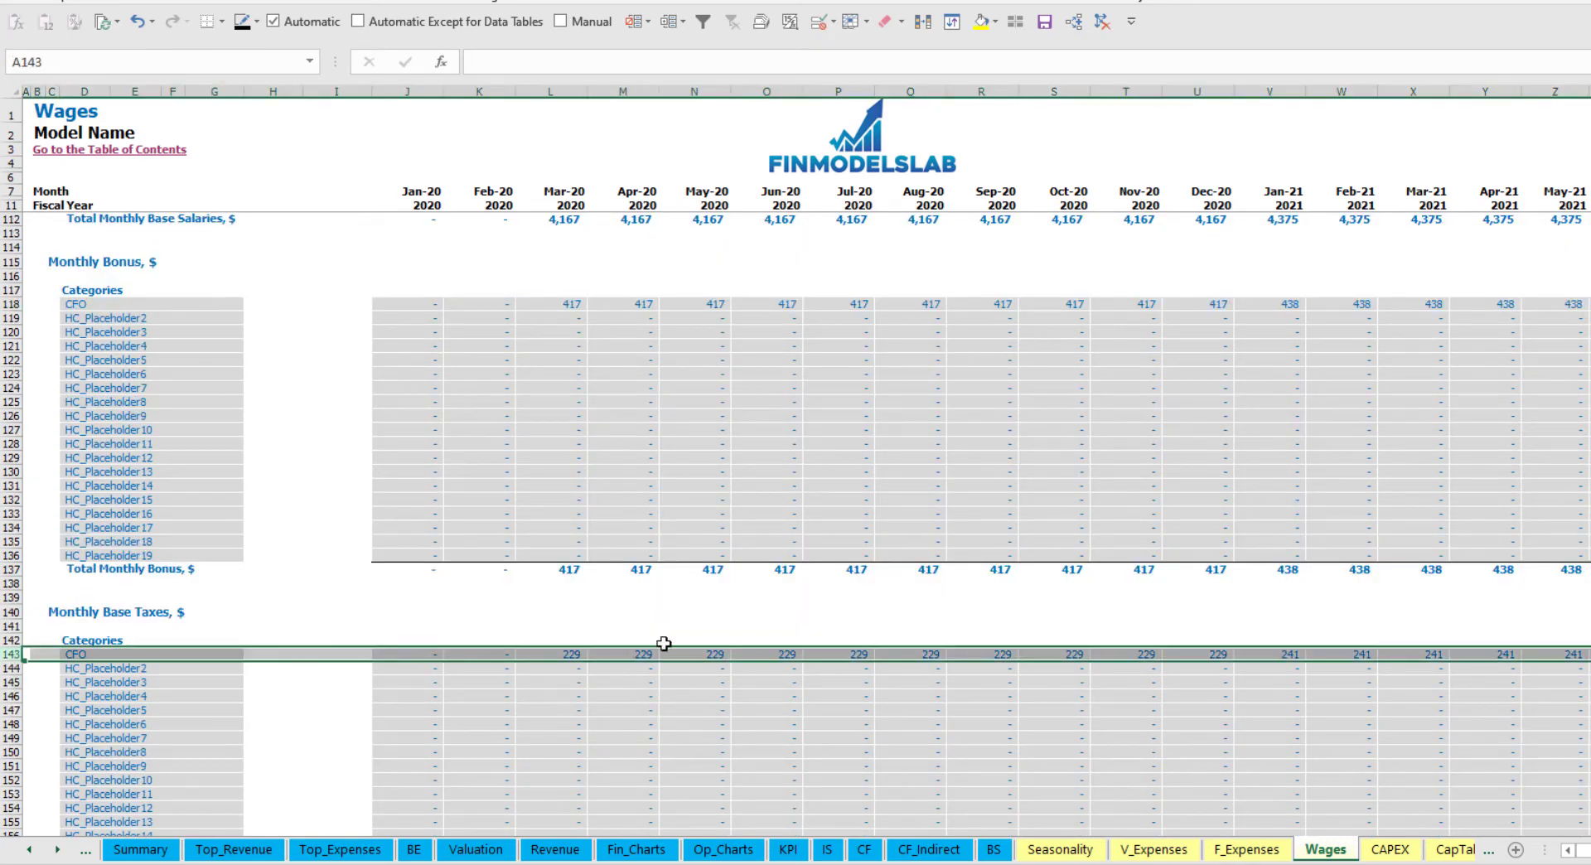
Rename the second staff category, HC_Placeholder2, as Admin HC in the salary assumptions
scroll(677, 623, up, 17)
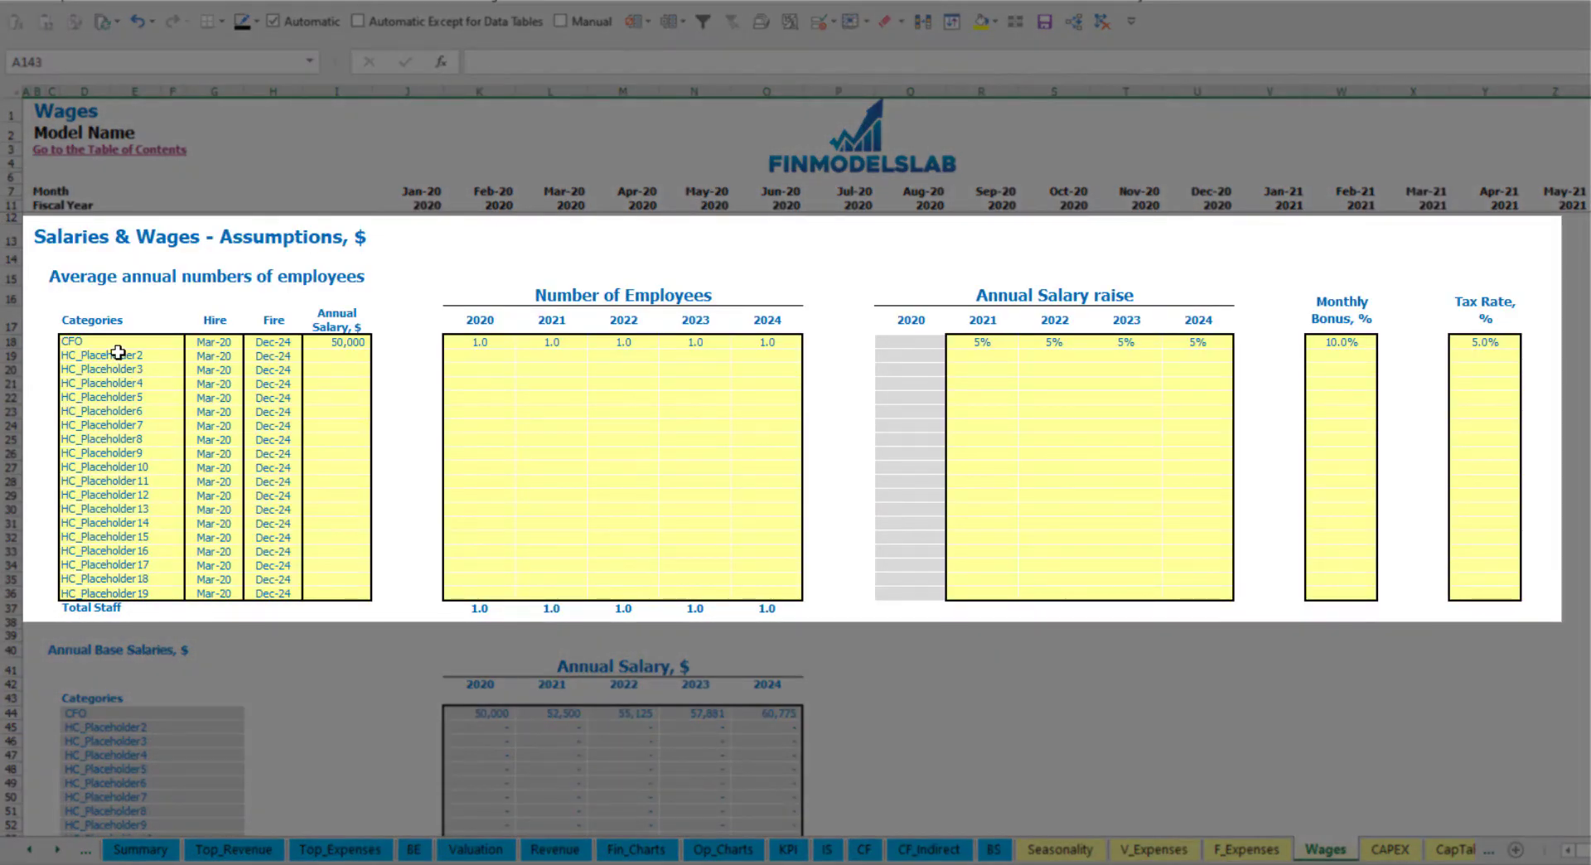
click(118, 353)
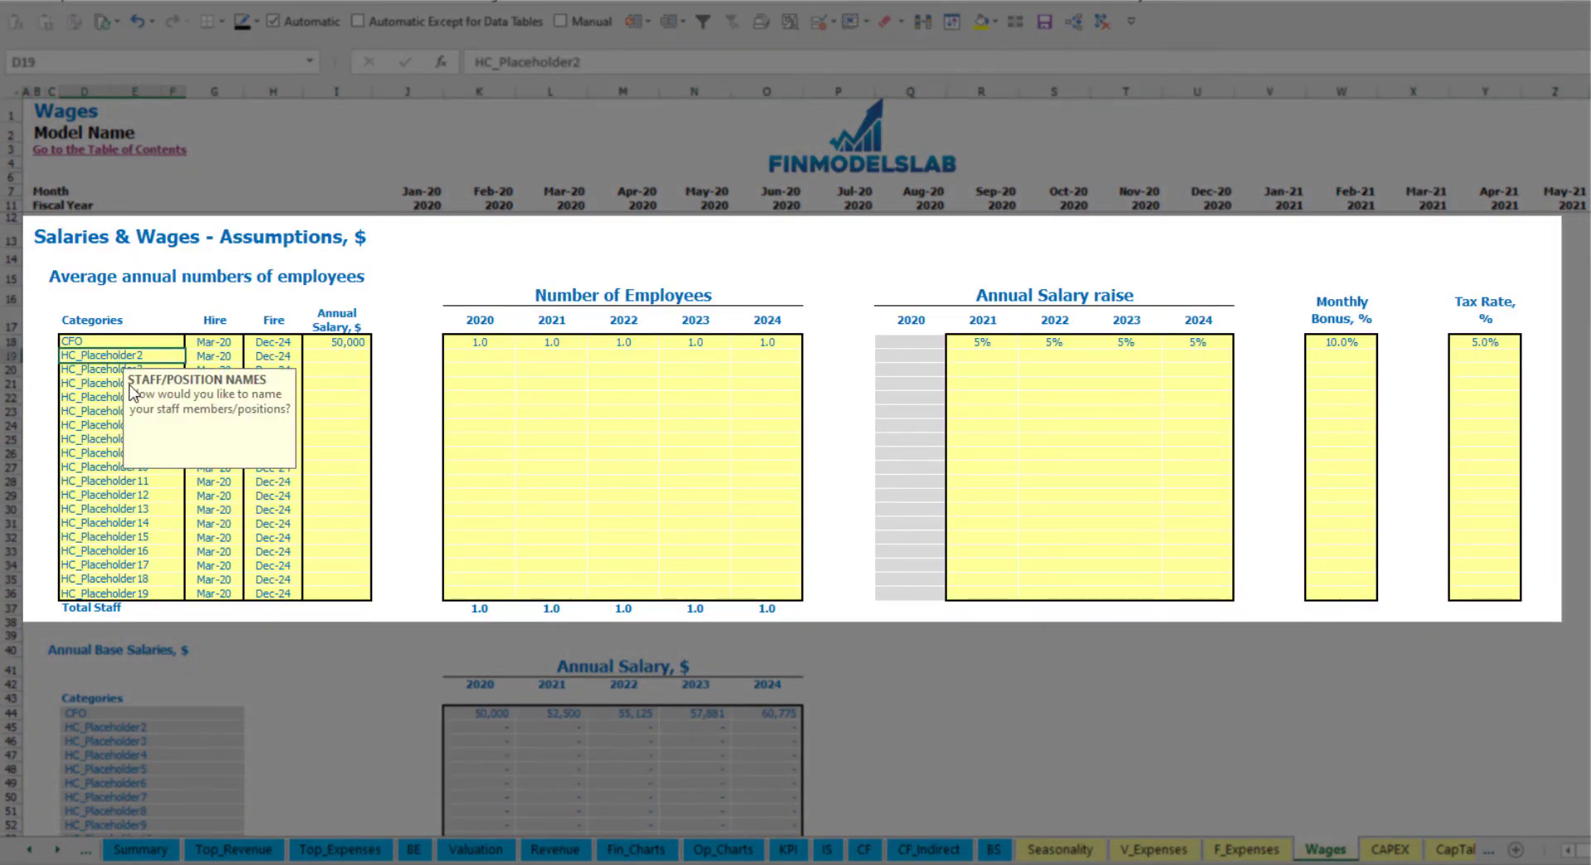
text(Admin)
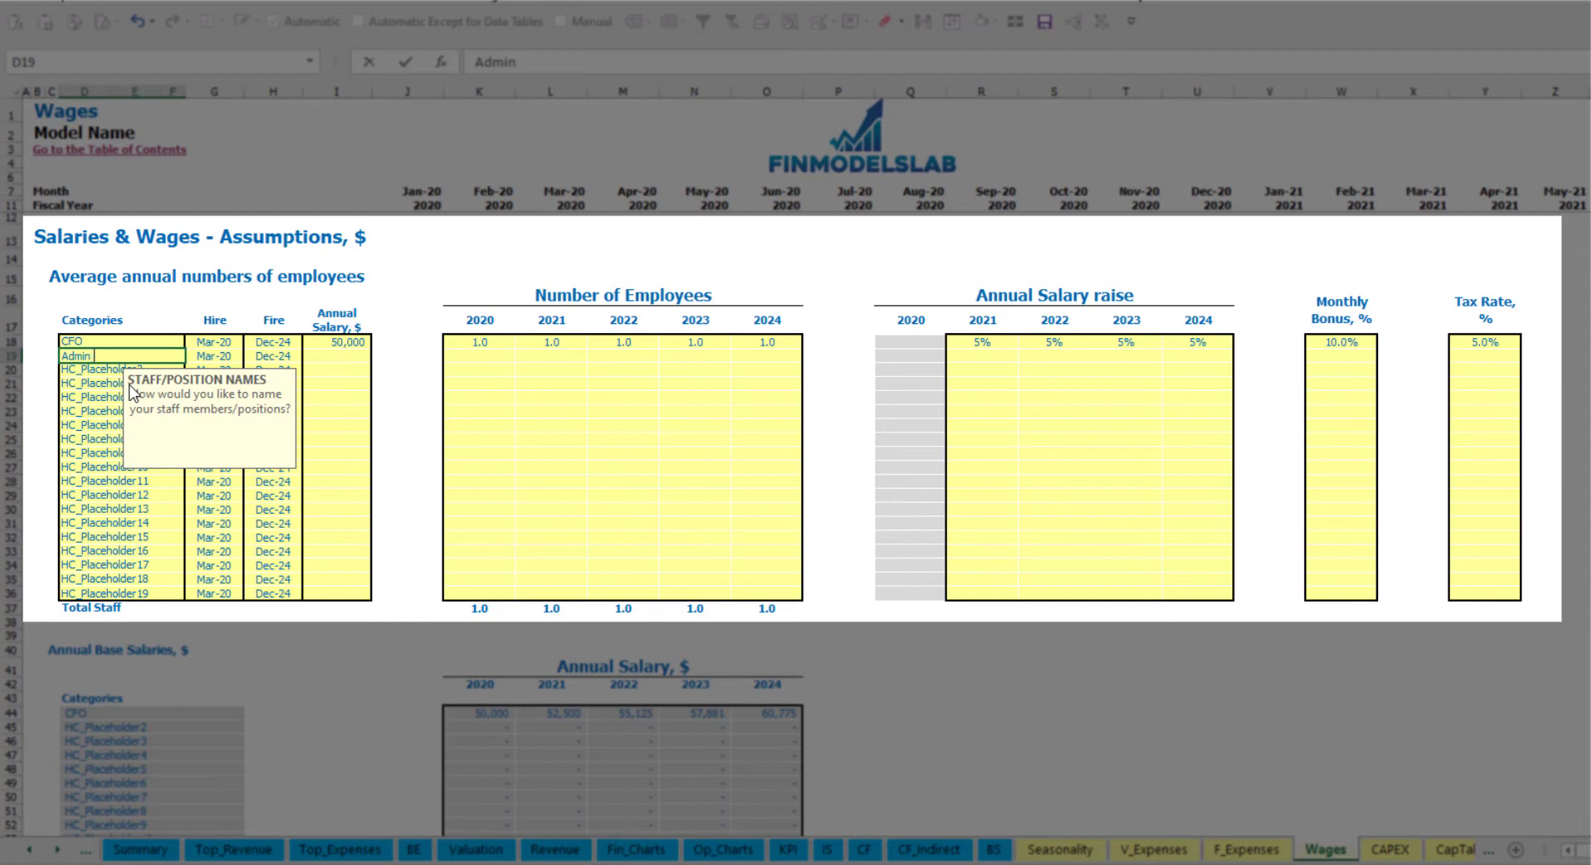
text( HC)
key(Return)
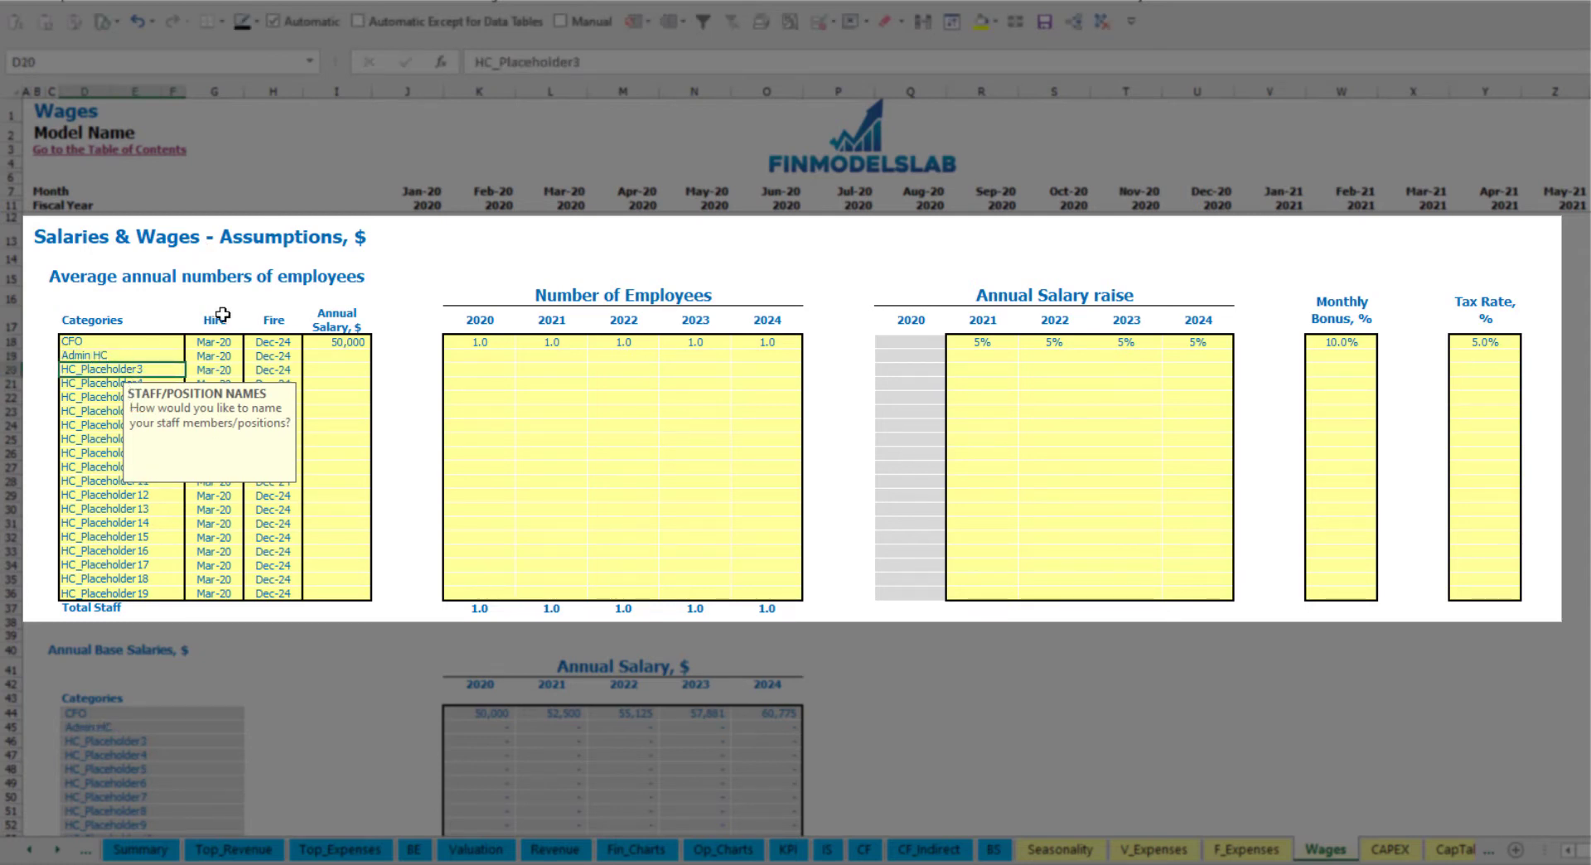
Set the Admin HC hire date to Apr-20 and its annual salary to 30,000
click(225, 355)
click(250, 355)
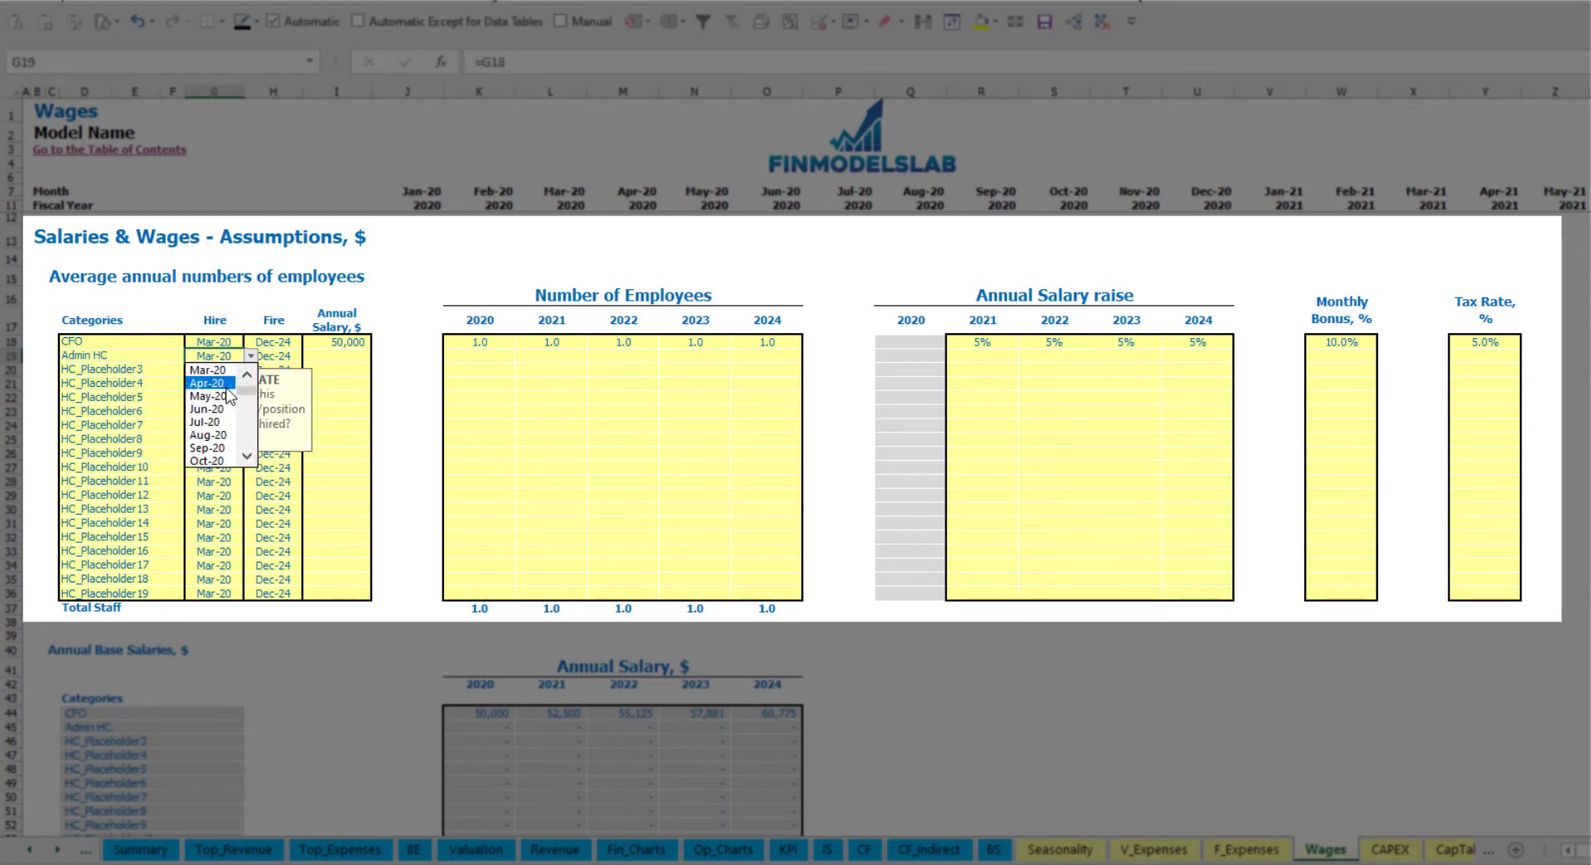
click(225, 385)
click(288, 358)
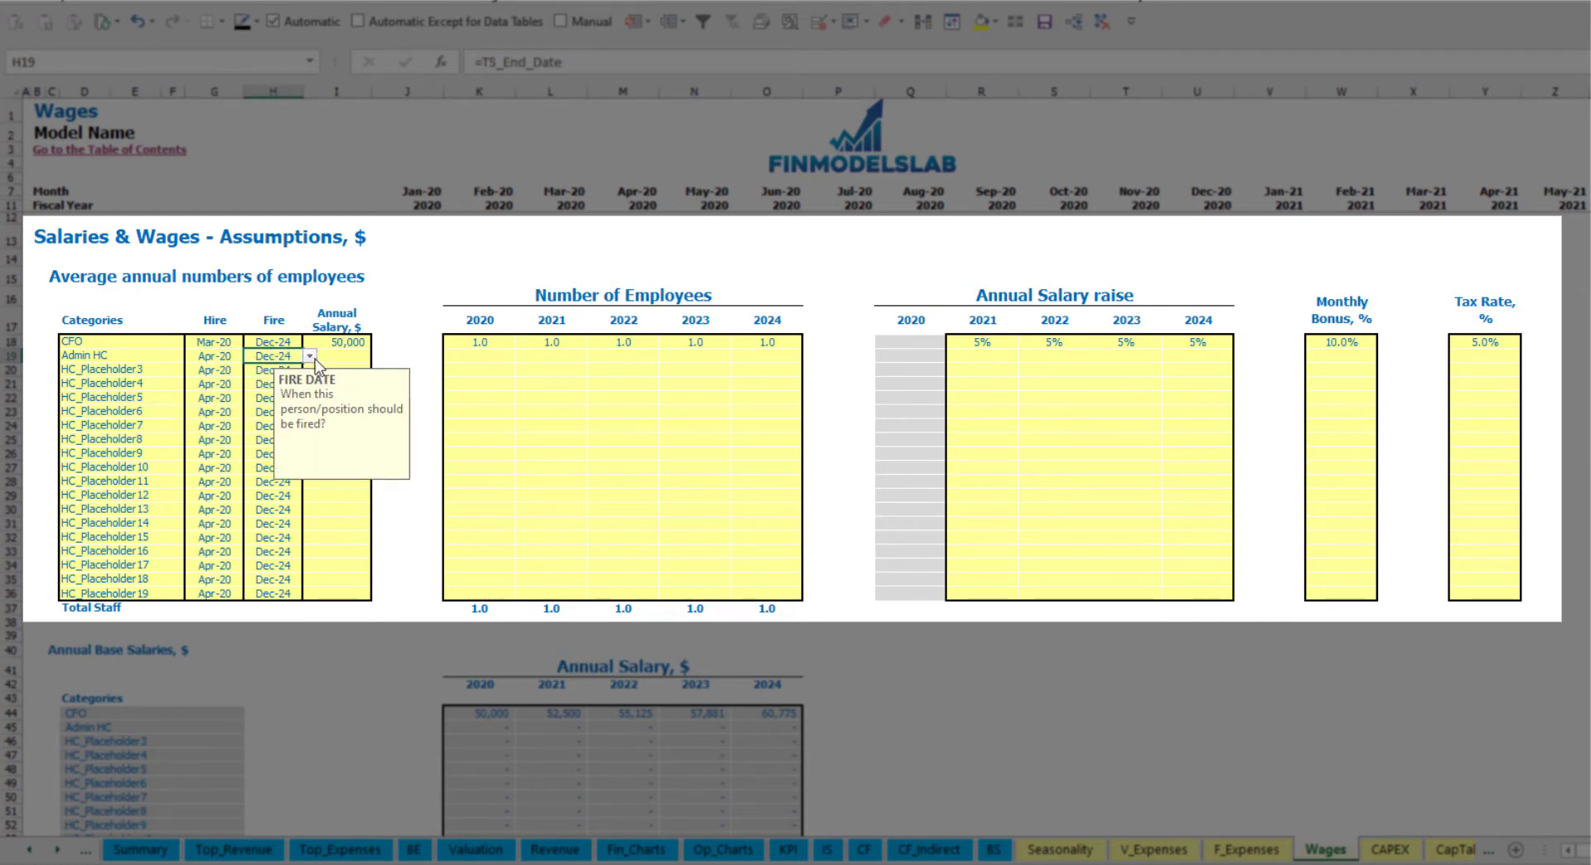
click(333, 354)
text(30,000)
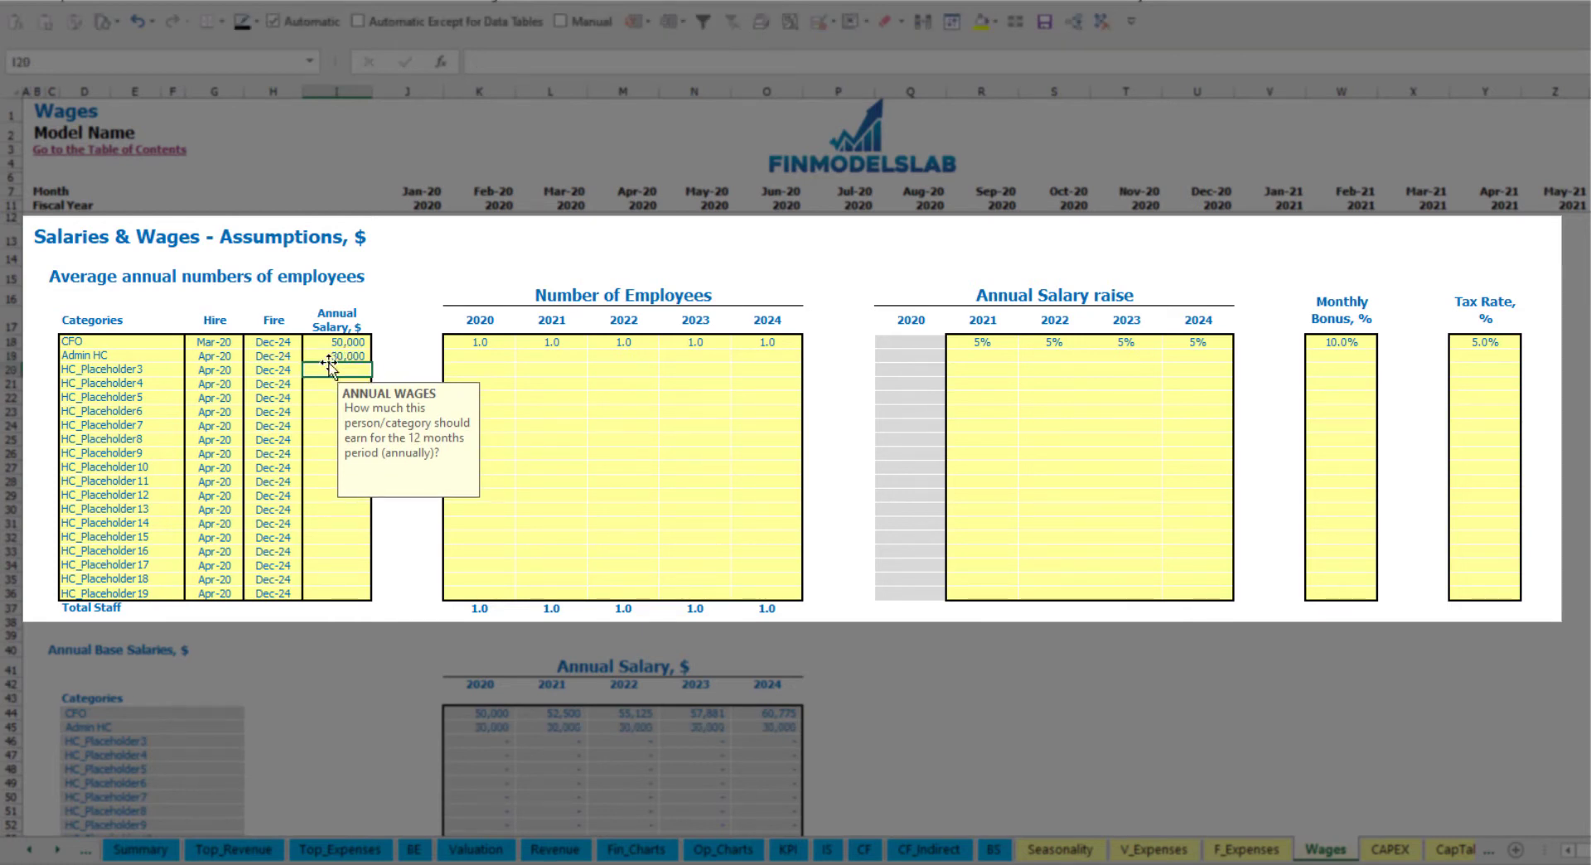
Enter Admin HC employee numbers of 2, 4, 6, 8 and 10 for the years 2020 through 2024
click(493, 354)
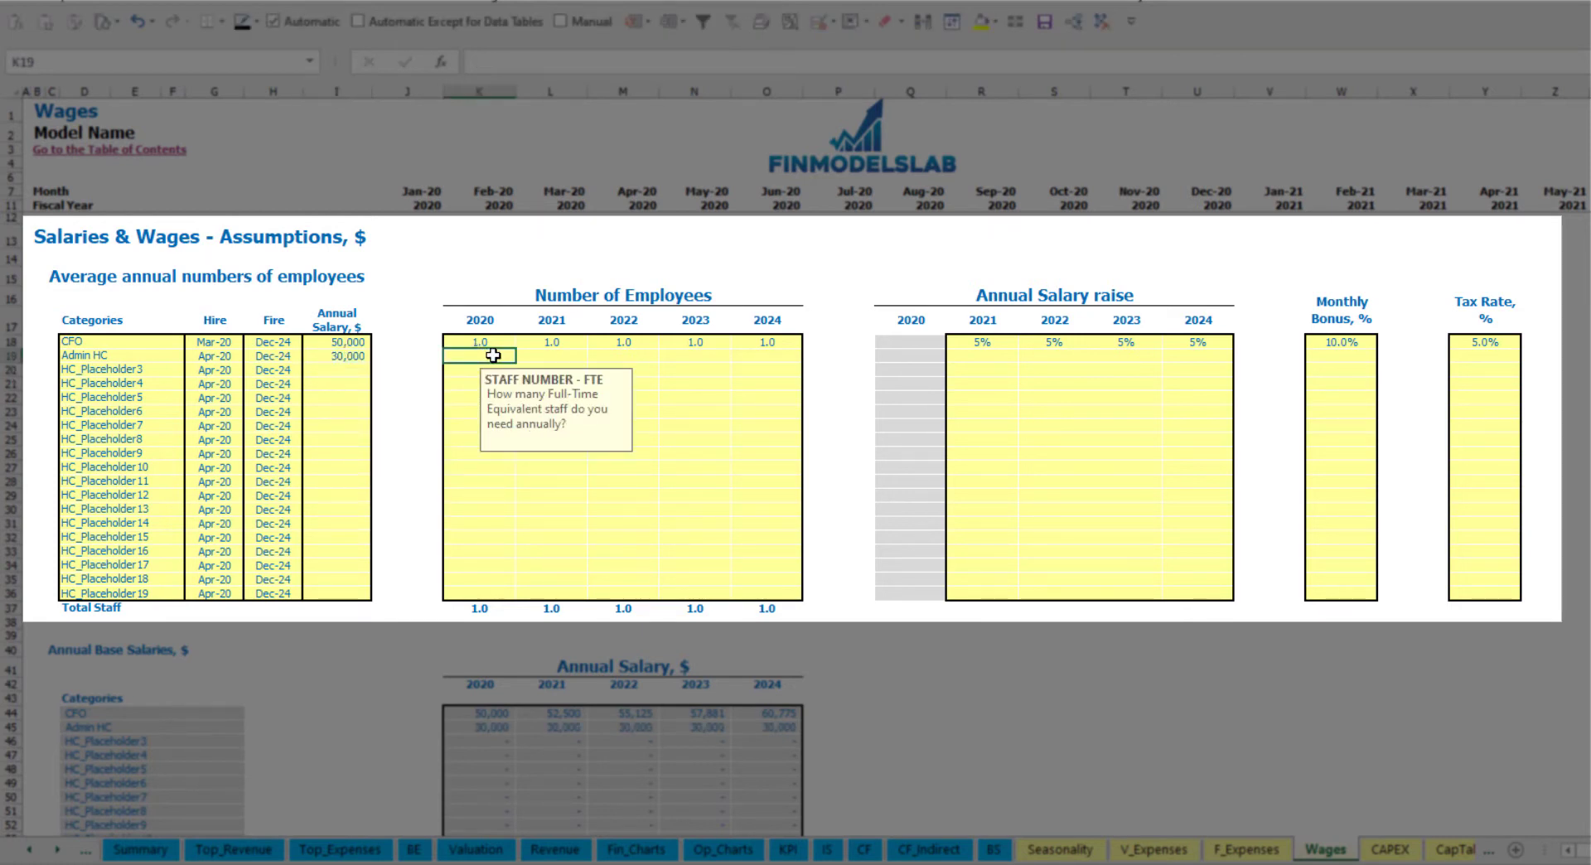
text(2)
key(Tab)
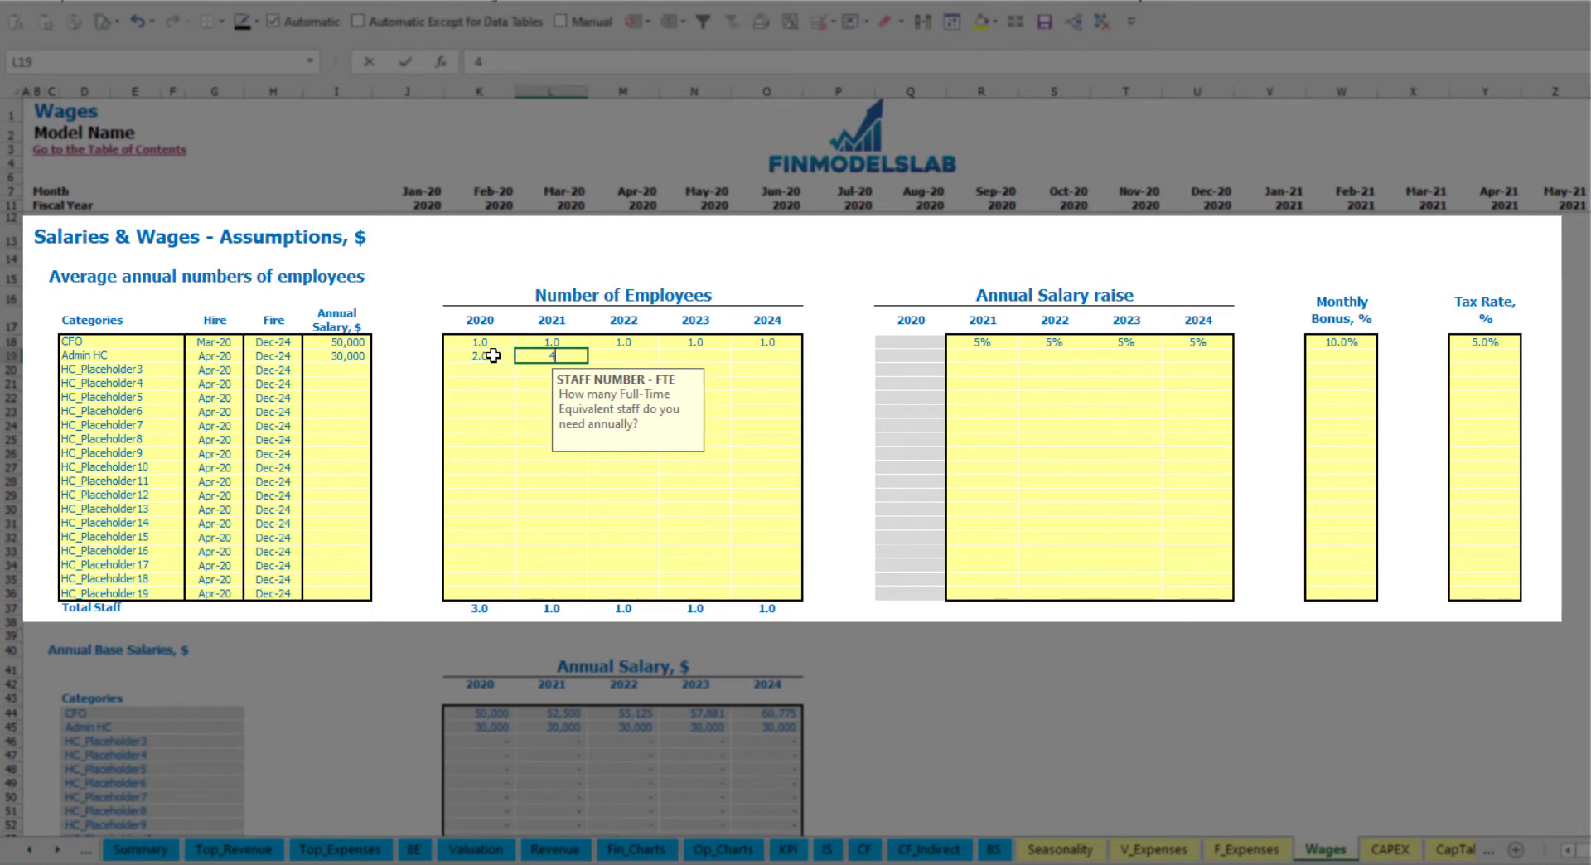
text(4)
key(Tab)
text(6)
key(Tab)
text(8)
key(Tab)
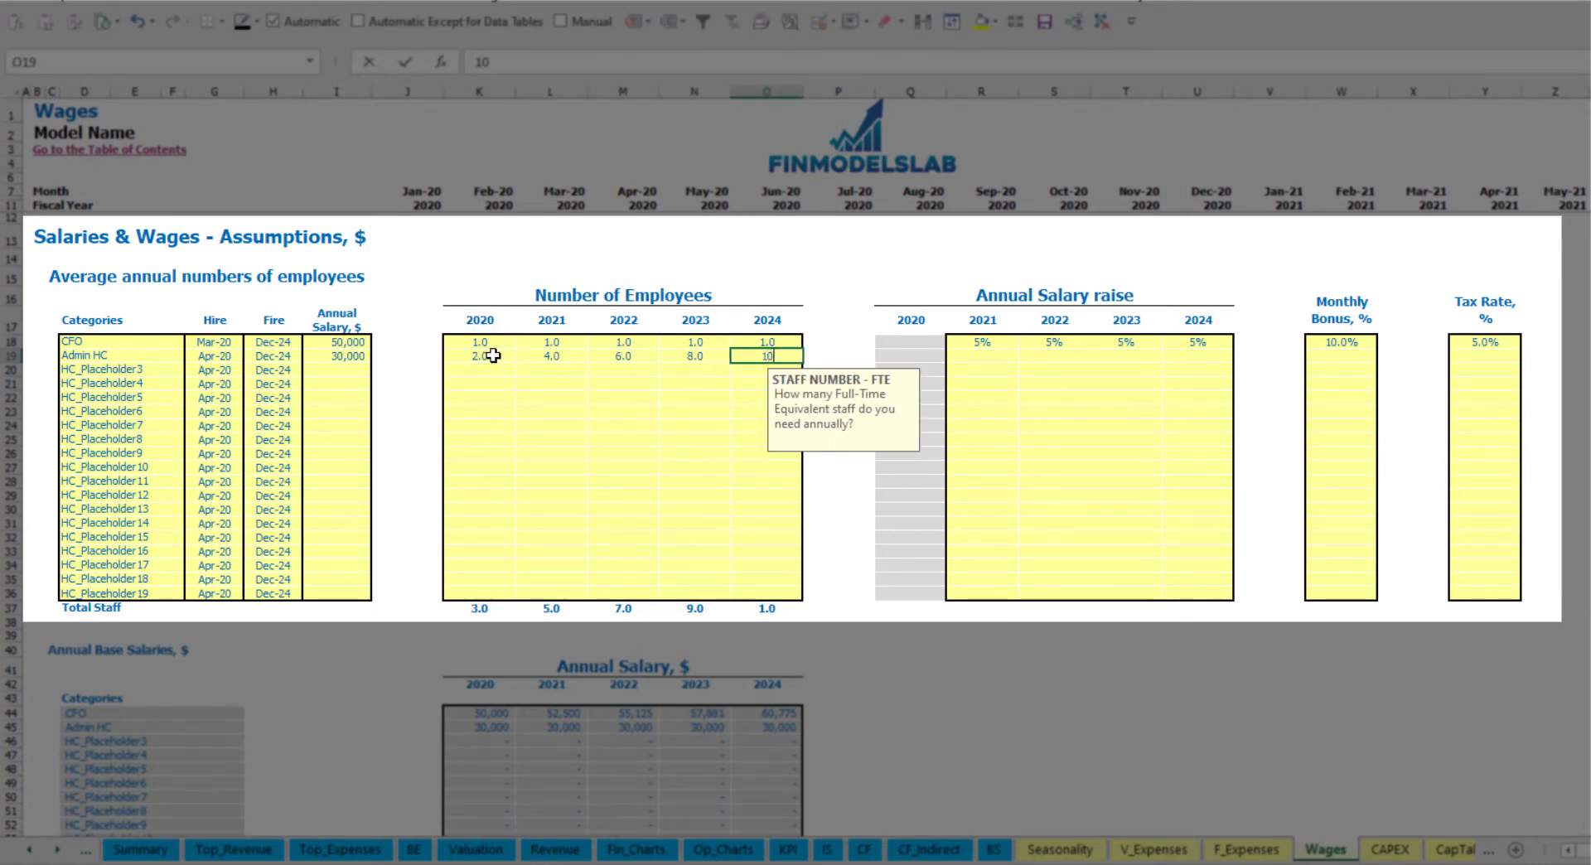
key(Tab)
Enter a 3% annual salary raise for Admin HC in 2021 and copy it to 2022 through 2024
click(978, 355)
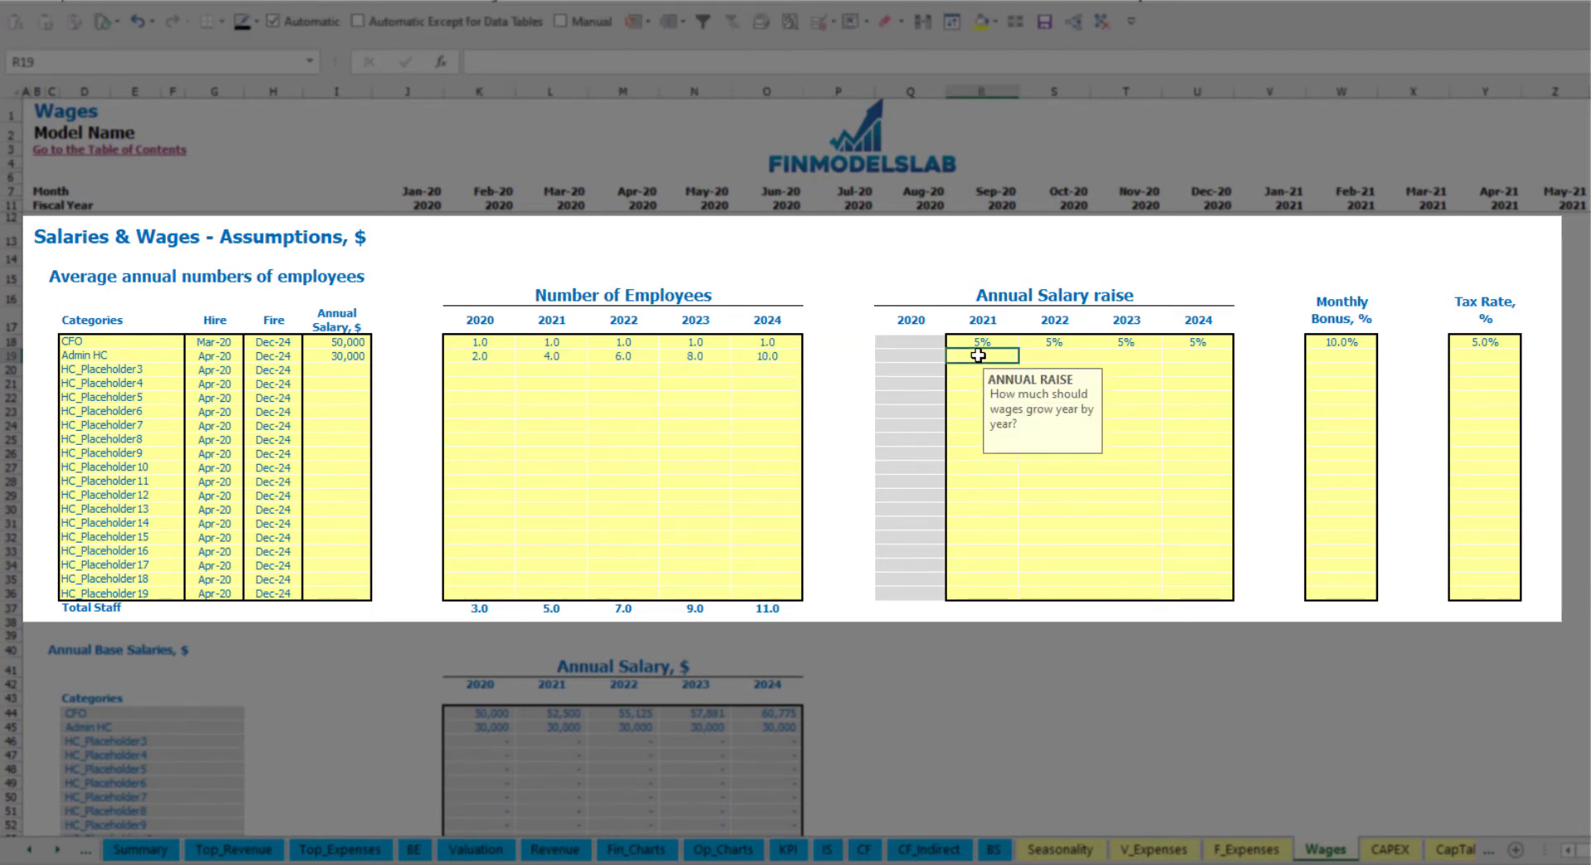
text(3)
key(ctrl+Return)
key(ctrl+c)
key(Right)
key(shift+Right)
key(shift+Right)
key(ctrl+v)
Set the Admin HC monthly bonus to 5% and tax rate to 5%
click(1363, 361)
text(5)
key(Tab)
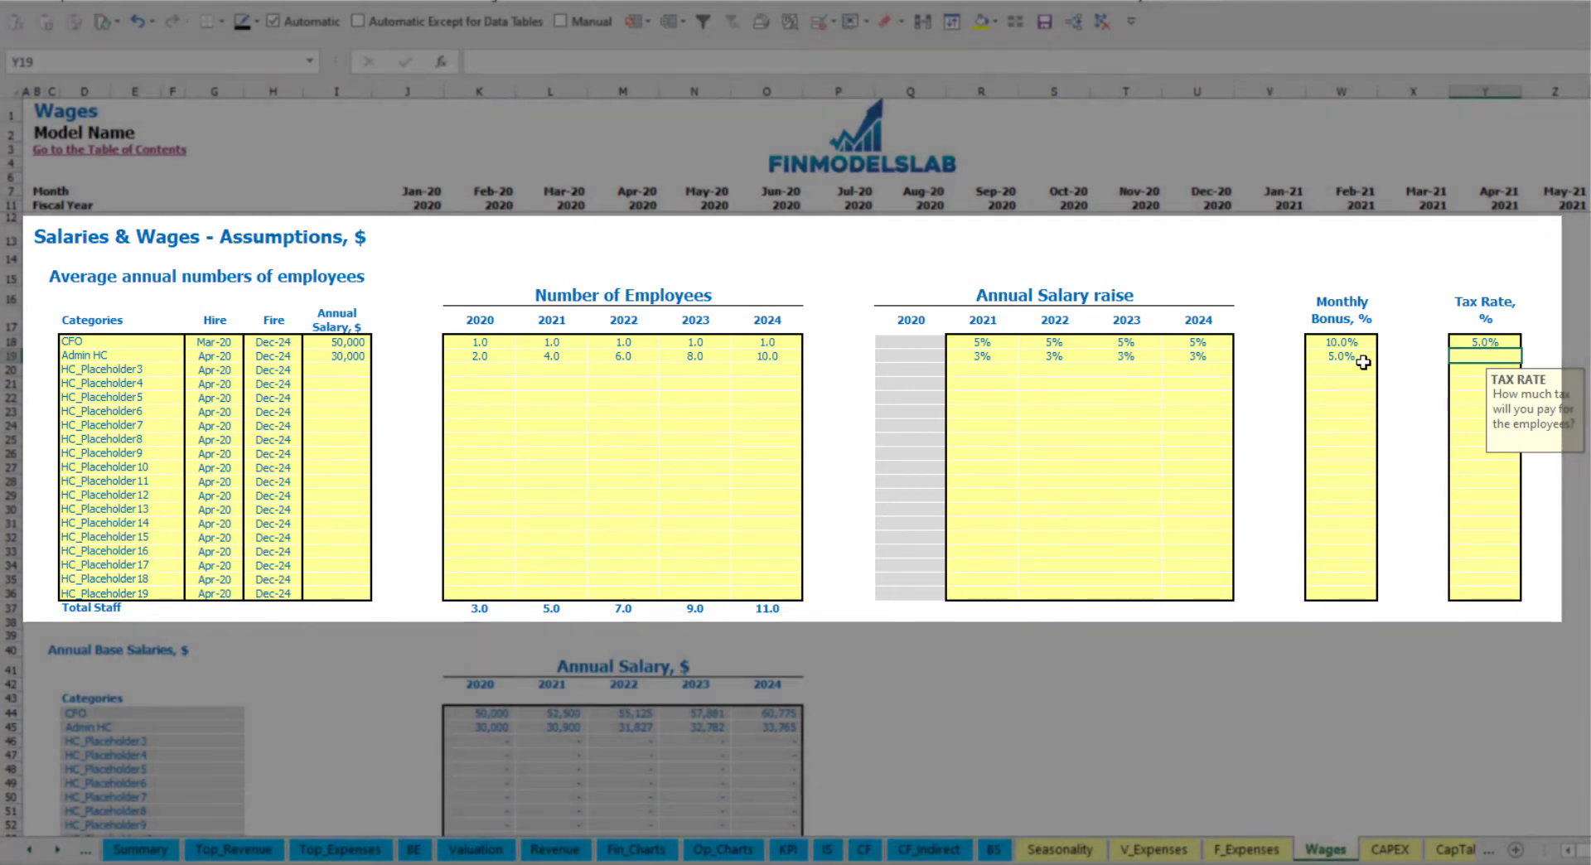
text(5)
key(Return)
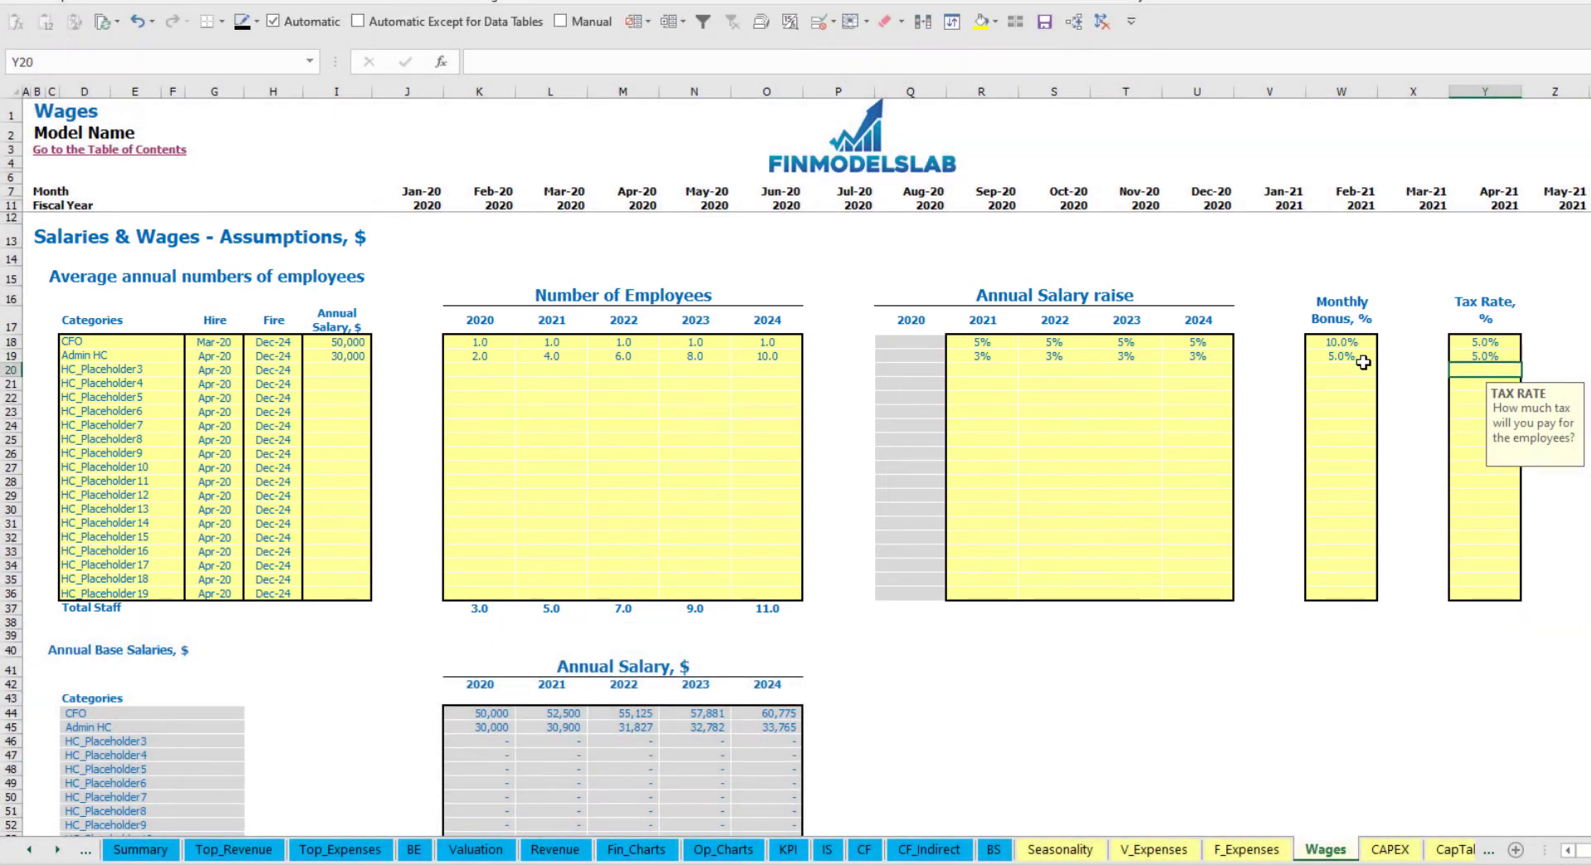
Inspect Admin HC's monthly headcount in the Total Staff Numbers section from Apr-20 through the following years
scroll(609, 515, down, 13)
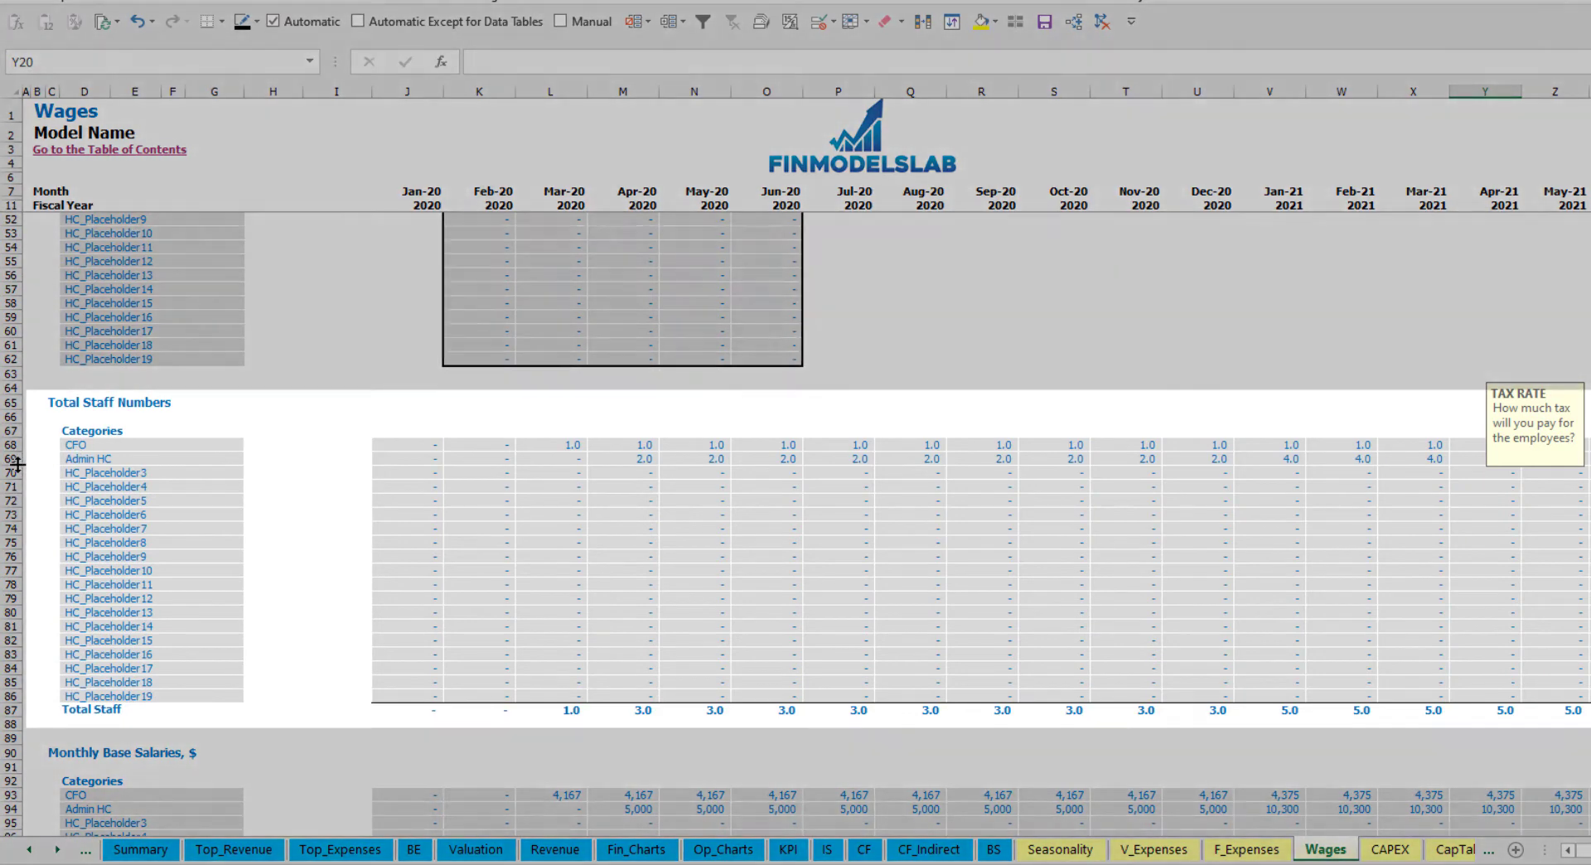
click(12, 458)
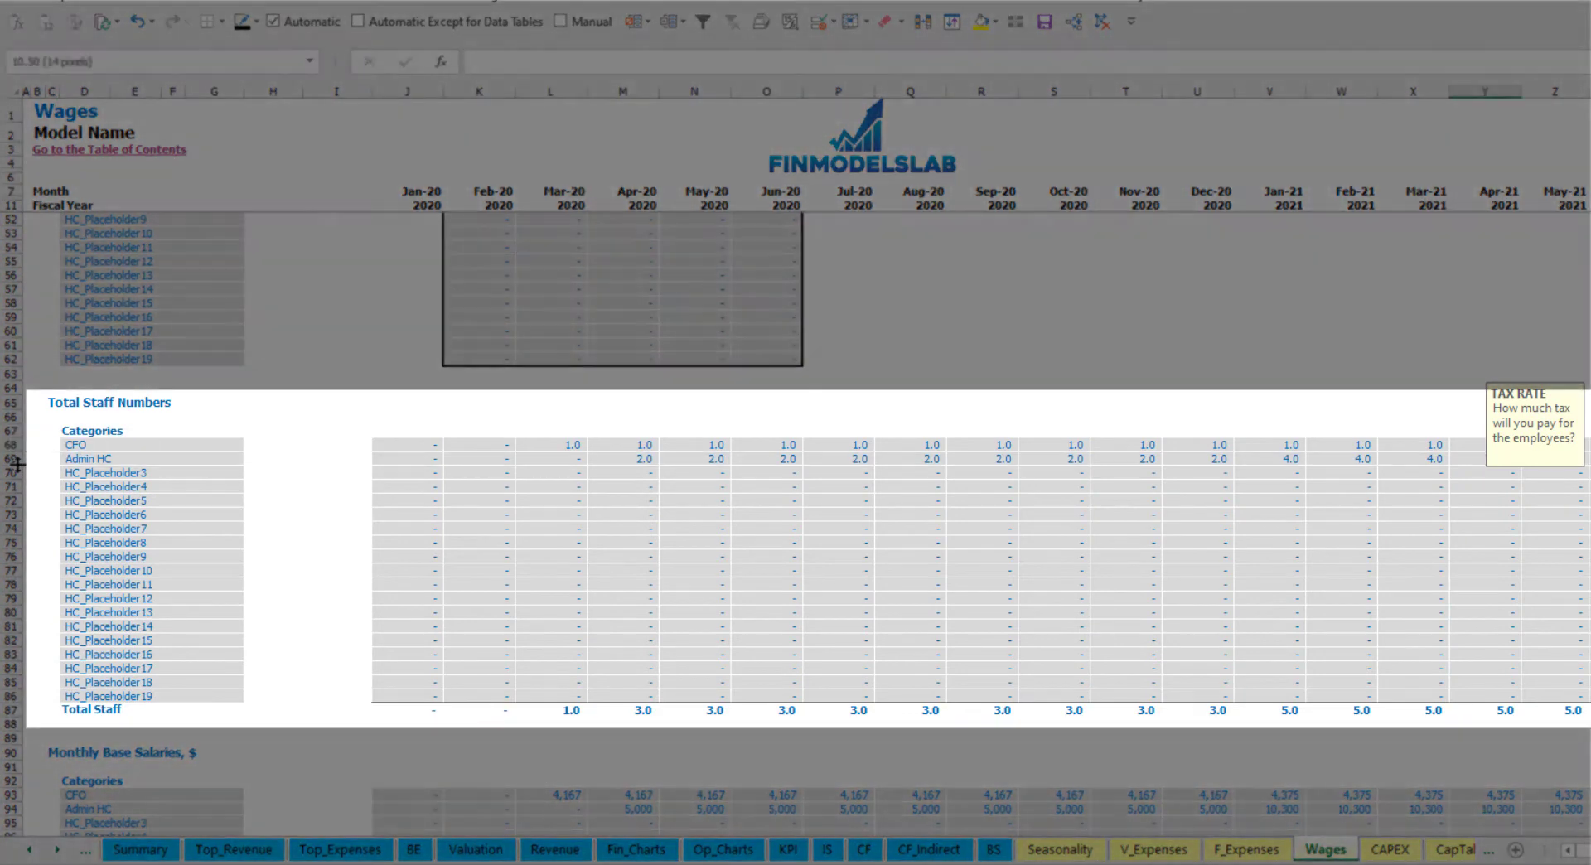
click(638, 458)
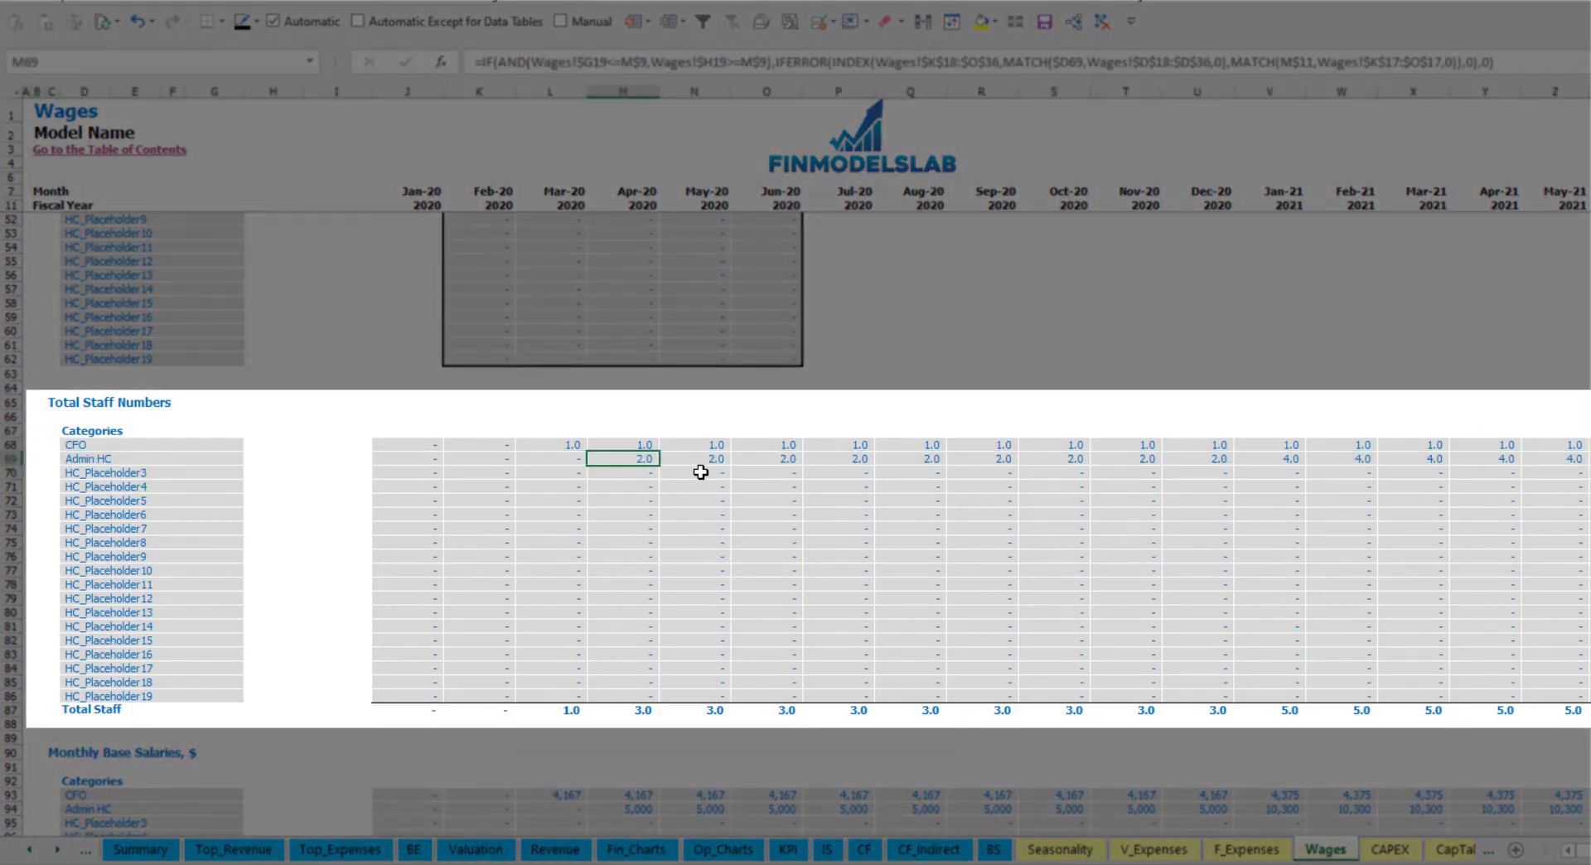
drag(639, 456, 1216, 459)
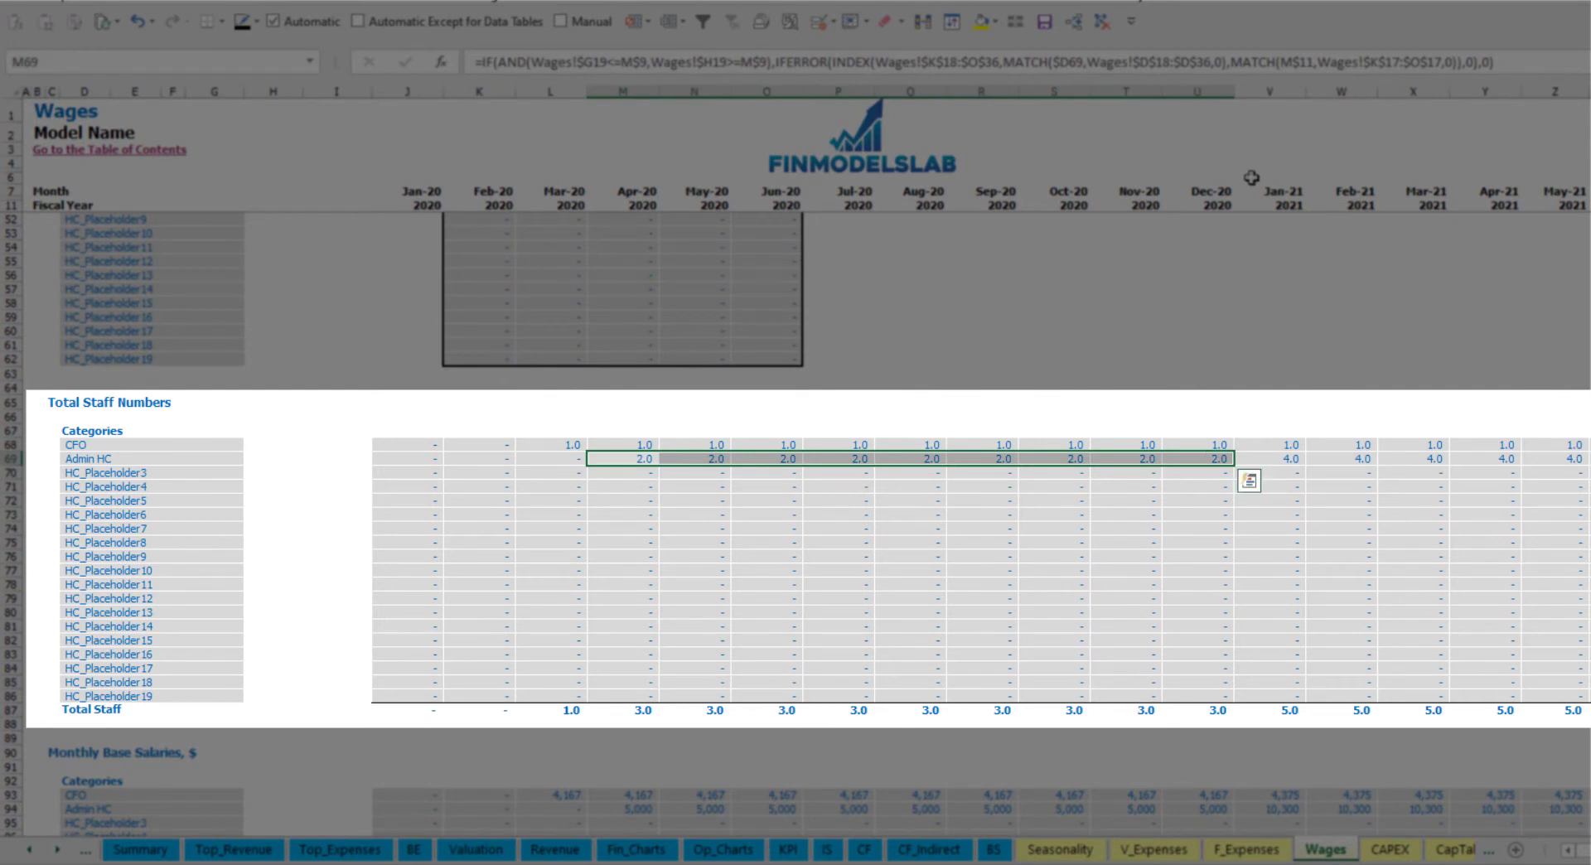
click(1295, 458)
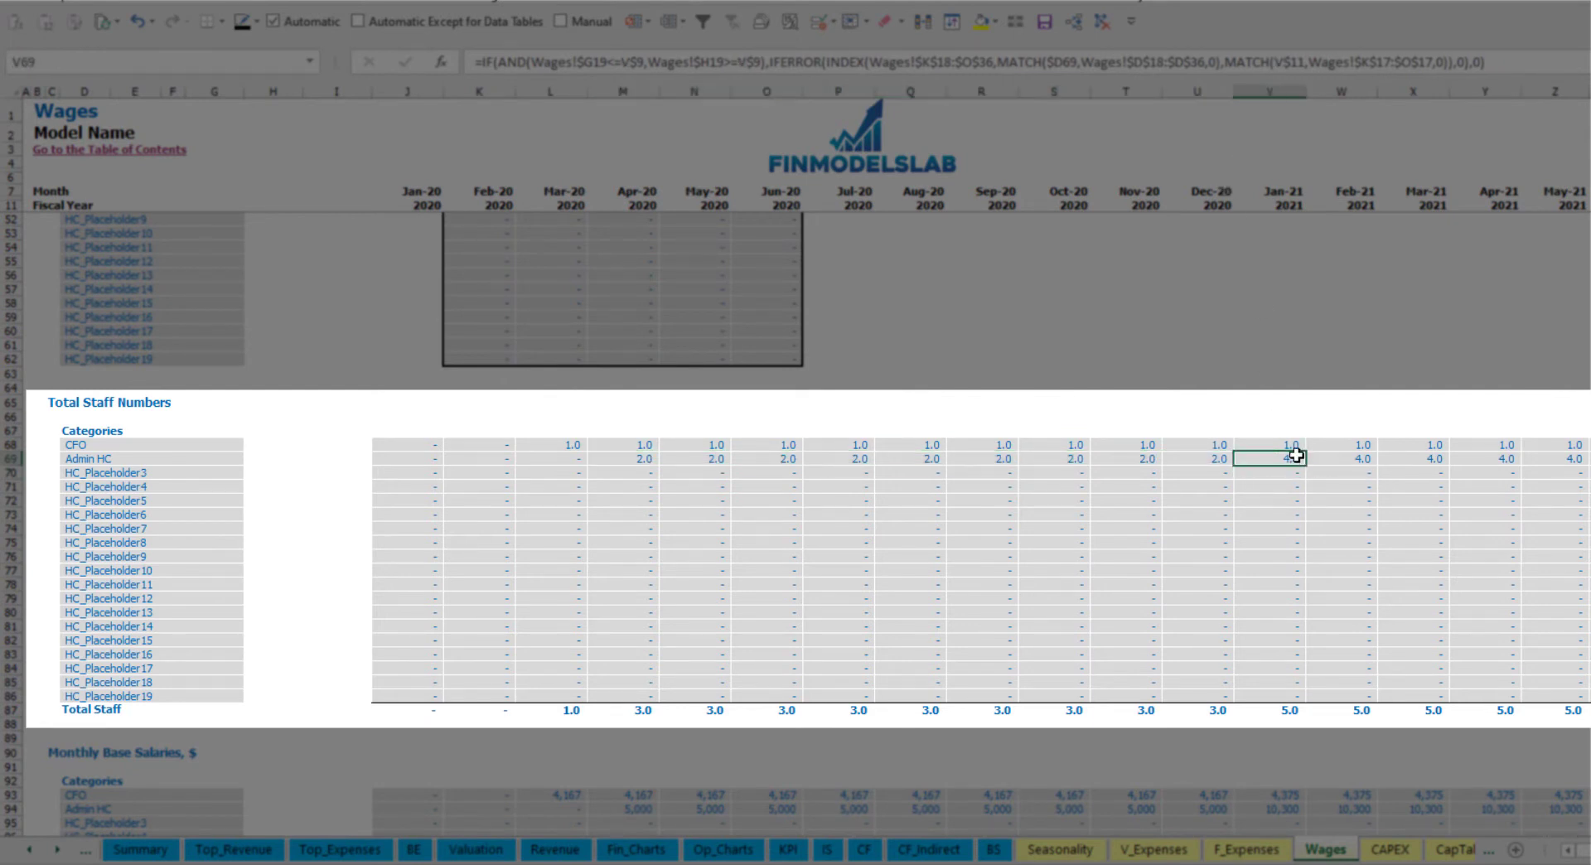
drag(1296, 455, 1587, 458)
scroll(795, 497, right, 10)
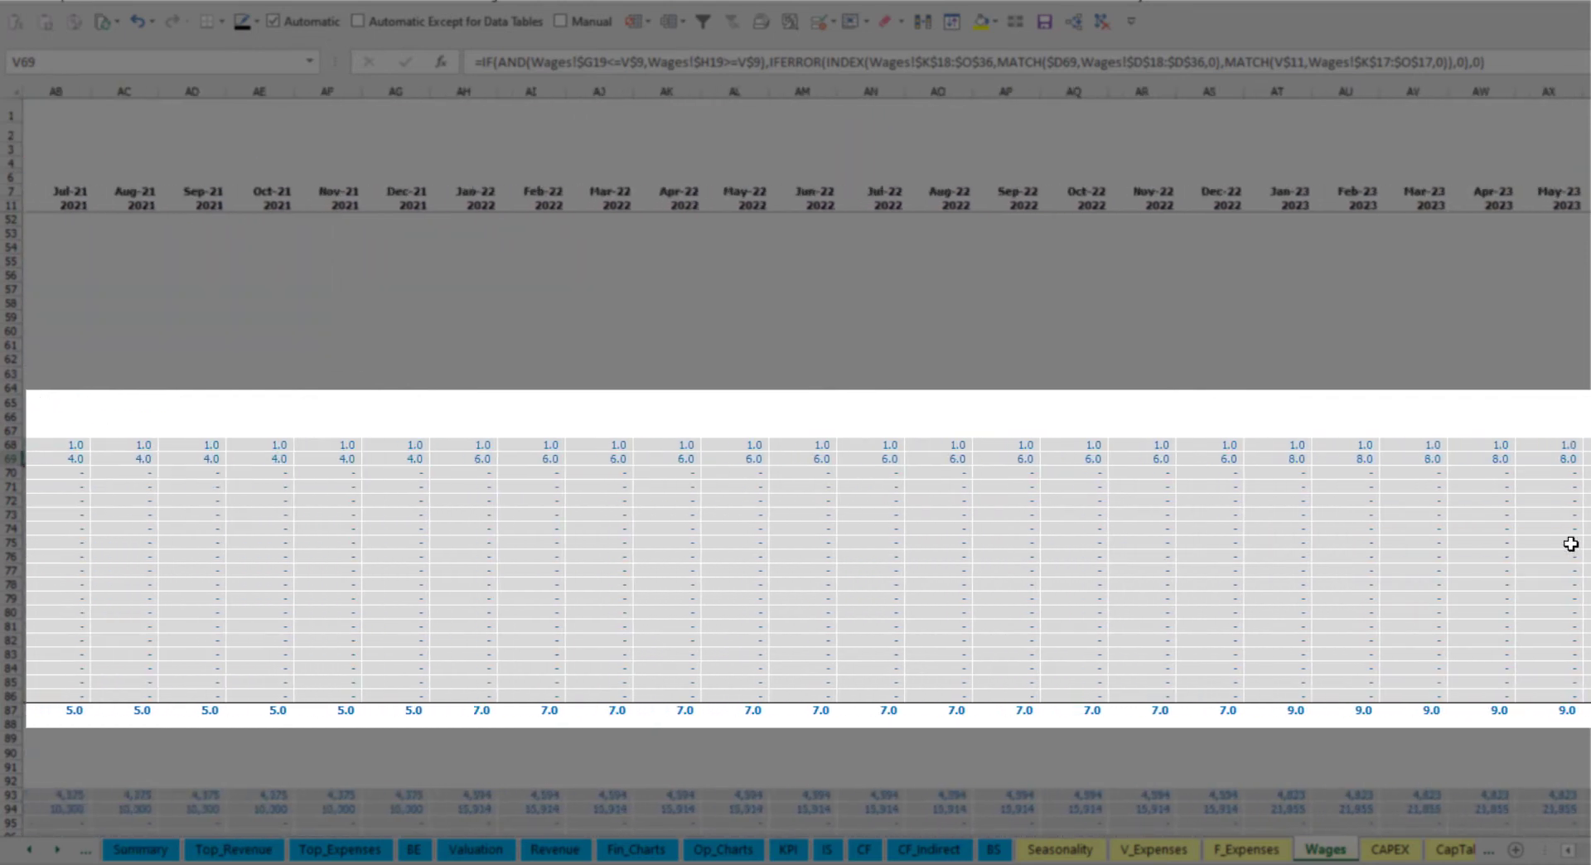
click(1458, 458)
scroll(1326, 455, right, 5)
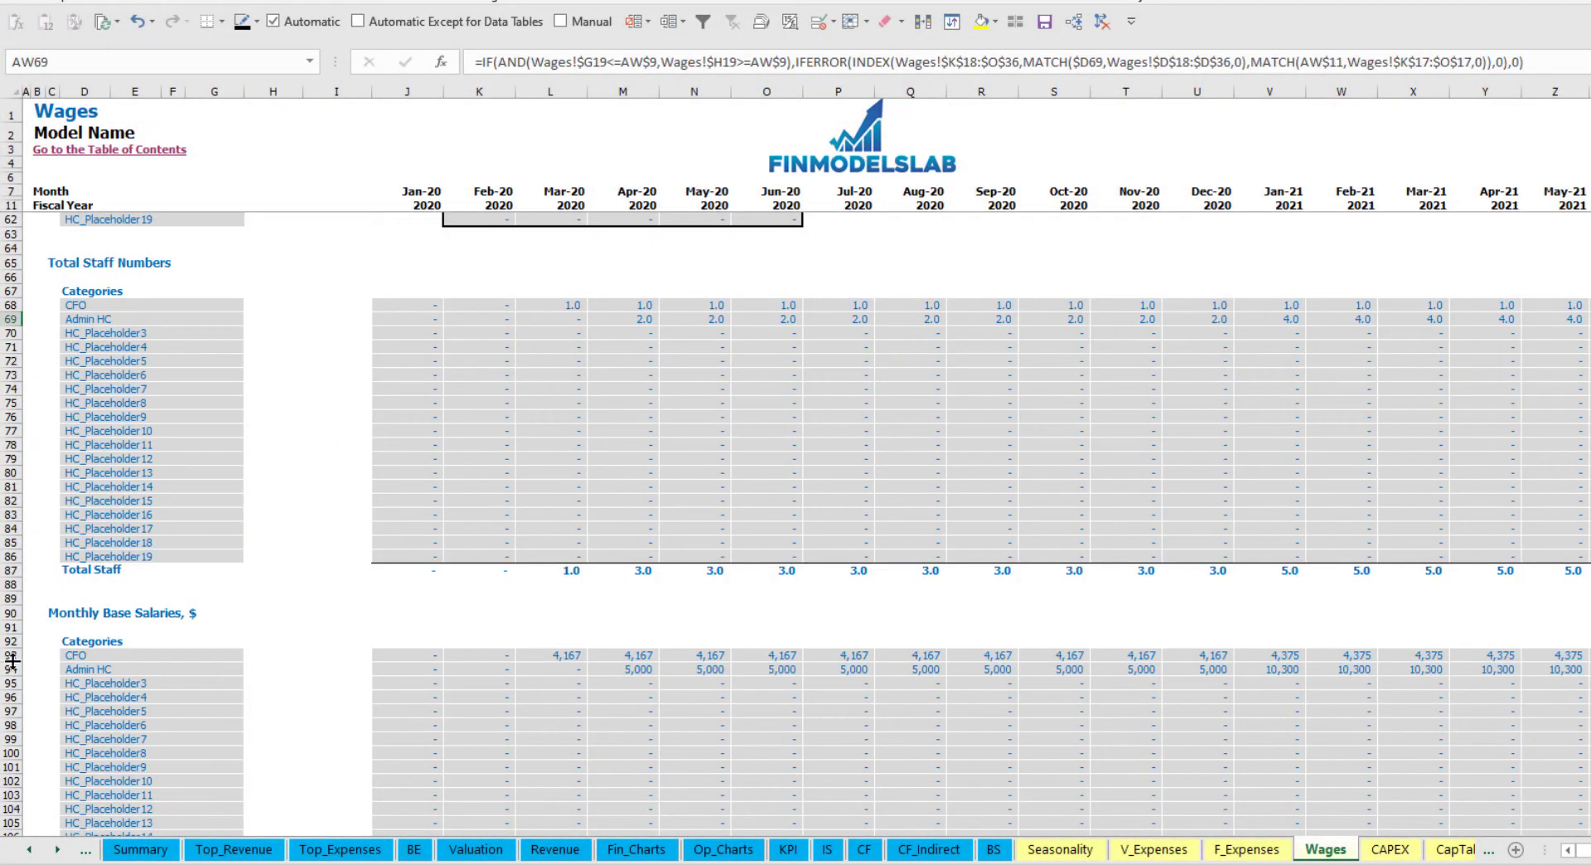
Compare Admin HC's Monthly Base Salaries with its Total Staff Numbers for Apr-20 and May-21
click(12, 669)
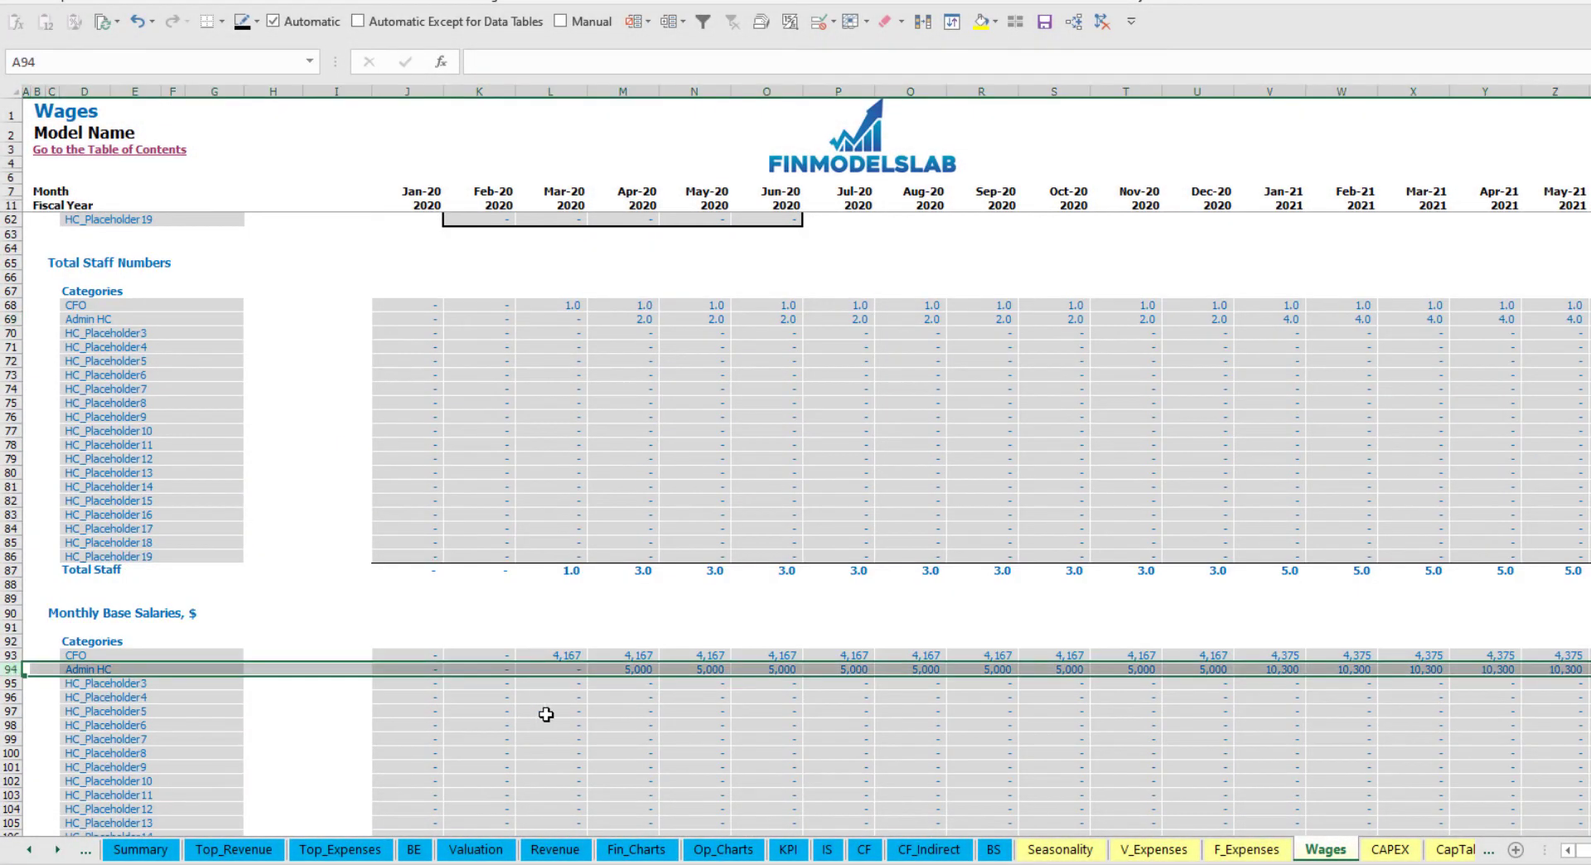
click(630, 671)
click(635, 323)
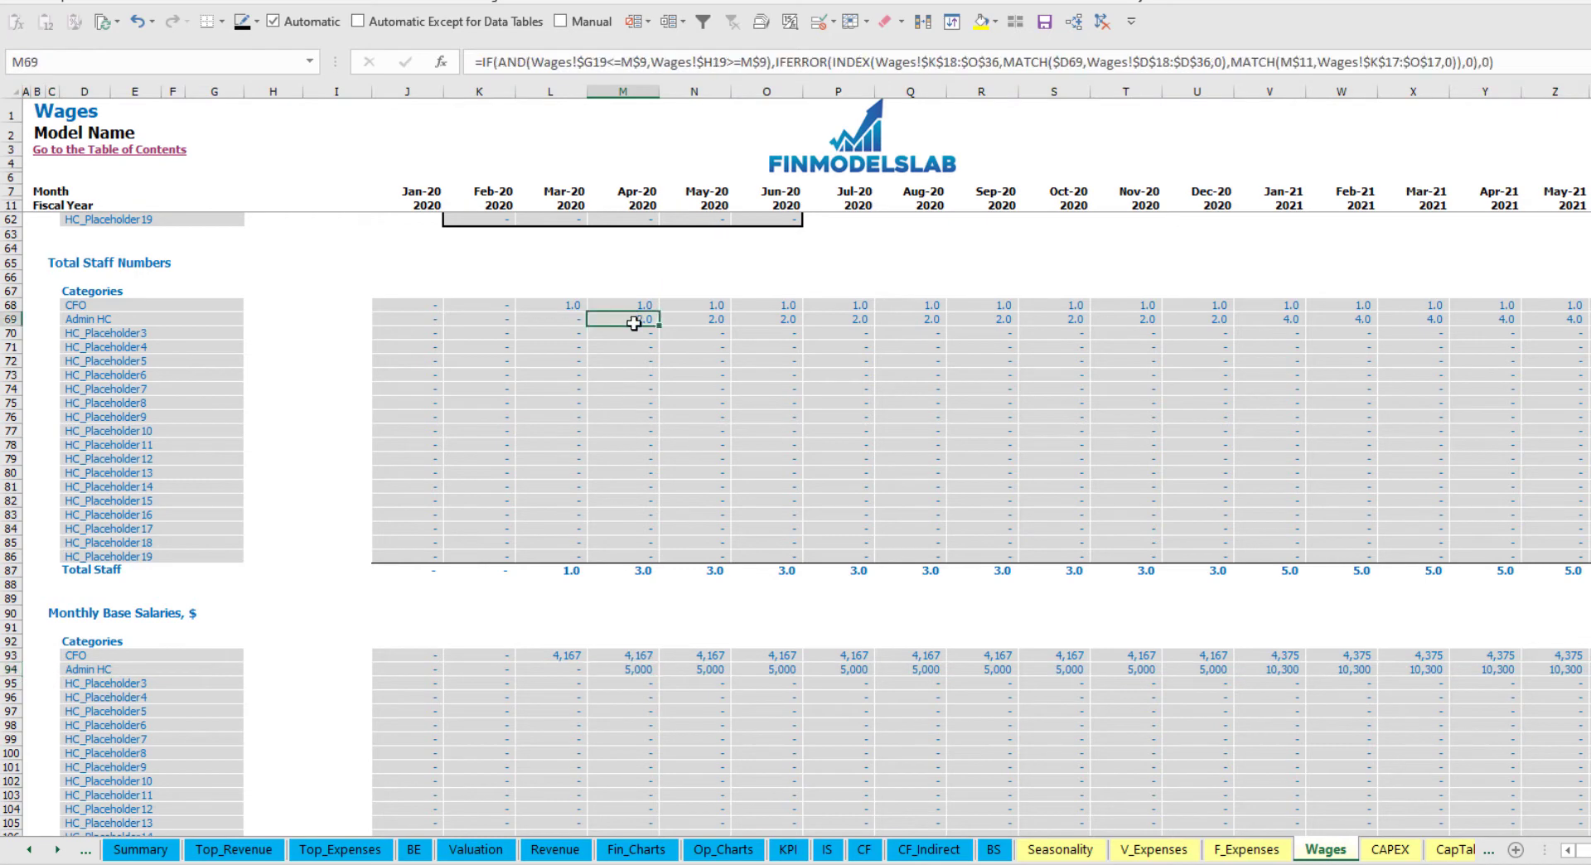
click(1556, 320)
click(1579, 671)
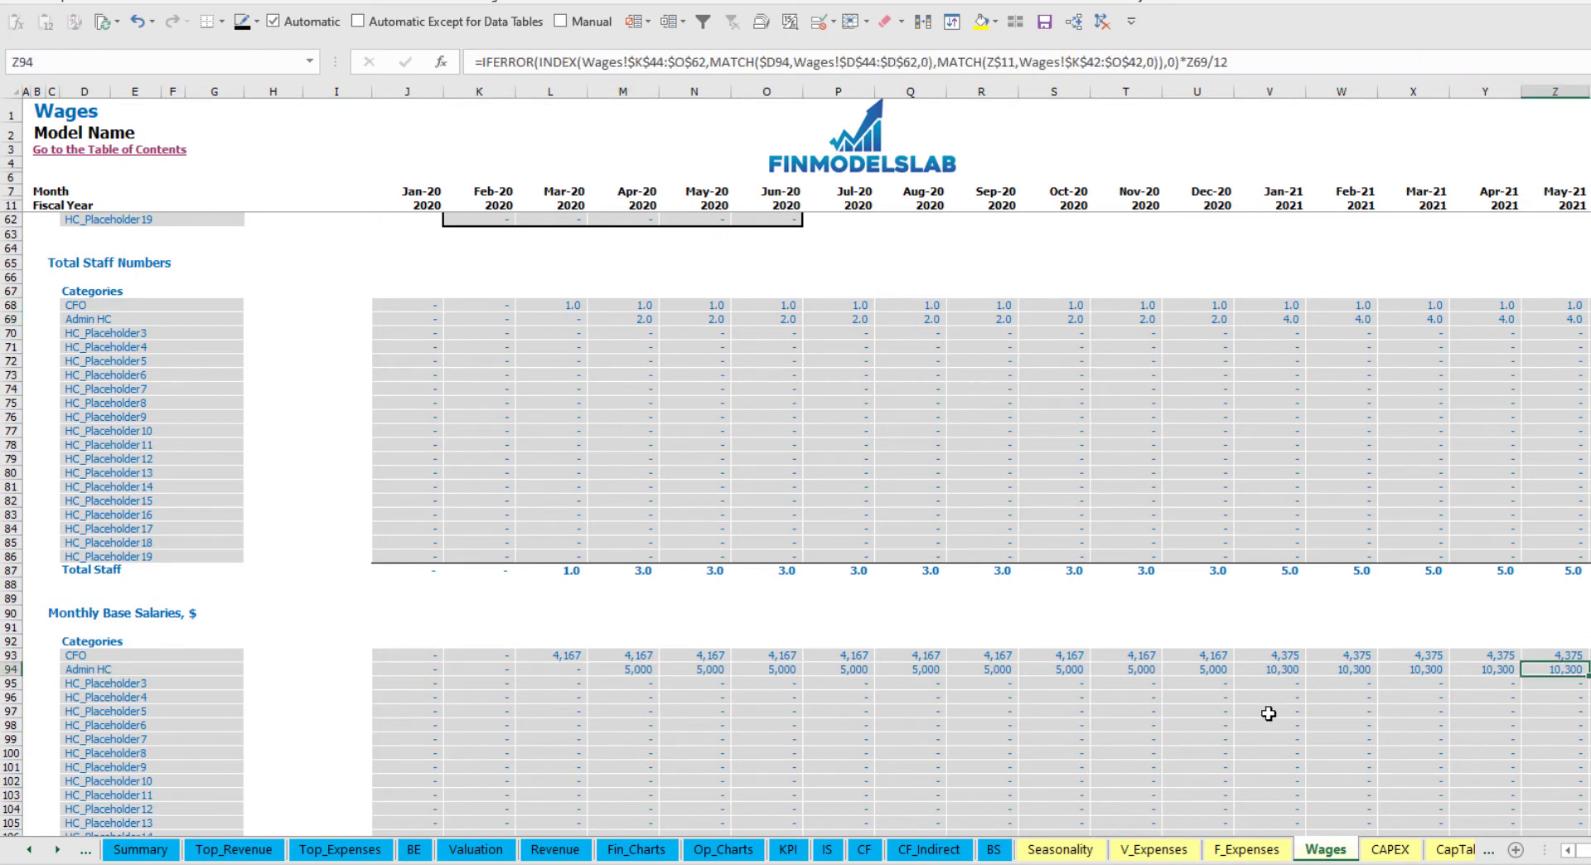
Review the Monthly Bonus and Monthly Base Taxes sections for Admin HC and open the Income Statement sheet
scroll(717, 695, down, 10)
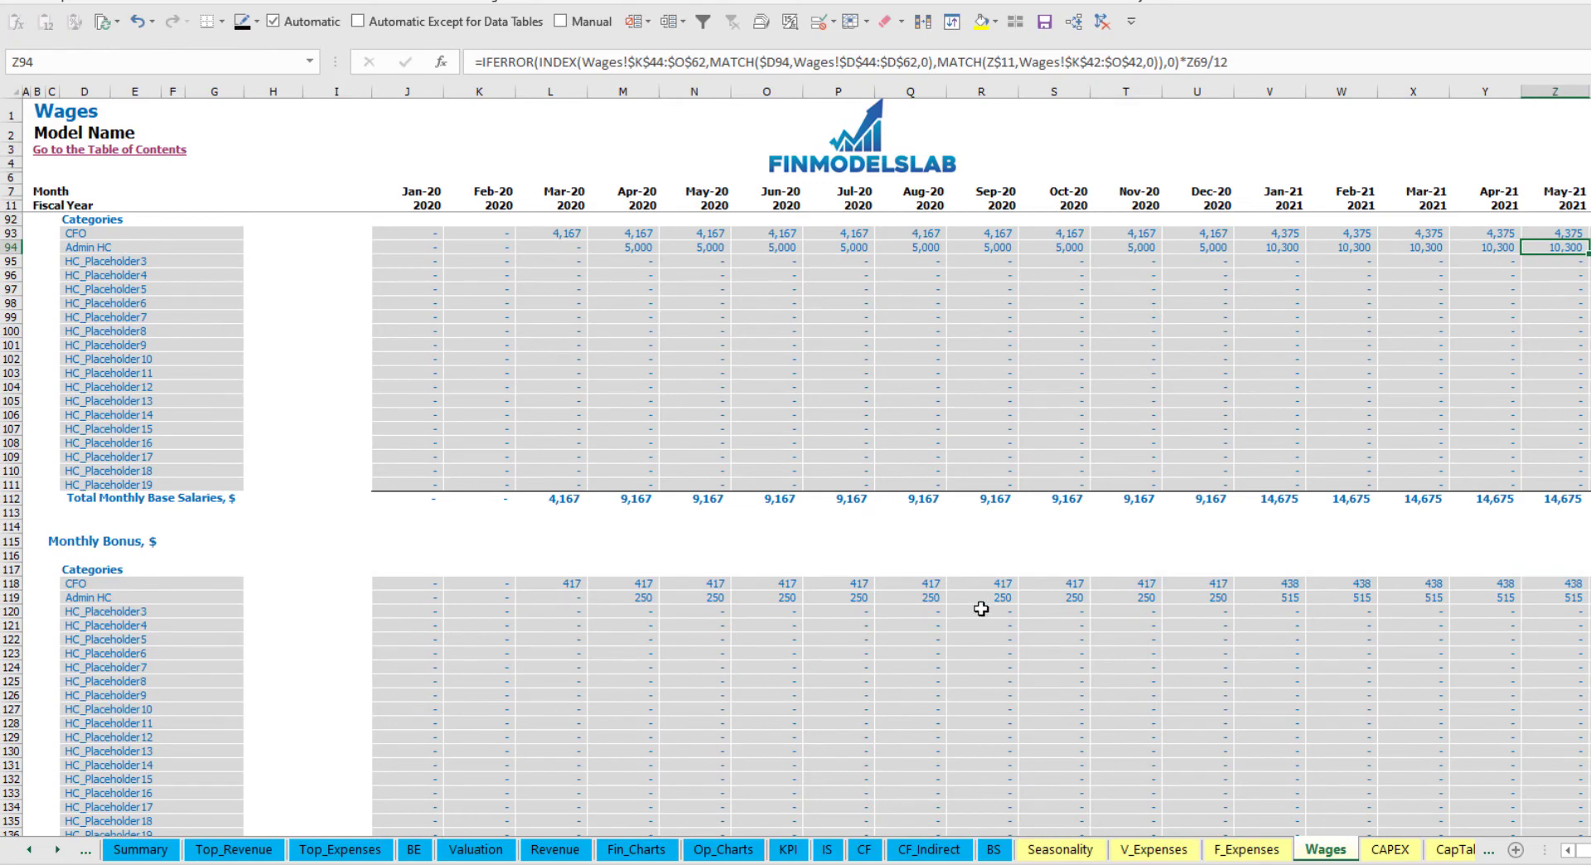
scroll(551, 609, down, 10)
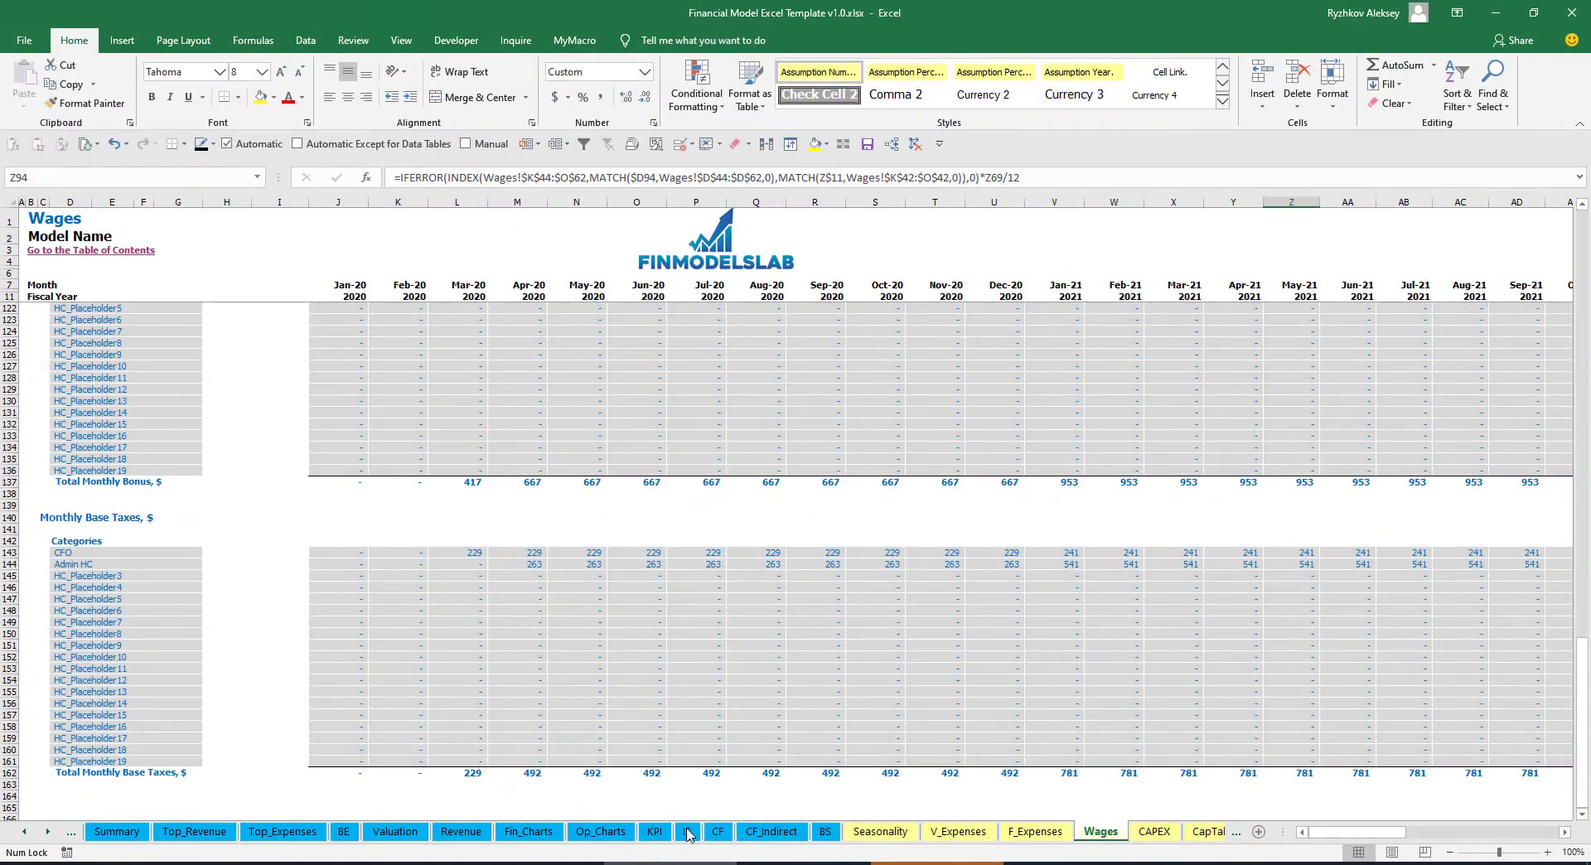
click(690, 834)
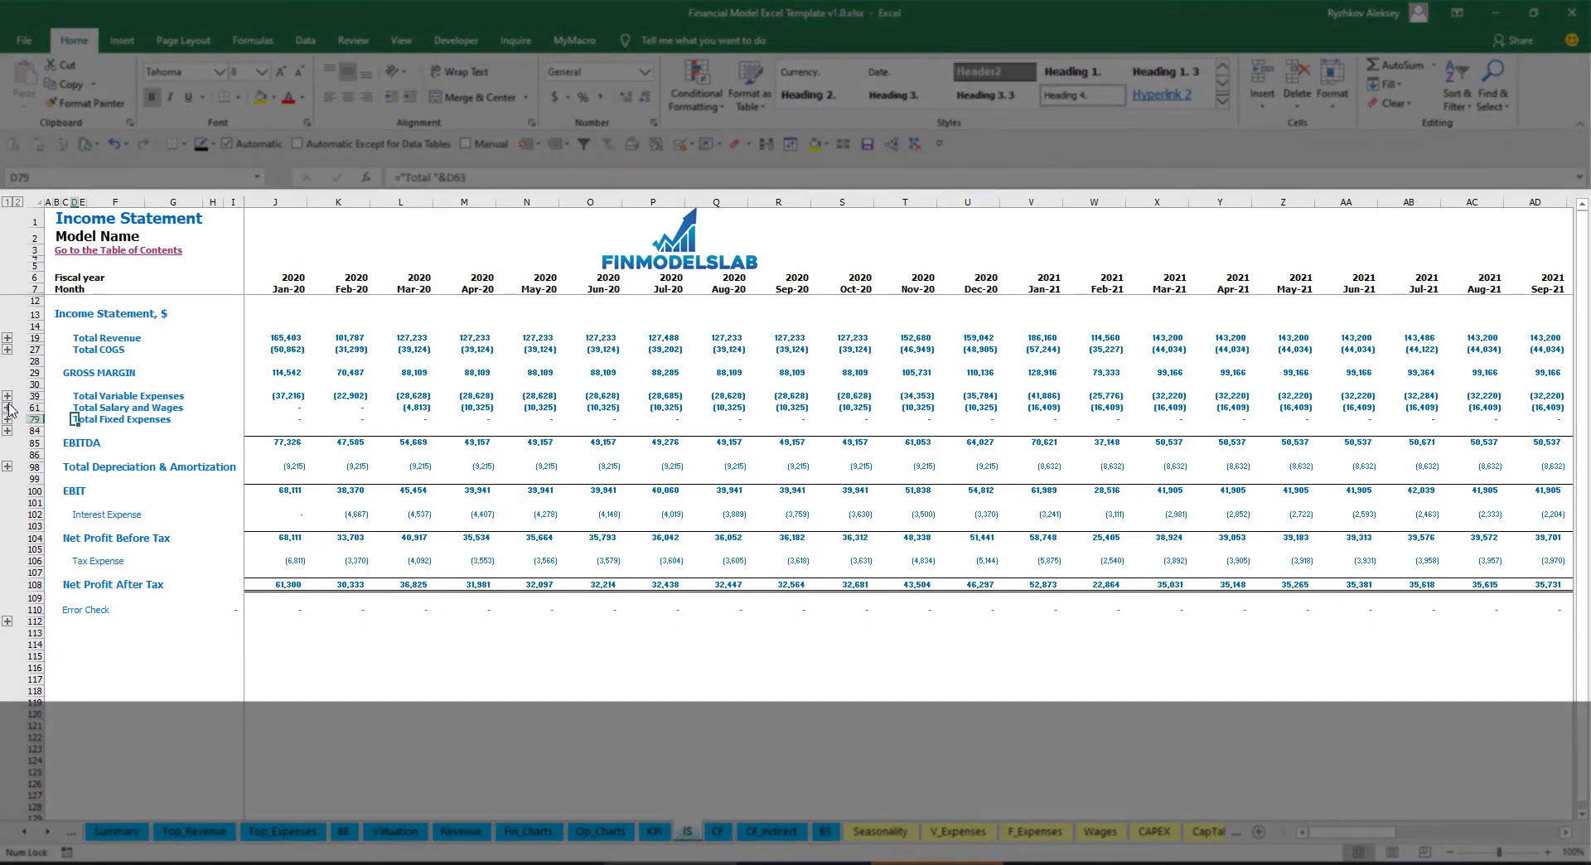
Expand the Salary and Wages group on the Income Statement and inspect the CFO and Admin HC rows
click(8, 408)
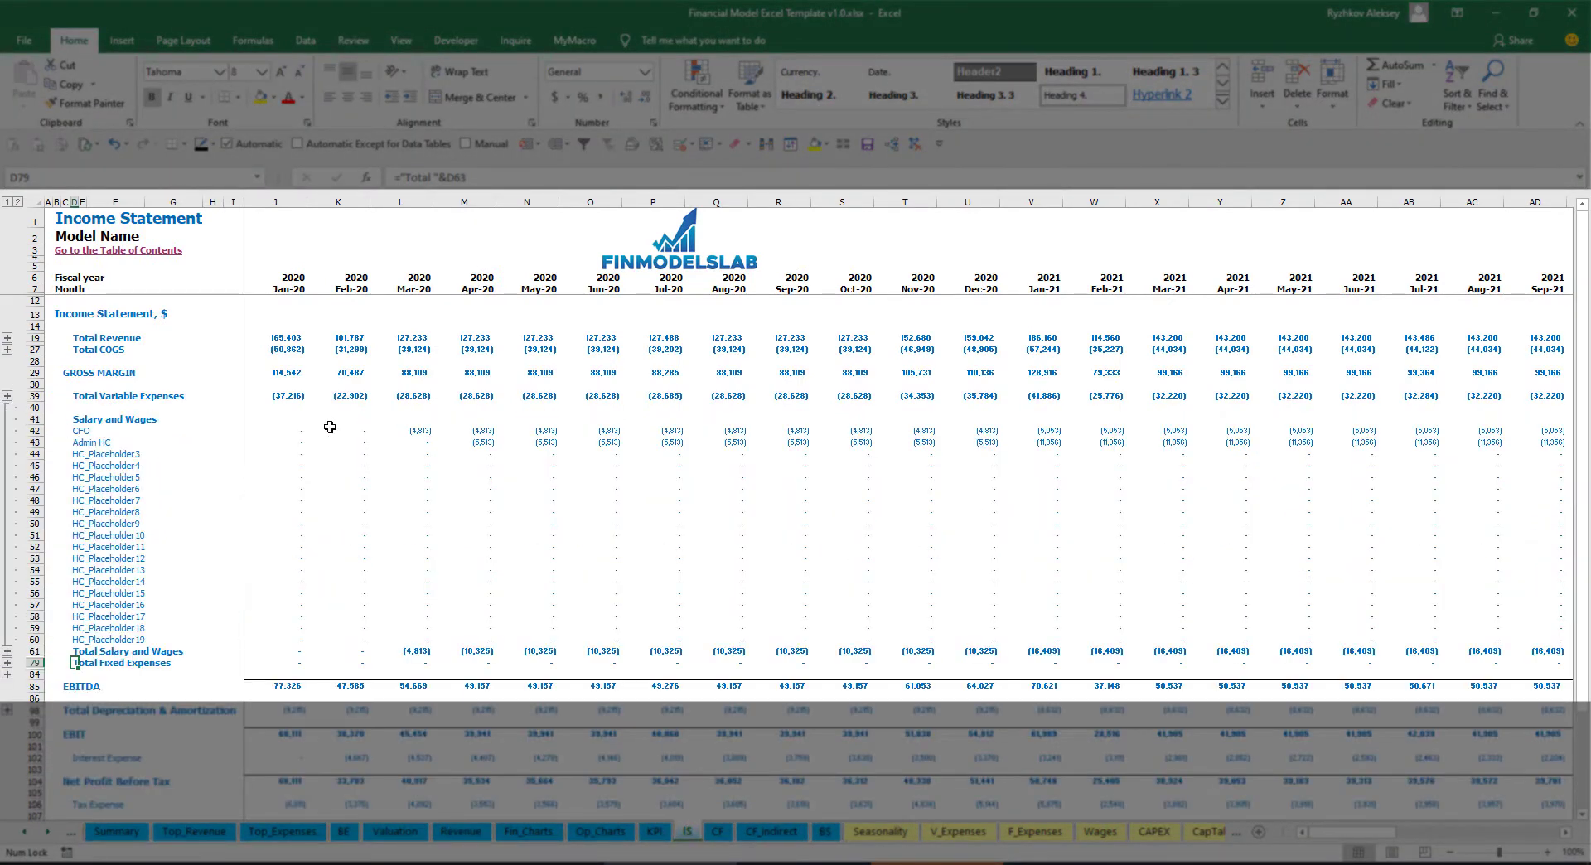
click(255, 429)
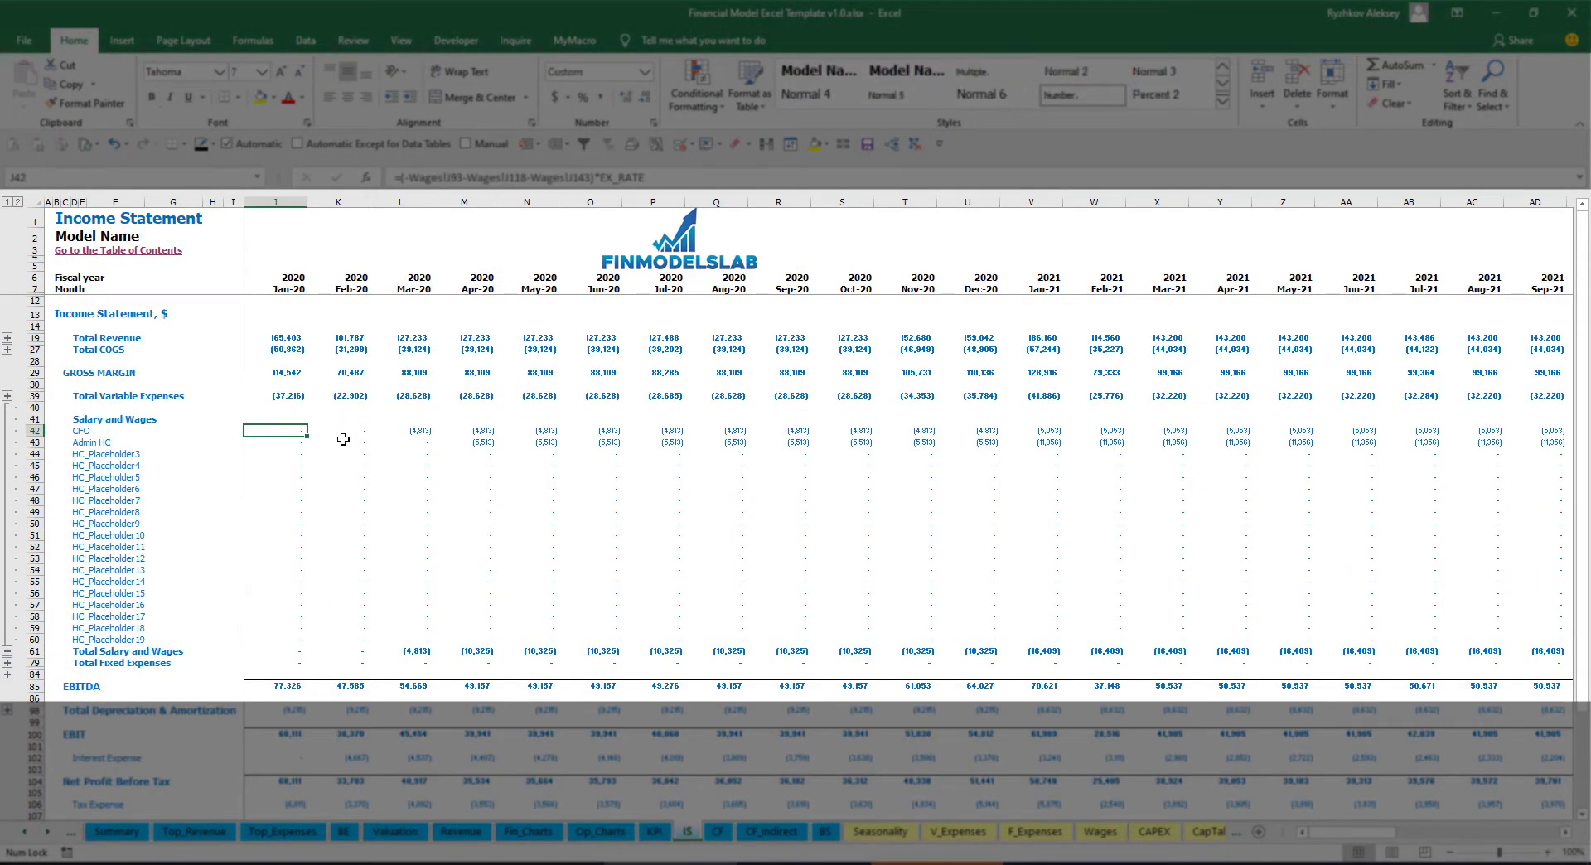
drag(84, 428, 81, 635)
click(143, 441)
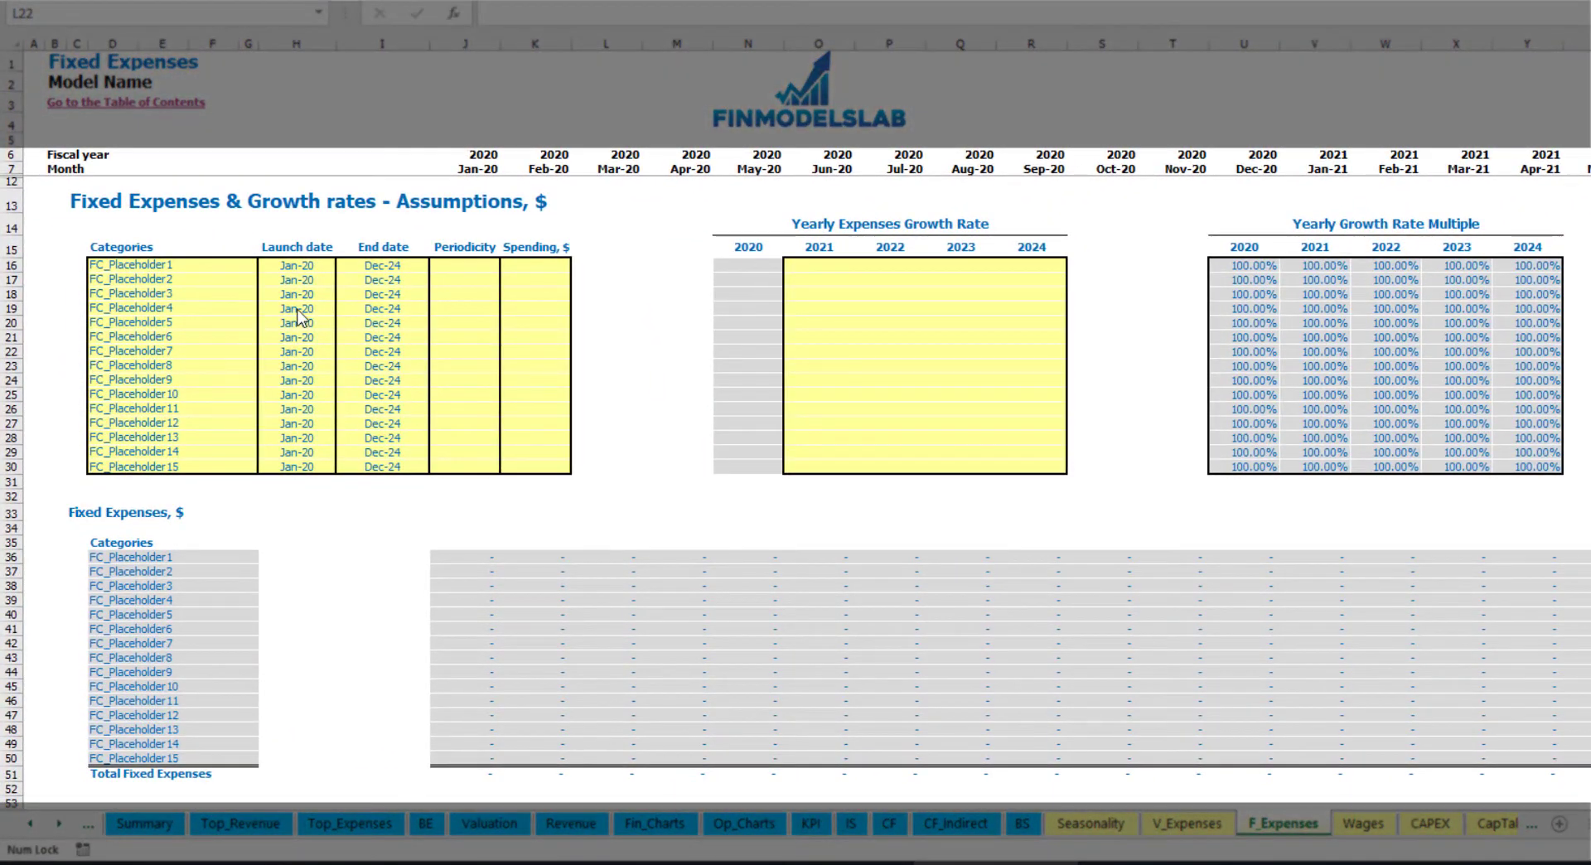
Rename the first fixed expense category to Utilities and set its launch date to Mar-20
click(175, 264)
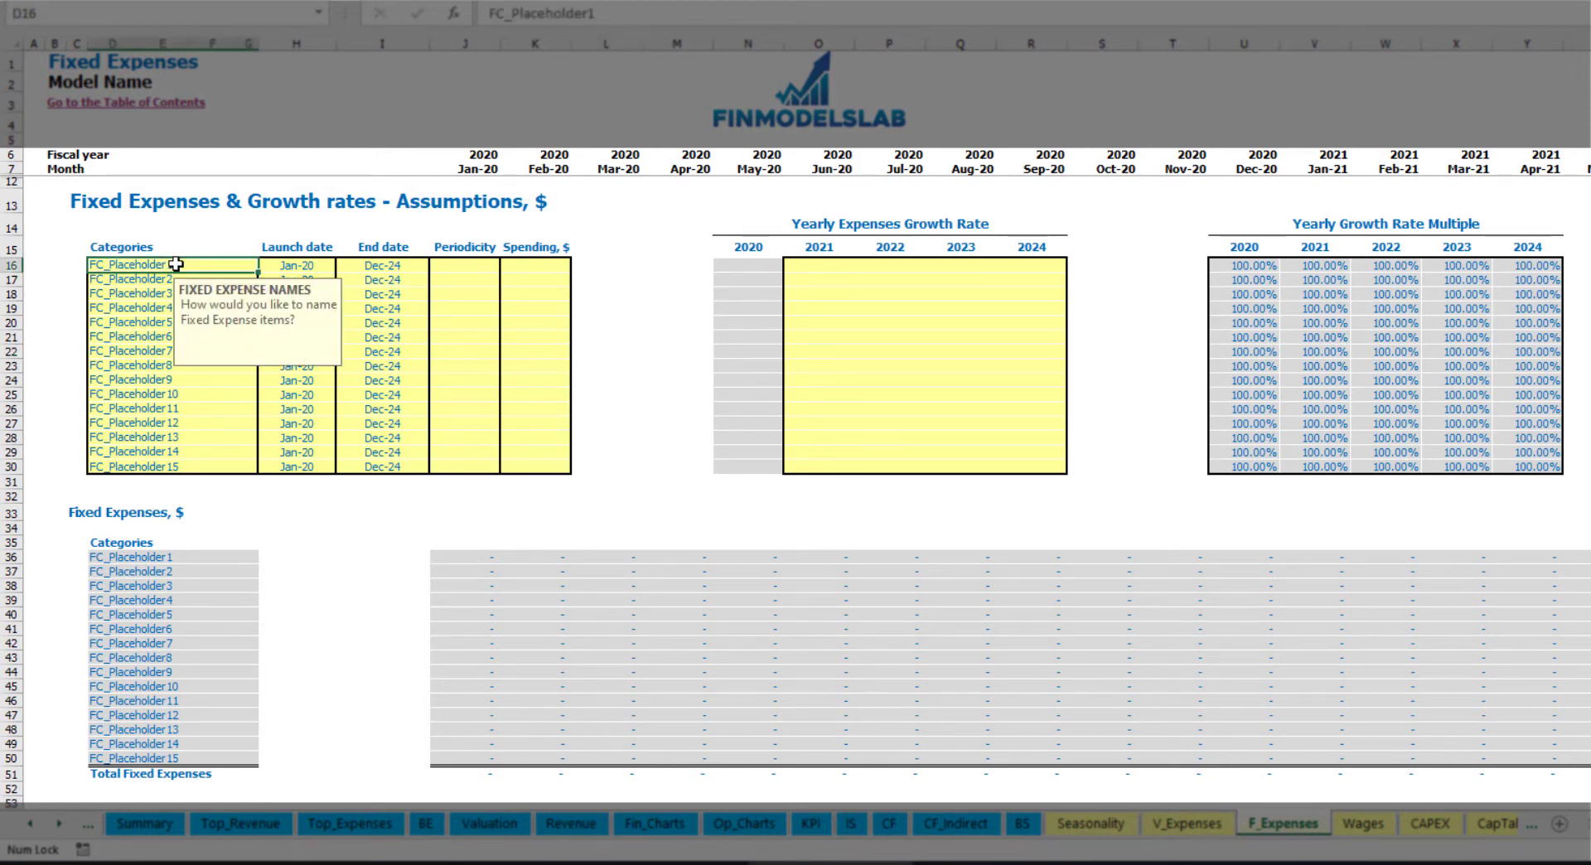
text(Utili)
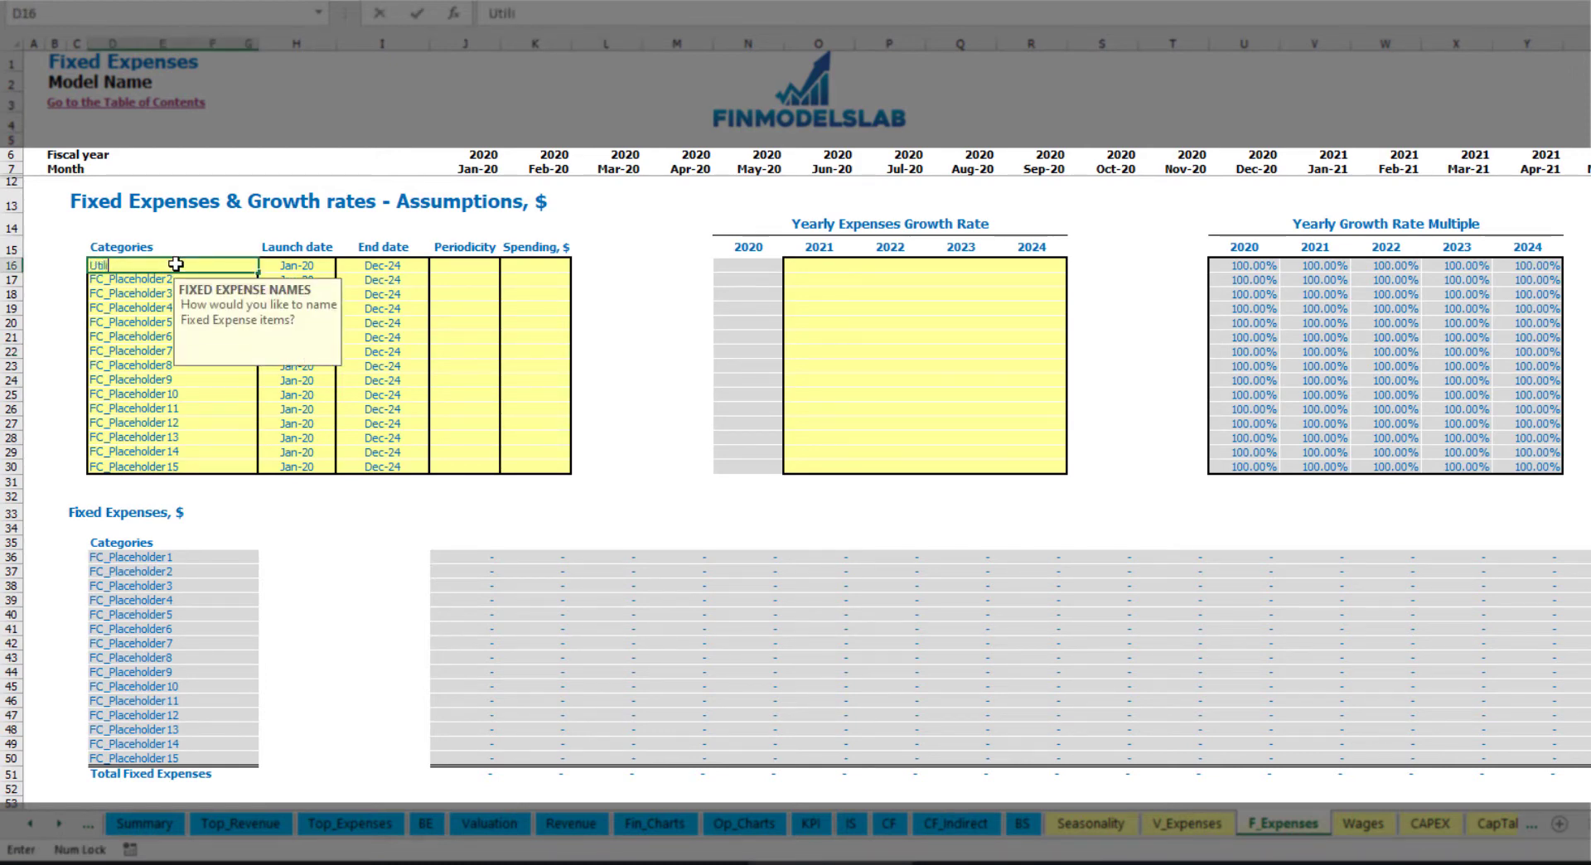
text(ties)
key(Return)
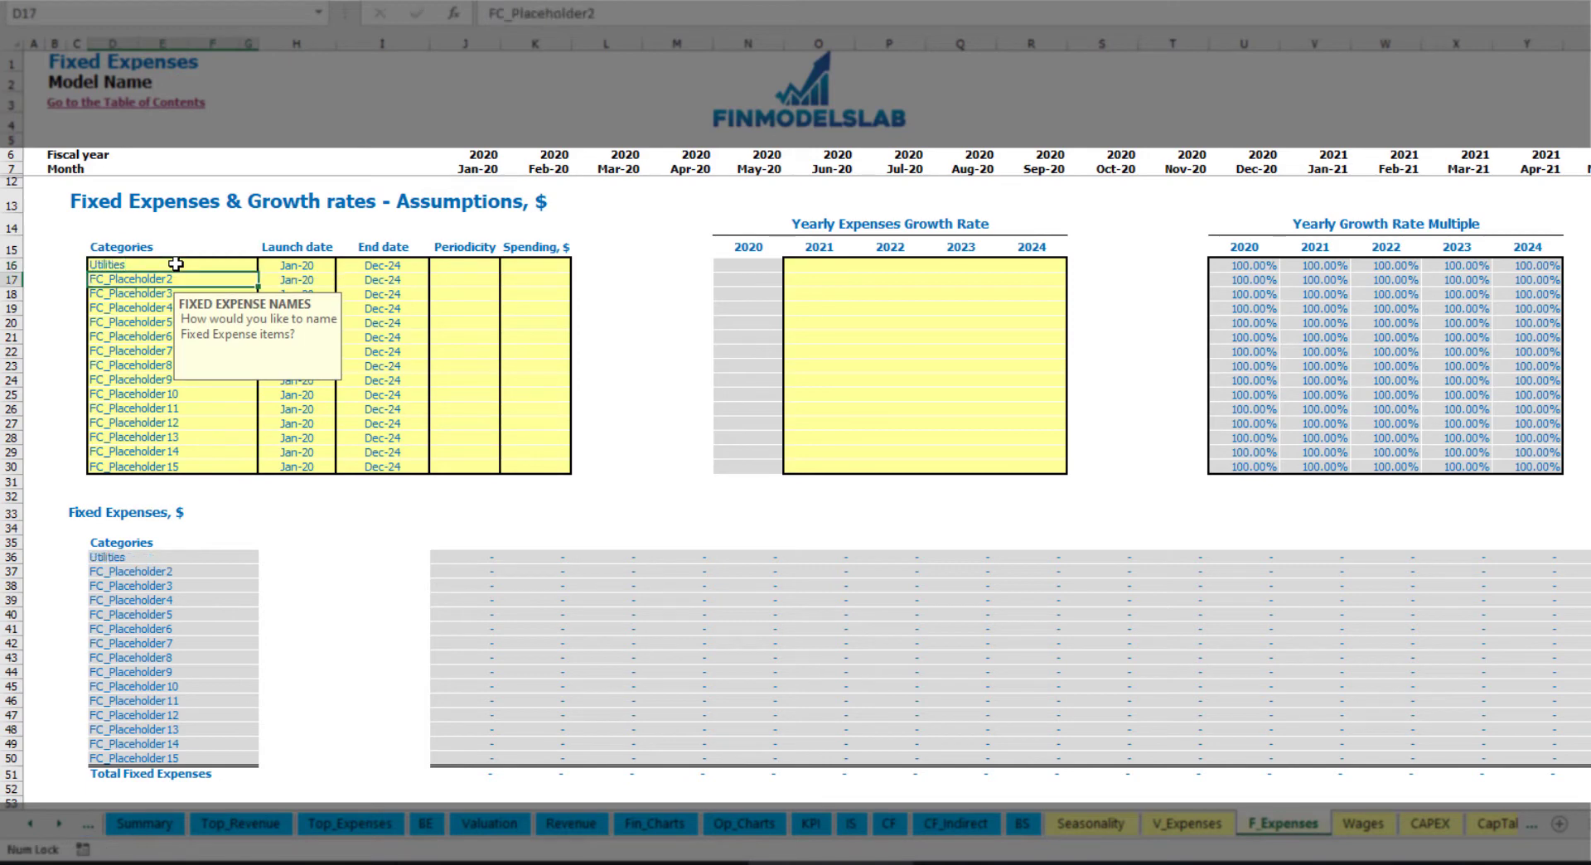
click(304, 260)
click(343, 265)
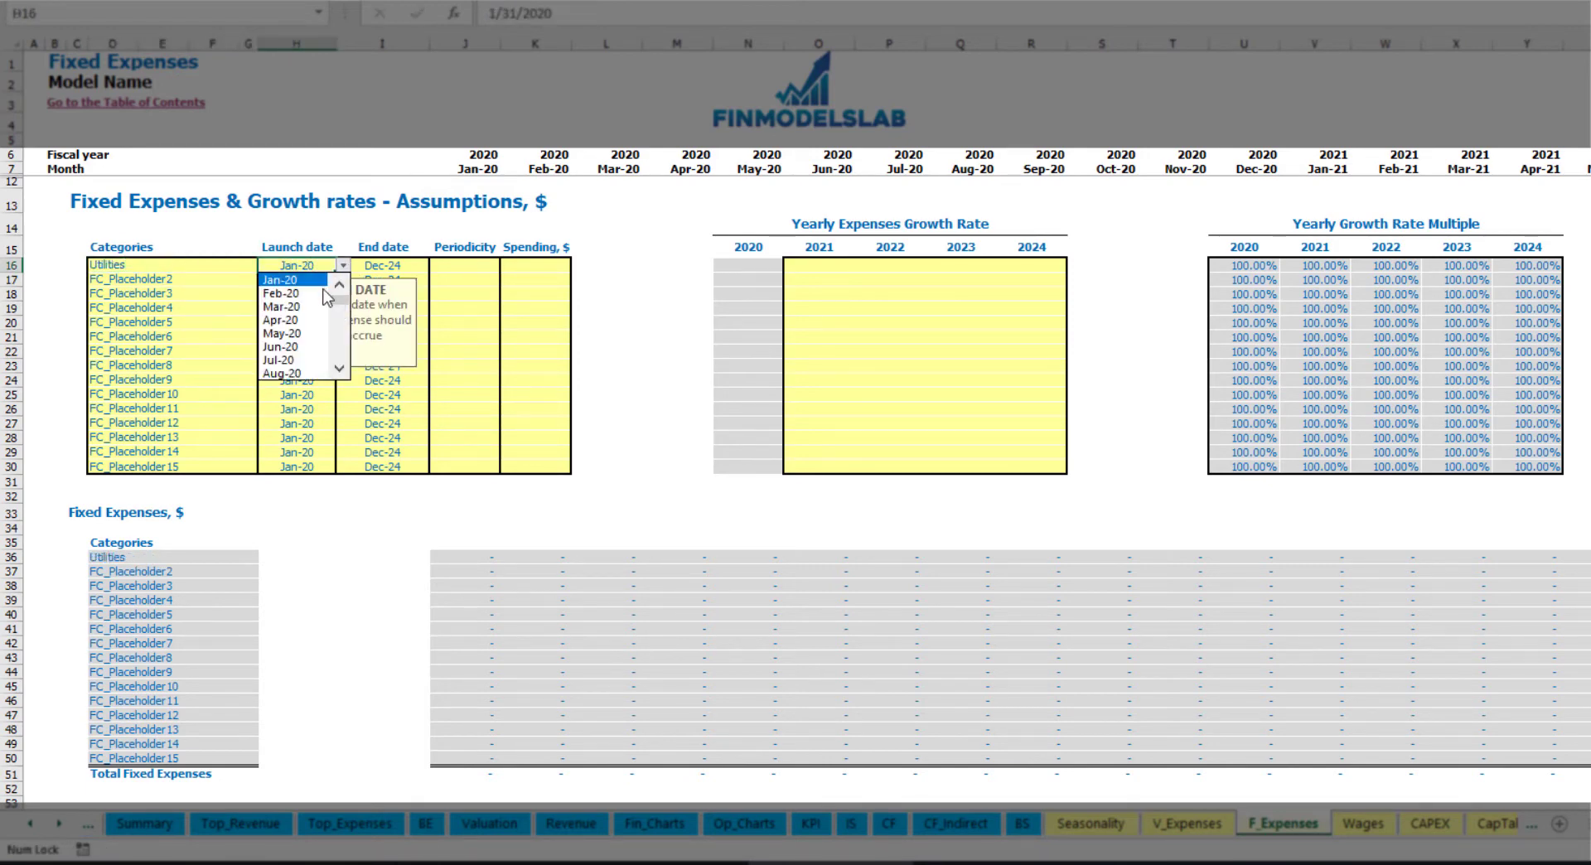
click(298, 303)
Check the Utilities end date and review the month timeline from Jan-20 to its last month
click(413, 263)
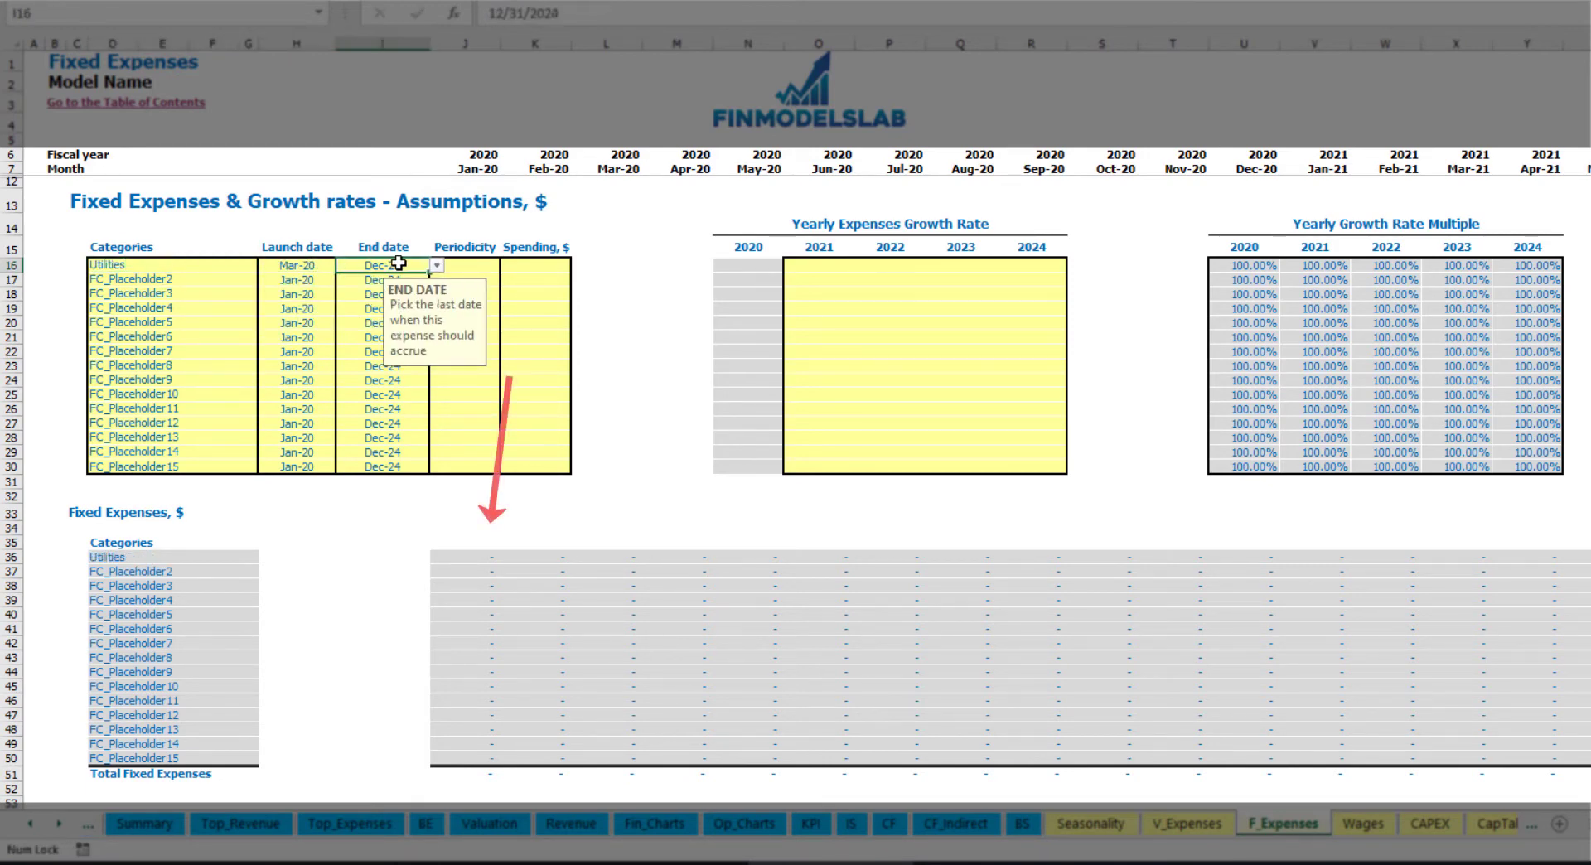
click(477, 169)
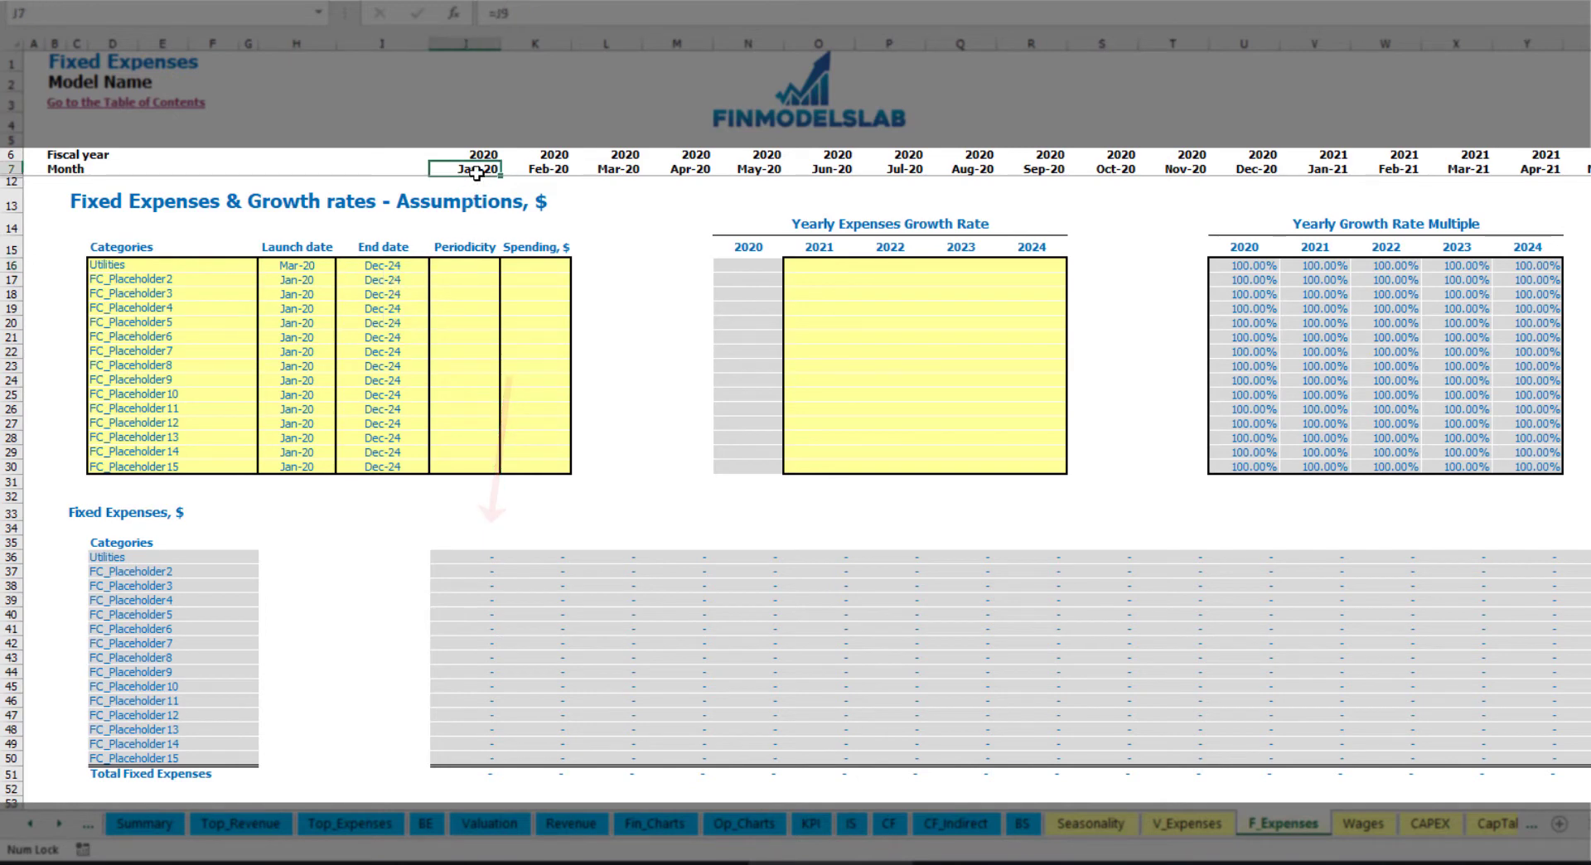
key(ctrl+Right)
key(ctrl+Left)
key(ctrl+Left)
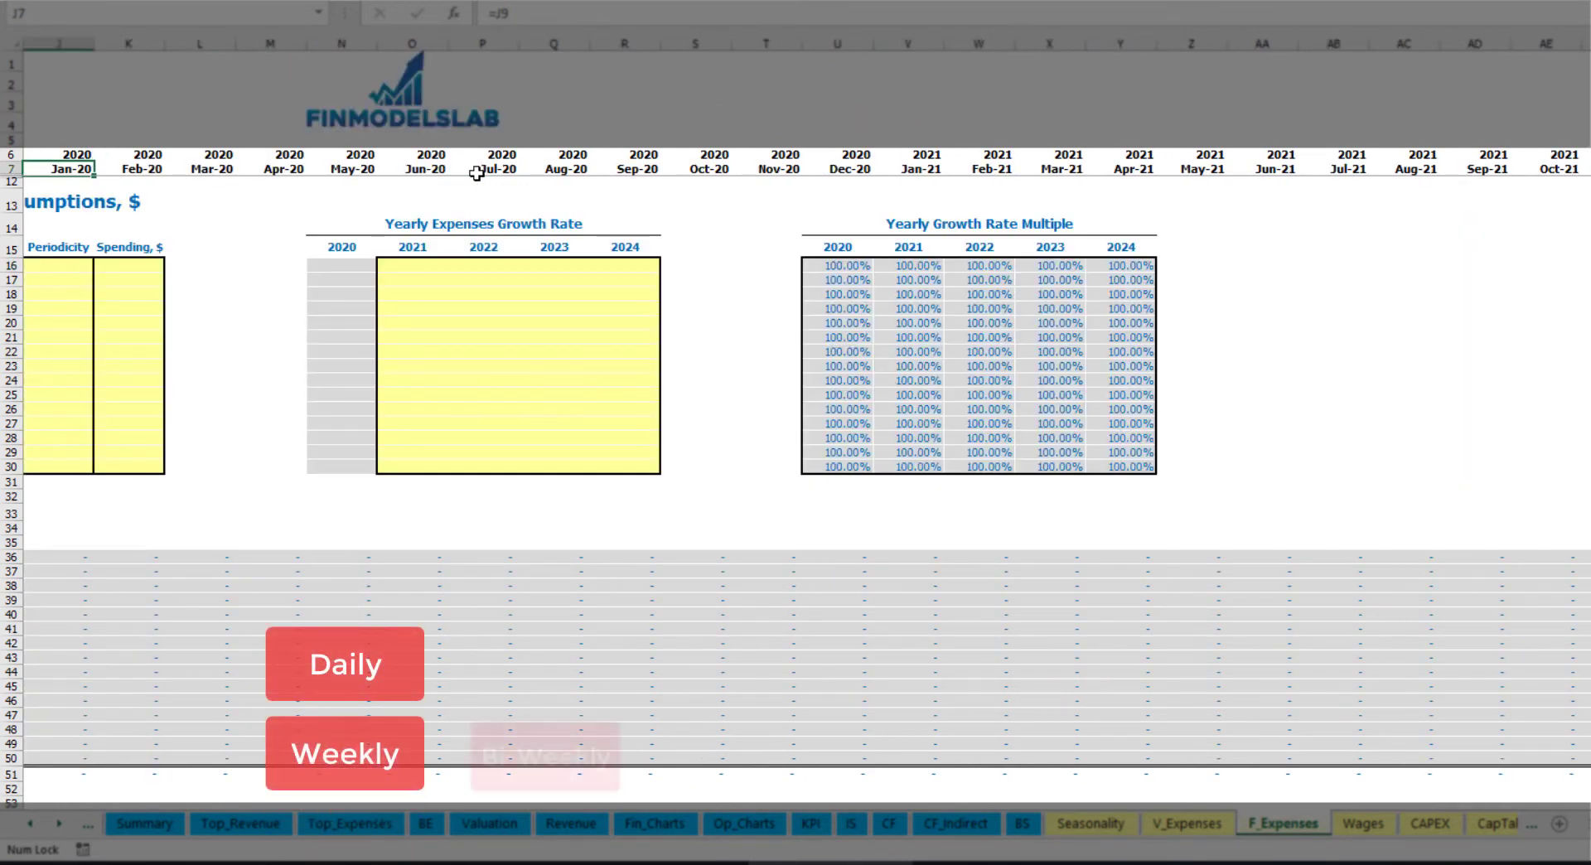
scroll(477, 172, left, 1)
Set the Utilities periodicity to Daily and its spending to $50
click(472, 265)
click(507, 266)
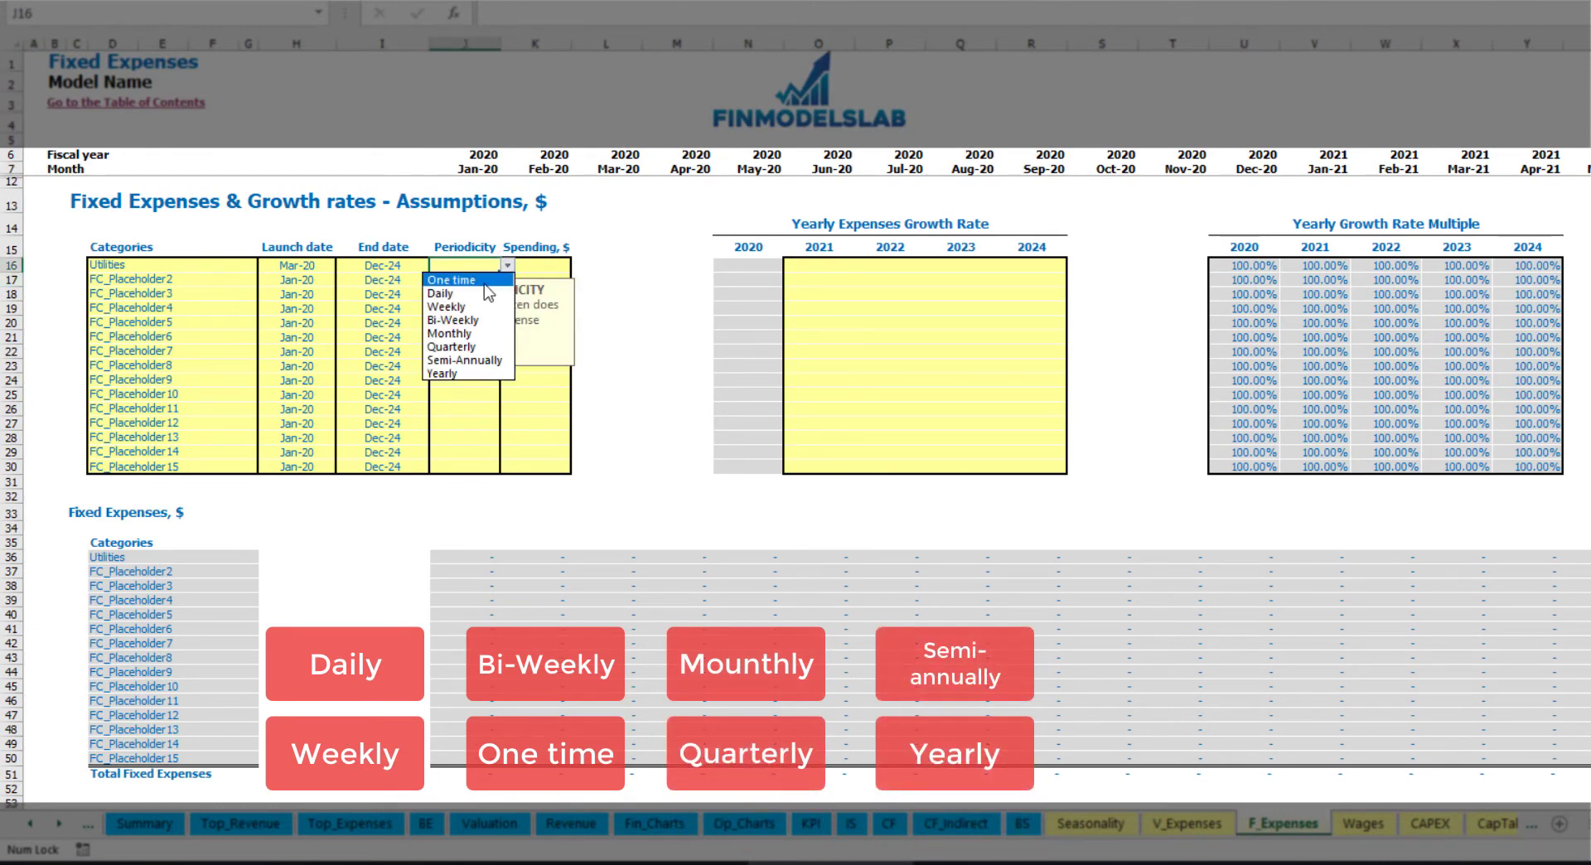
click(470, 293)
key(Tab)
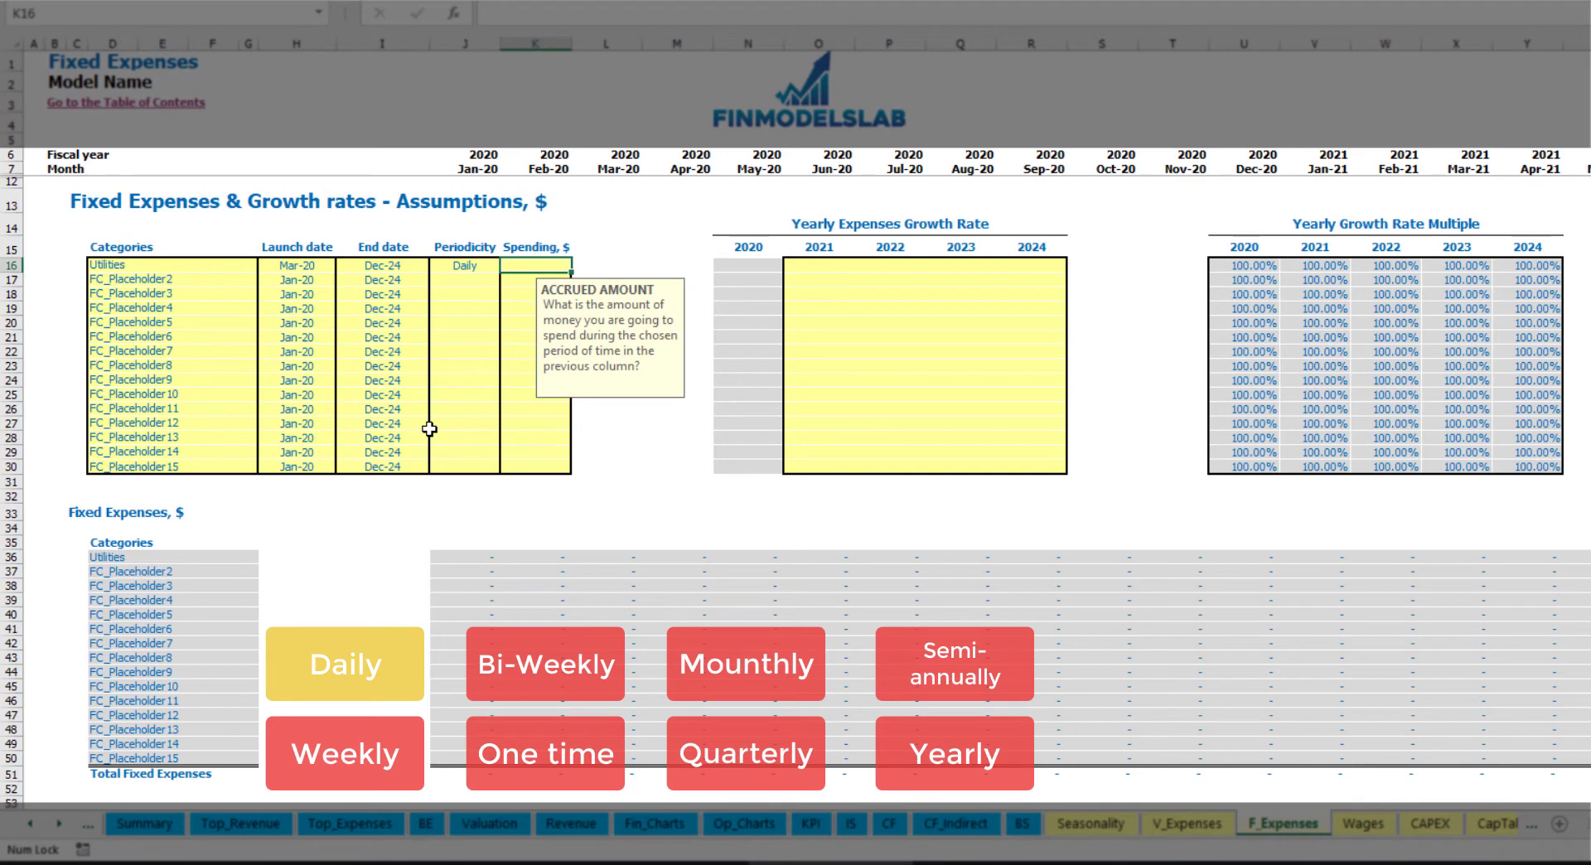
text(50)
key(Return)
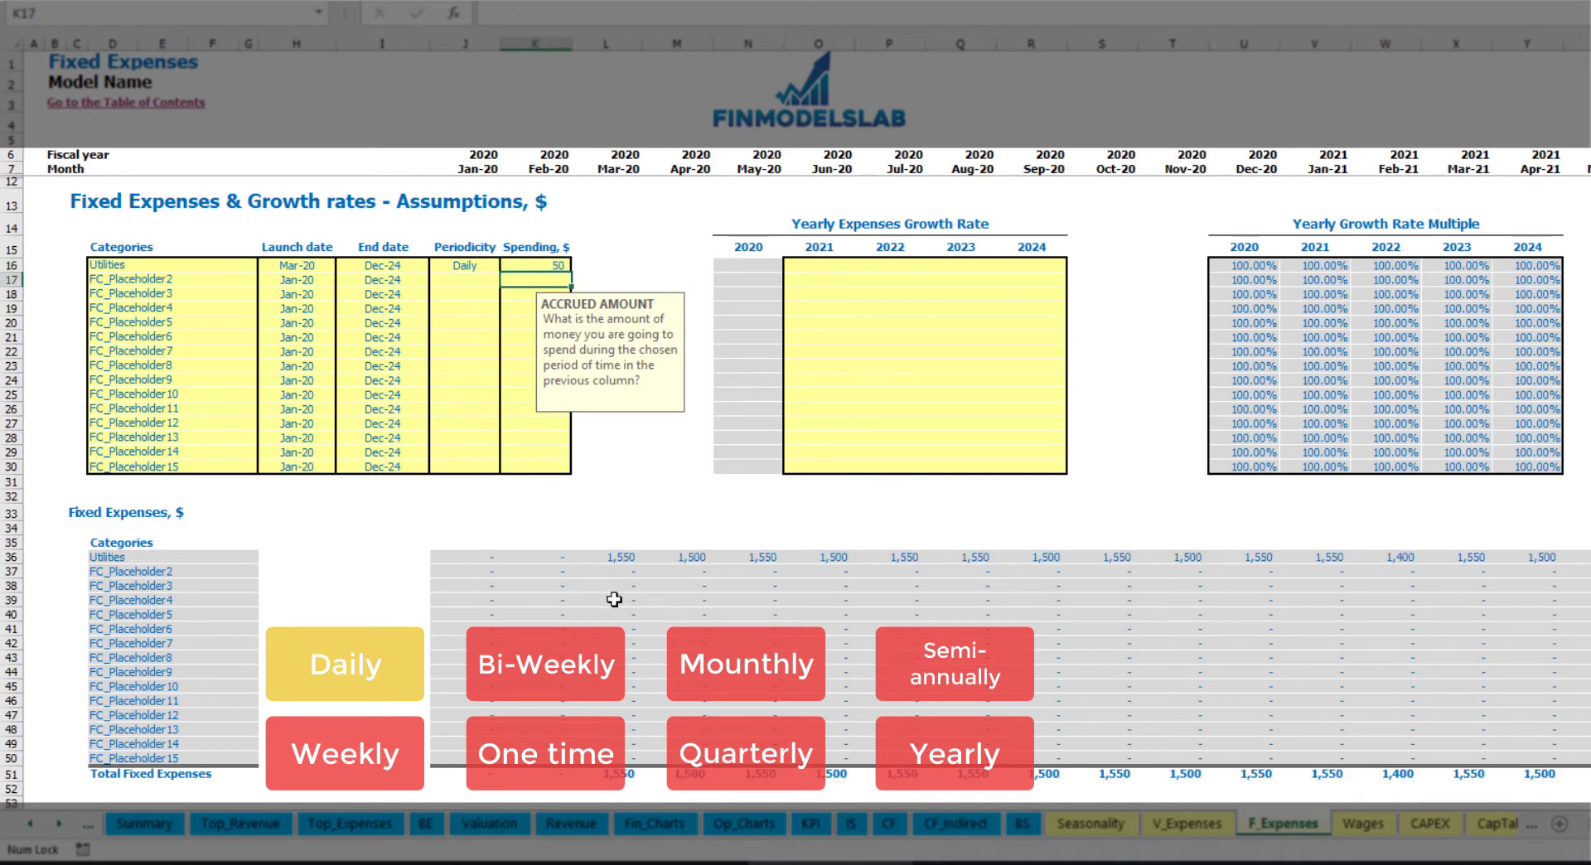
Compare the monthly Utilities amounts for Mar-20, Apr-20 and May-20 in the Fixed Expenses section
click(618, 559)
click(696, 567)
click(771, 565)
click(620, 545)
click(630, 561)
click(663, 559)
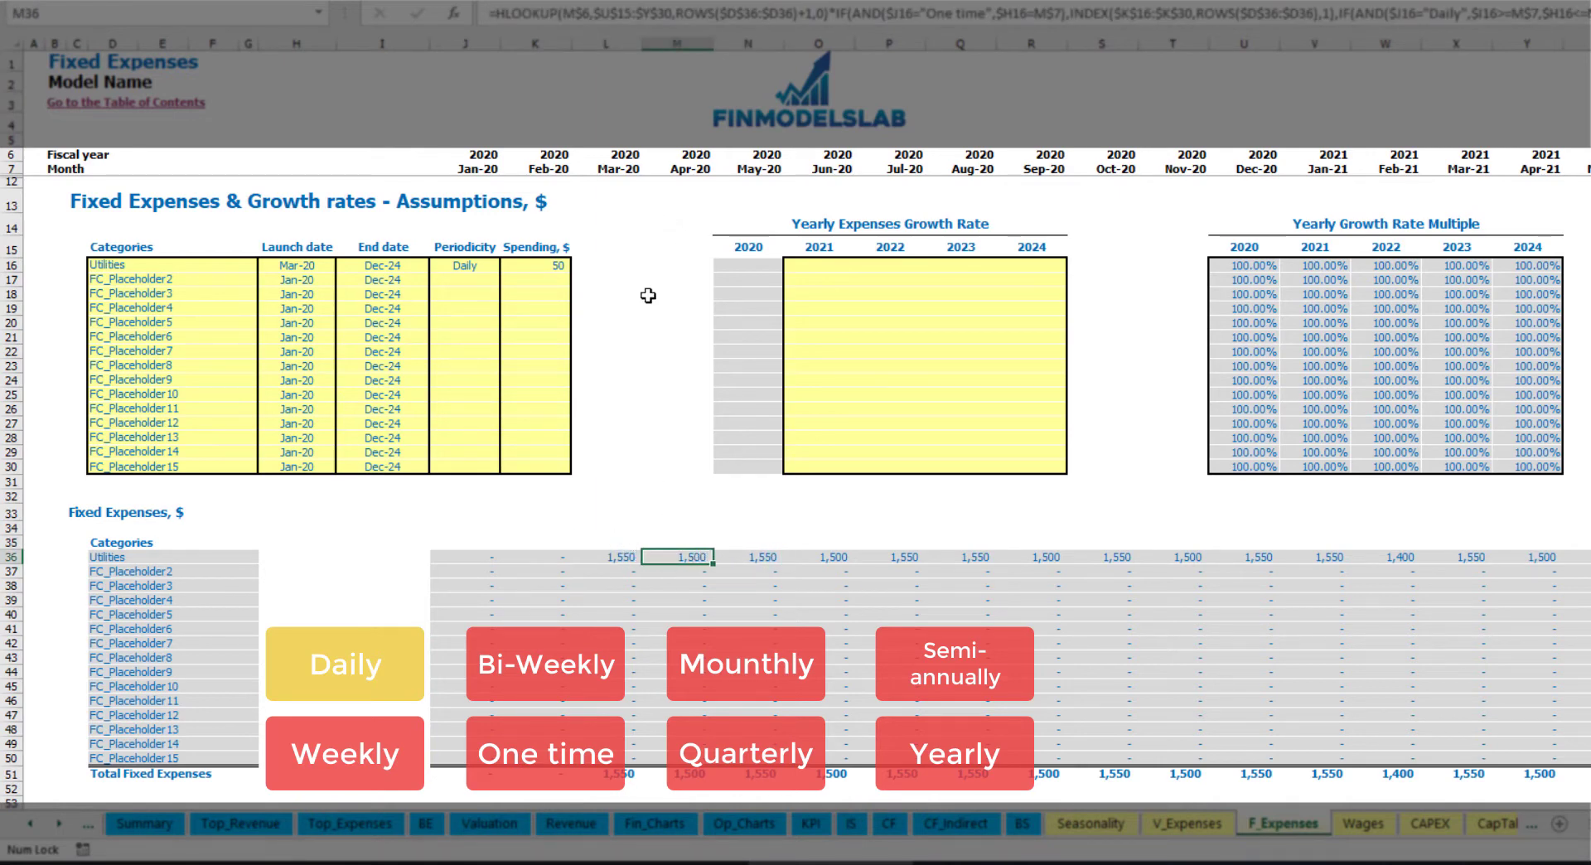
click(611, 165)
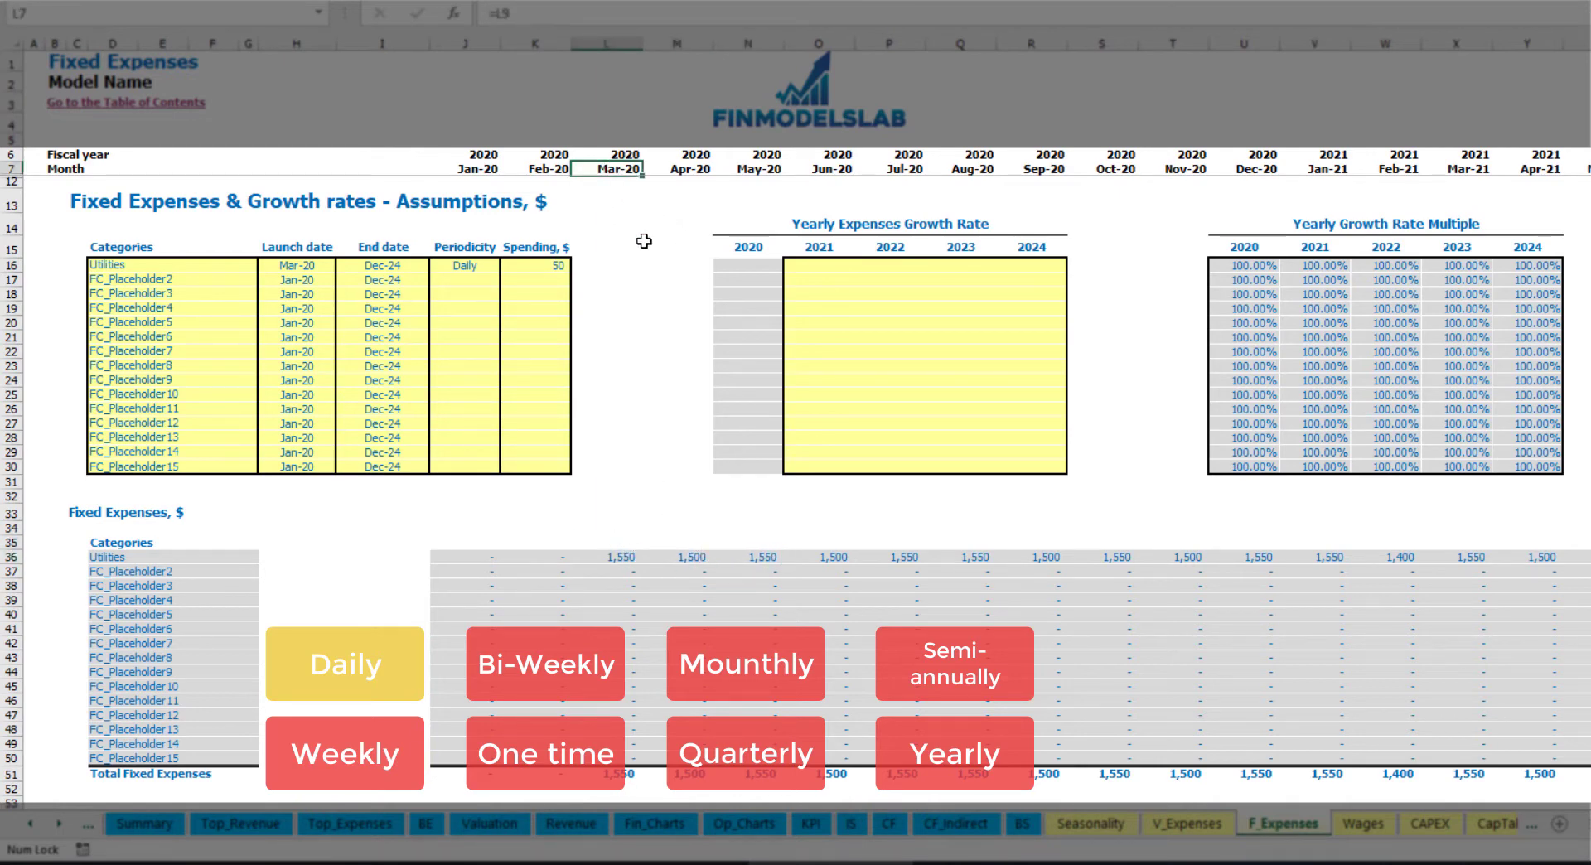
click(627, 559)
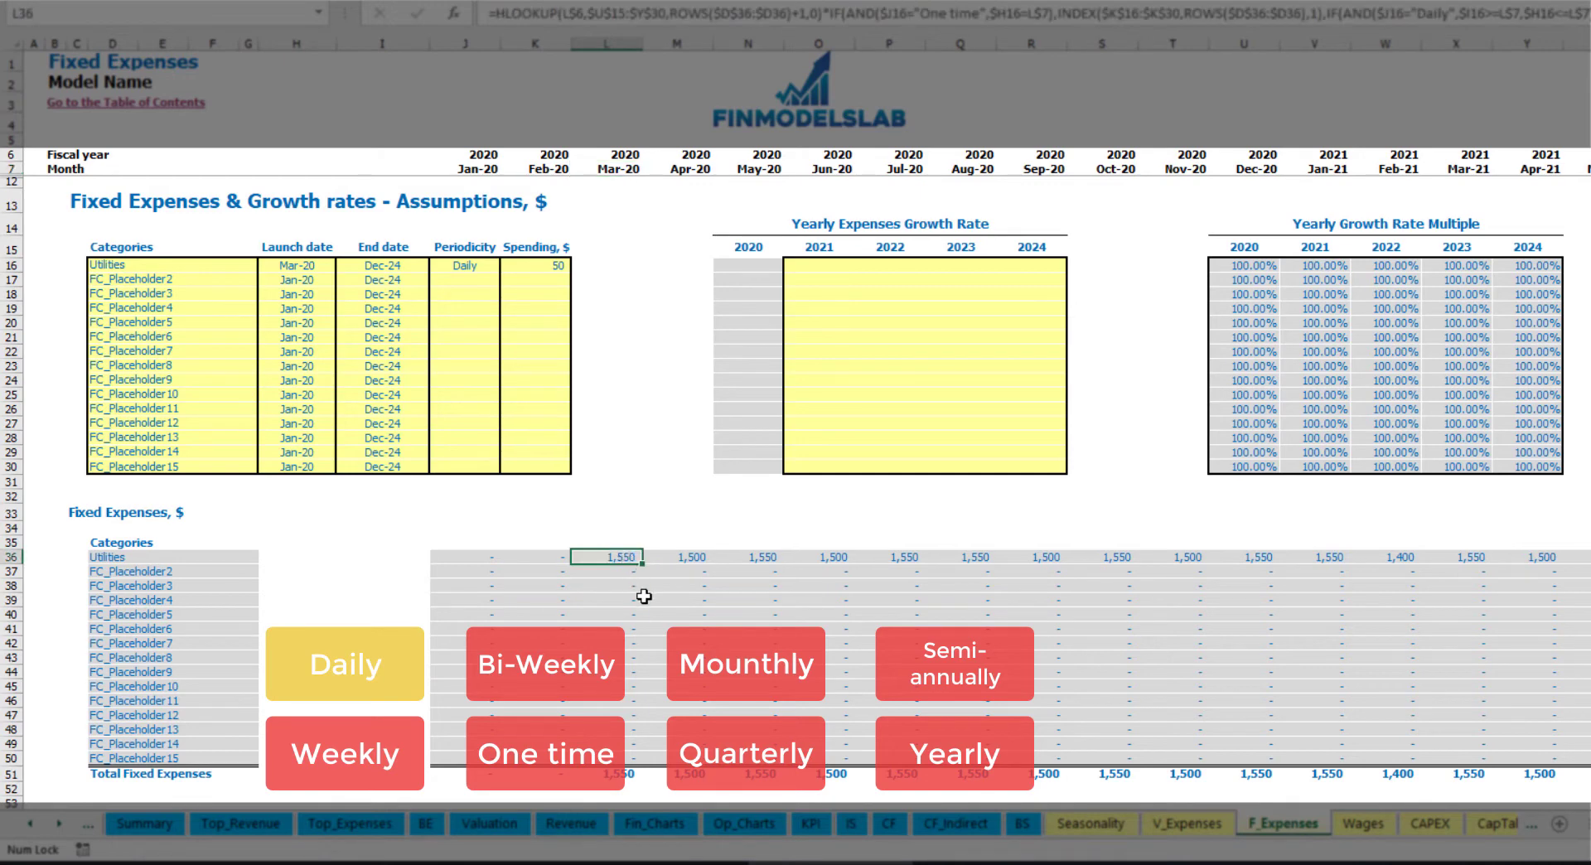
click(693, 559)
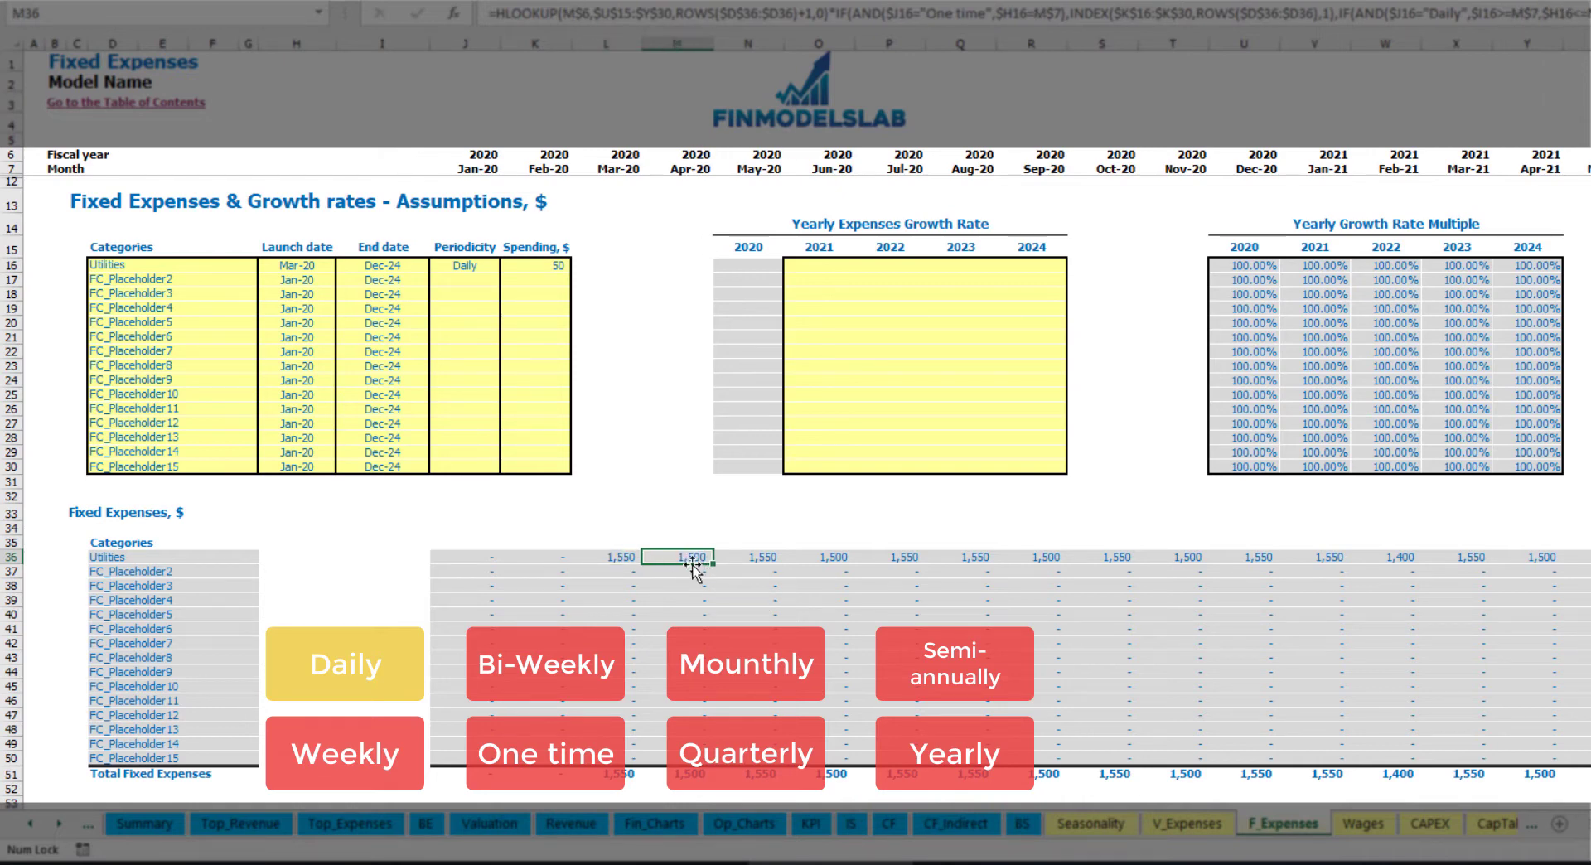
Set the Utilities yearly expenses growth rate to 5% for each year from 2021 through 2024
click(830, 269)
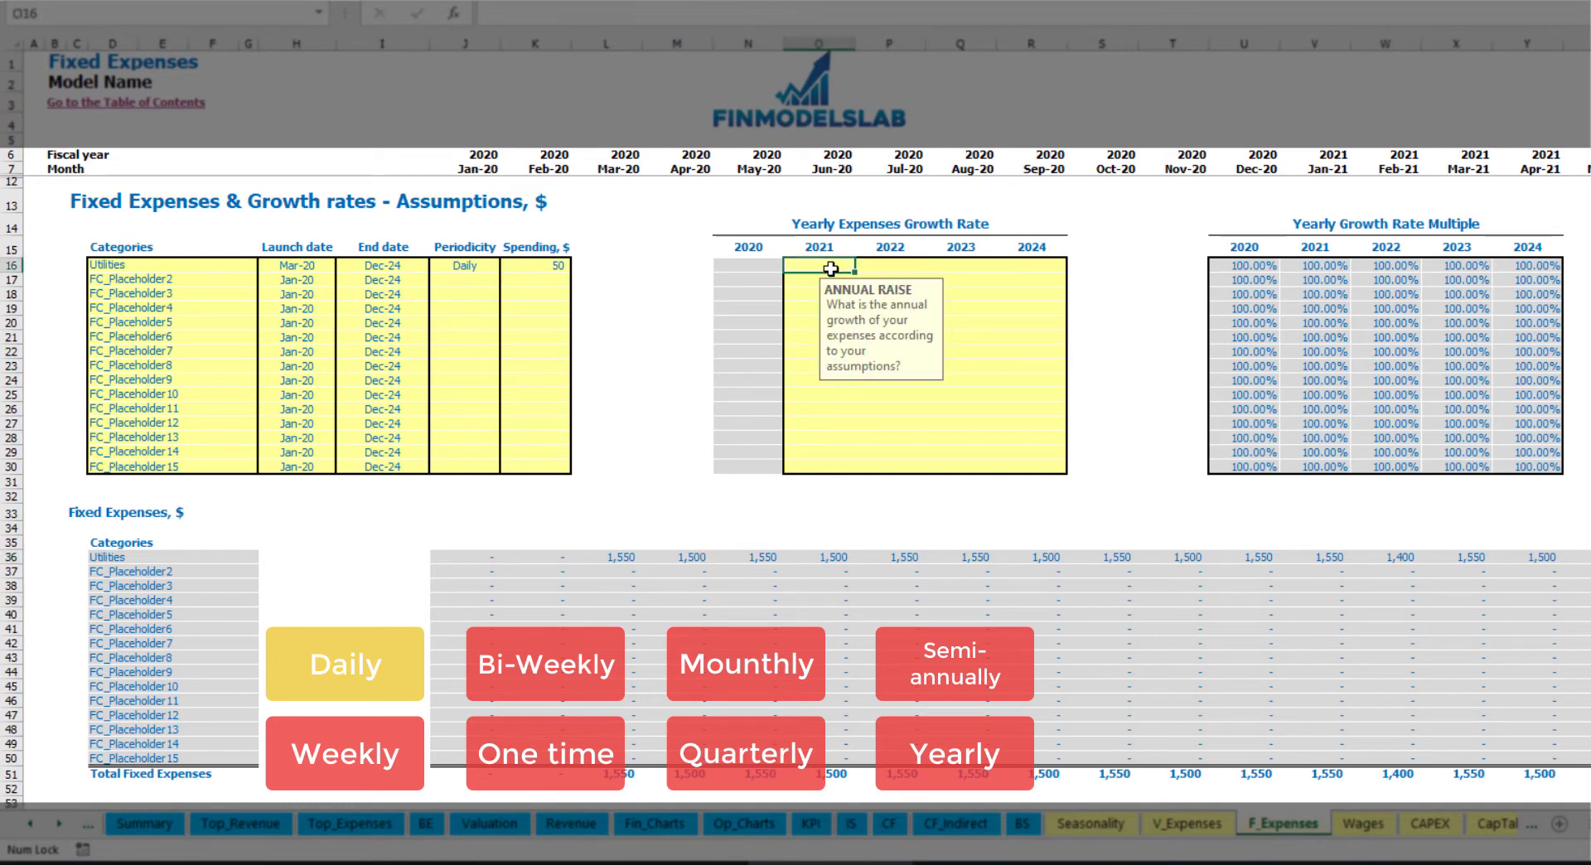
text(5)
key(ctrl+Return)
key(ctrl+c)
key(Right)
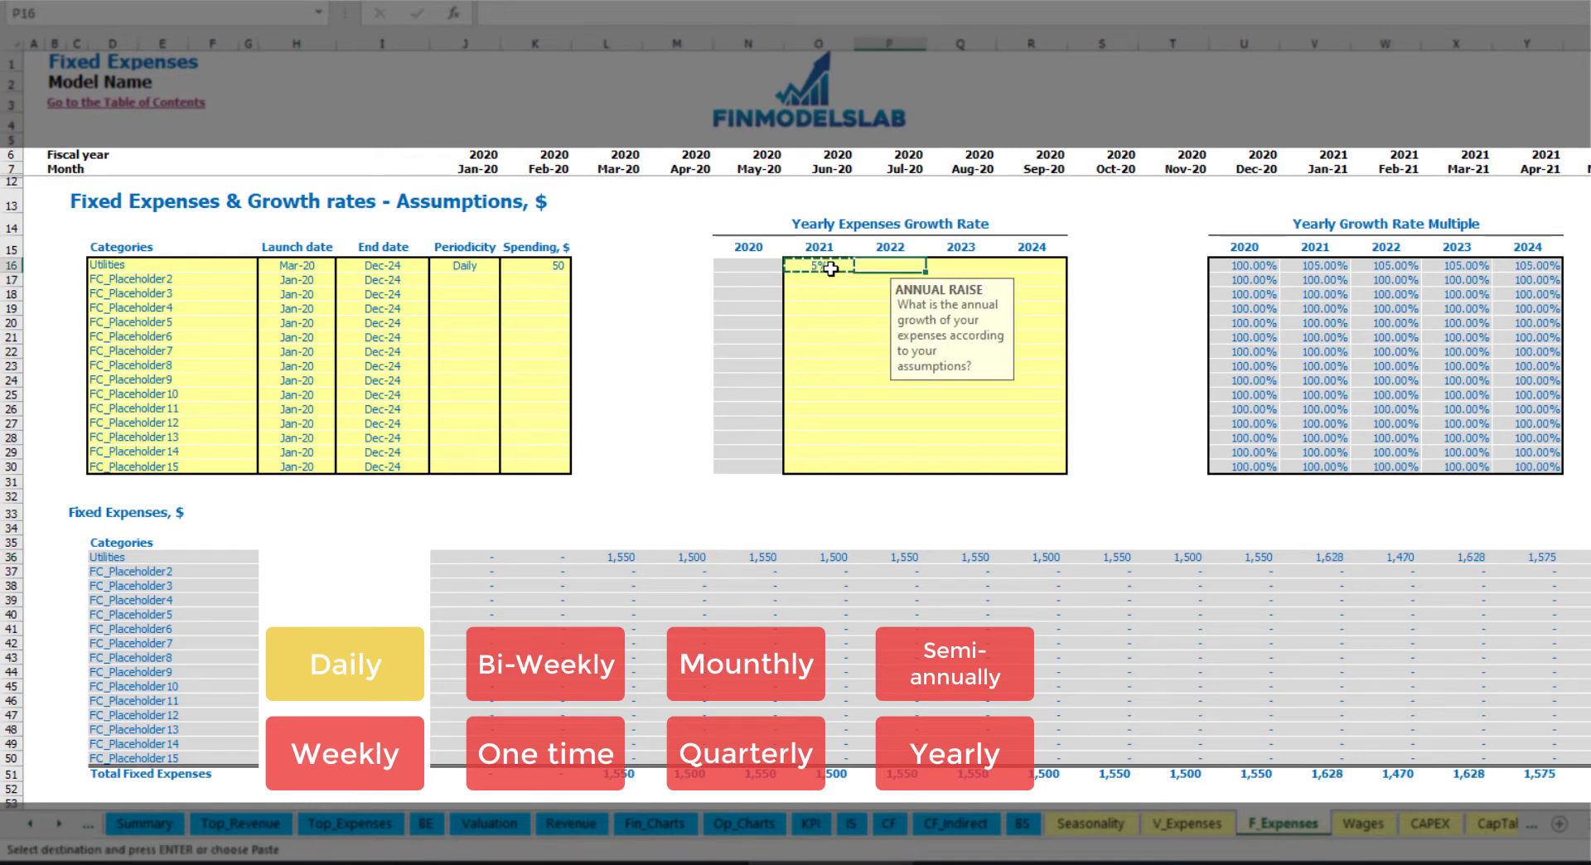
key(shift+Right)
key(shift+Right)
key(ctrl+v)
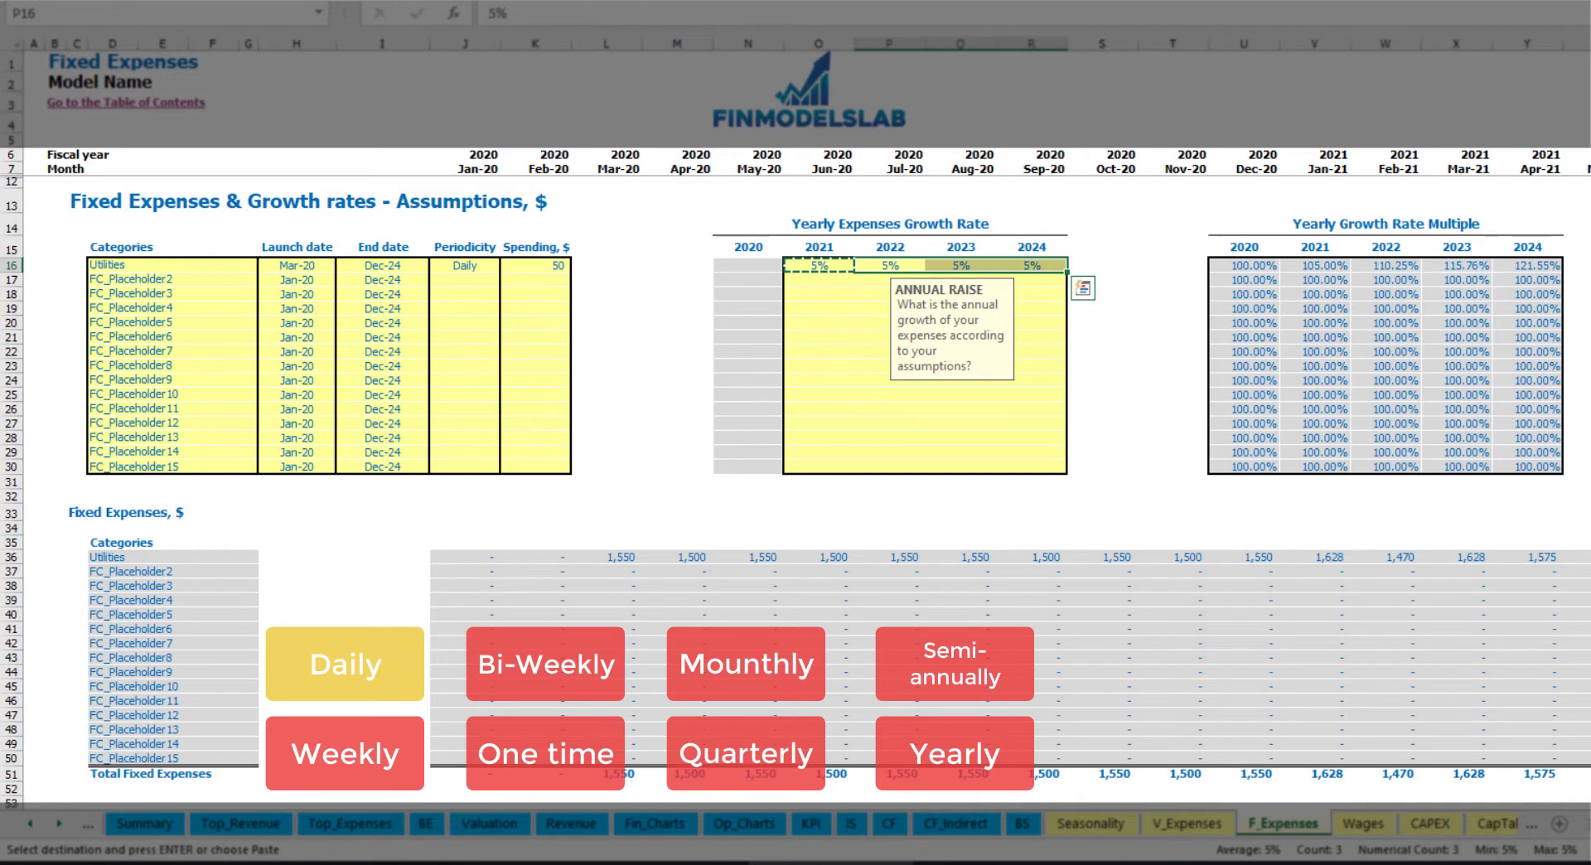
drag(820, 266, 1032, 265)
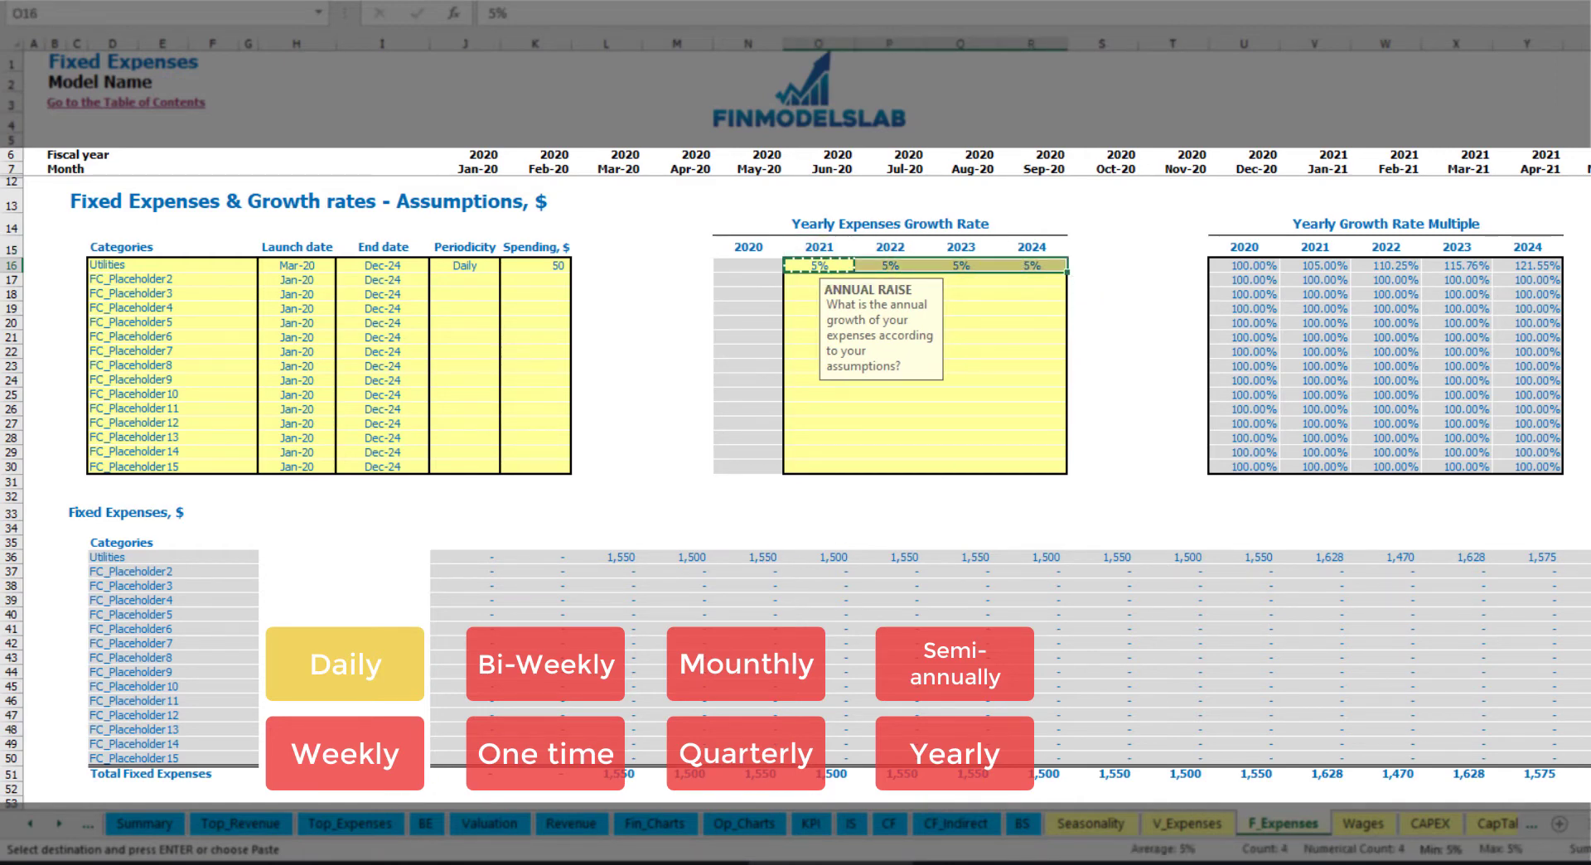
scroll(1489, 802, right, 10)
scroll(1490, 801, left, 15)
Rename the second fixed expense category to Advertising, with launch date Mar-20 and end date Aug-24
click(187, 277)
text(Advertising)
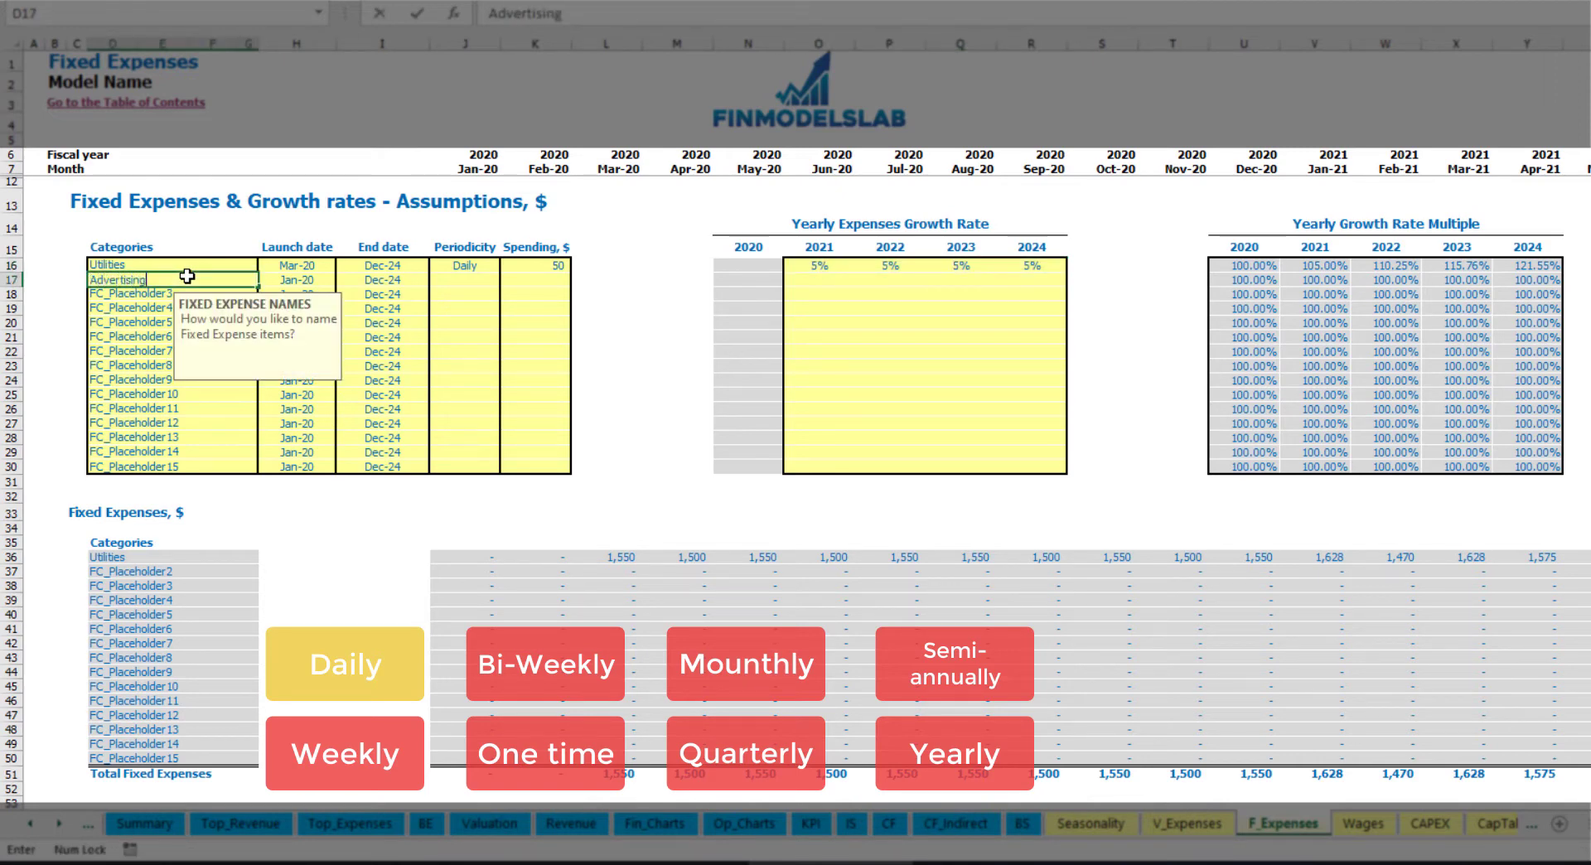
key(Return)
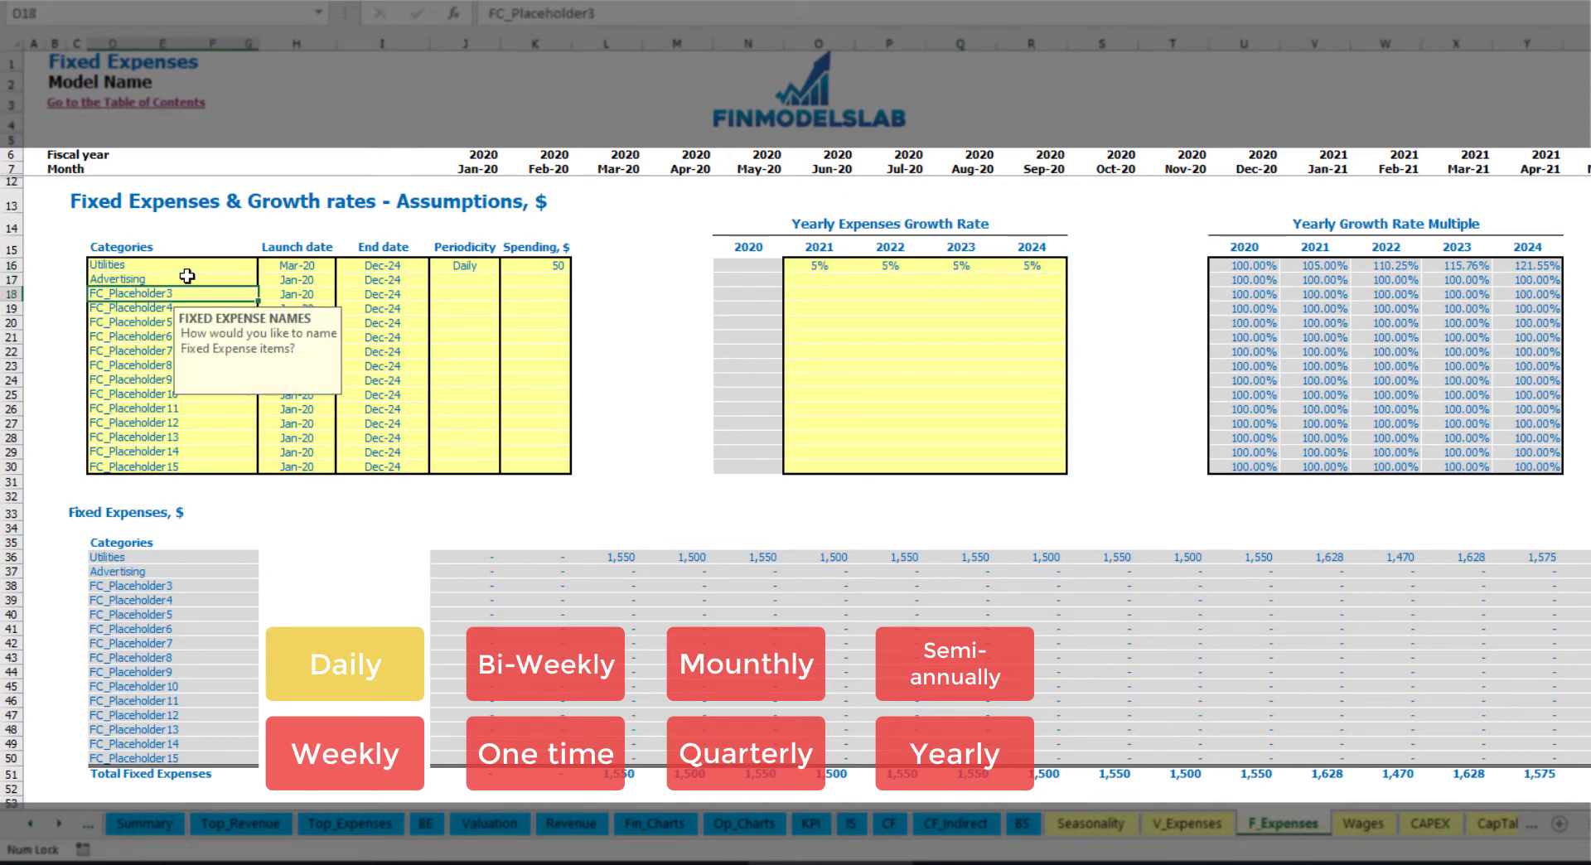
click(297, 280)
click(342, 280)
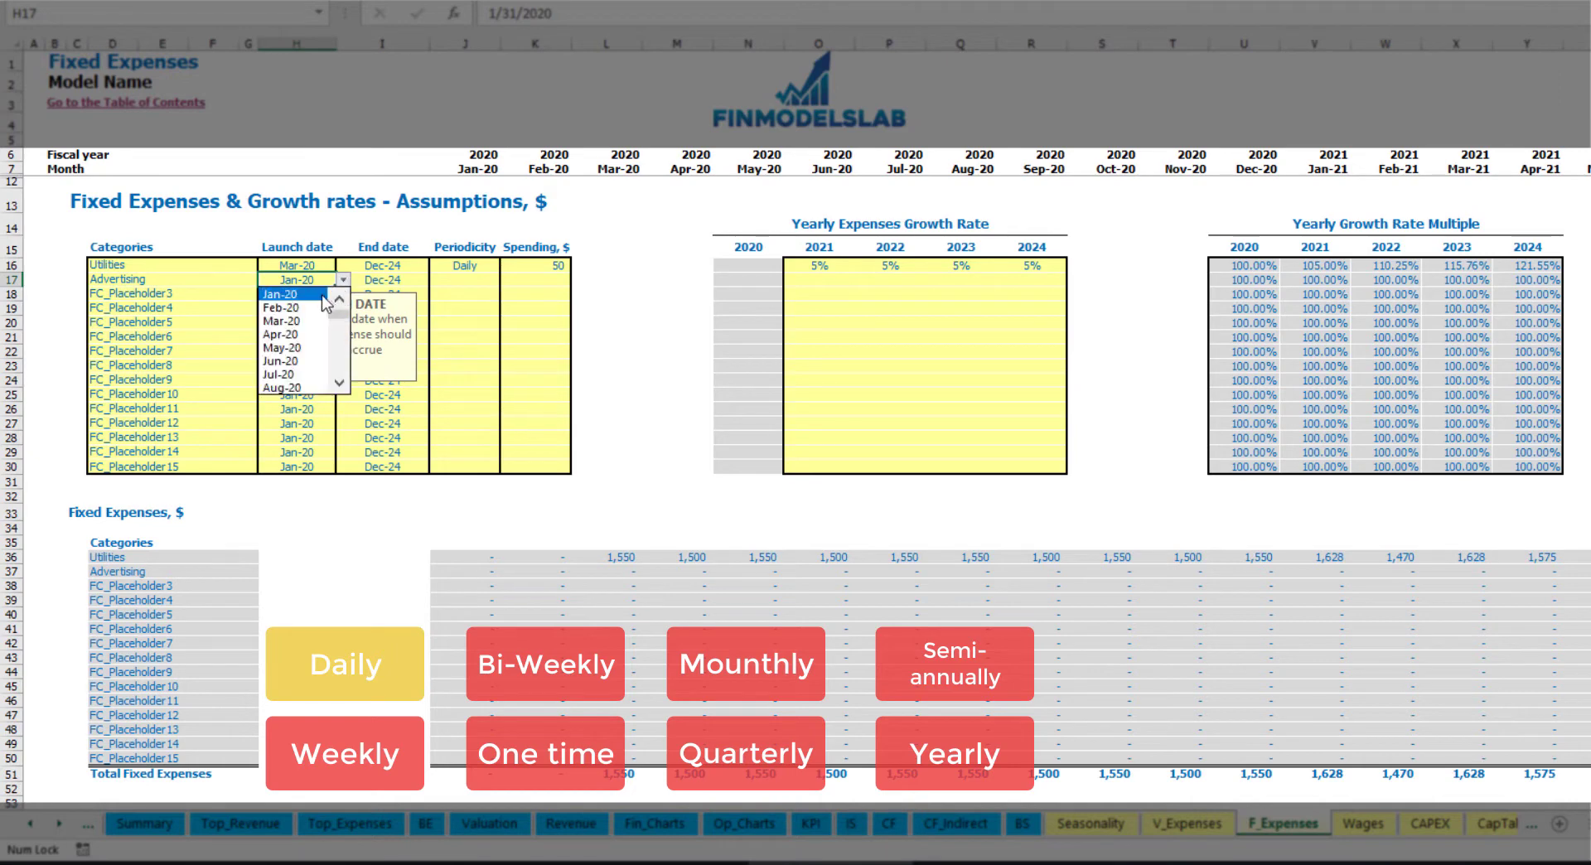
click(298, 320)
click(383, 280)
click(437, 280)
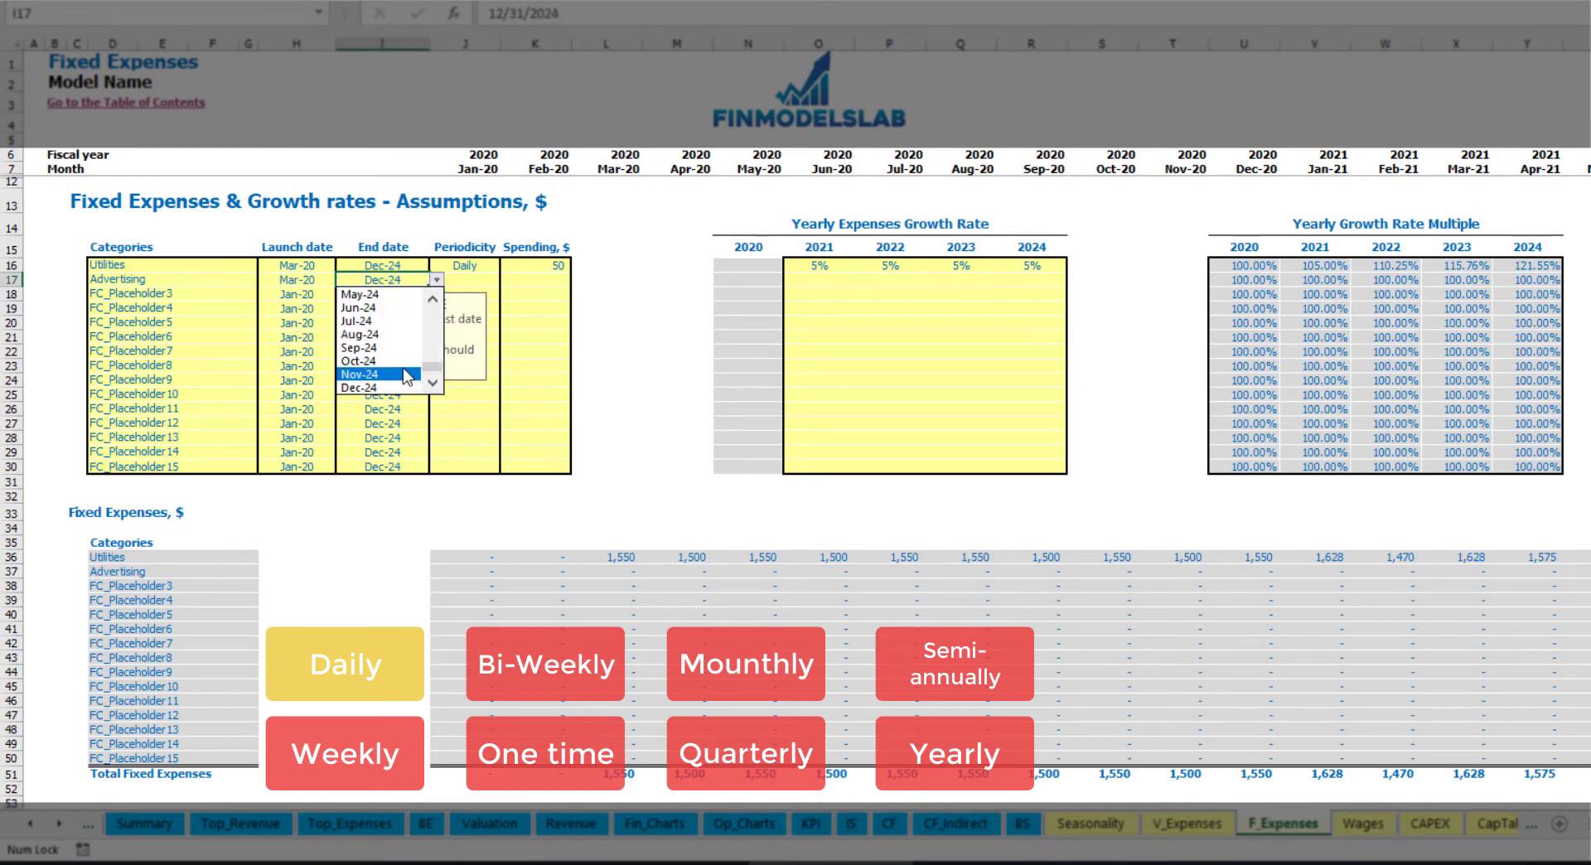
click(387, 334)
Set the Advertising periodicity to Weekly and its spending to $100
click(464, 279)
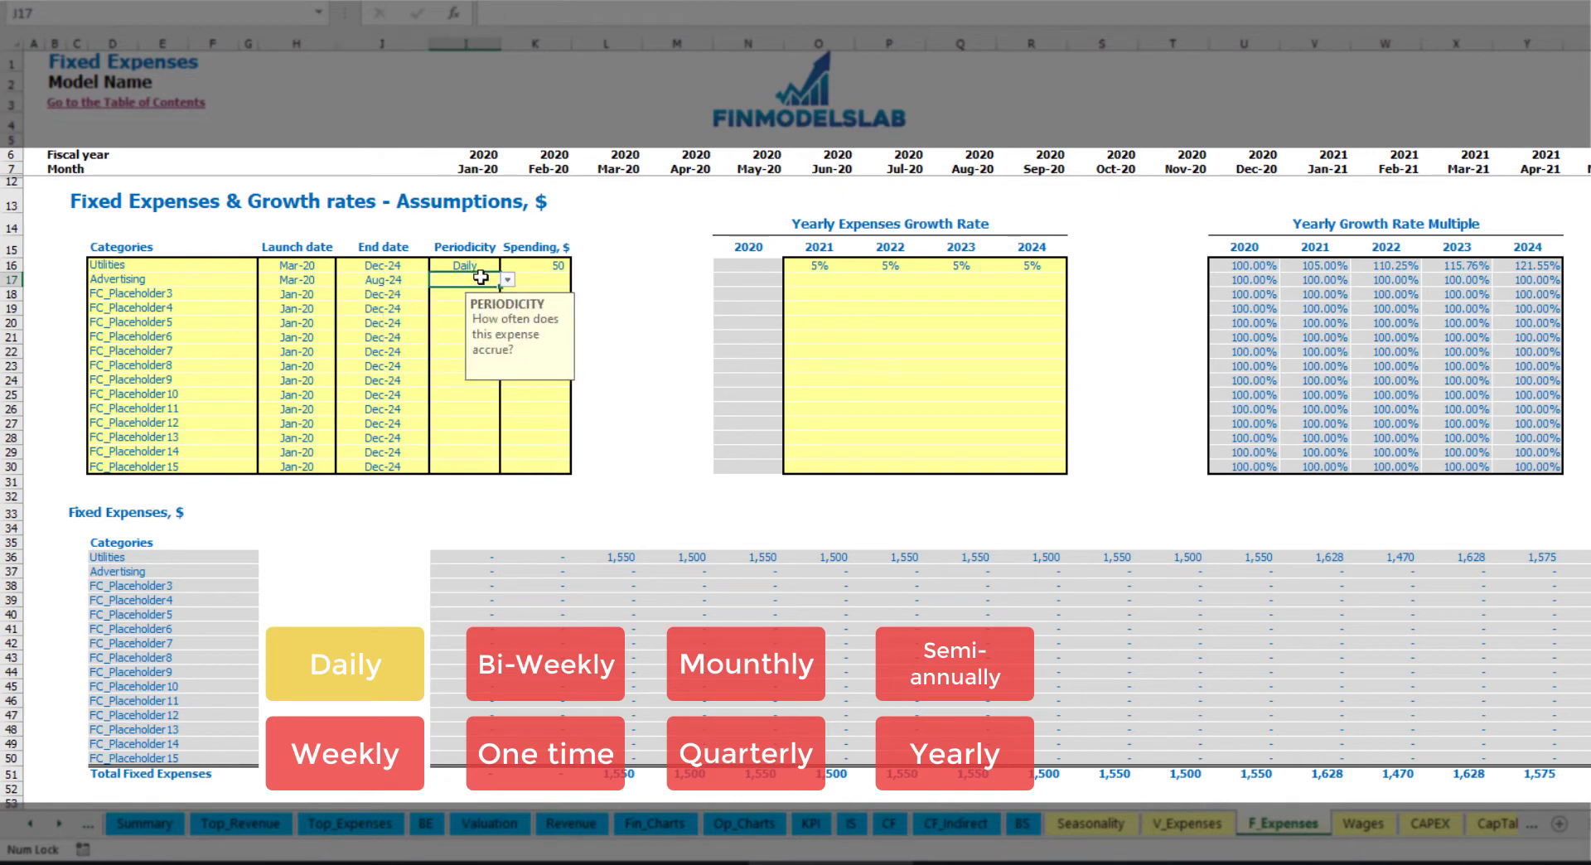
click(507, 280)
click(478, 321)
click(530, 284)
text(10)
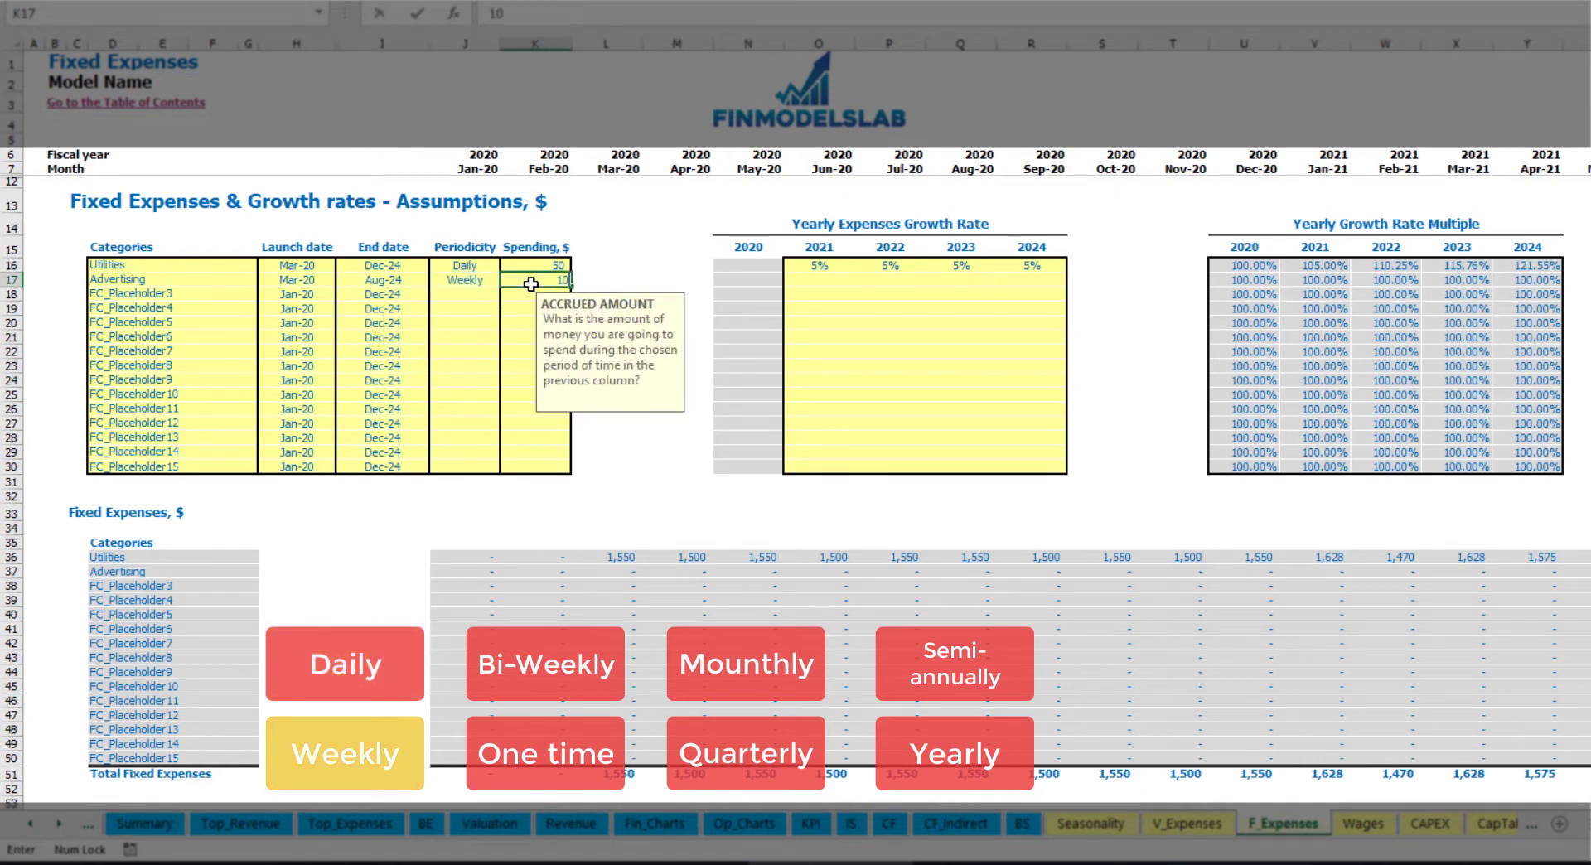
text(0)
key(Return)
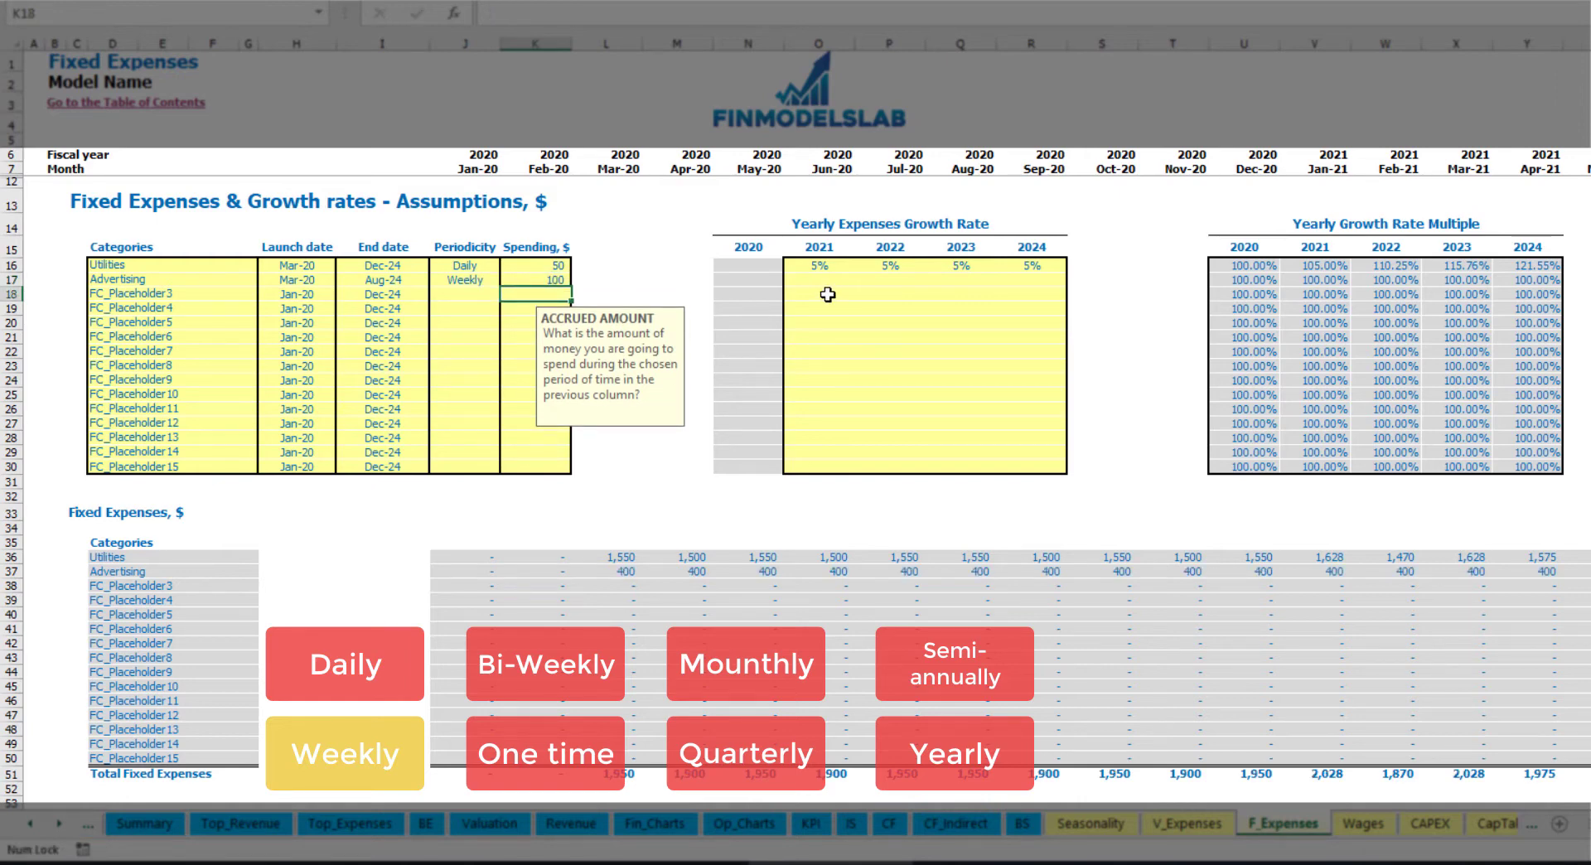
Trace the monthly Advertising expense from Mar-20 to its Aug-24 end date in the Fixed Expenses section
click(629, 572)
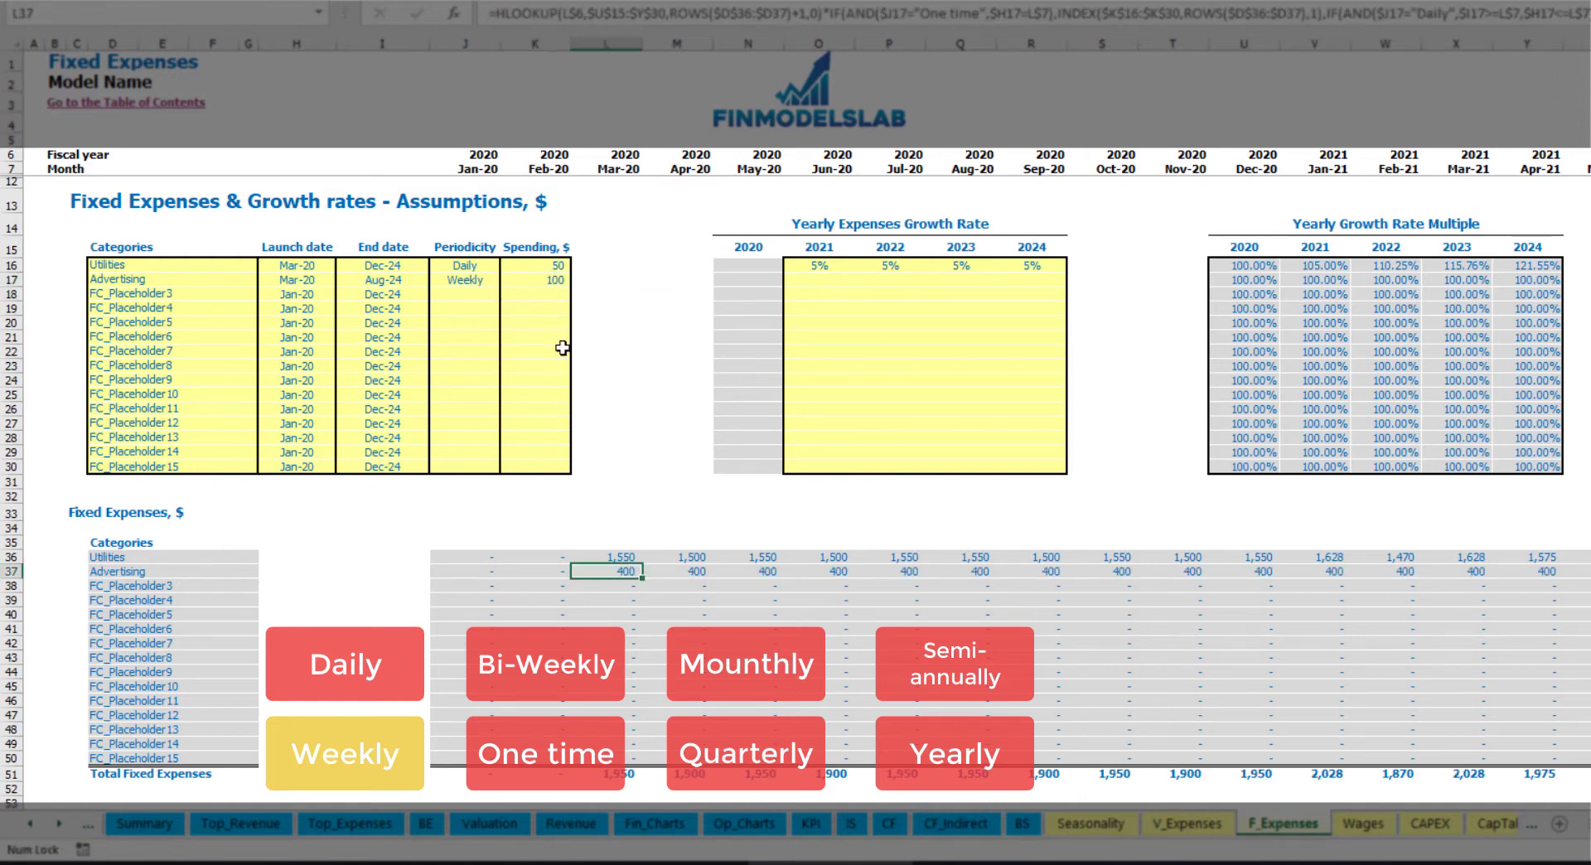
scroll(1531, 239, right, 3)
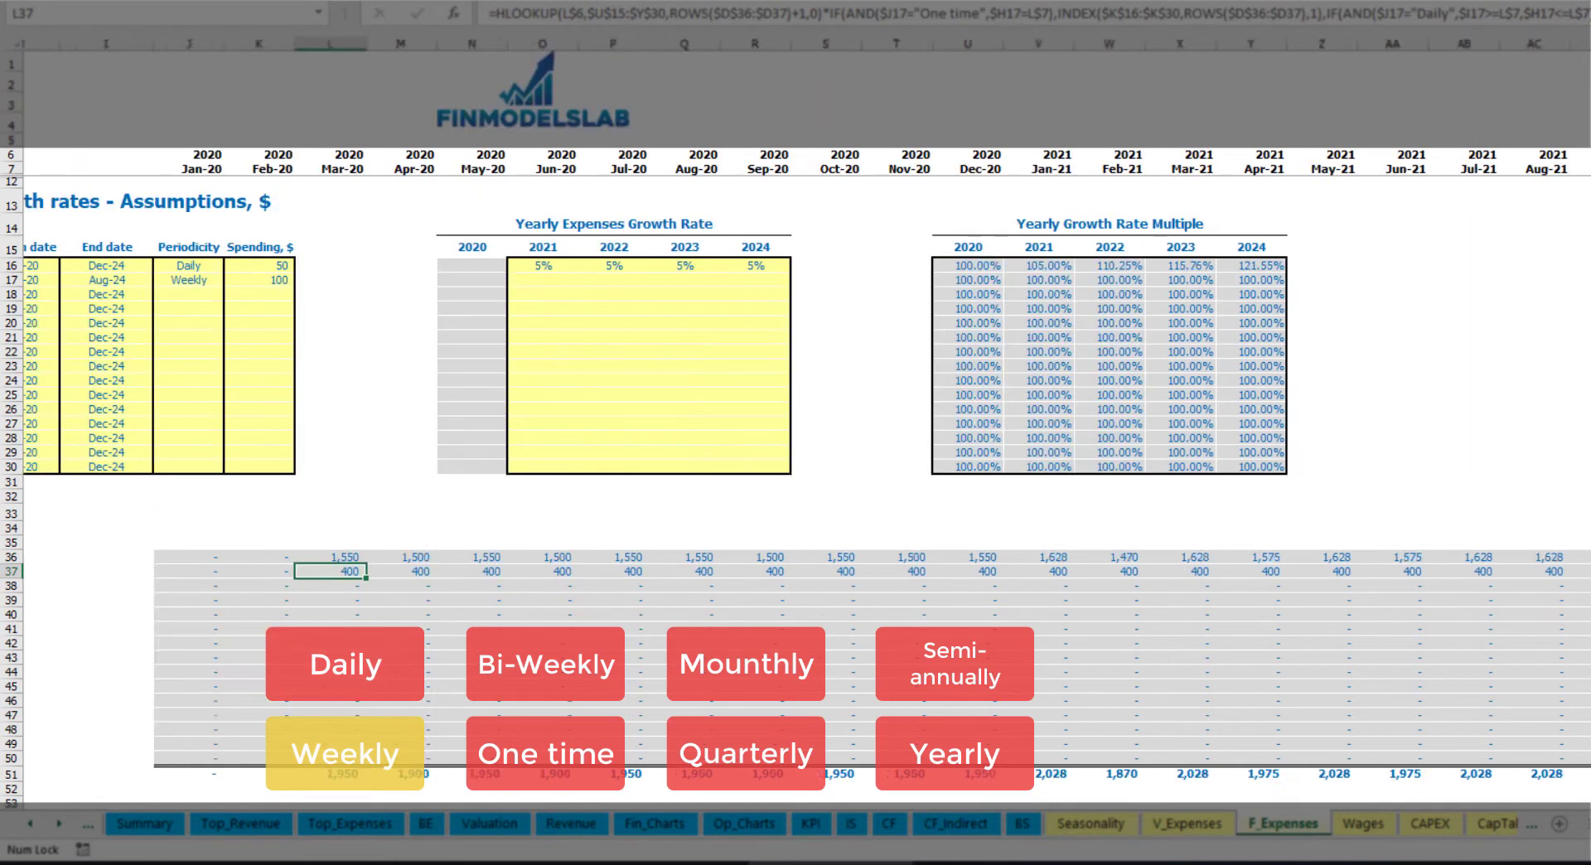
scroll(796, 373, right, 12)
click(1585, 65)
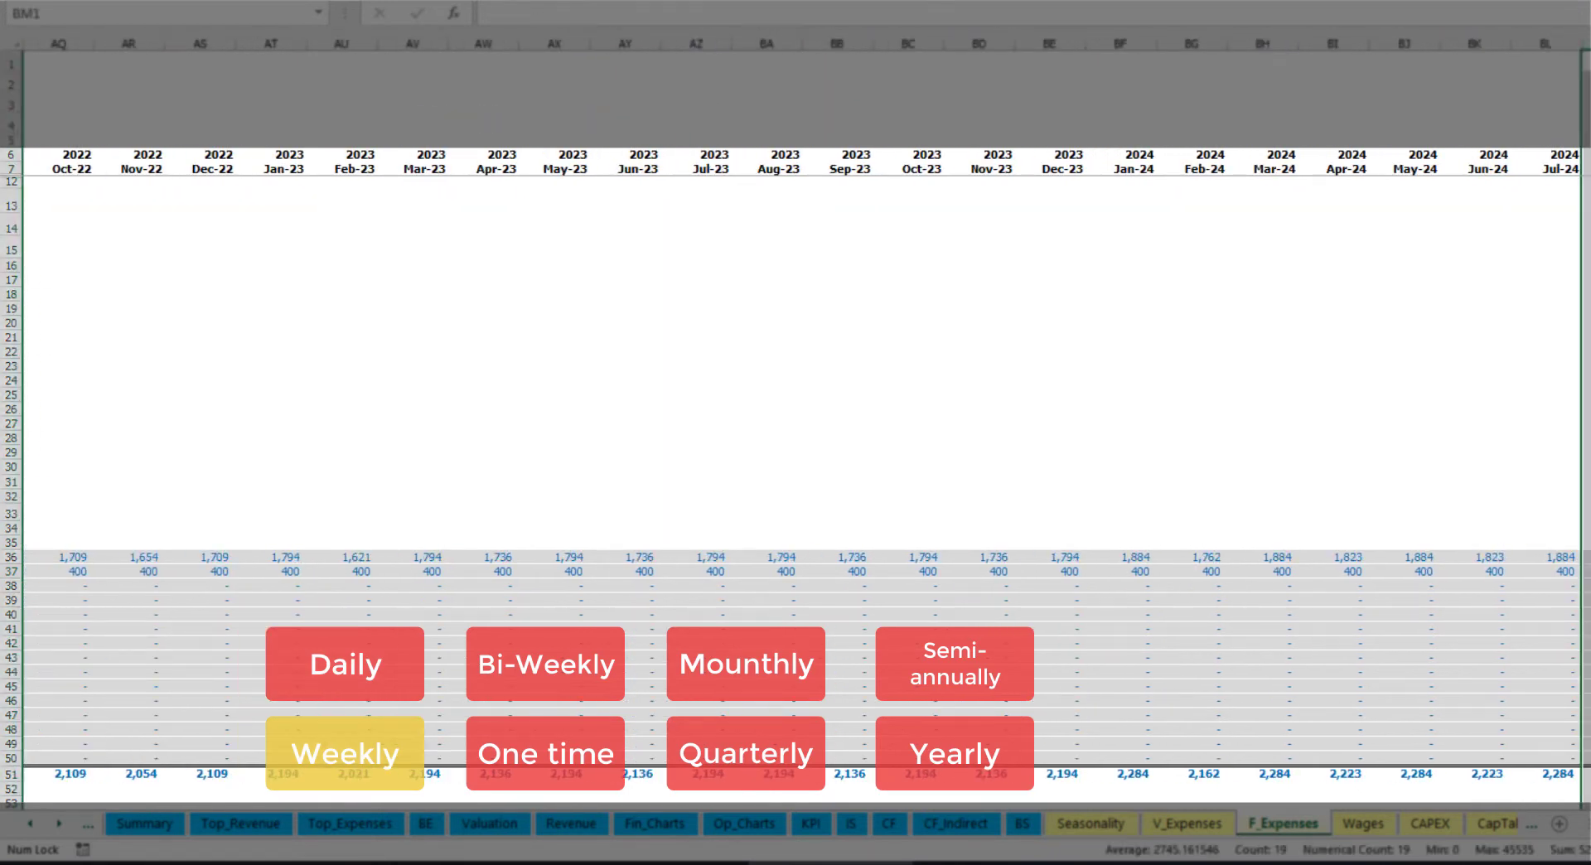
click(1584, 571)
scroll(796, 373, left, 12)
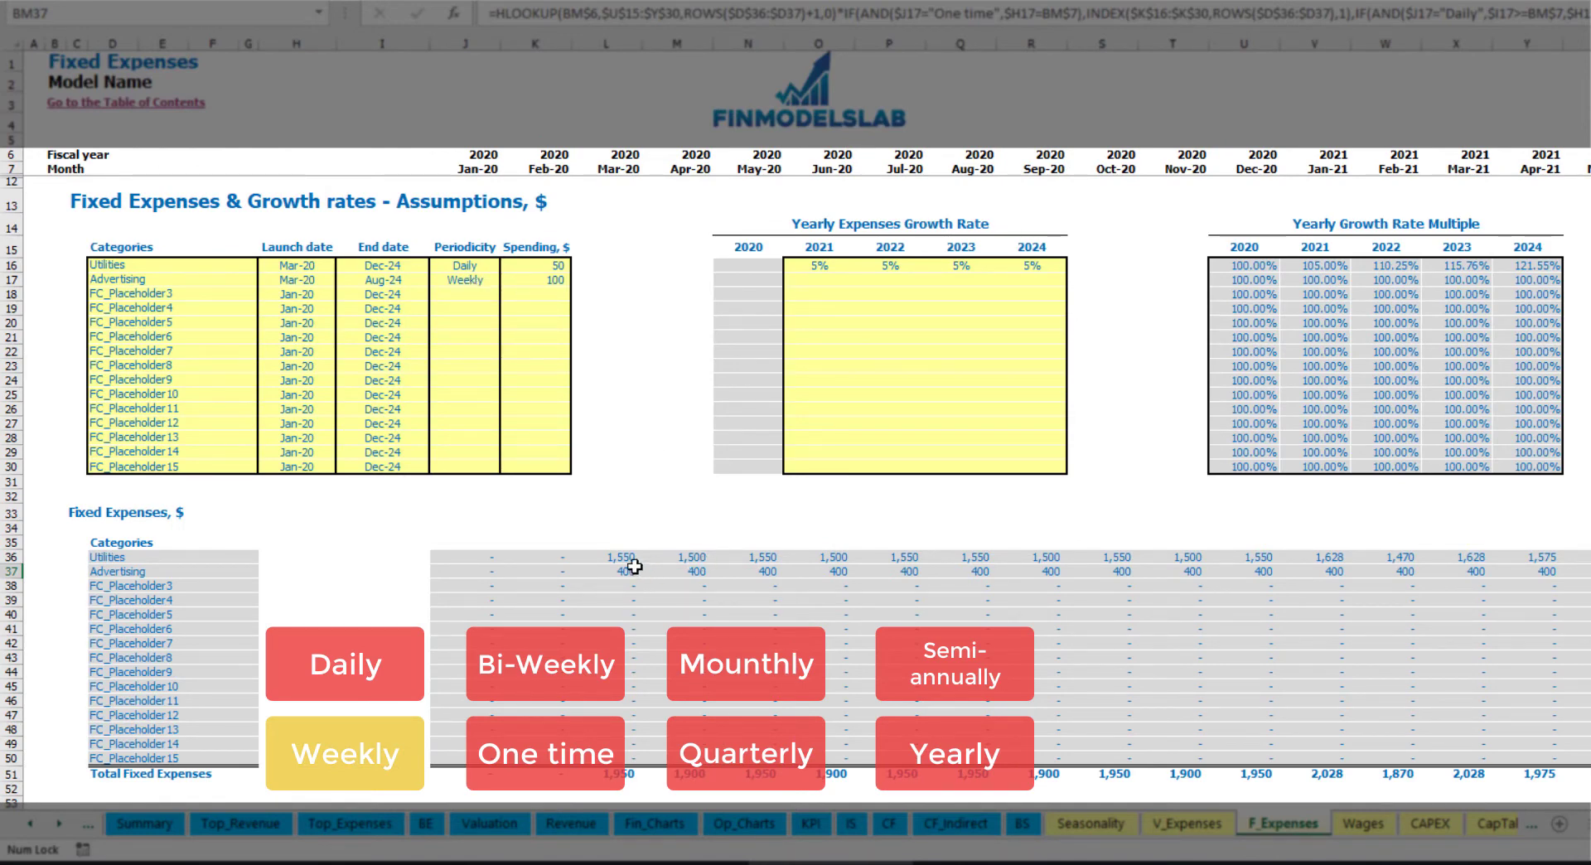
Change the Advertising periodicity to Bi-Weekly and its spending to $500
click(474, 281)
click(507, 280)
click(485, 336)
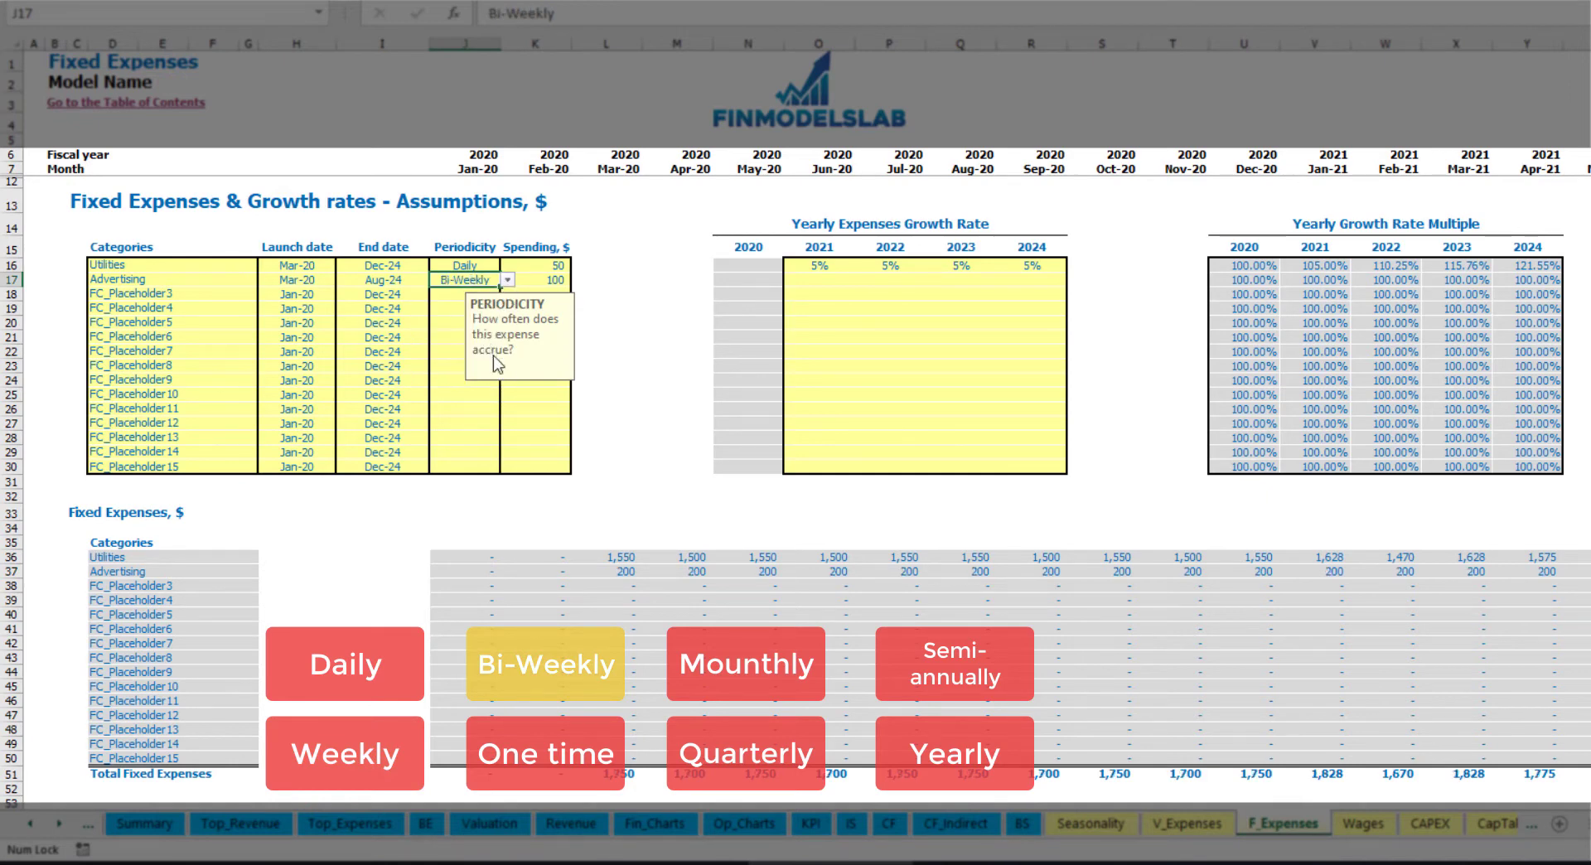
click(533, 282)
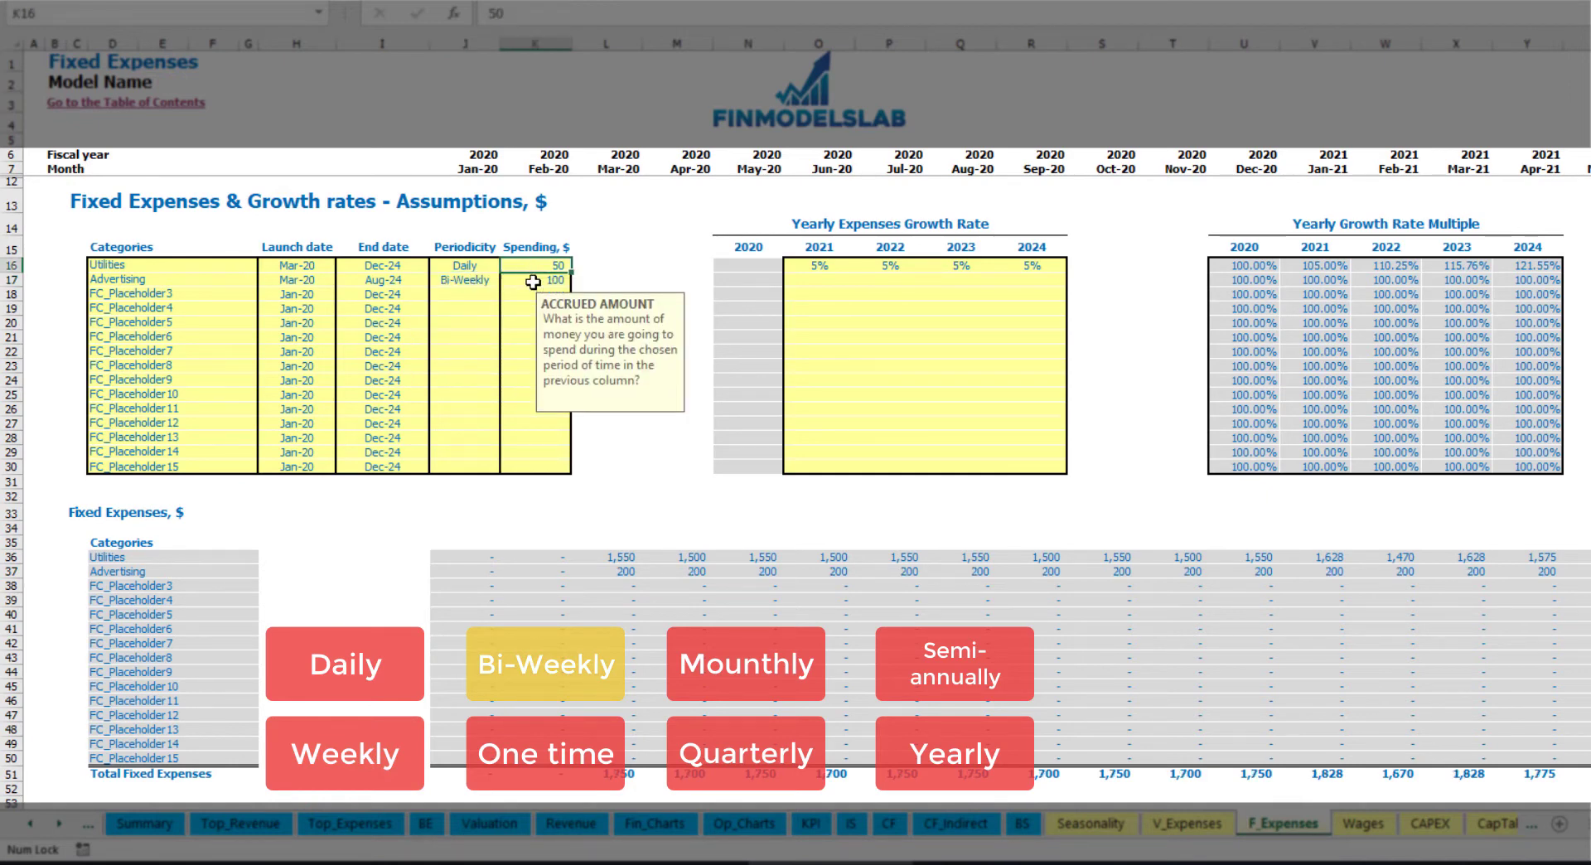
text(50)
key(Return)
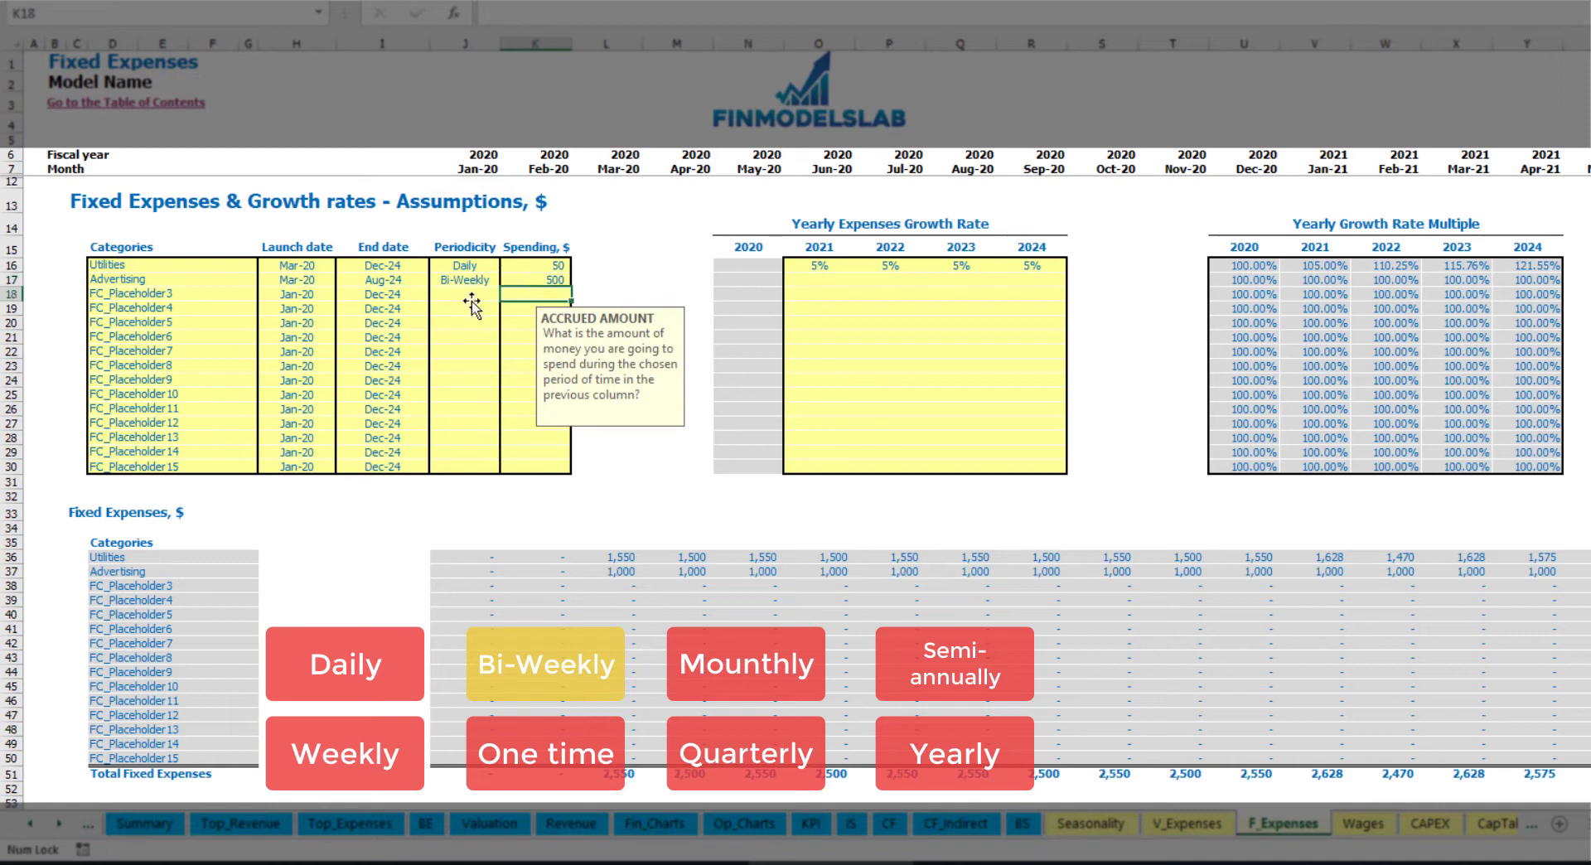
Change the Advertising launch date to Jul-20
click(309, 272)
click(322, 280)
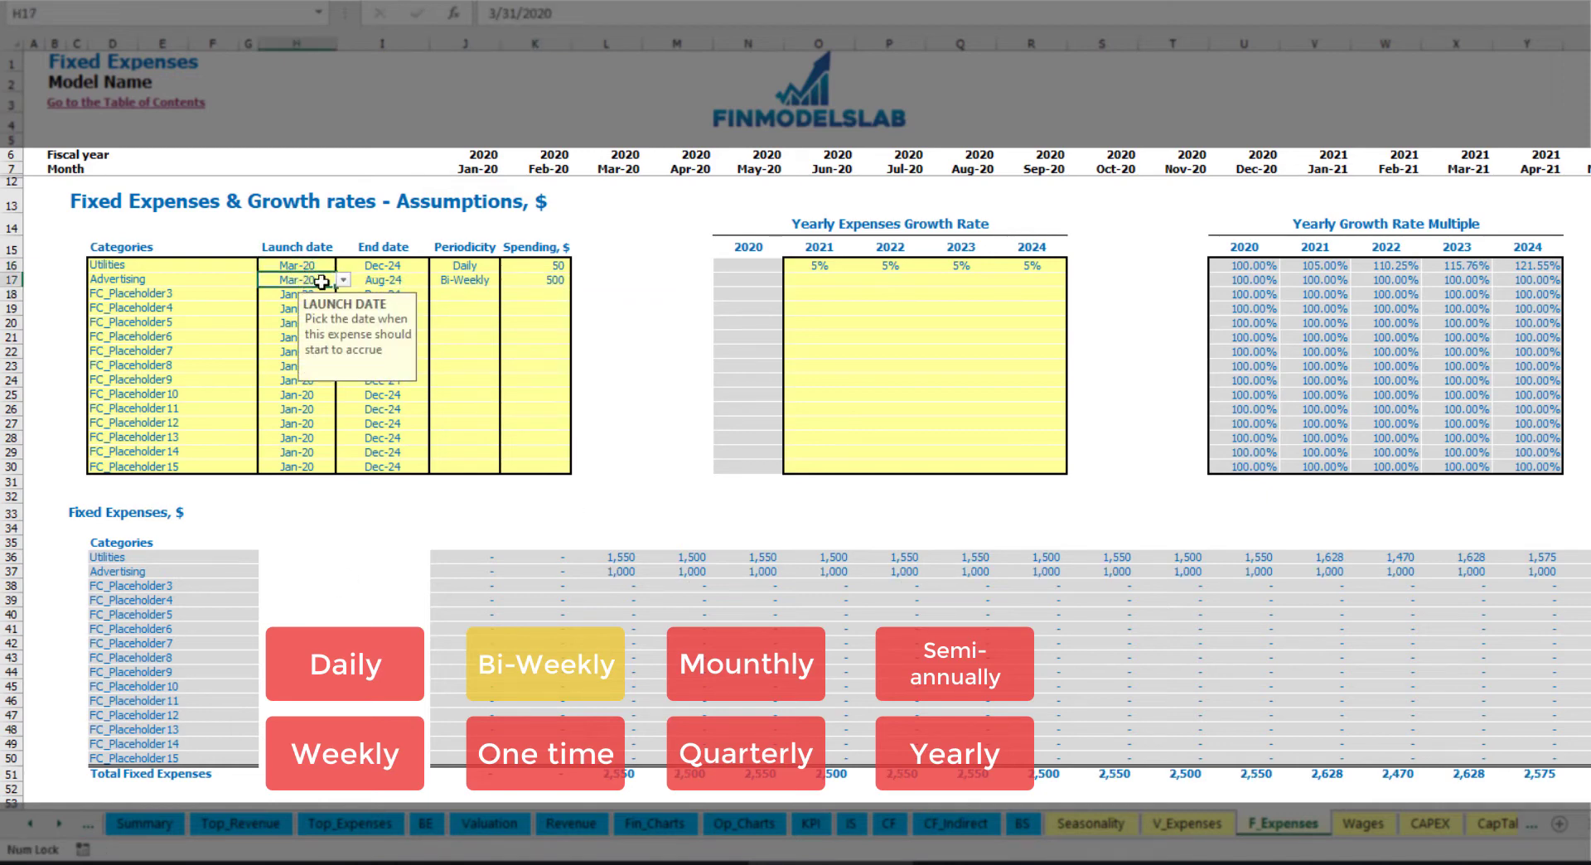
click(340, 282)
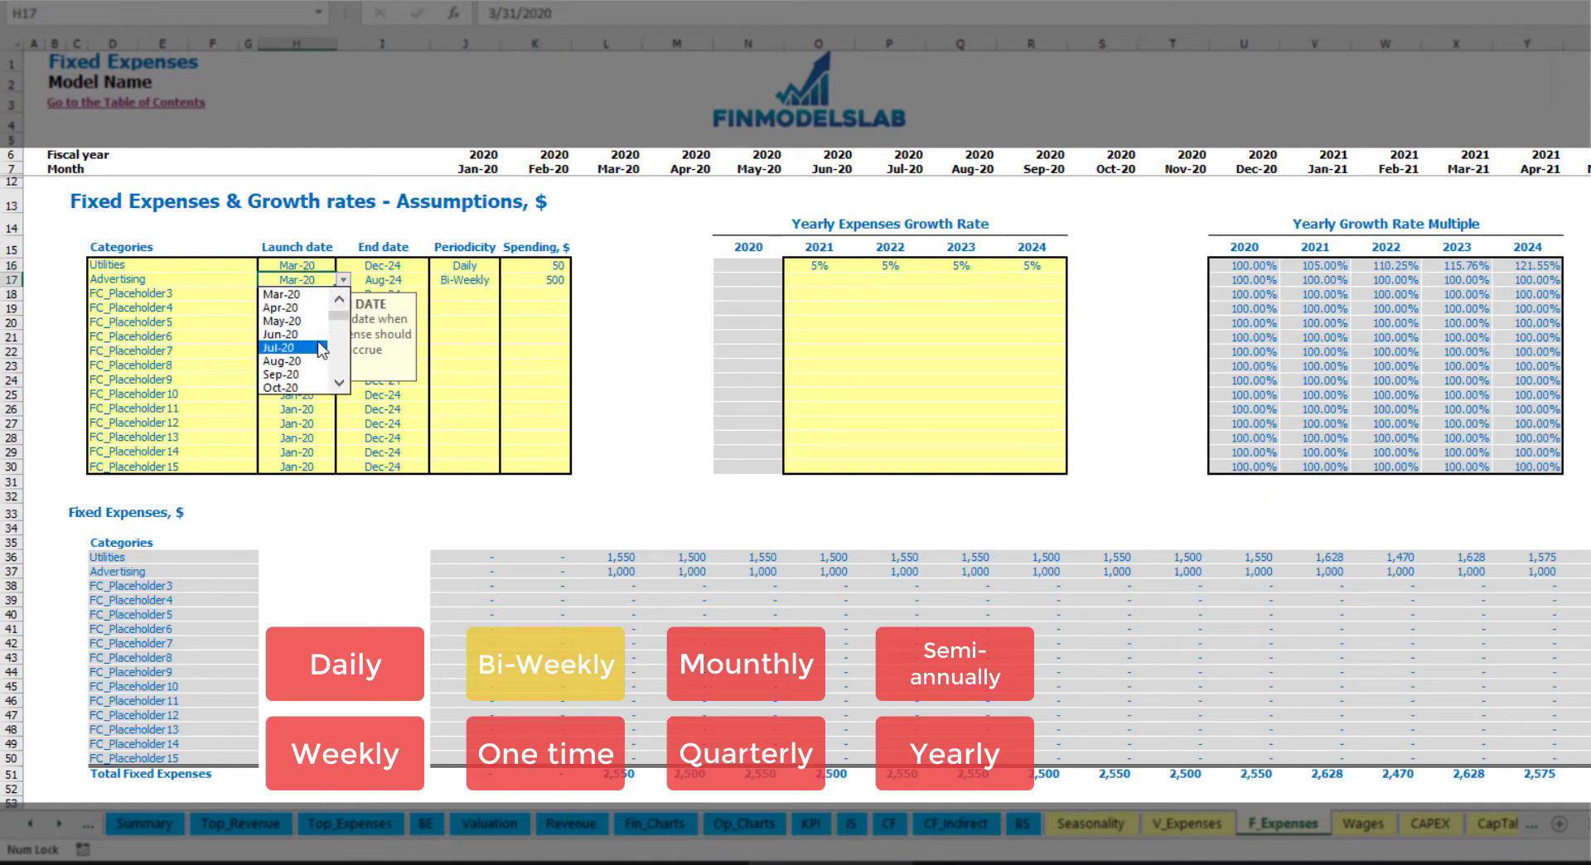
click(315, 374)
Trace the monthly Advertising expense across the Fixed Expenses section, starting from its Jul-20 launch month
click(910, 574)
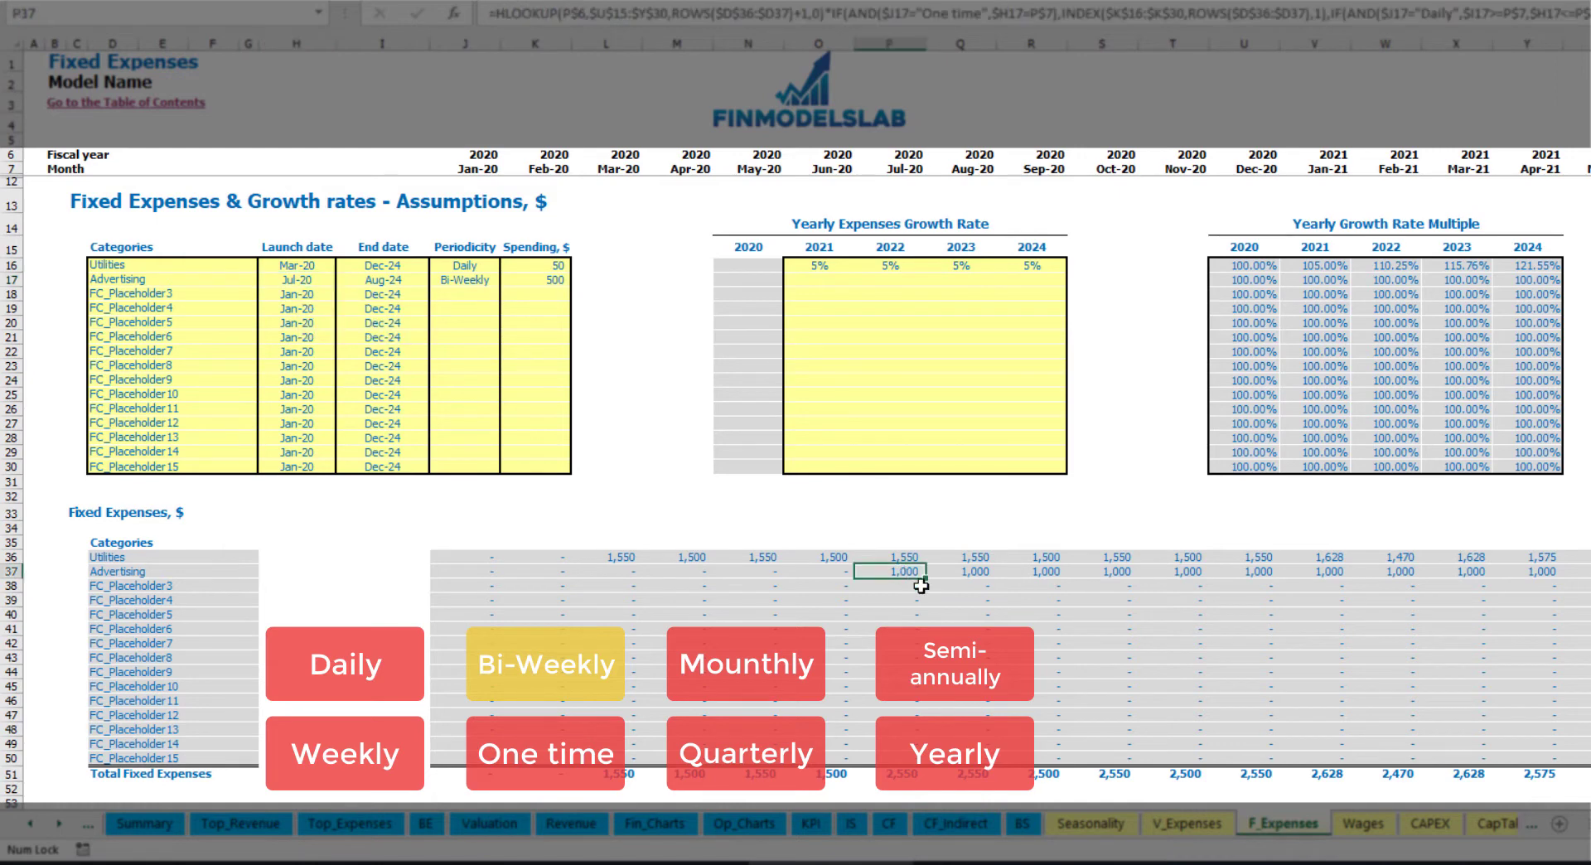
key(Right)
key(Right)
key(Right)
key(Right)
key(Right)
key(Right)
key(Right)
key(Right)
key(Right)
key(Right)
key(Right)
key(Right)
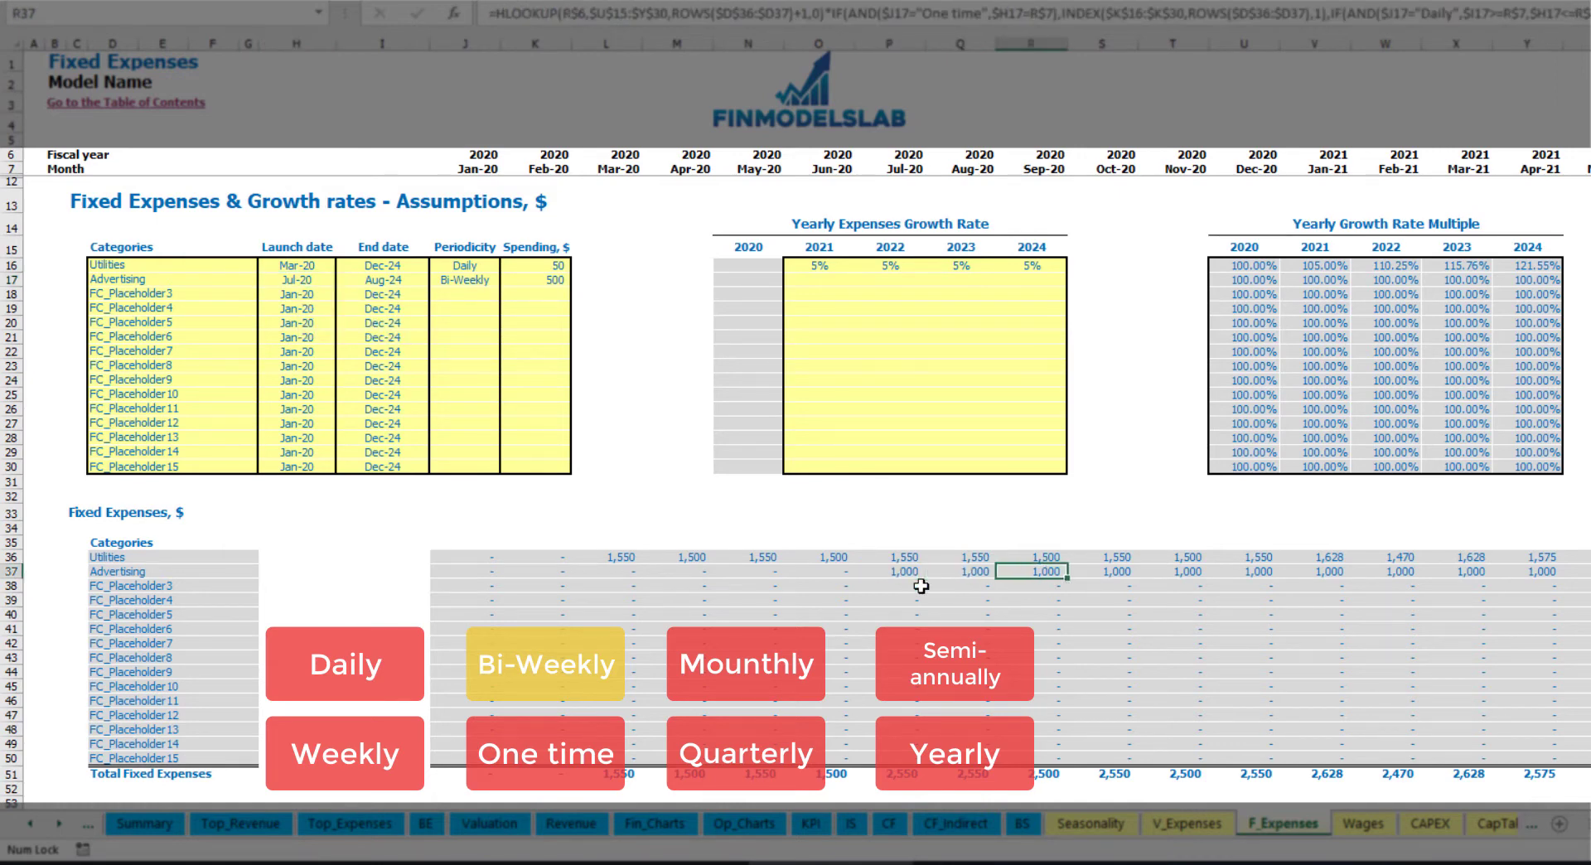
key(Right)
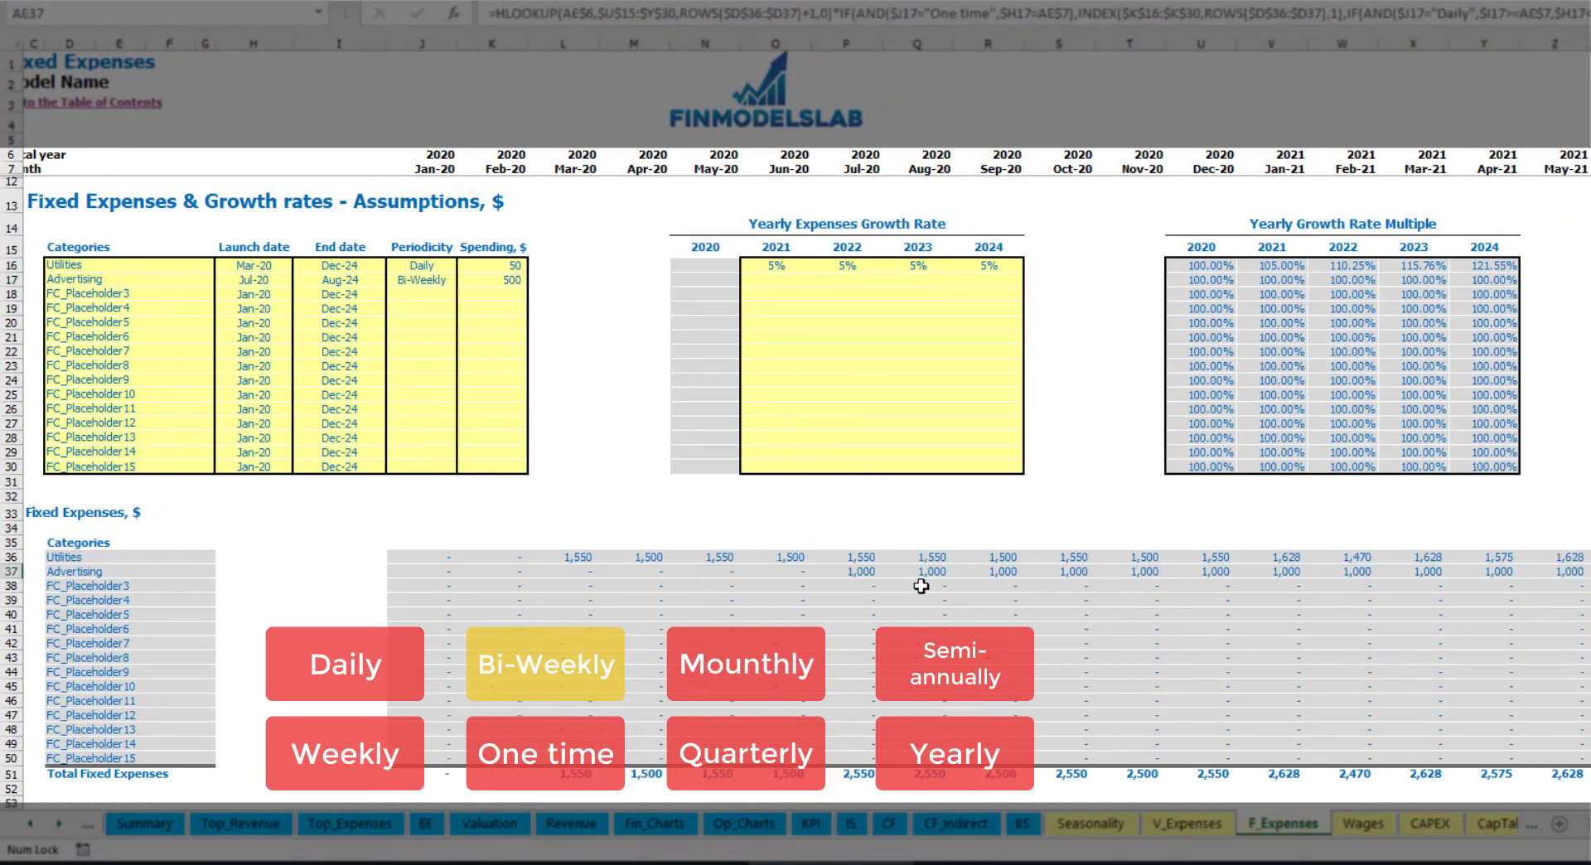
key(ctrl+Left)
key(ctrl+Left)
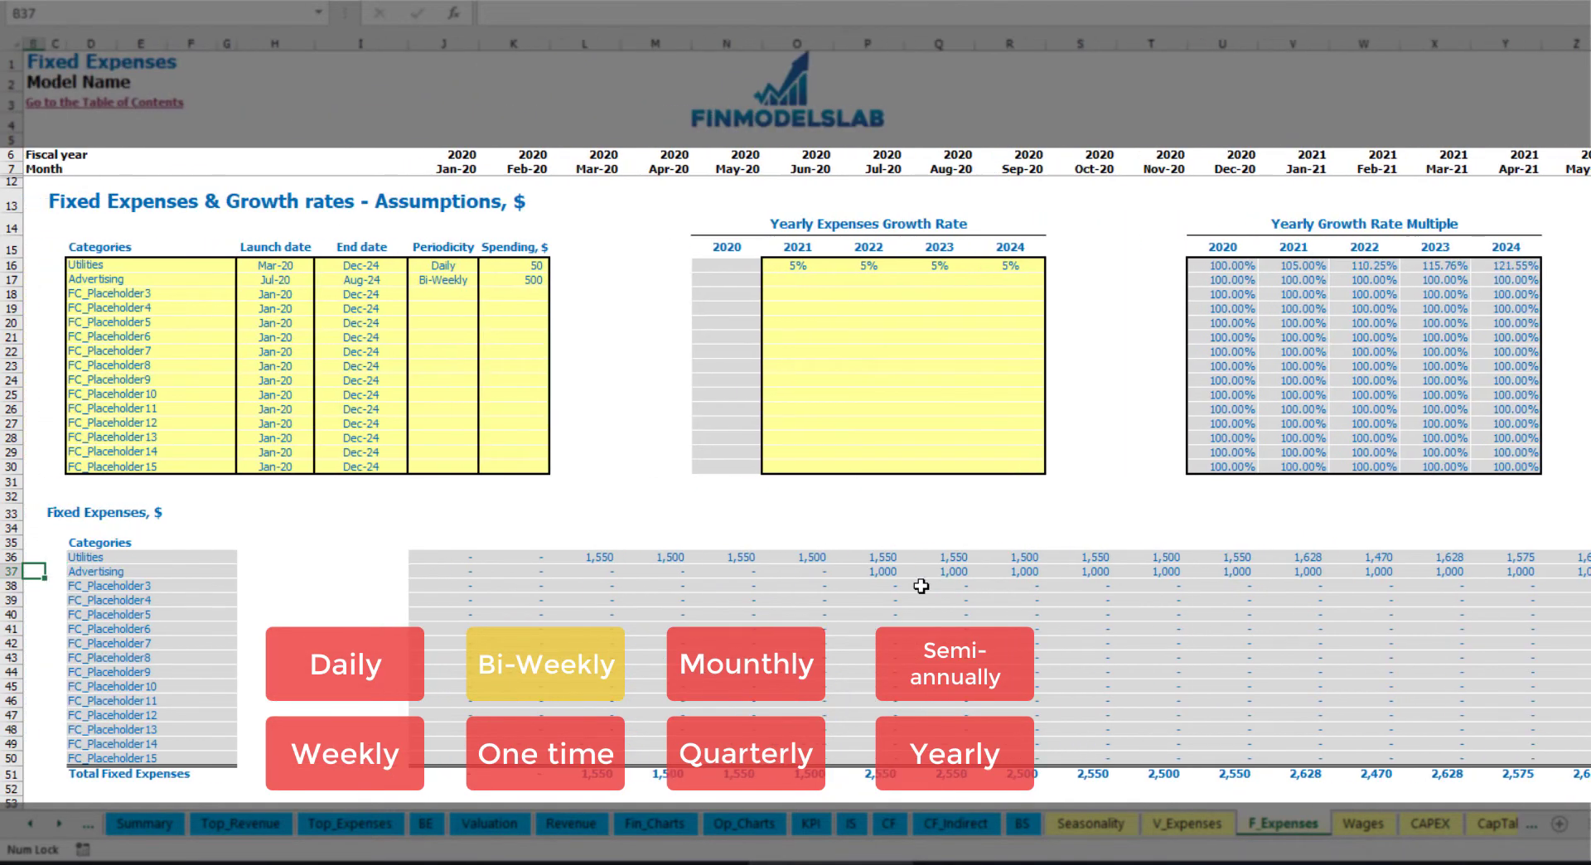
click(870, 573)
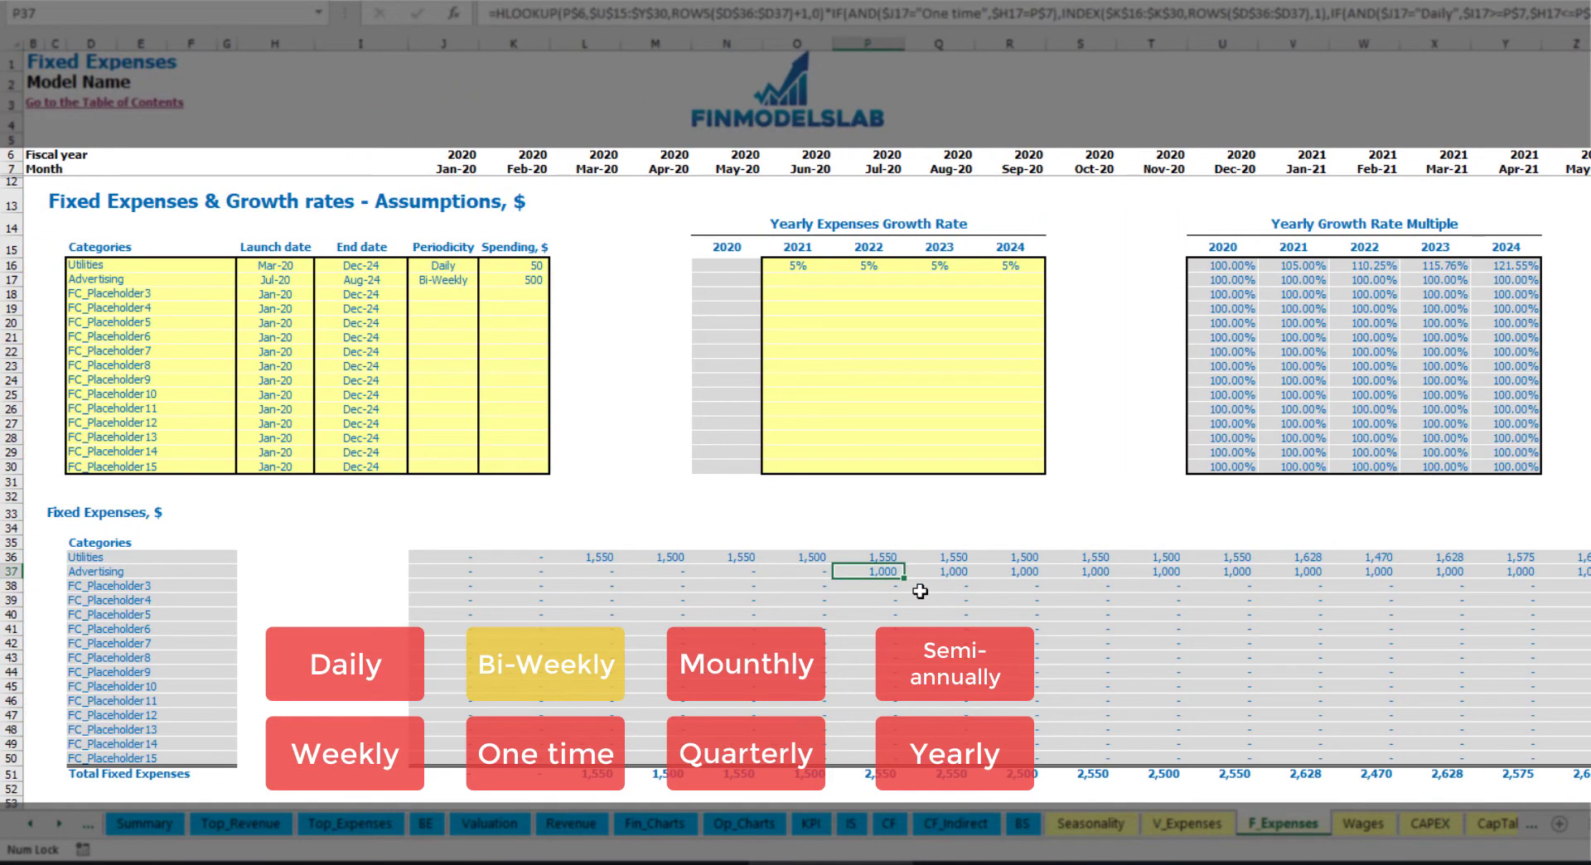
Set the Advertising yearly expenses growth rate to 3% for each year from 2021 to 2024
click(798, 280)
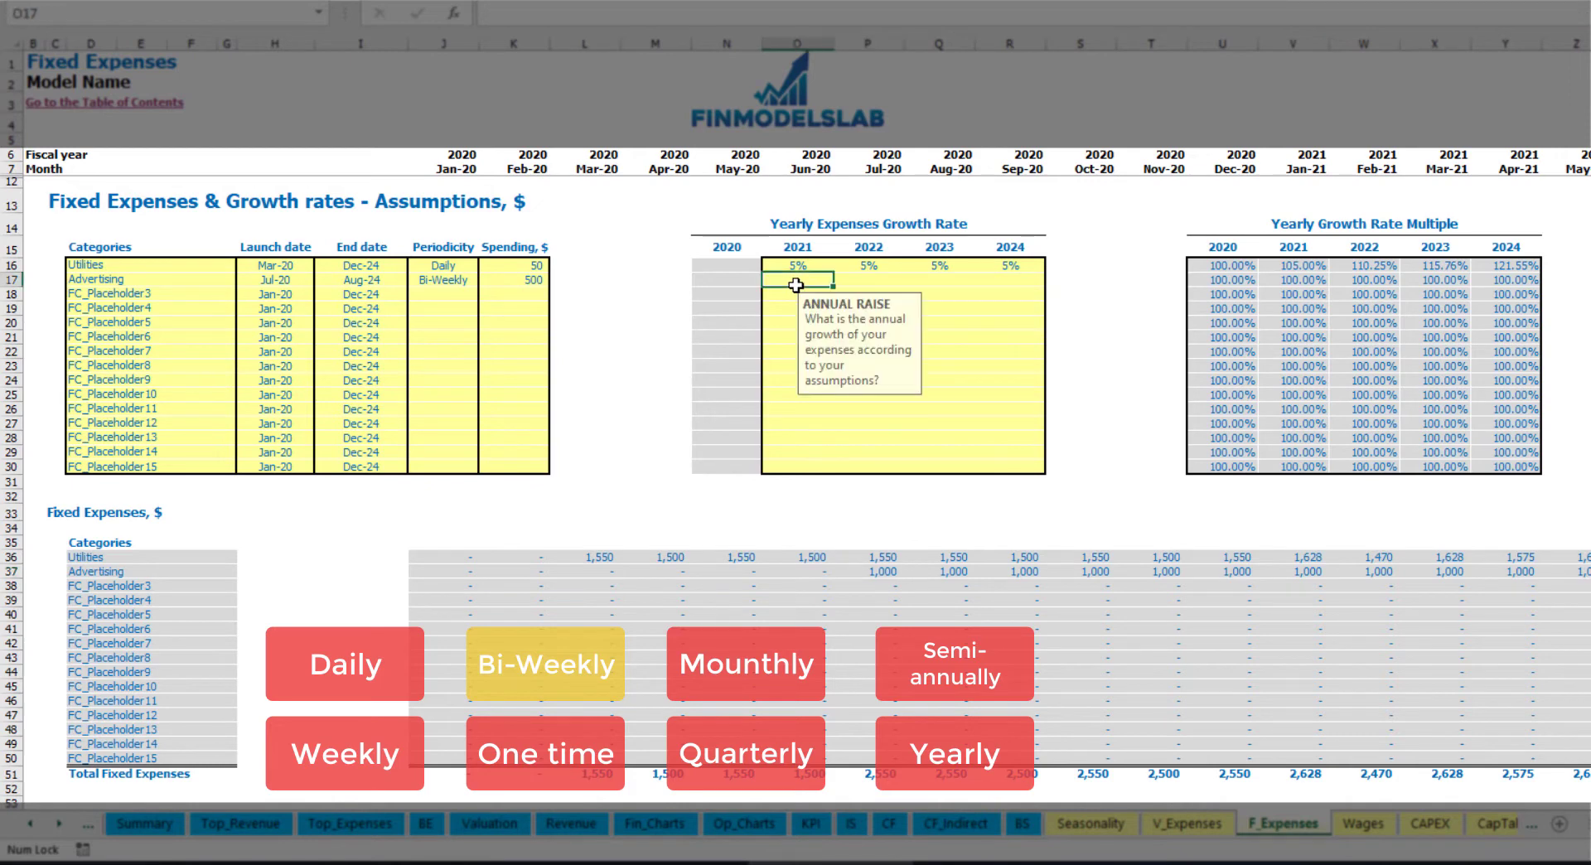
text(3%)
key(Return)
click(797, 281)
key(ctrl+c)
drag(868, 280, 1009, 280)
key(ctrl+v)
Examine how the growth rate affects monthly Advertising expenses from Jan-21 through 2024, and check its end date
click(1569, 572)
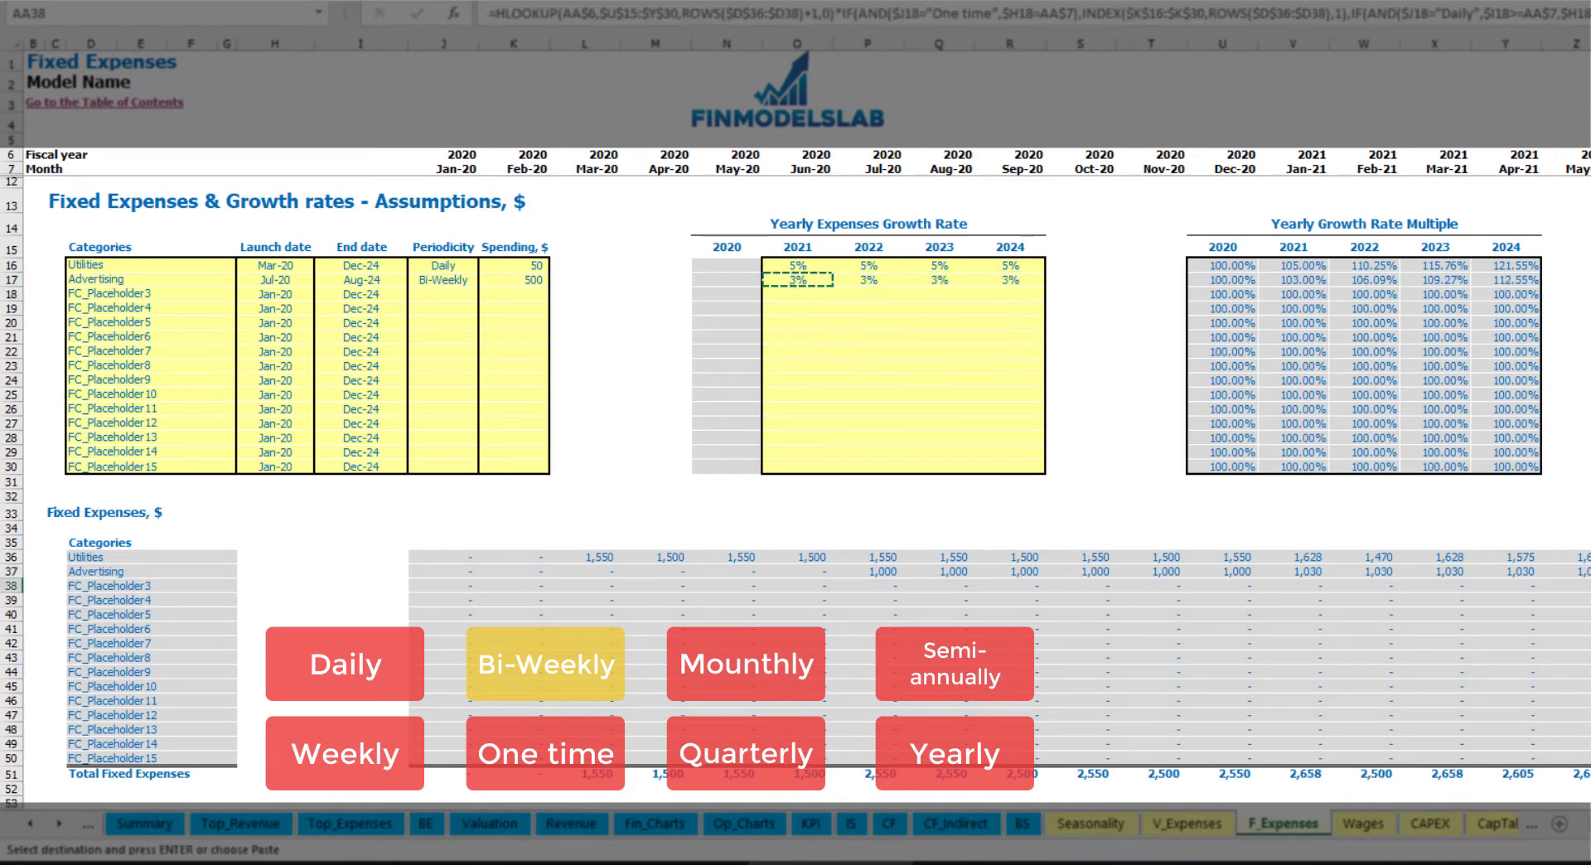
click(1517, 572)
click(1331, 571)
click(1326, 572)
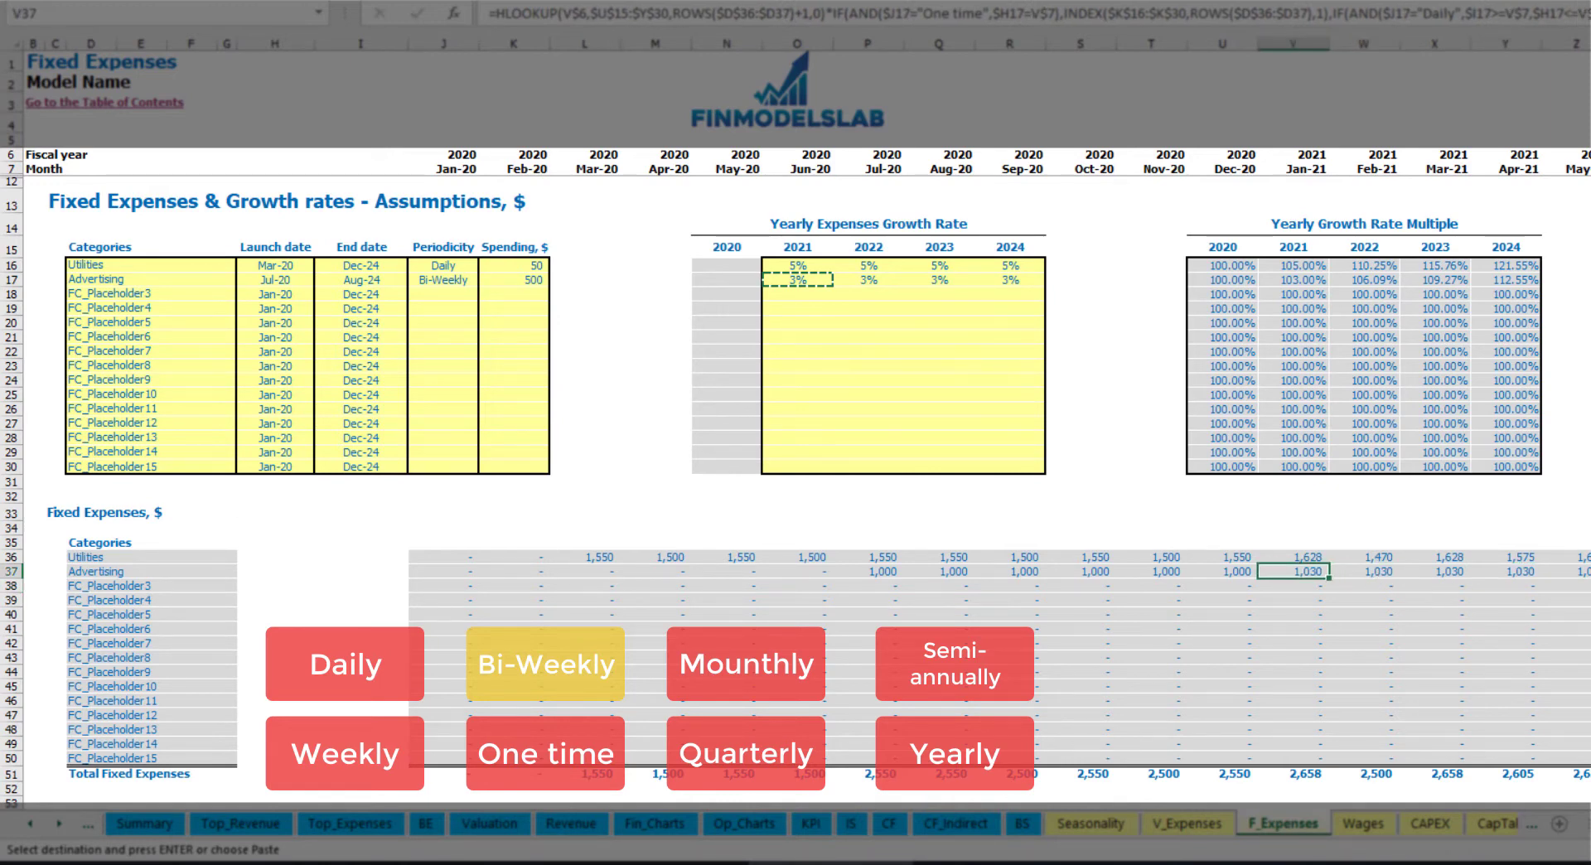
scroll(796, 415, right, 15)
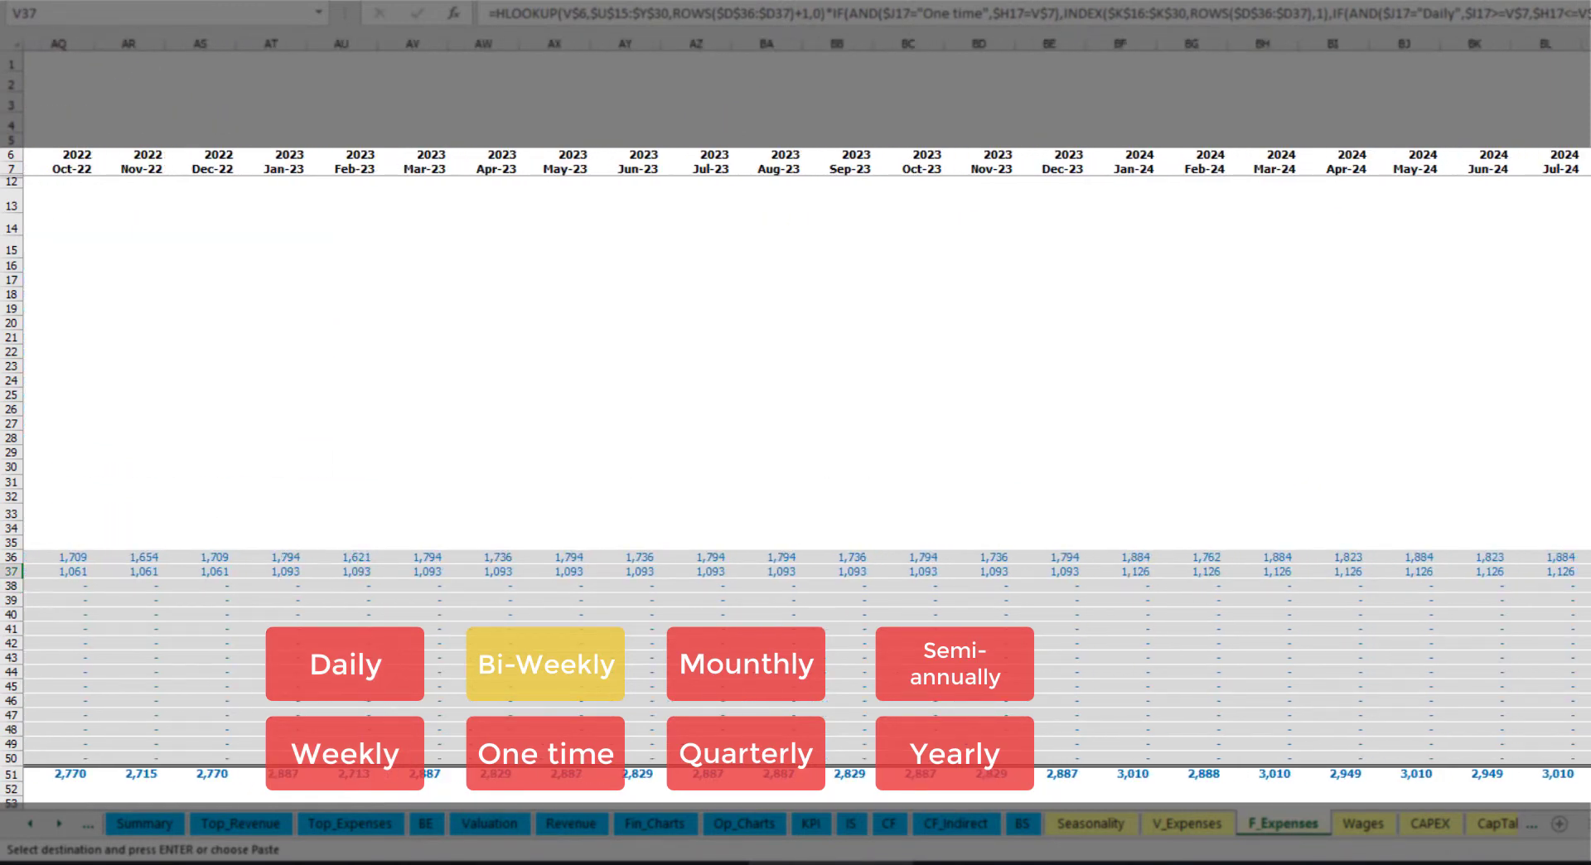
key(ctrl+space)
scroll(1547, 789, left, 15)
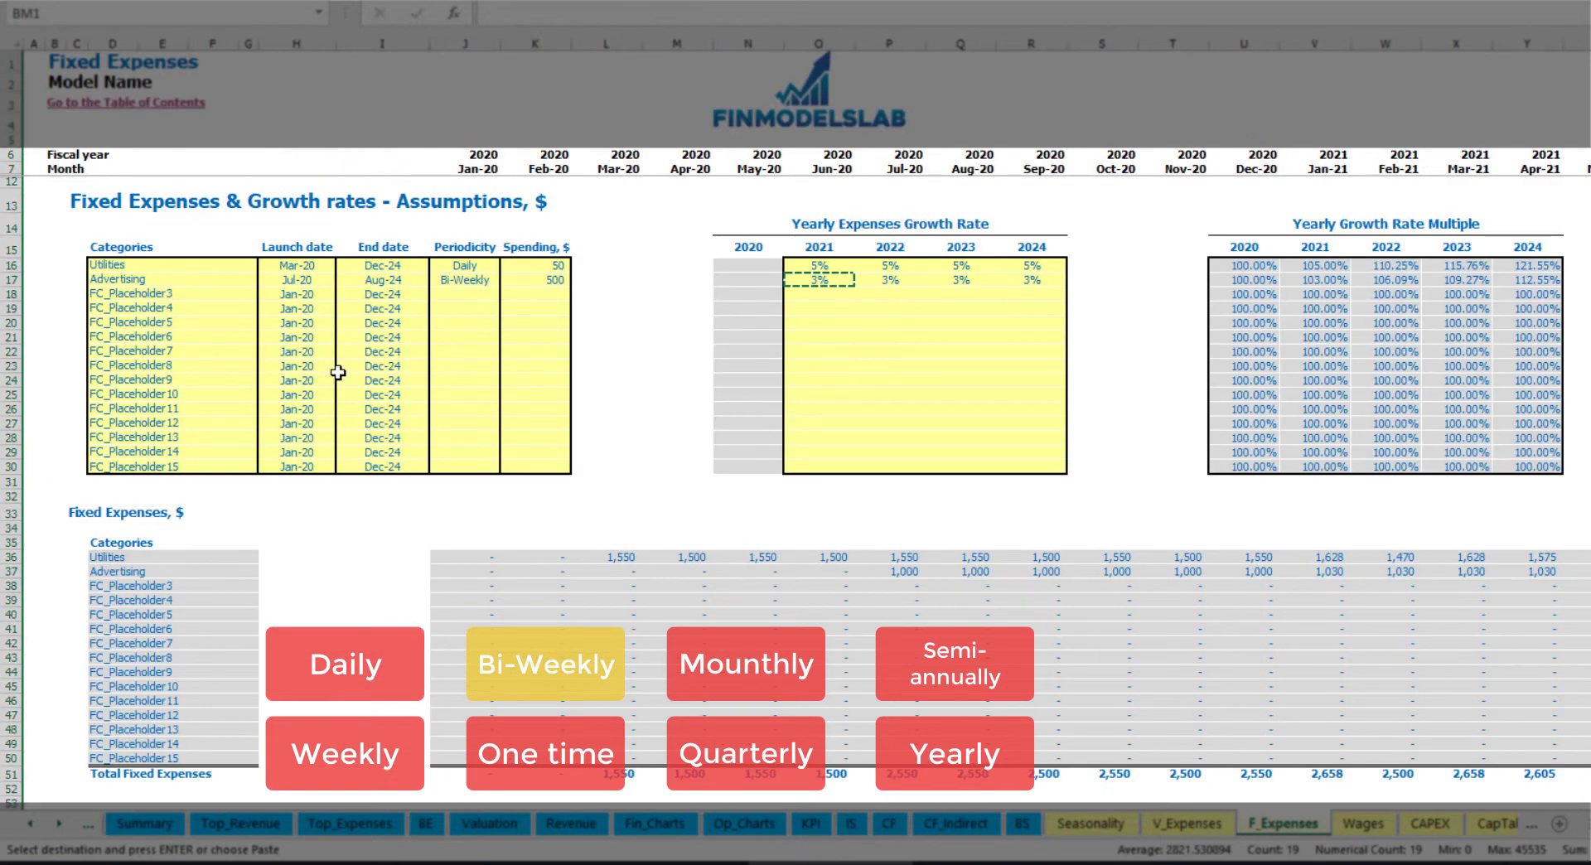
click(390, 279)
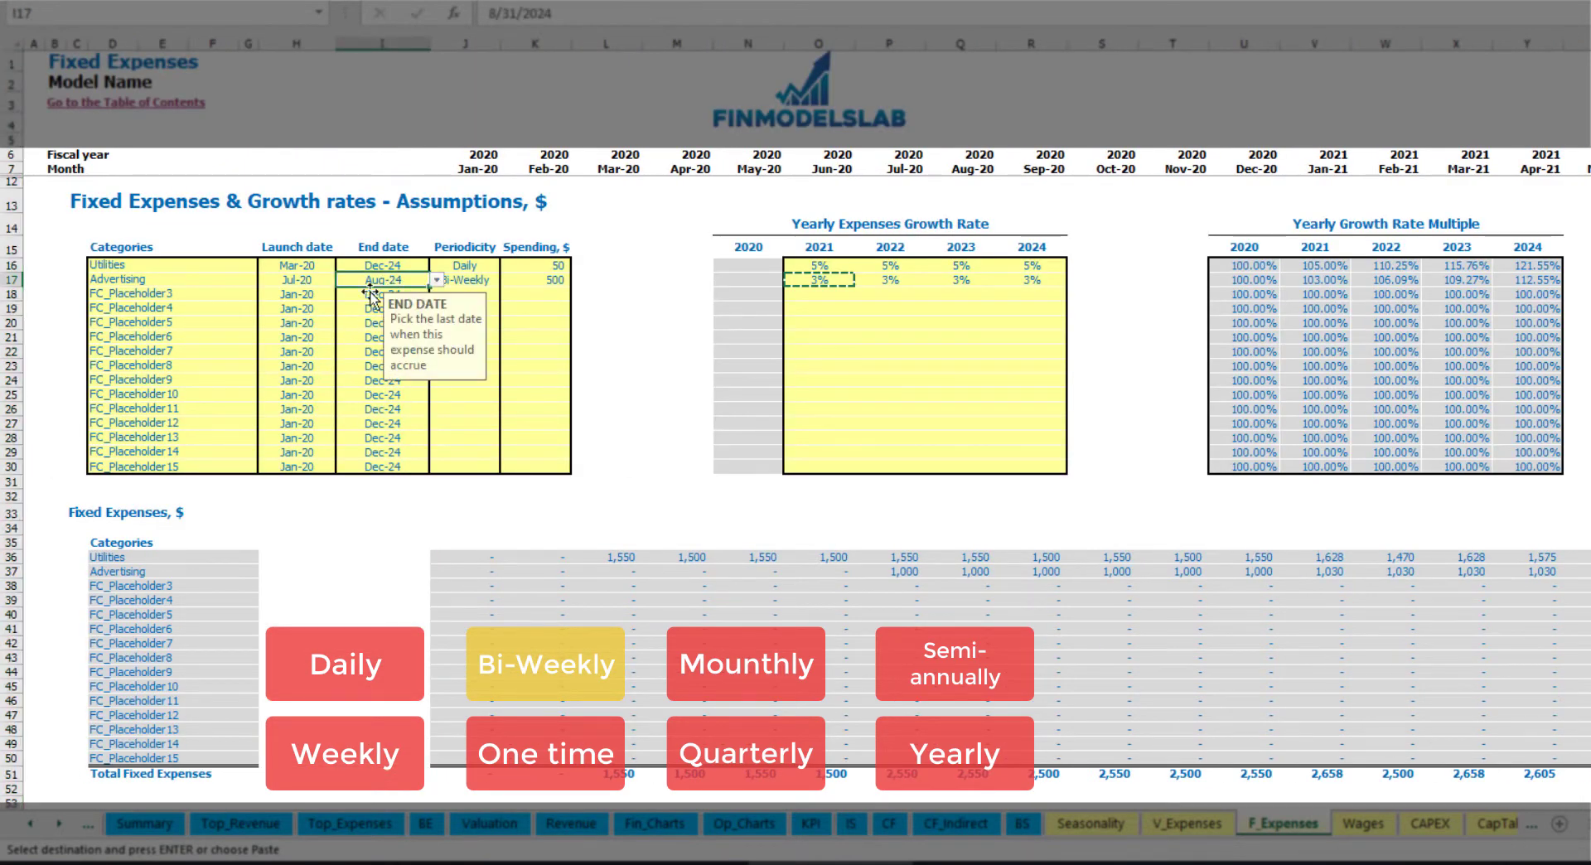
Rename the third fixed expense category to Office Setup and set its periodicity to One time
click(139, 292)
text(S)
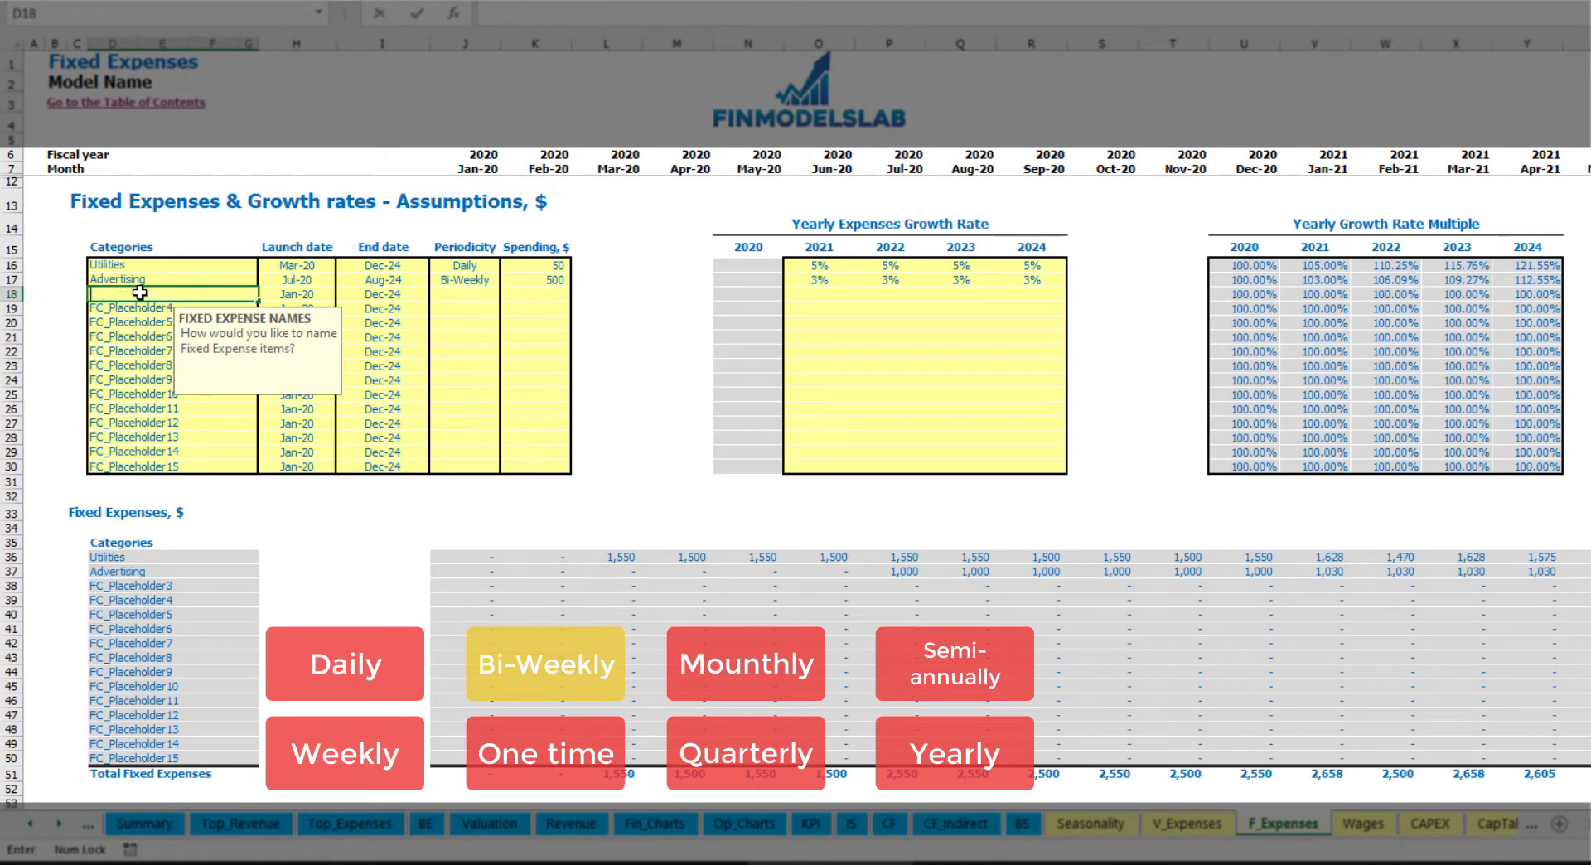
text(ffice Setup)
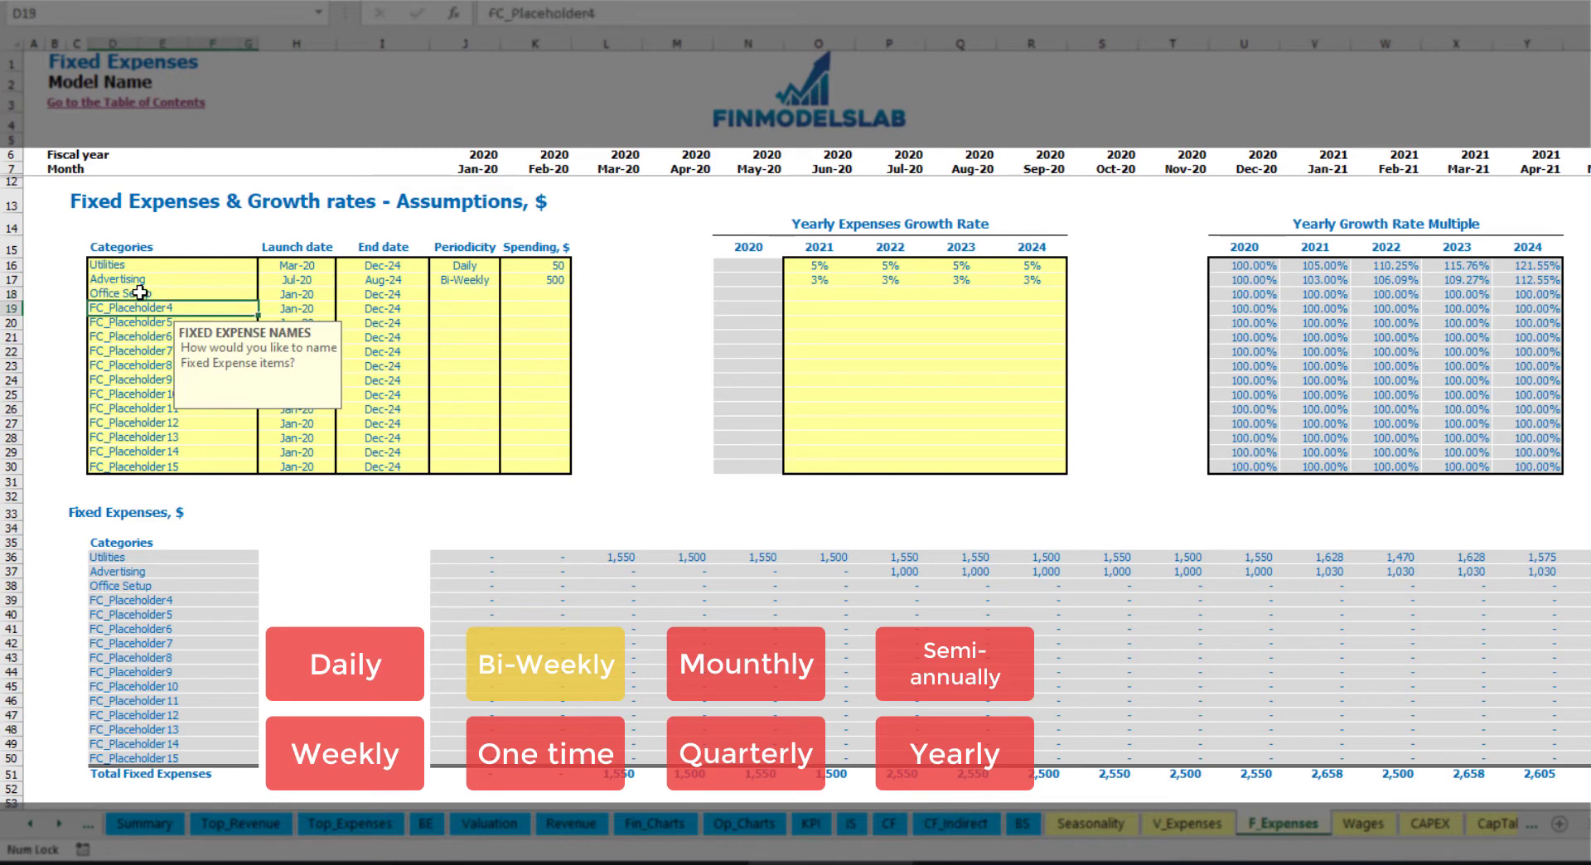
click(463, 296)
click(508, 294)
click(455, 309)
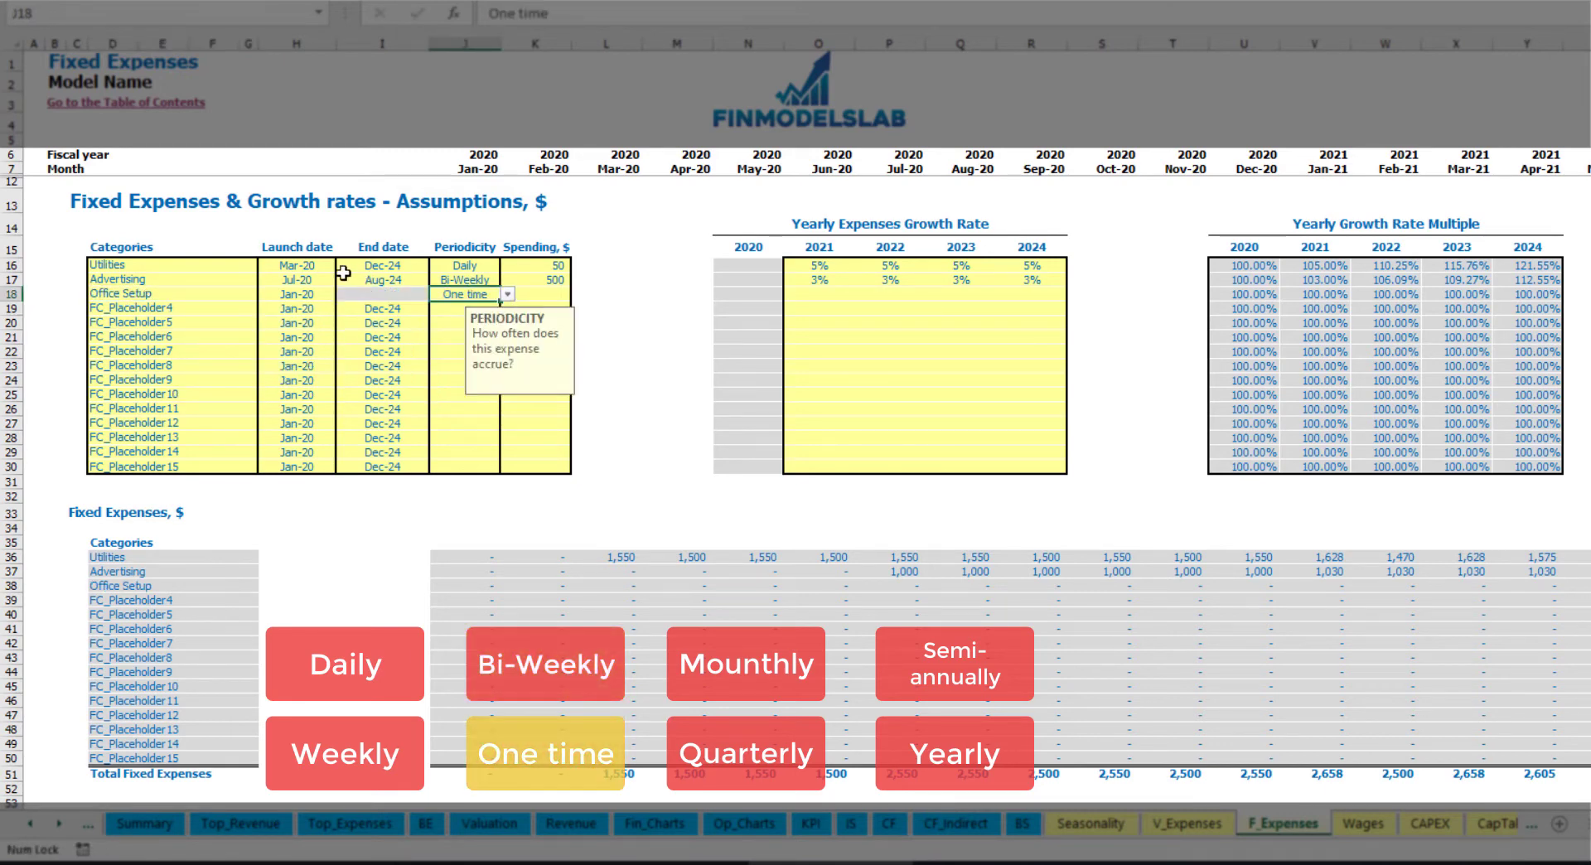
Set the Office Setup launch date to Feb-20 and its spending to $5,000, then check its Feb-20 expense
click(320, 294)
click(343, 294)
click(286, 321)
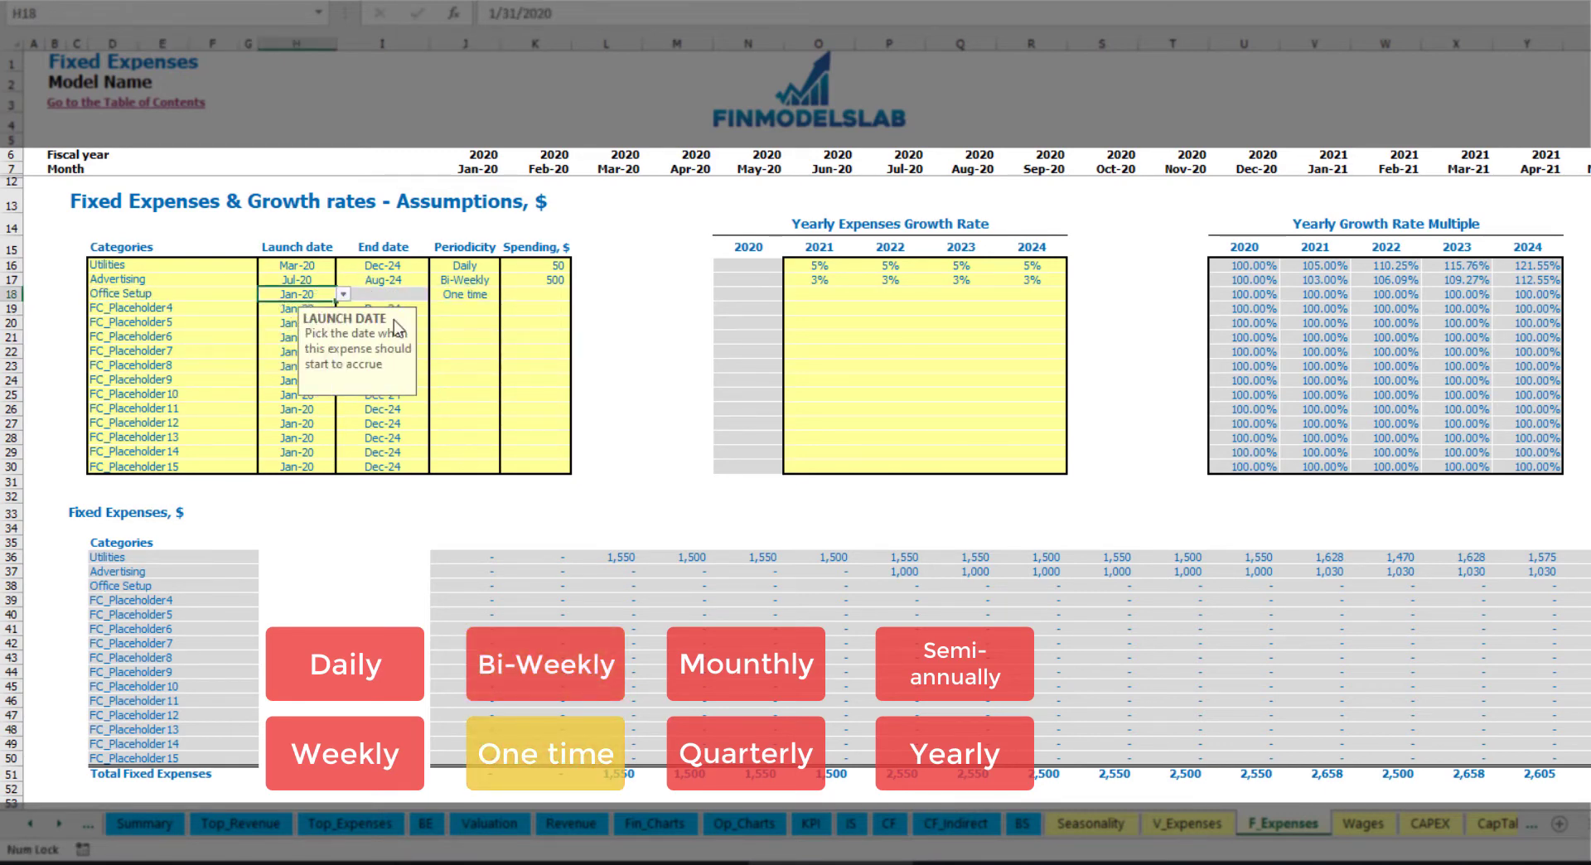
click(522, 294)
text(5000)
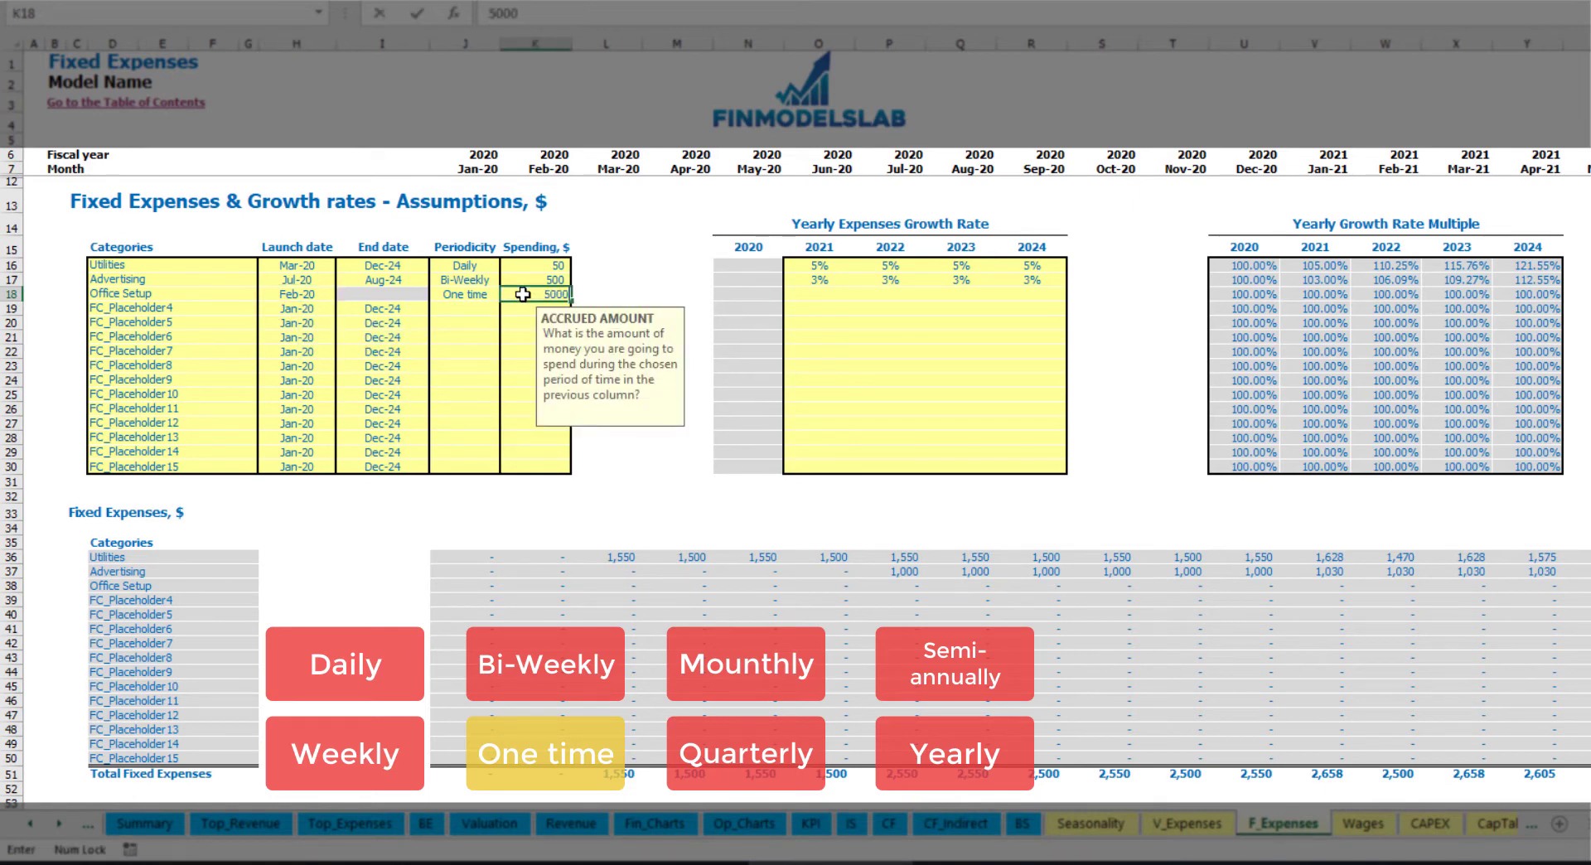
drag(819, 295, 1015, 303)
click(557, 585)
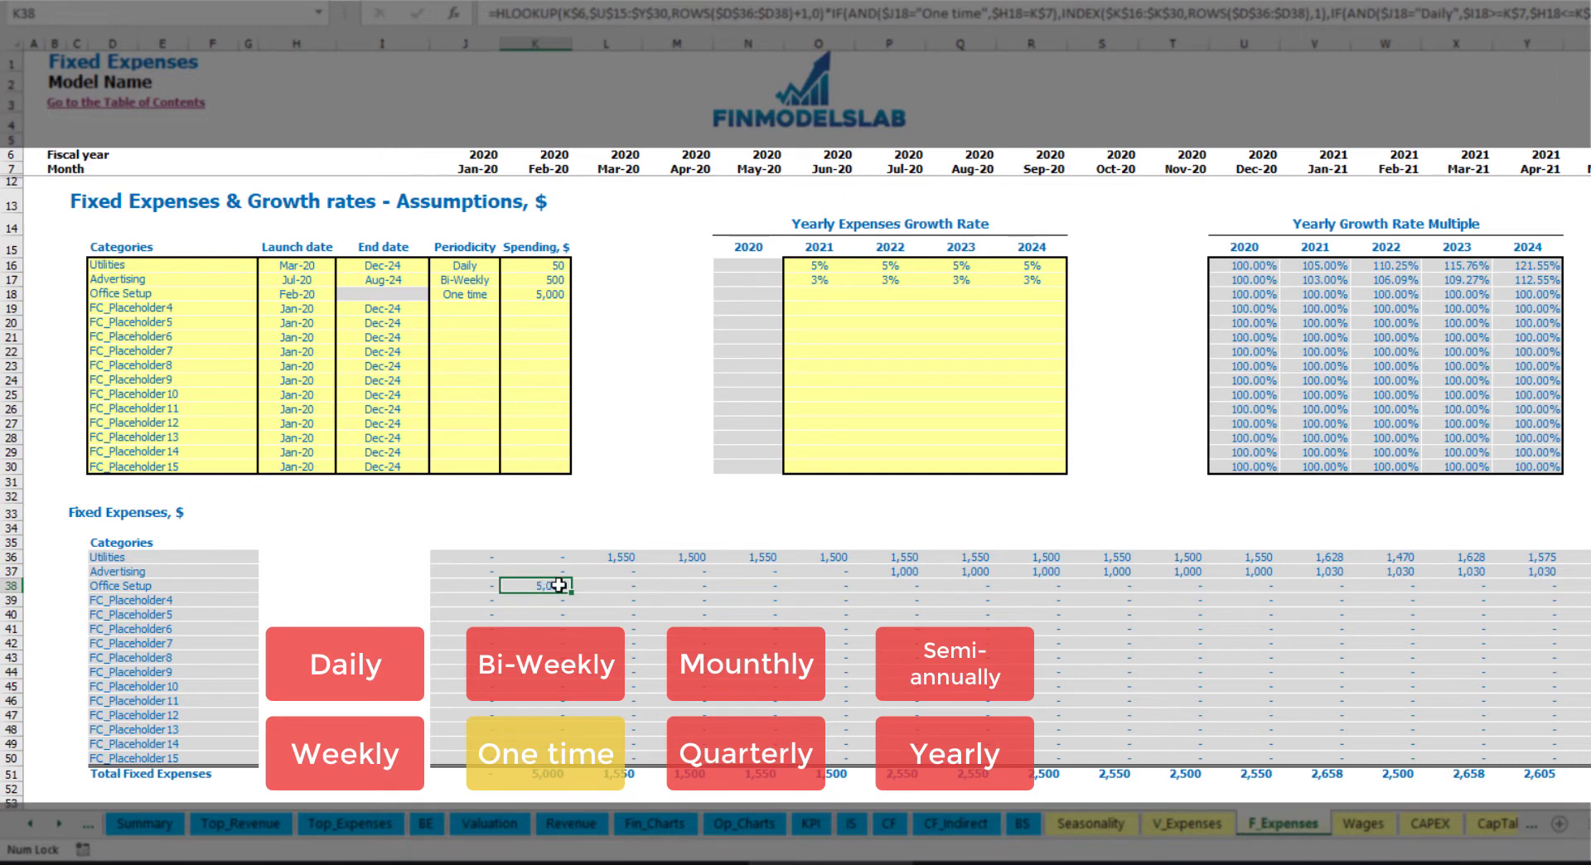
Rename the fourth fixed expense category to Insurance
click(219, 314)
text(Insur)
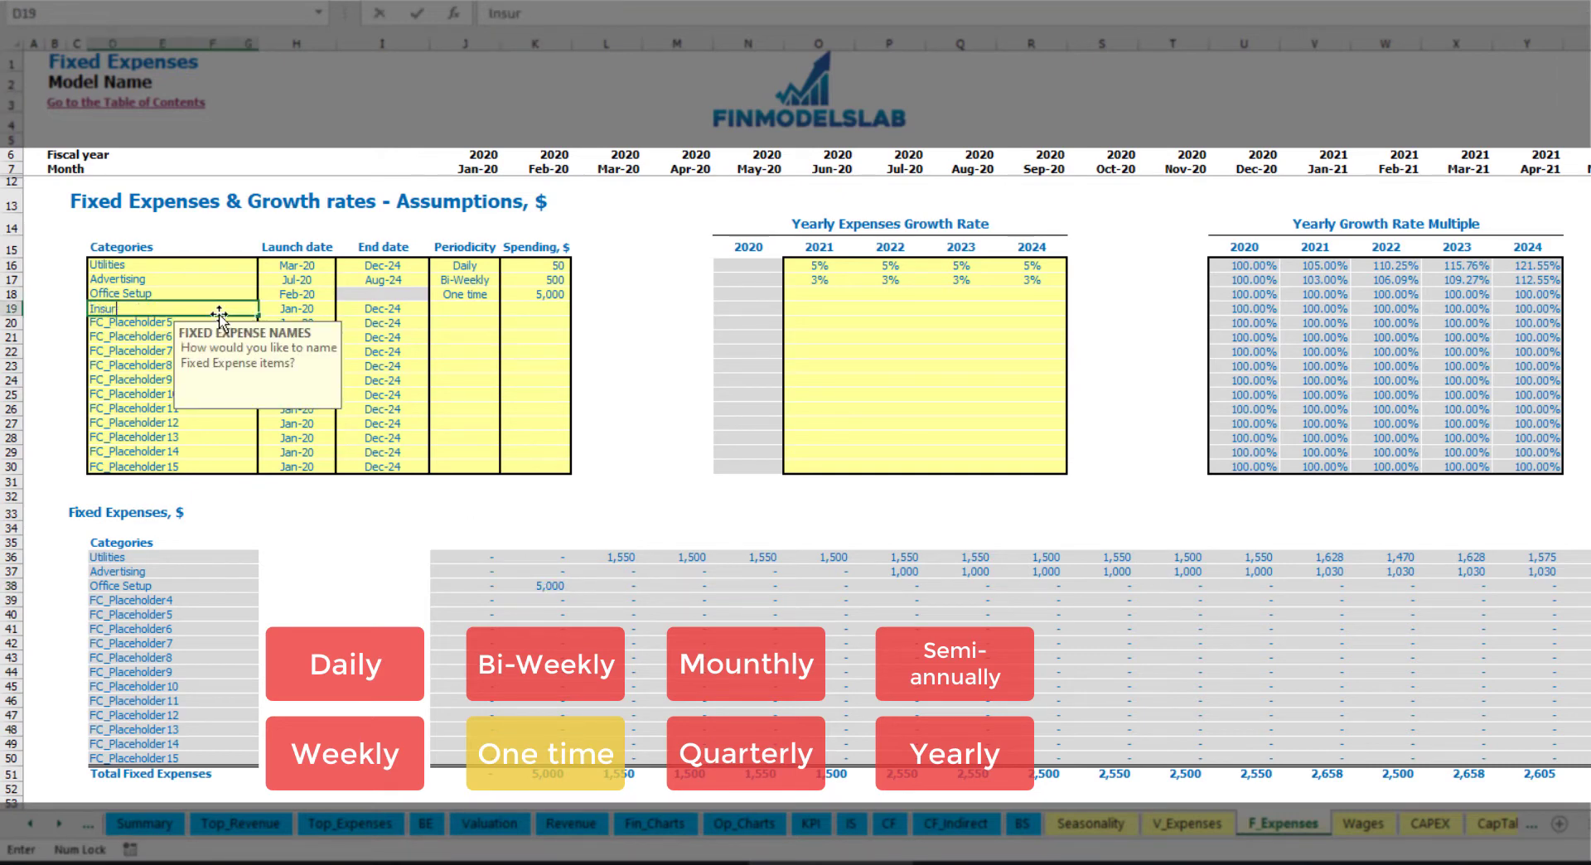
text(ance)
key(Return)
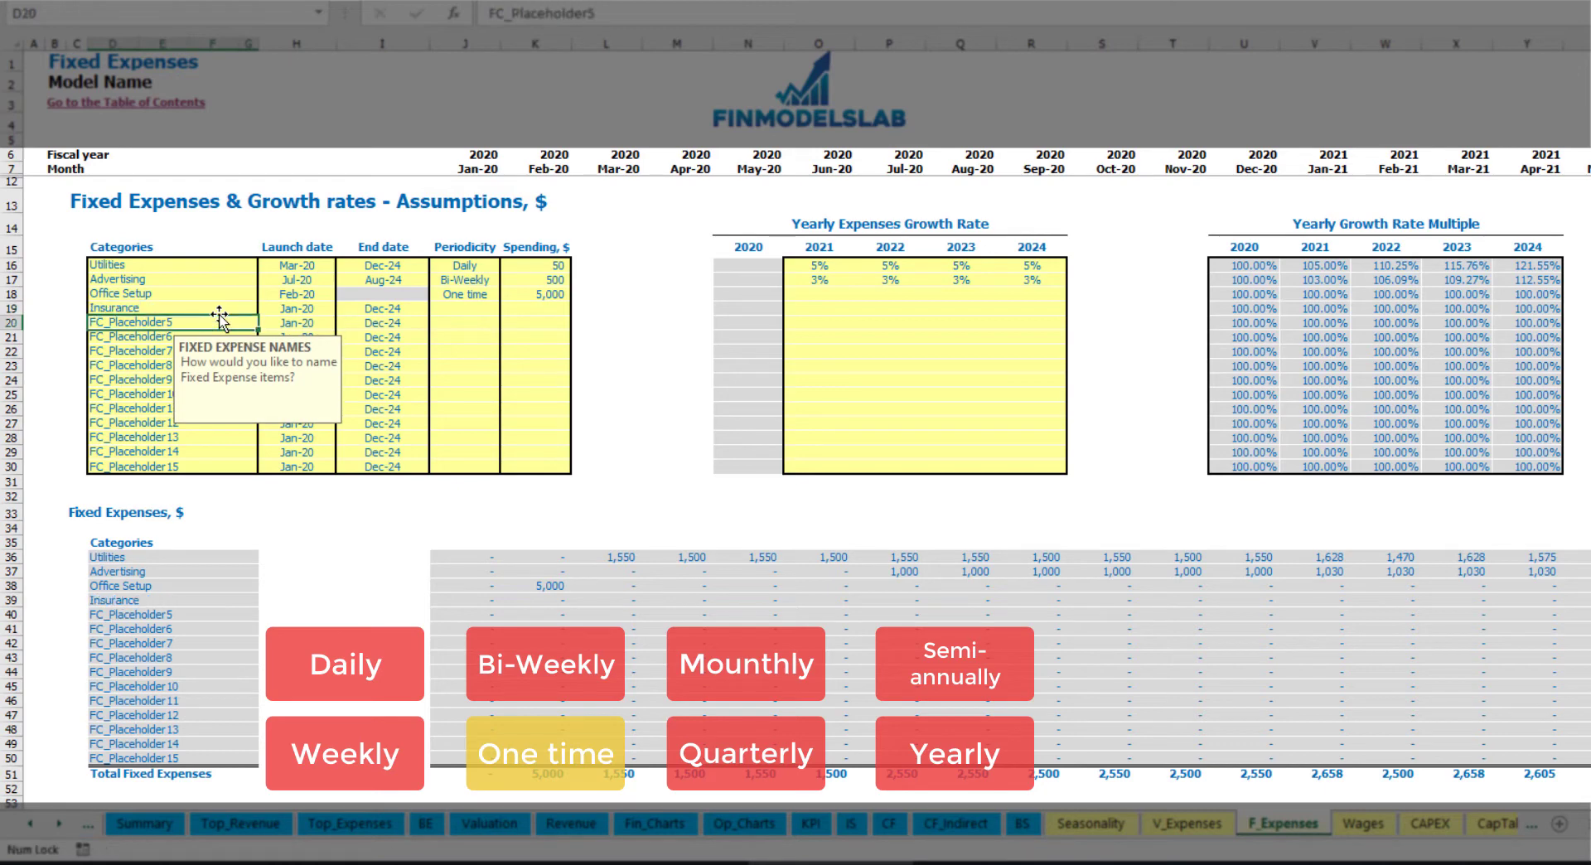
Set the Insurance periodicity to Monthly and its spending to $1,000
click(298, 310)
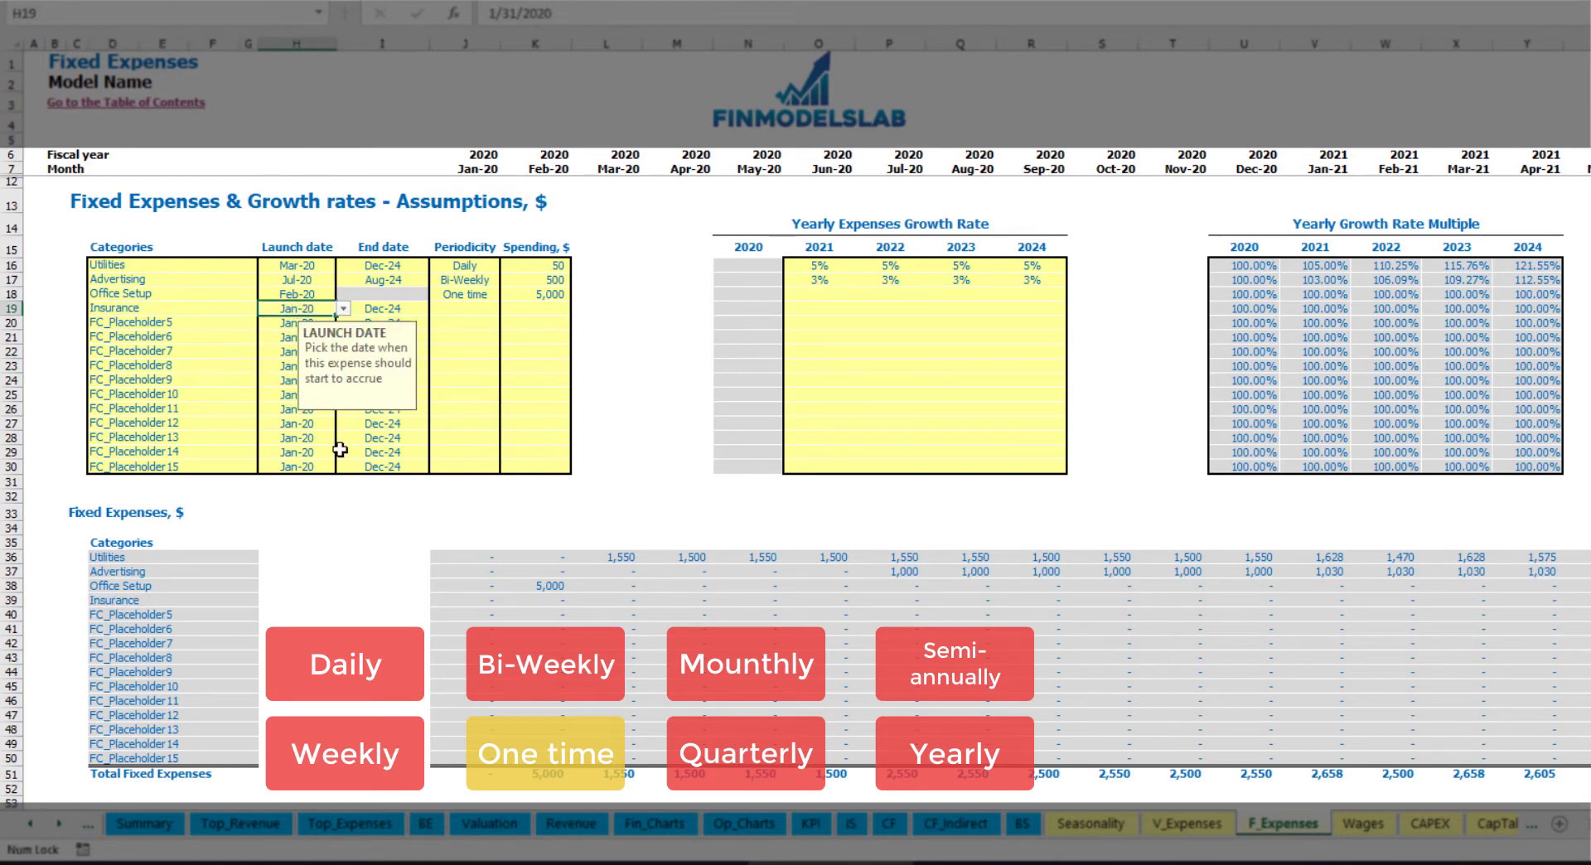
click(403, 312)
click(479, 312)
click(507, 309)
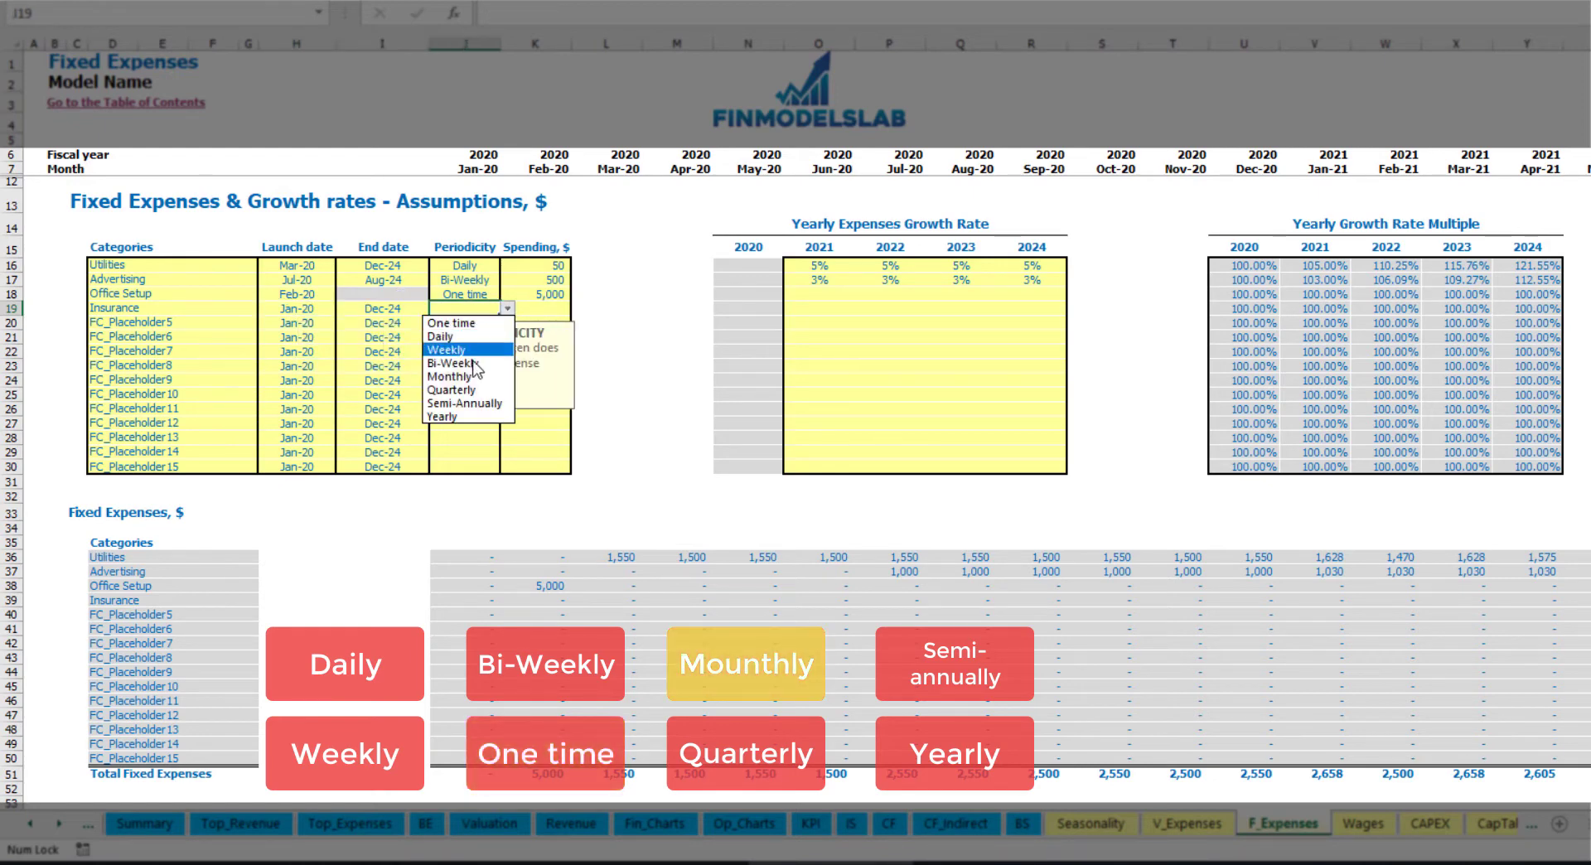
click(454, 377)
click(546, 308)
text(1000)
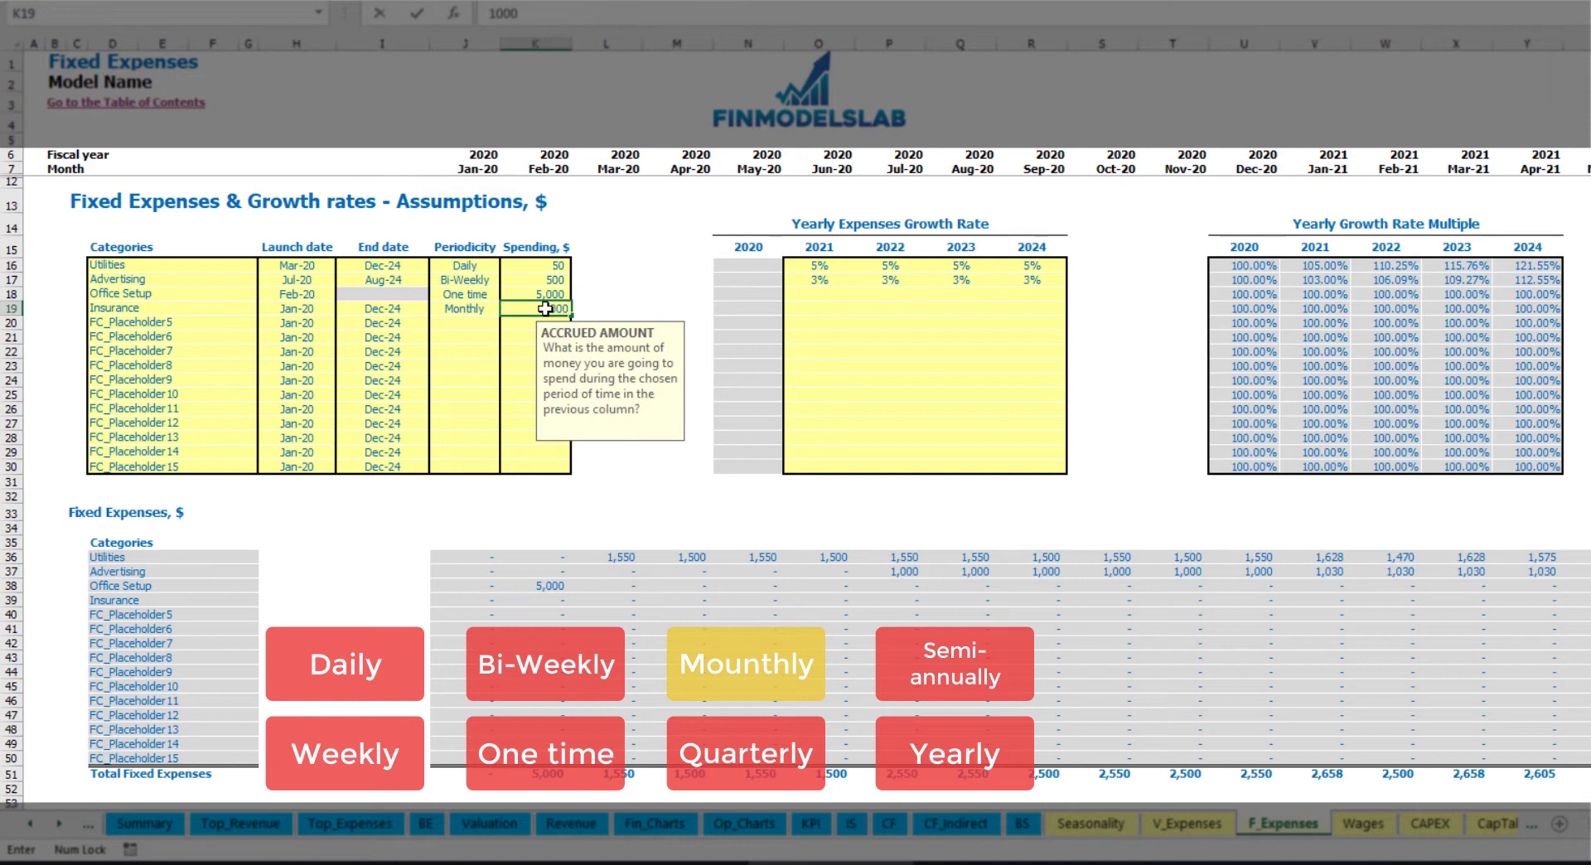
key(Return)
Enter Insurance yearly growth rates of 5% for 2021, 3% for 2022, 2% for 2023 and 1% for 2024
click(820, 318)
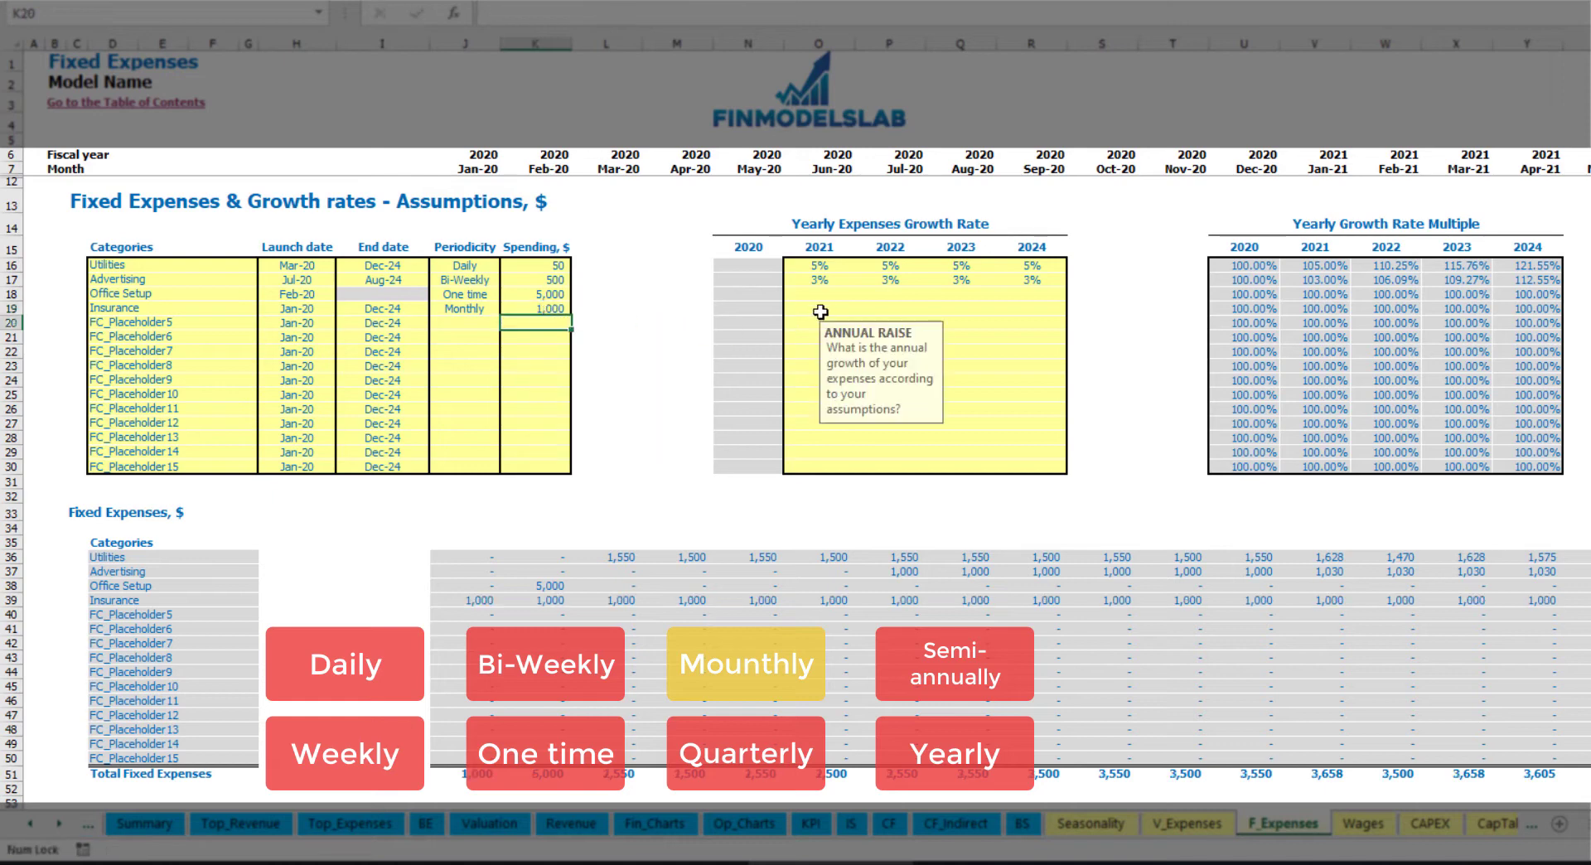
click(821, 310)
text(5%)
key(Right)
text(3%)
key(Tab)
text(2%)
key(ctrl+Return)
key(Right)
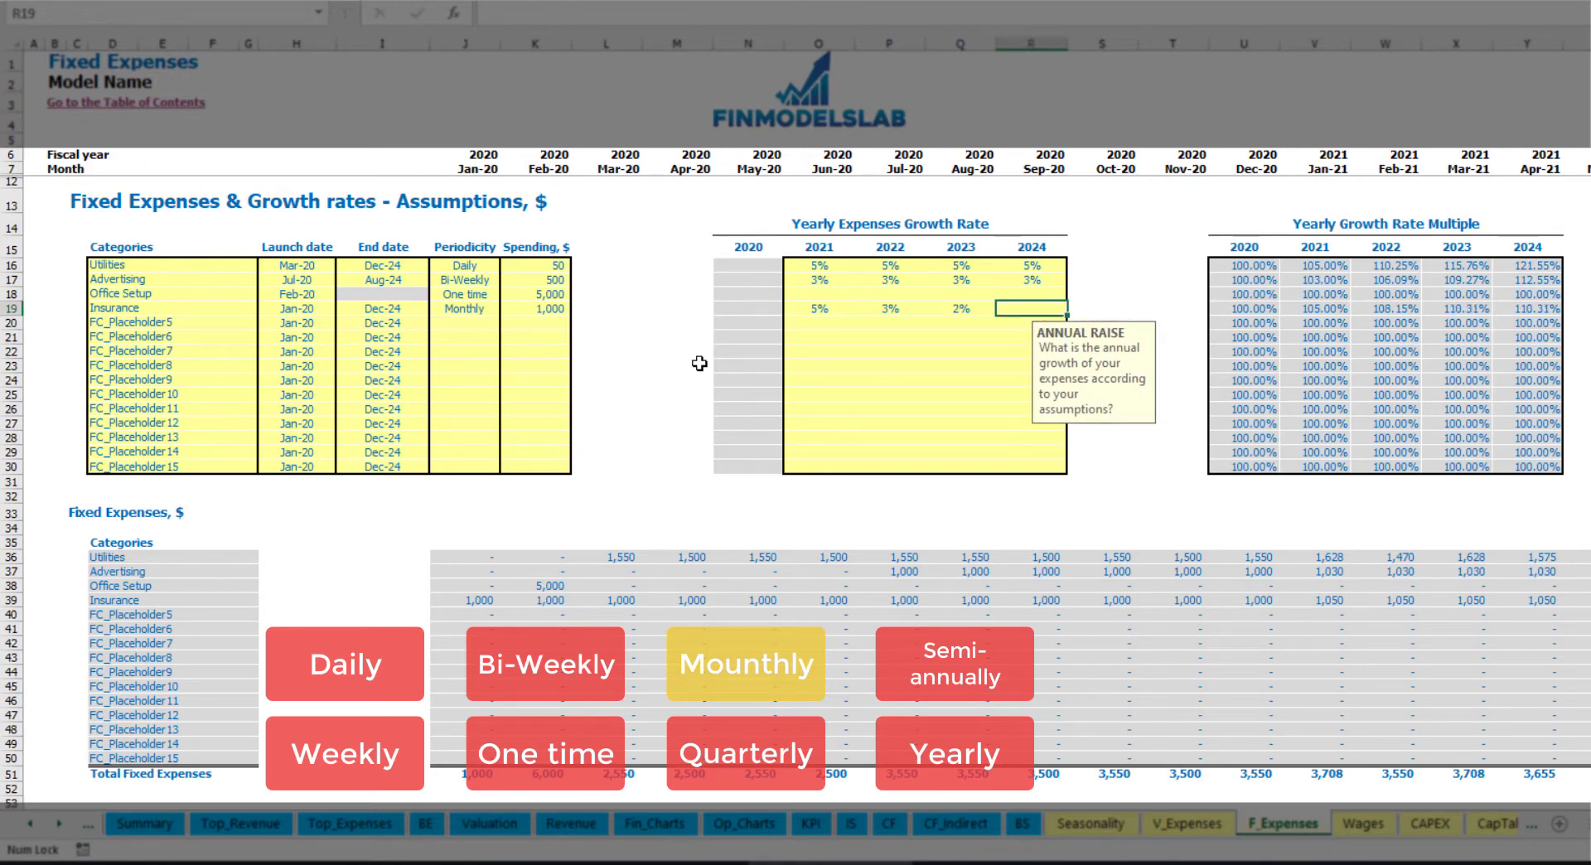
text(1%)
key(Return)
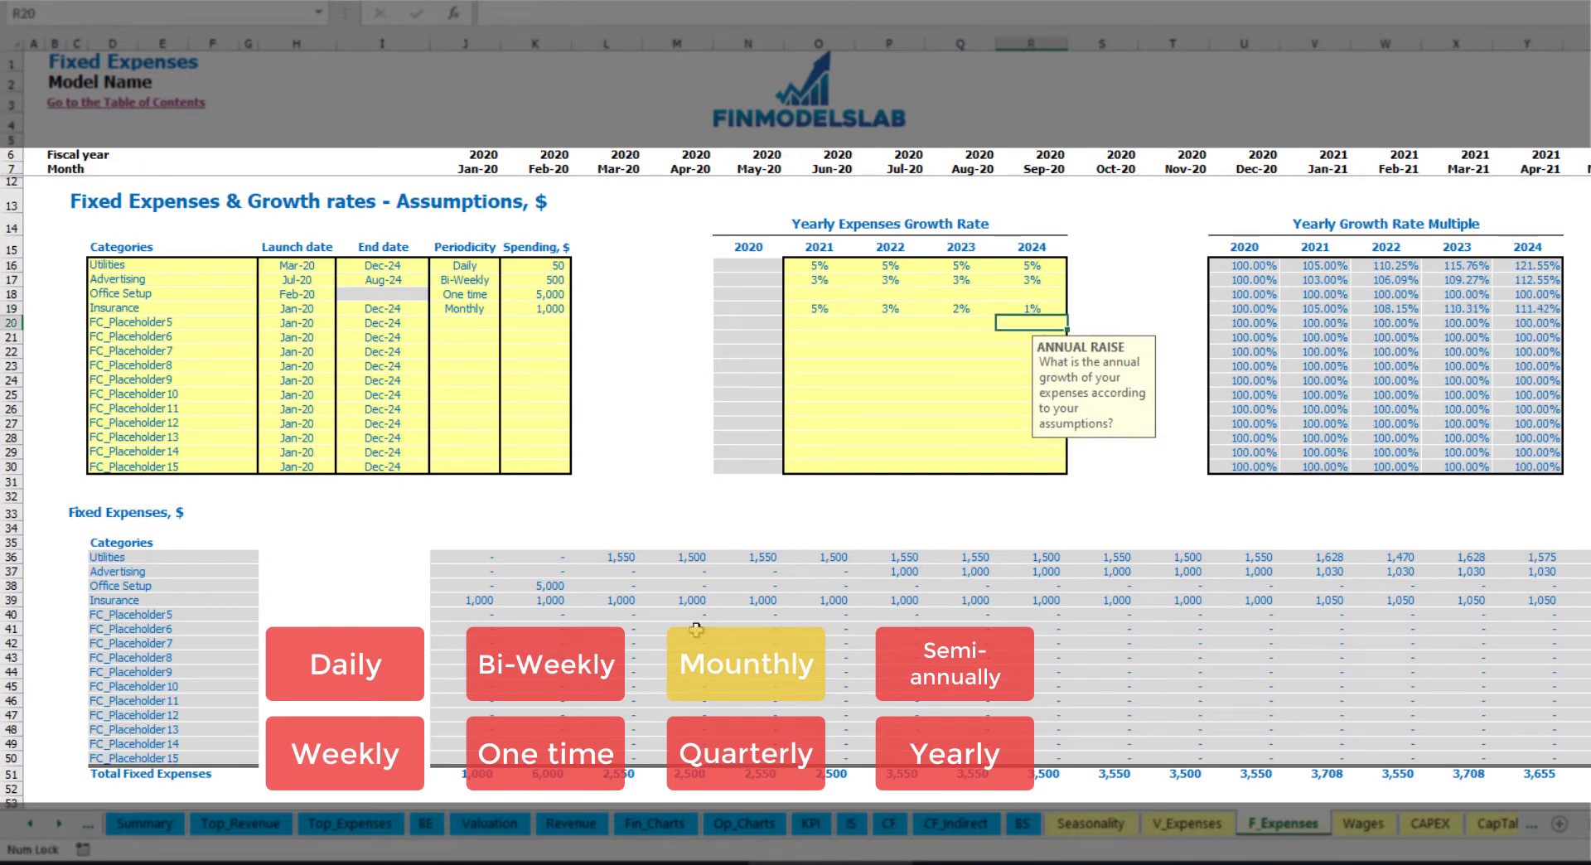
Trace the monthly Insurance expense through 2020 and into 2021 to review the effect of its growth rate
drag(480, 604, 1296, 604)
click(1291, 603)
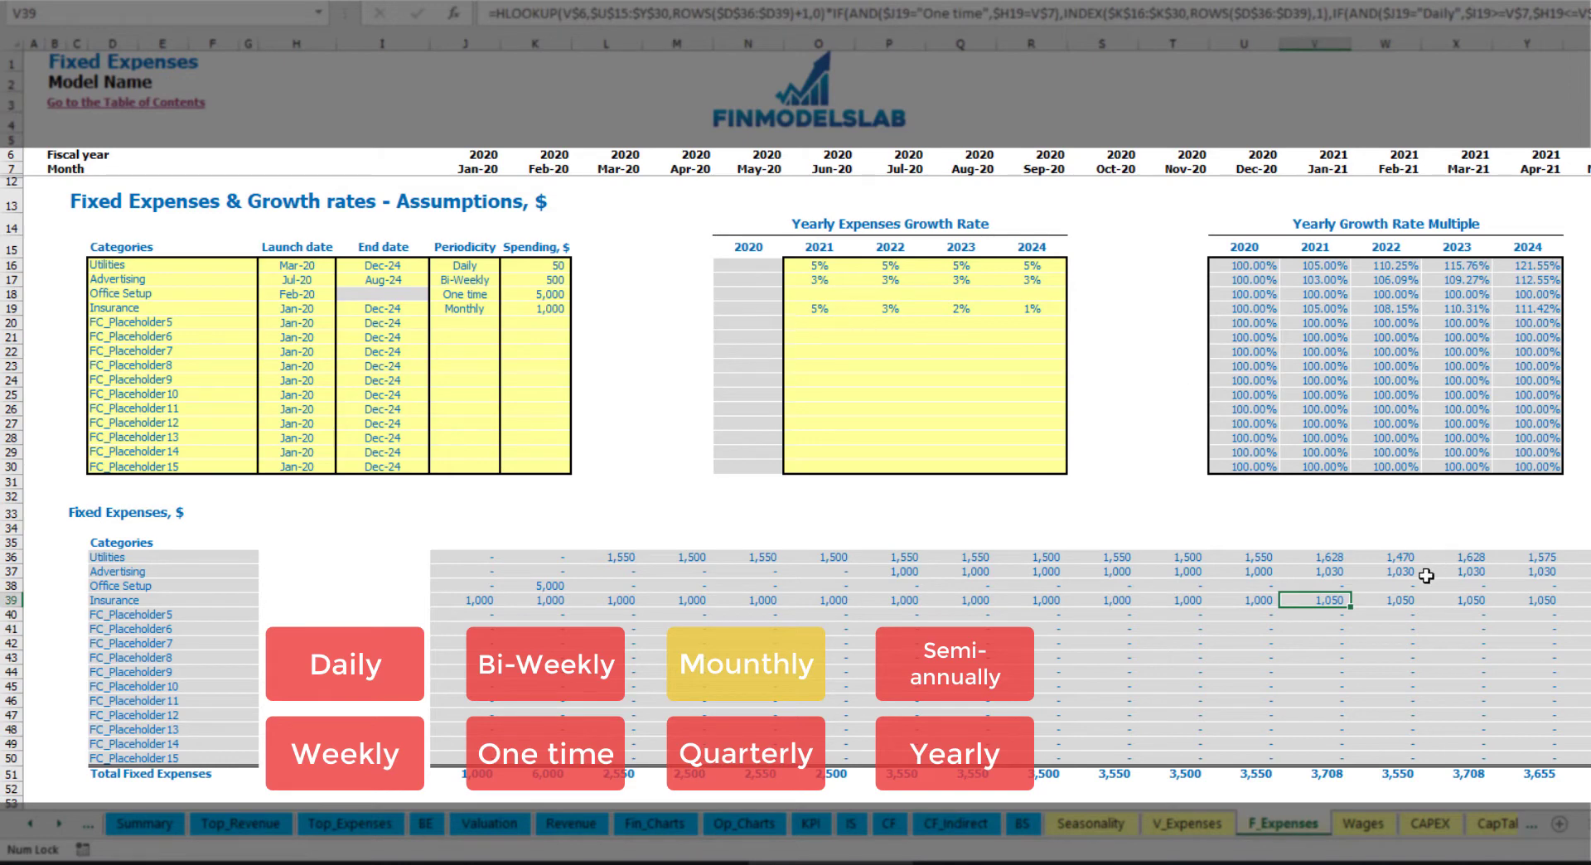
scroll(795, 414, right, 5)
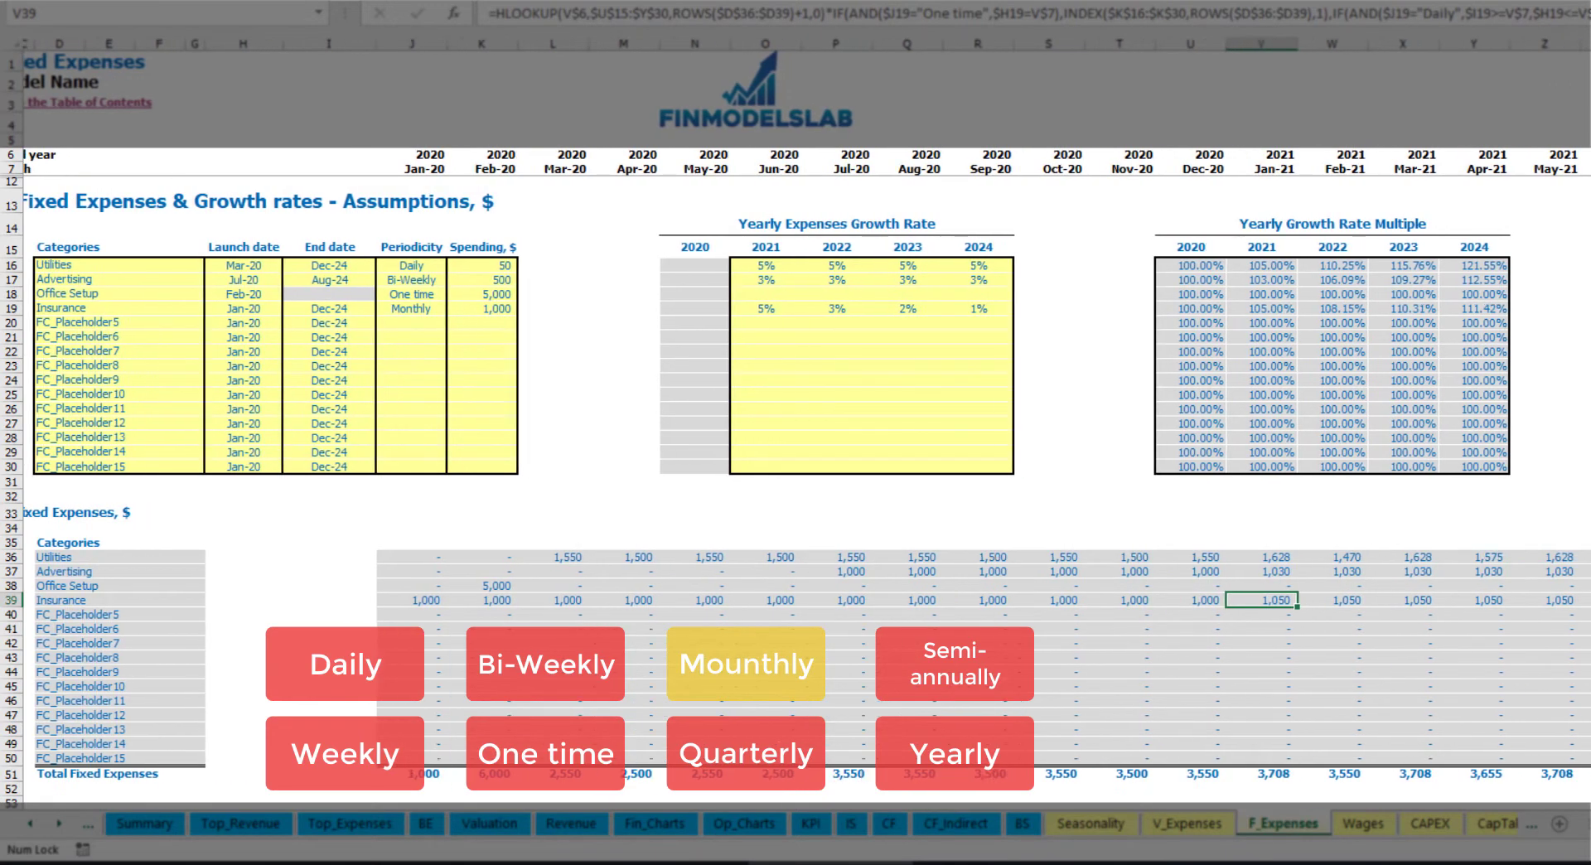
scroll(796, 414, left, 1)
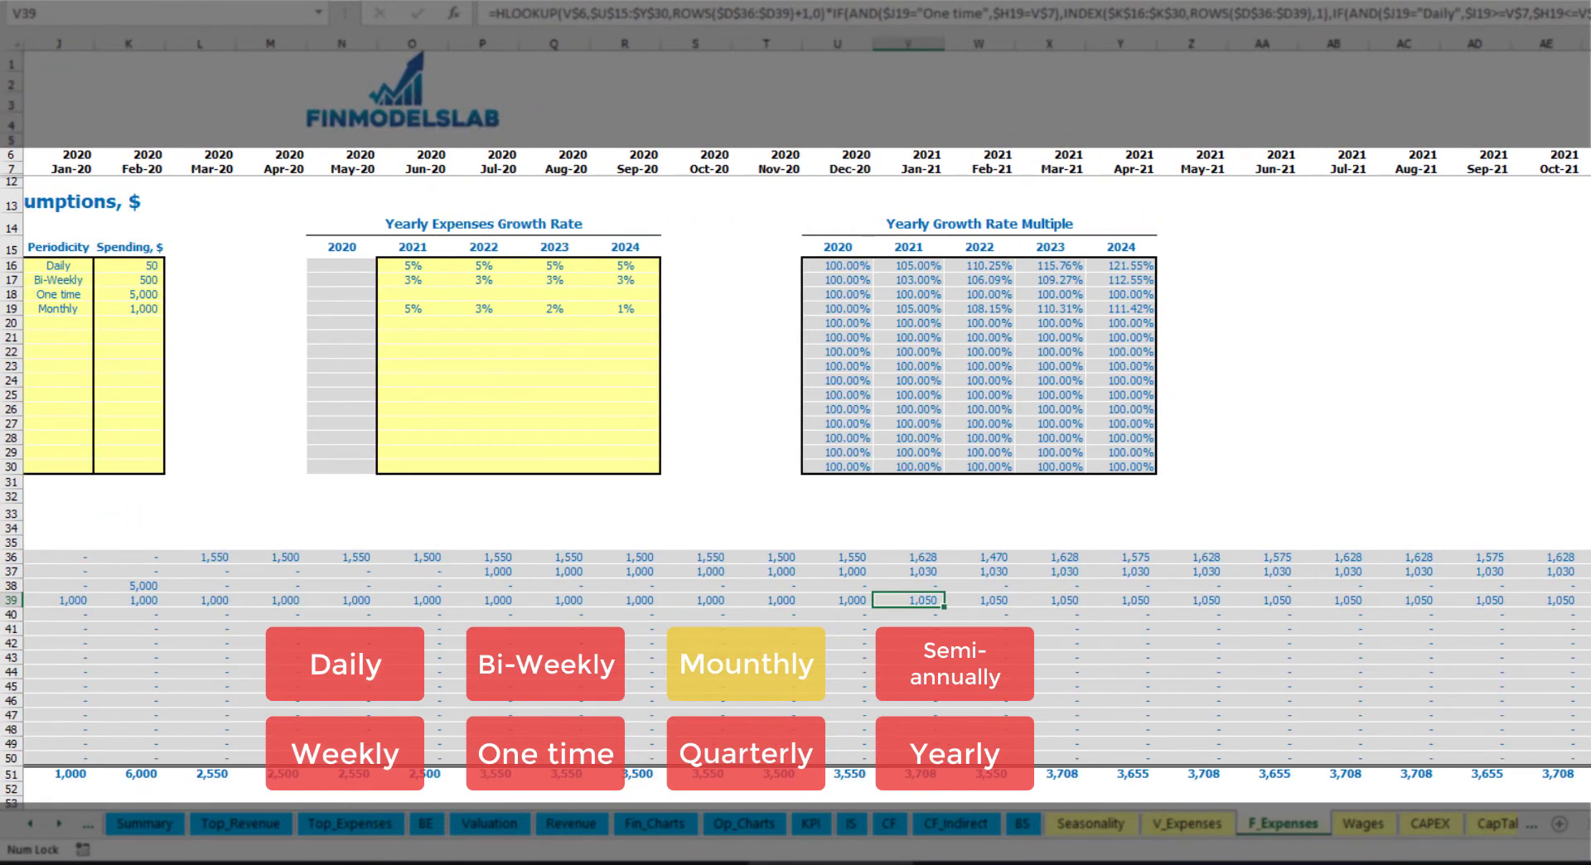
key(ctrl+Down)
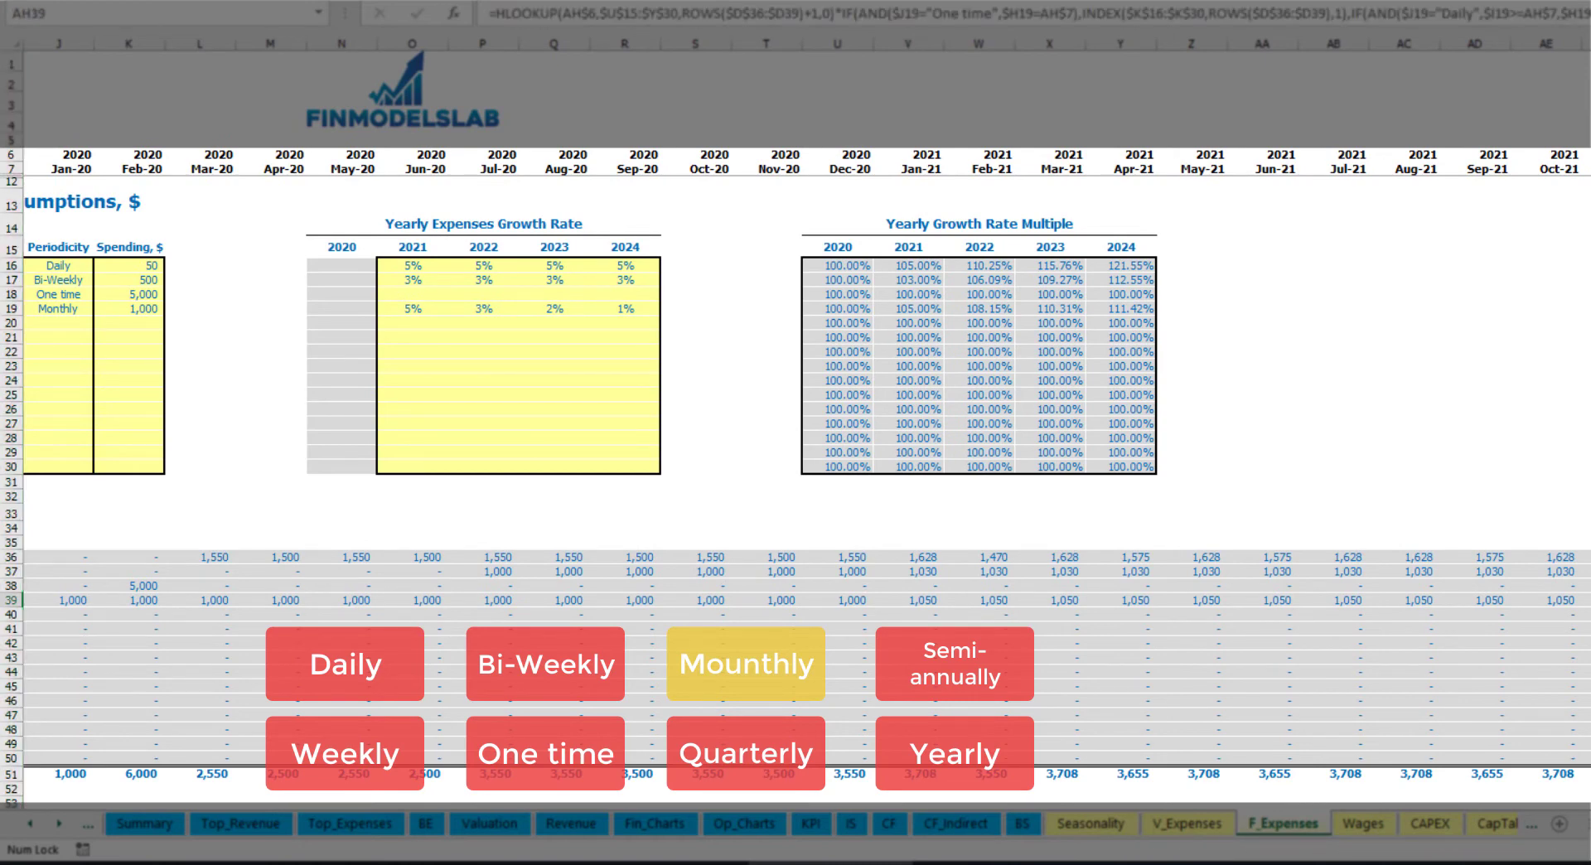
scroll(822, 545, left, 5)
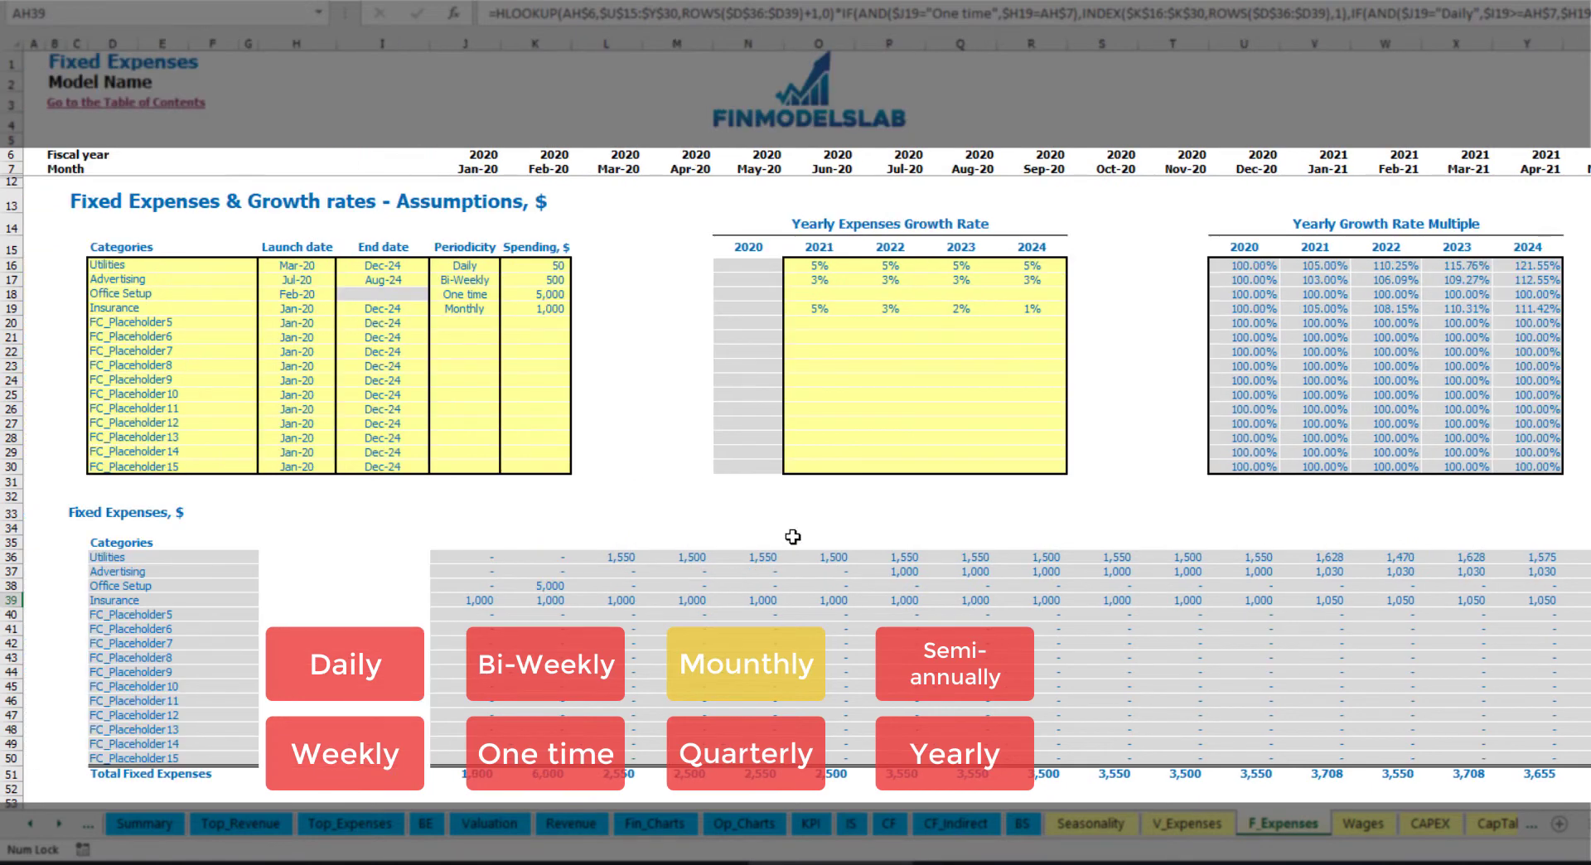
Change the Insurance periodicity to Quarterly and check its Jan-20 and Apr-20 amounts in the Fixed Expenses section
click(493, 309)
click(507, 309)
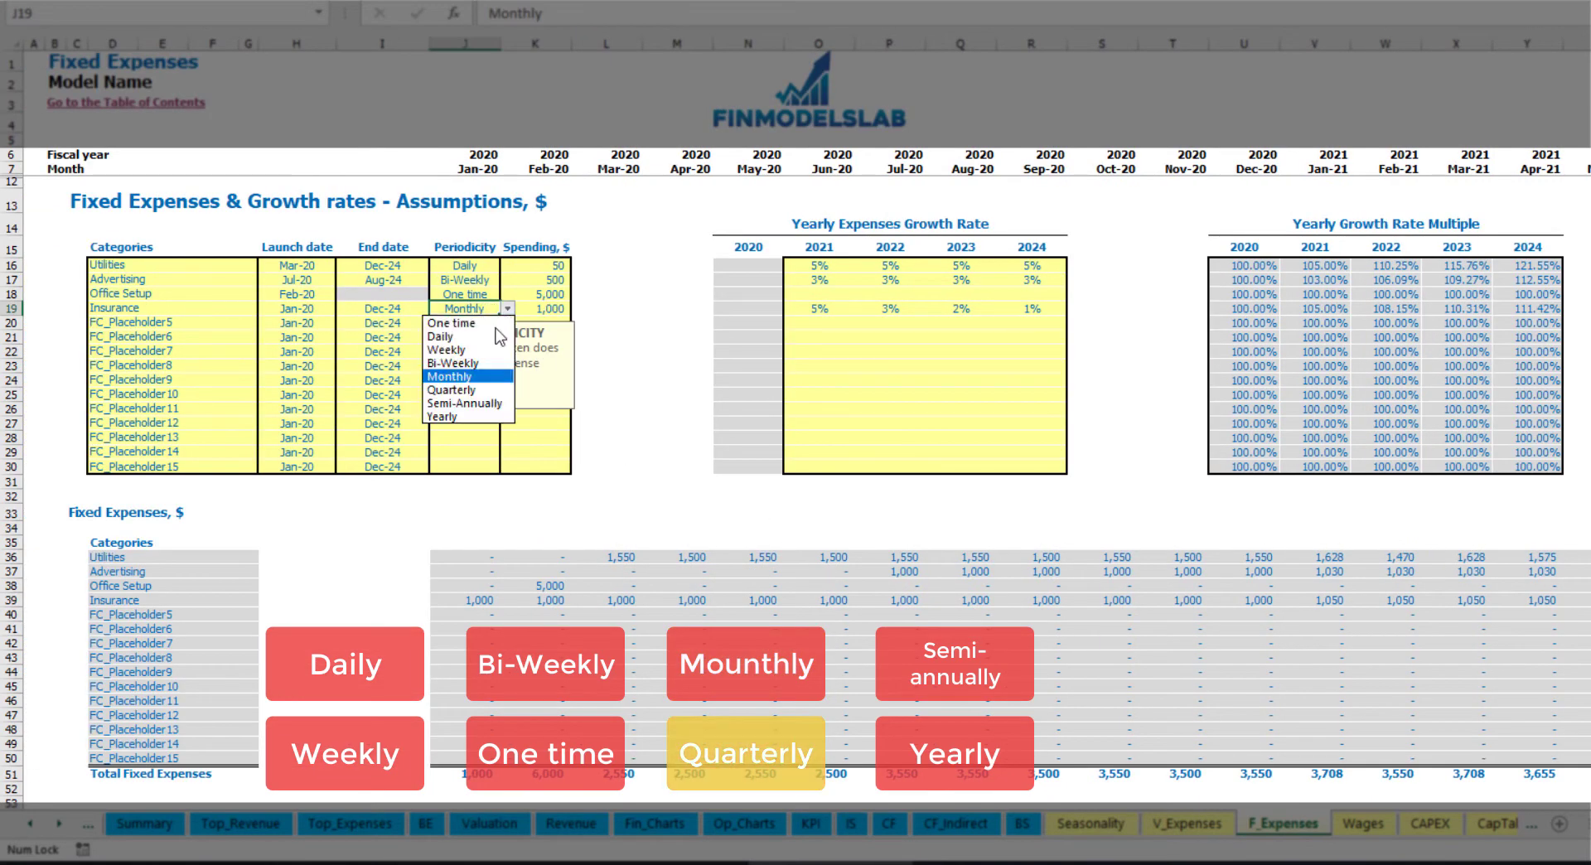
click(478, 383)
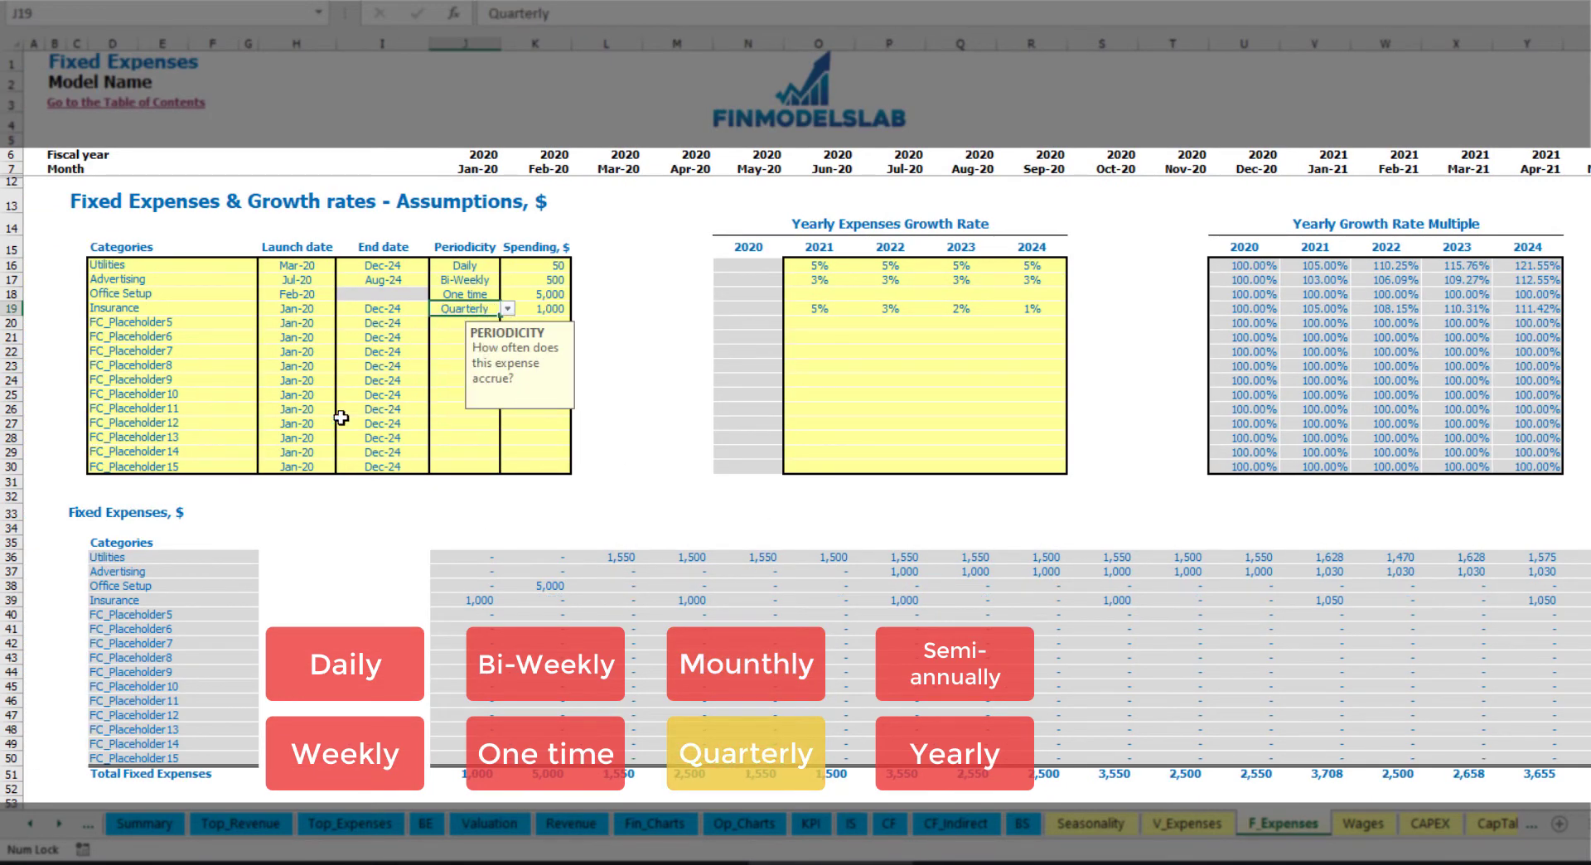
click(461, 601)
click(687, 595)
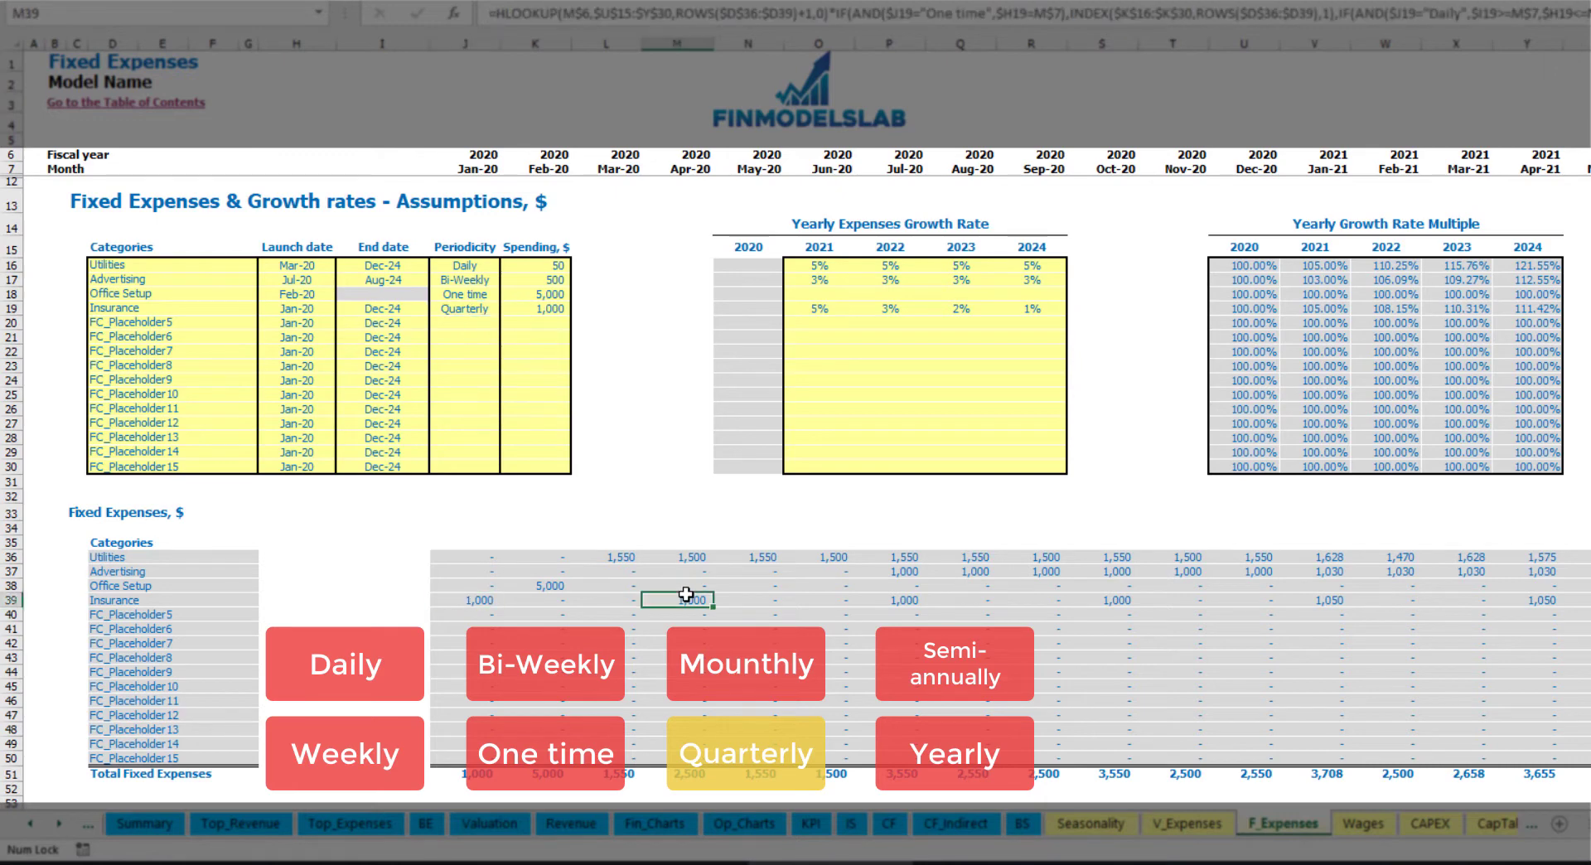
Set the Insurance launch date to Feb-20 and check its quarterly amounts for Feb-20 and May-20 in the Fixed Expenses section
click(887, 600)
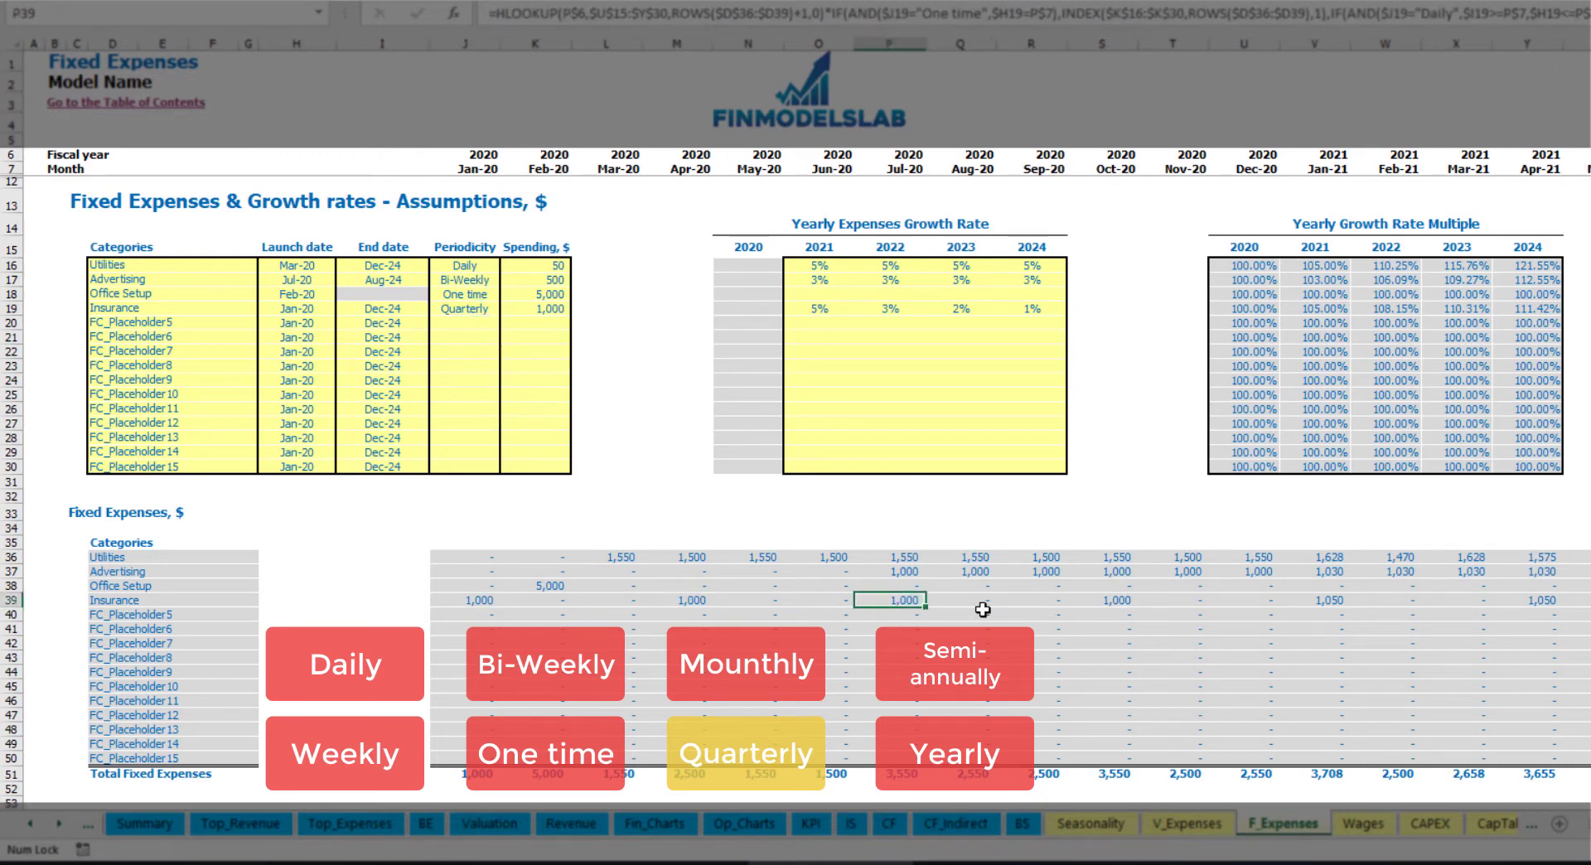
click(322, 305)
click(343, 308)
click(303, 329)
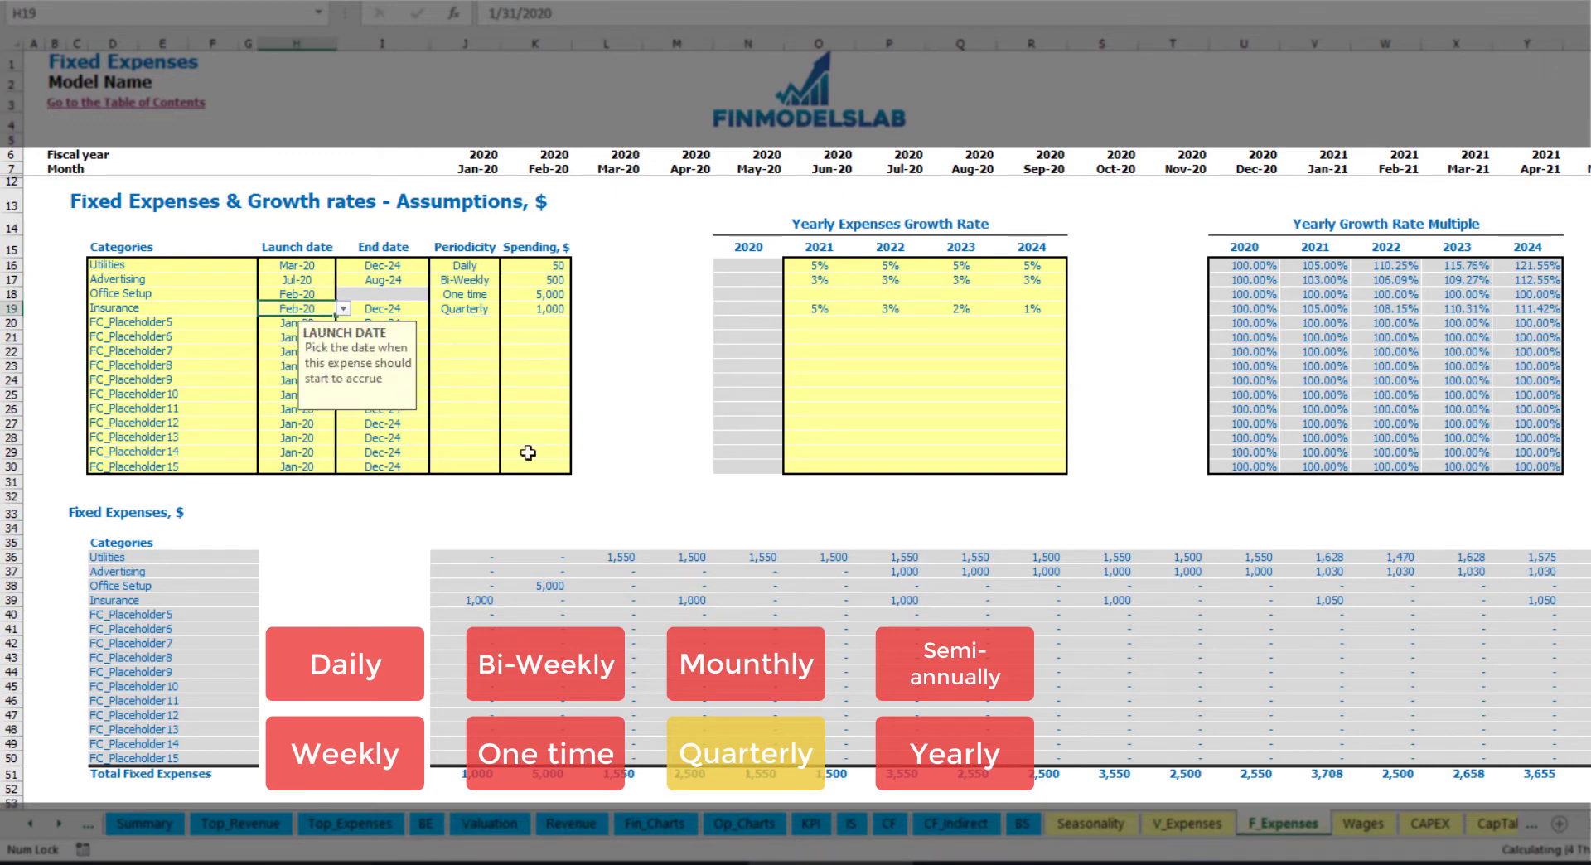
click(557, 597)
click(761, 599)
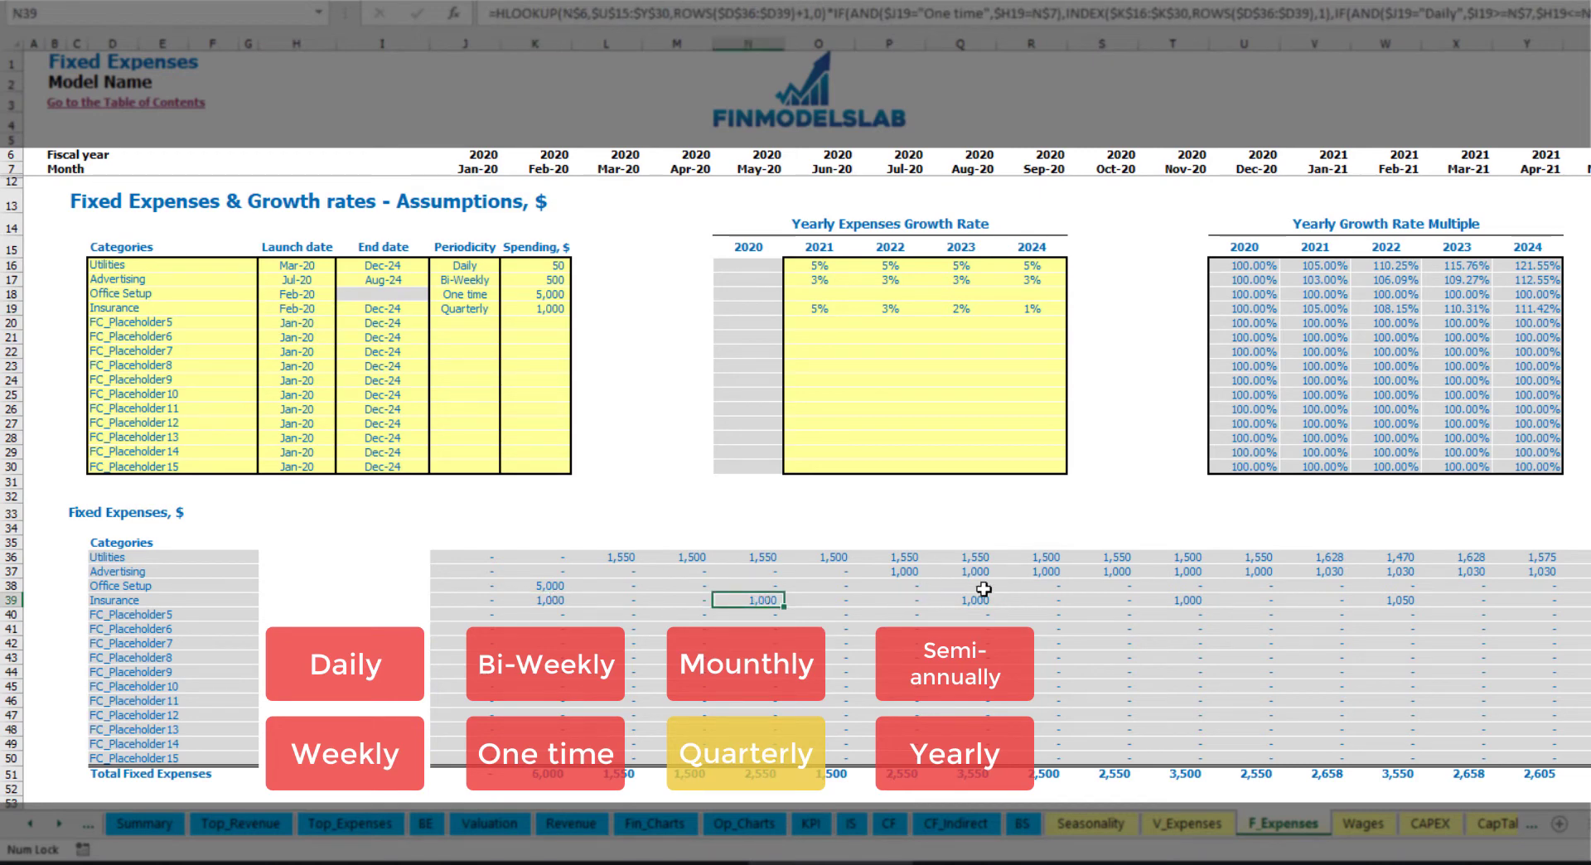
click(534, 602)
click(768, 603)
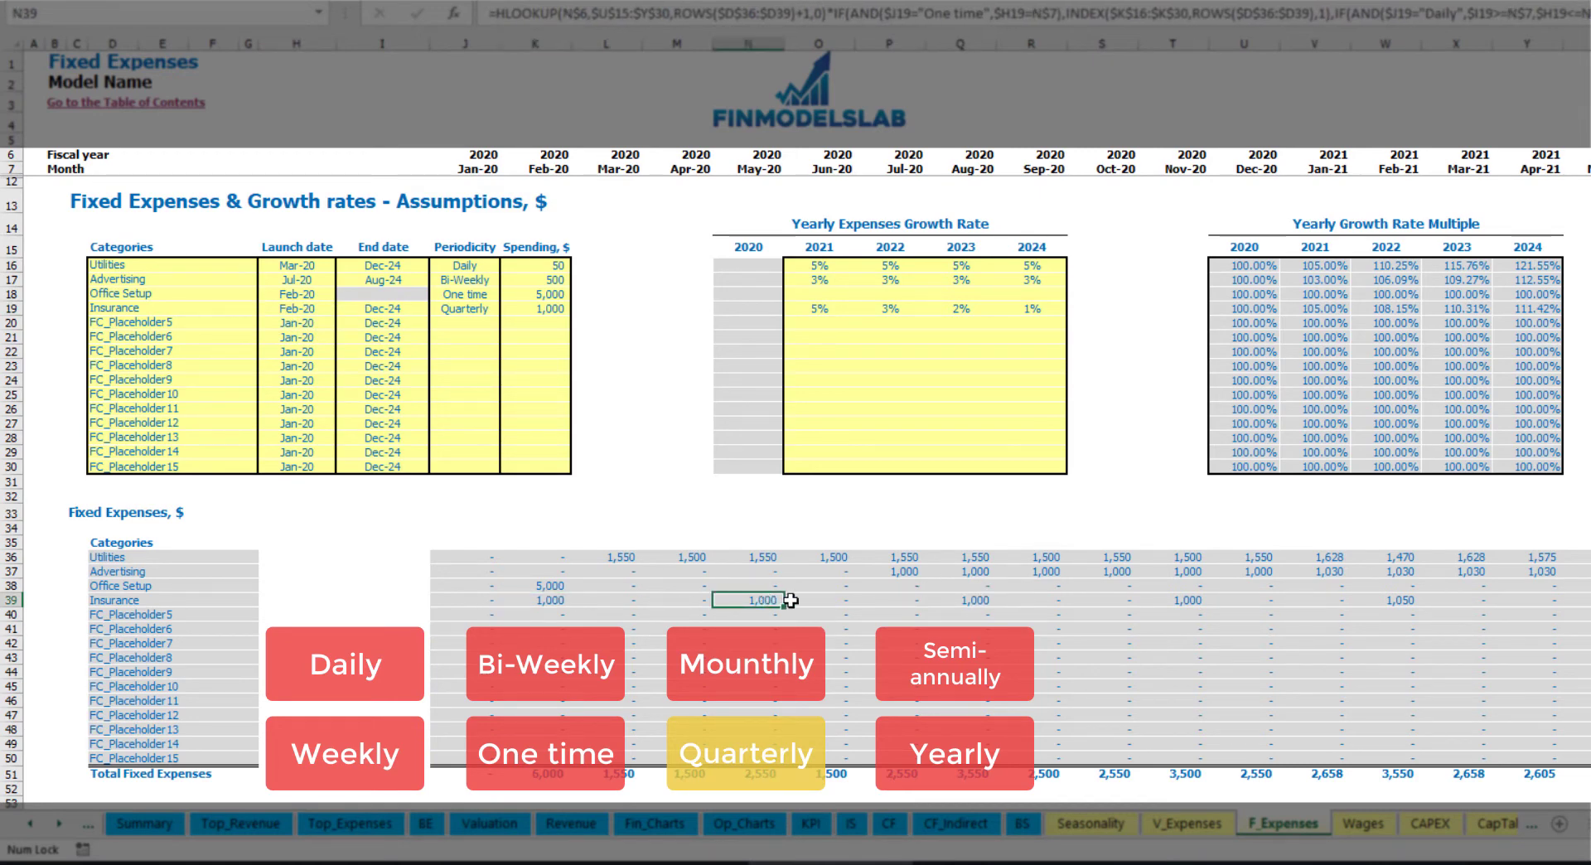
Change the Insurance periodicity to Semi-Annually and trace its amounts from Feb-20 to Feb-21
click(489, 308)
click(508, 308)
click(489, 404)
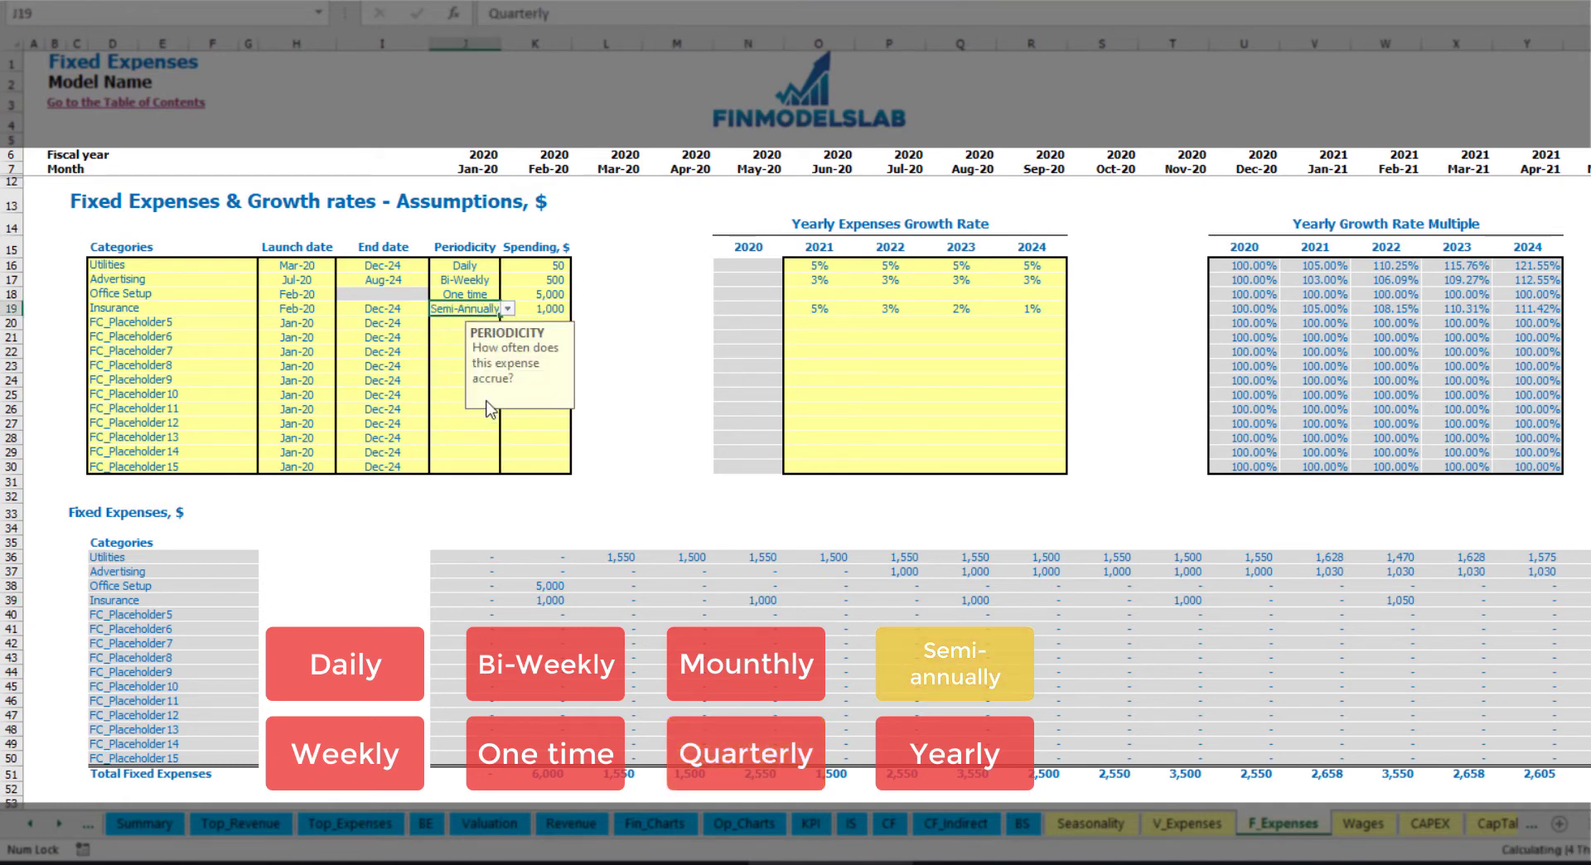
drag(550, 603, 1328, 602)
click(1386, 614)
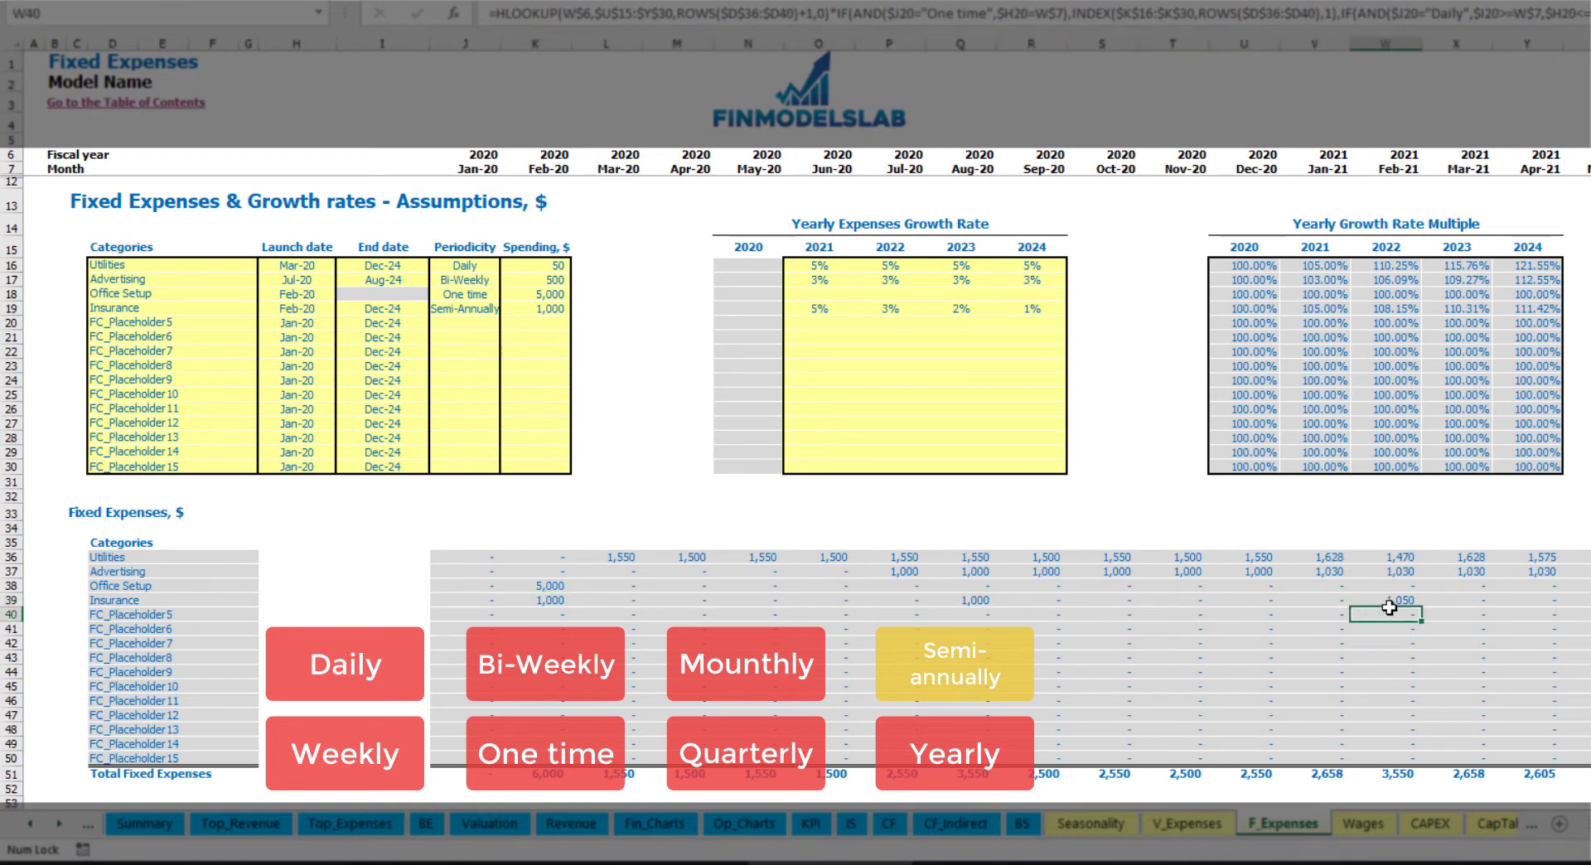
Set the Insurance periodicity to Yearly and trace its amounts from Feb-20 into 2021
click(470, 308)
click(508, 309)
click(454, 415)
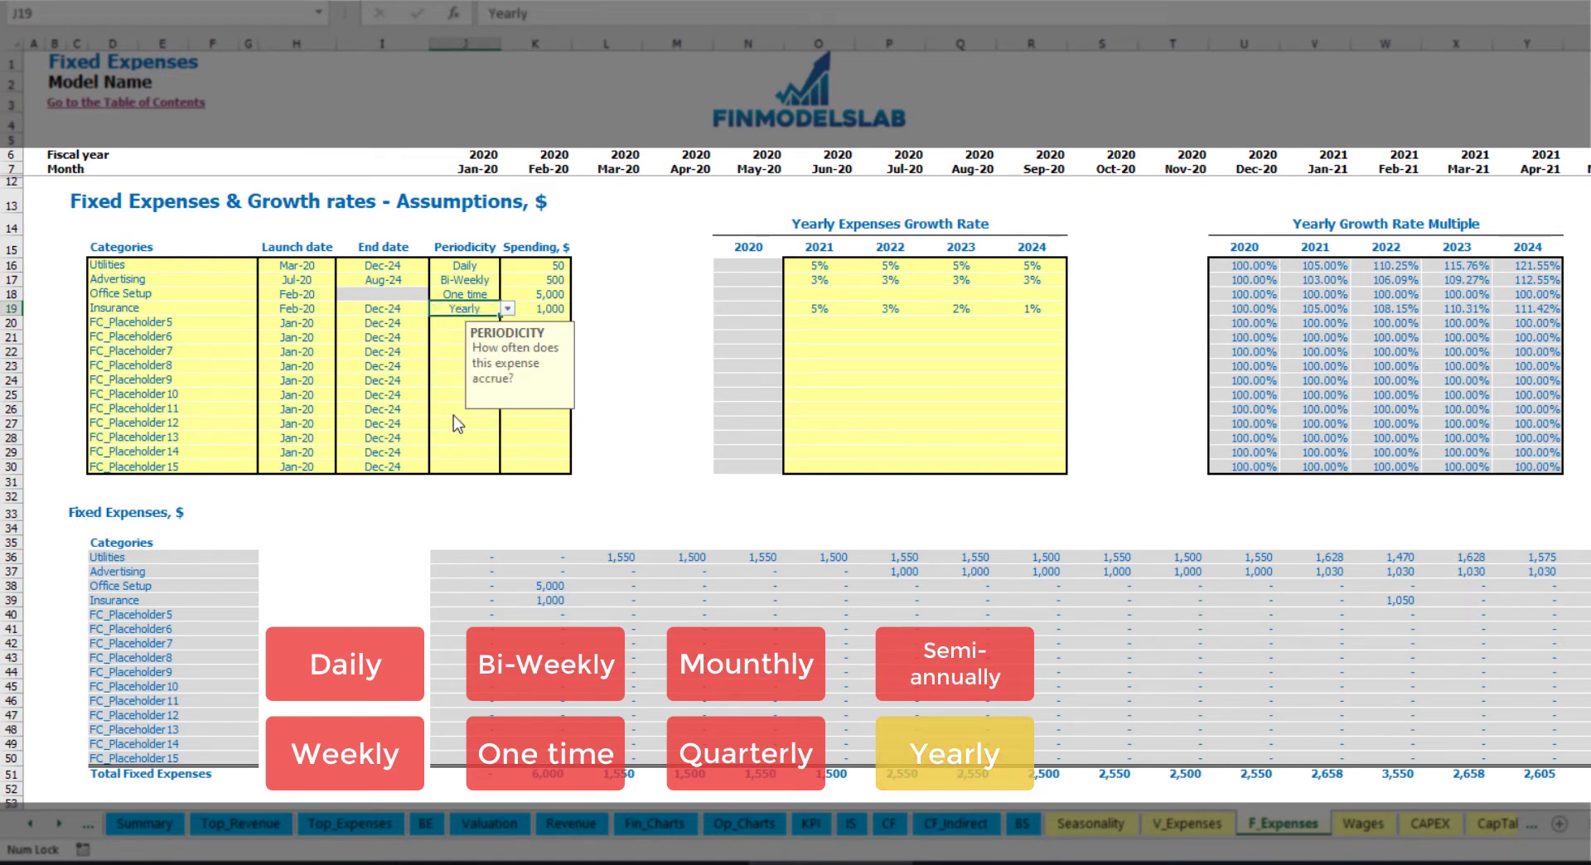
drag(539, 603, 1587, 604)
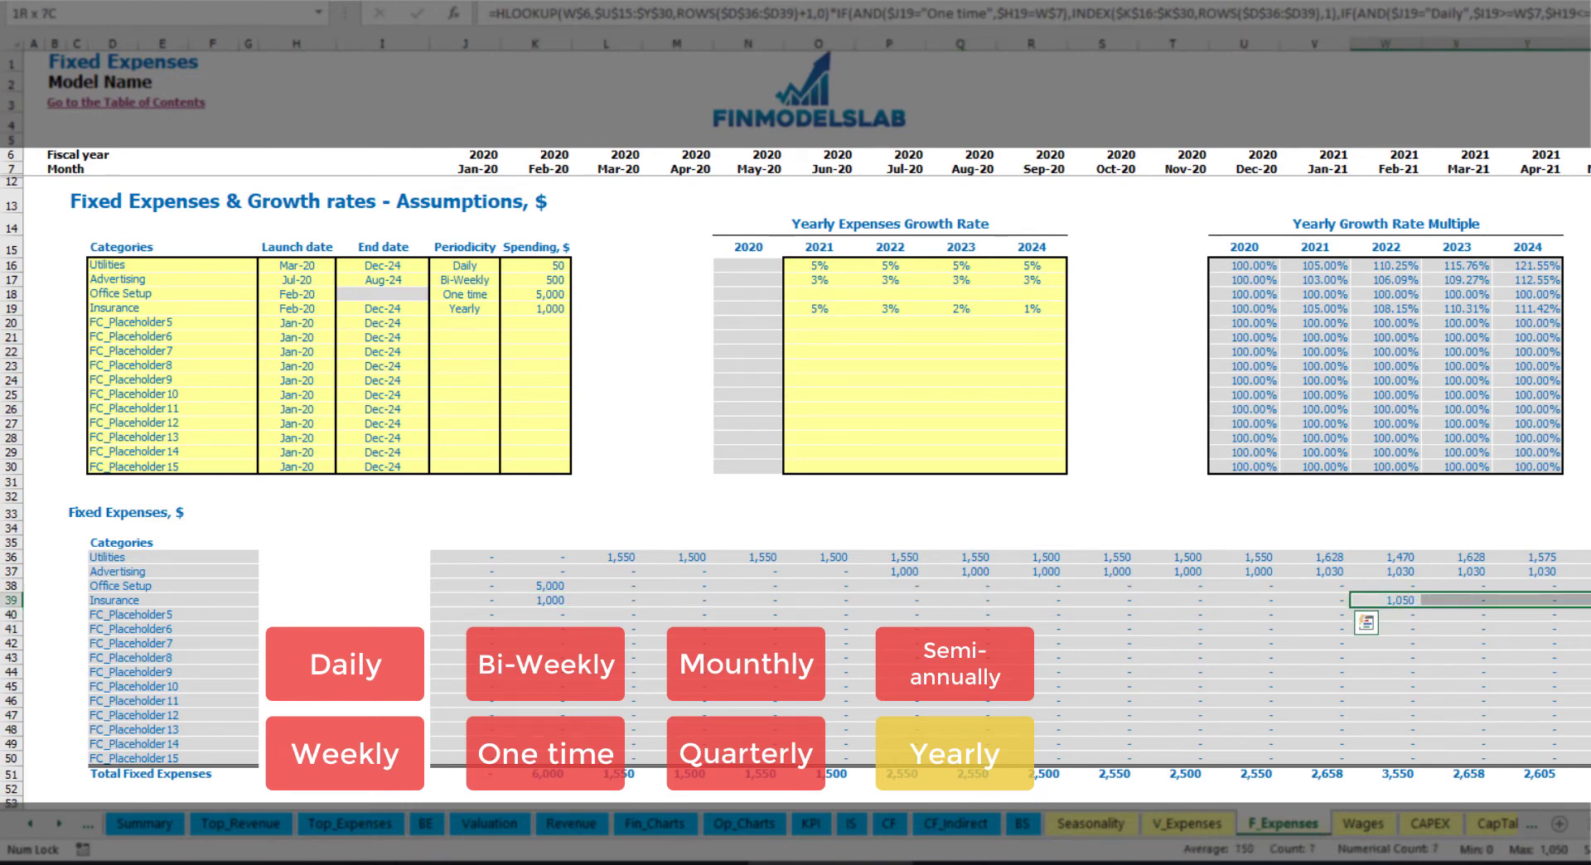
Review the Insurance launch and end dates and the monthly amounts of all categories in the Fixed Expenses section
click(318, 315)
click(382, 307)
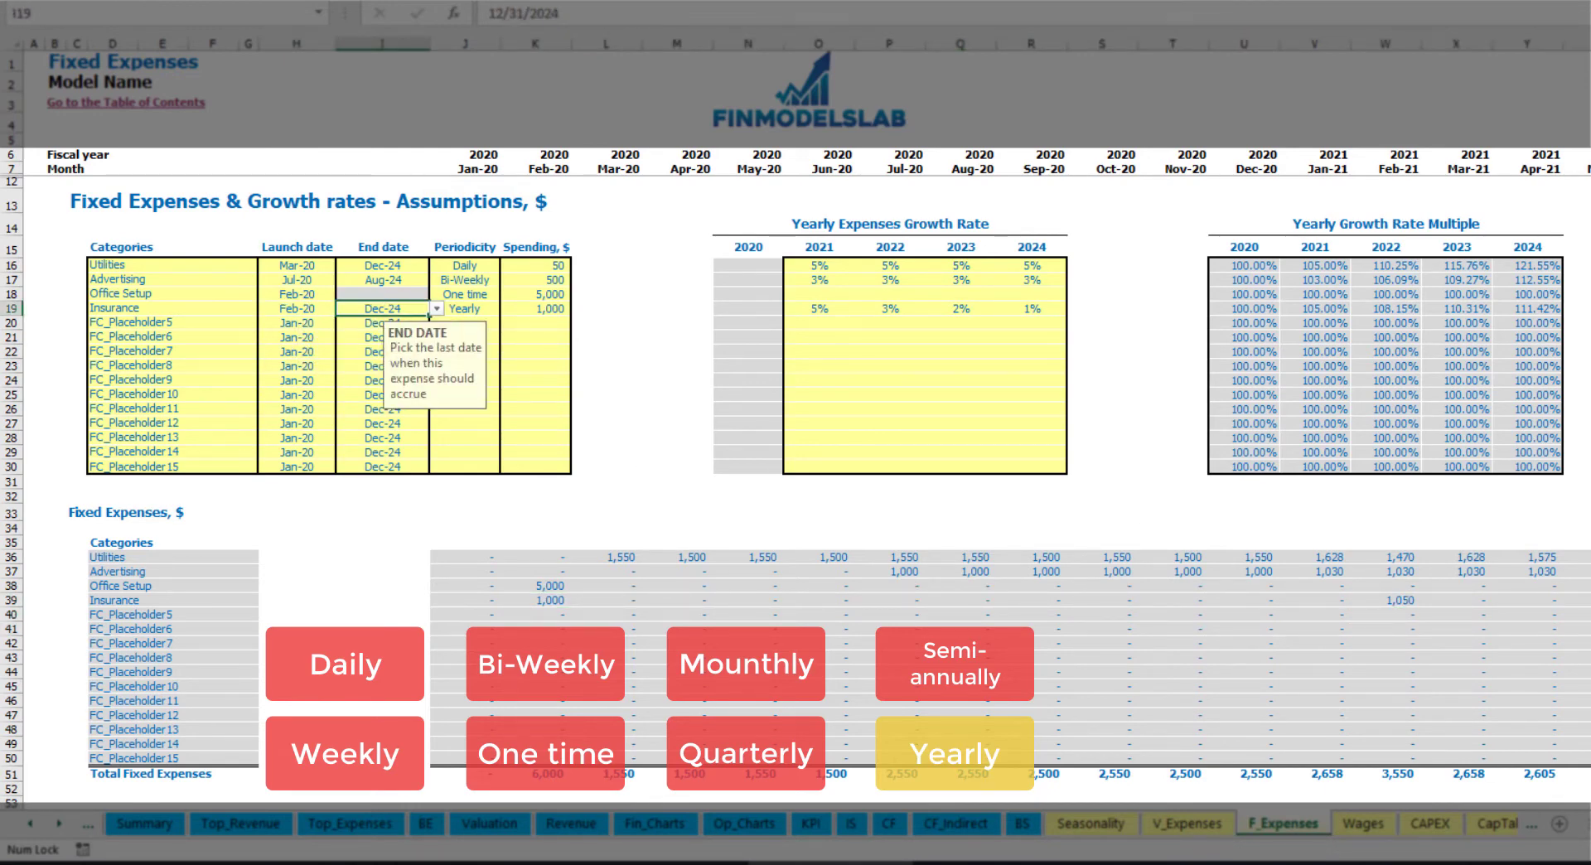
click(1114, 467)
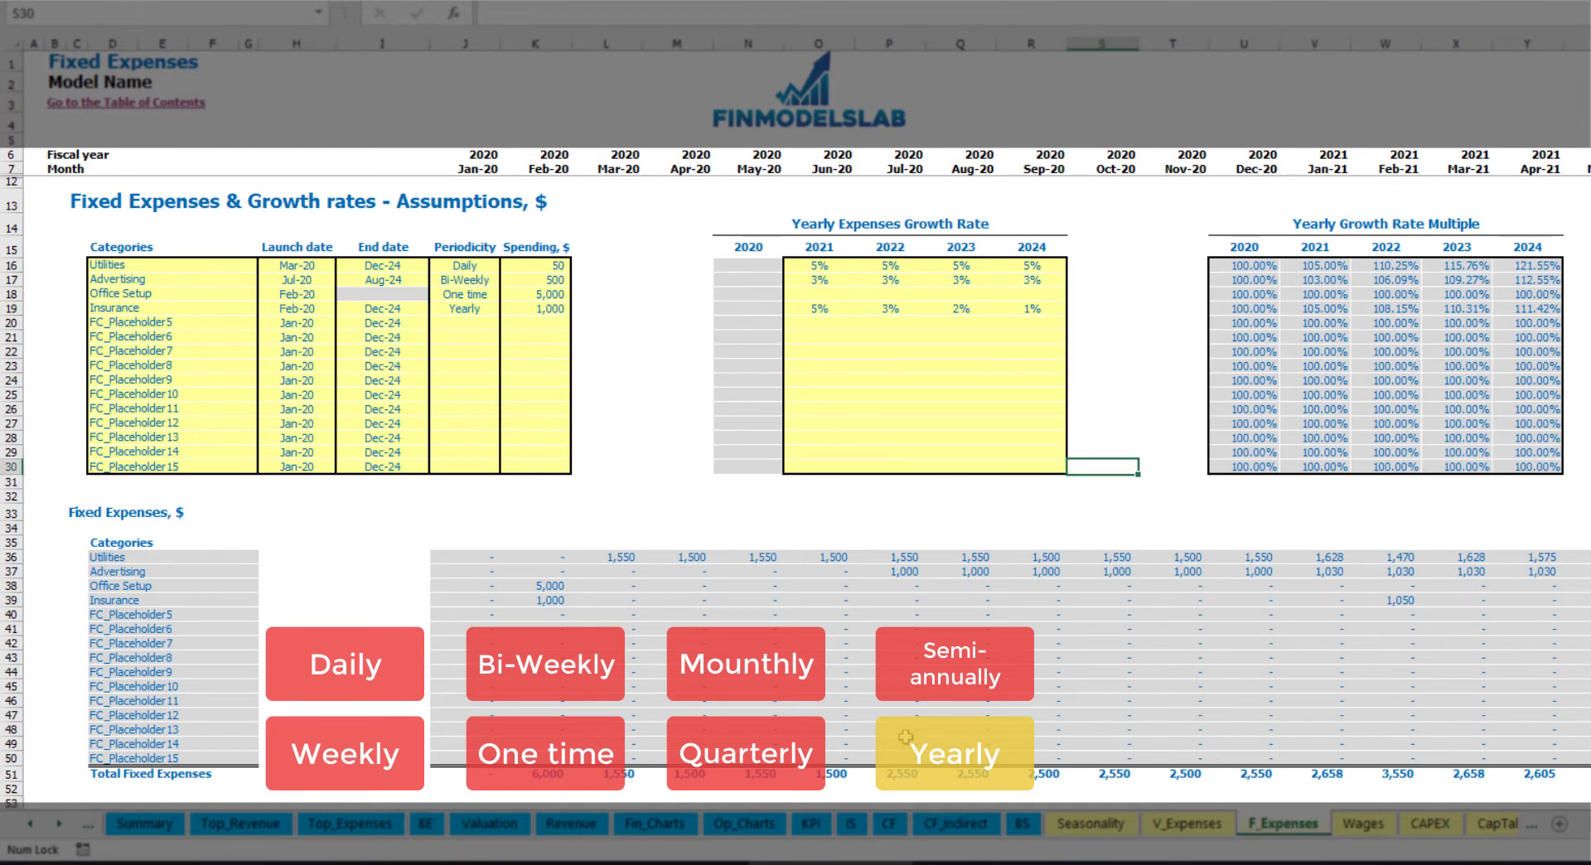
mouse_move(462, 556)
mouse_down()
mouse_move(1210, 675)
mouse_move(1456, 756)
mouse_up()
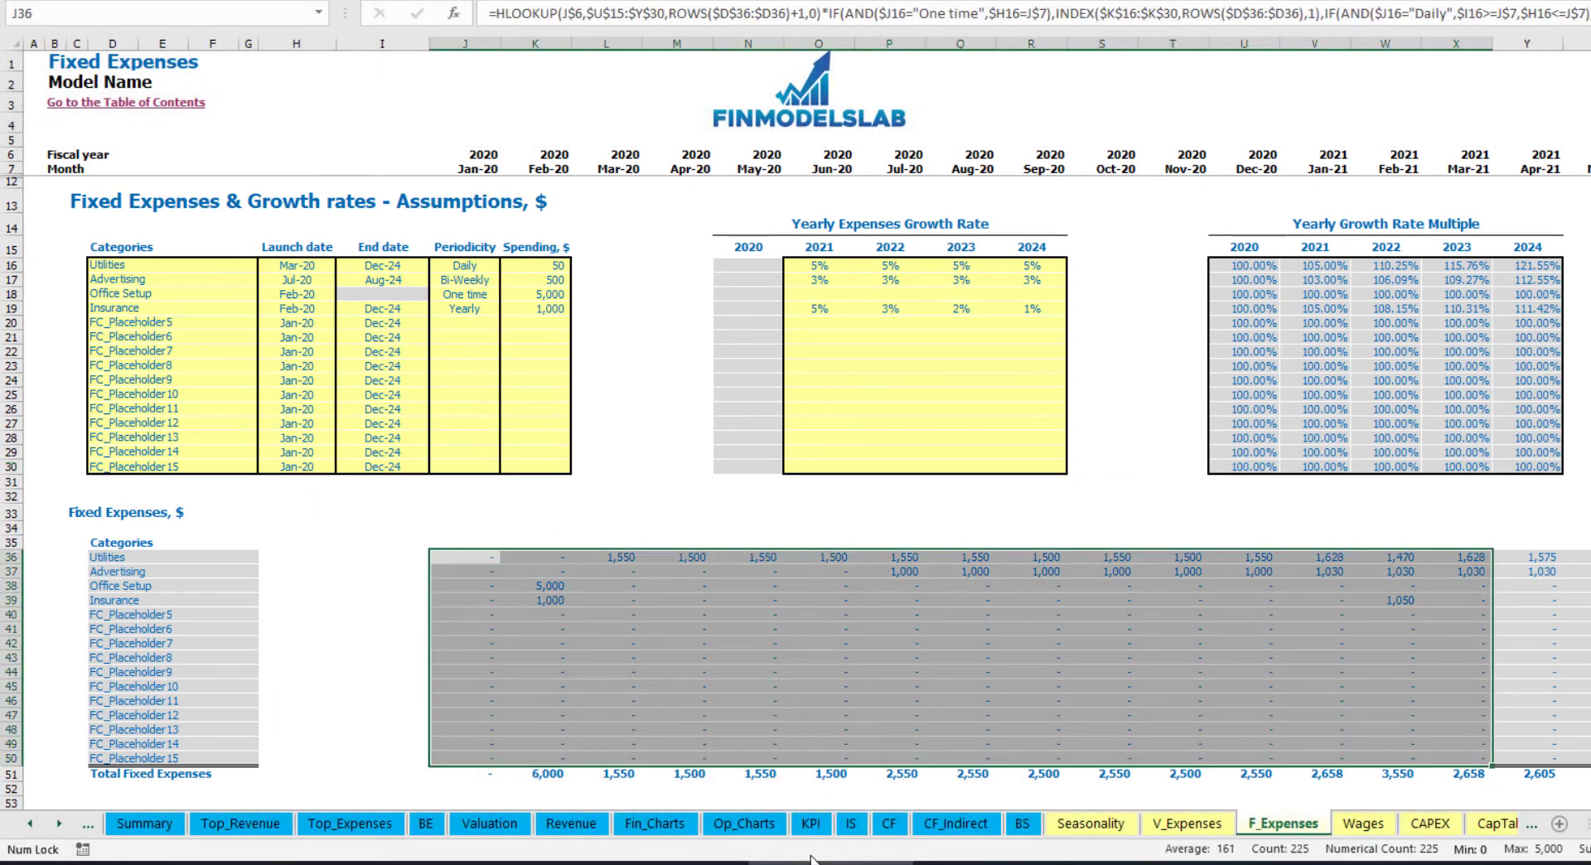
Expand Total Fixed Expenses in the Income Statement and review its individual category lines
click(850, 823)
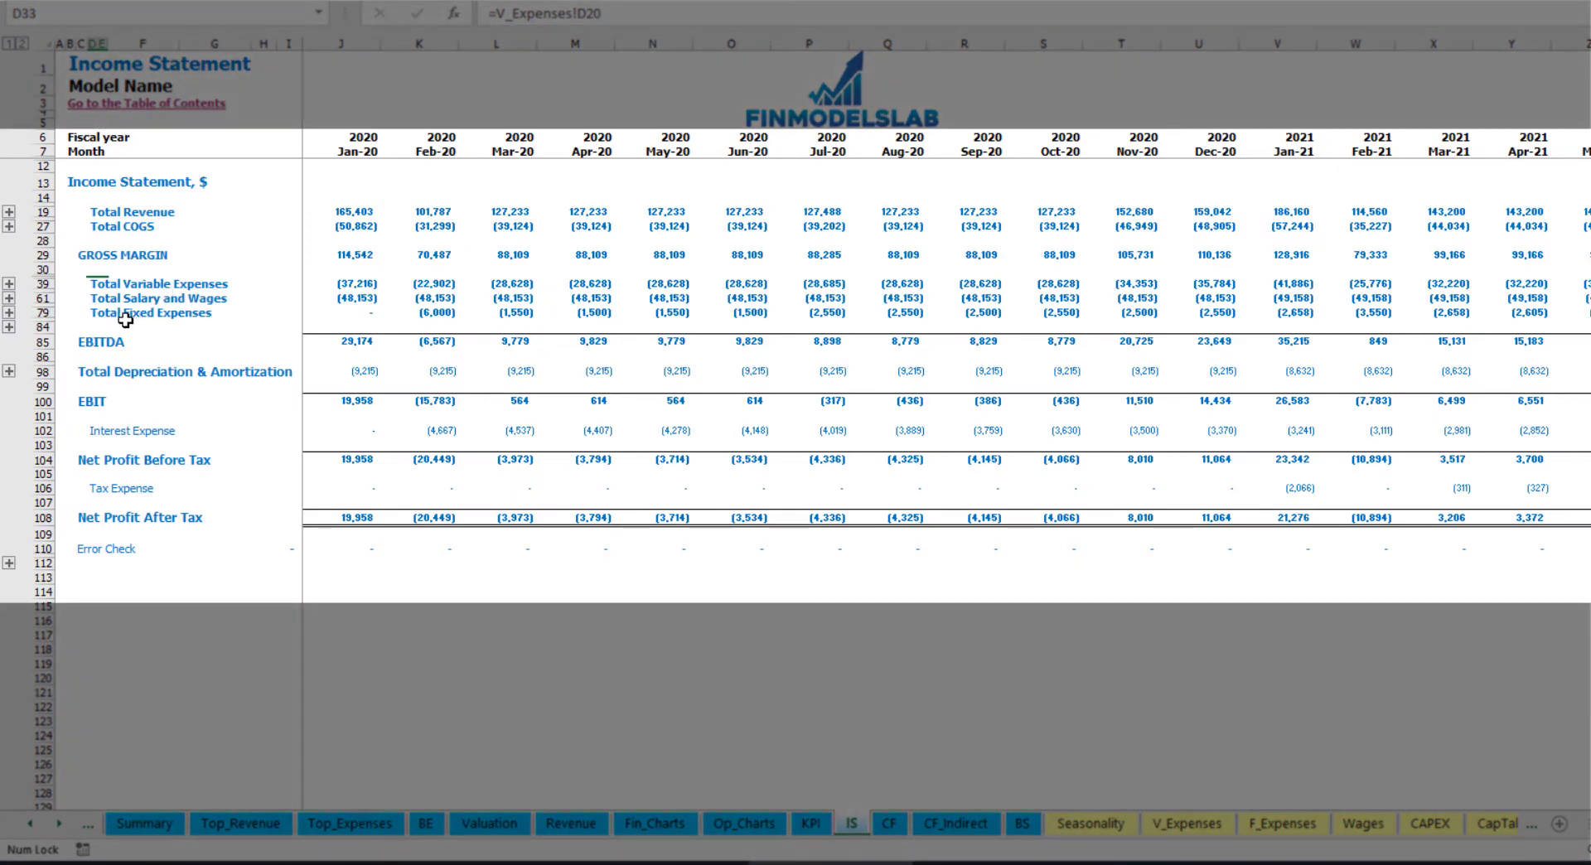
click(90, 313)
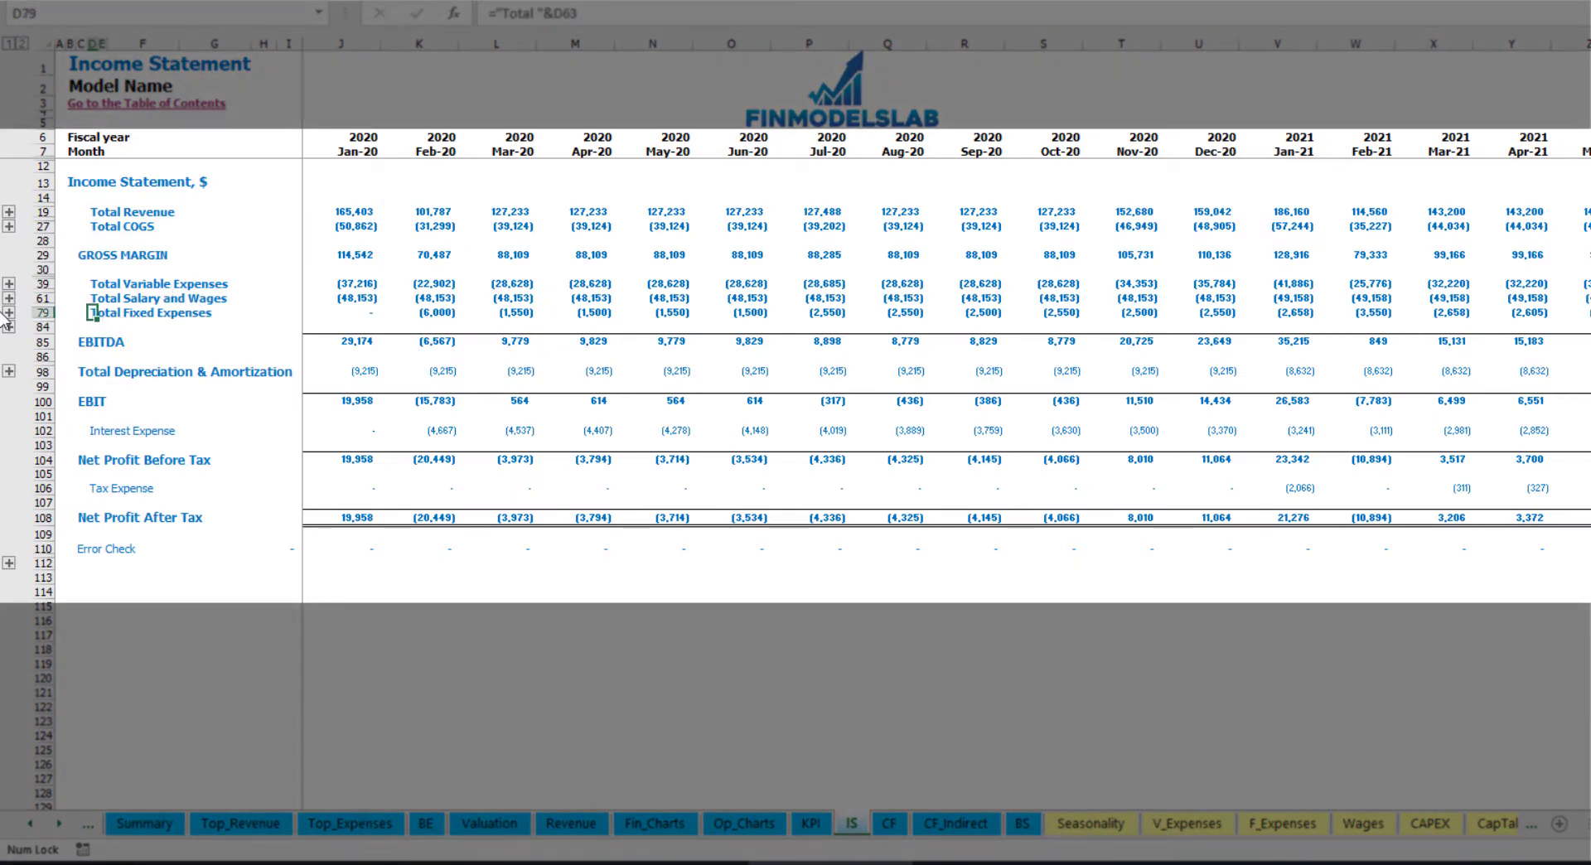
click(9, 313)
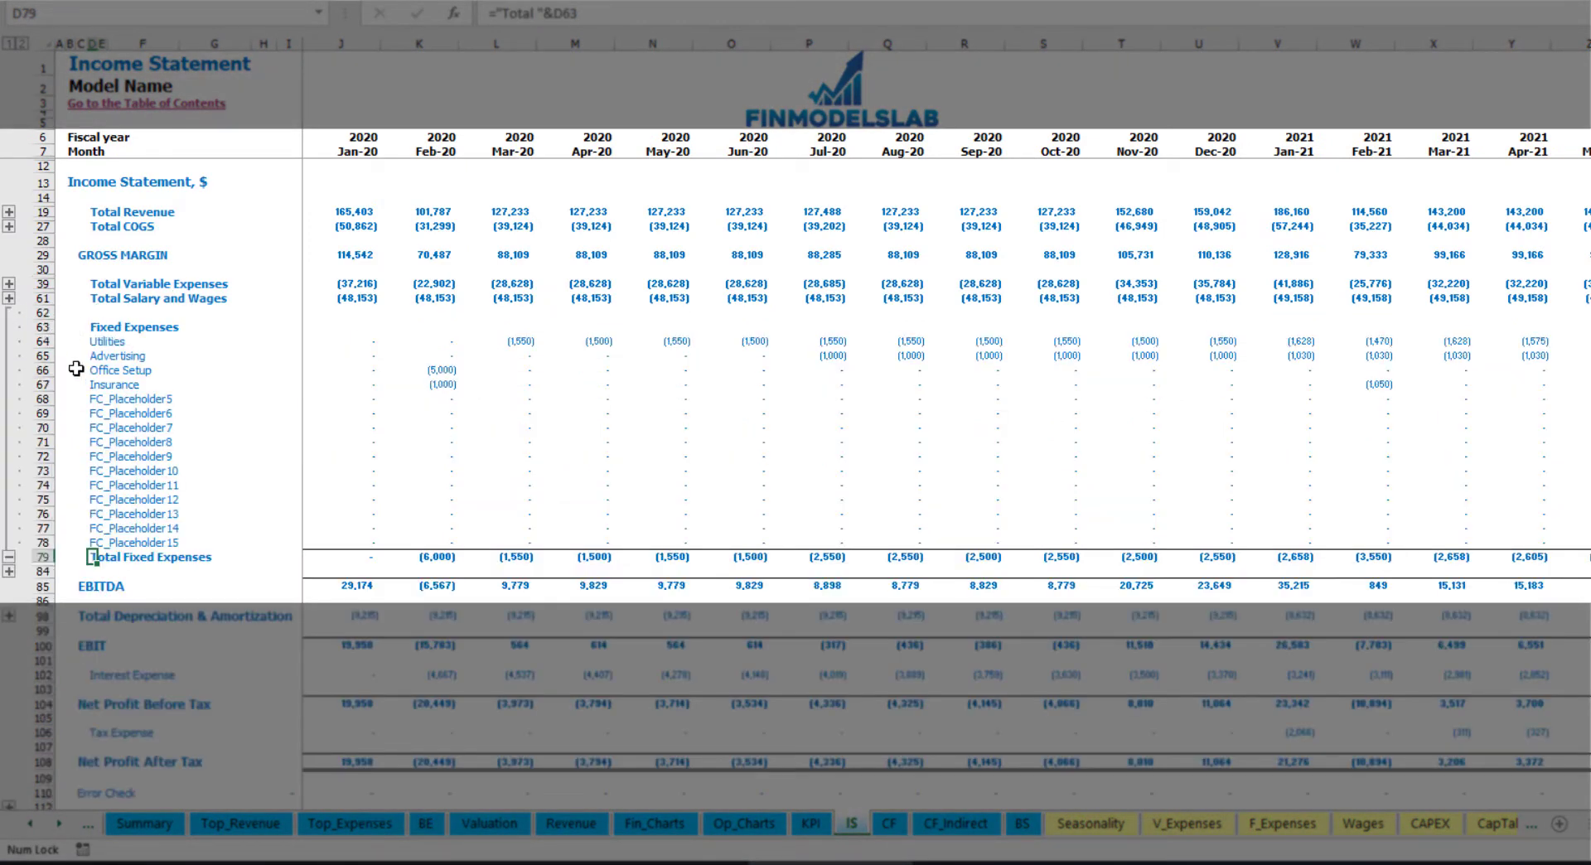
drag(46, 342, 107, 543)
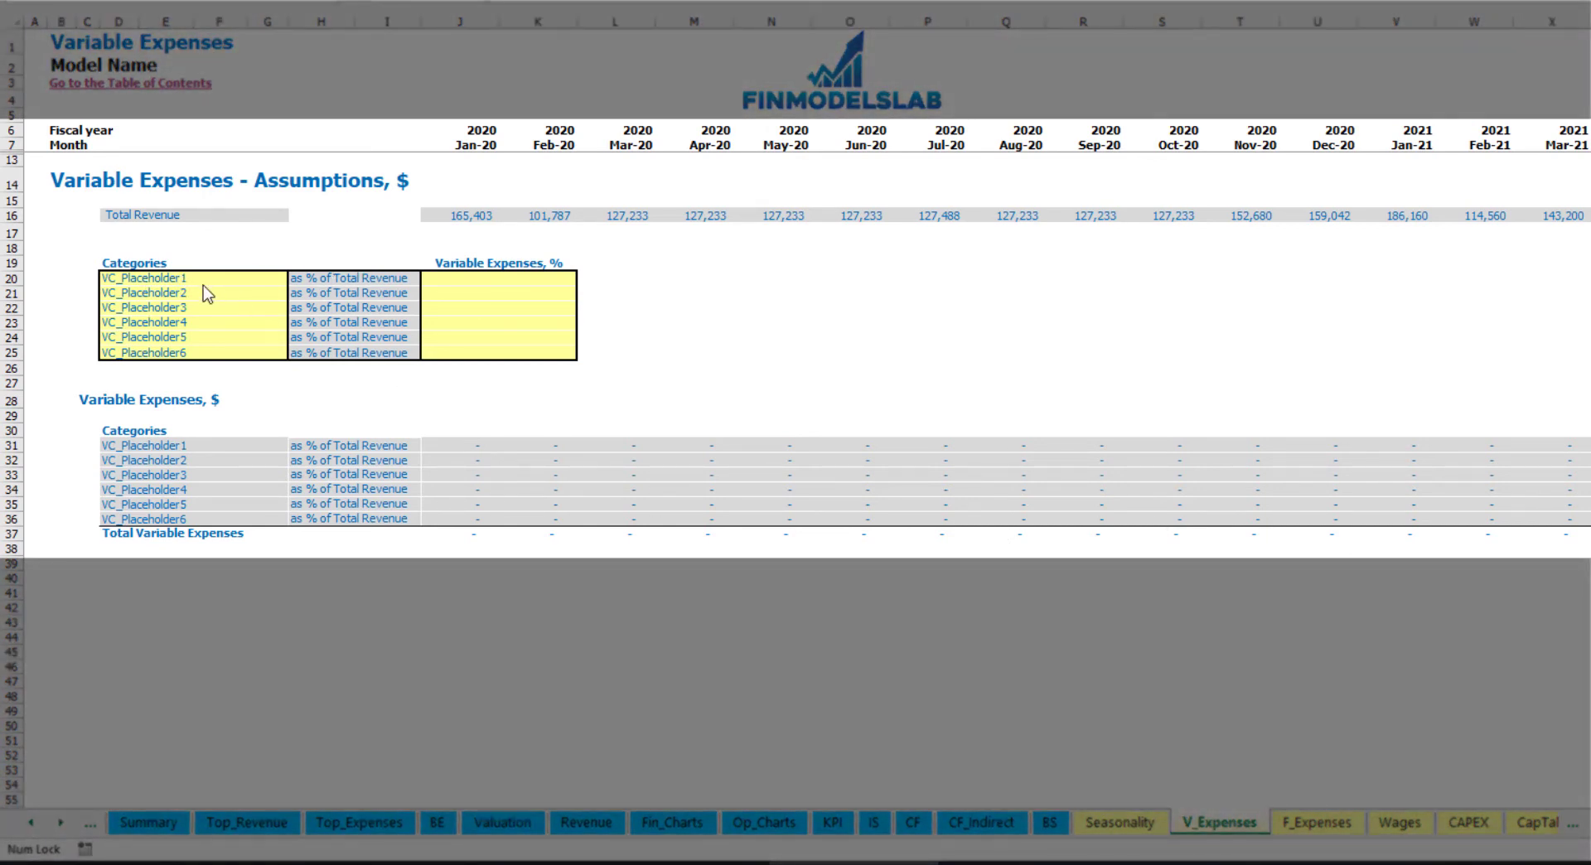
Name the first variable expense category Bank fees and set it to 2.5% of total revenue
click(172, 278)
text(Bank fee)
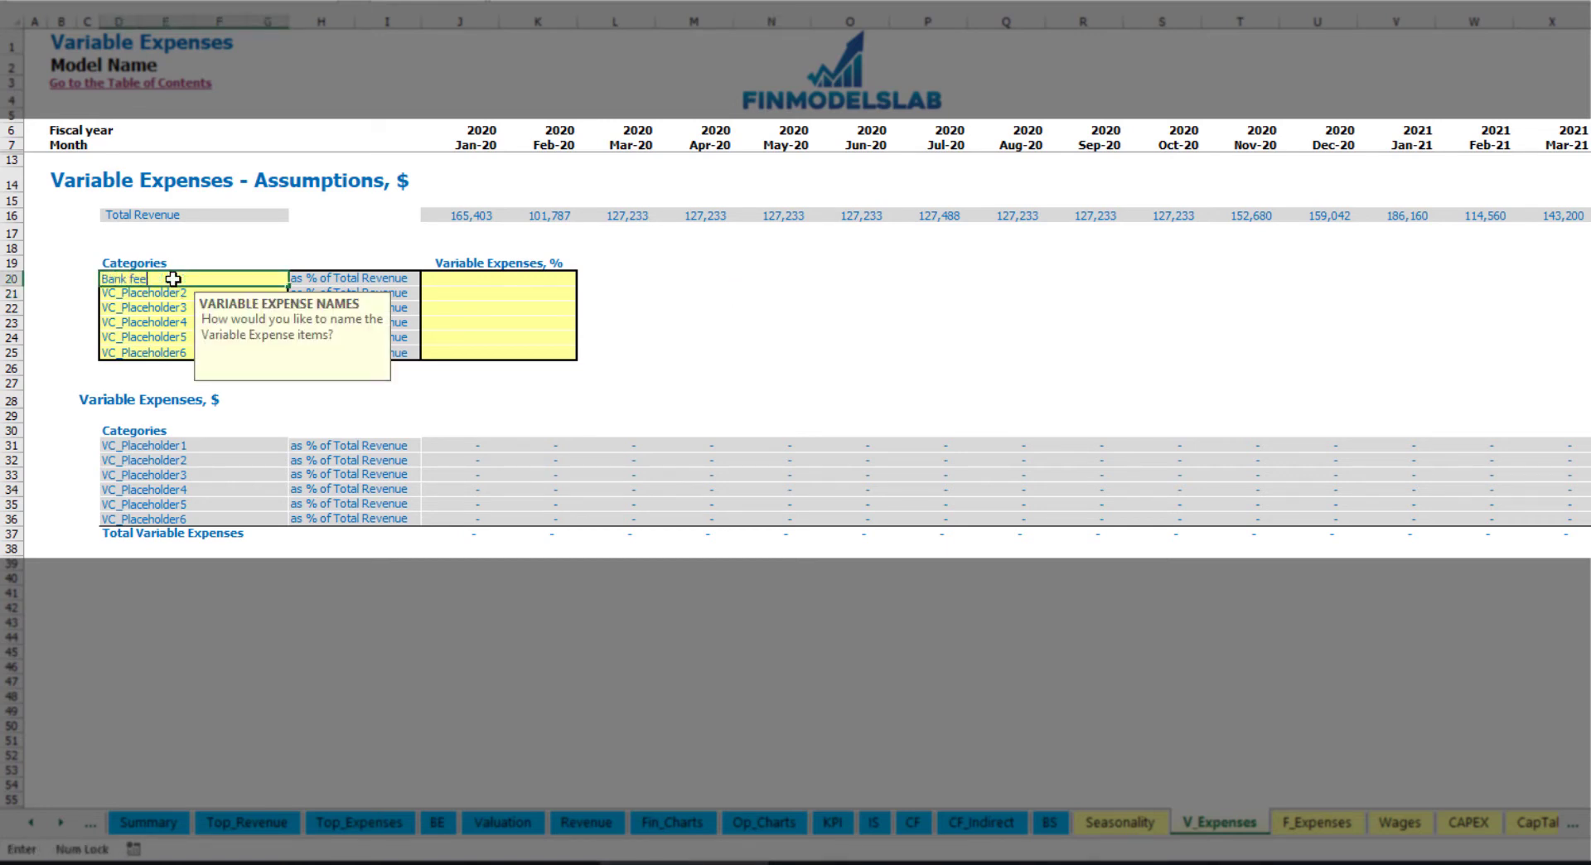
text(s)
key(Return)
click(469, 277)
text(2.5)
key(Return)
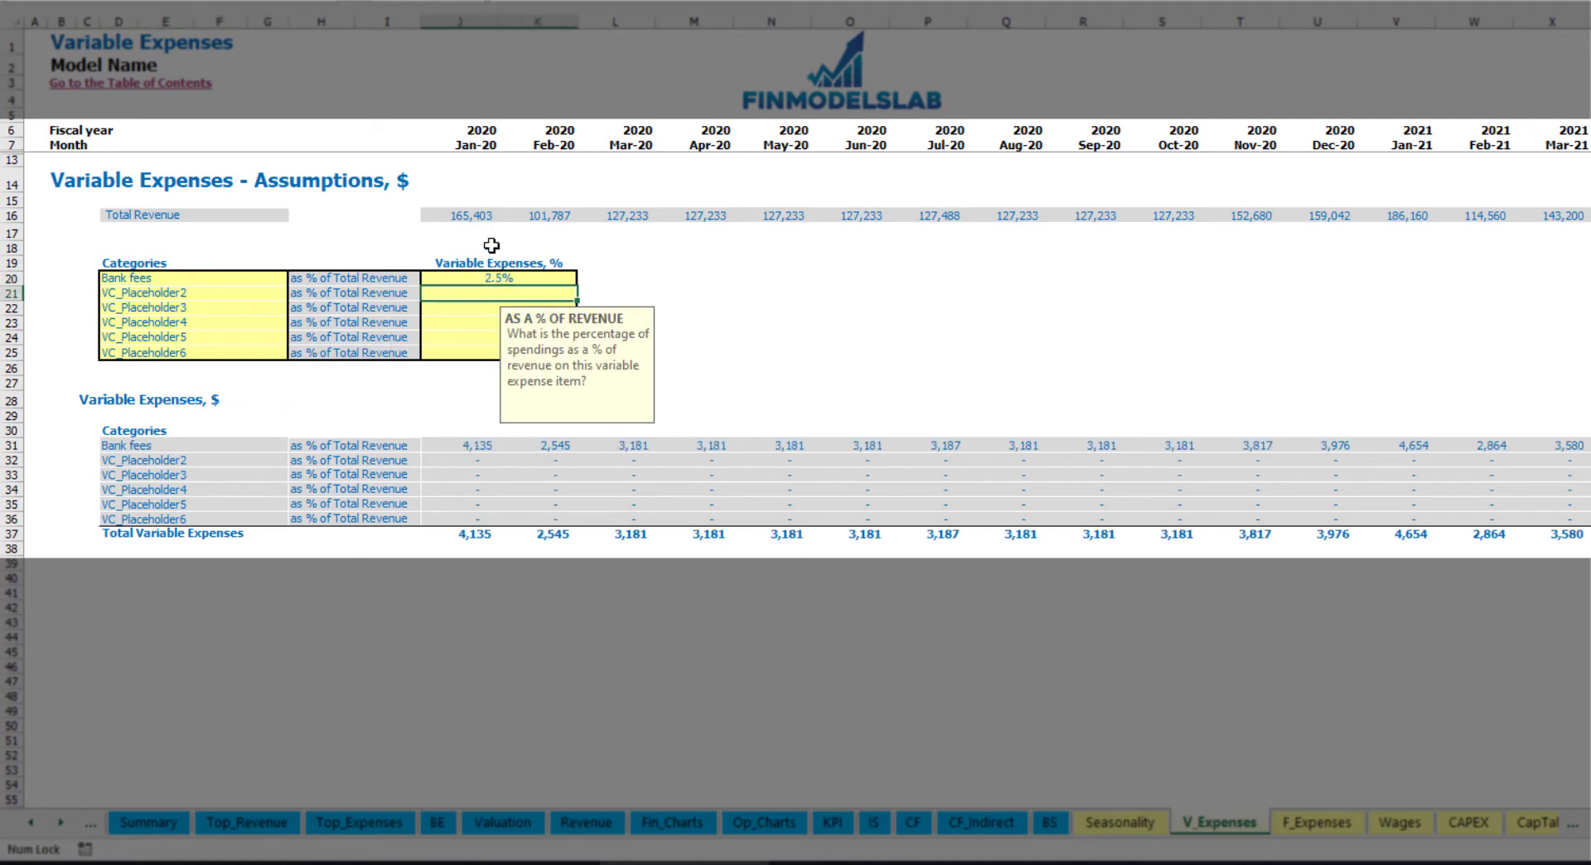
Review the monthly Total Revenue row and the Bank fees amounts for Jan-20 and Mar-20
drag(464, 217, 800, 249)
drag(916, 261, 1243, 217)
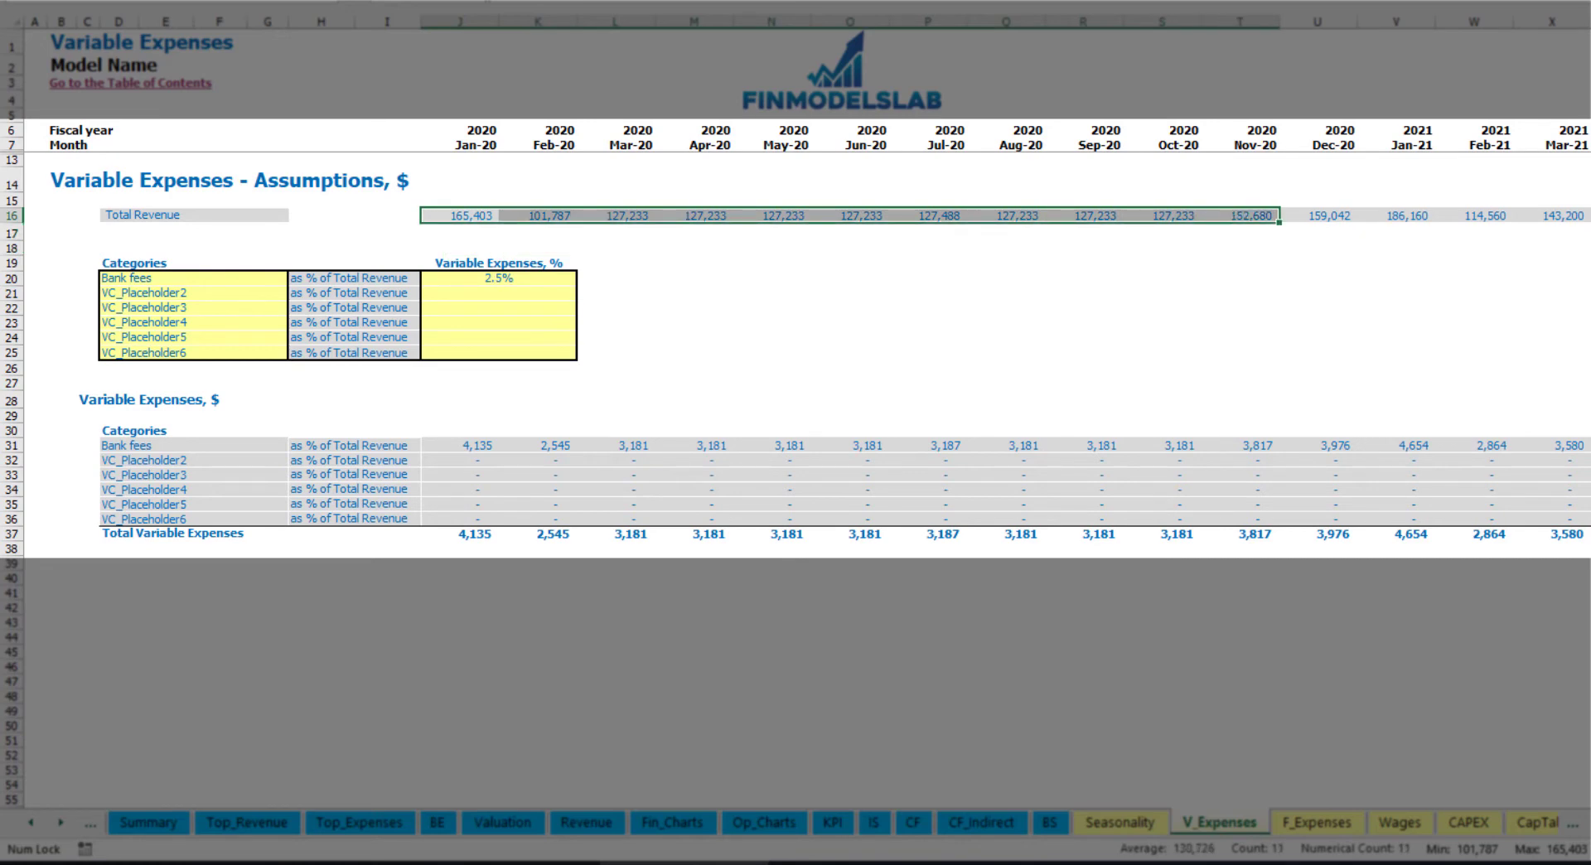
scroll(458, 448, right, 12)
scroll(458, 448, left, 12)
click(484, 447)
click(616, 446)
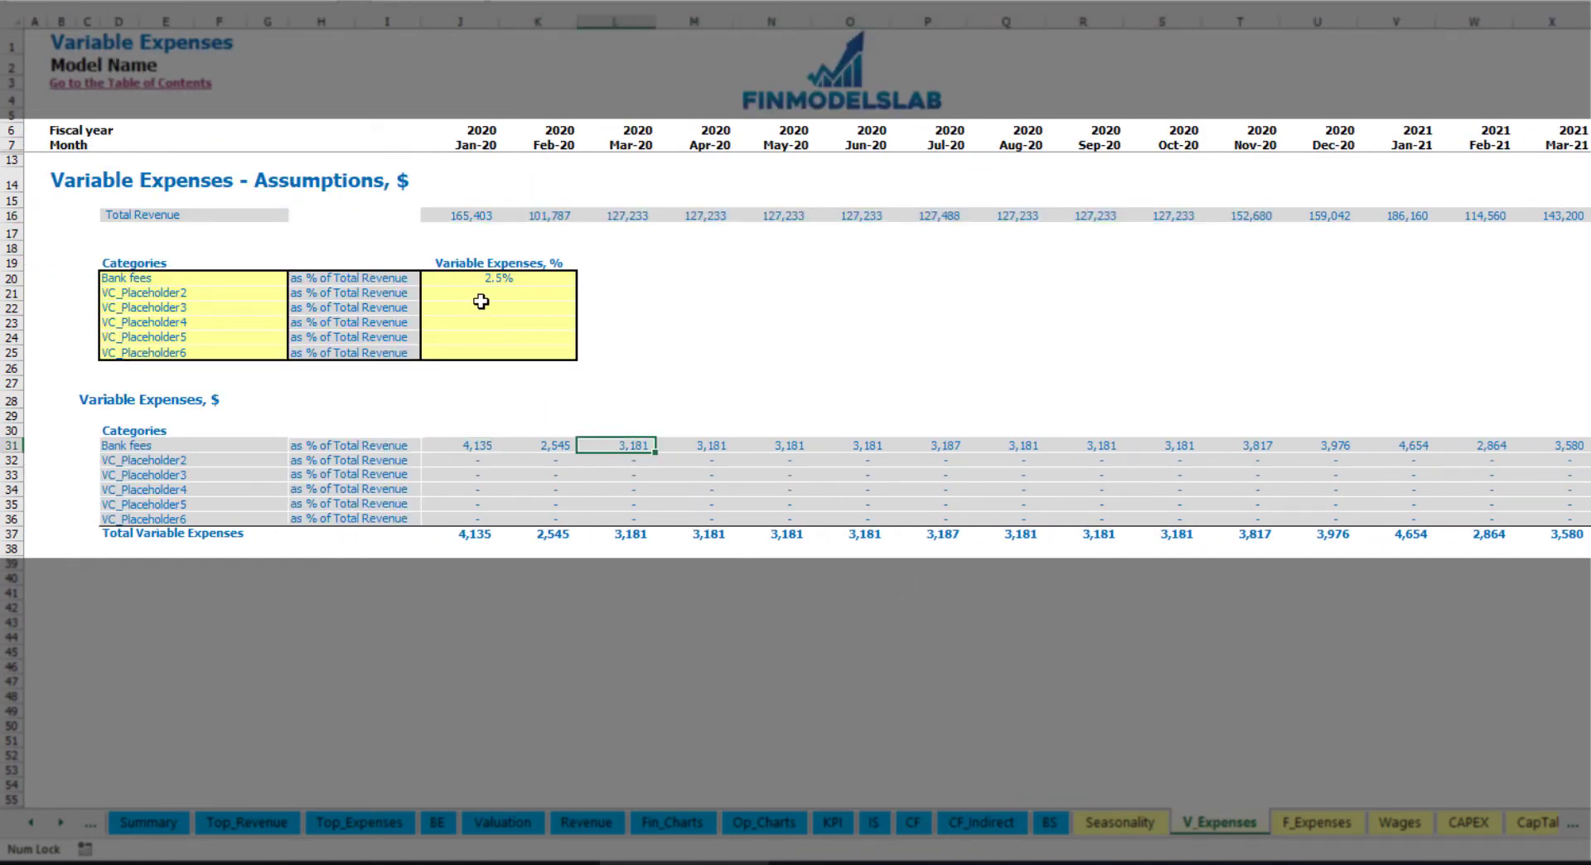
Name the second variable expense category Other Var Exp and set it to 5% of total revenue
click(199, 295)
text(Other Var Exp)
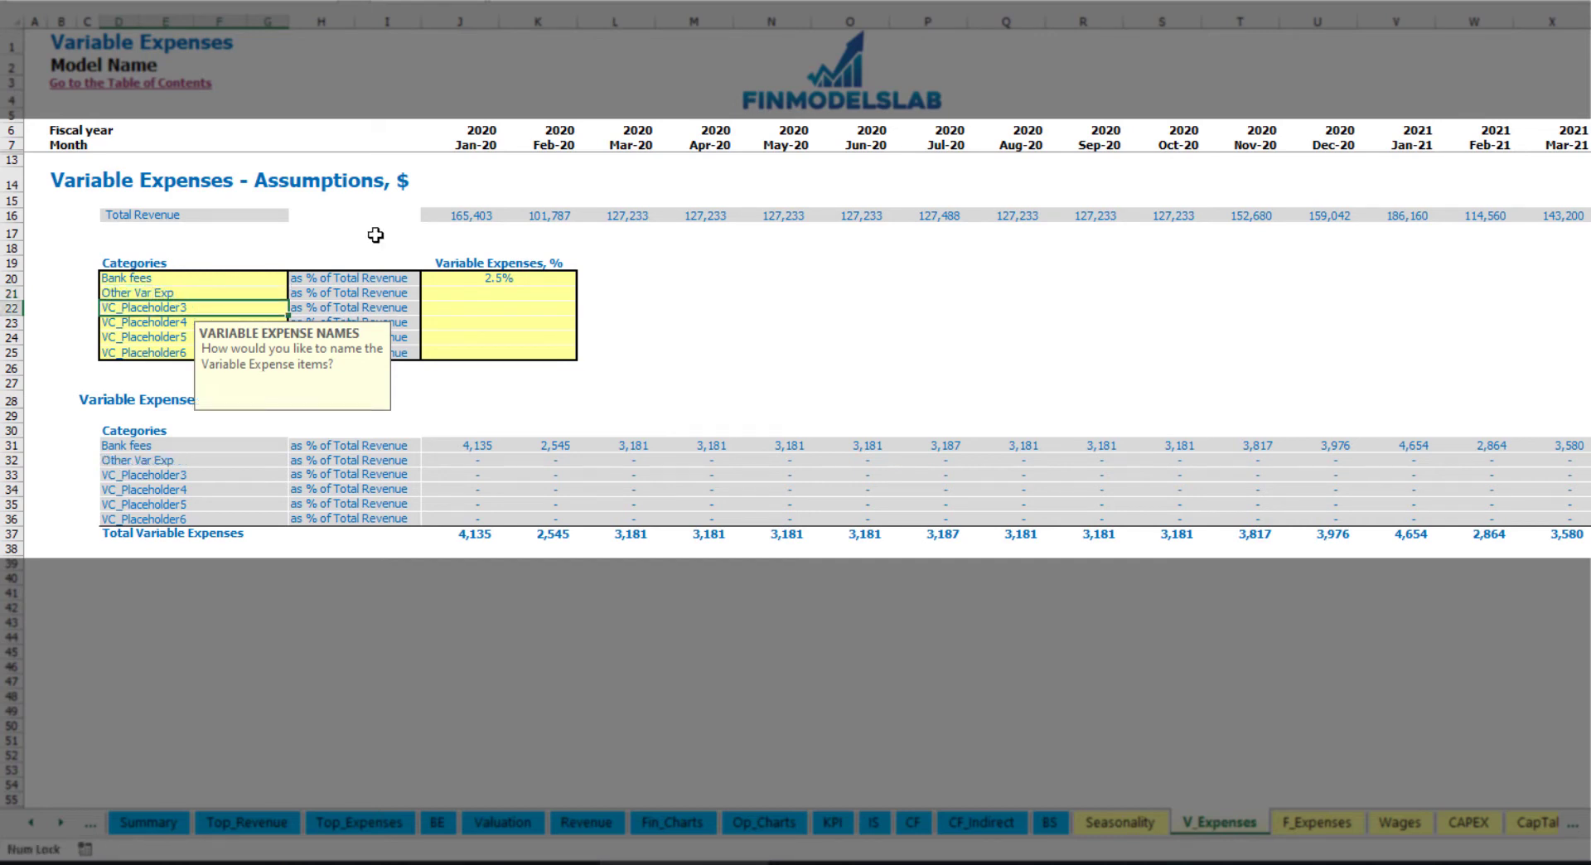
click(483, 294)
text(5)
key(Return)
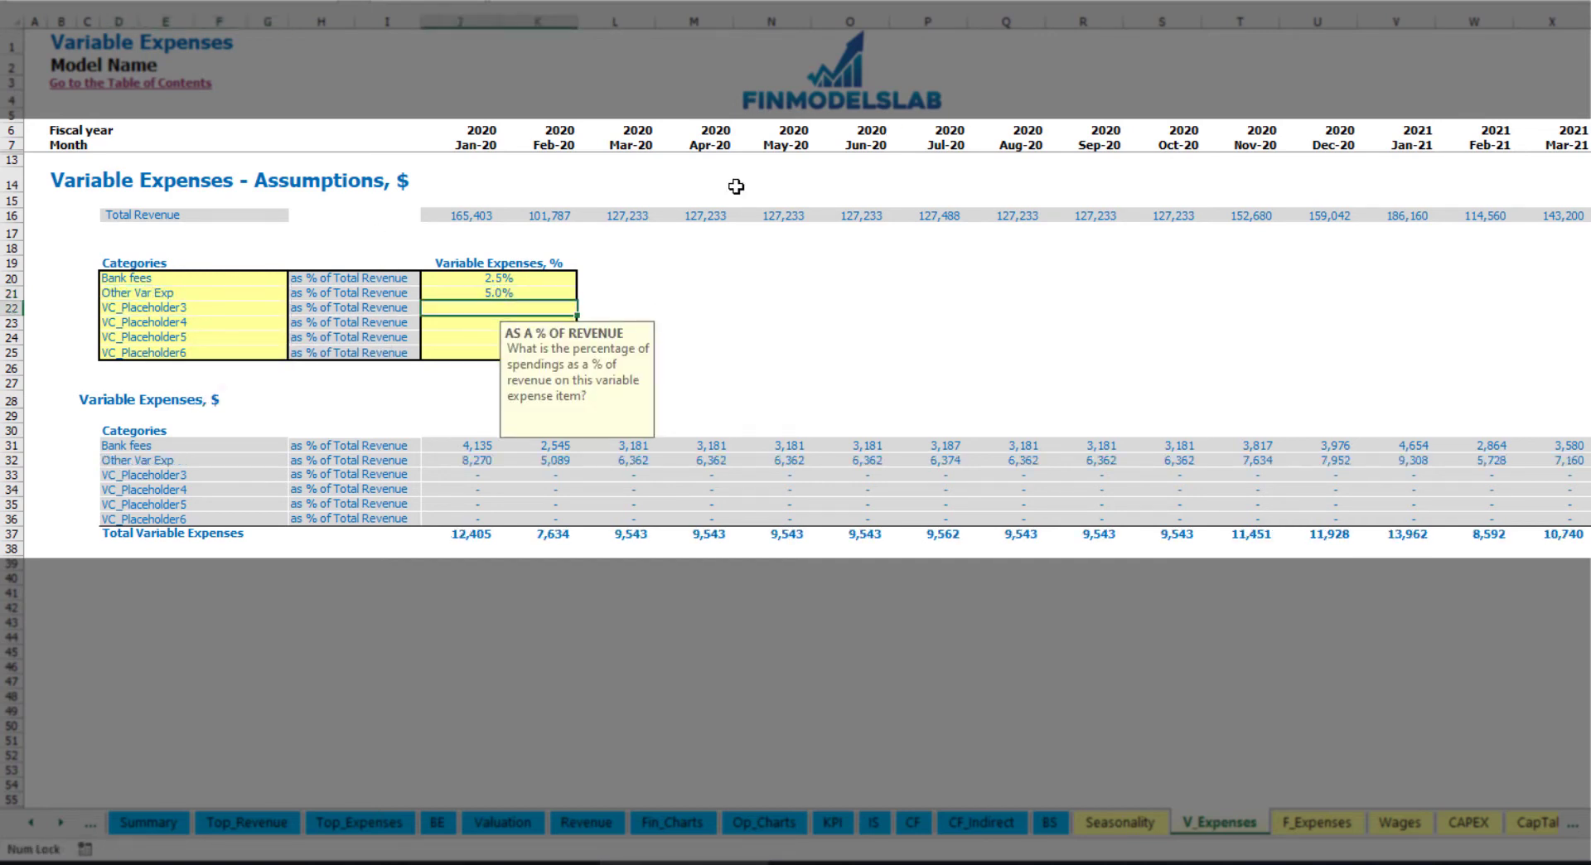
Name the third variable expense category Direct Labor and set it to 15% of total revenue
click(253, 309)
text(Direct Labor)
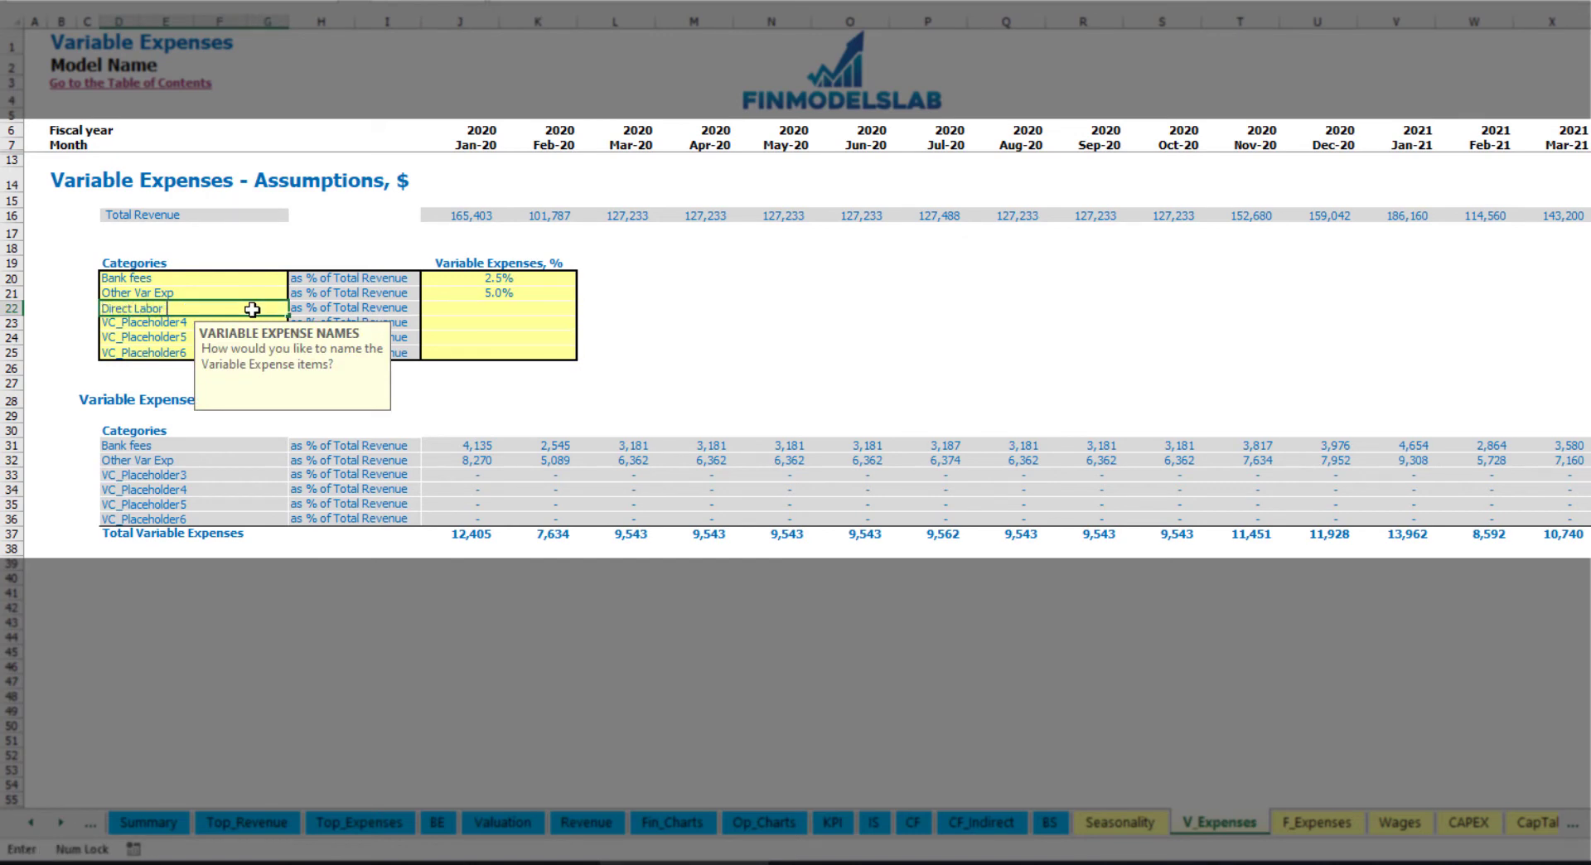
key(Return)
click(468, 310)
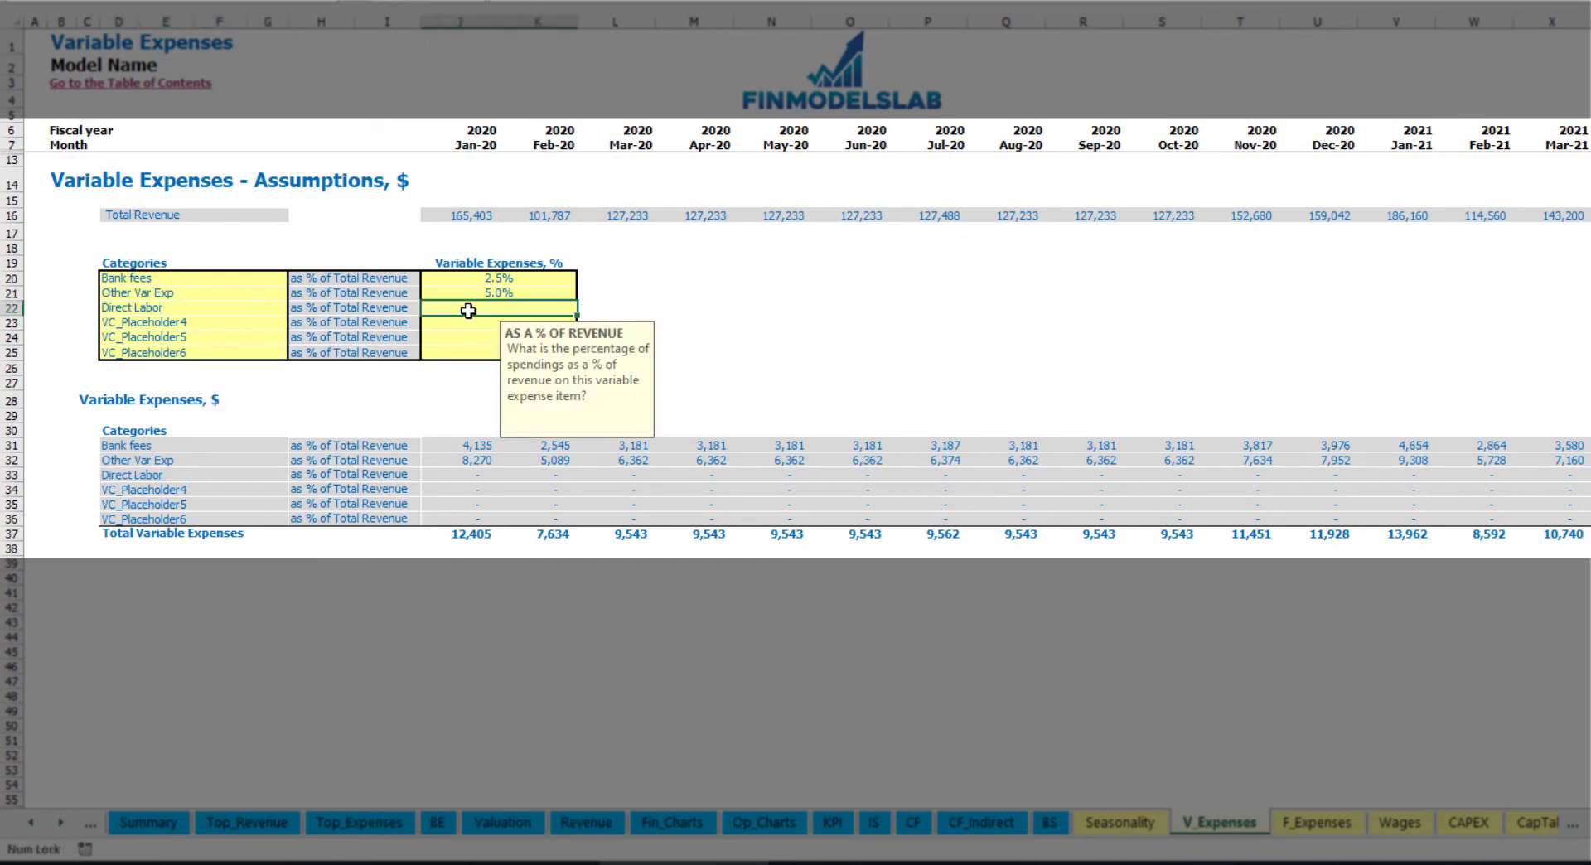
text(15)
key(Return)
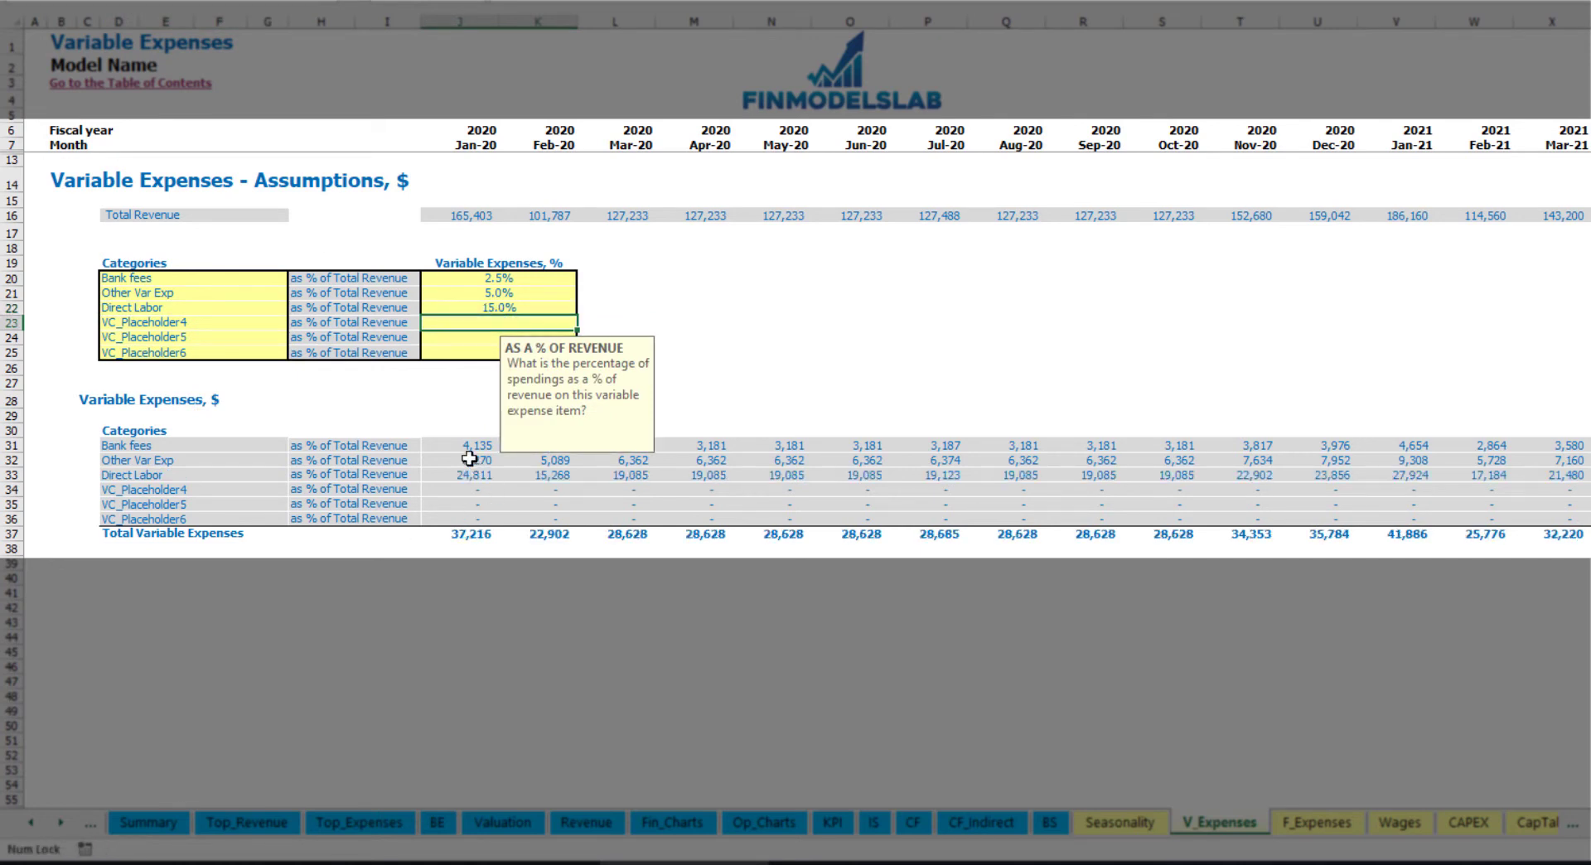
click(463, 441)
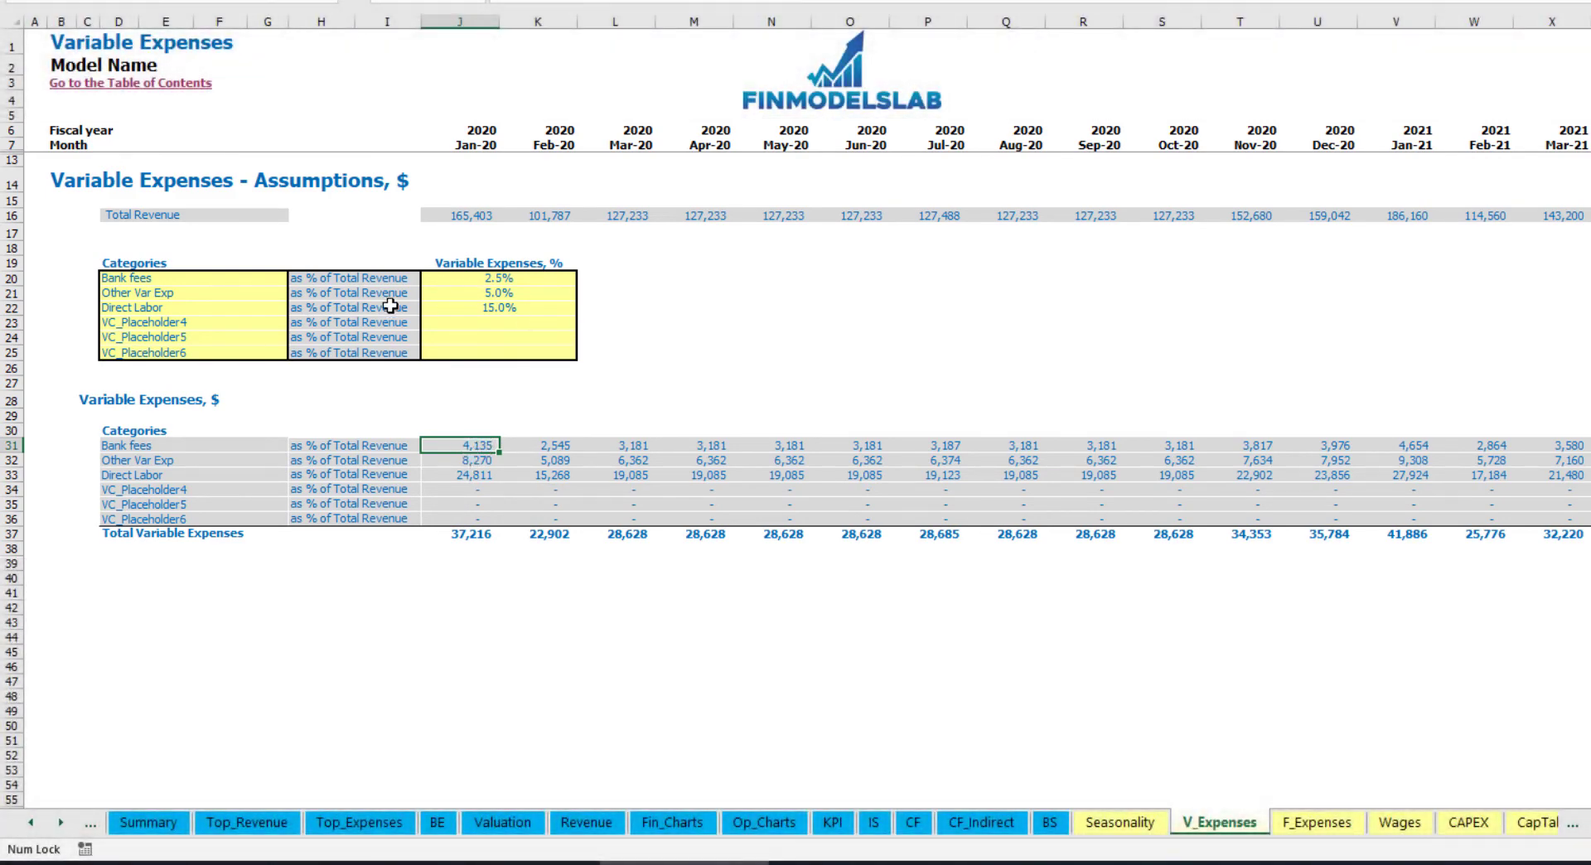
Expand Total Variable Expenses in the Income Statement and review its category lines and monthly amounts
click(874, 823)
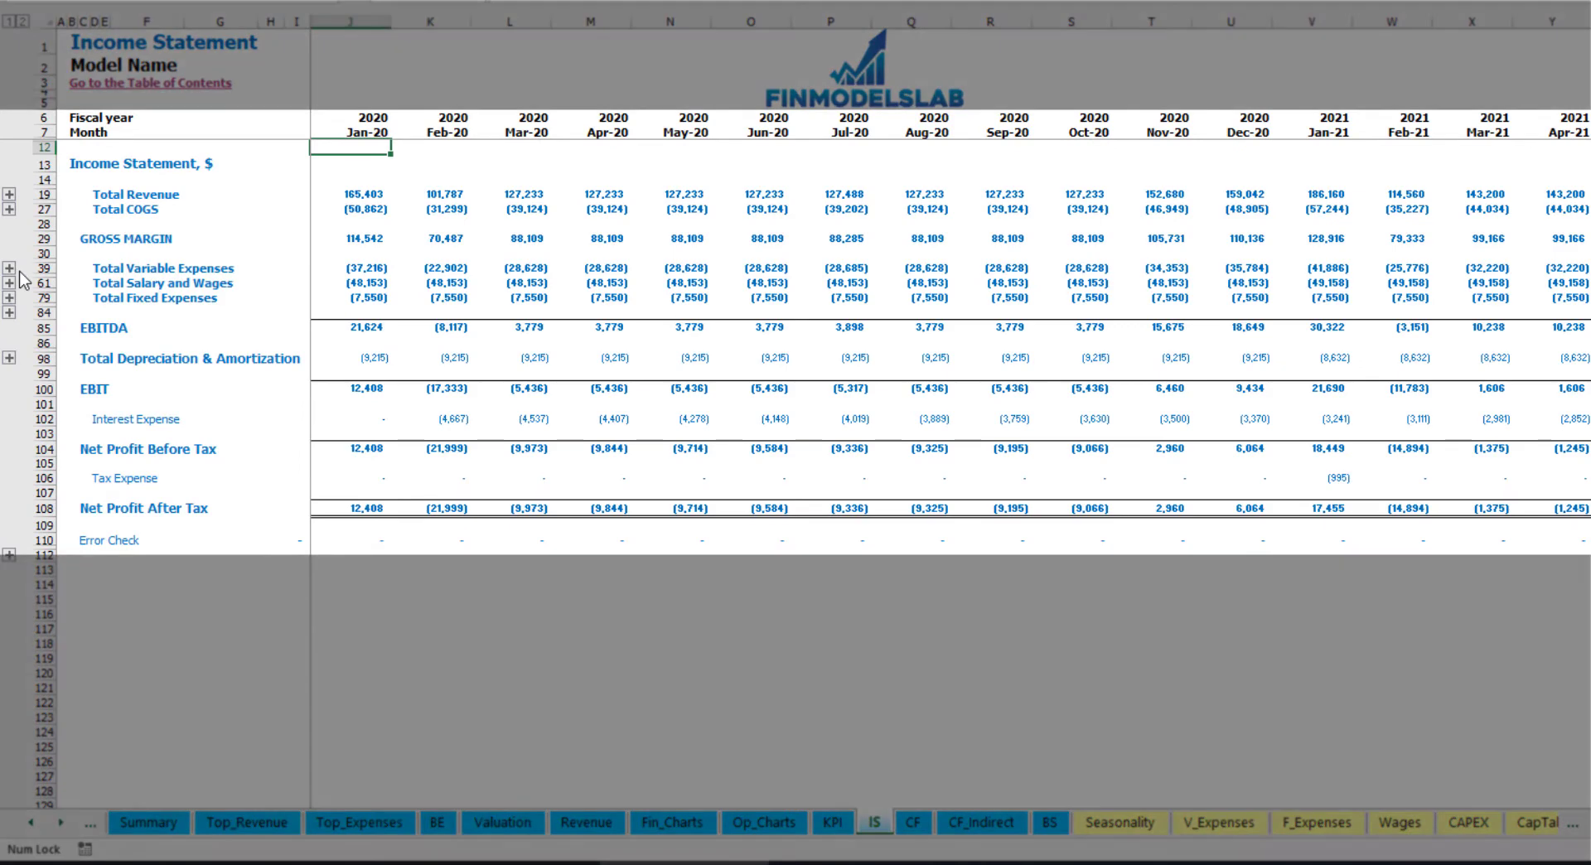
click(44, 268)
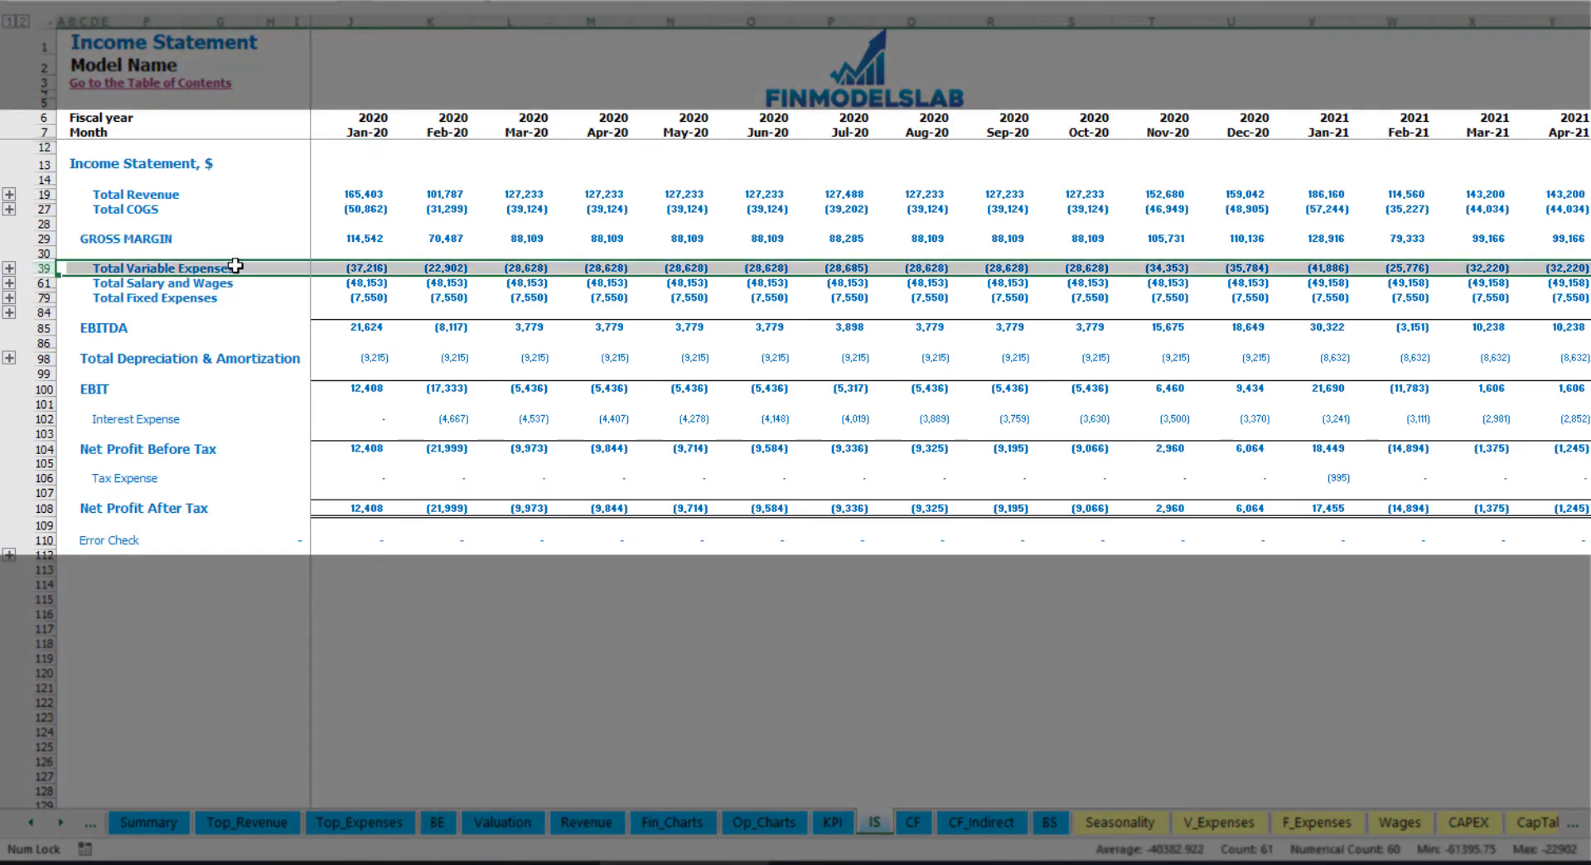
click(9, 267)
drag(65, 299, 63, 363)
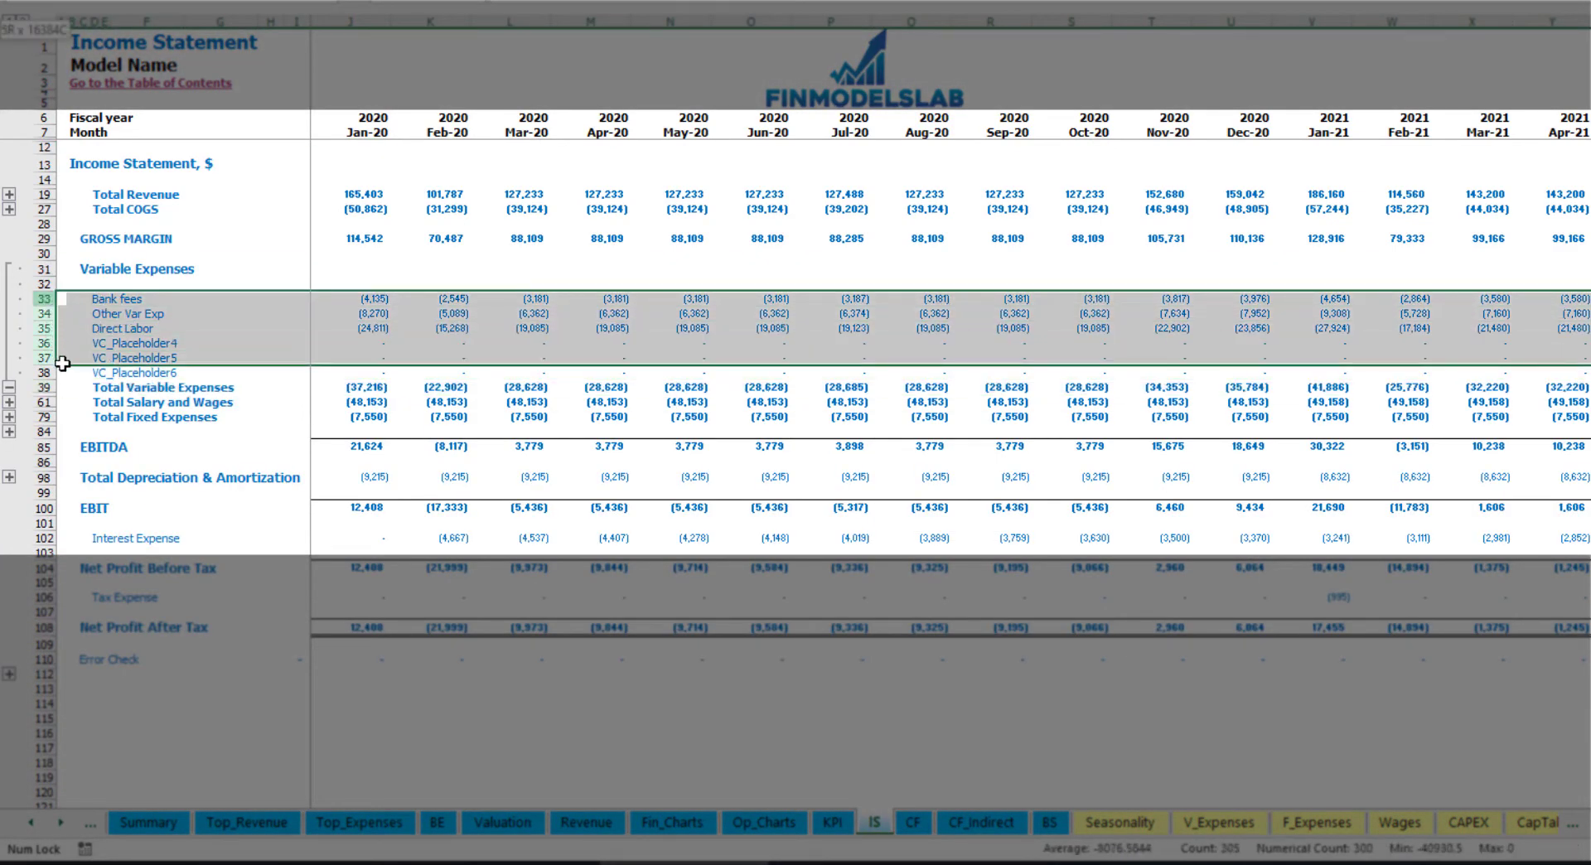
click(388, 296)
click(561, 297)
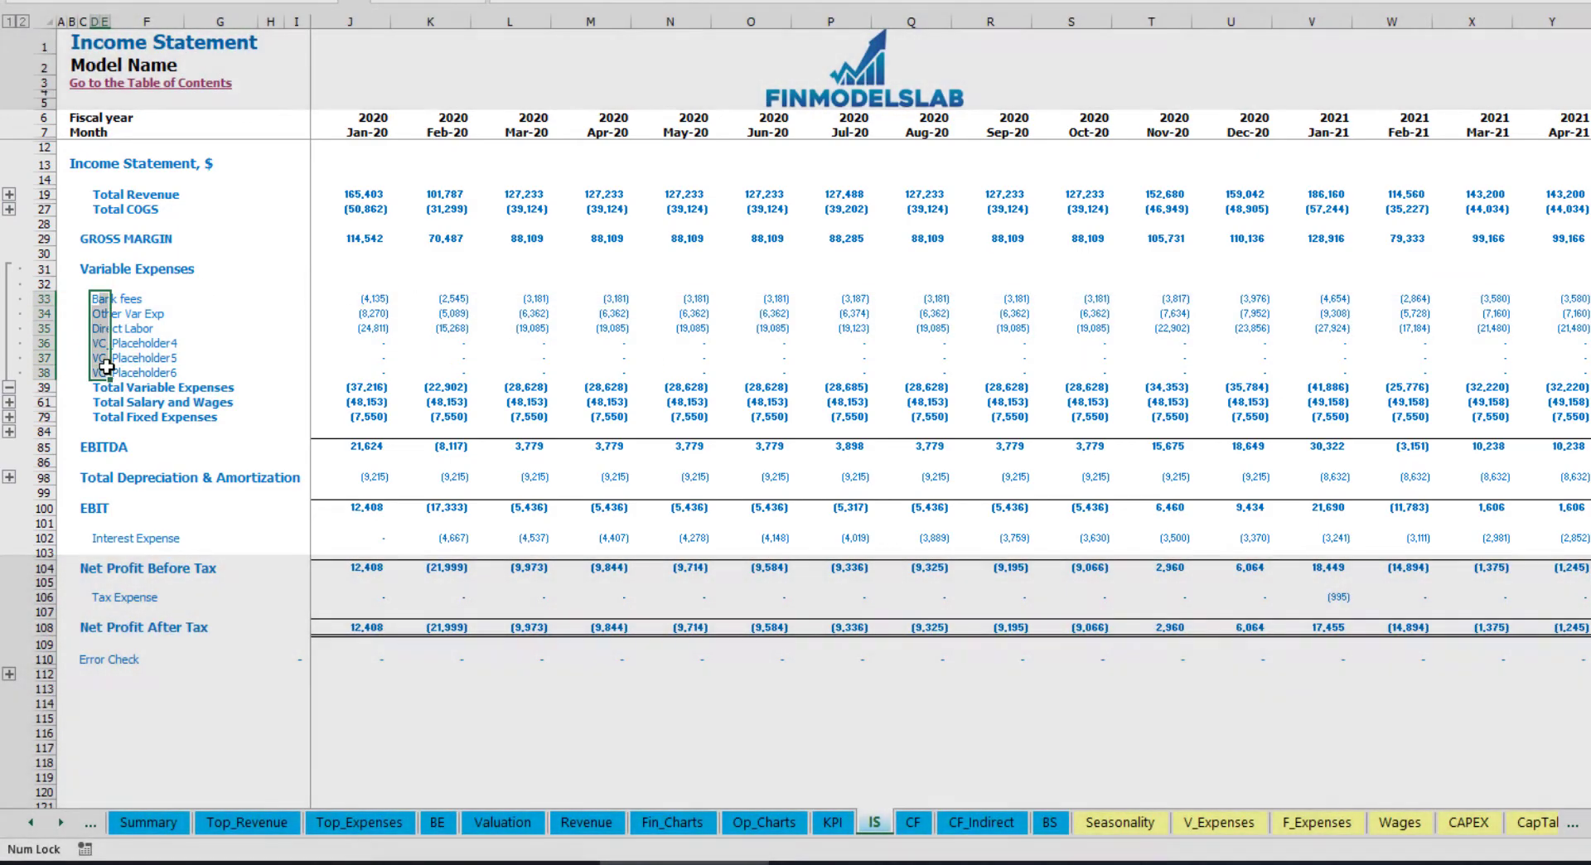
drag(96, 298, 97, 373)
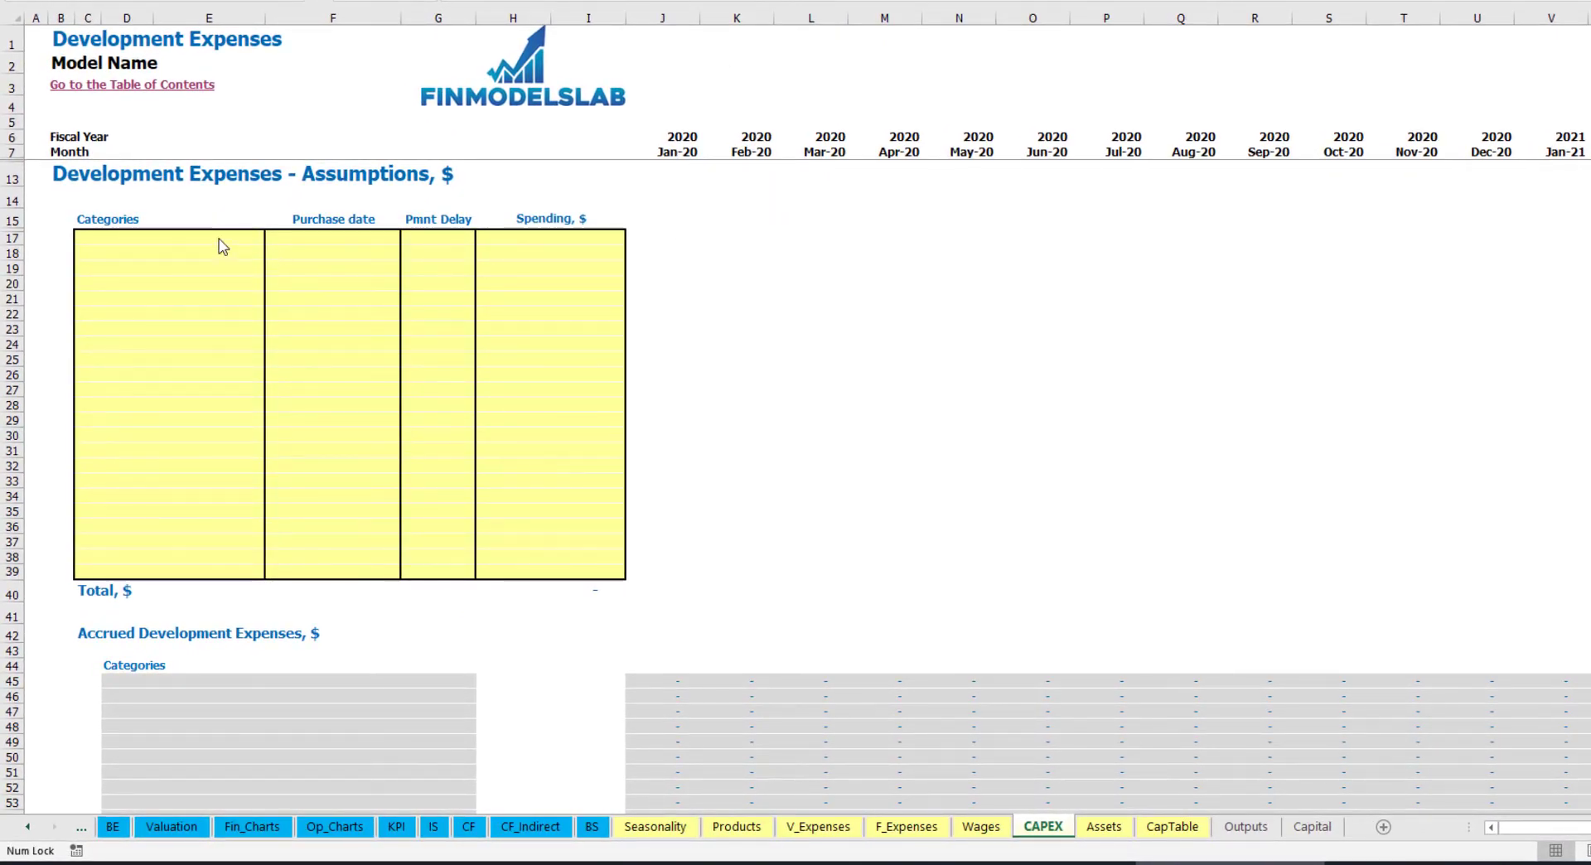
Add a first development expense category named Office dev with a Feb-20 purchase date
click(215, 238)
text(Office dev)
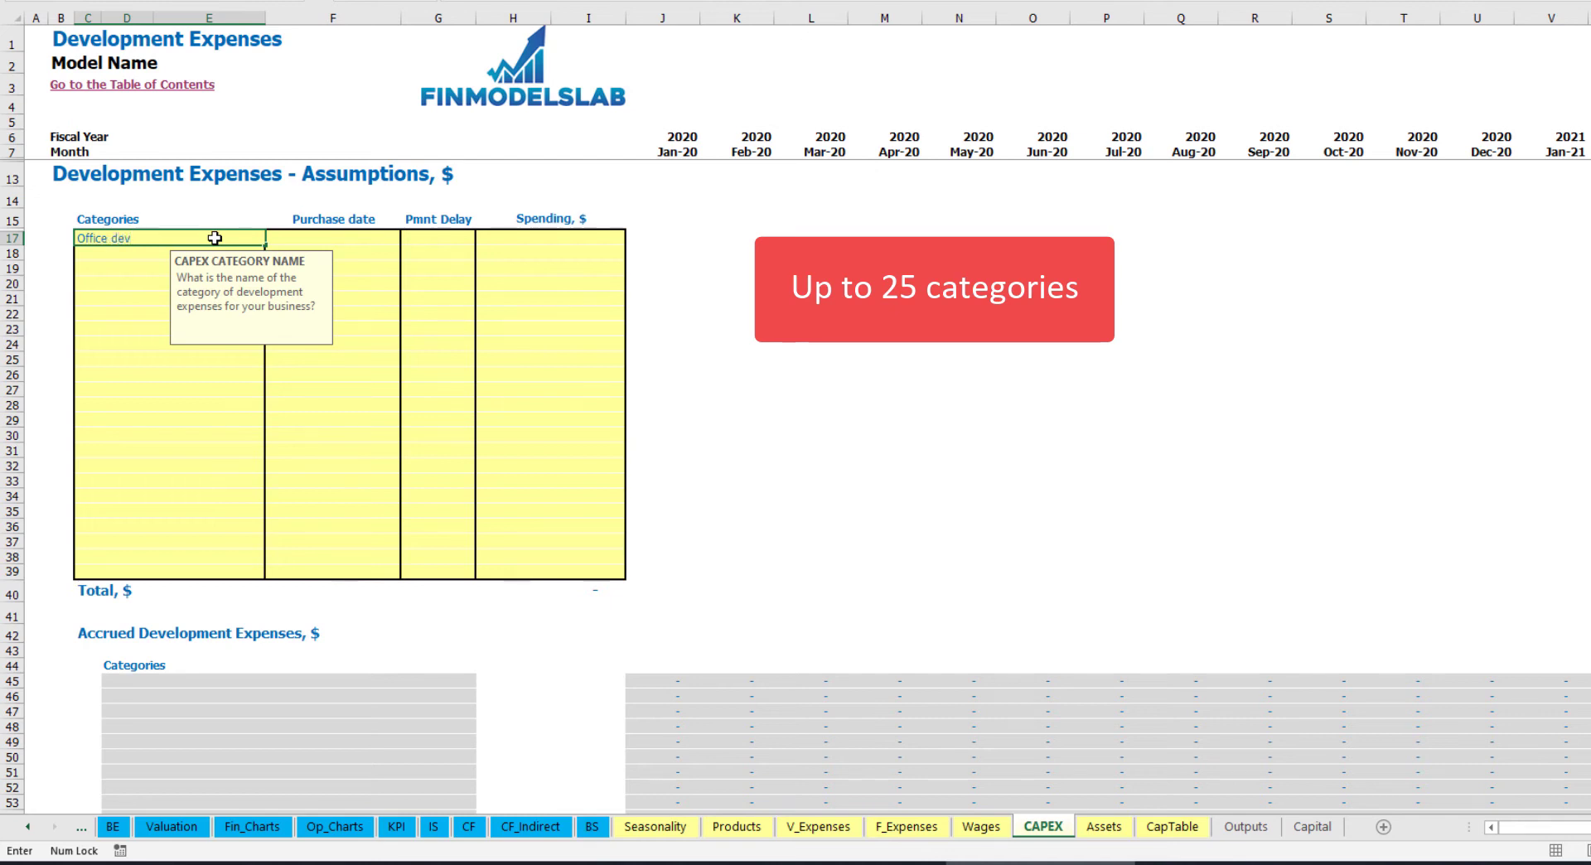
key(Return)
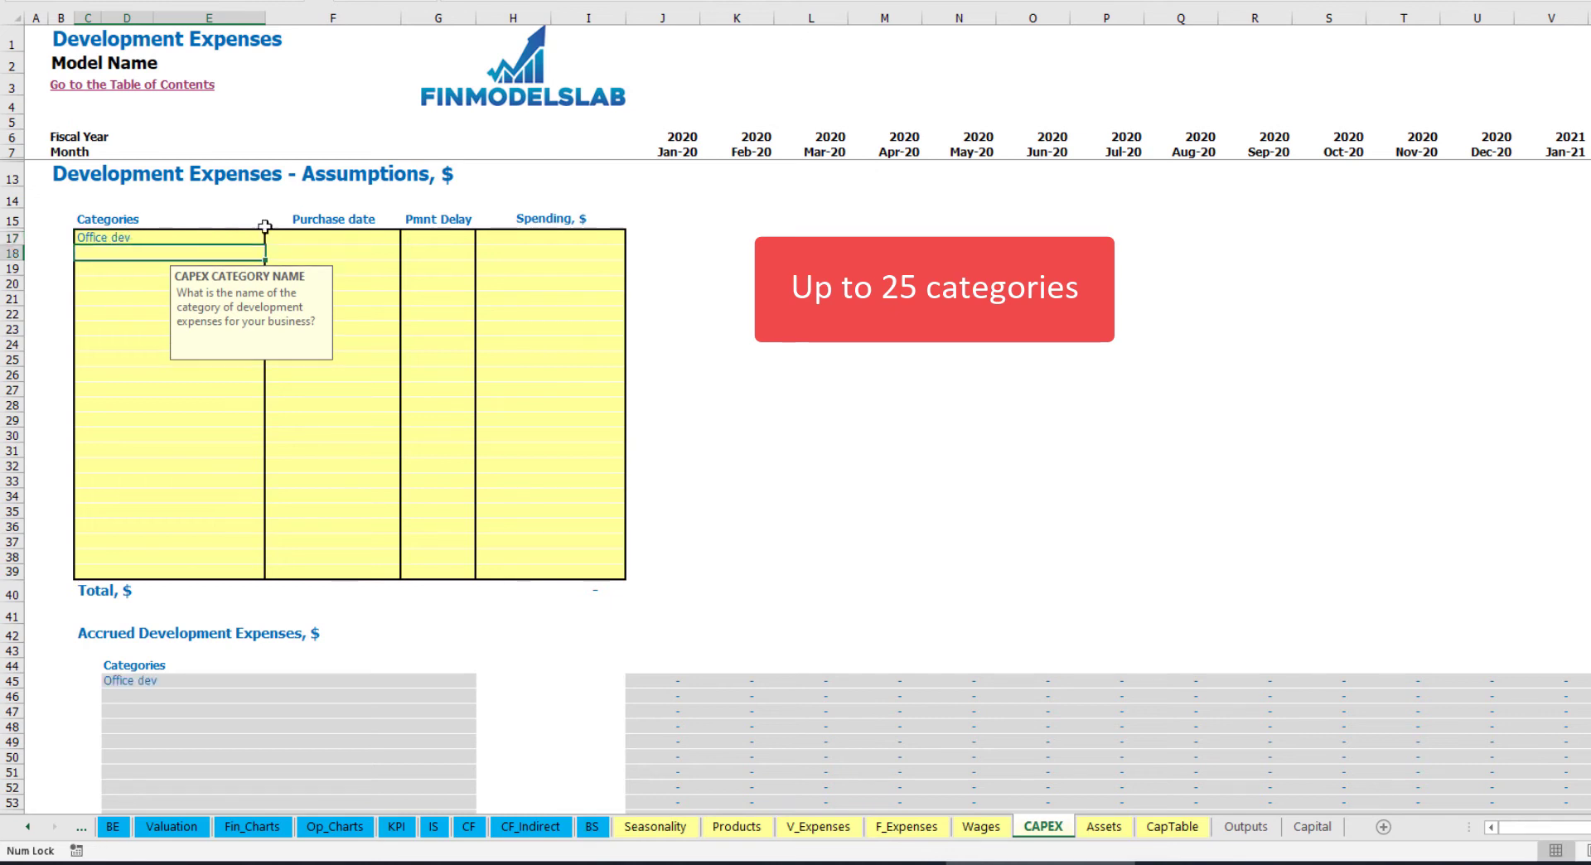
click(335, 235)
click(408, 238)
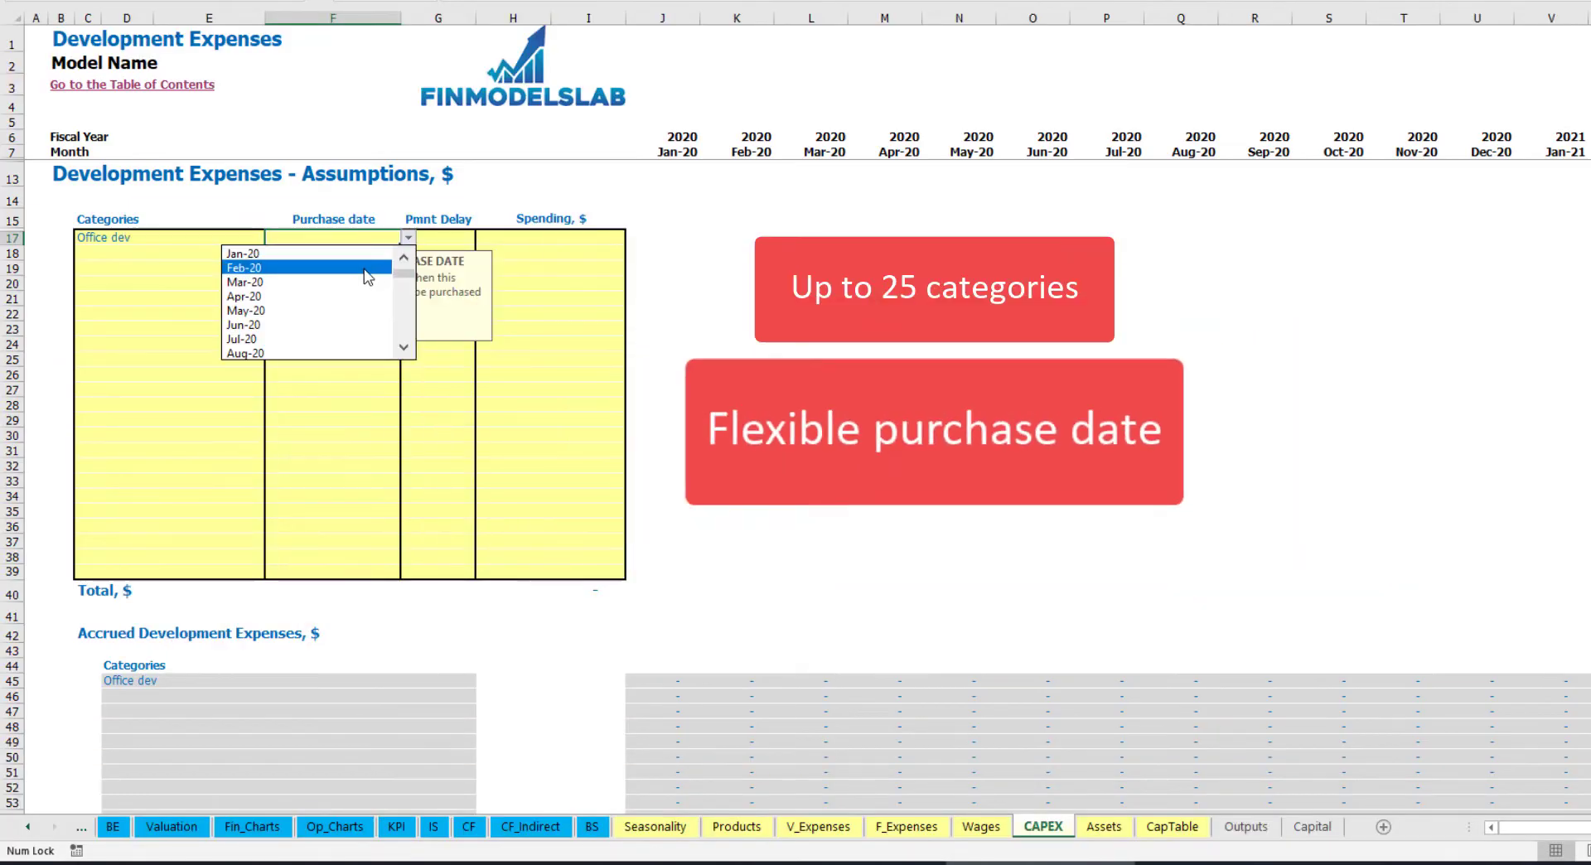
click(364, 267)
Set the Office dev spending to $10,000 and its payment delay to 2M
click(529, 234)
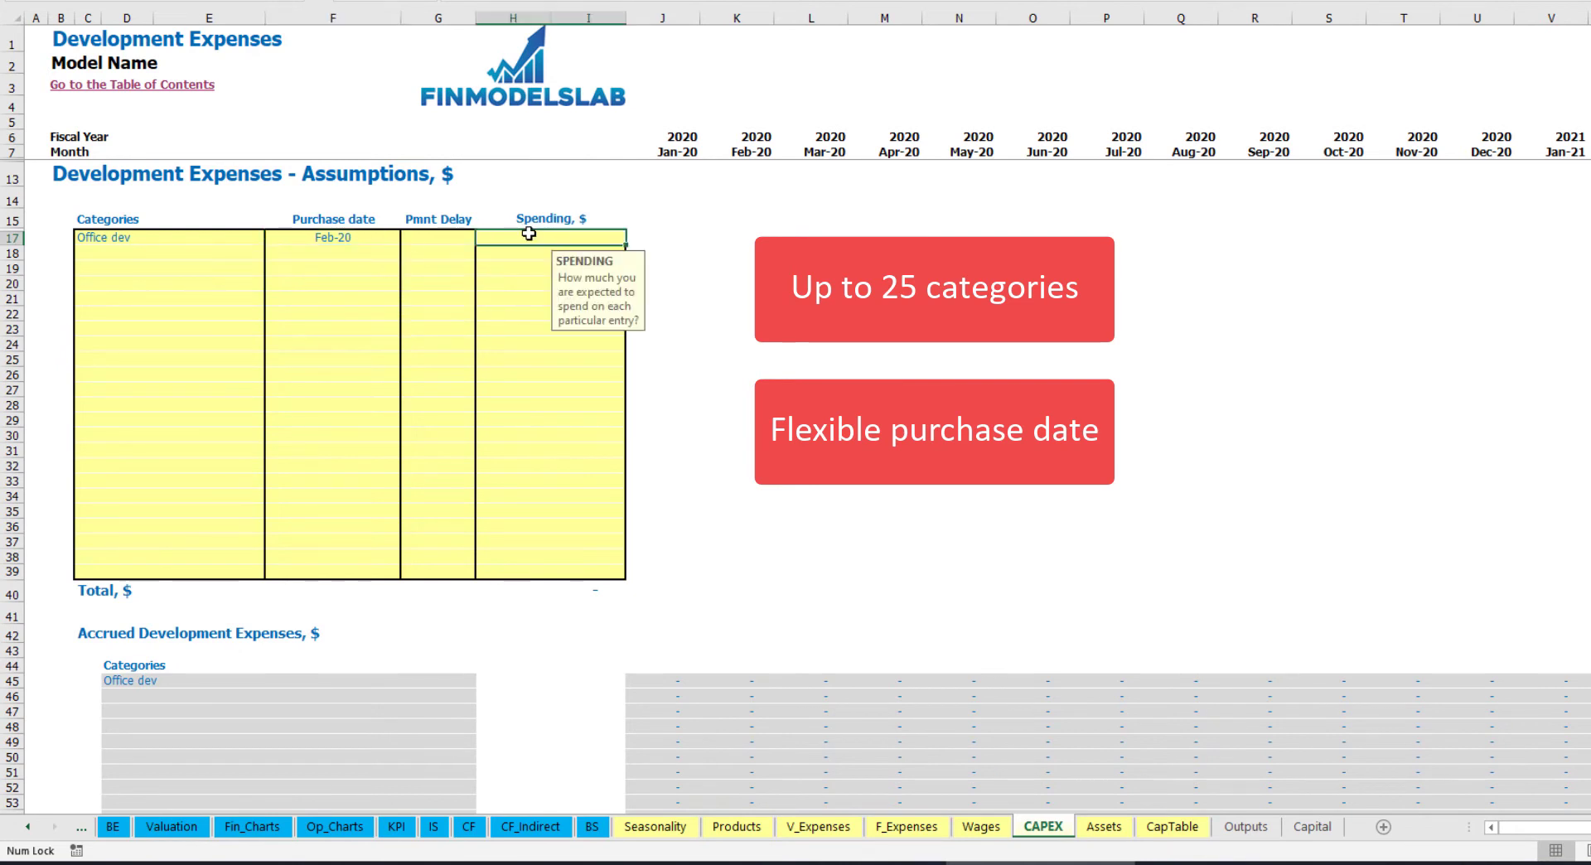
text(10,00)
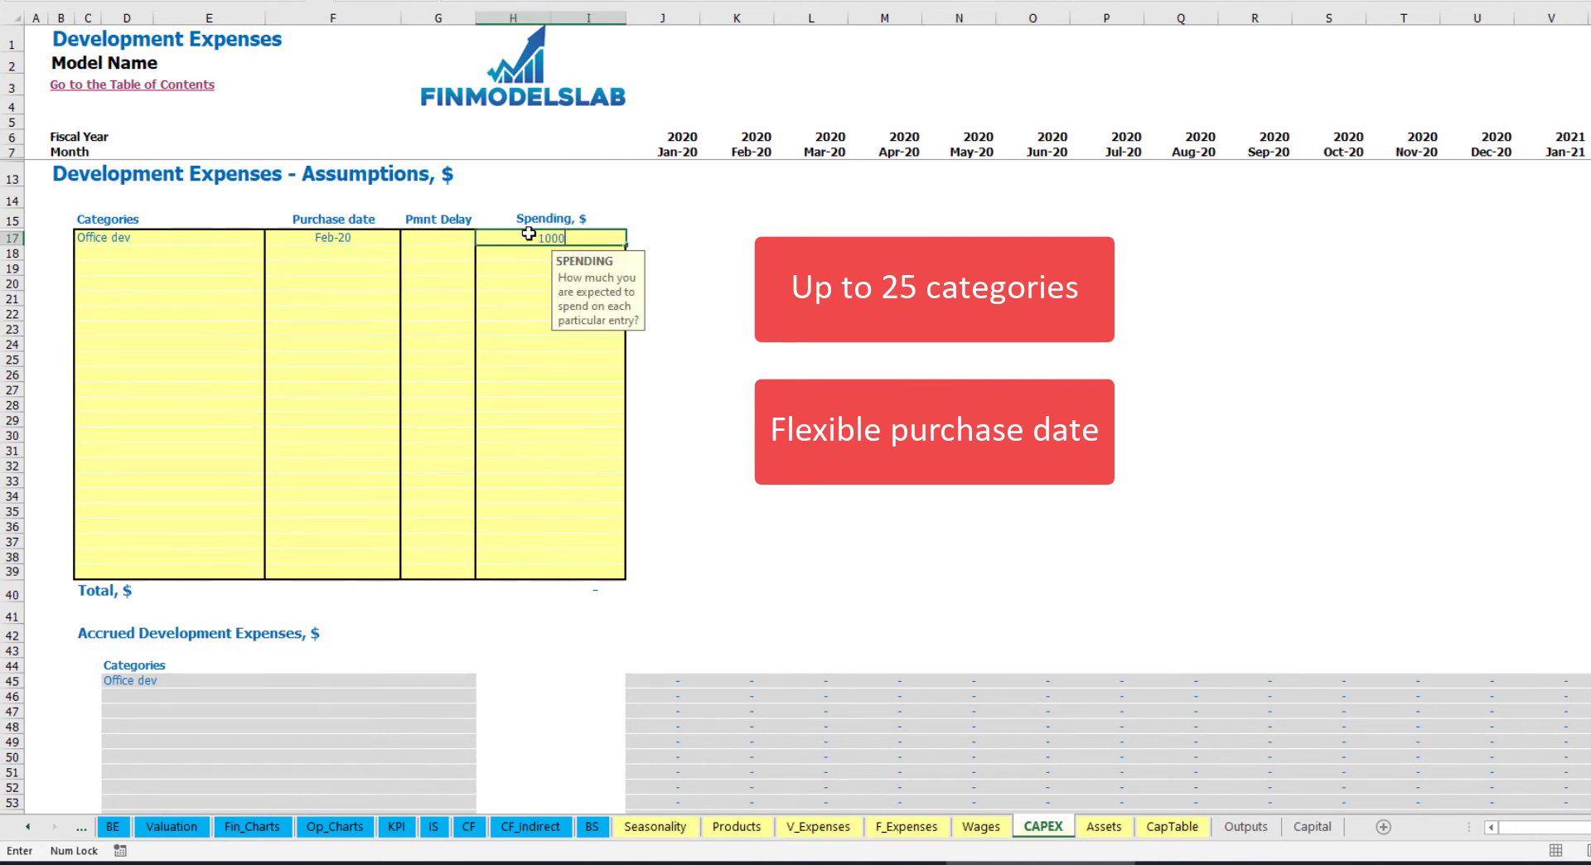
text(0)
key(Return)
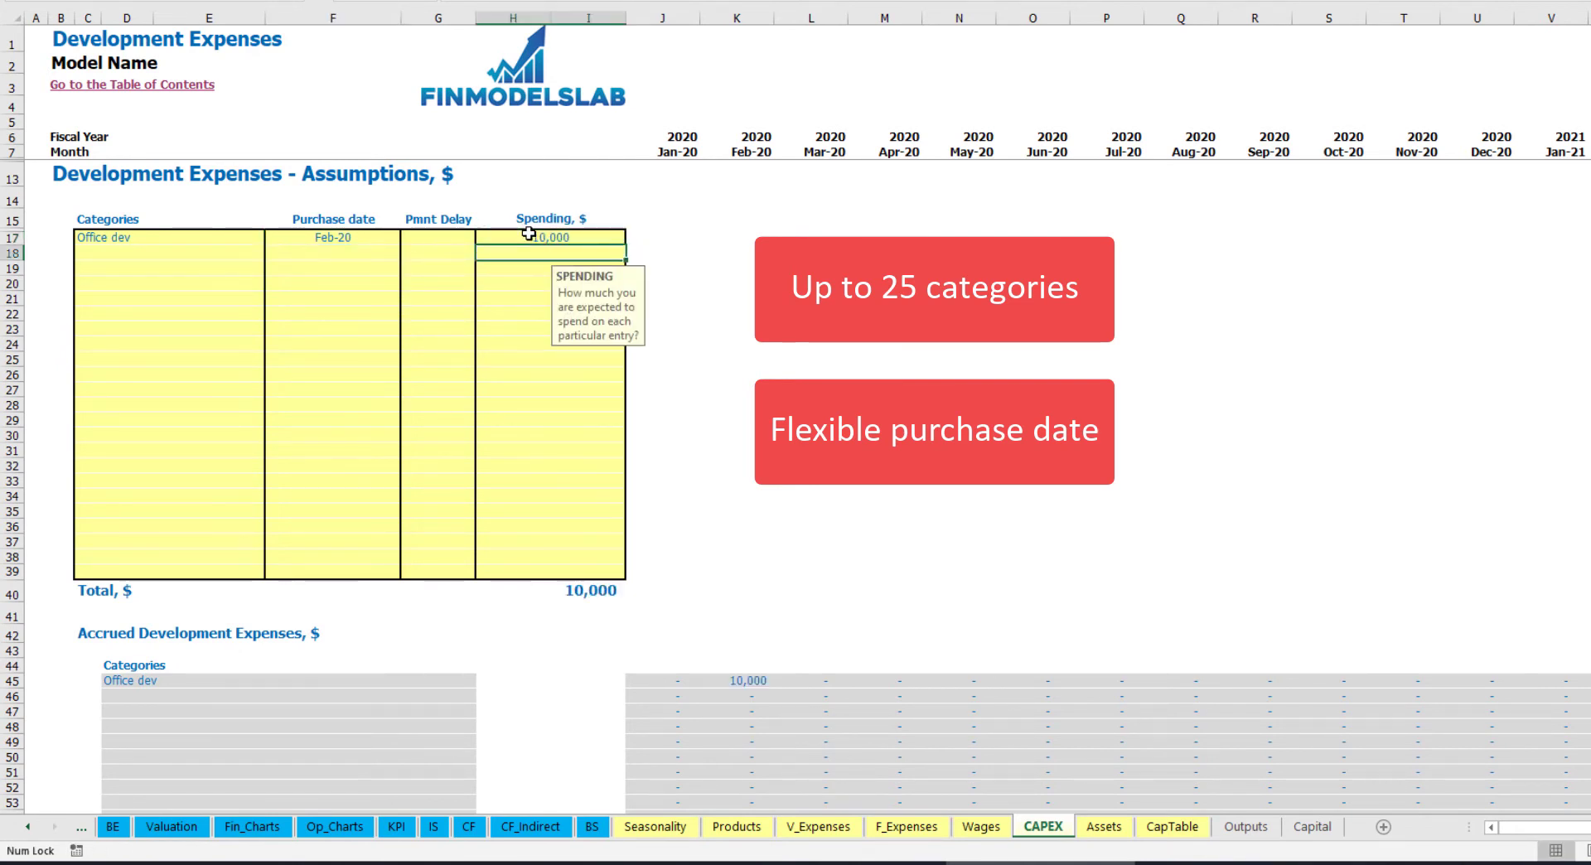
click(446, 239)
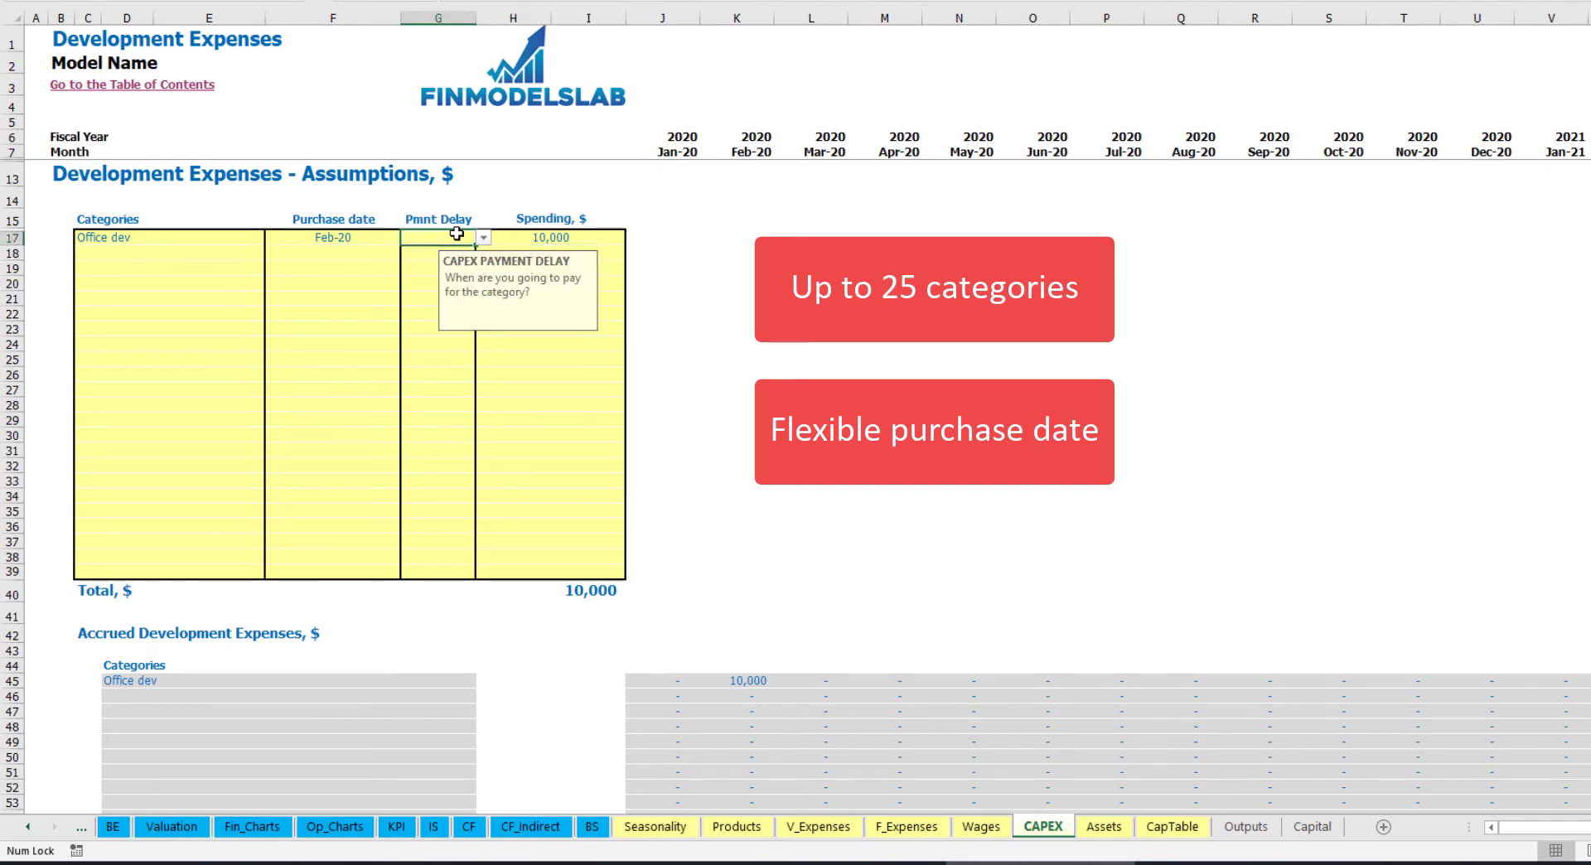
click(483, 238)
click(426, 283)
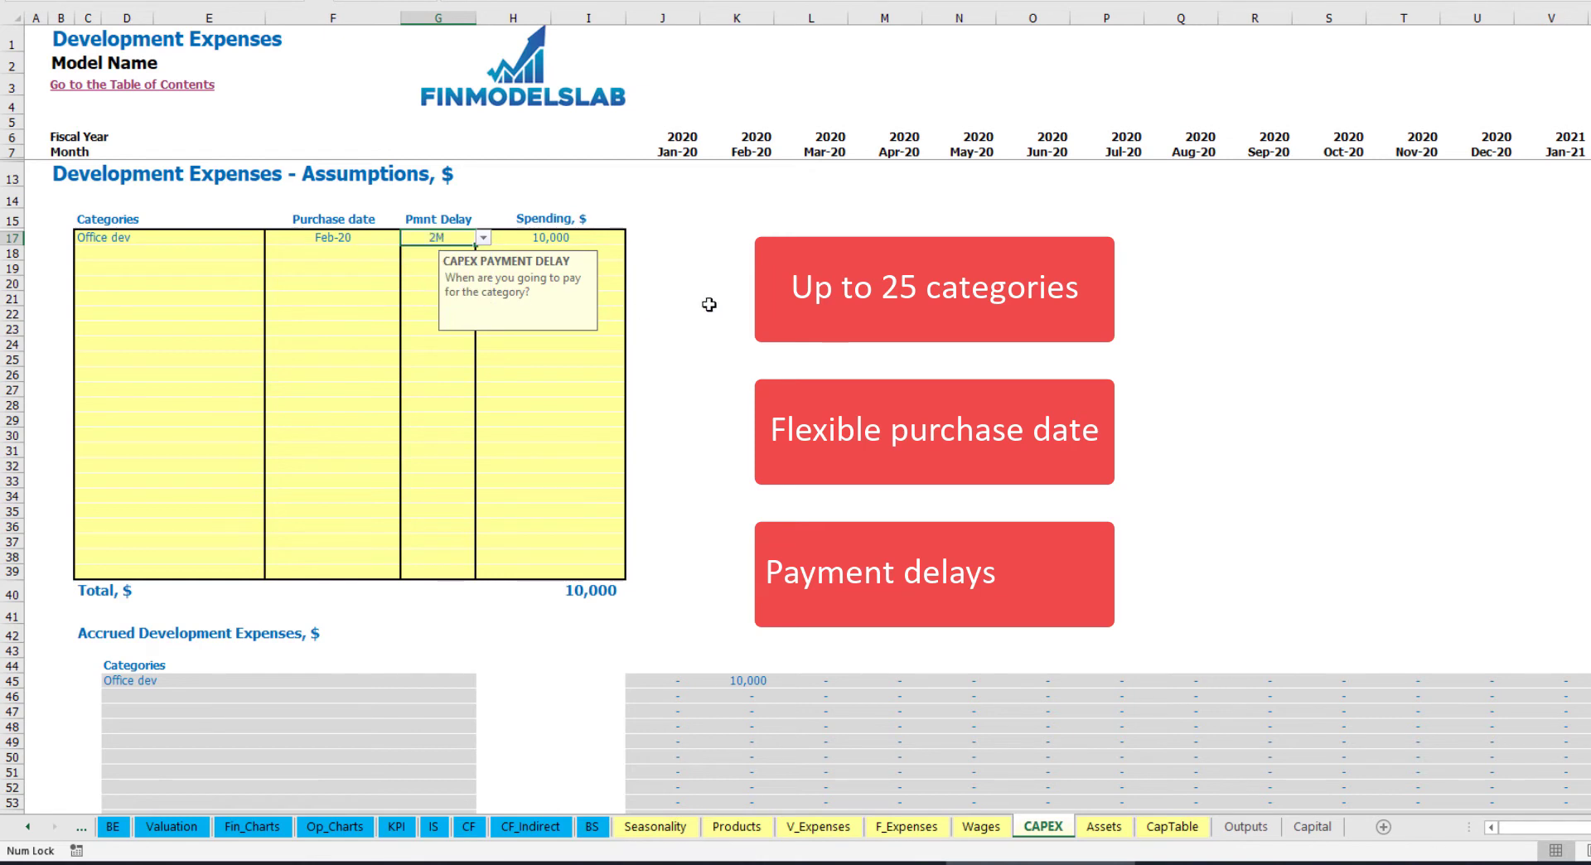
click(810, 283)
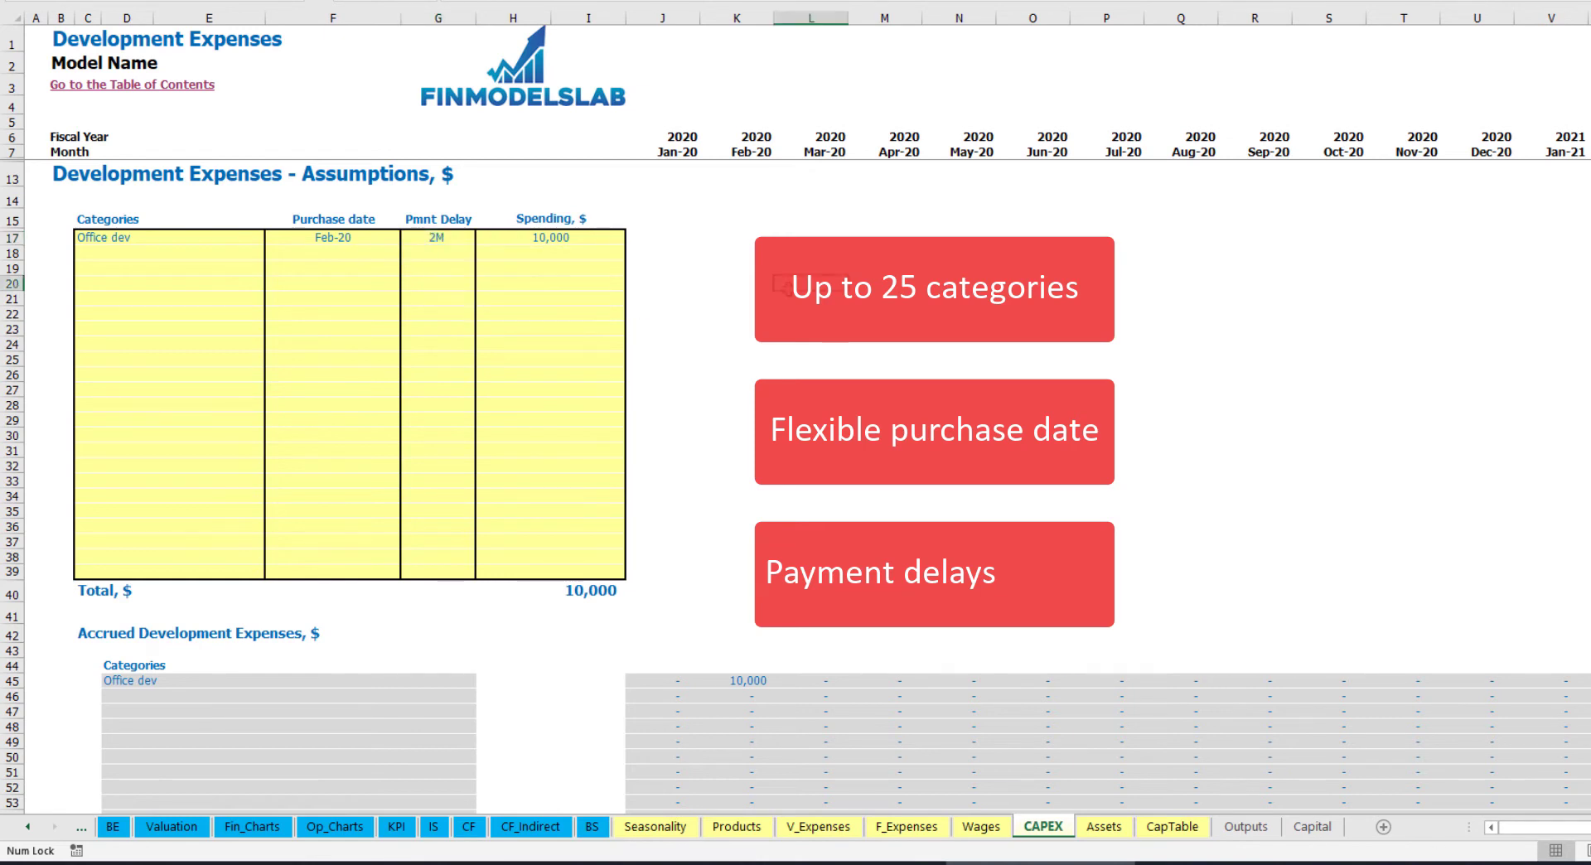
Review the Office dev amounts in the accrued and paid development expense tables and the Summary section
click(750, 681)
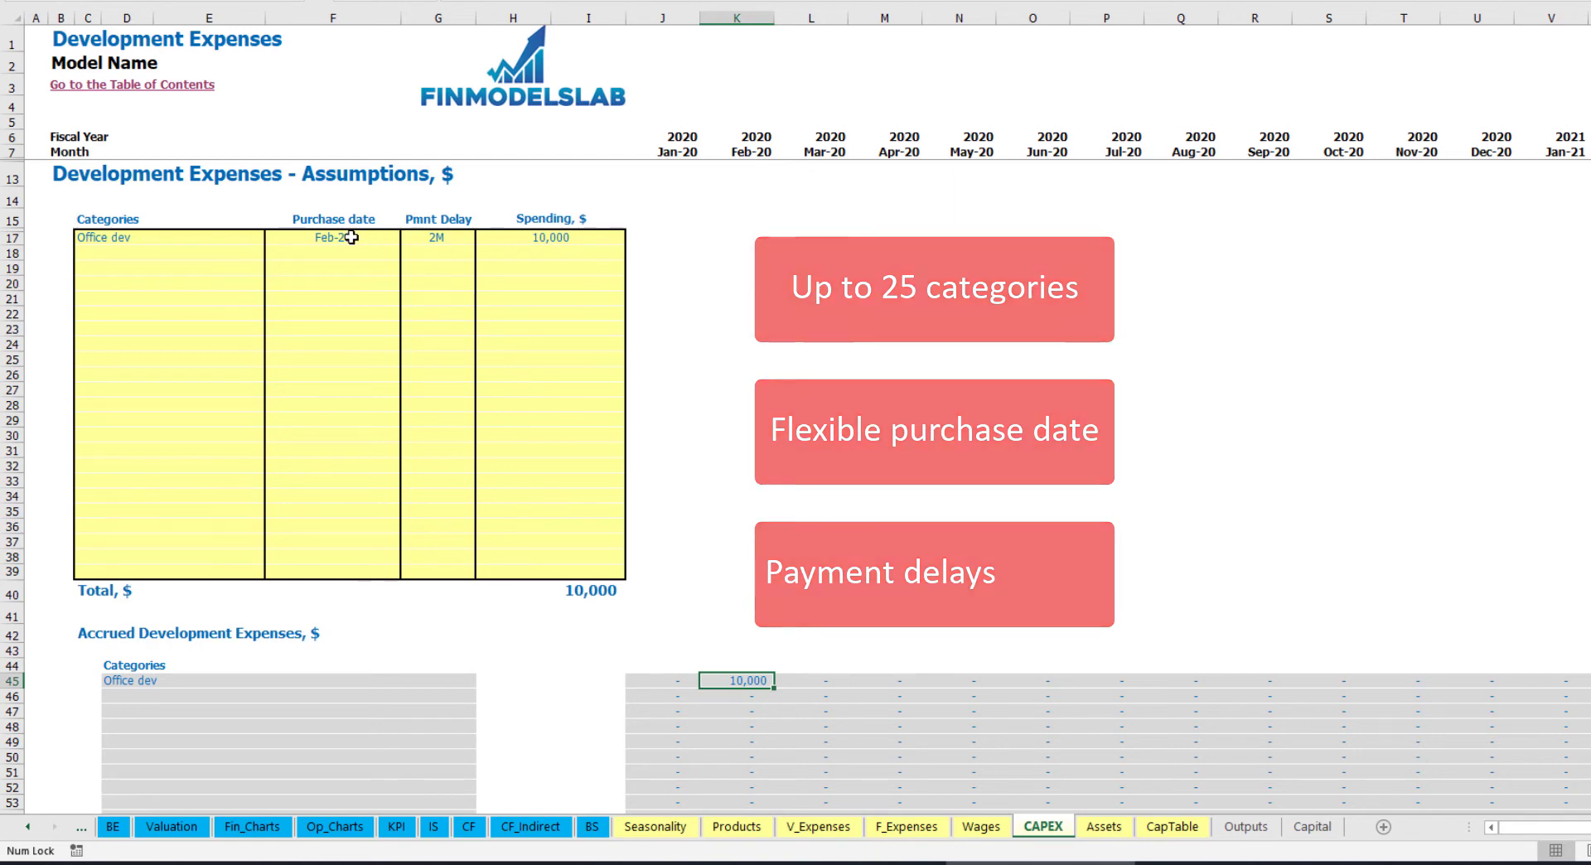
scroll(746, 365, down, 10)
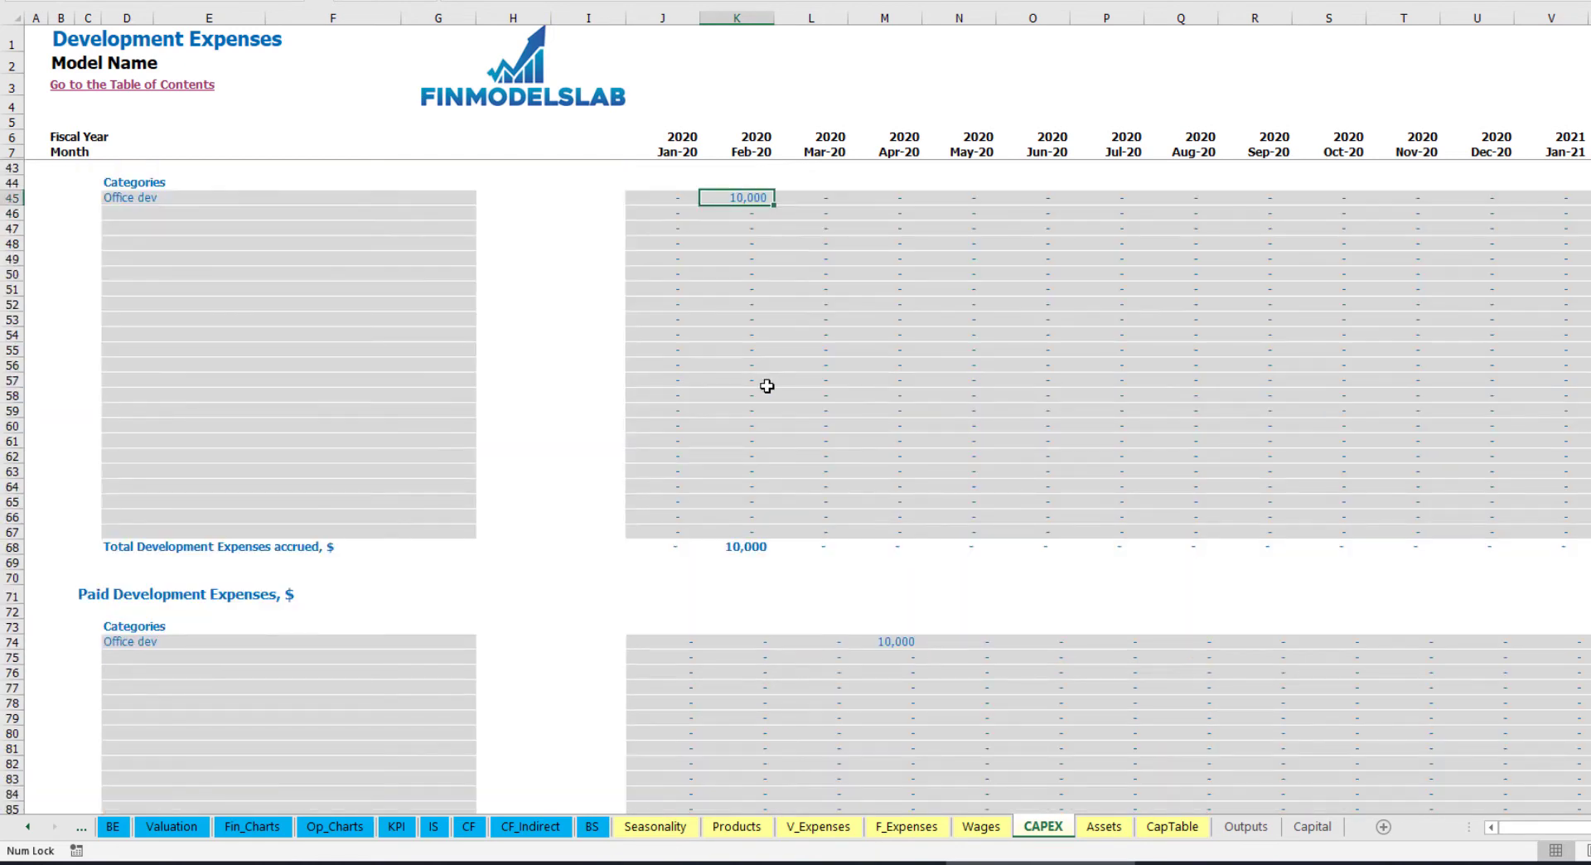
click(885, 643)
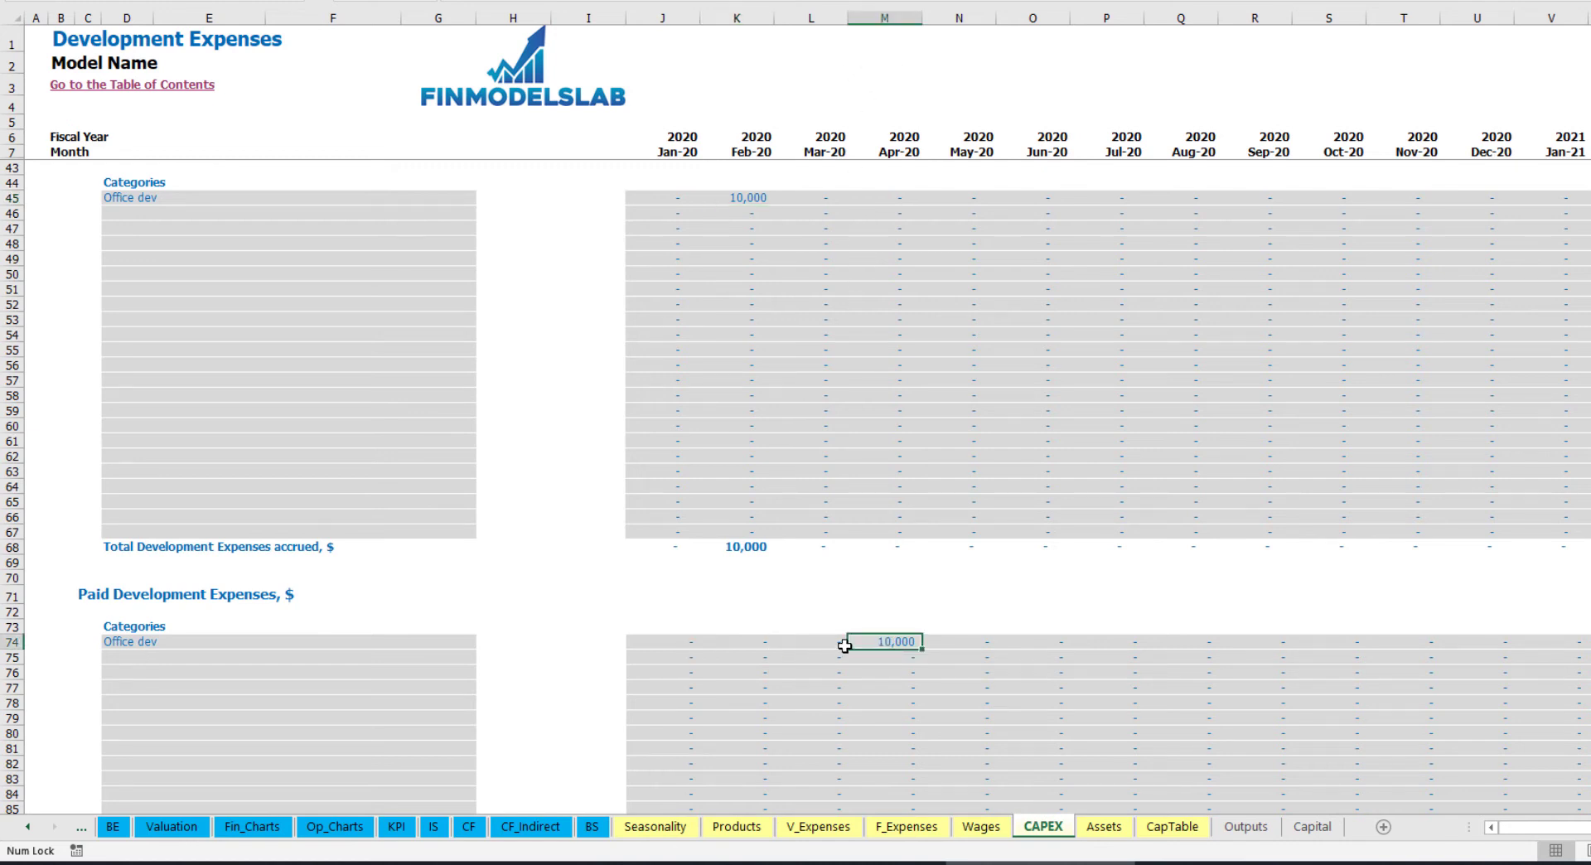
scroll(845, 643, down, 13)
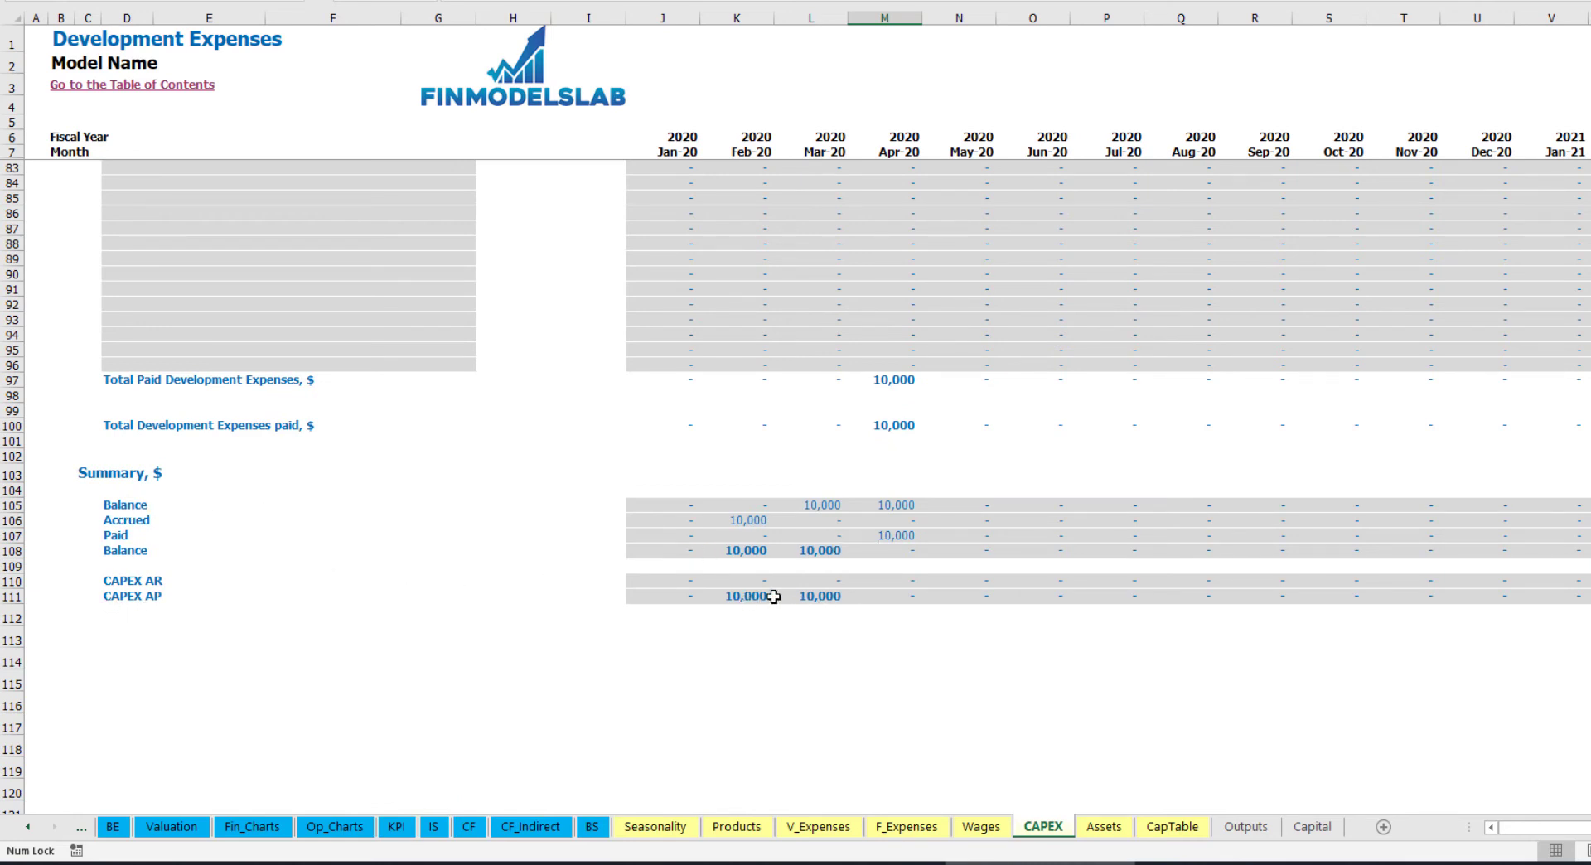
Add a second development expense category named Other dev exp with a Mar-20 purchase date
scroll(818, 484, up, 20)
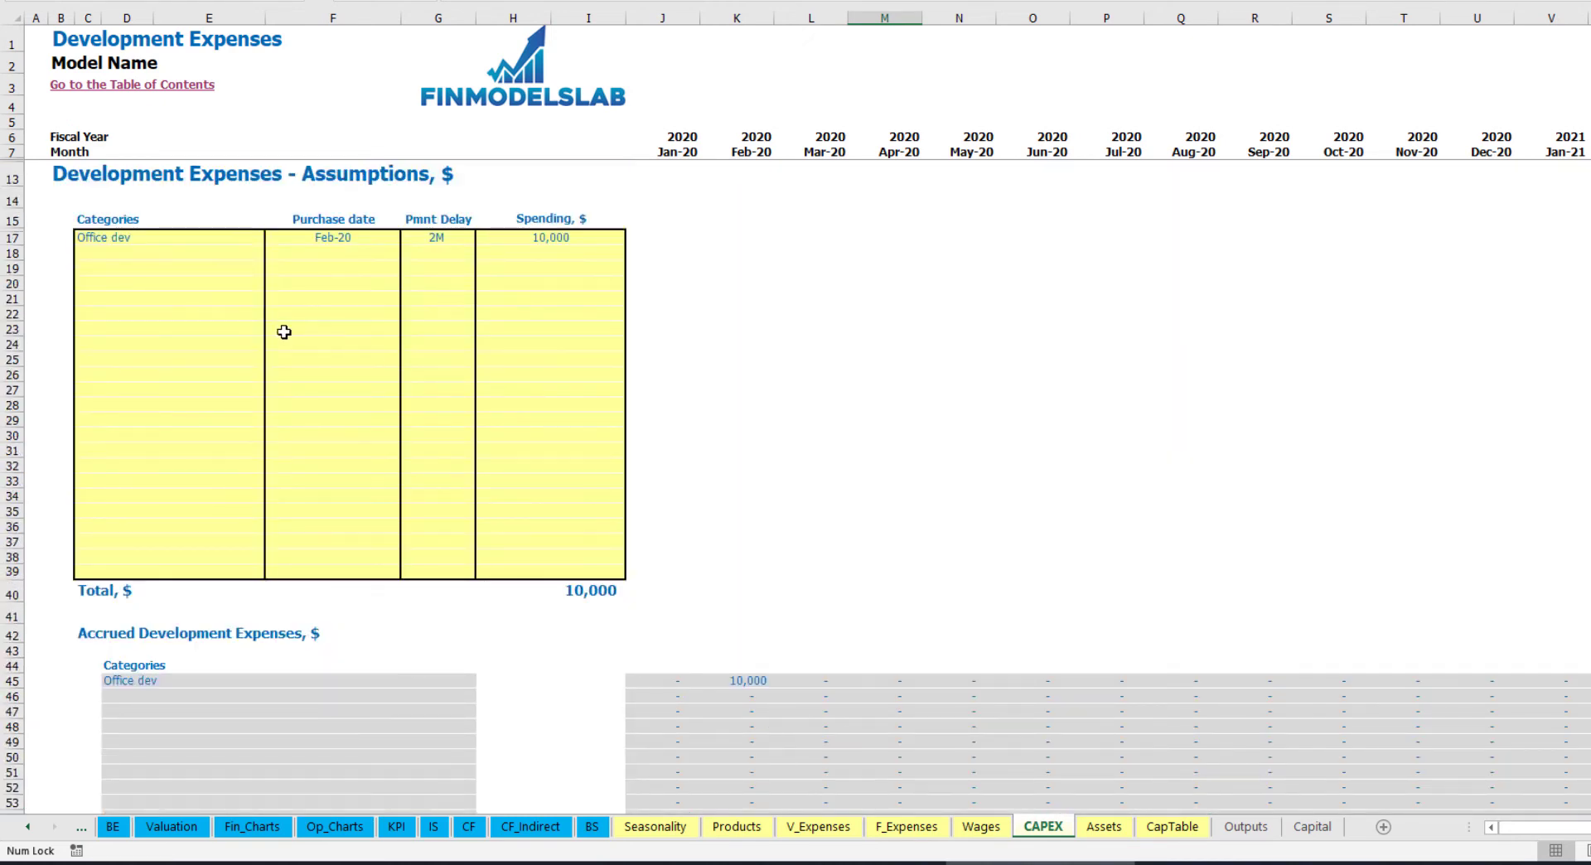
click(141, 250)
text(O)
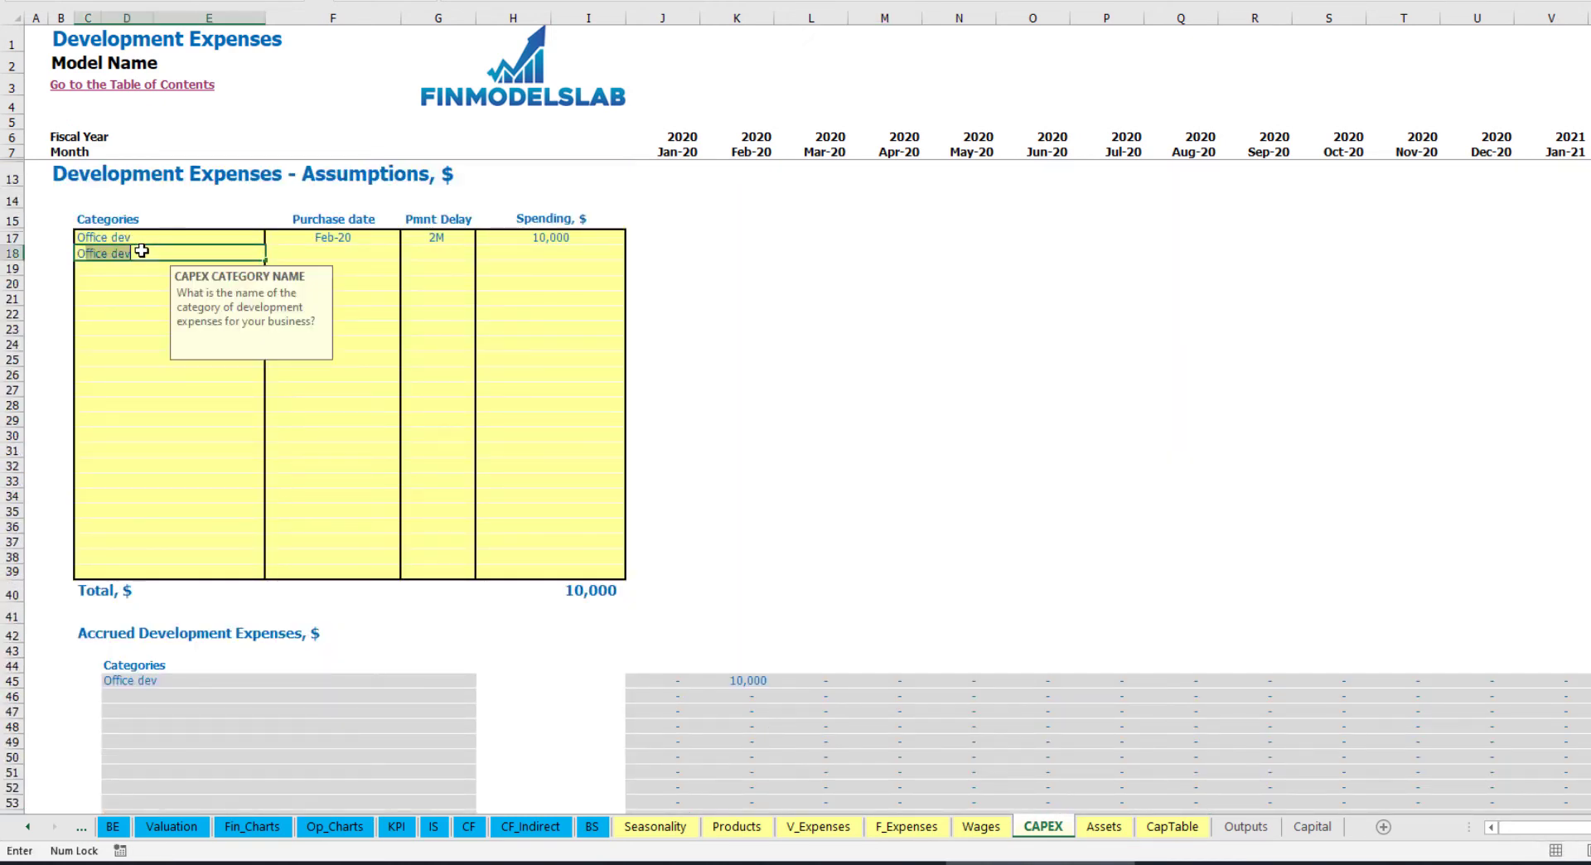
text(ther dev exp)
key(Return)
click(369, 247)
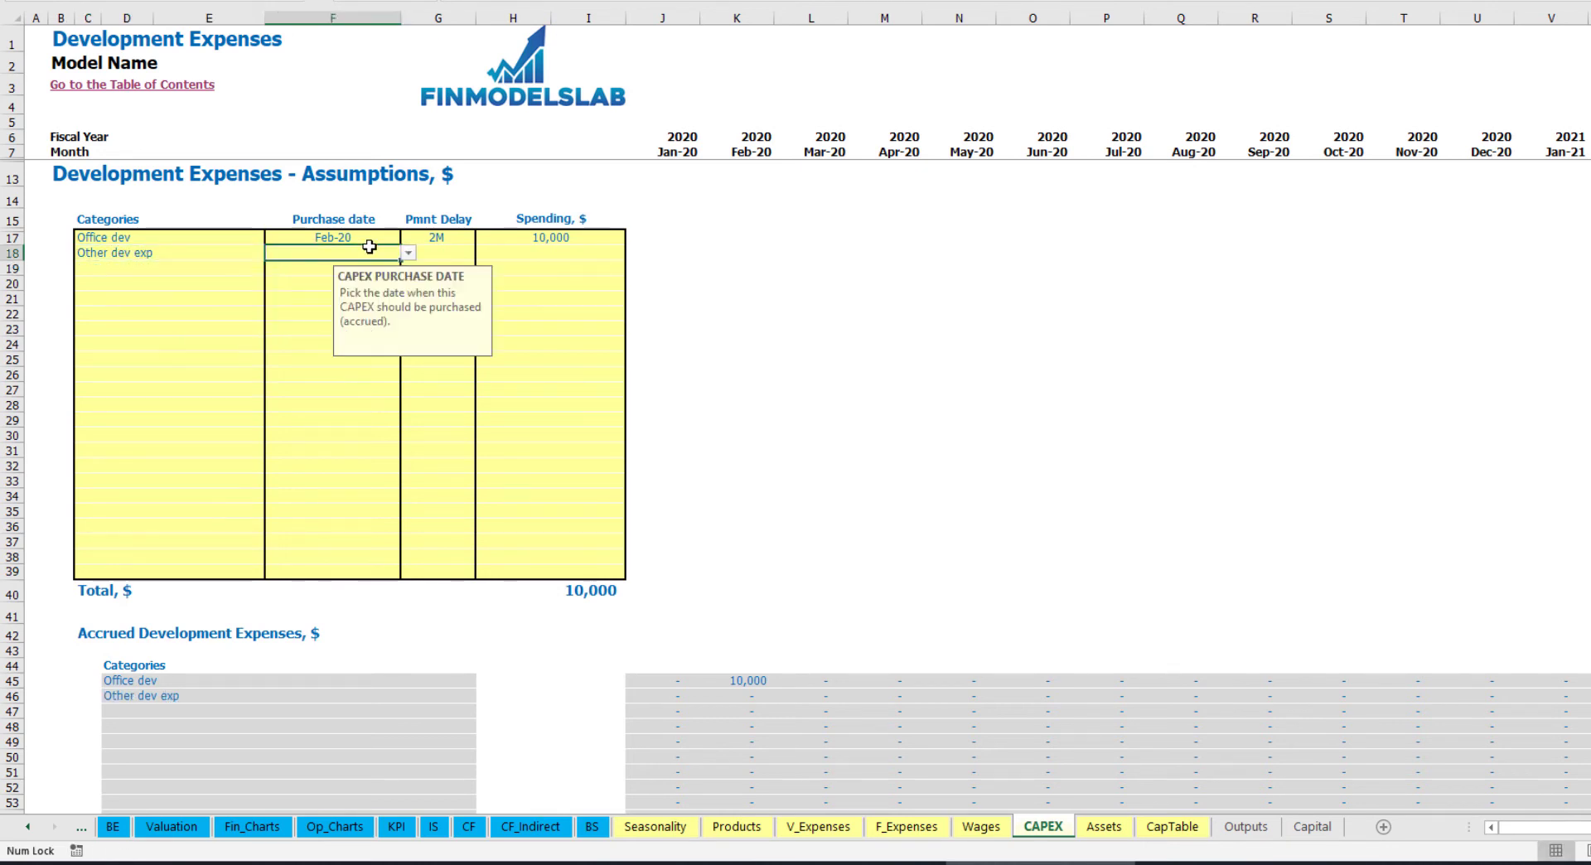
click(409, 252)
click(290, 295)
Set the Other dev exp spending to $5,000 and its payment delay to 0M
click(526, 256)
text(5000)
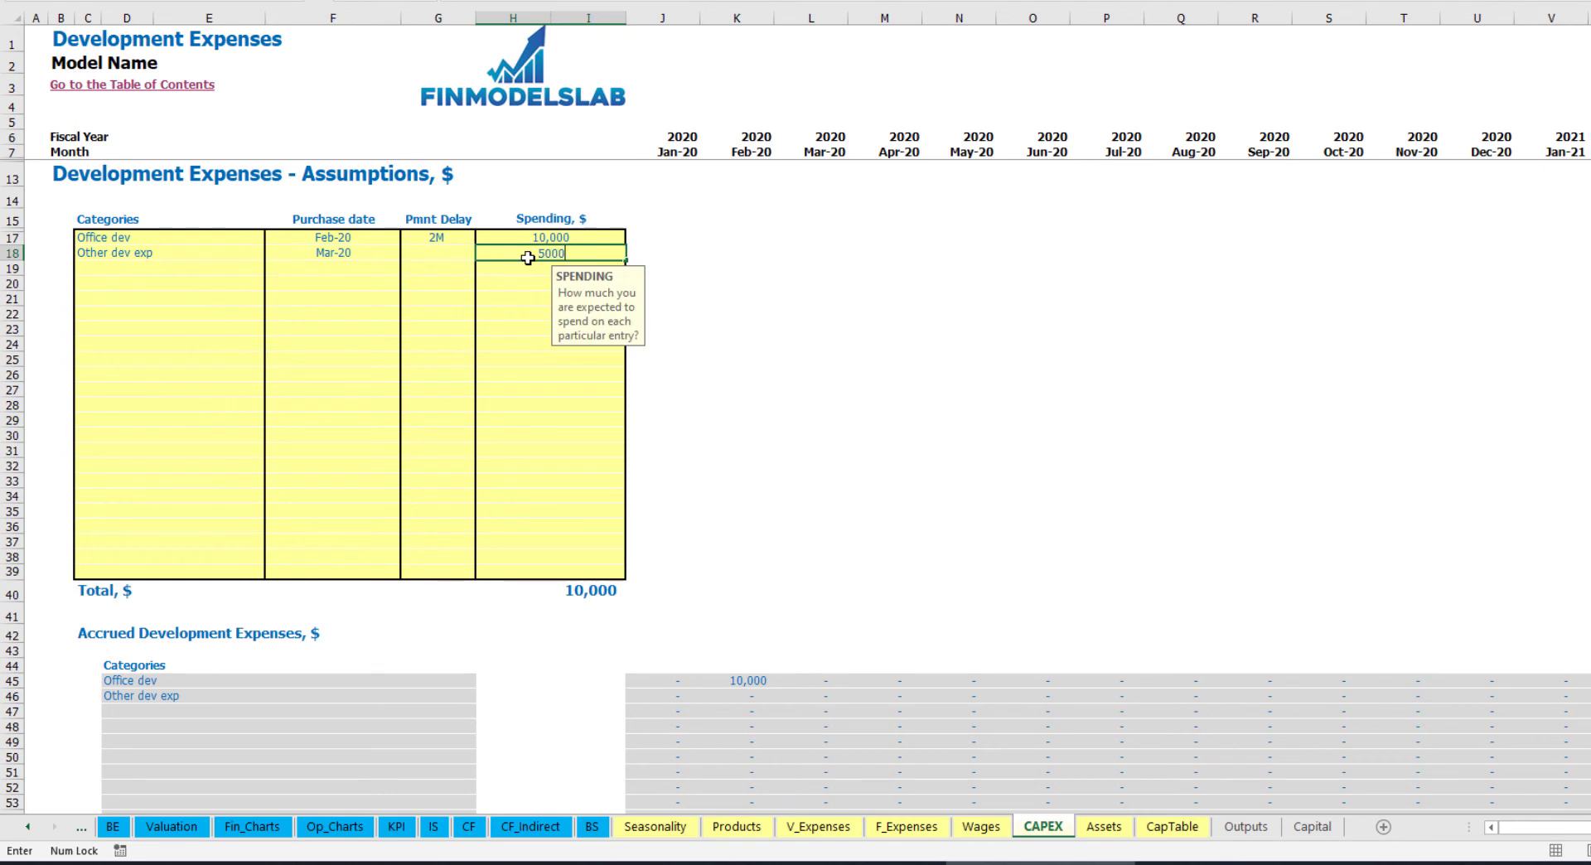
key(Return)
click(453, 258)
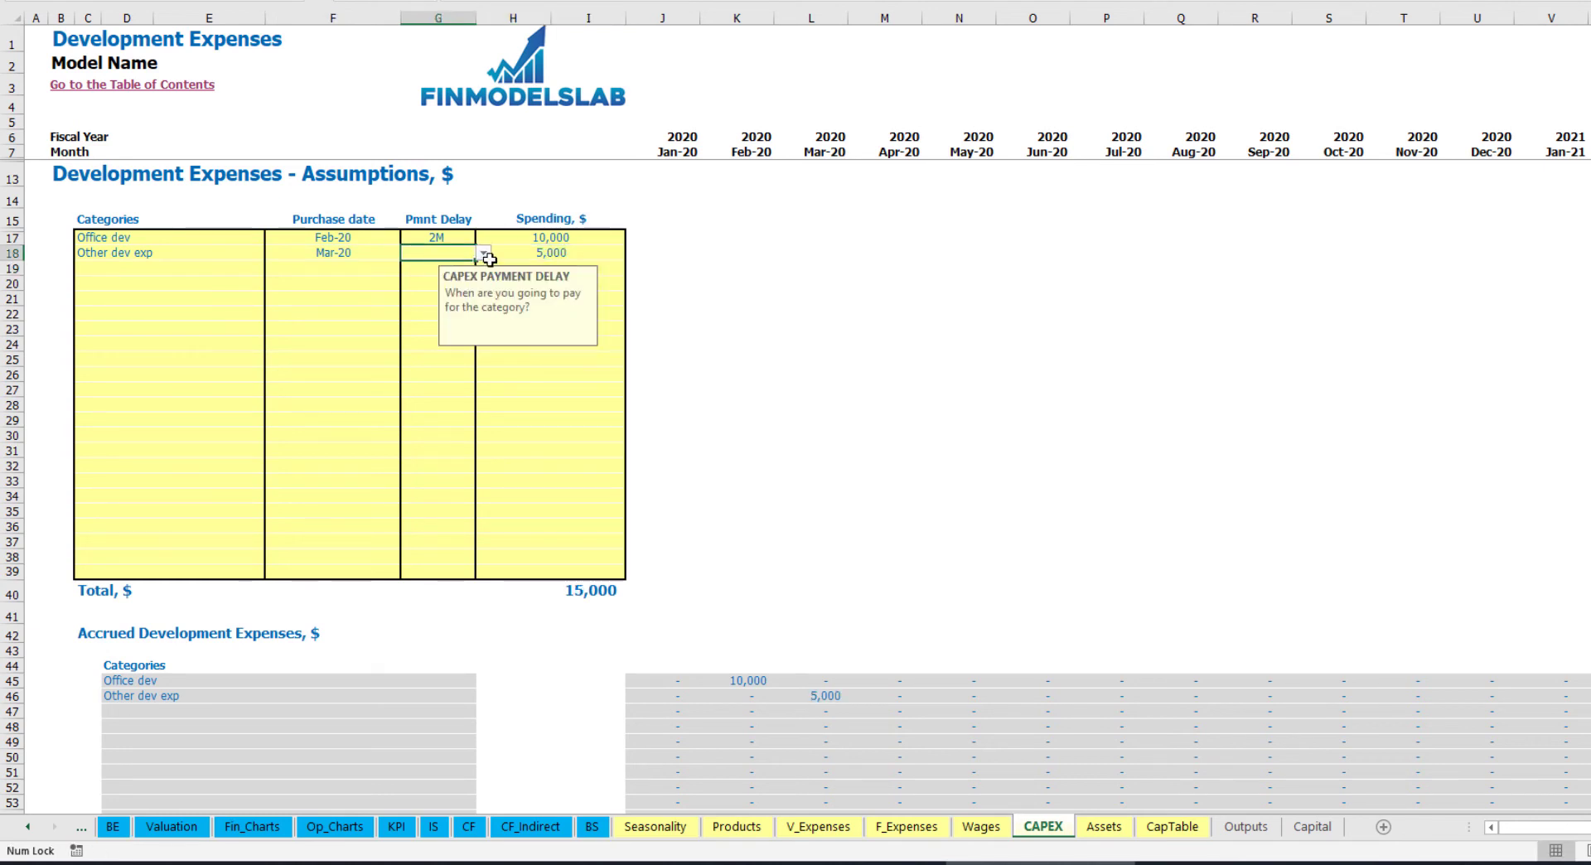
click(484, 255)
click(452, 282)
Review the Other dev exp amounts in the accrued and paid development expense tables
scroll(803, 641, down, 3)
click(828, 536)
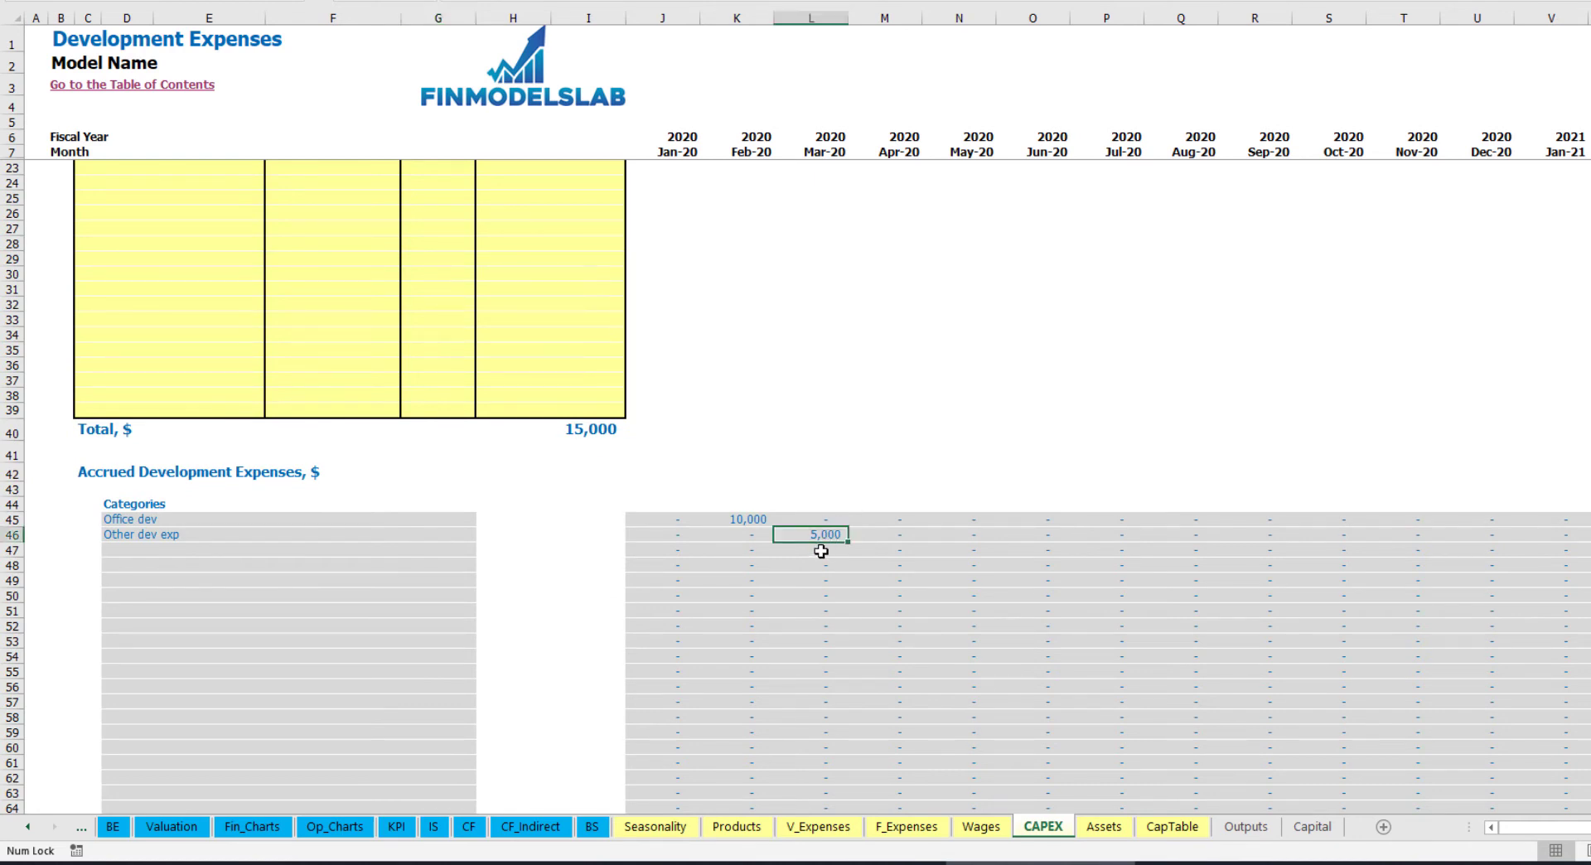
scroll(821, 539, down, 10)
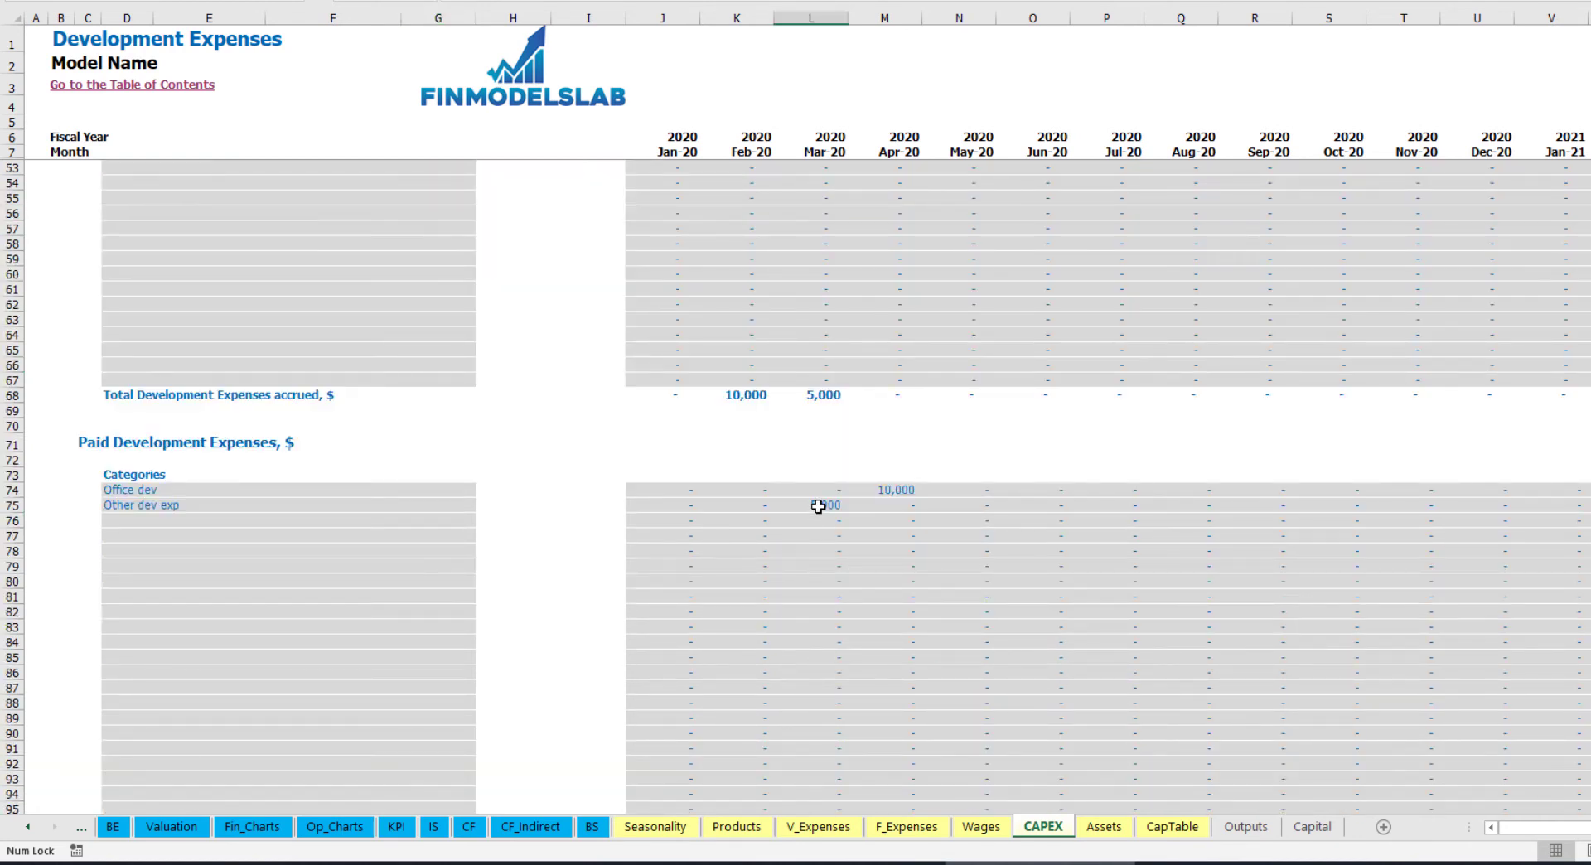
scroll(818, 506, up, 13)
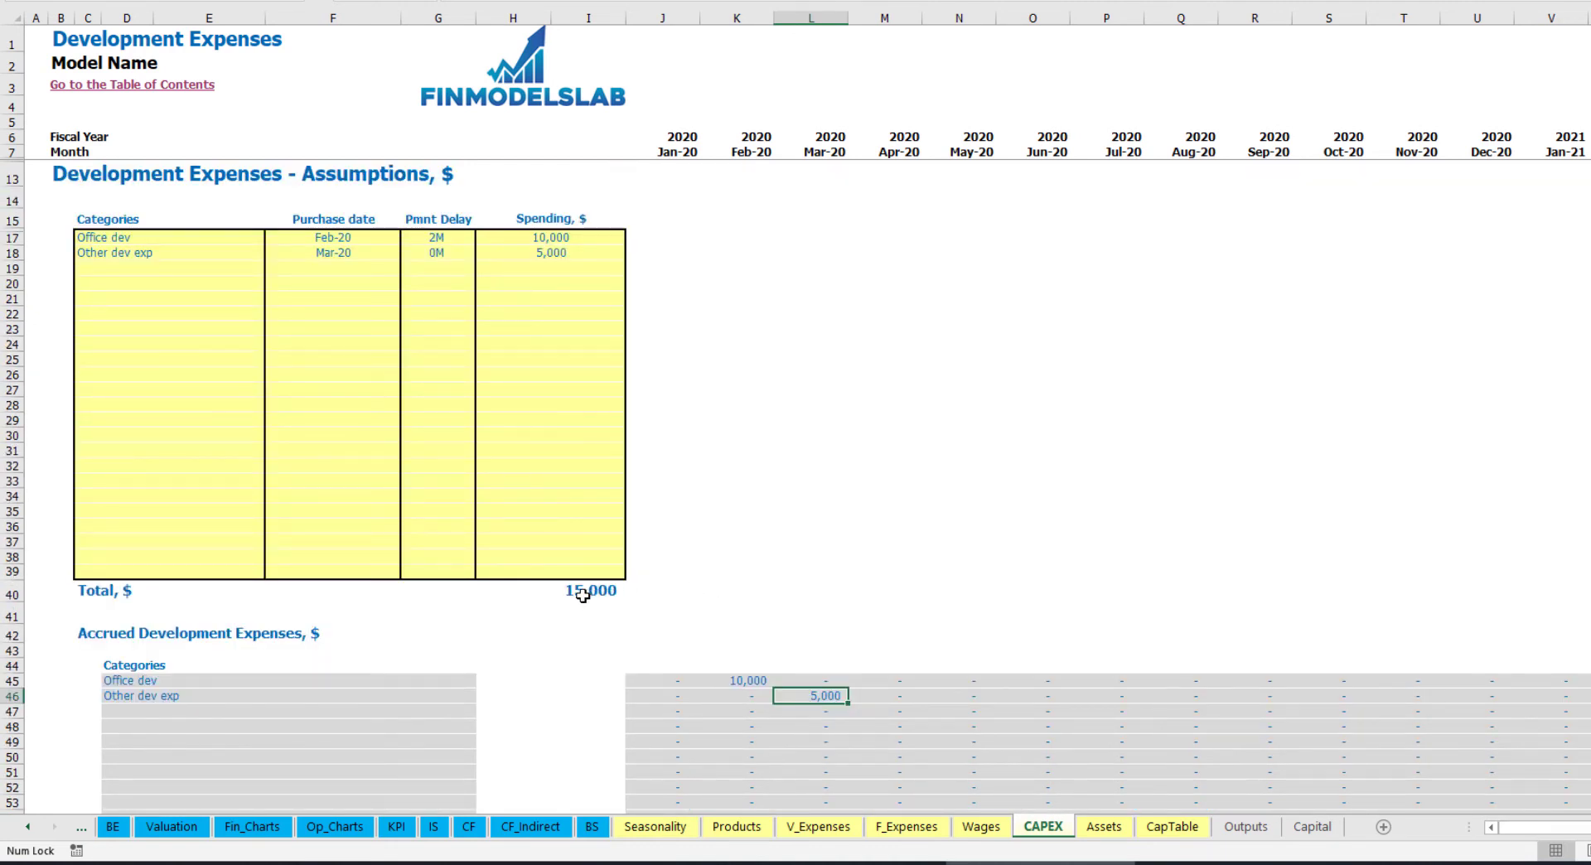
Review the Development Expenses book depreciation, capital expenditure and closing net book value on the Assets sheet
click(1102, 828)
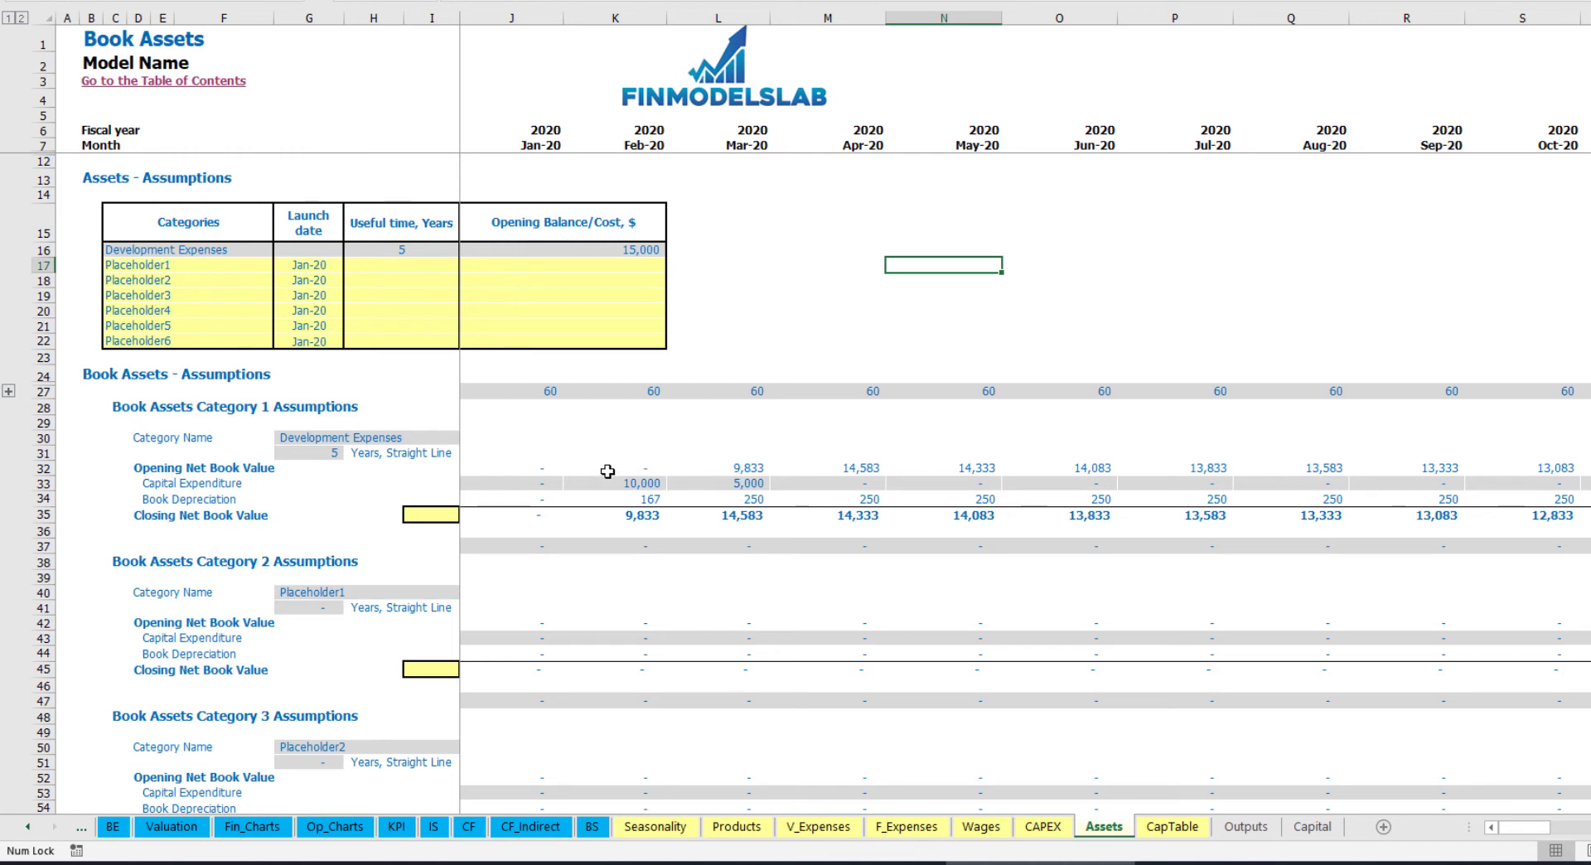
click(39, 498)
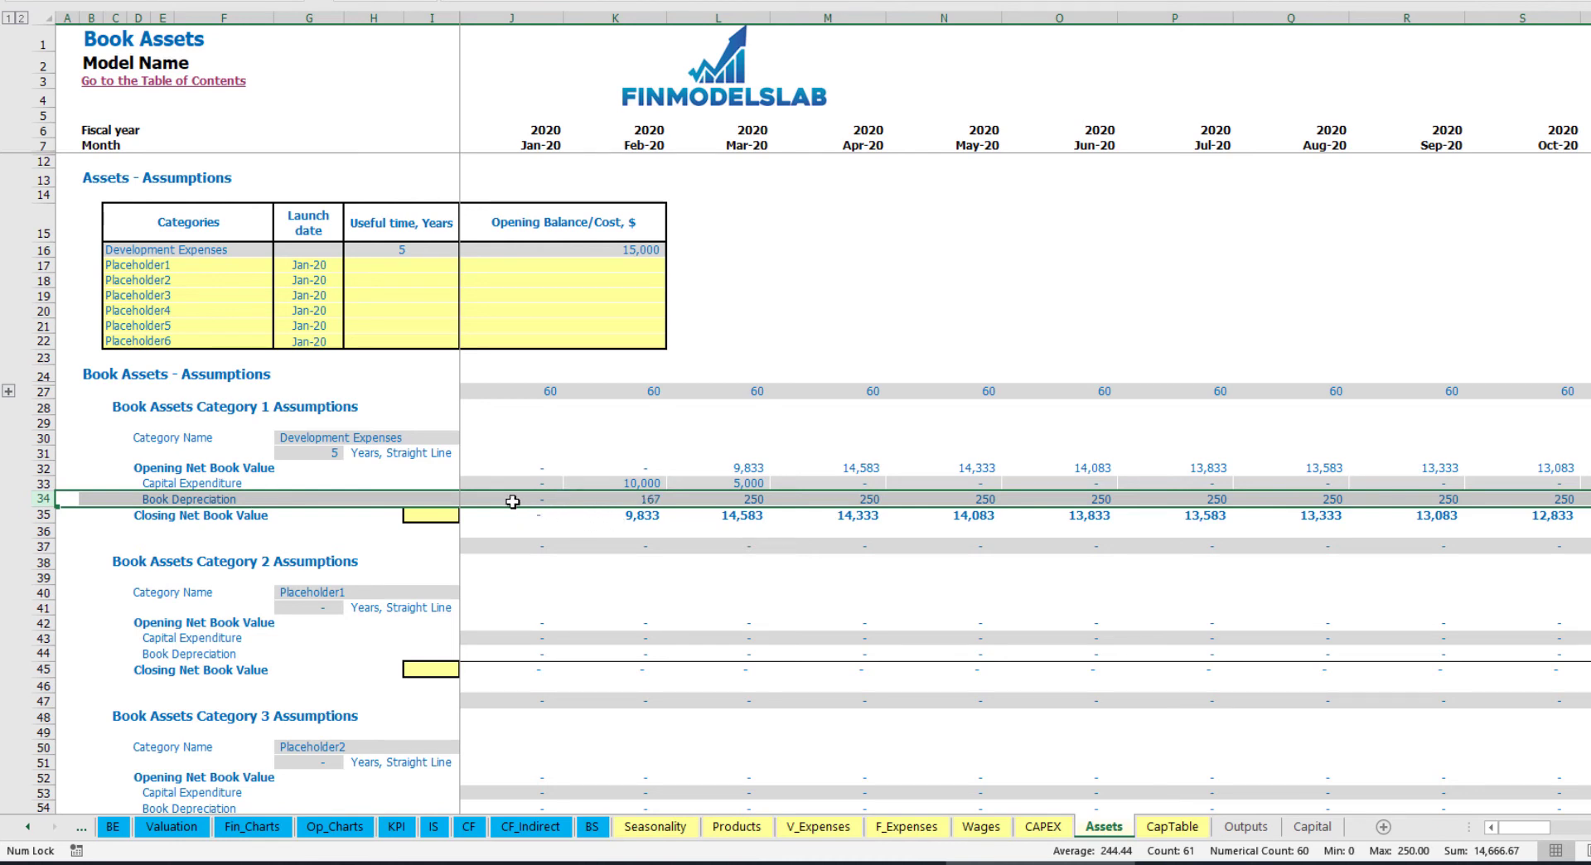
drag(511, 485, 916, 482)
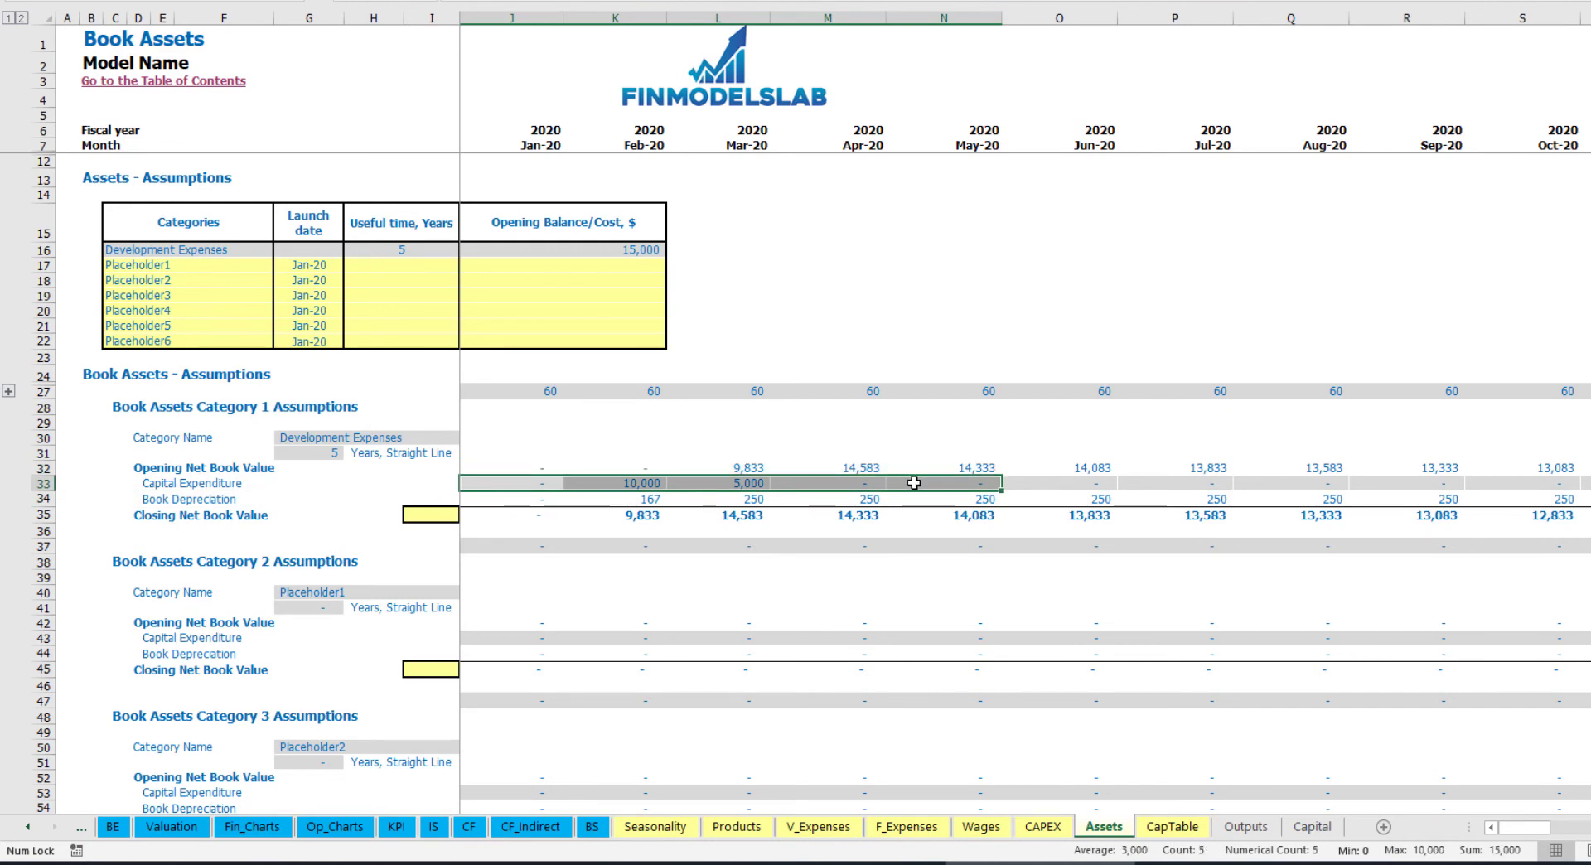
click(538, 518)
drag(539, 518, 1012, 520)
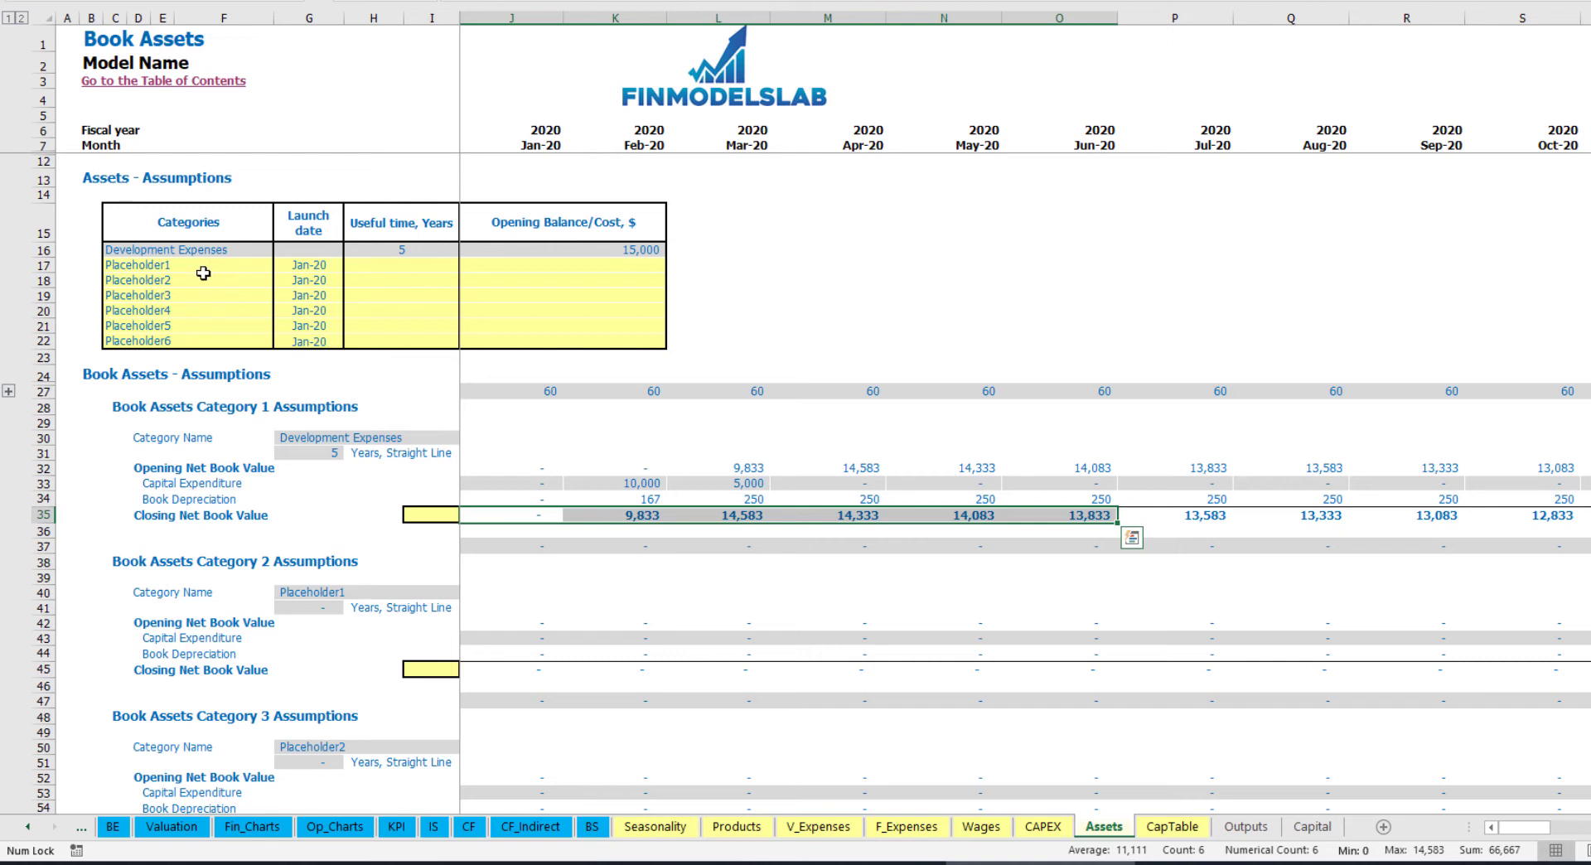
Rename the asset category Placeholder1 as Other assets and set its useful time to 10 years
click(212, 261)
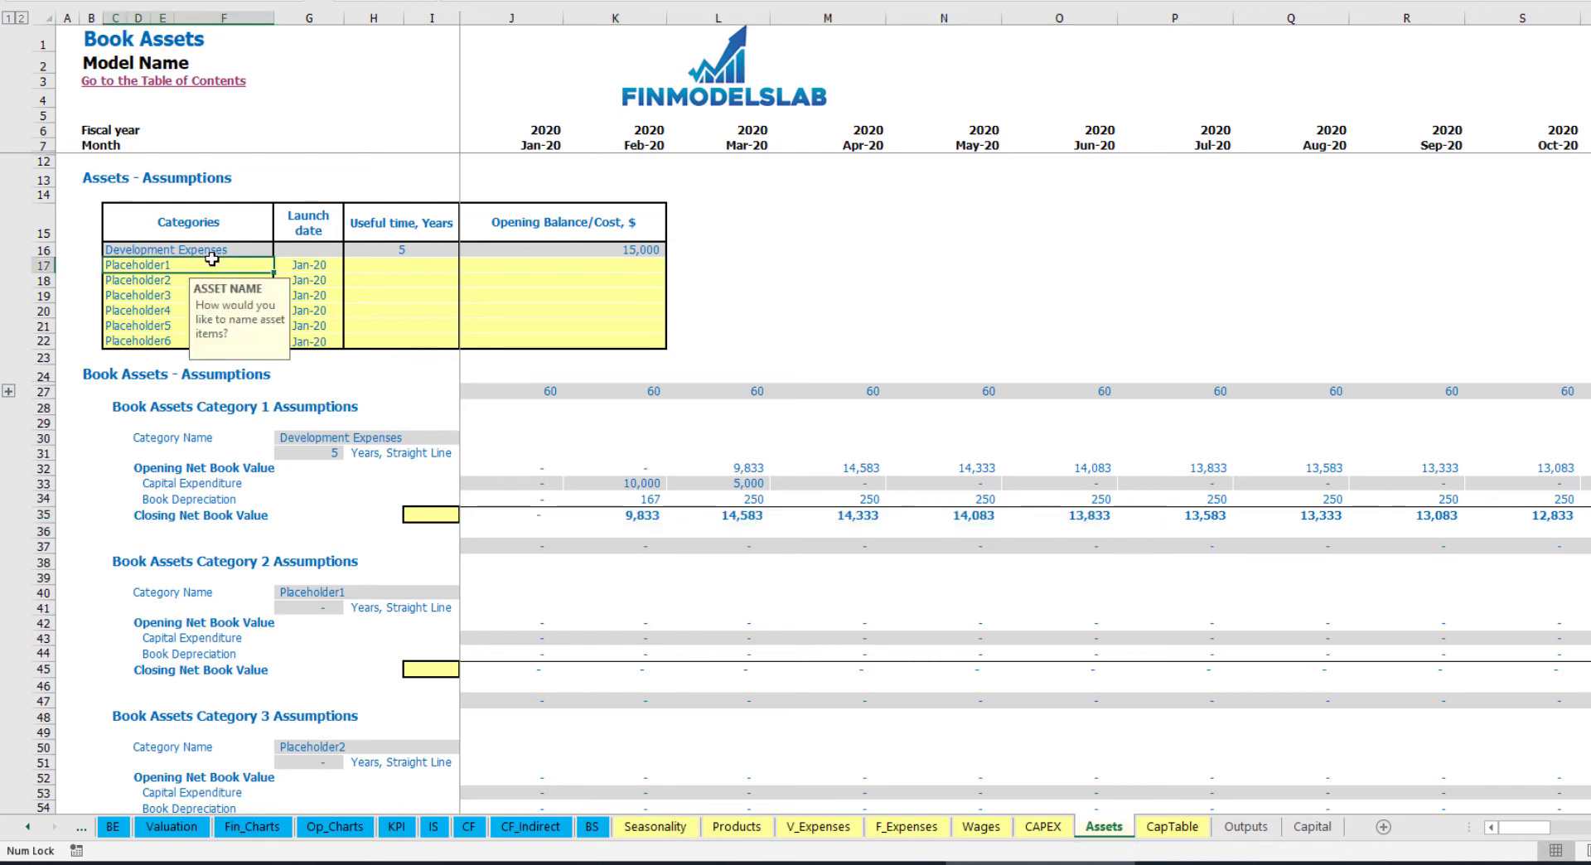
text(Other assetssesssets)
key(Return)
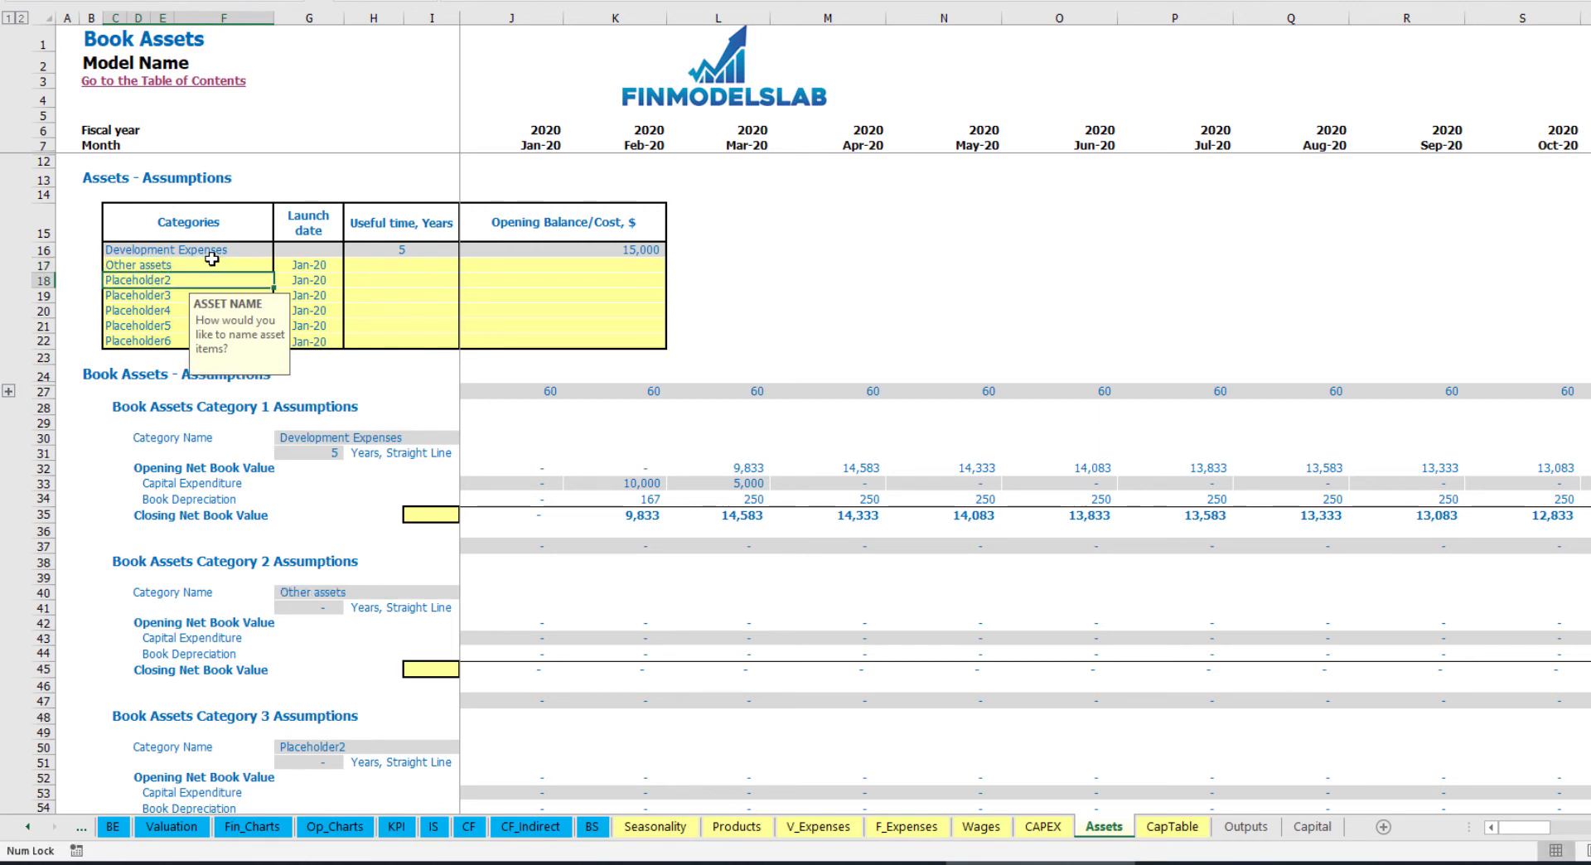
click(443, 263)
text(10)
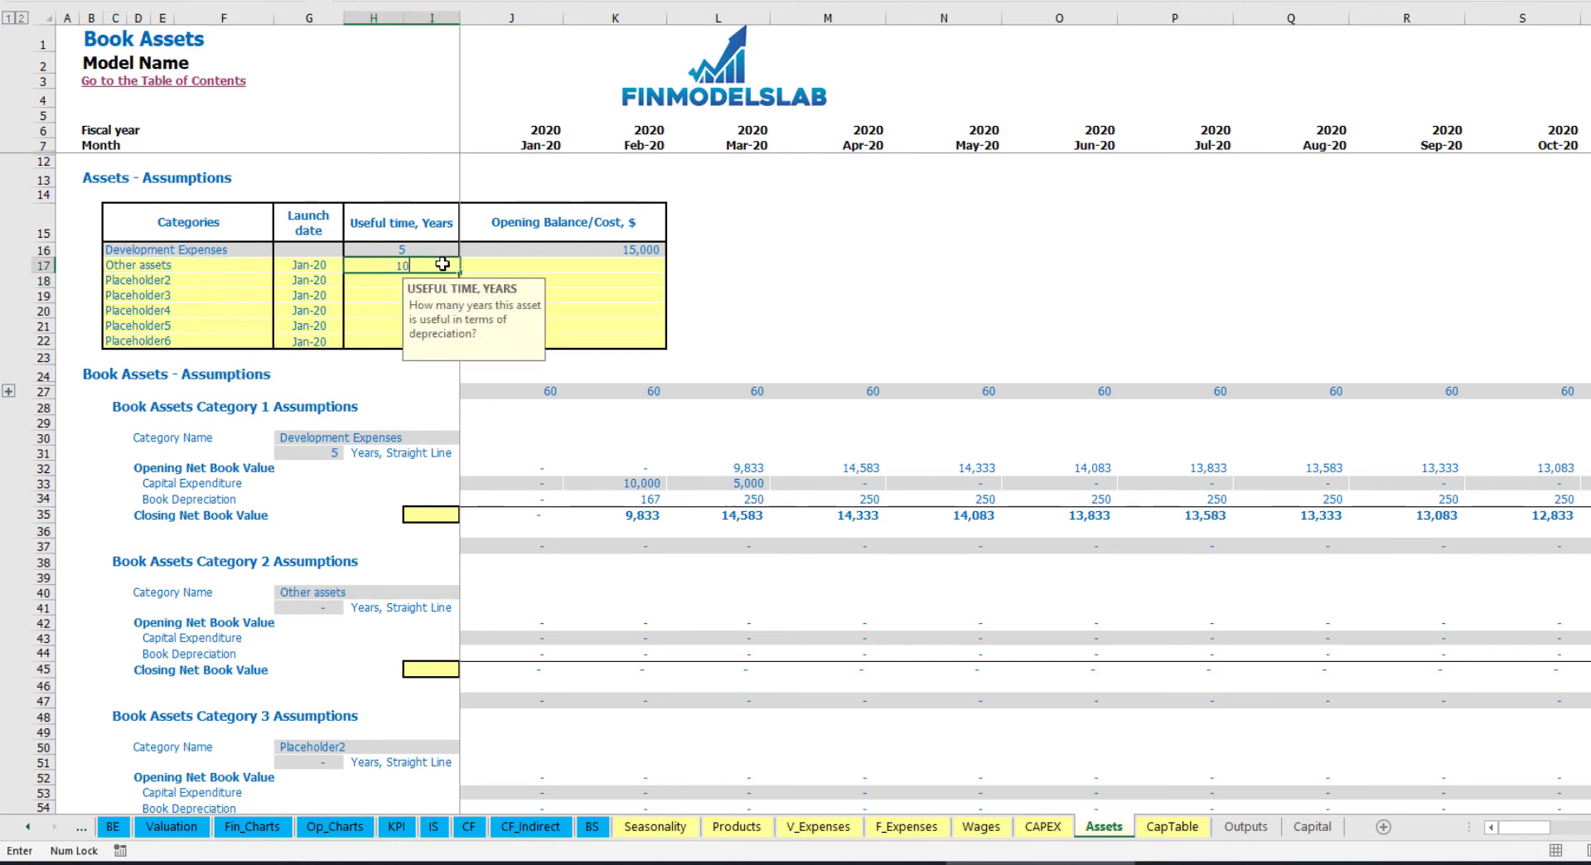
Set the opening balance/cost of Other assets to $25,000 and its launch date to Apr-20
click(567, 267)
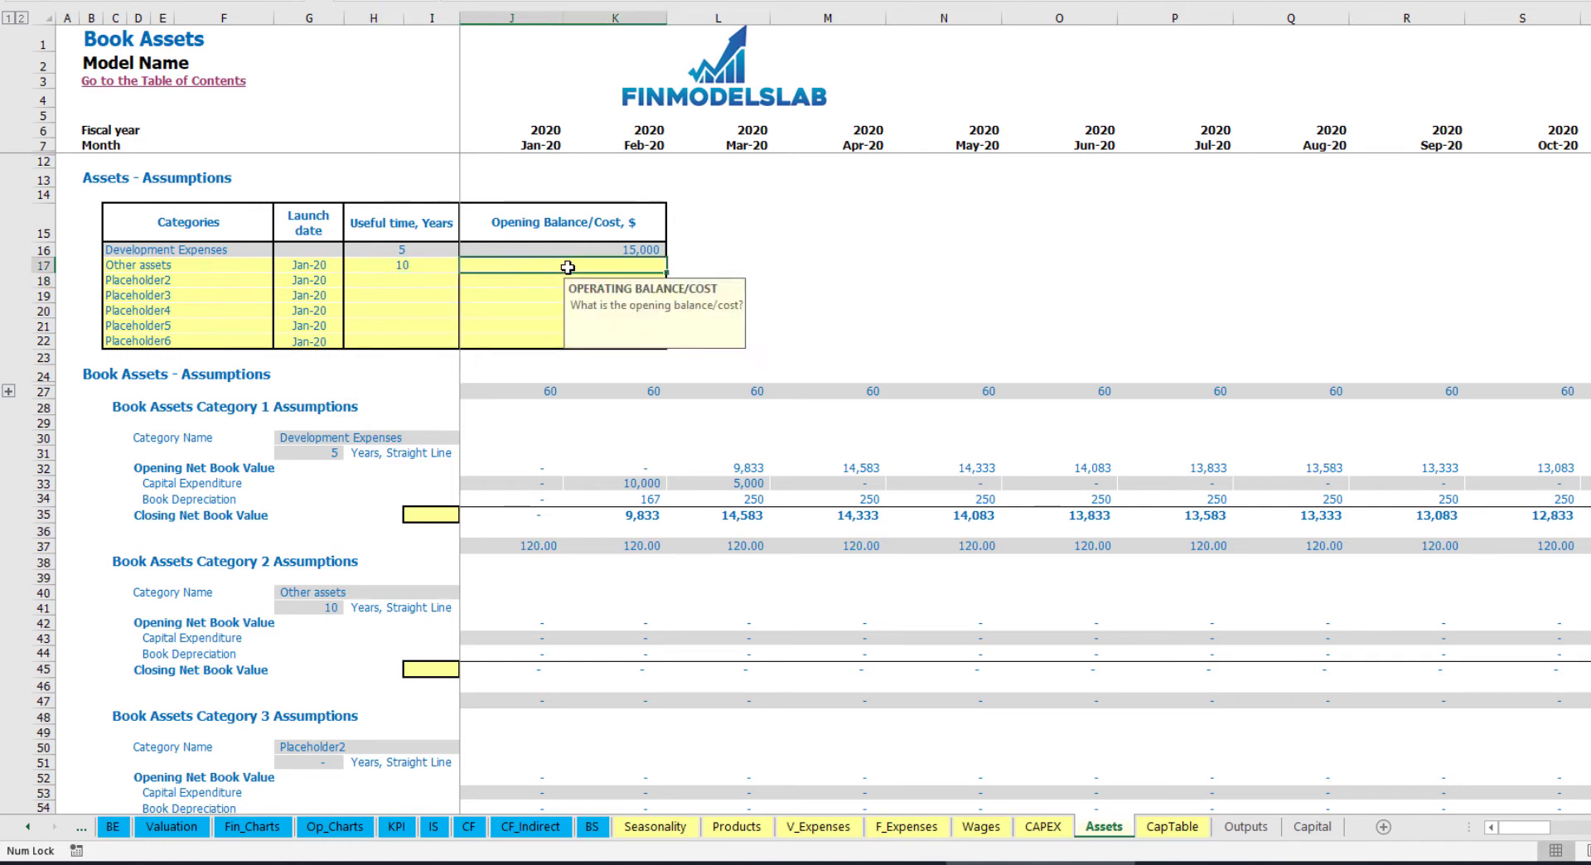
text(25000)
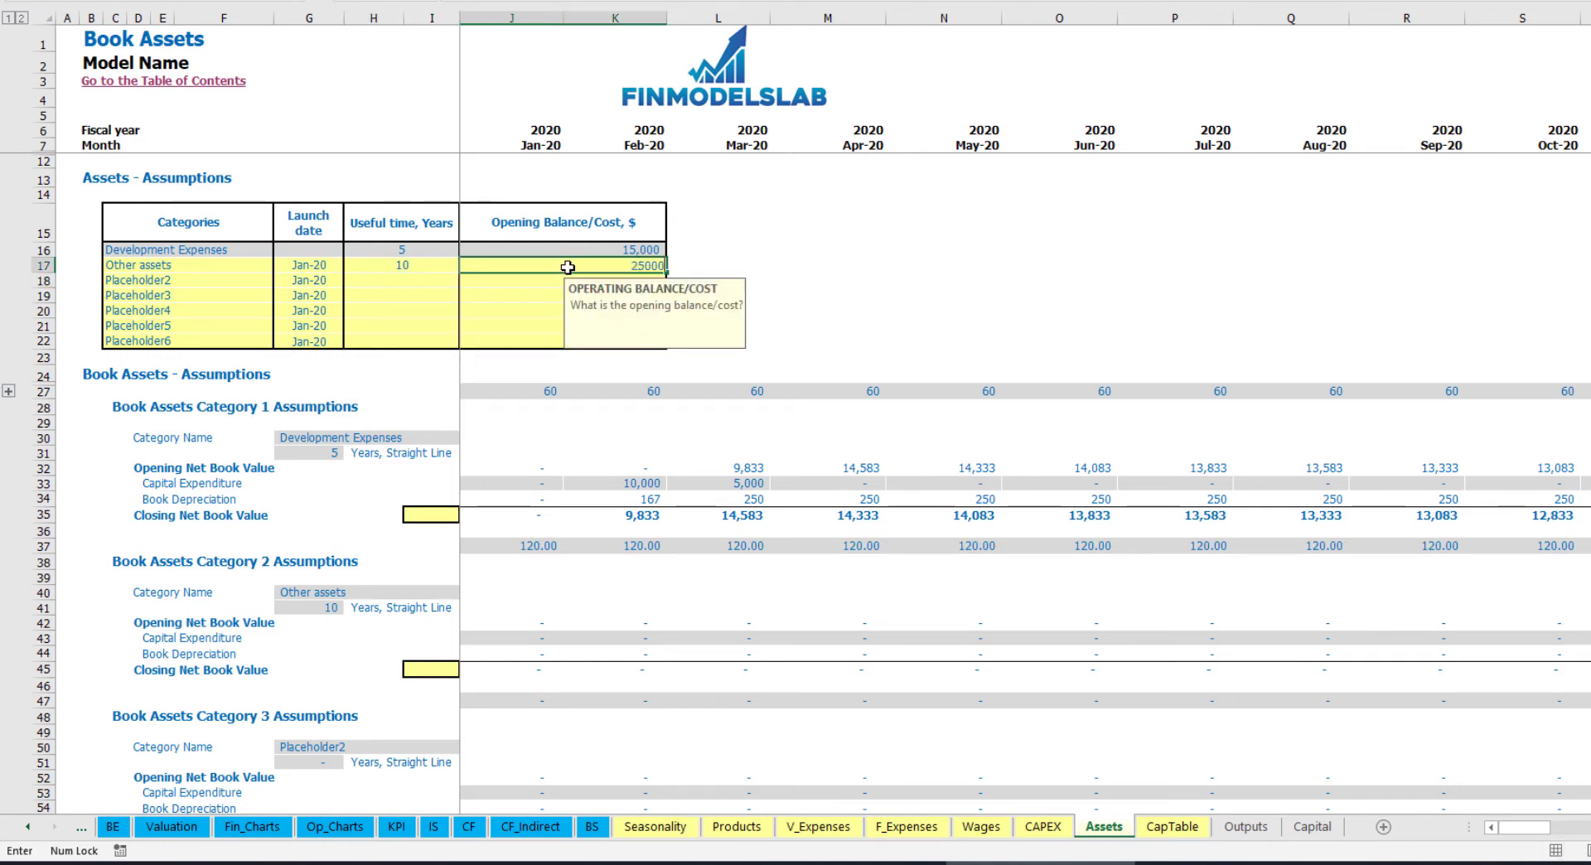
key(Return)
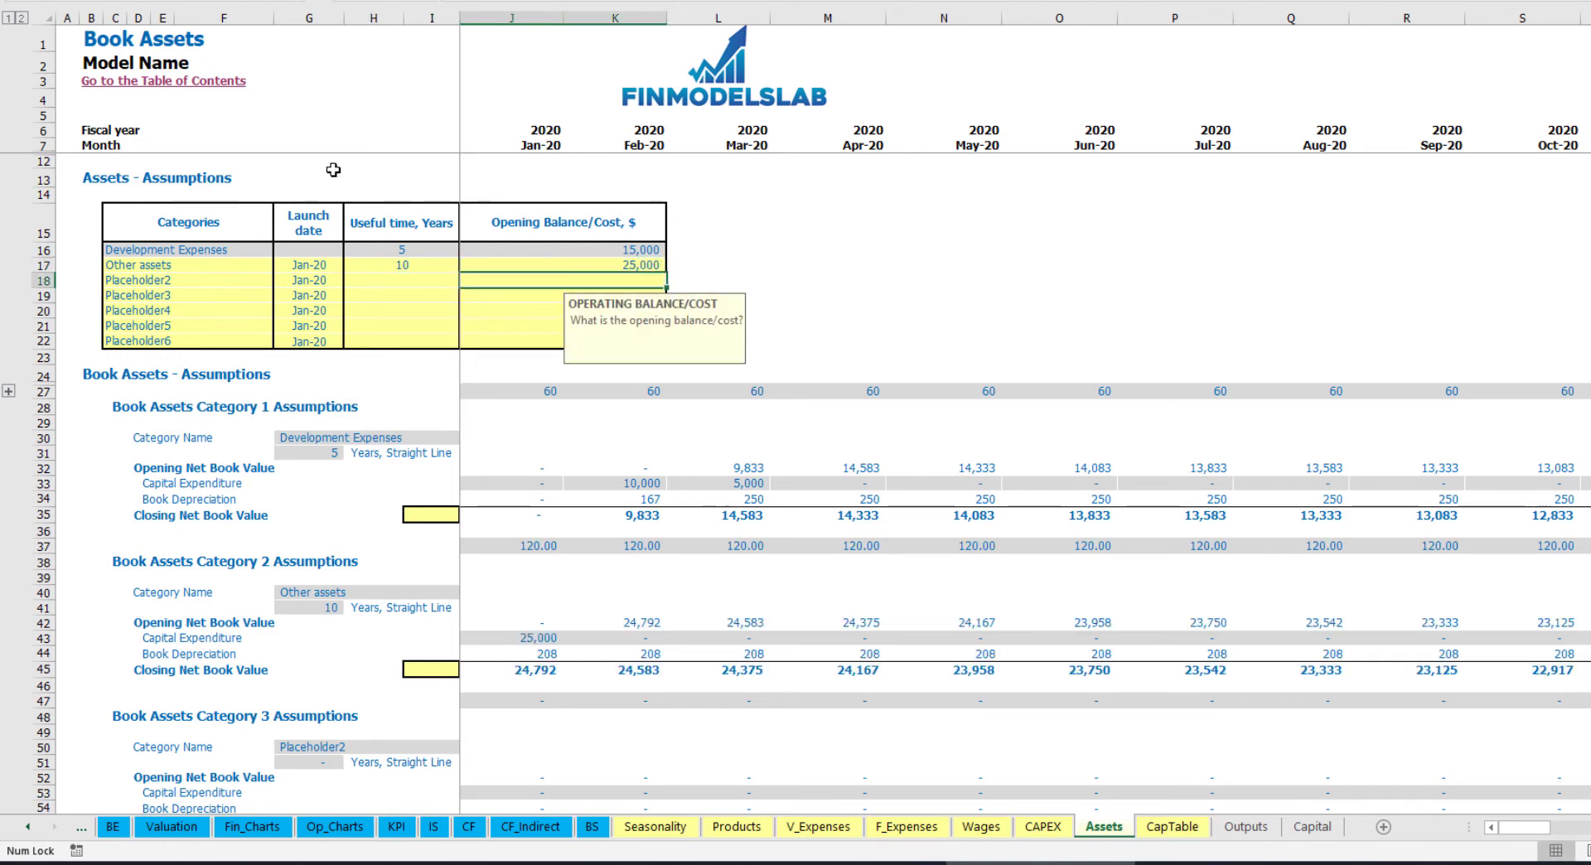
click(322, 265)
click(350, 266)
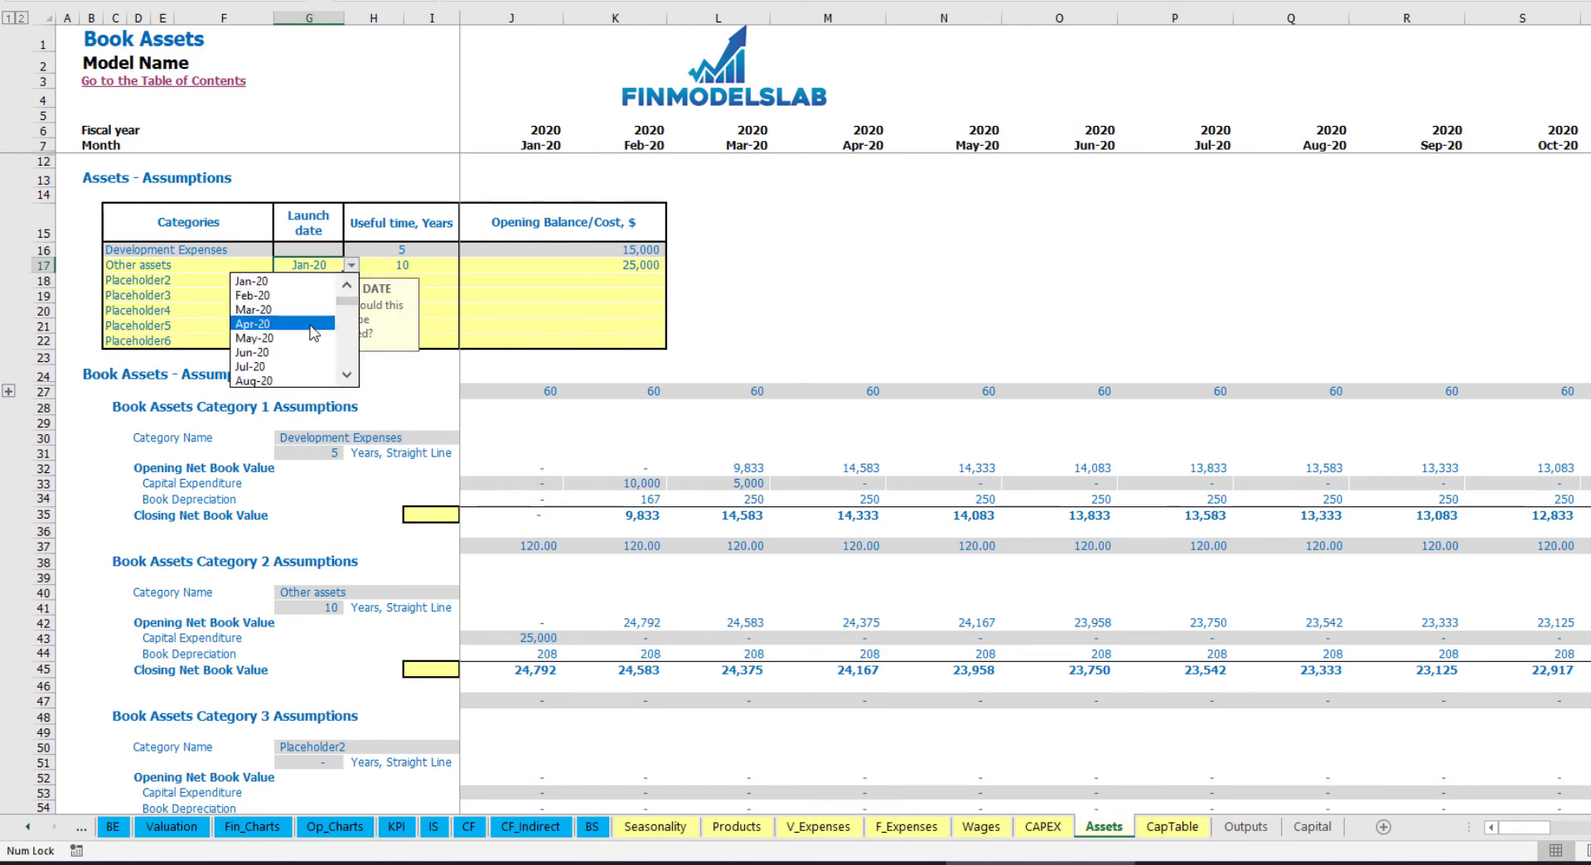
click(253, 324)
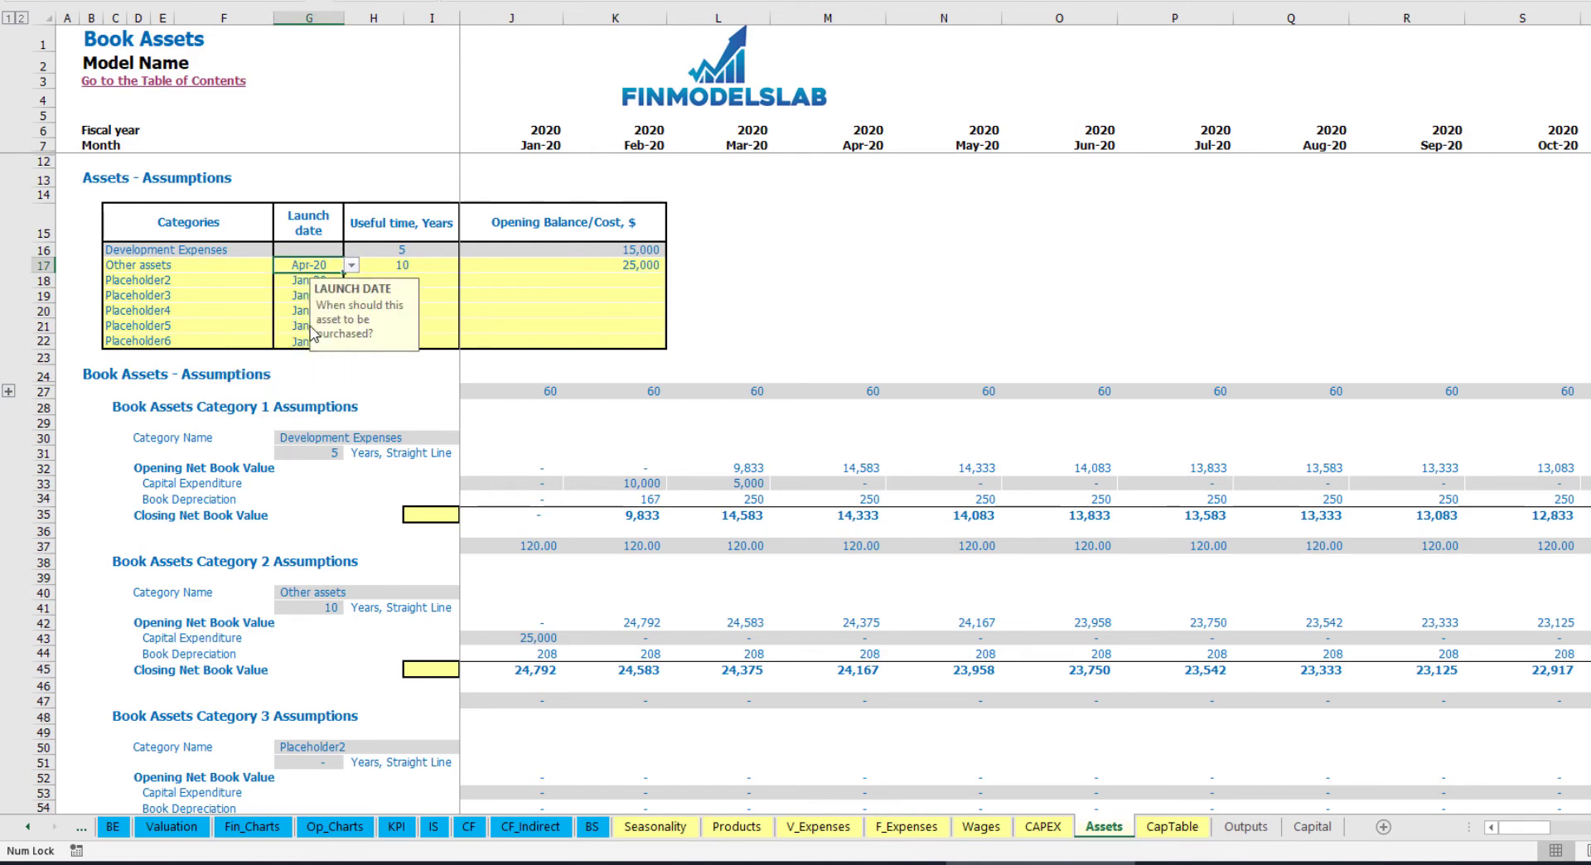
Review the capital expenditure, book depreciation and closing net book value of Other assets from Apr-20 onward
click(866, 640)
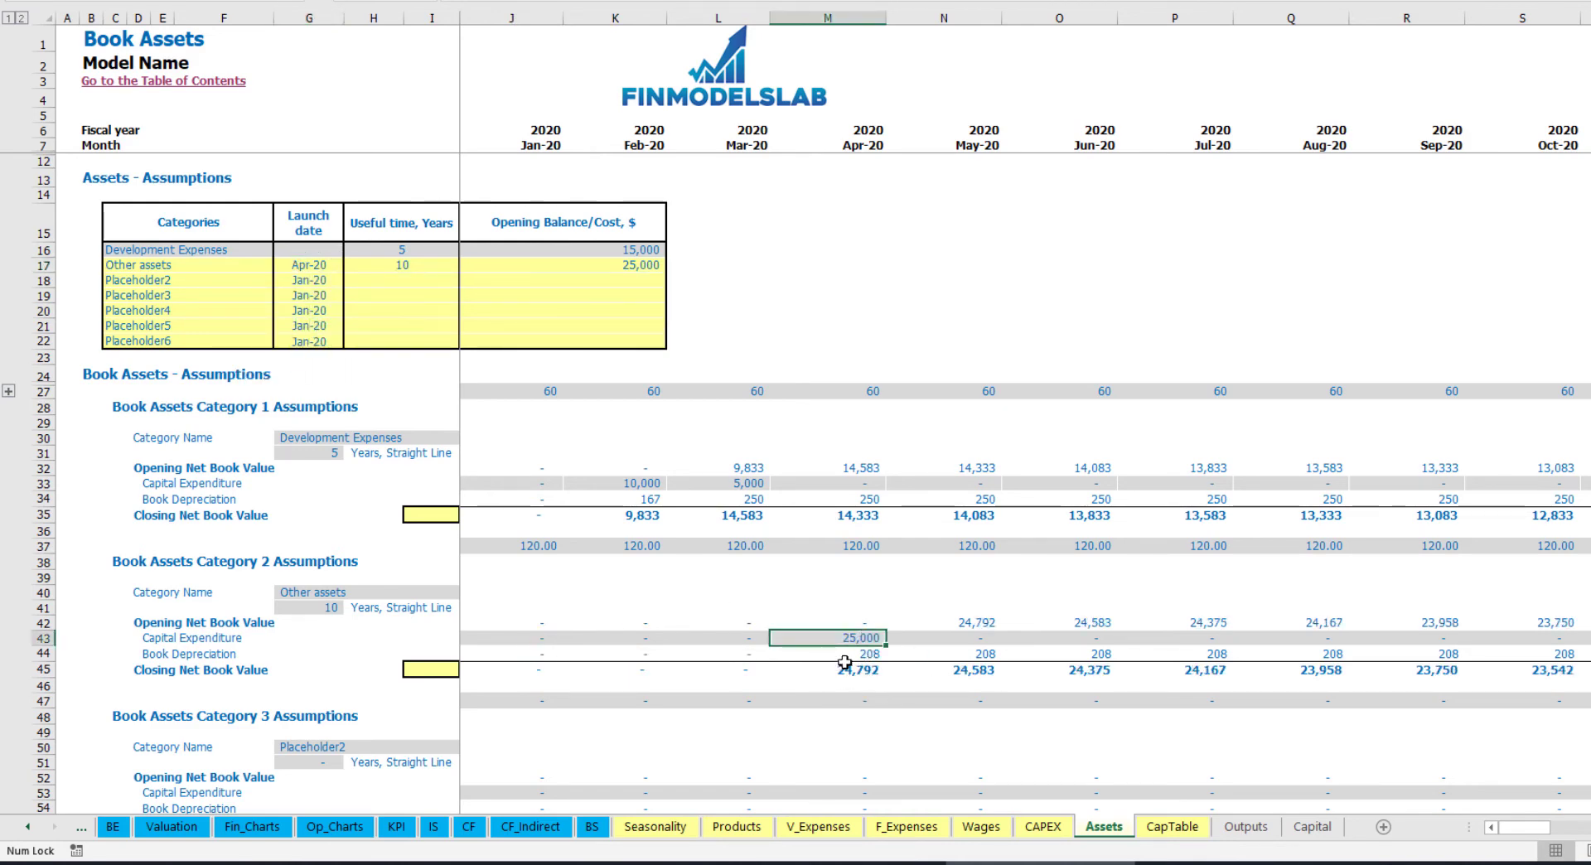
drag(870, 652, 1175, 649)
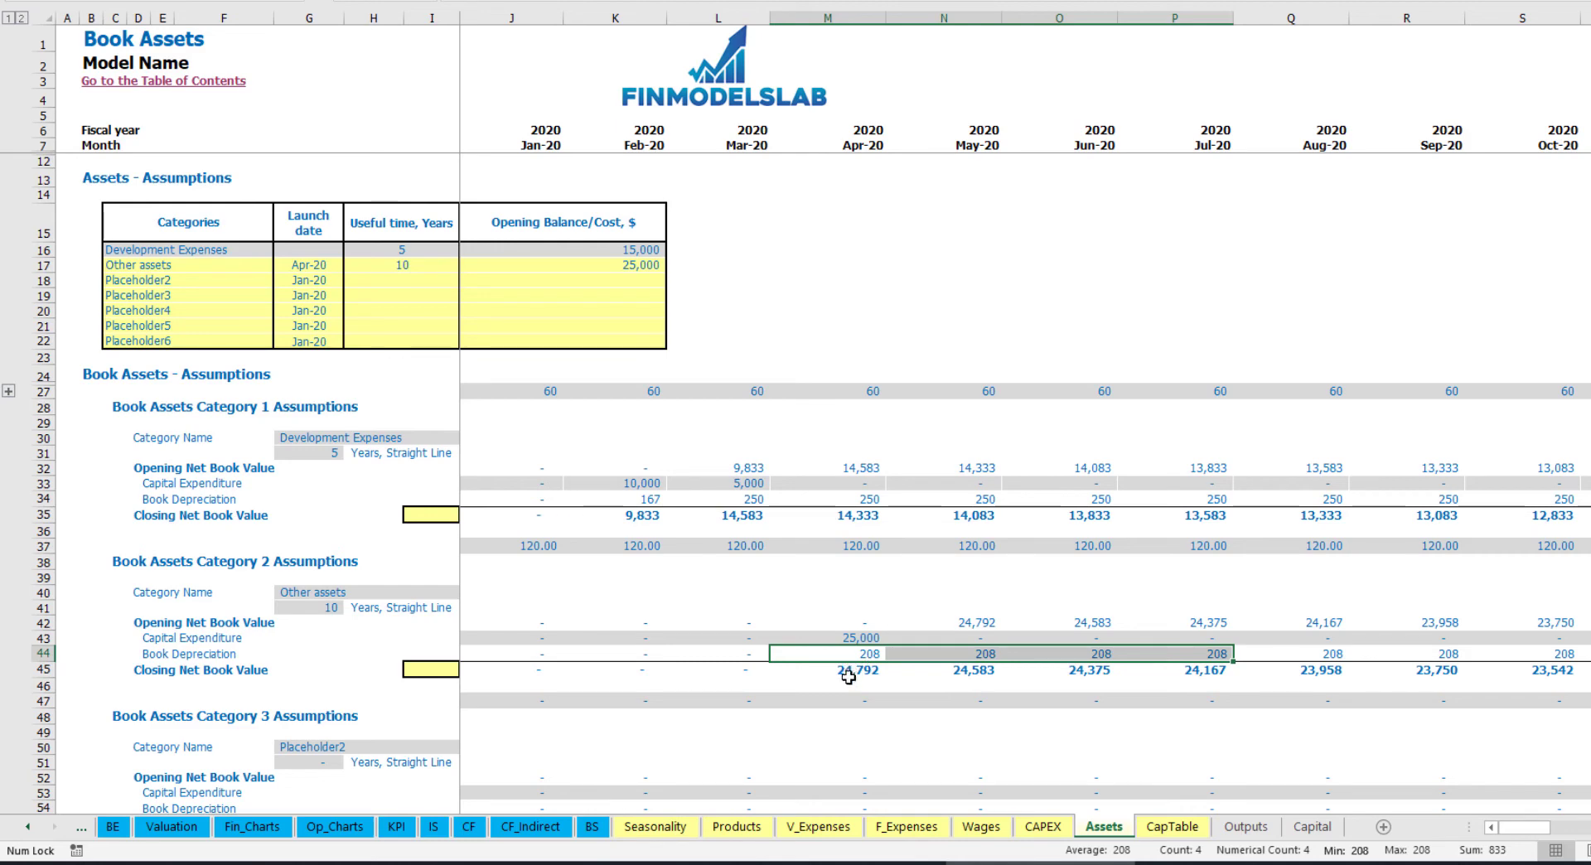
drag(853, 672, 1251, 668)
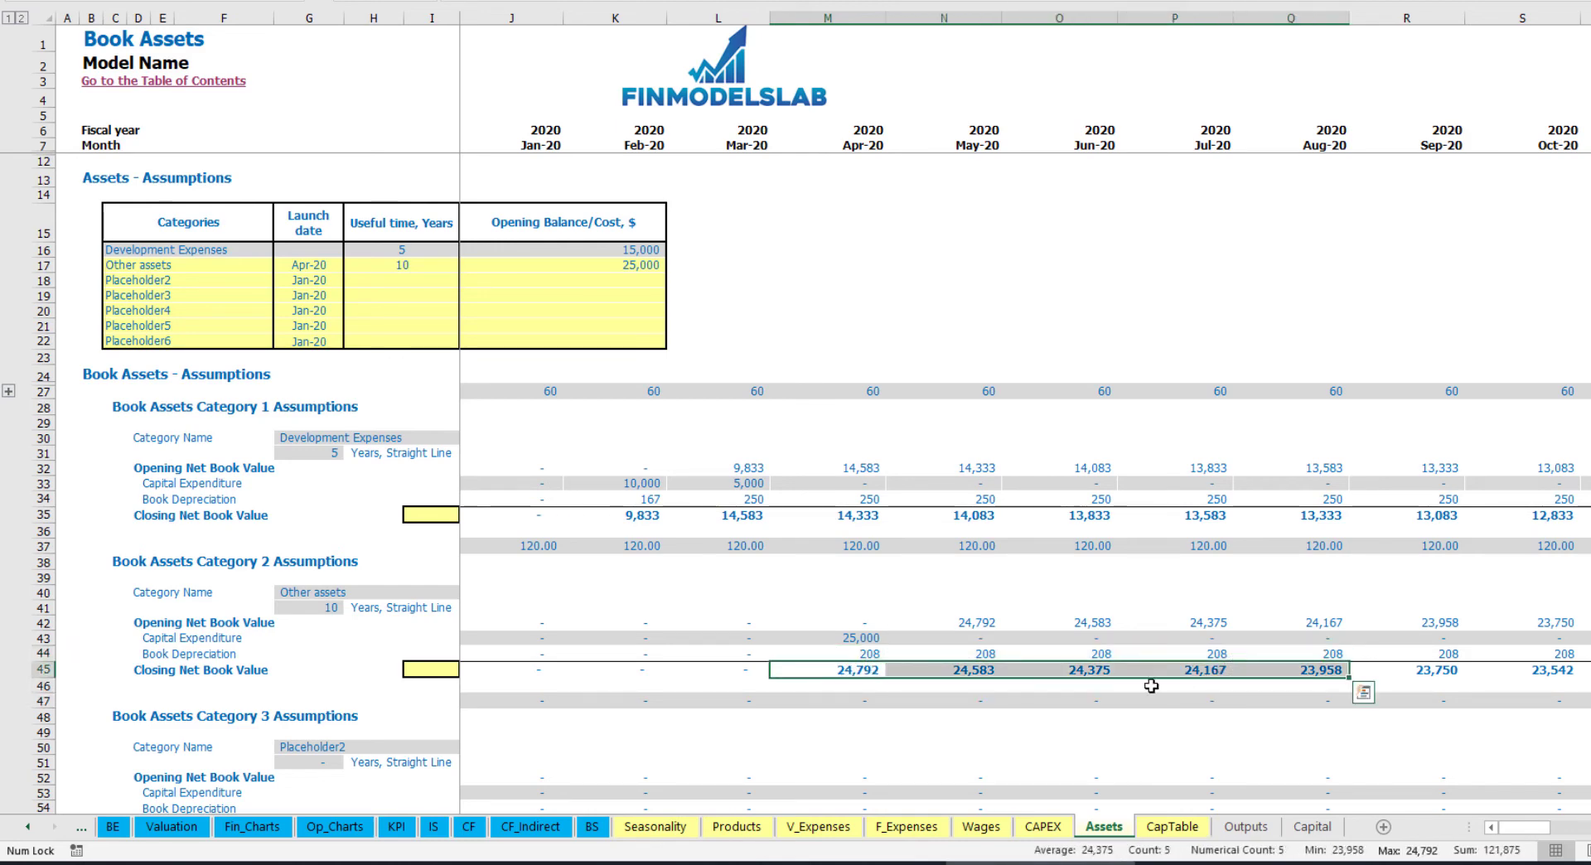
Review the assets' effect on the income, cash flow and balance sheet statements, including the Fixed Assets and CAPEX Payable rows
click(435, 827)
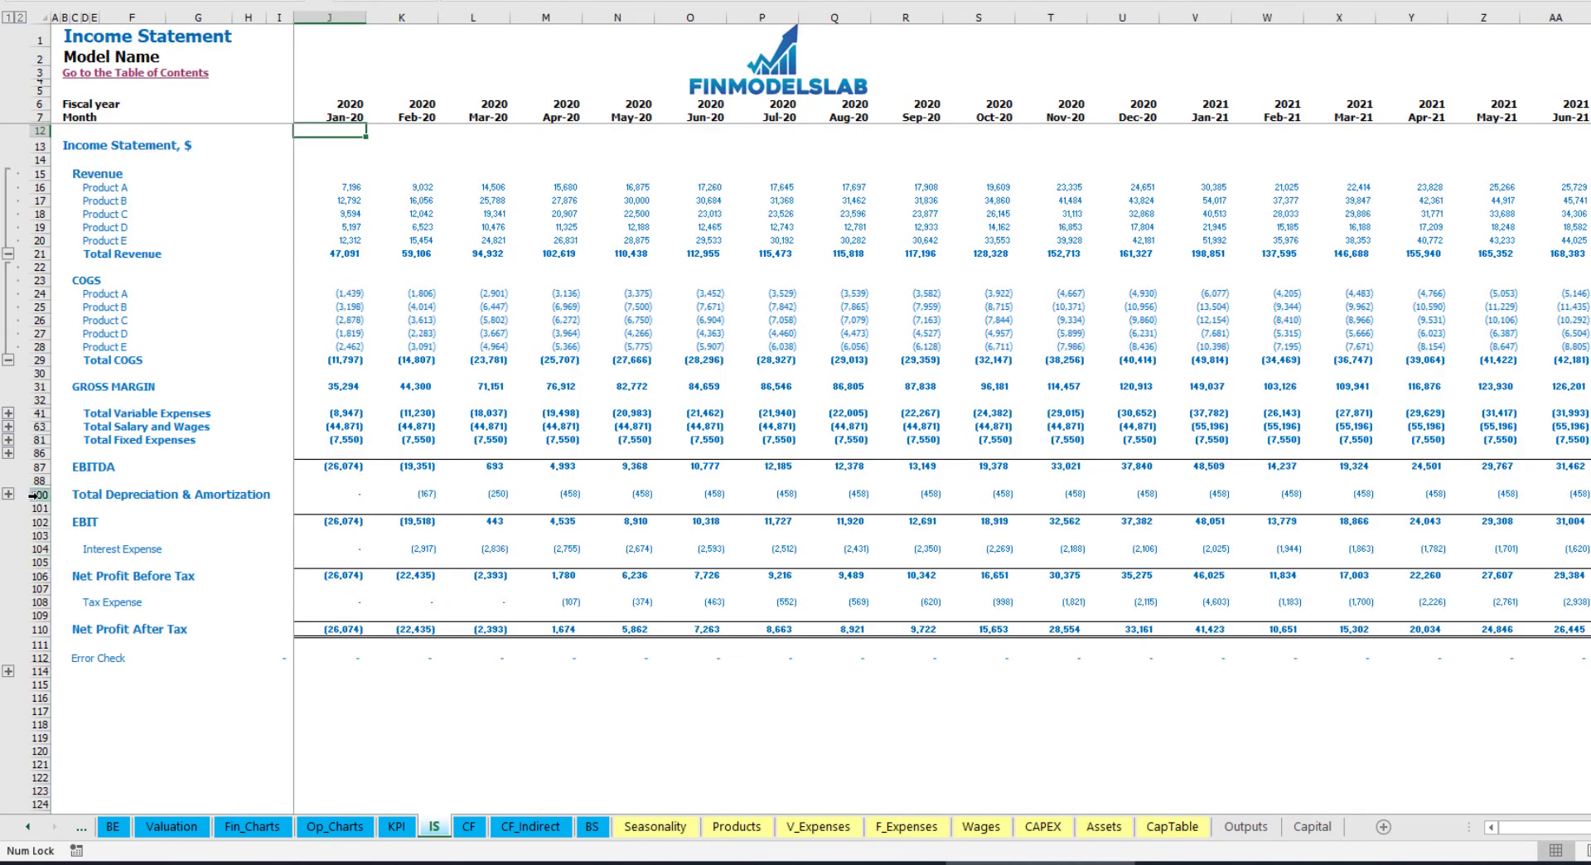
click(468, 827)
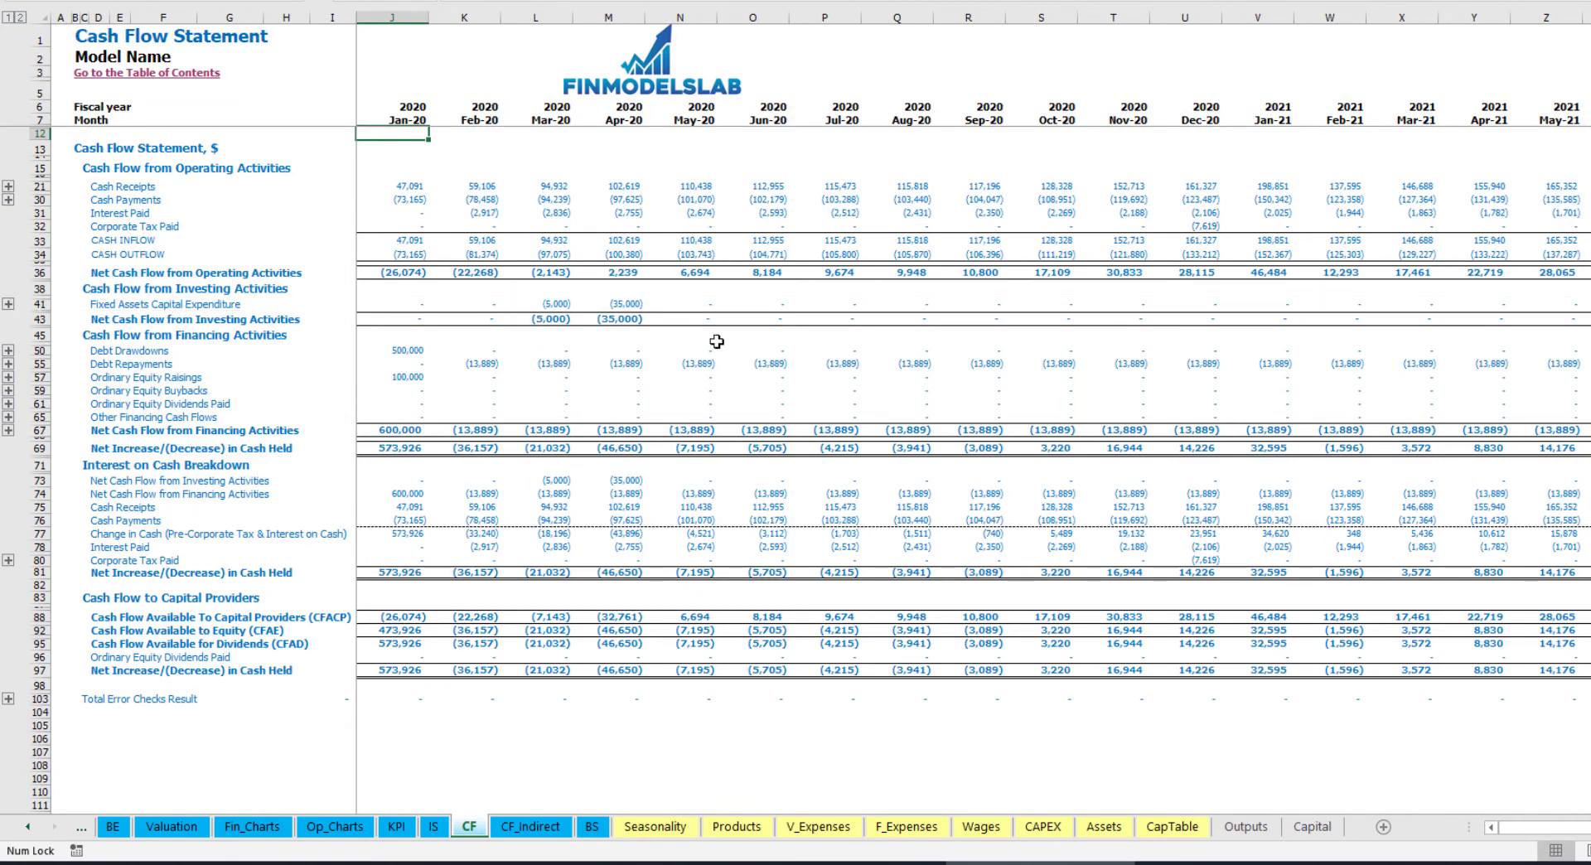
click(592, 828)
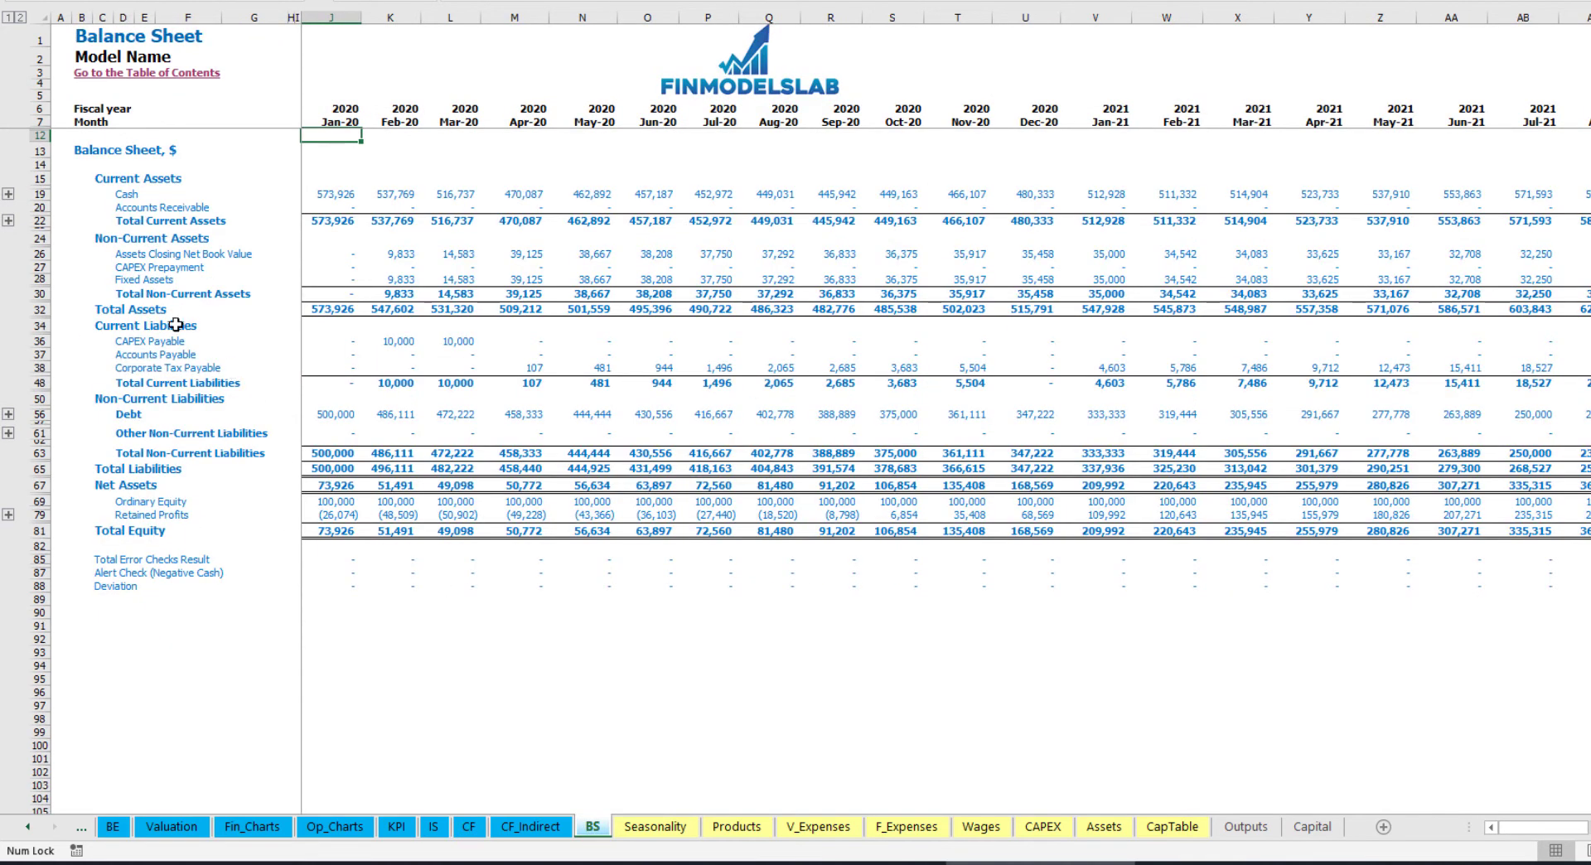
click(41, 279)
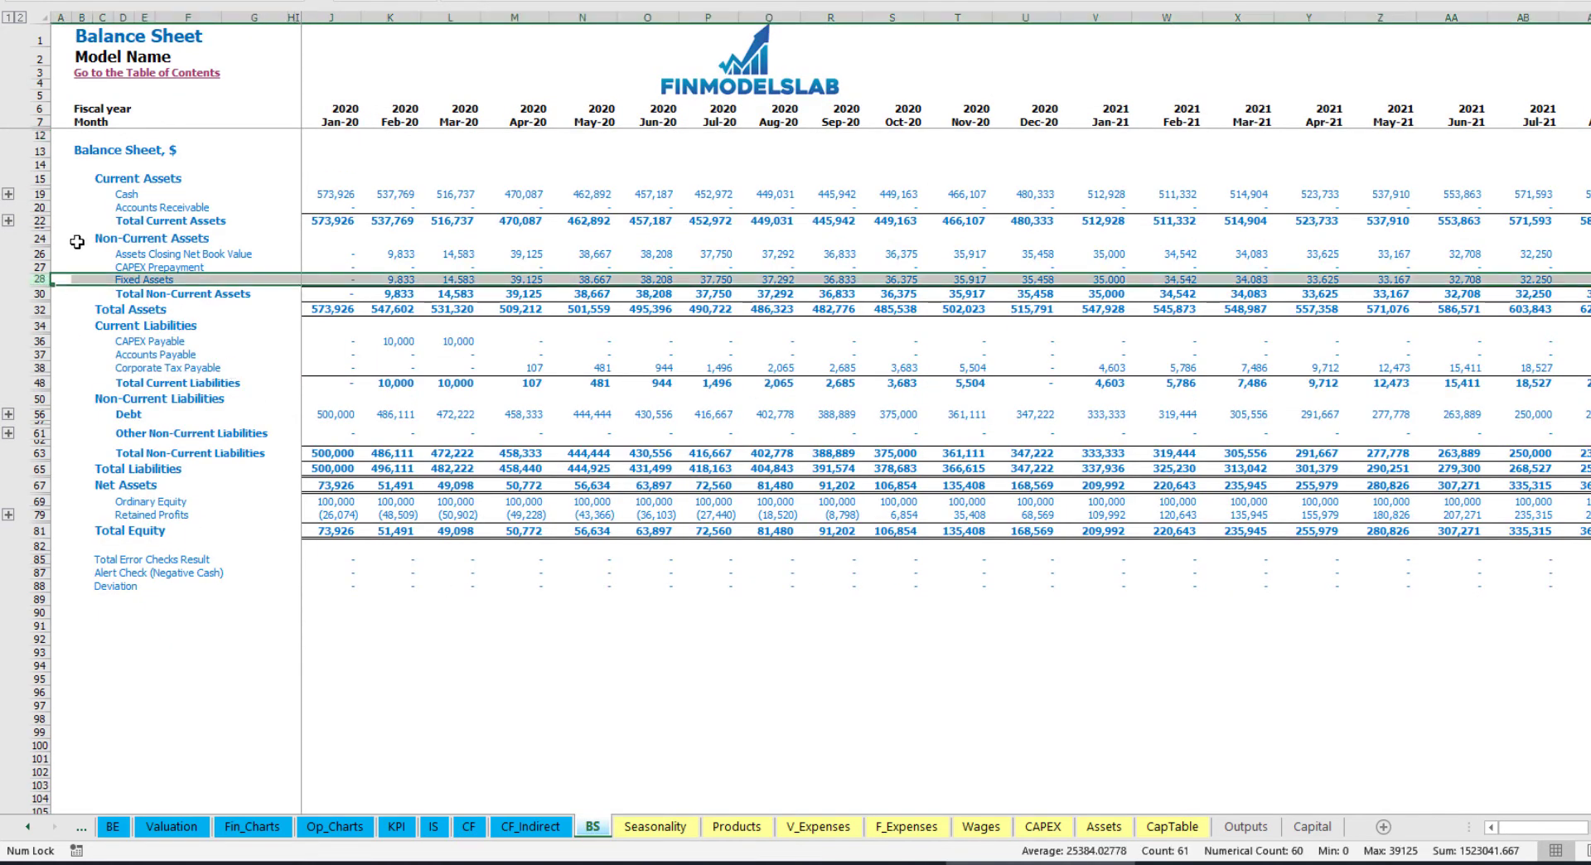
click(34, 267)
click(38, 340)
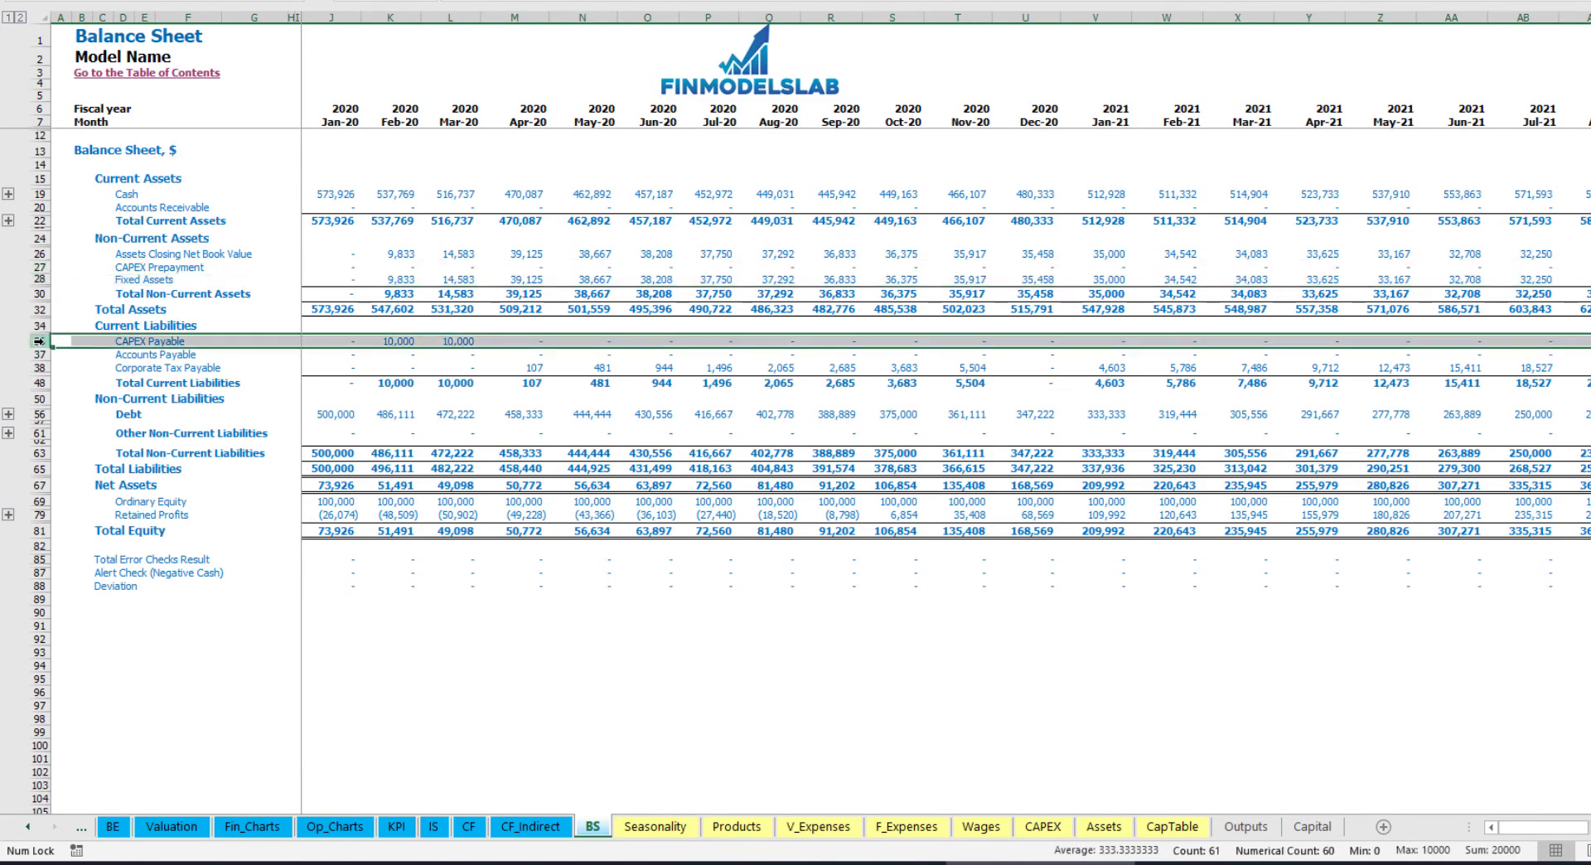
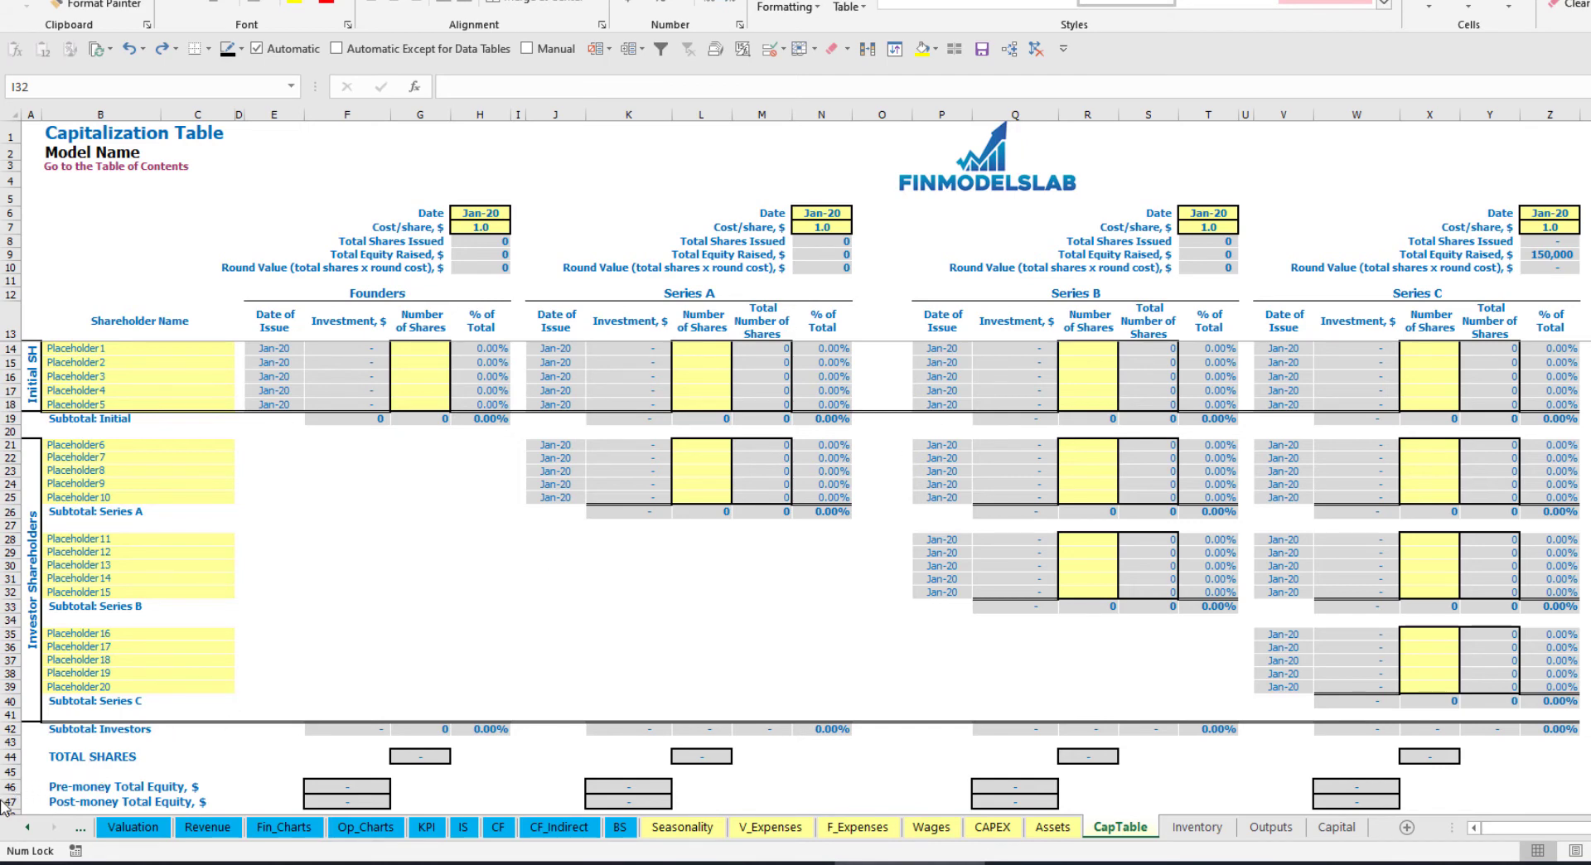
Rename the first two initial shareholders in the capitalization table as Founder 1 and Founder 2
click(80, 346)
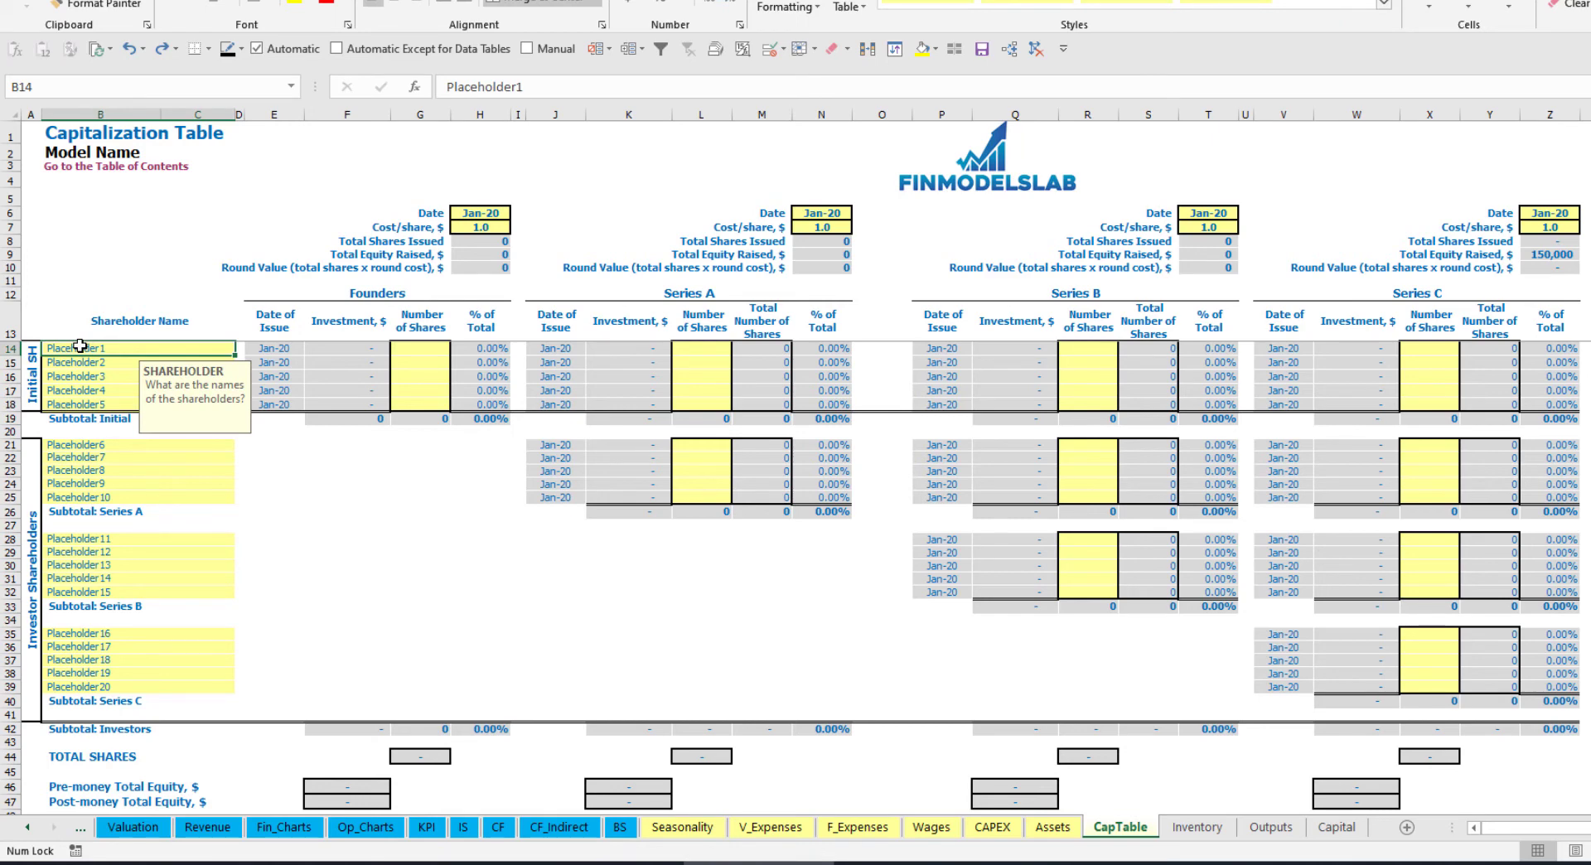
text(Founder 1)
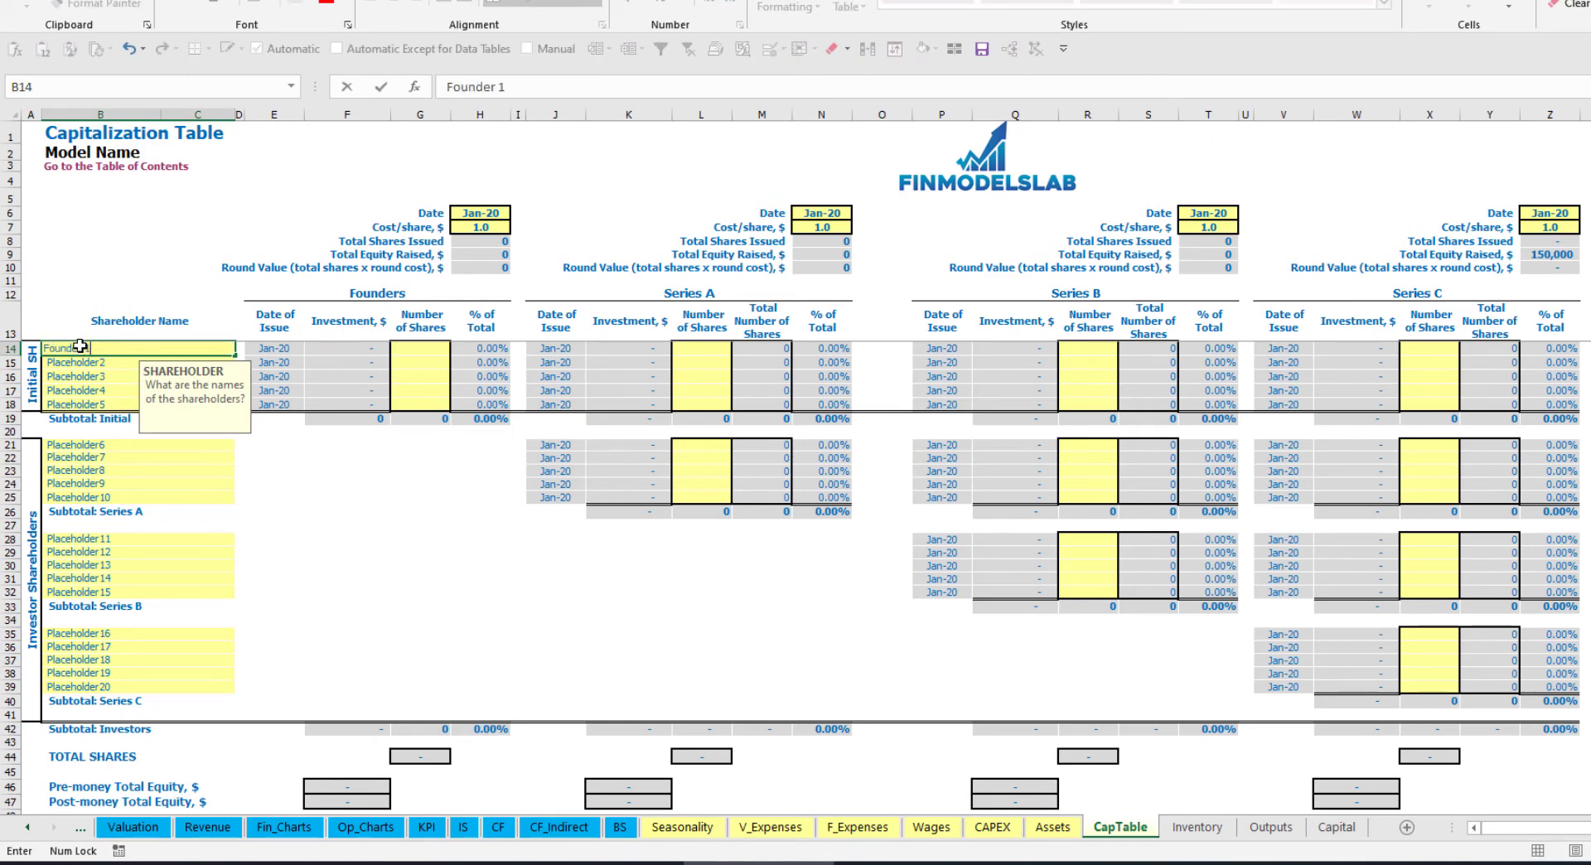
key(ctrl+Return)
key(ctrl+c)
key(Down)
key(ctrl+v)
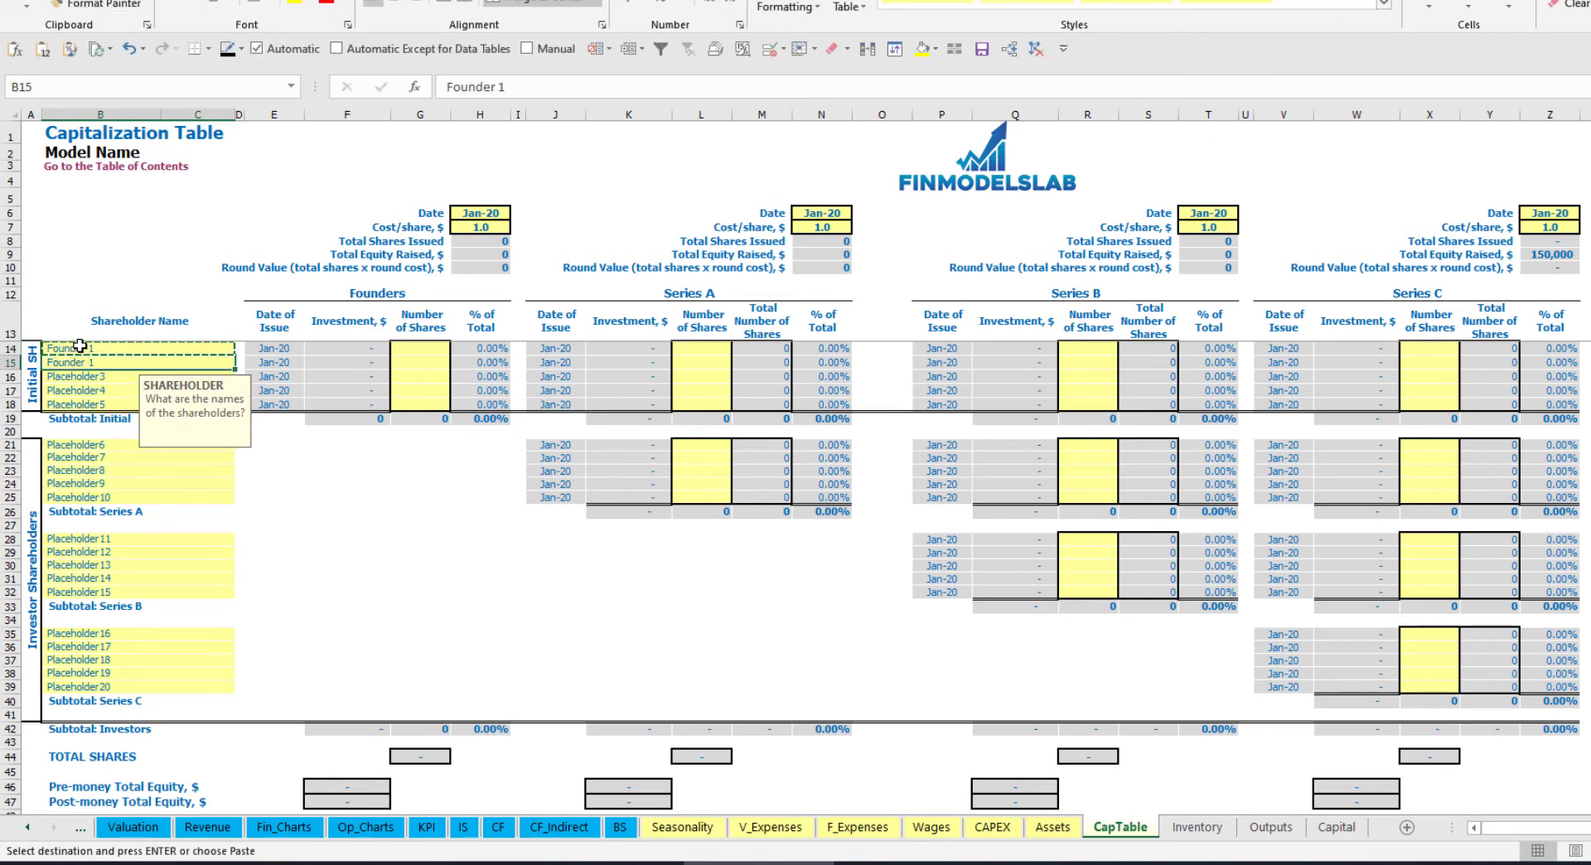
click(526, 87)
key(BackSpace)
text(2)
key(Return)
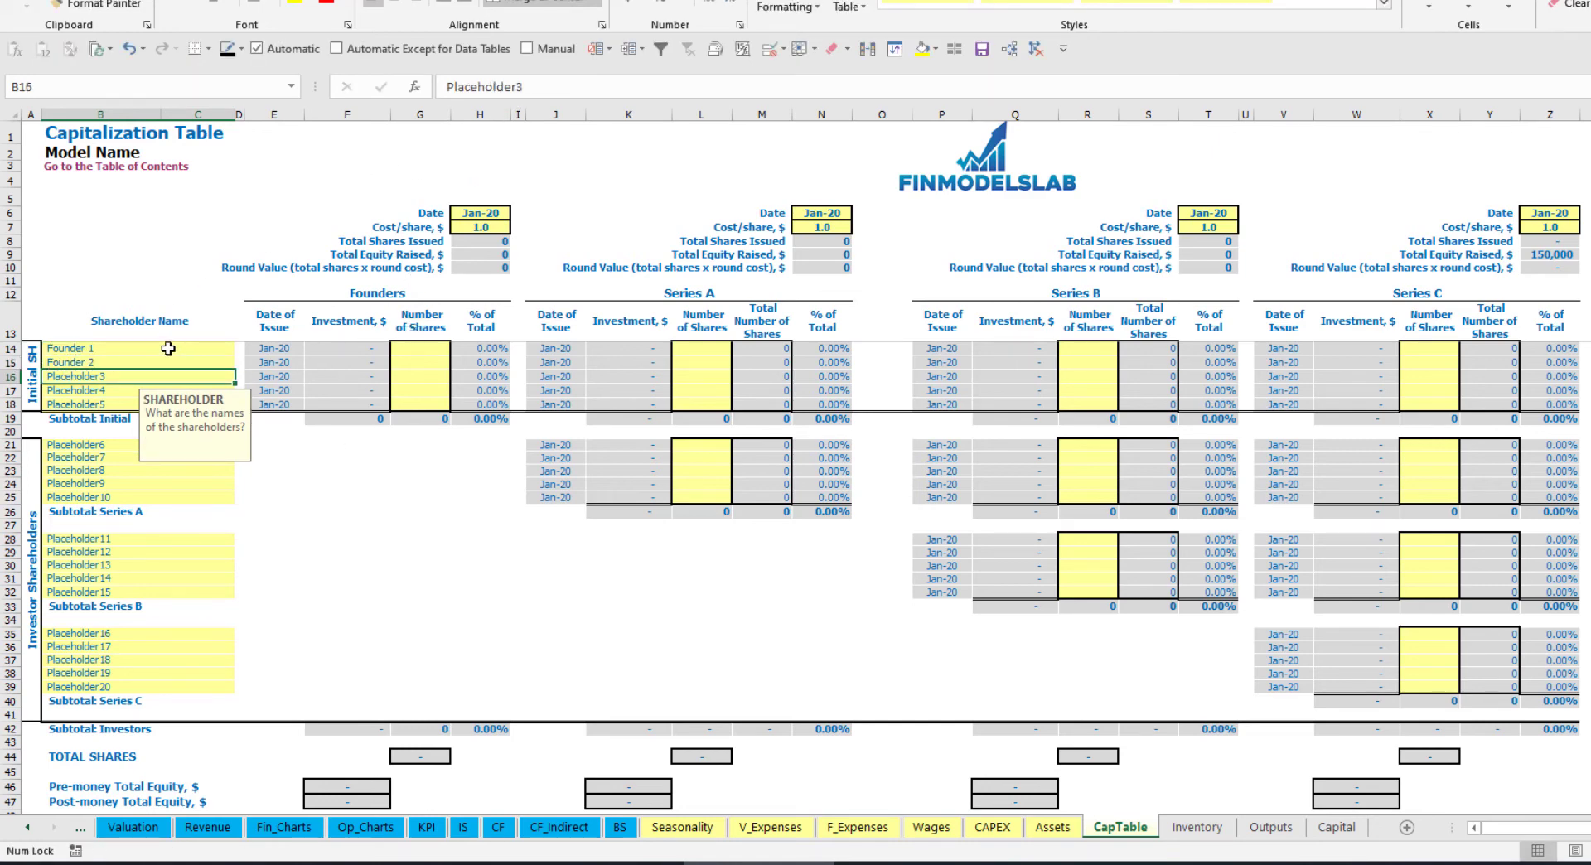
Enter 10,000 shares for Founder 1 and 20,000 shares for Founder 2 in the Founders round
click(203, 347)
click(421, 346)
text(10000)
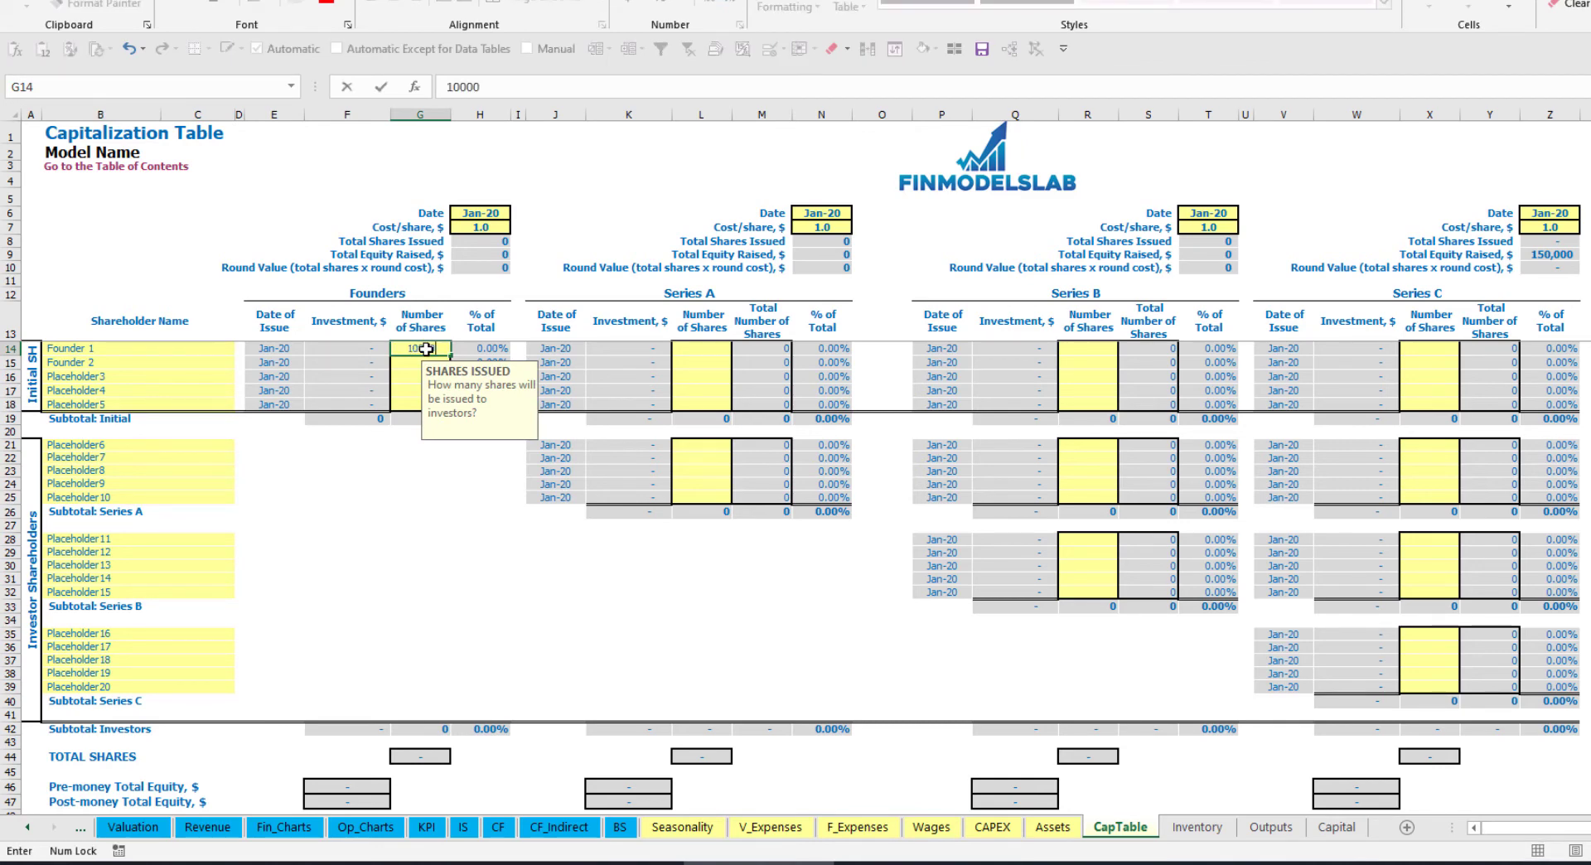
key(Return)
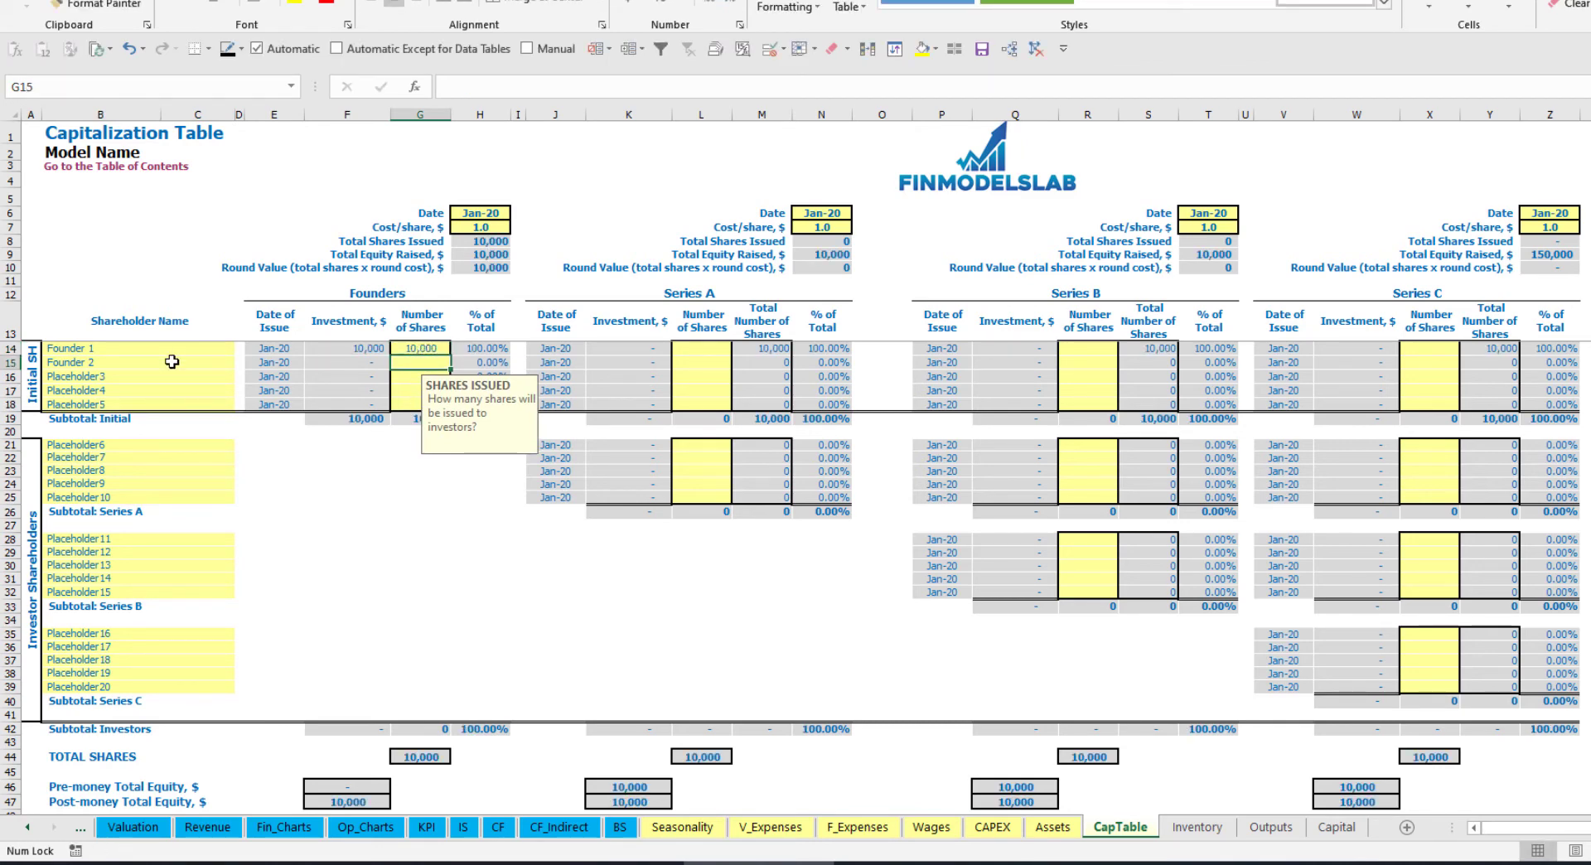
text(20000)
key(Return)
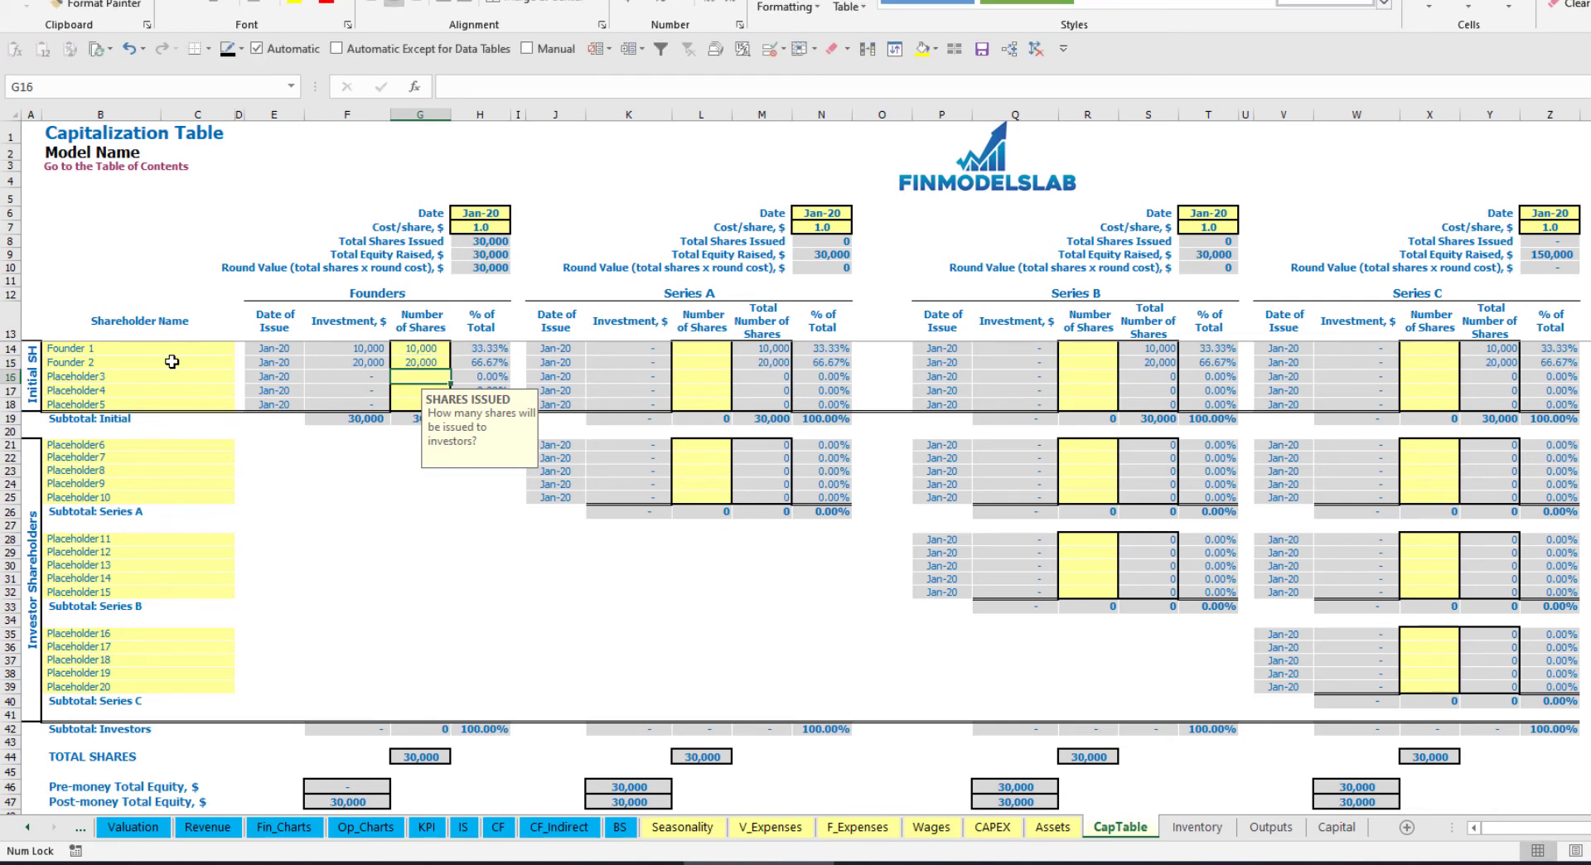
Set the Founders round's cost per share to $2.0 and its date to Feb-20
click(466, 232)
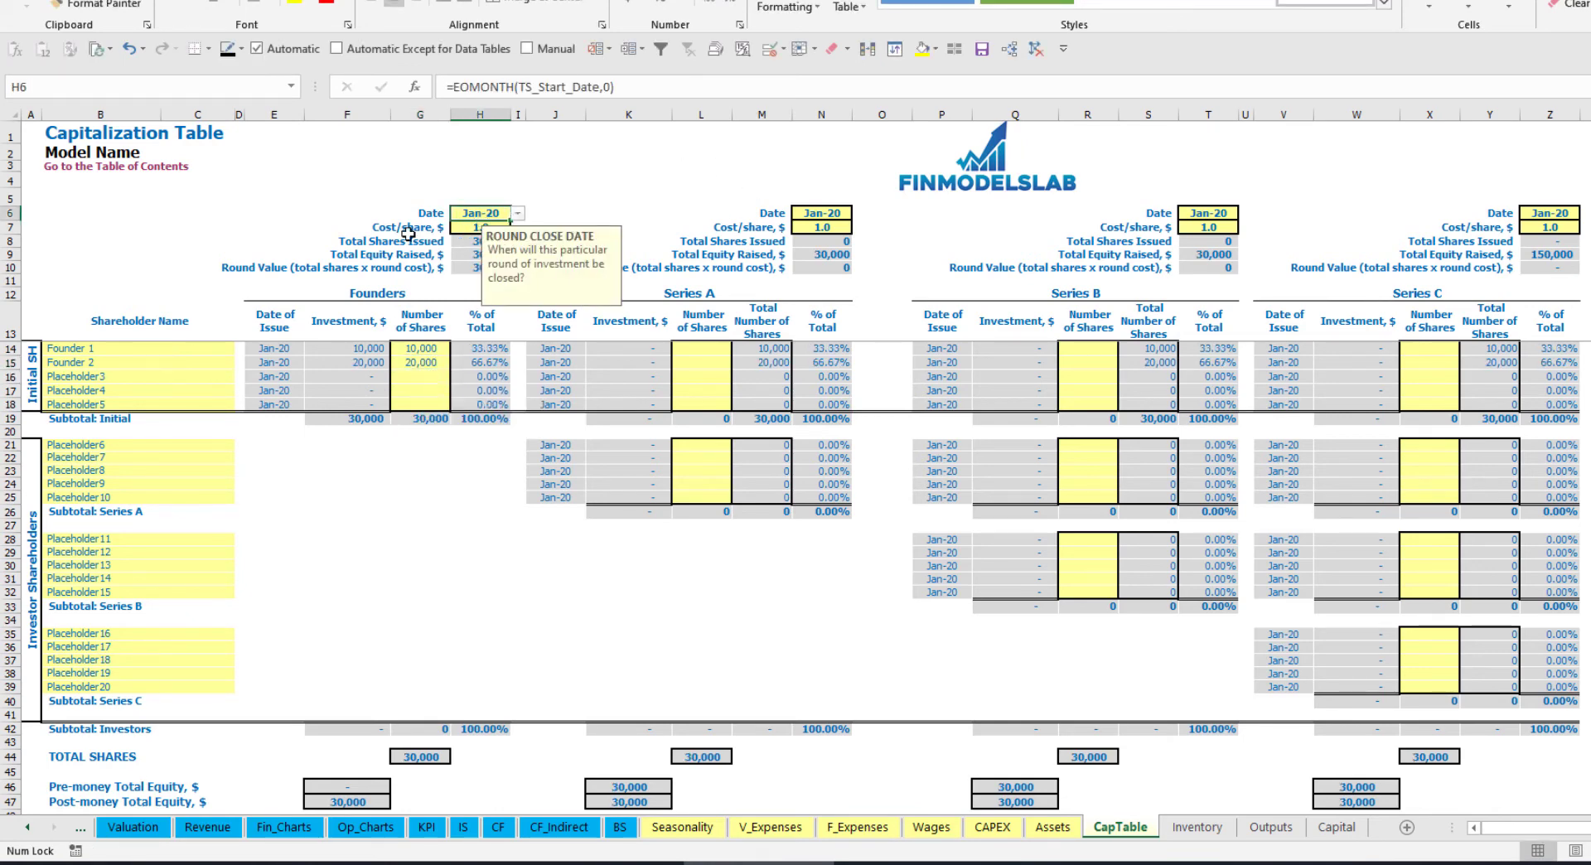
text(2)
key(Return)
click(472, 218)
click(517, 213)
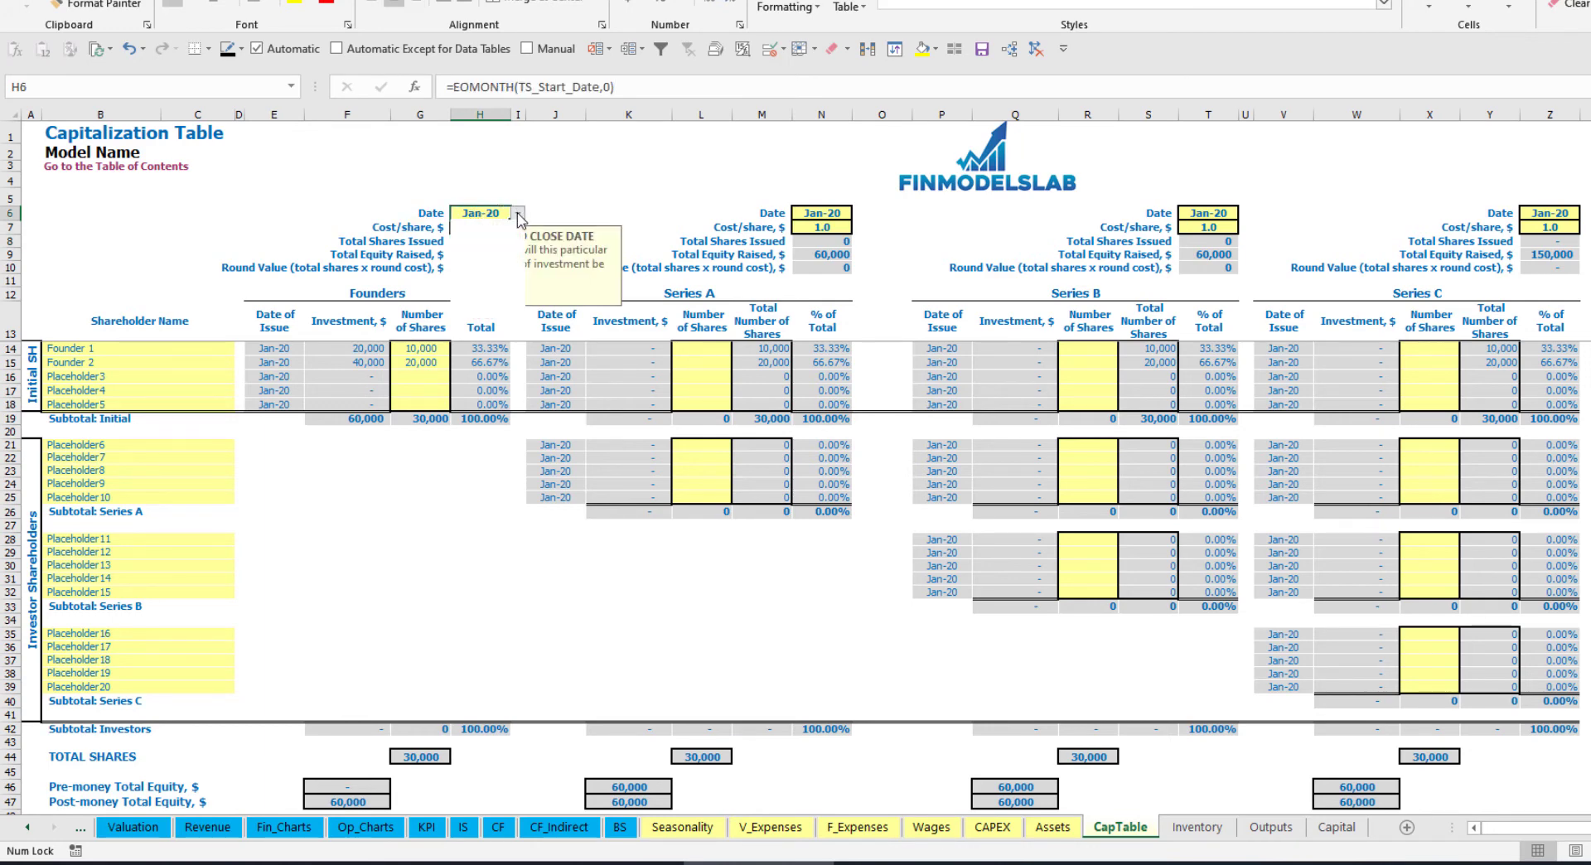
click(476, 240)
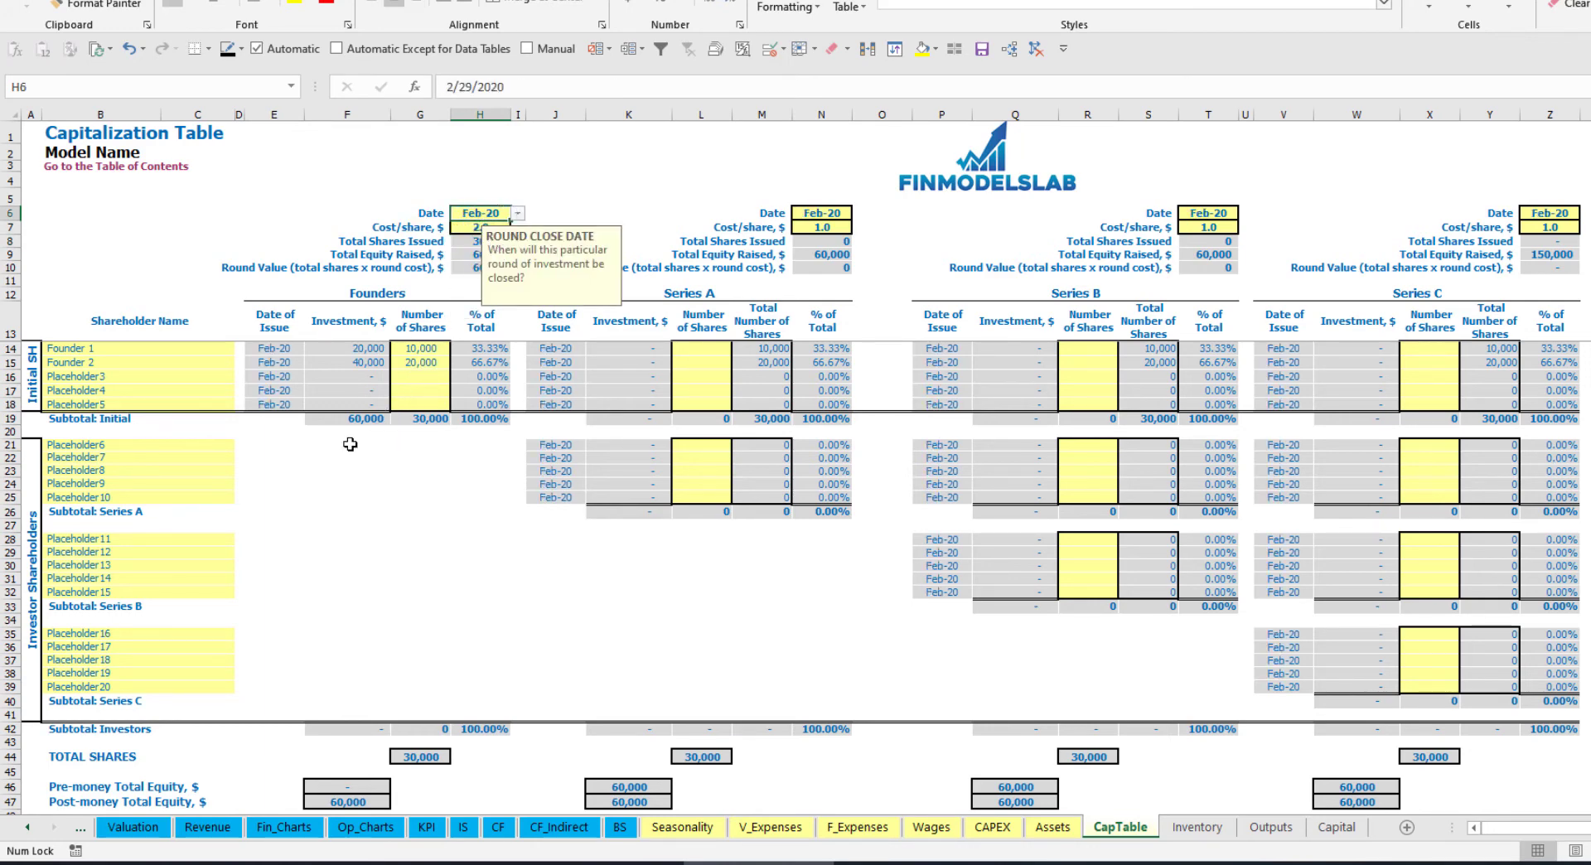
Review the founders' investments, initial subtotal, post-money total equity and ownership percentage
click(357, 350)
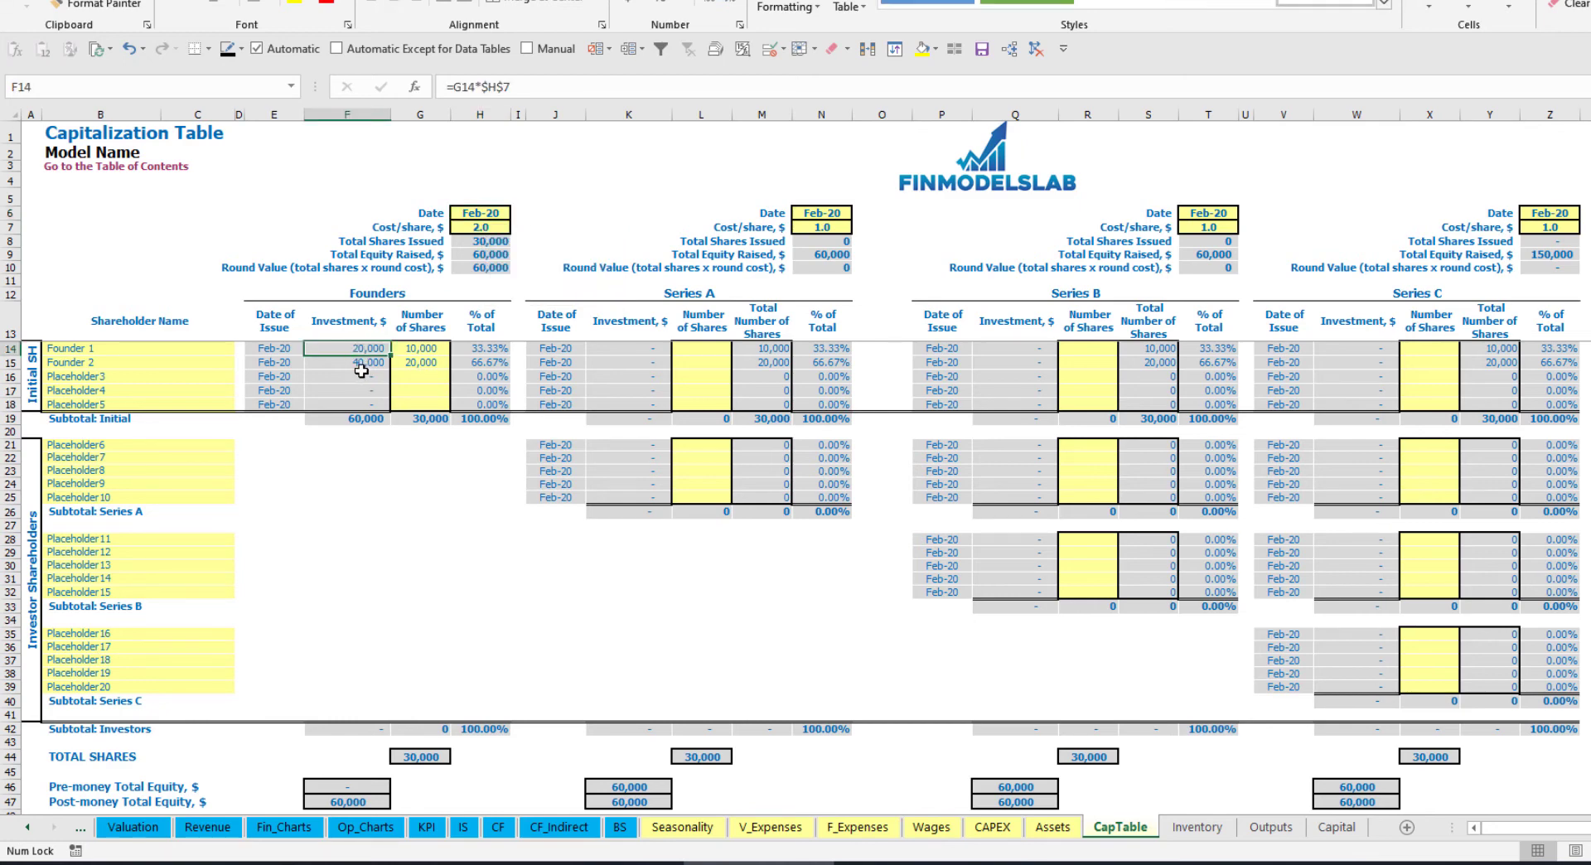
click(355, 363)
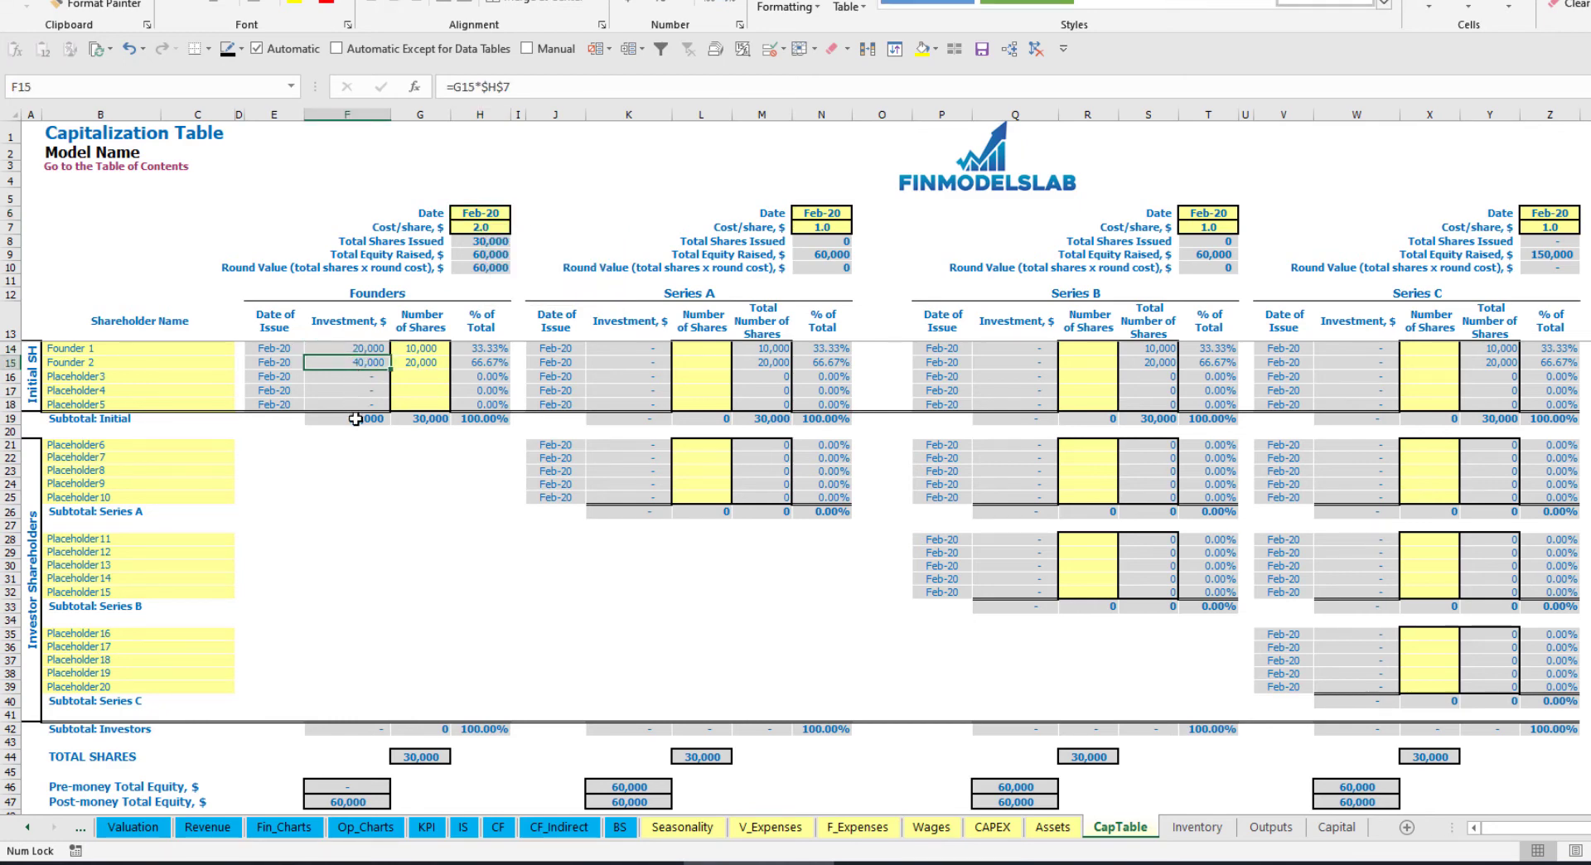
click(356, 419)
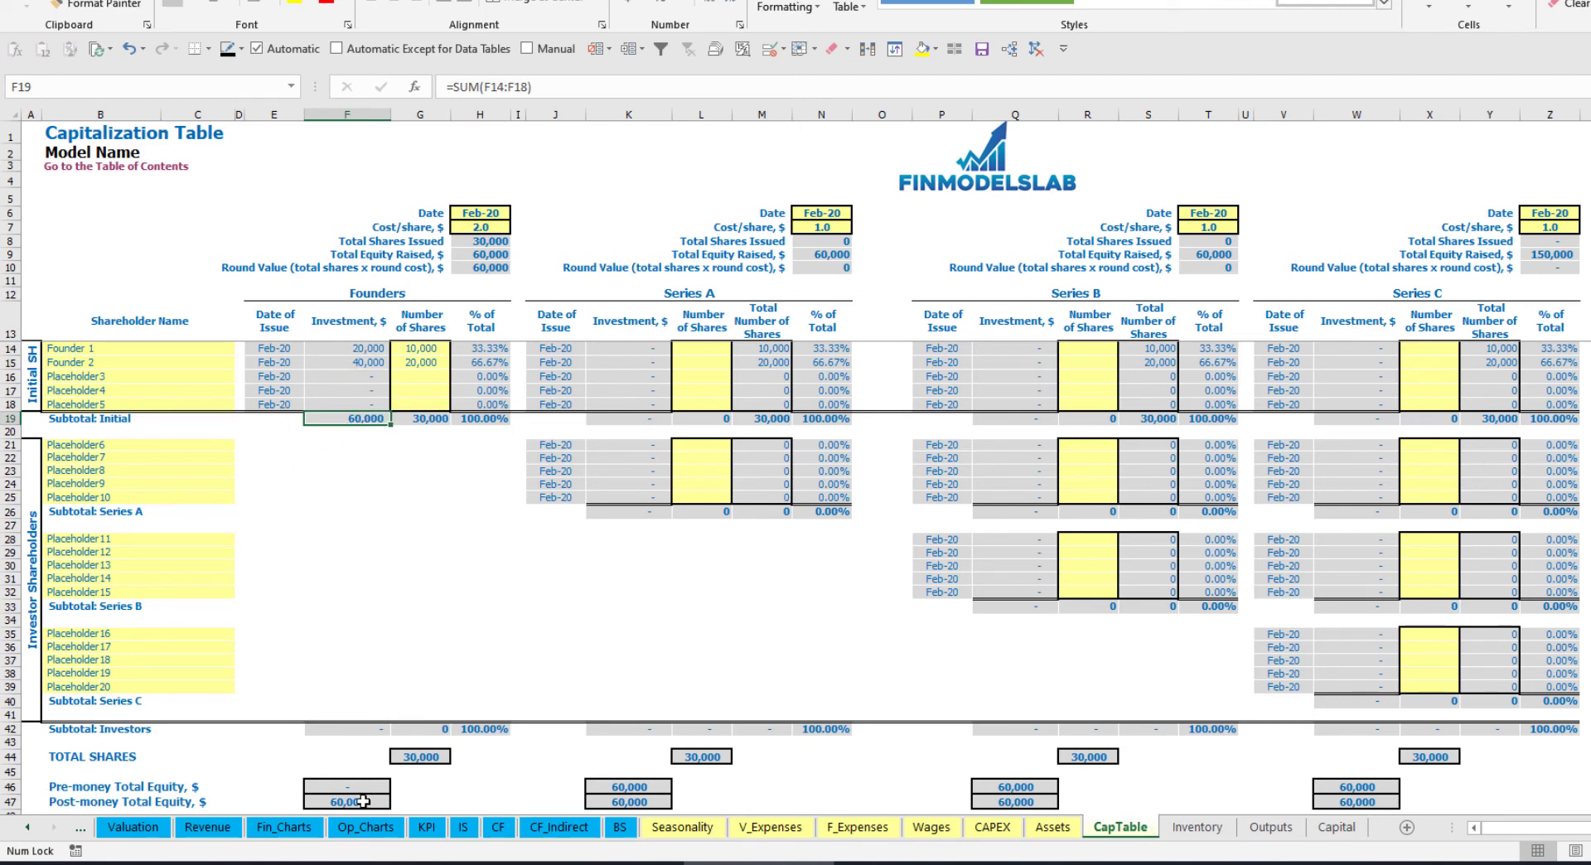
click(11, 802)
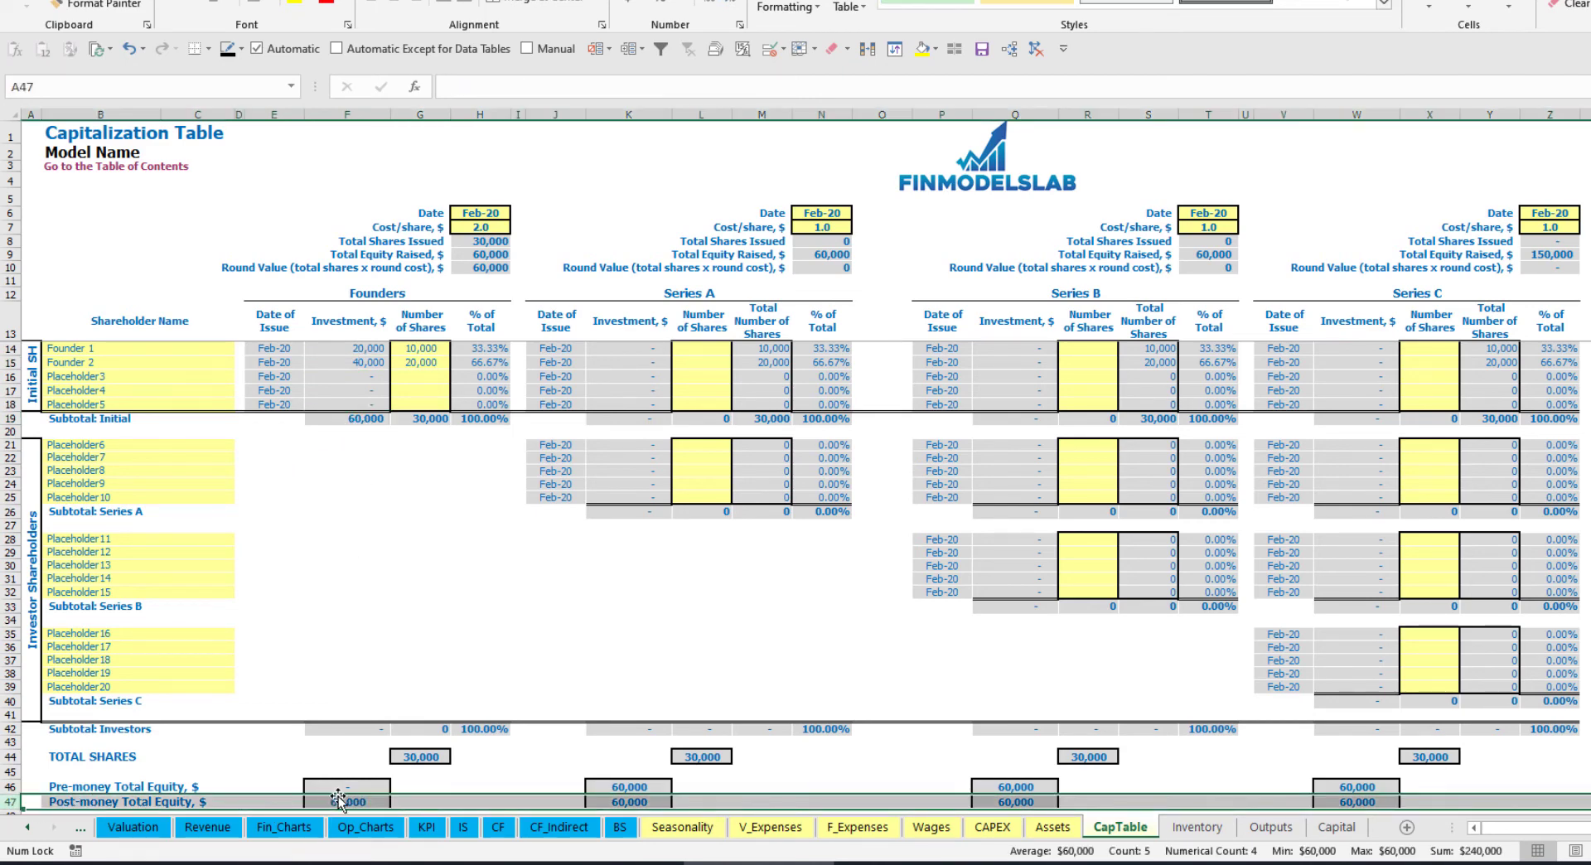
click(486, 351)
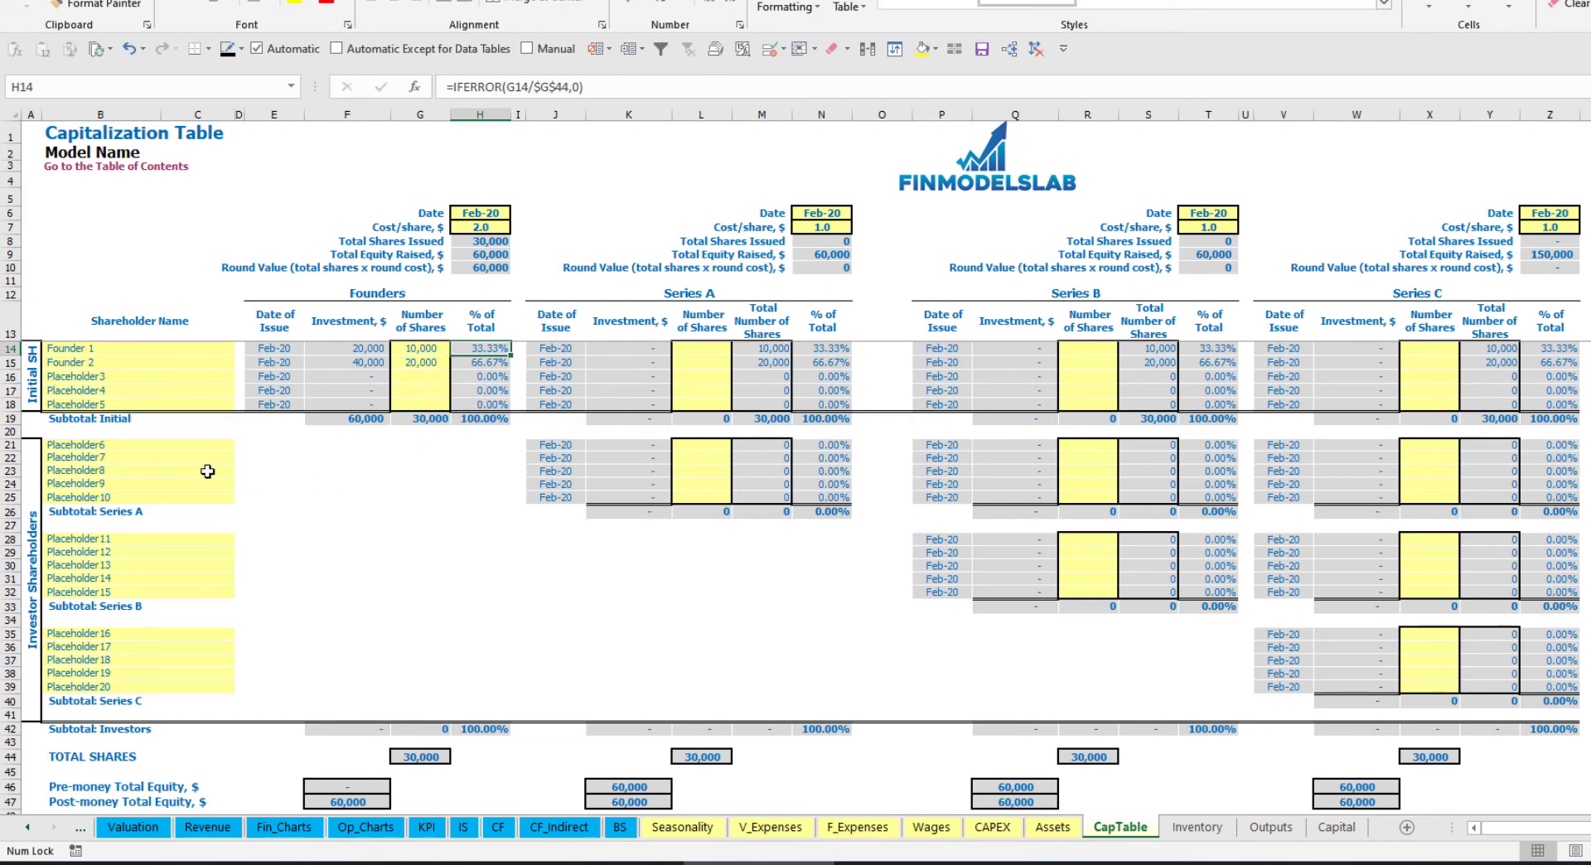
Rename the first Series A investor shareholder, Placeholder6, as Investor 1
click(184, 447)
click(721, 299)
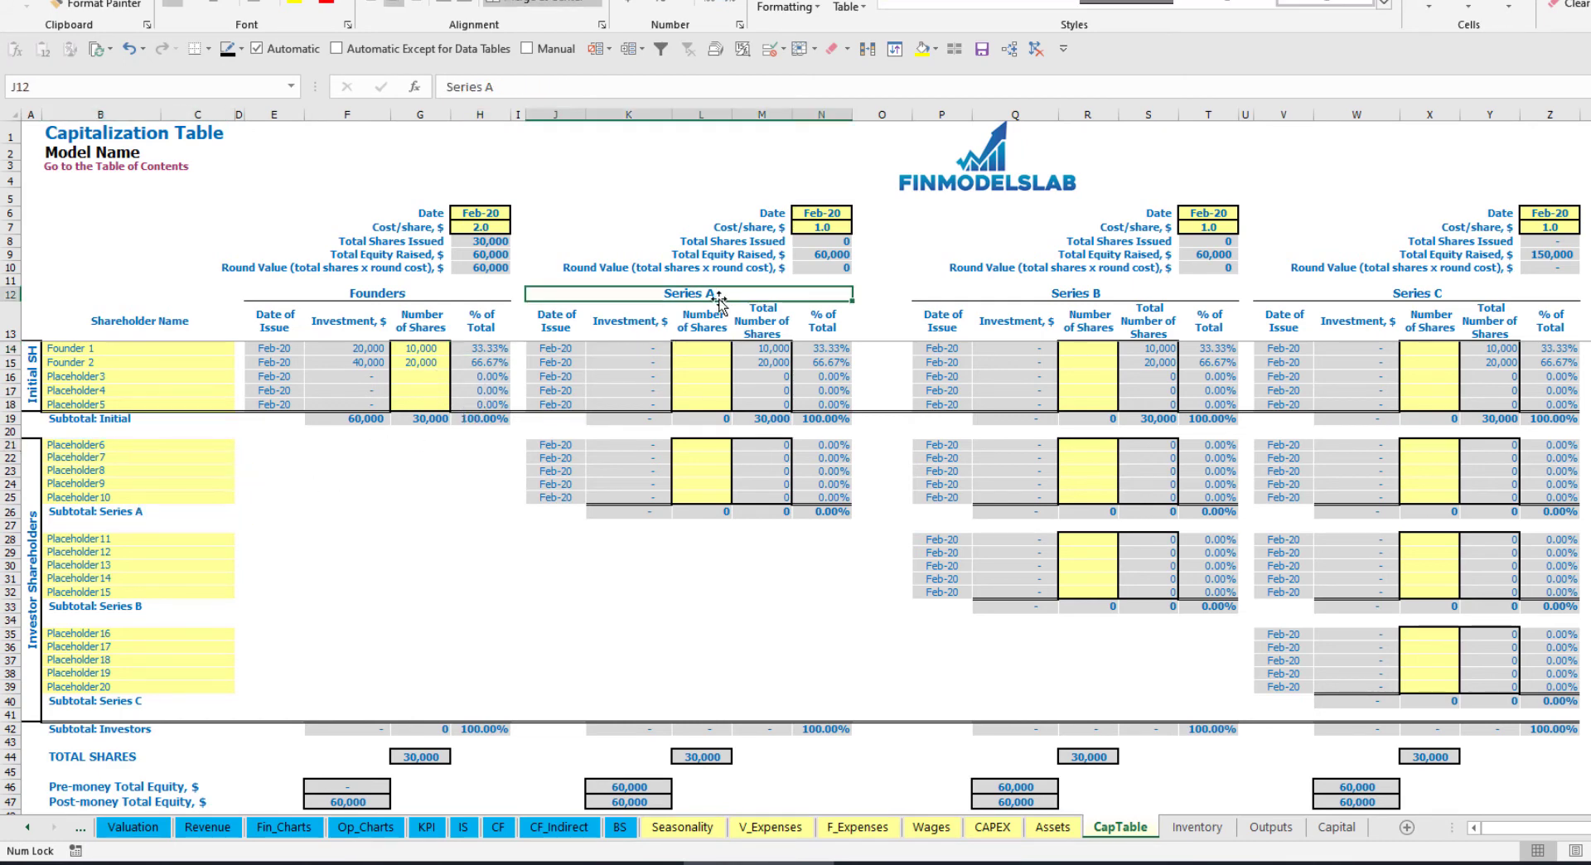
click(113, 448)
text(Investor)
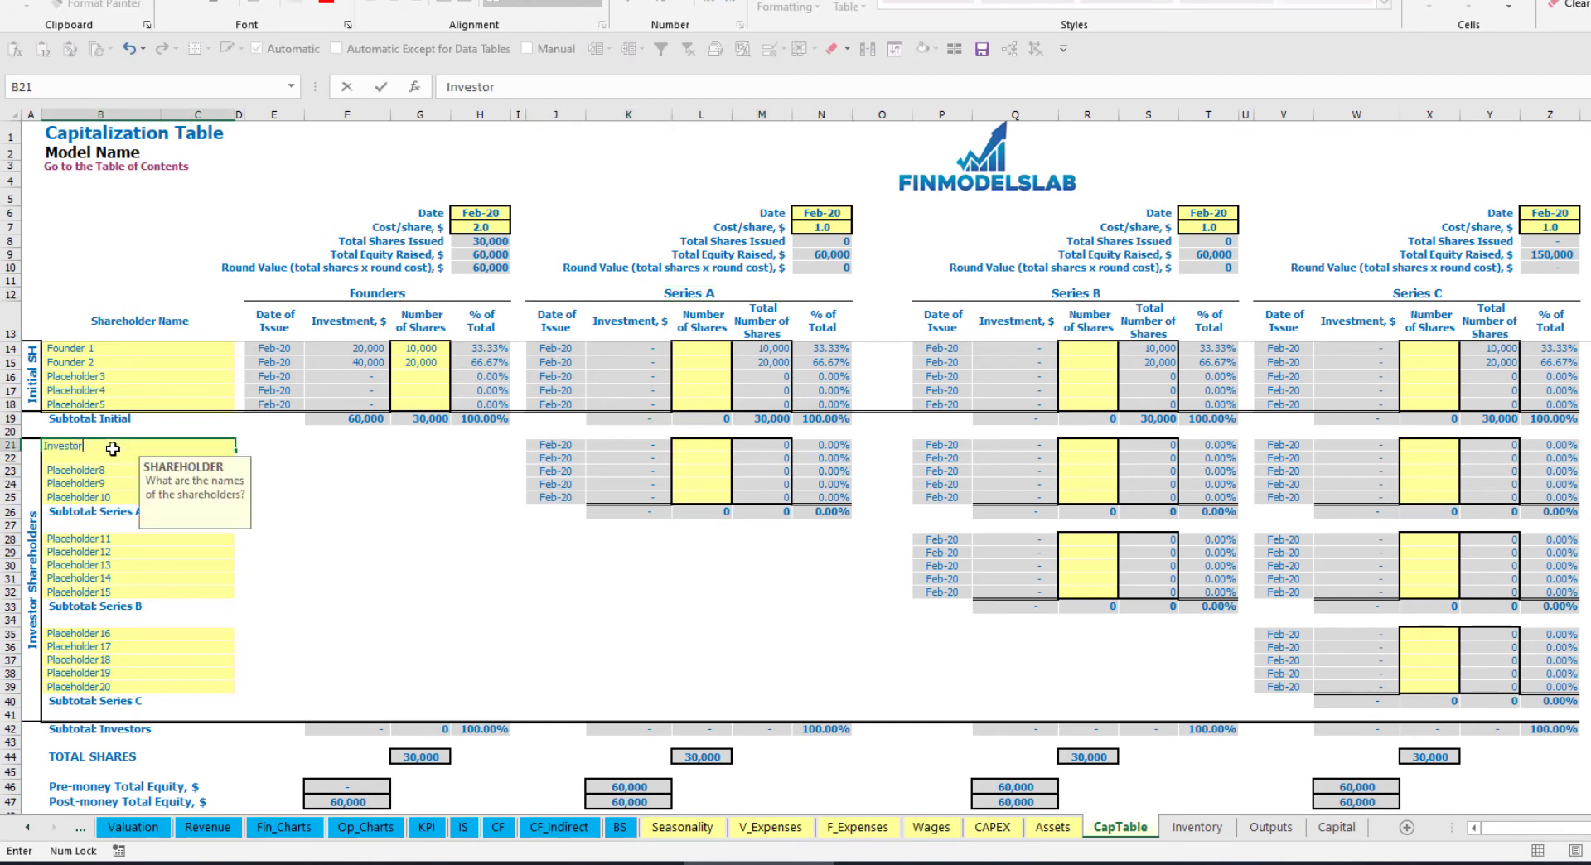
text( 1)
key(Return)
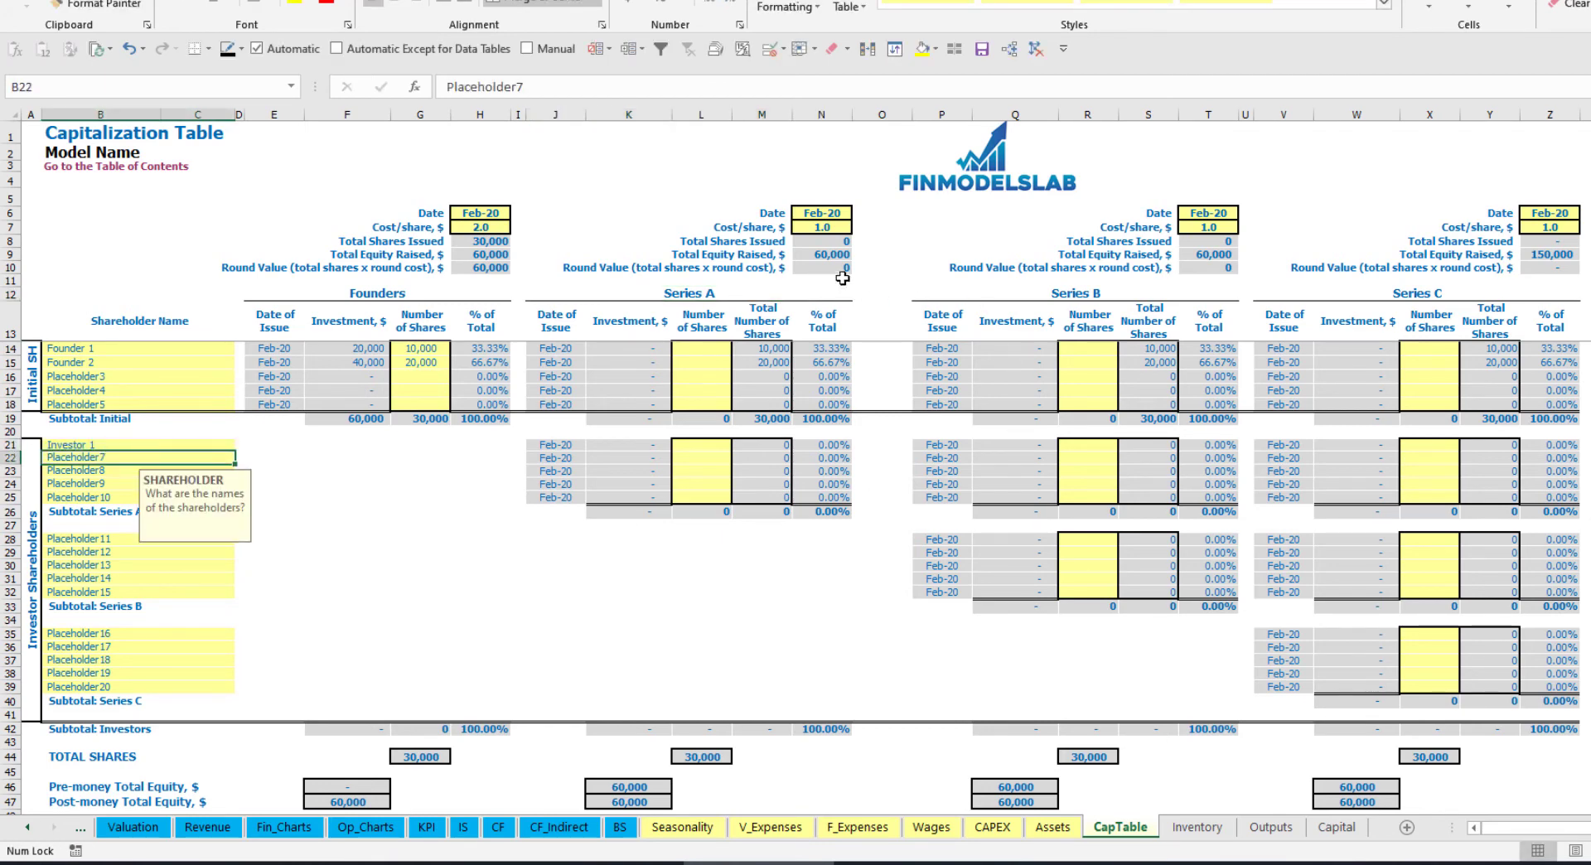
Set the Series A round's date to May-20 and its cost per share to $5.0
click(832, 209)
click(860, 213)
click(820, 267)
click(812, 227)
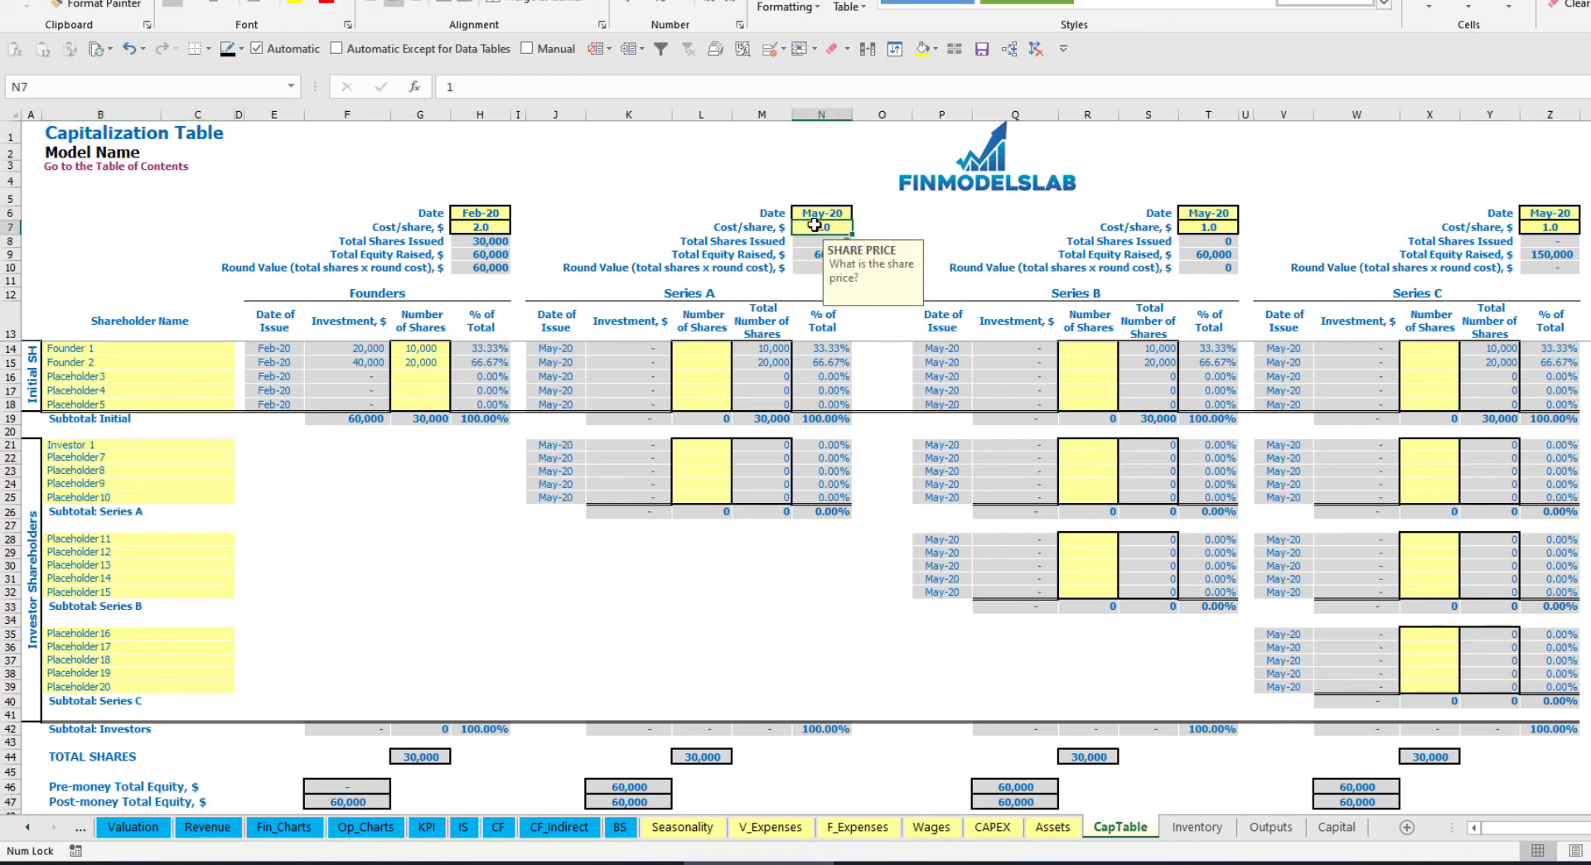
key(Return)
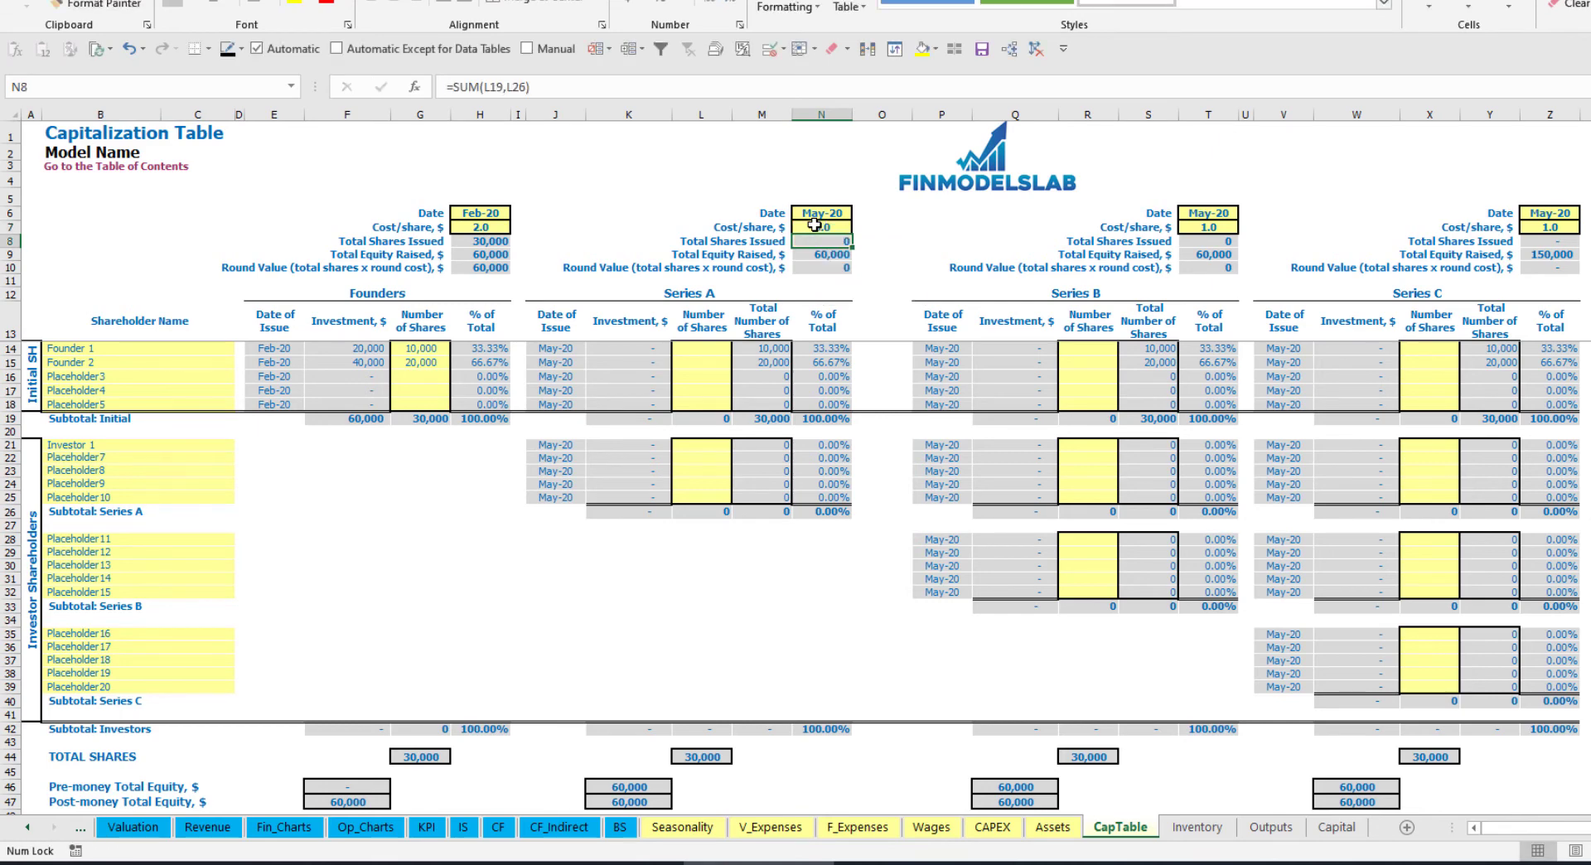
Issue 1,000 Series A shares to Investor 1
click(702, 445)
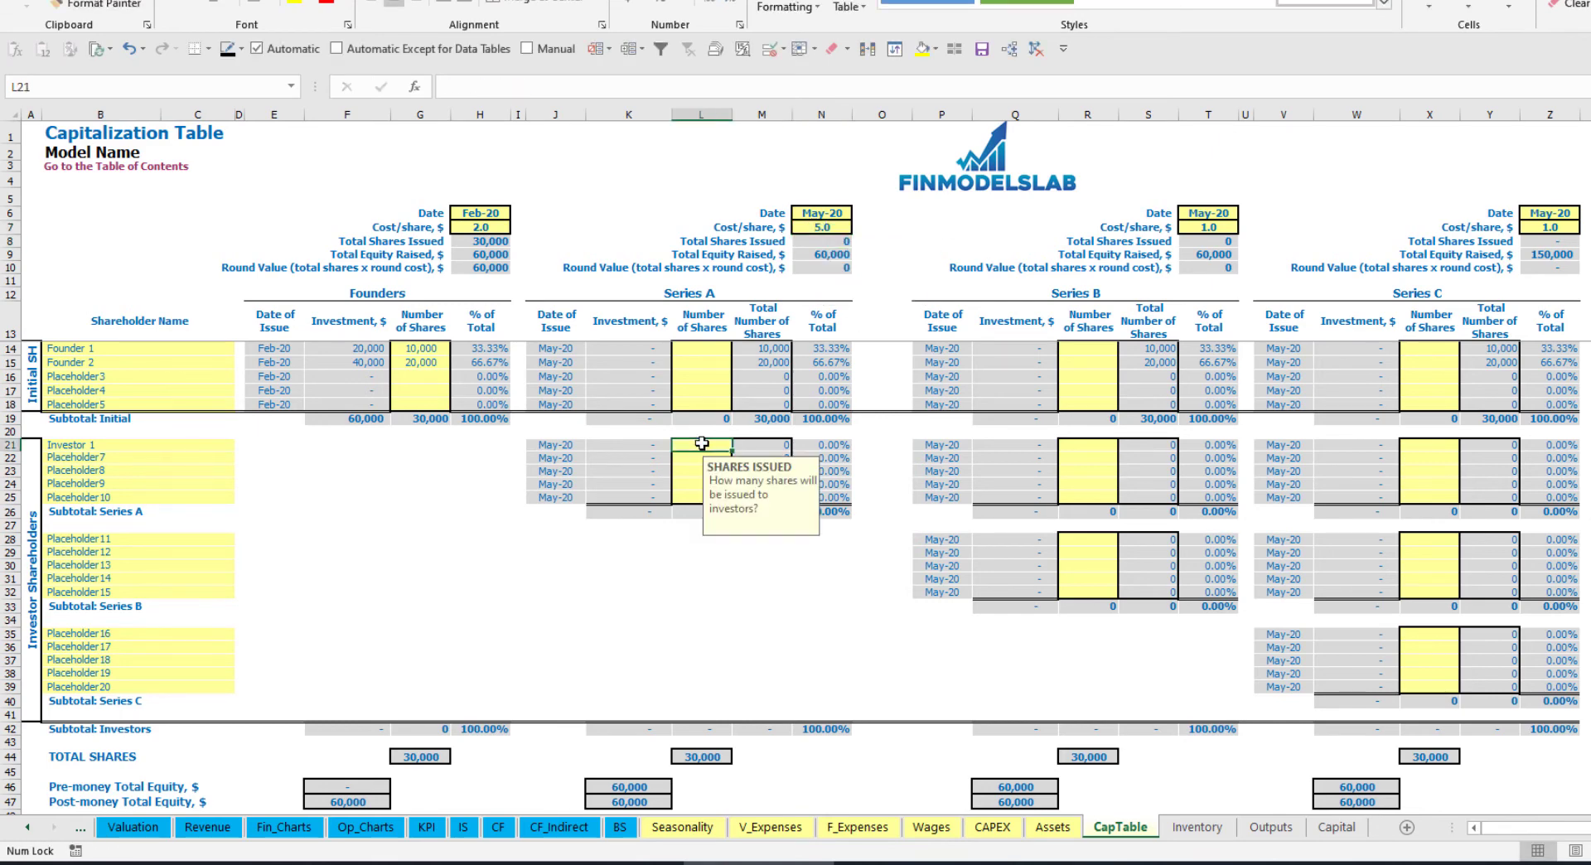
text(1000)
key(Return)
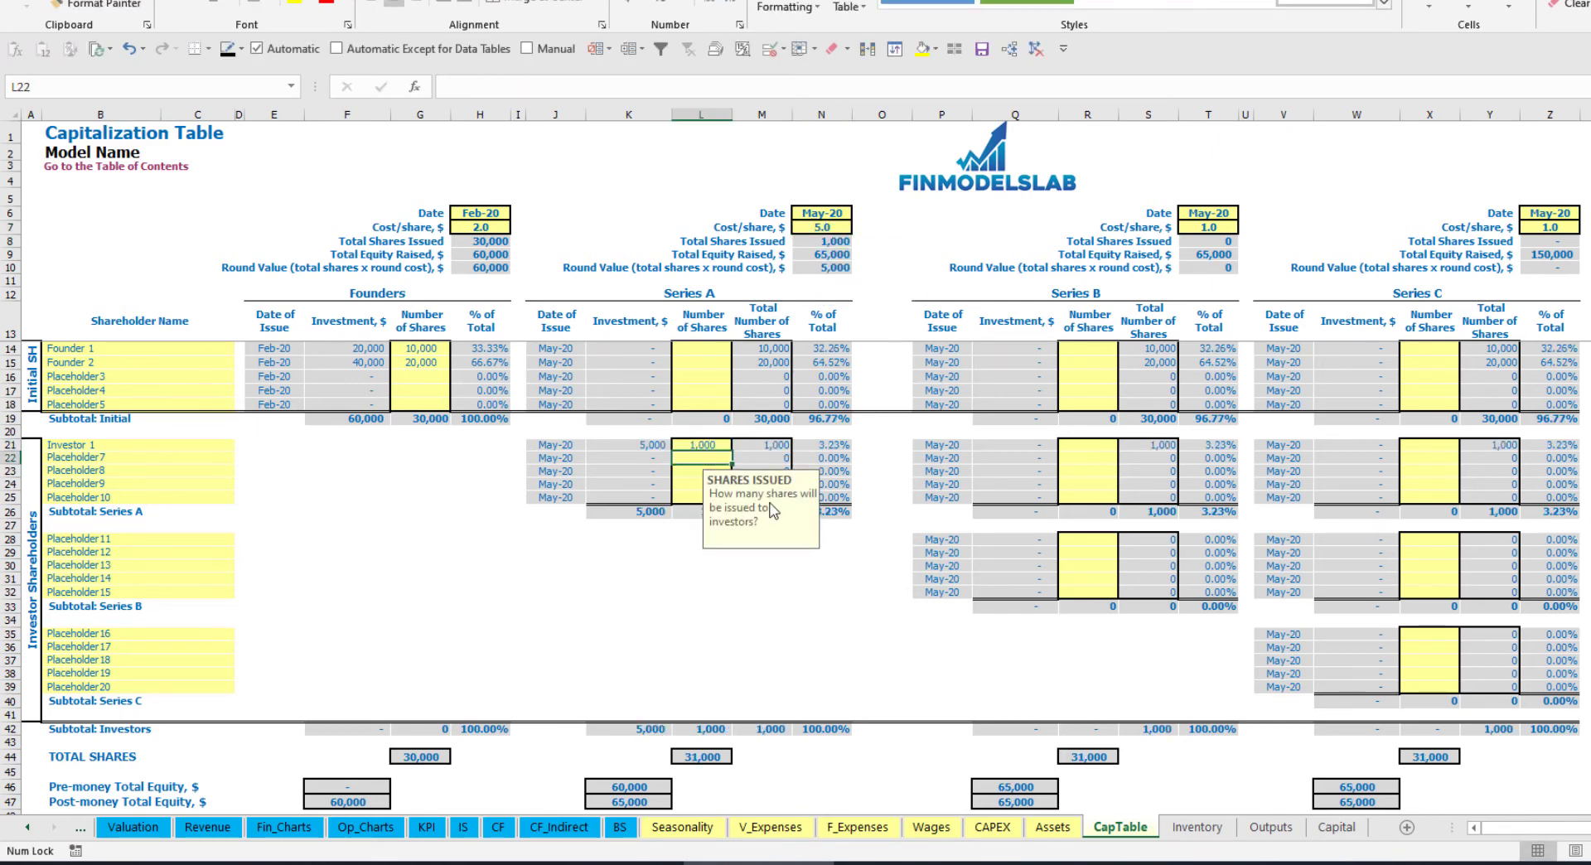
Review Investor 1's Series A investment and ownership percentage along with the round's pre-money and post-money total equity
click(635, 577)
click(640, 446)
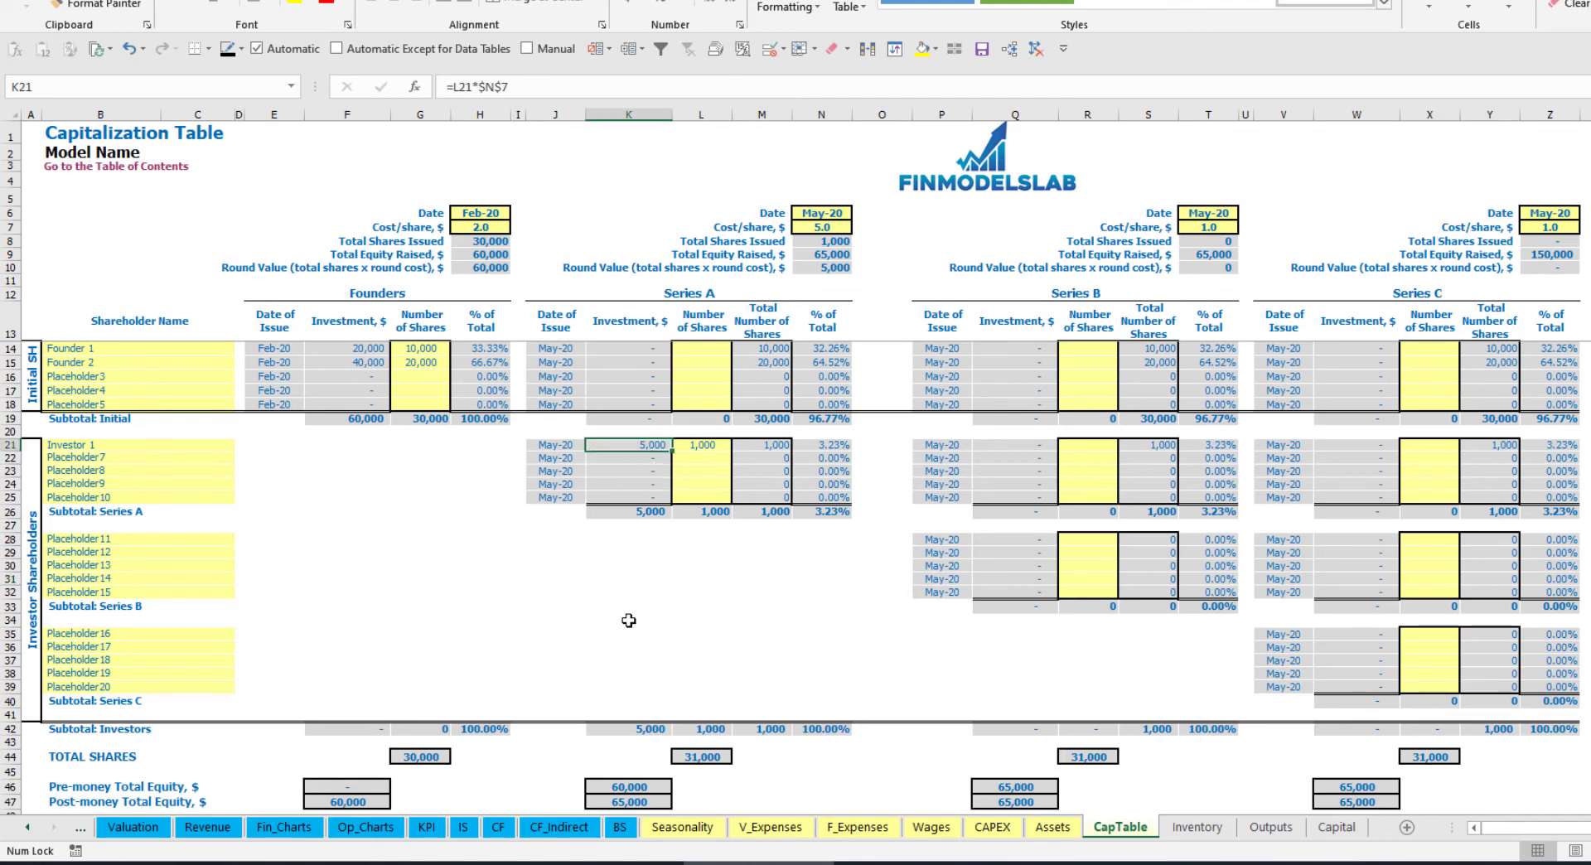
click(615, 781)
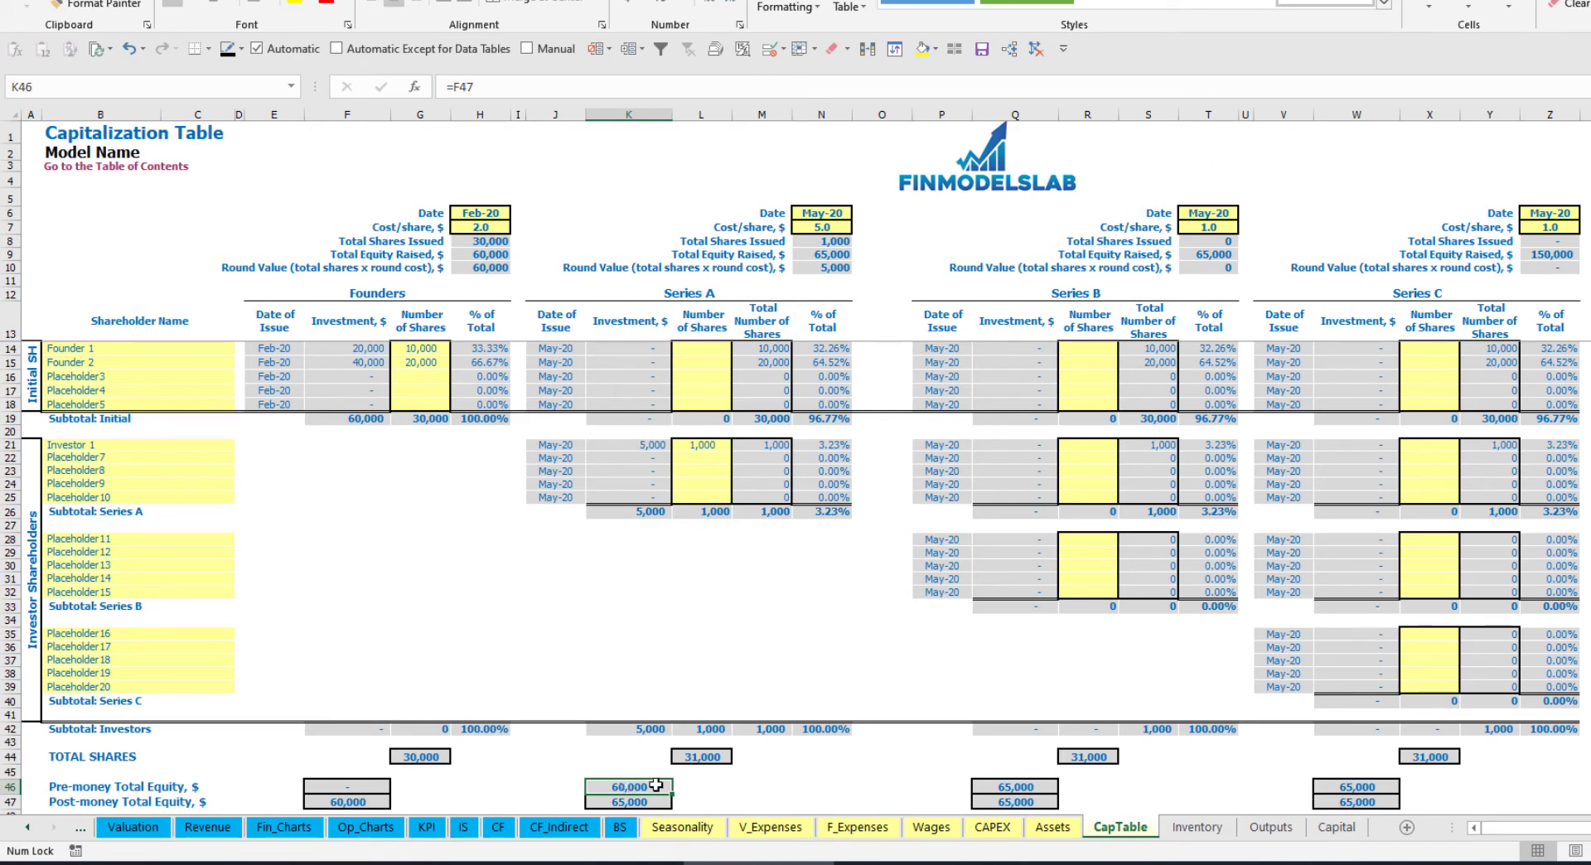
key(Down)
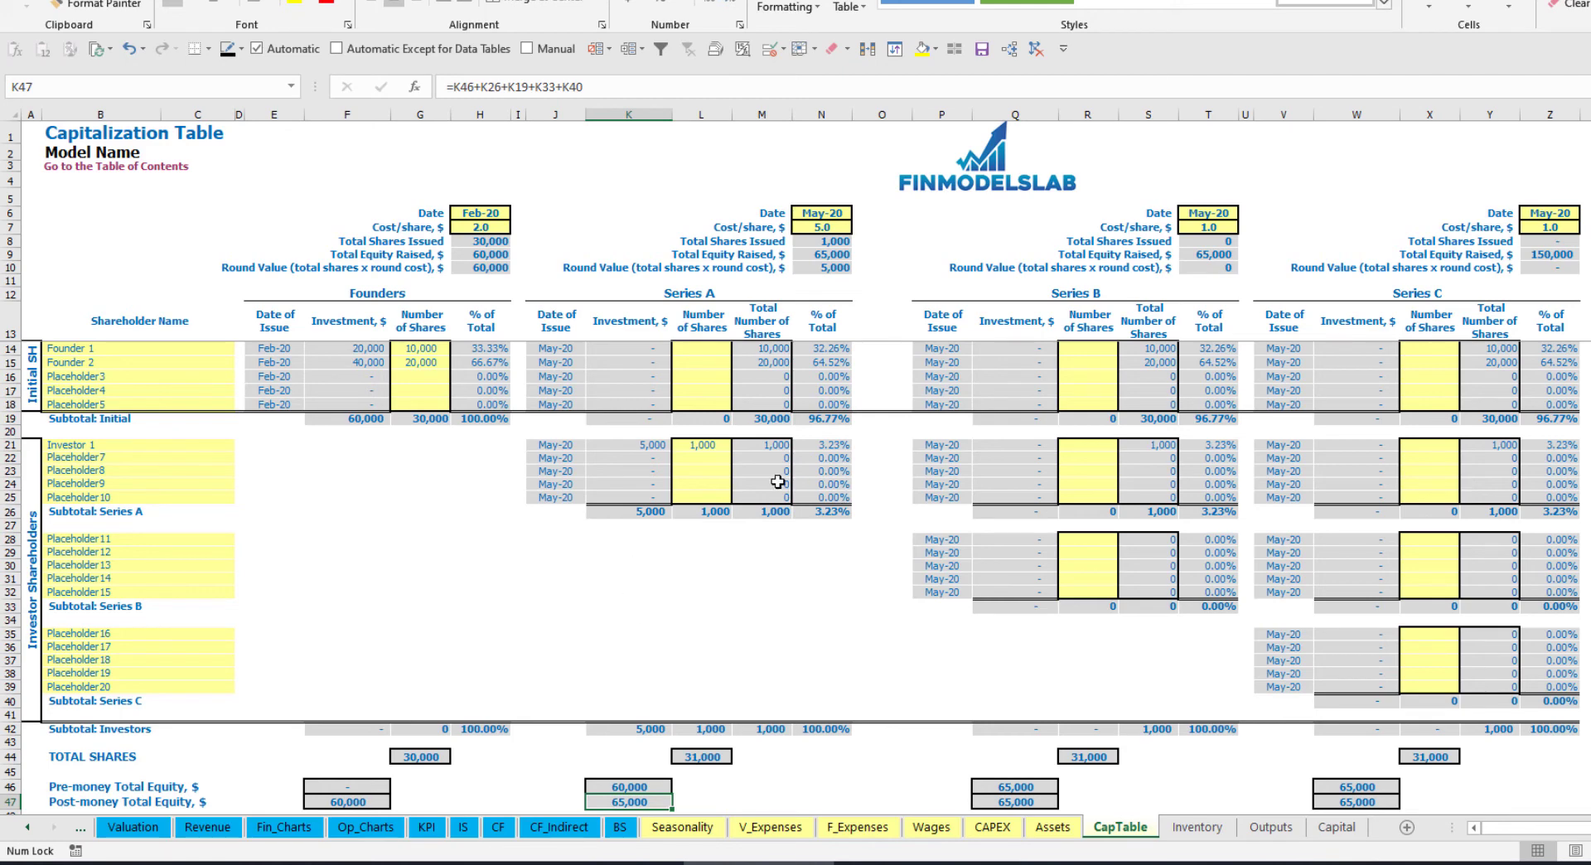
click(807, 444)
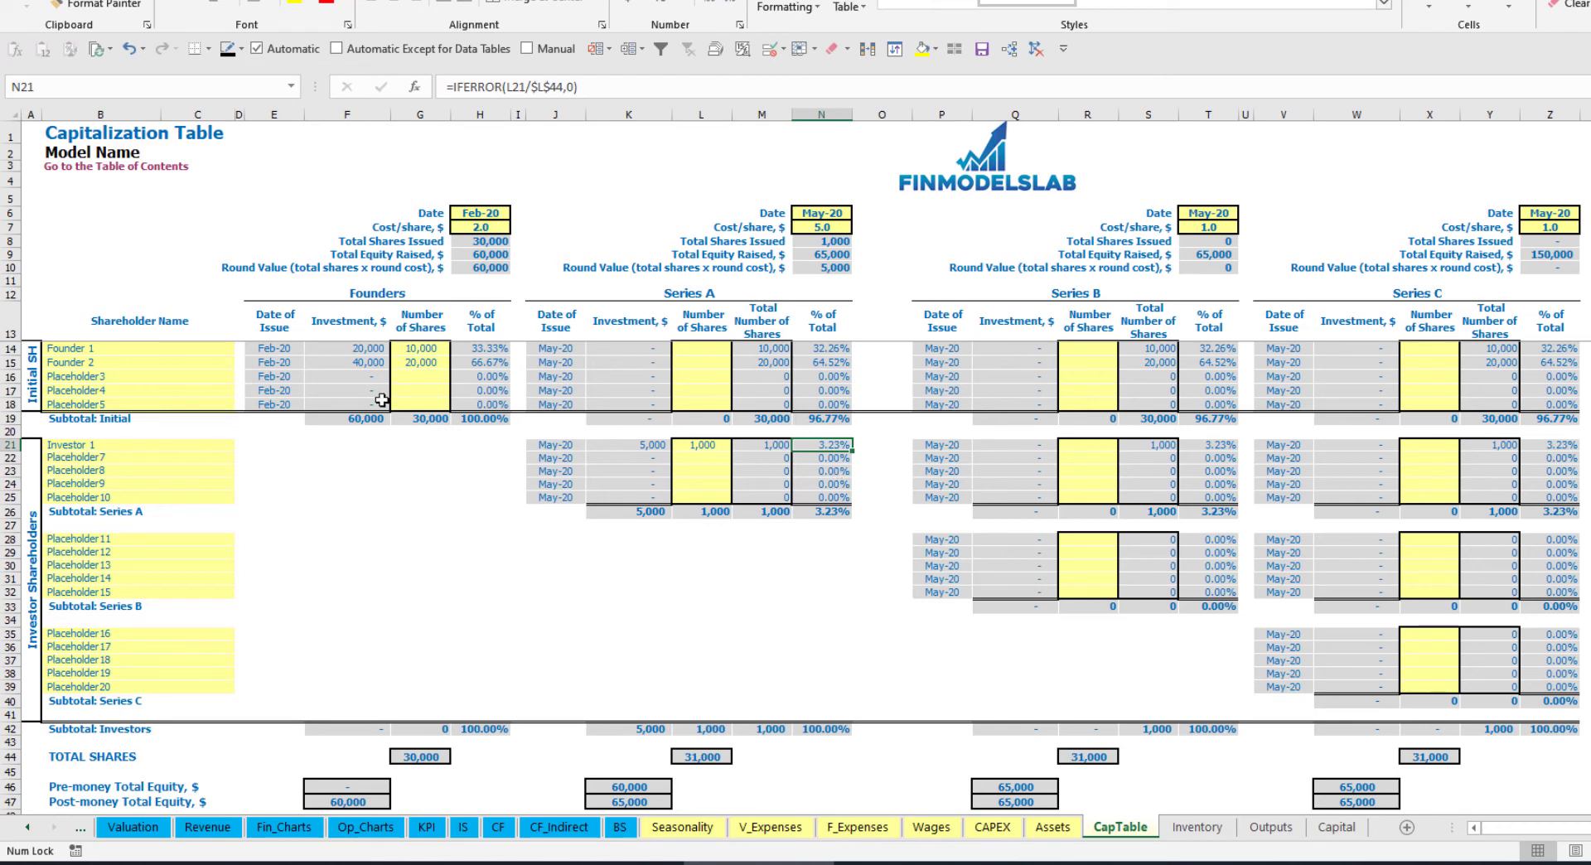
Review the two founders' ownership percentages in the Series A round of the capitalization table
drag(170, 348, 170, 363)
drag(822, 349, 825, 363)
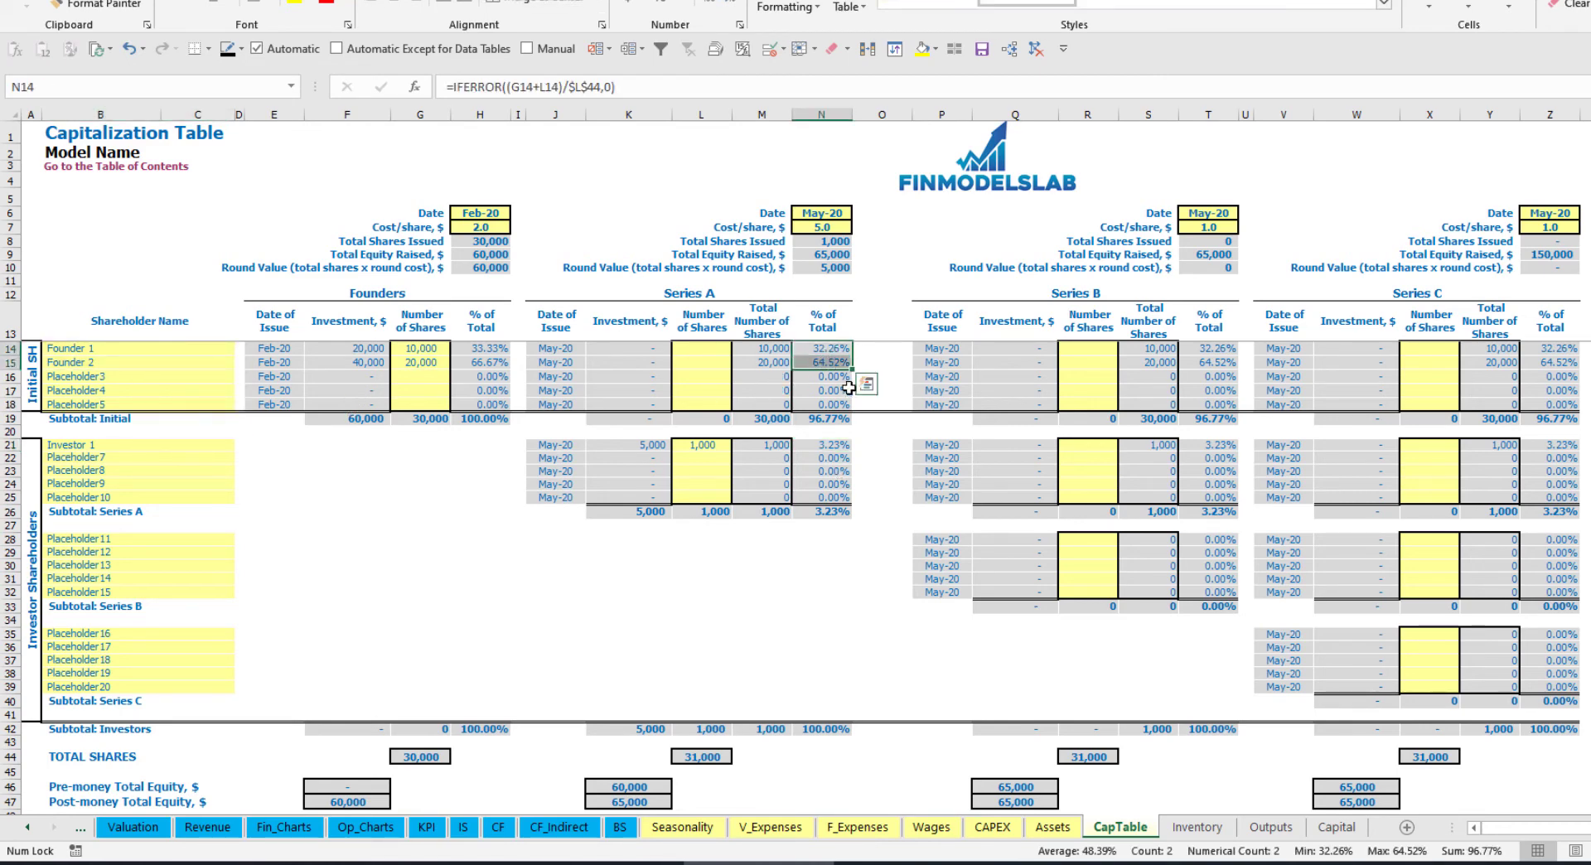
key(shift+Up)
key(Down)
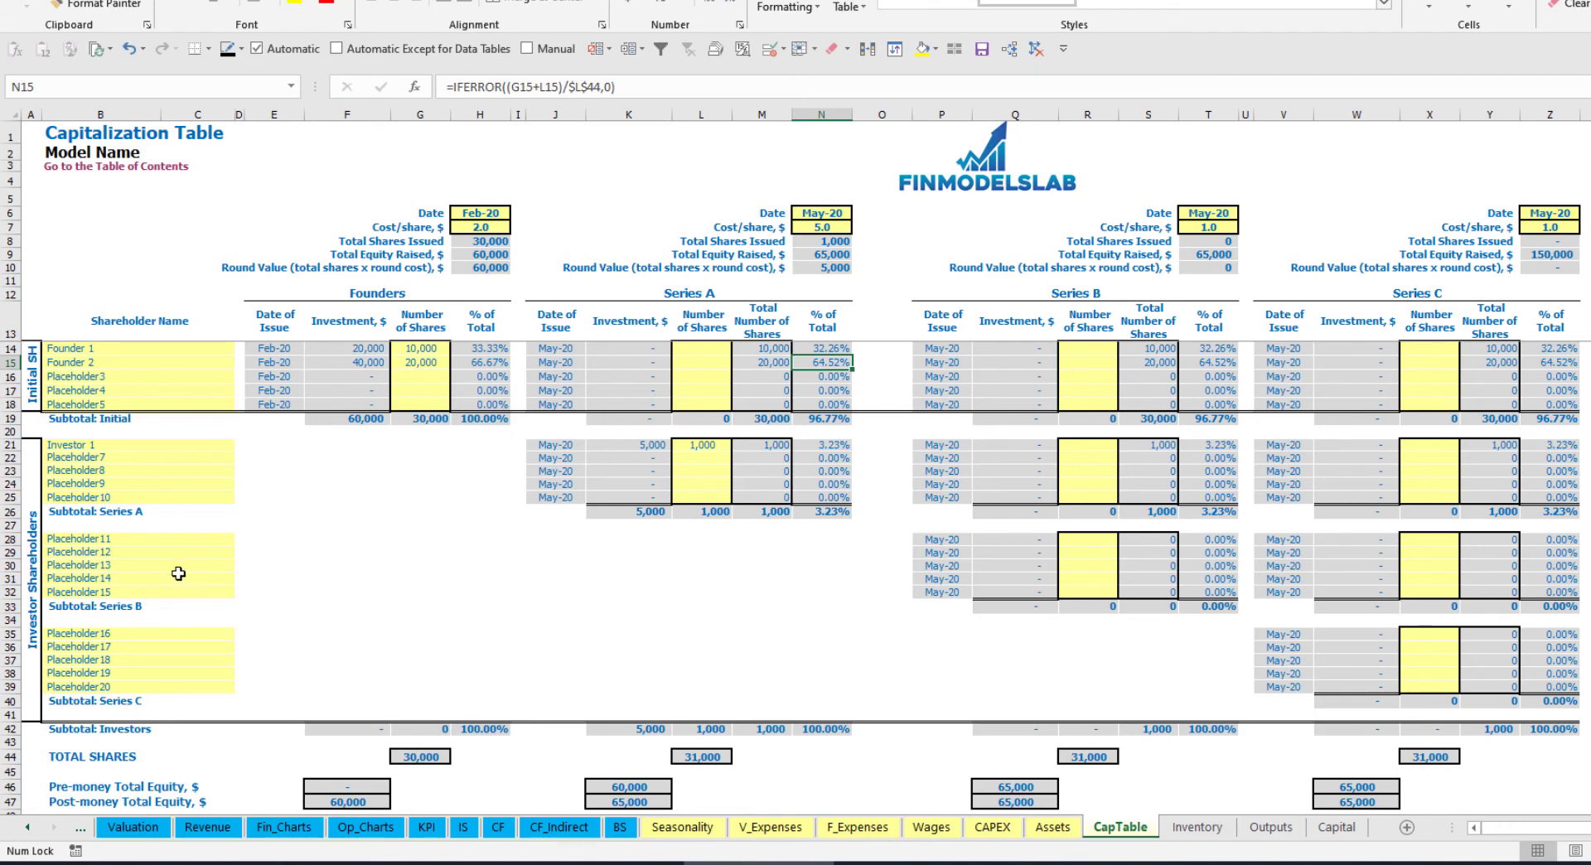
Examine the Series B and Series C shareholder name inputs and the Series A number-of-shares inputs
click(160, 553)
click(131, 637)
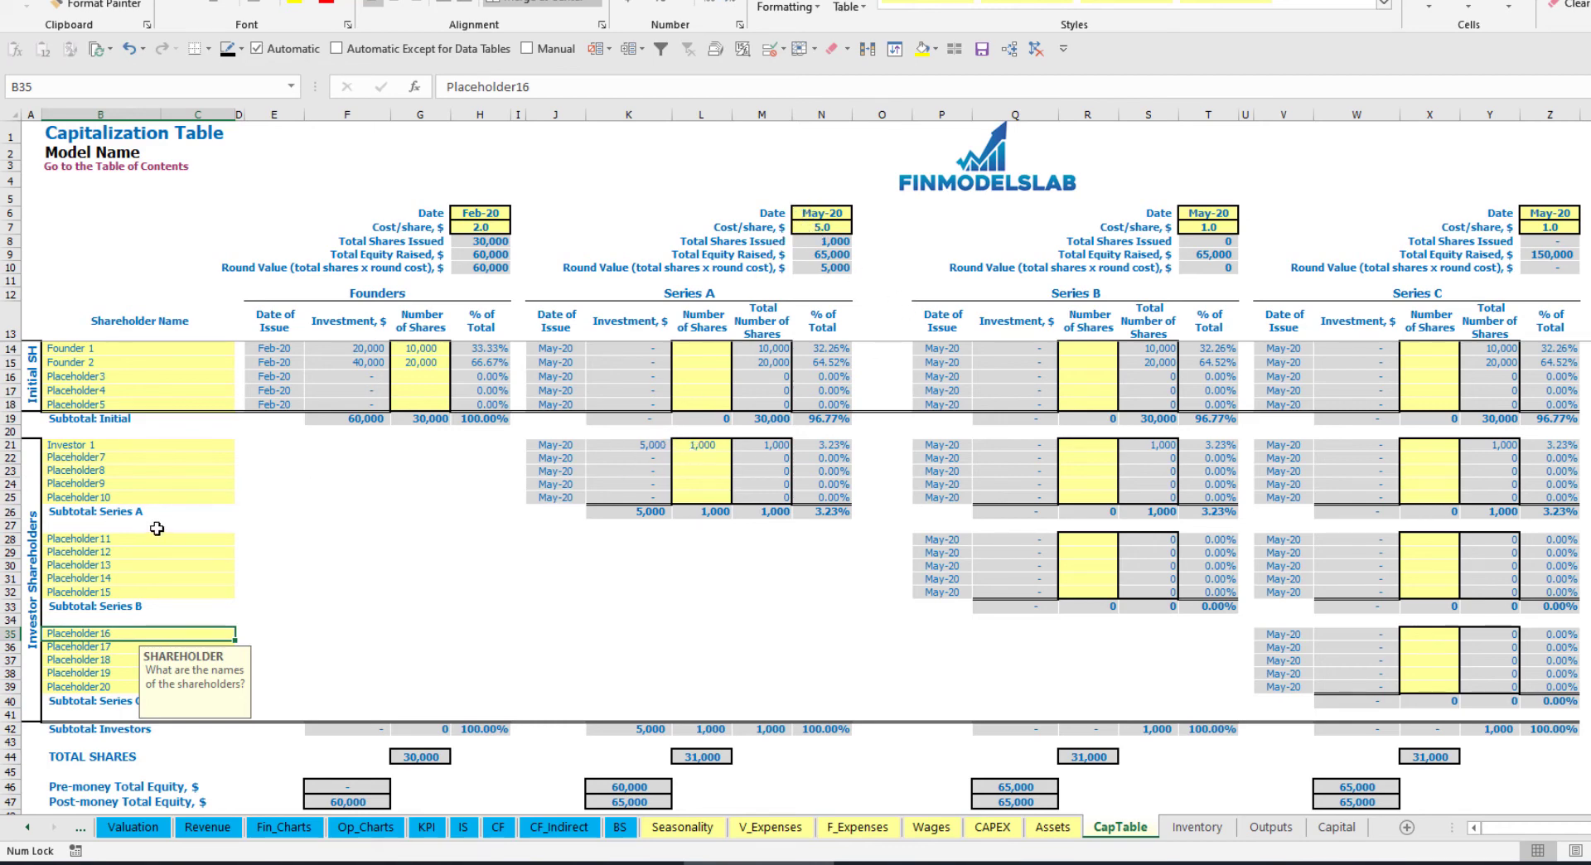
click(707, 446)
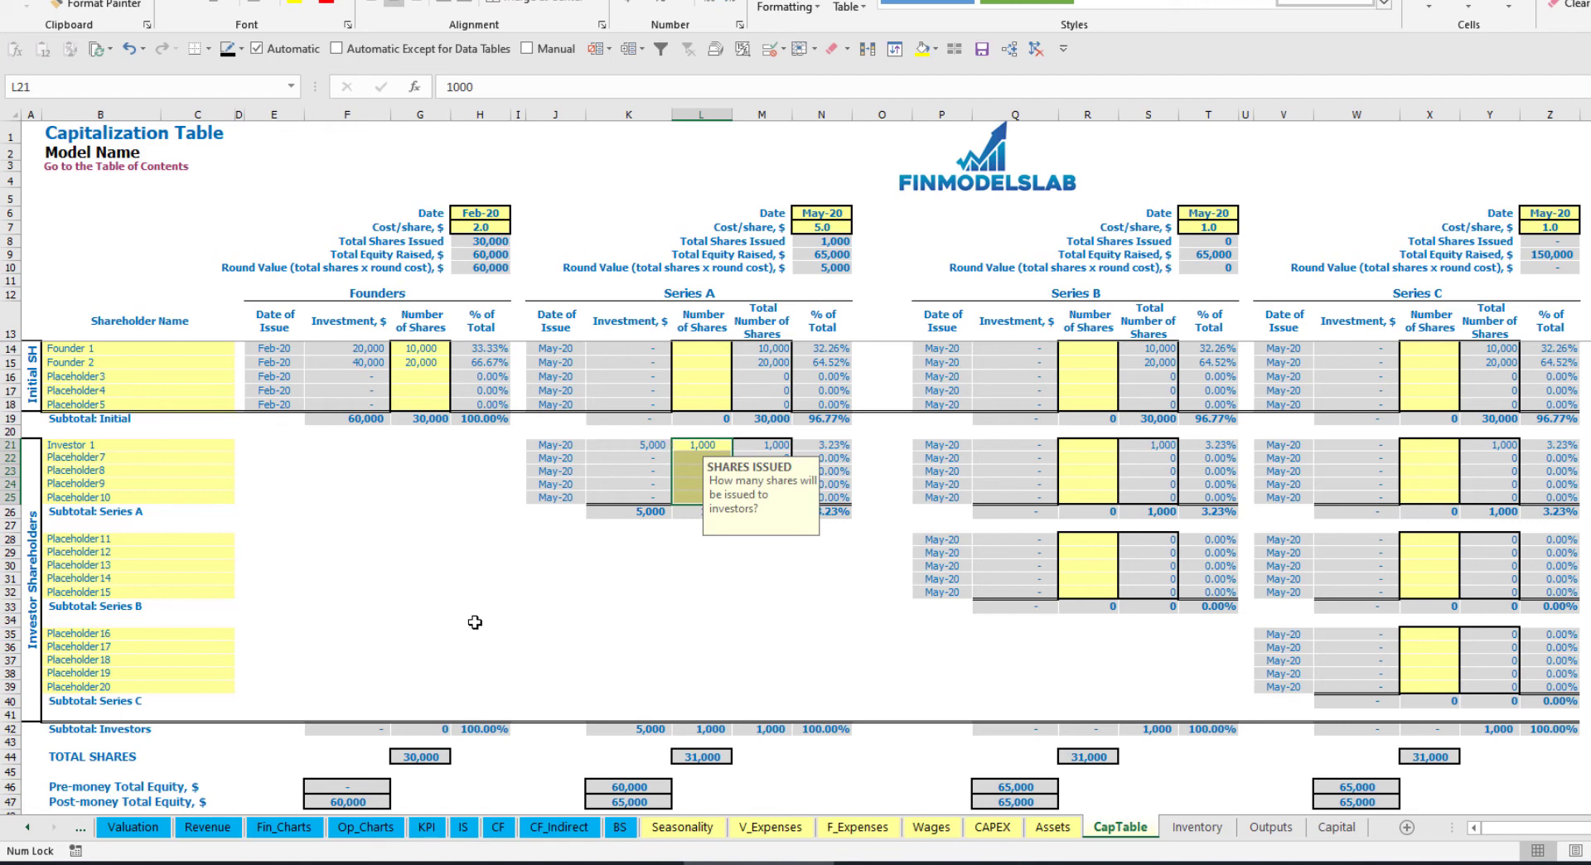
click(726, 567)
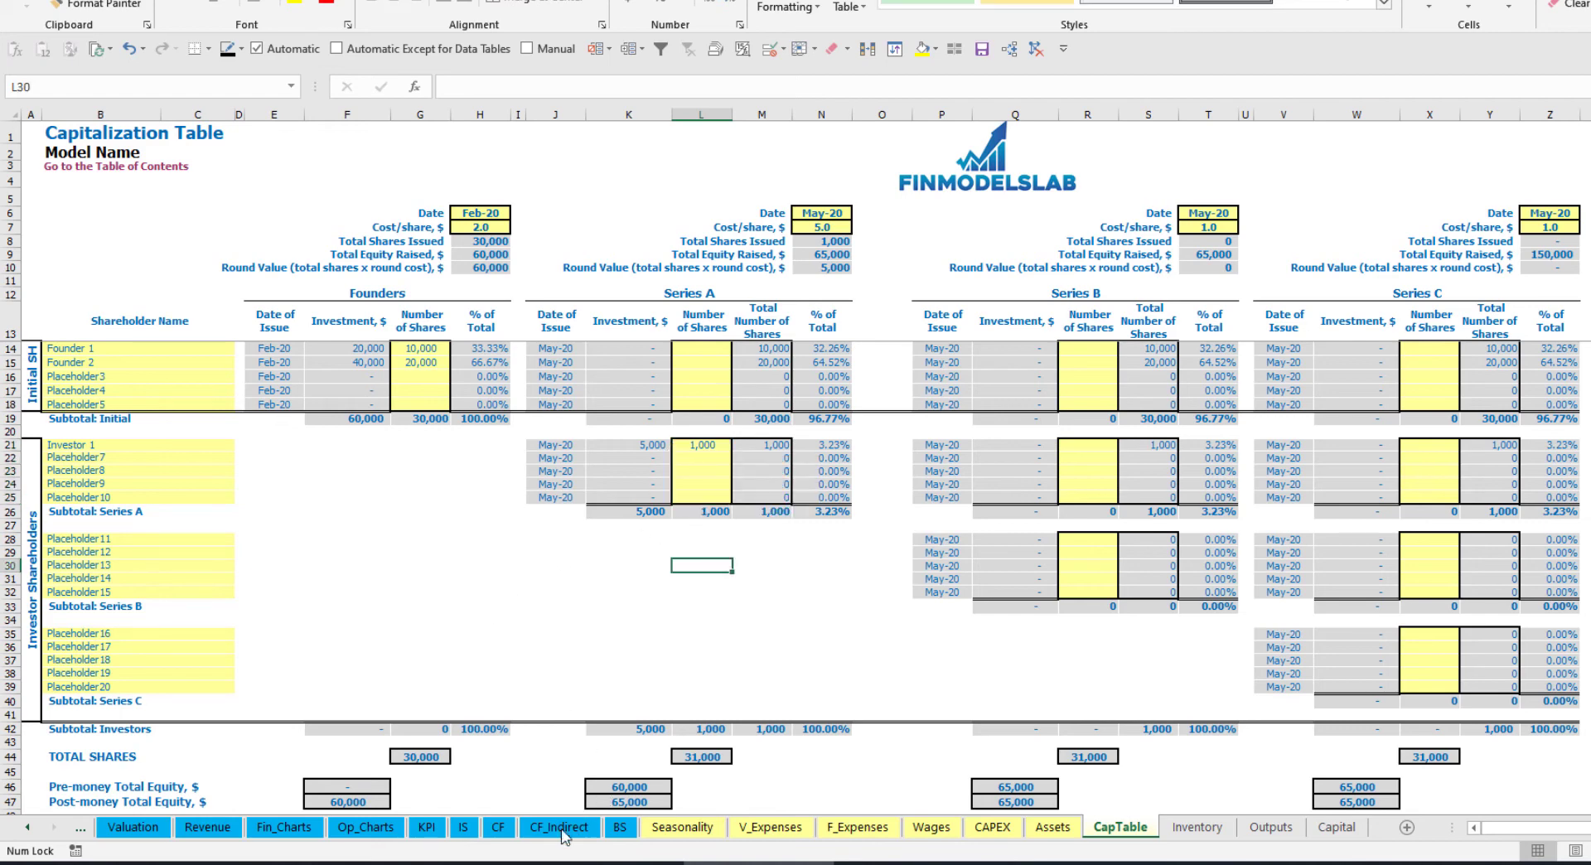
Review the ordinary equity raisings on the Cash Flow Statement and the ordinary equity line on the Balance Sheet
click(498, 830)
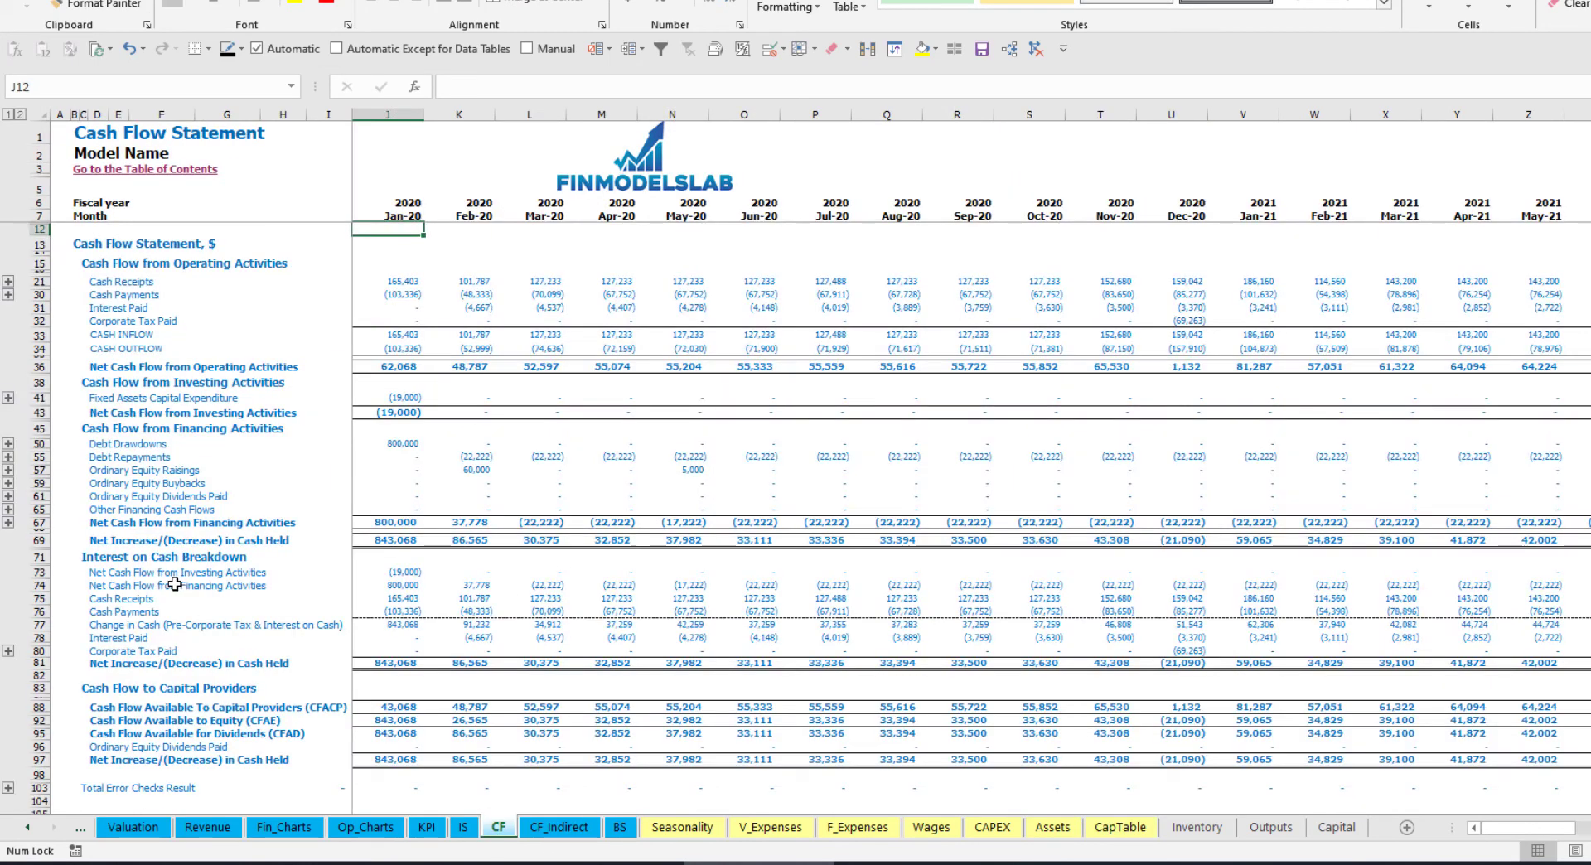
click(38, 471)
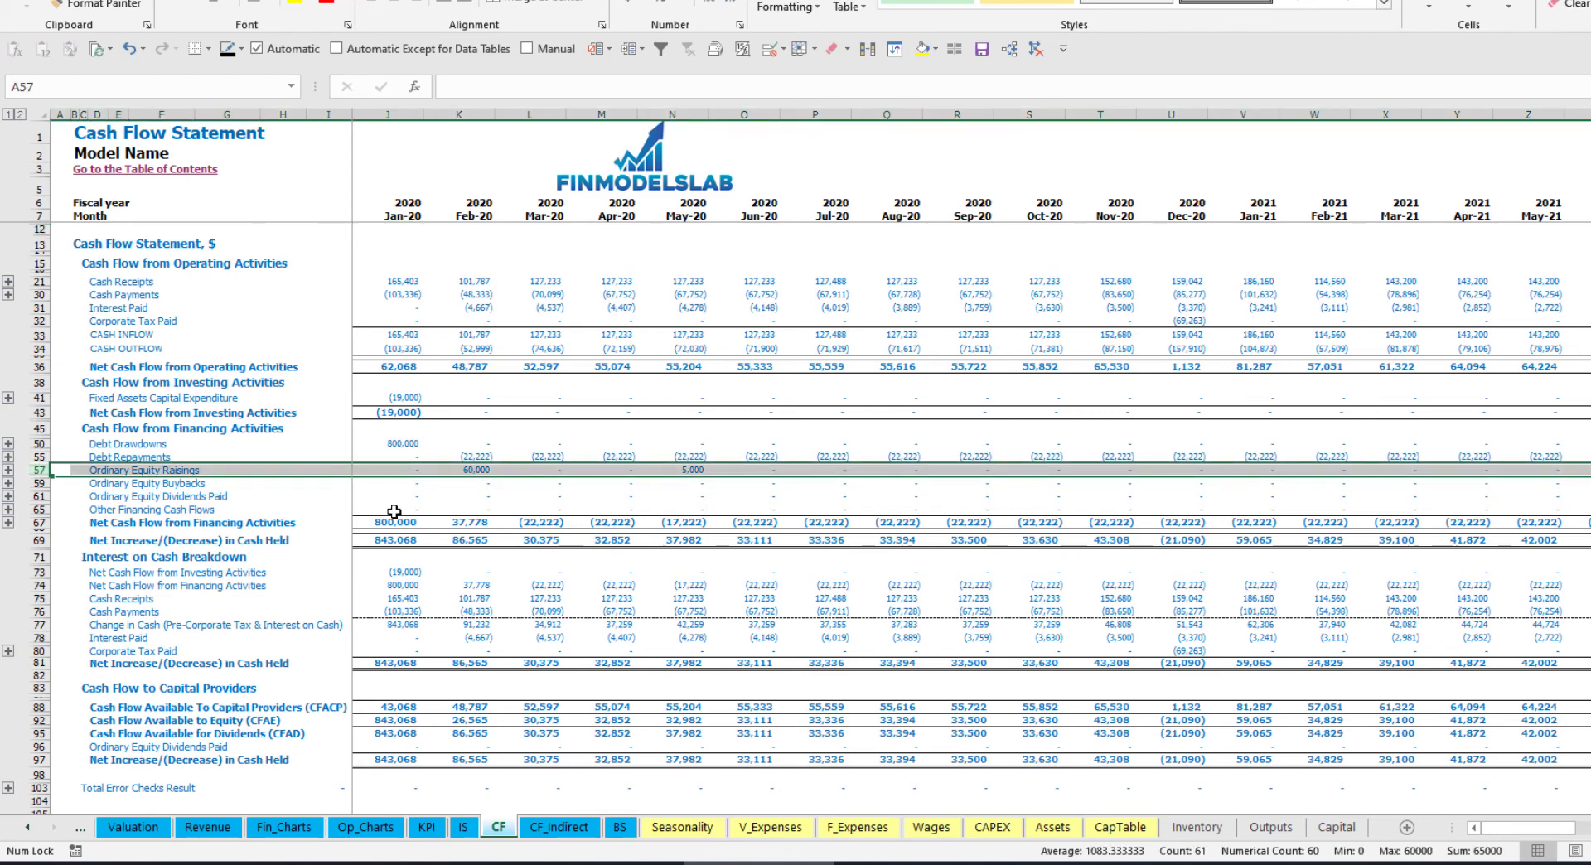
click(484, 471)
click(692, 471)
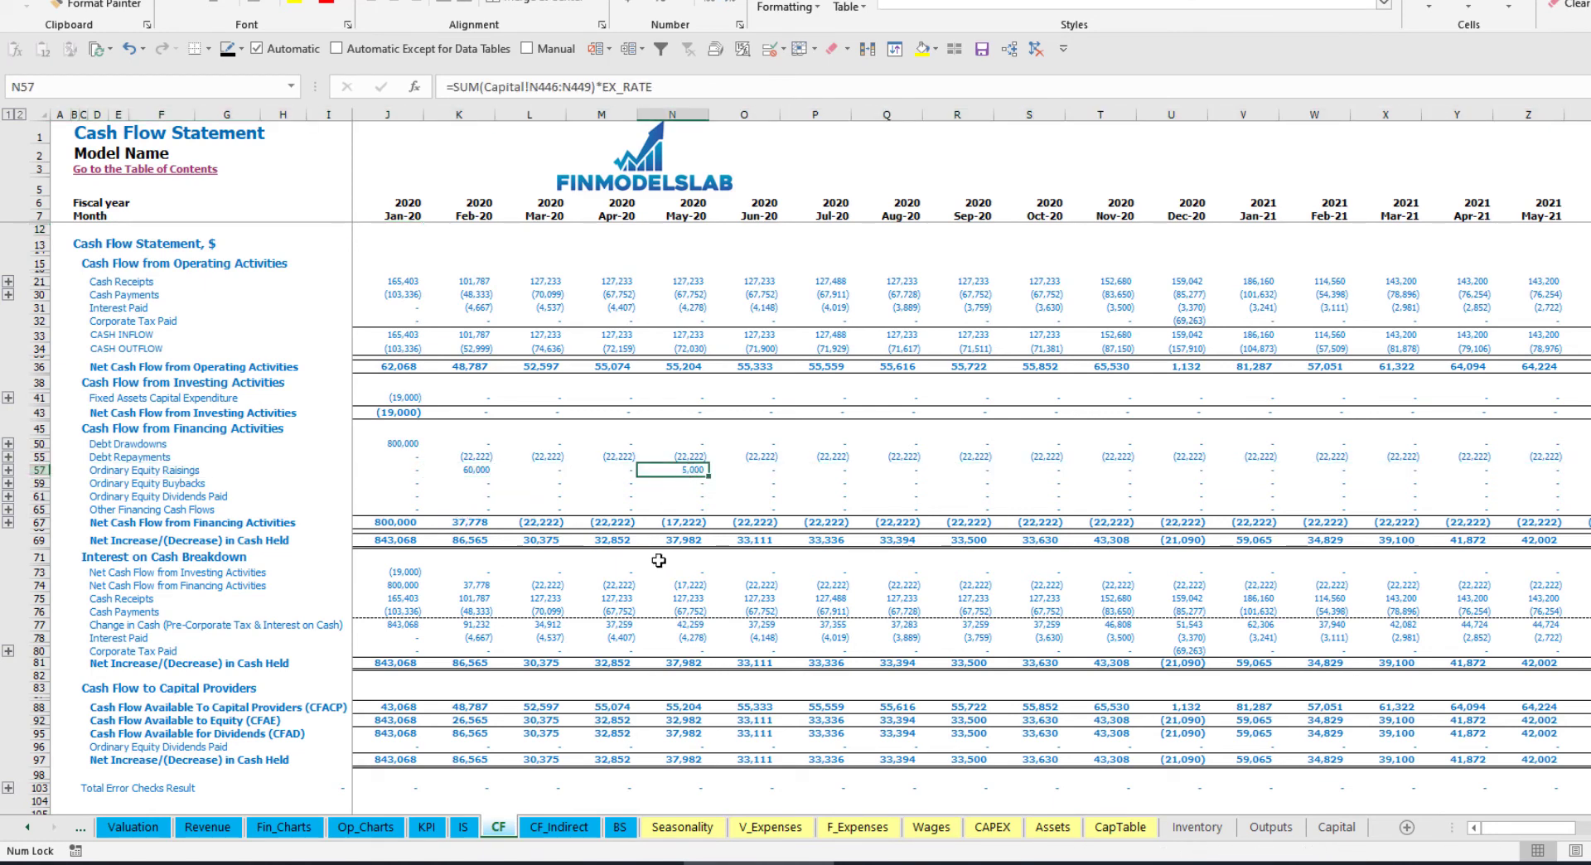
click(623, 828)
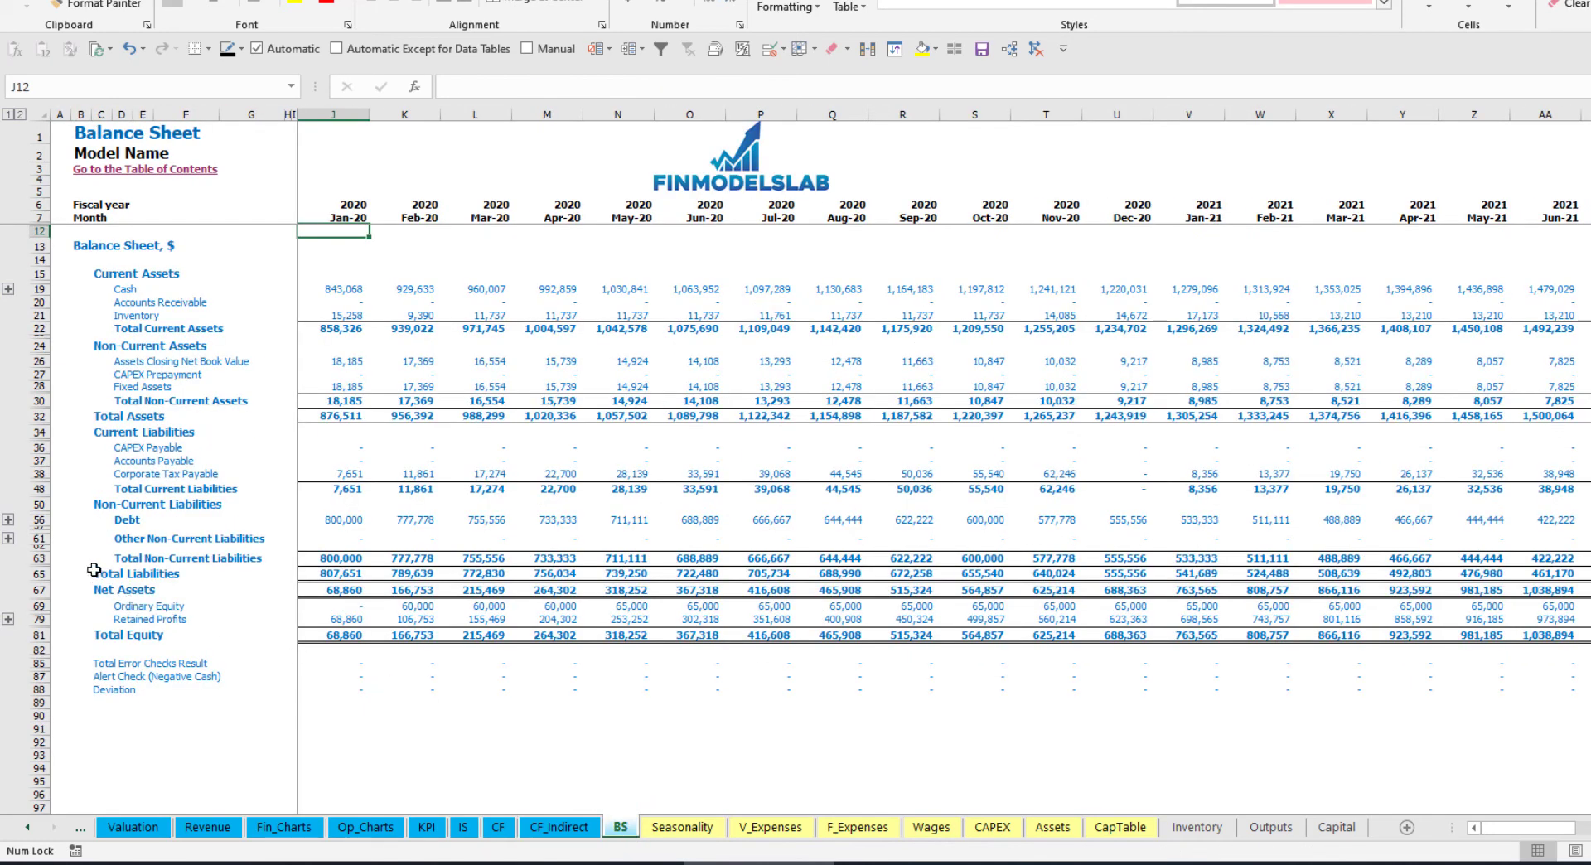
click(45, 610)
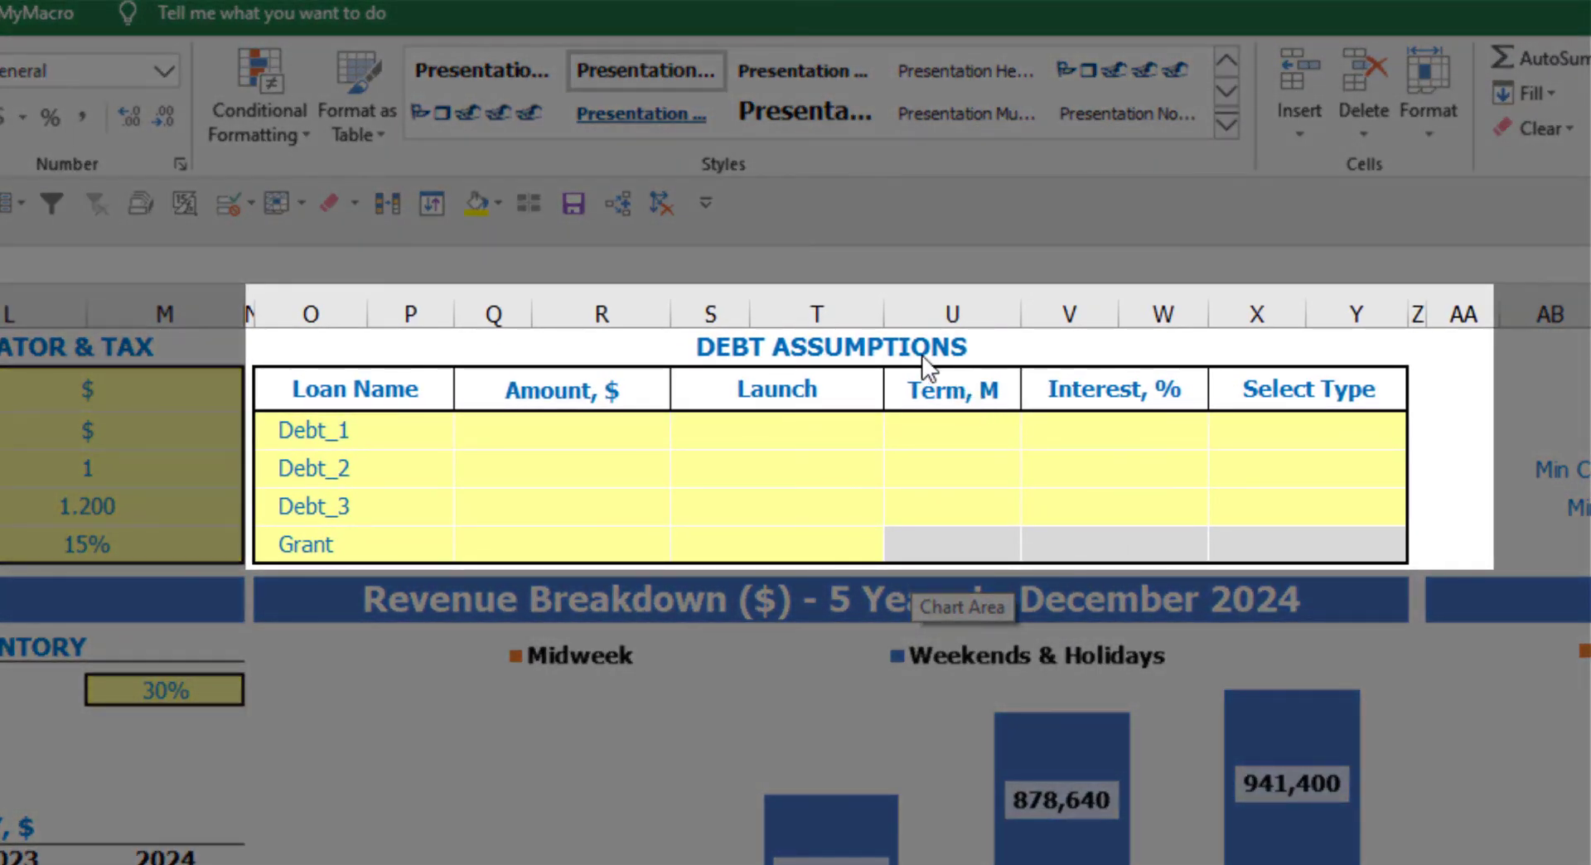
Set Debt_1's repayment type to Annuity in the dashboard's debt assumptions
click(926, 352)
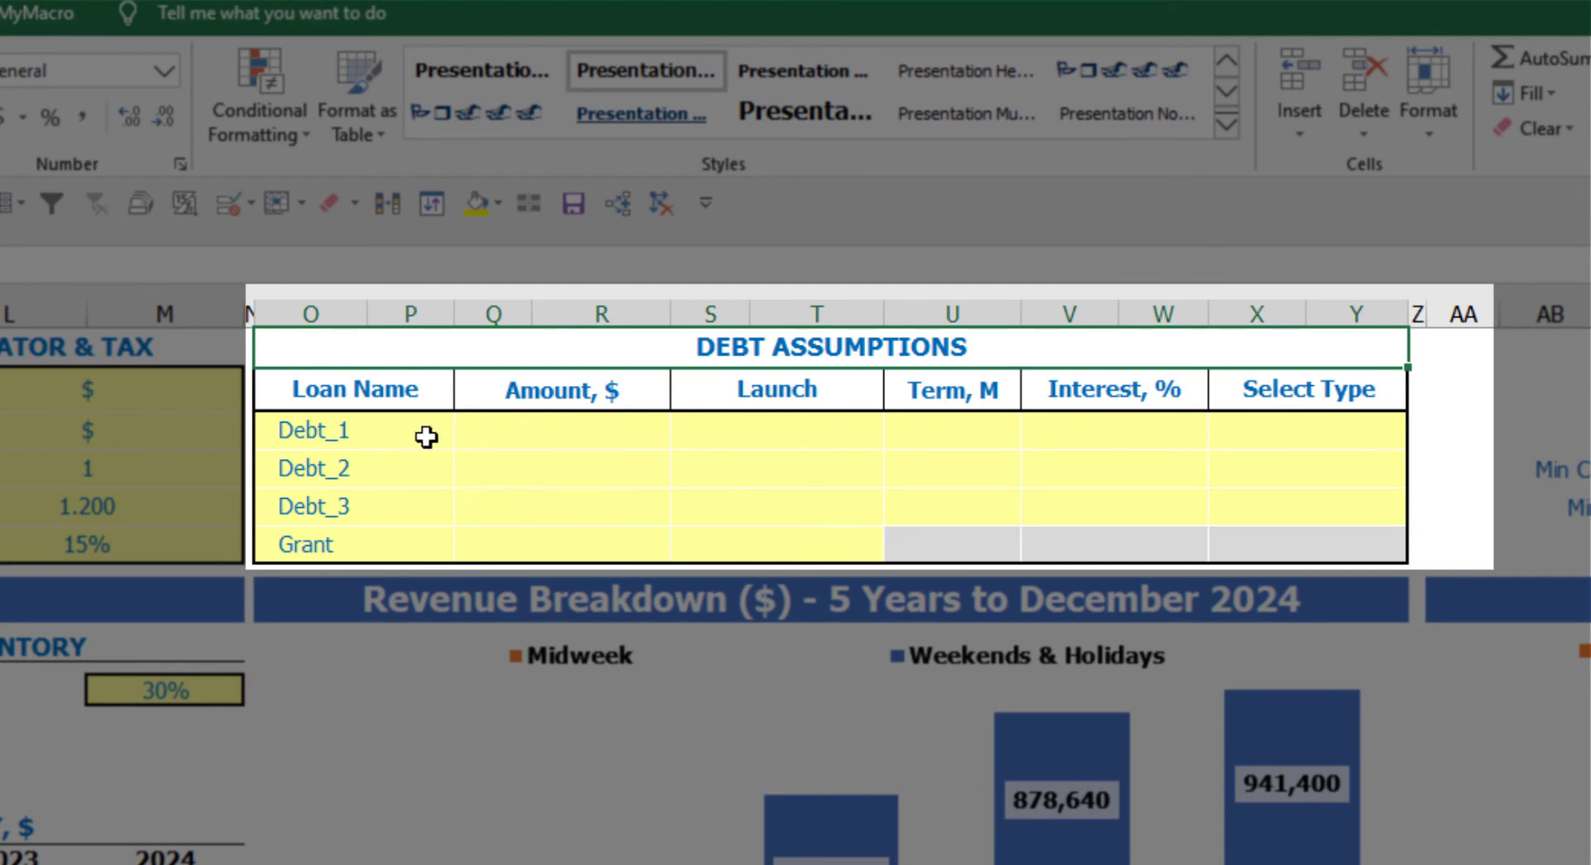
click(1397, 421)
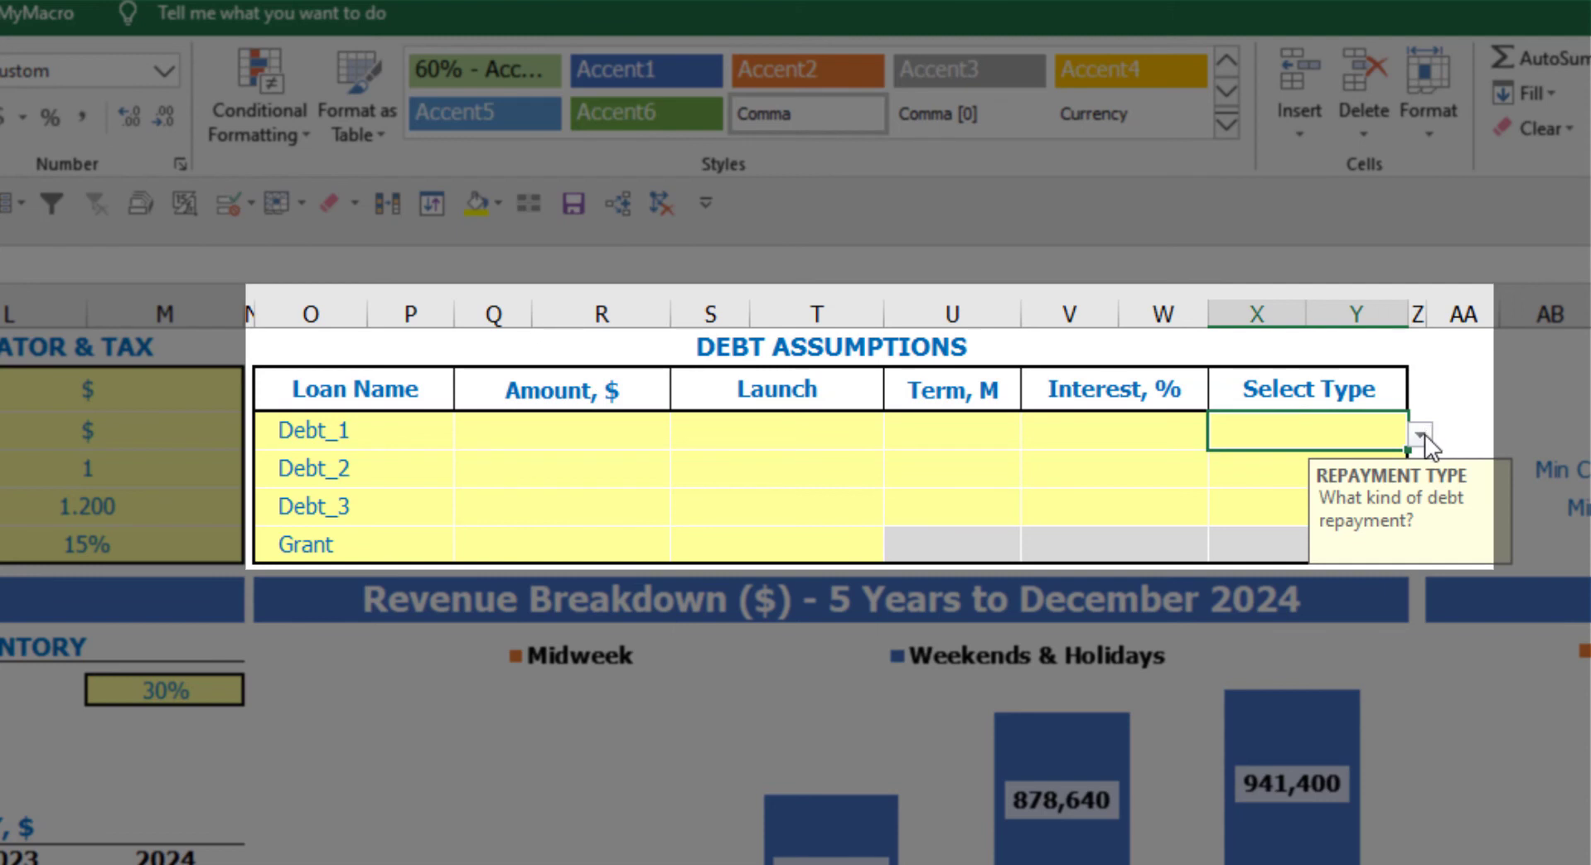
click(1422, 434)
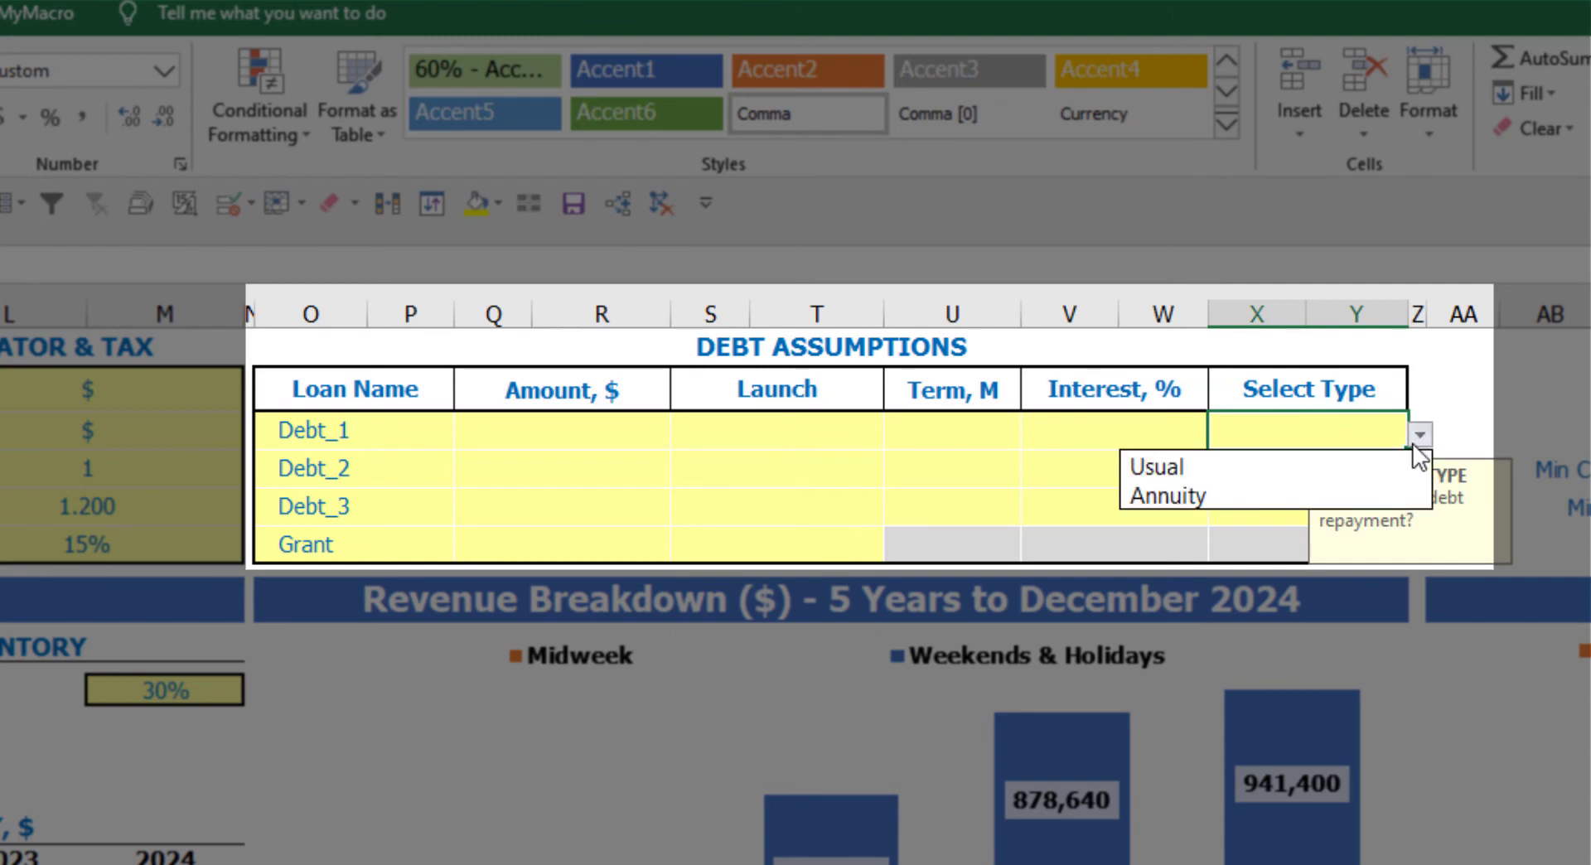
click(1382, 491)
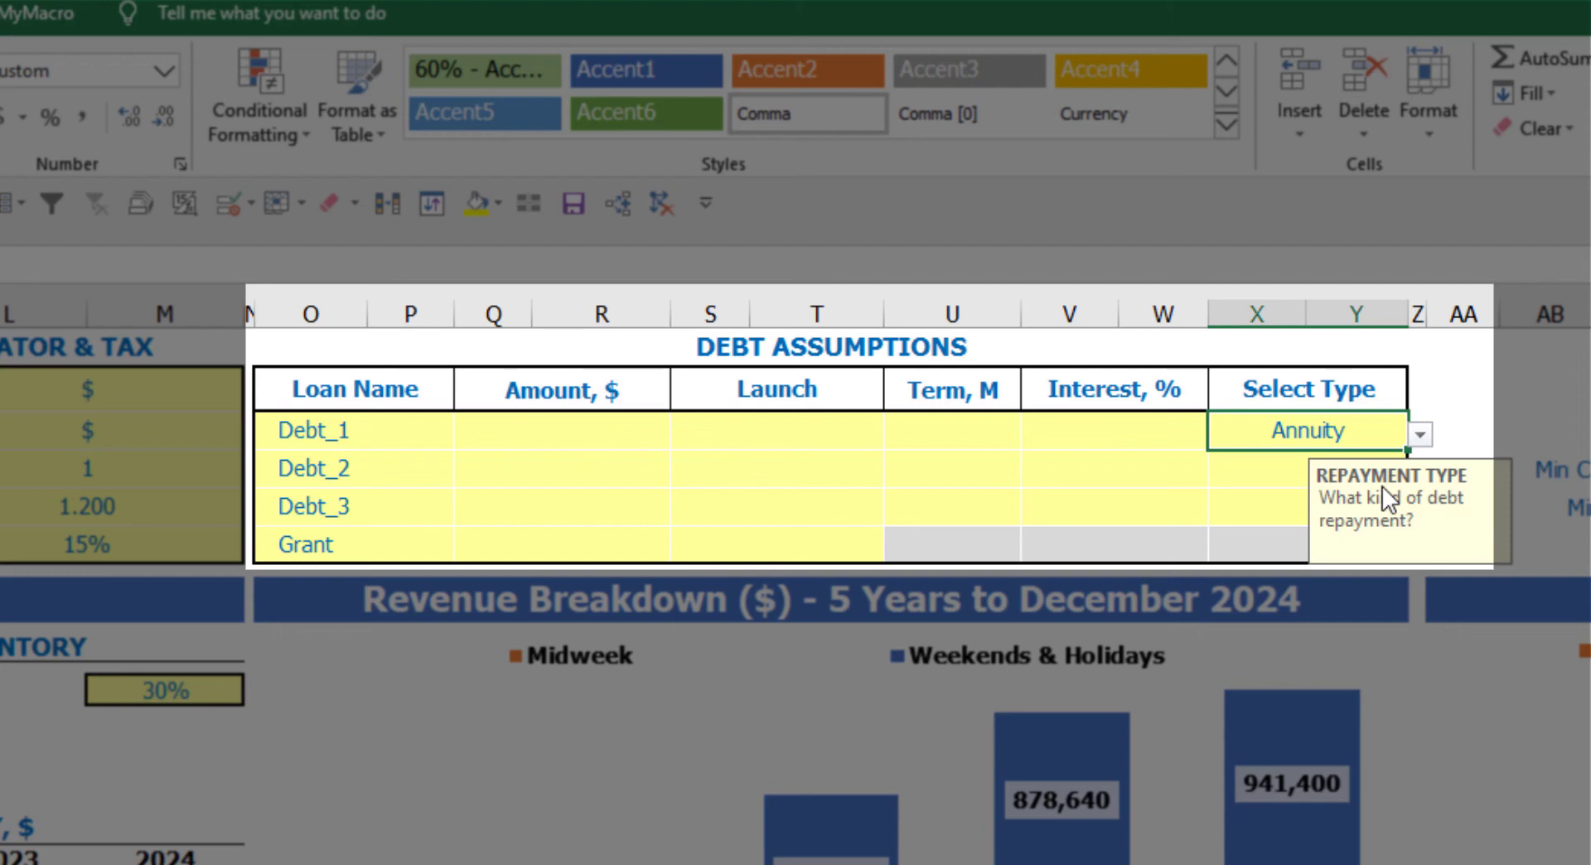
Set Debt_1's repayment type to Usual and its loan amount to 1,000,000
click(1421, 434)
click(1368, 473)
click(627, 432)
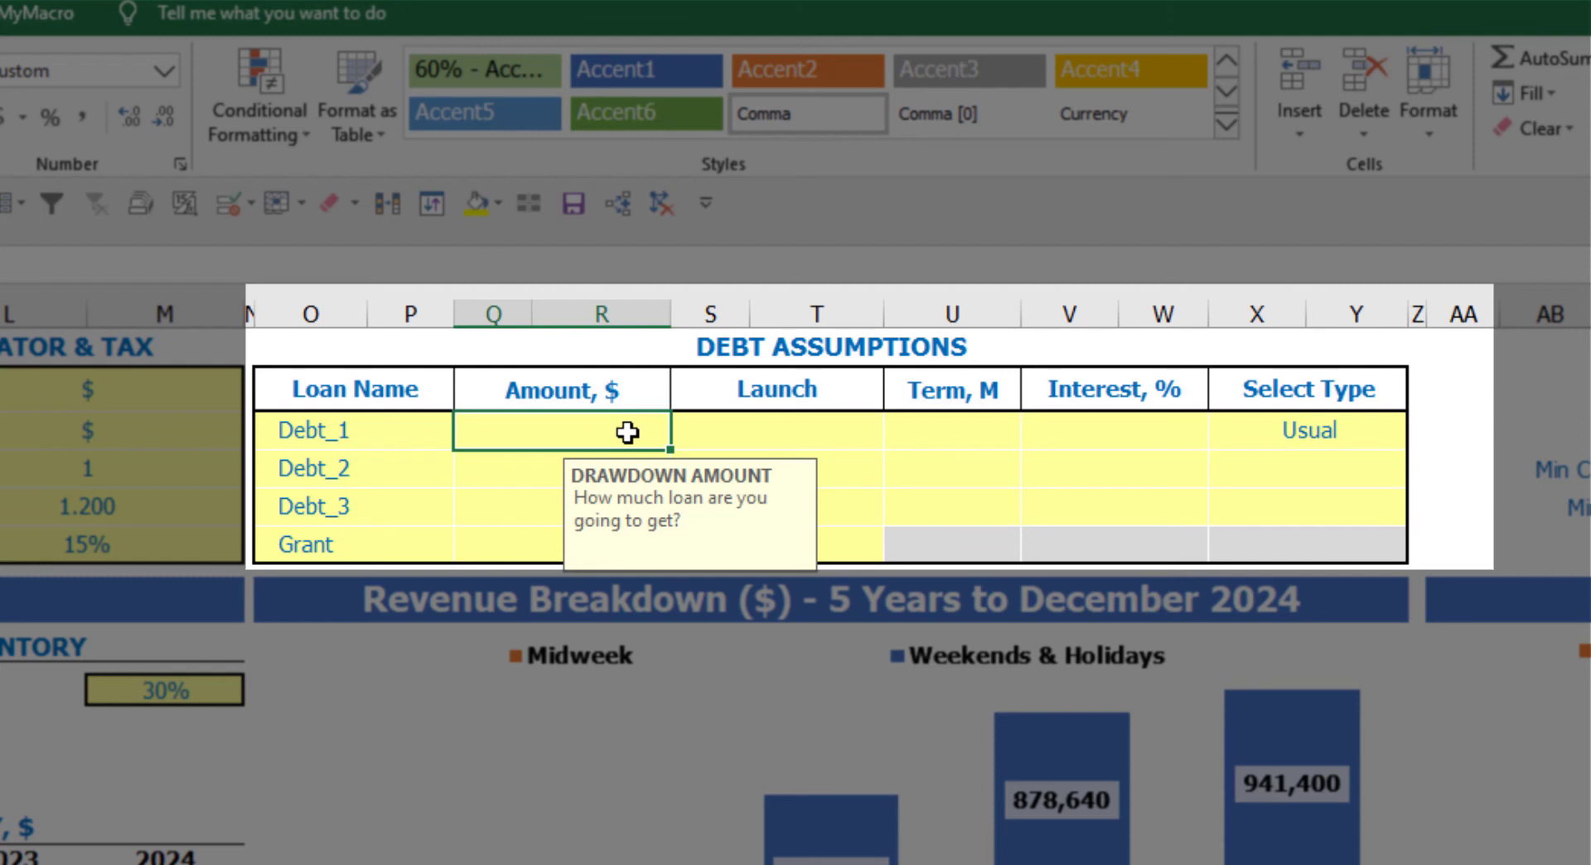
text(1000000)
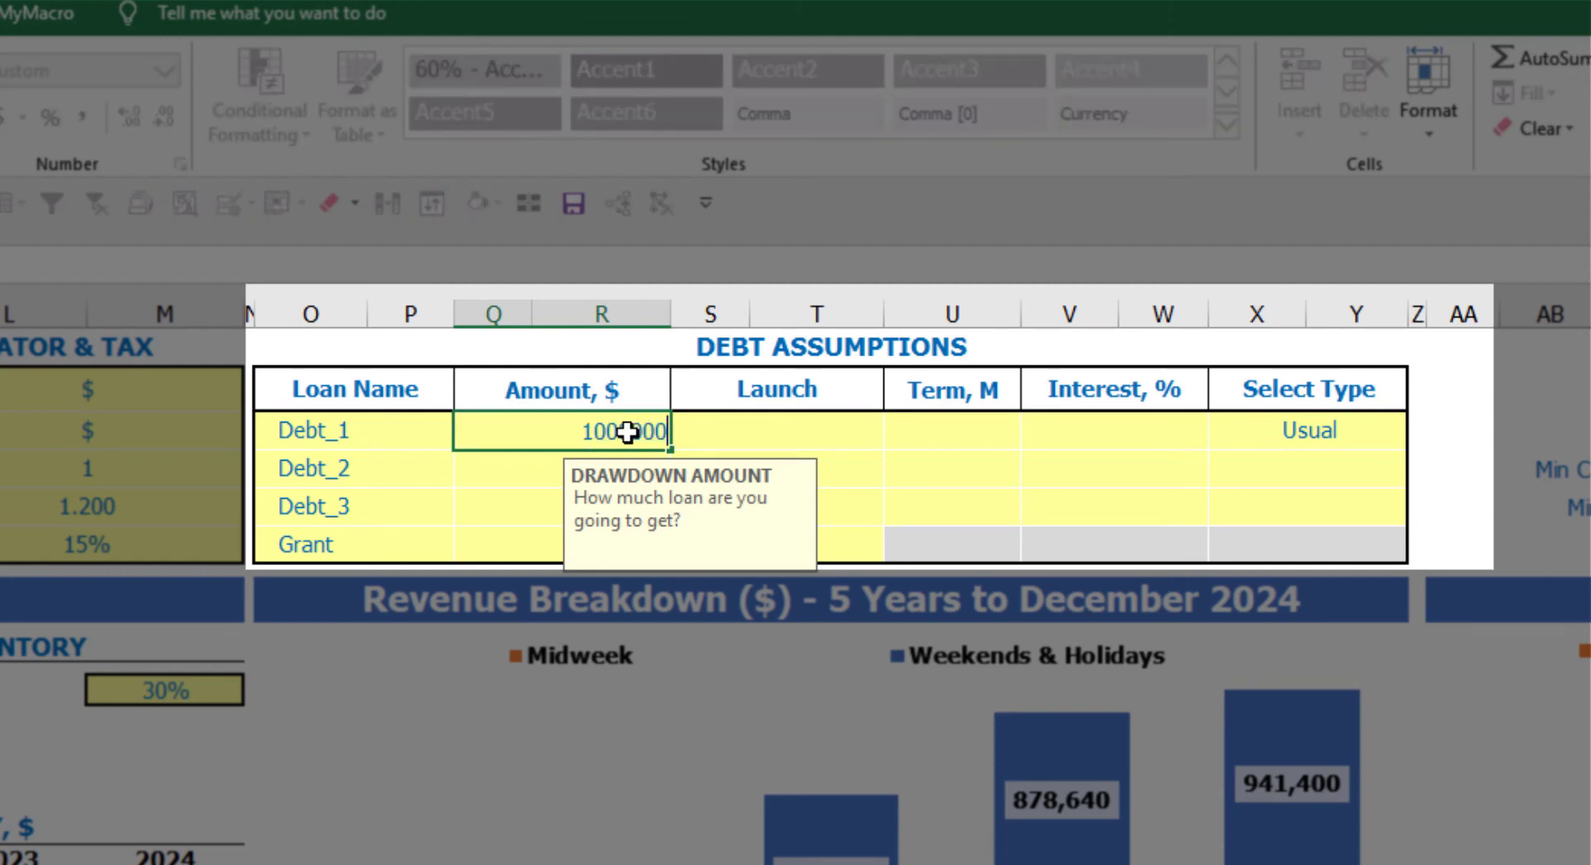
key(Return)
Set Debt_1's launch month to Feb-20 in the debt assumptions
click(865, 426)
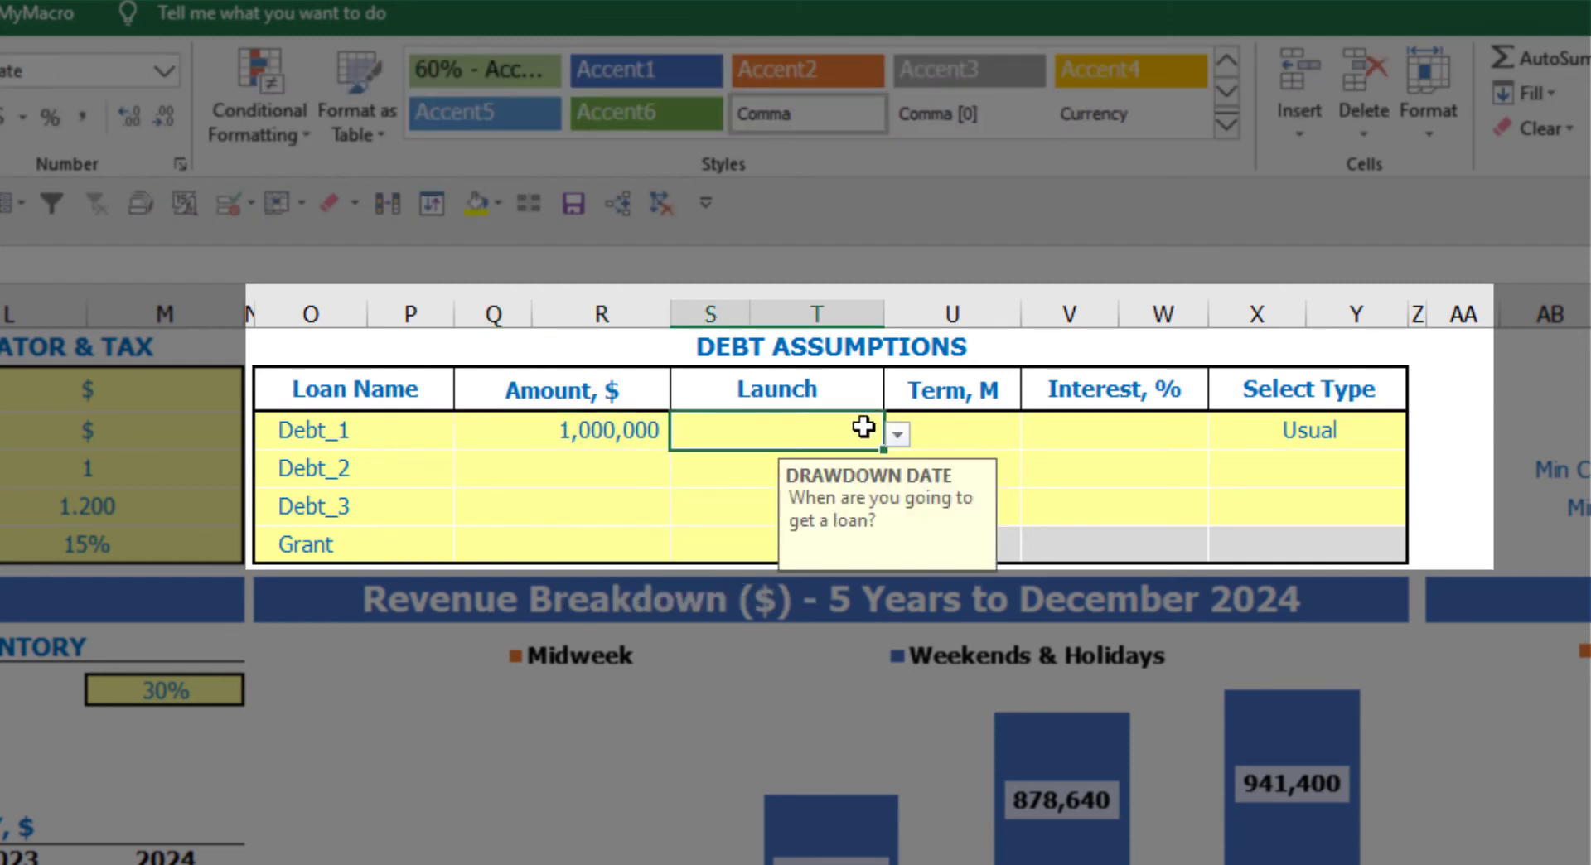
click(898, 436)
click(831, 498)
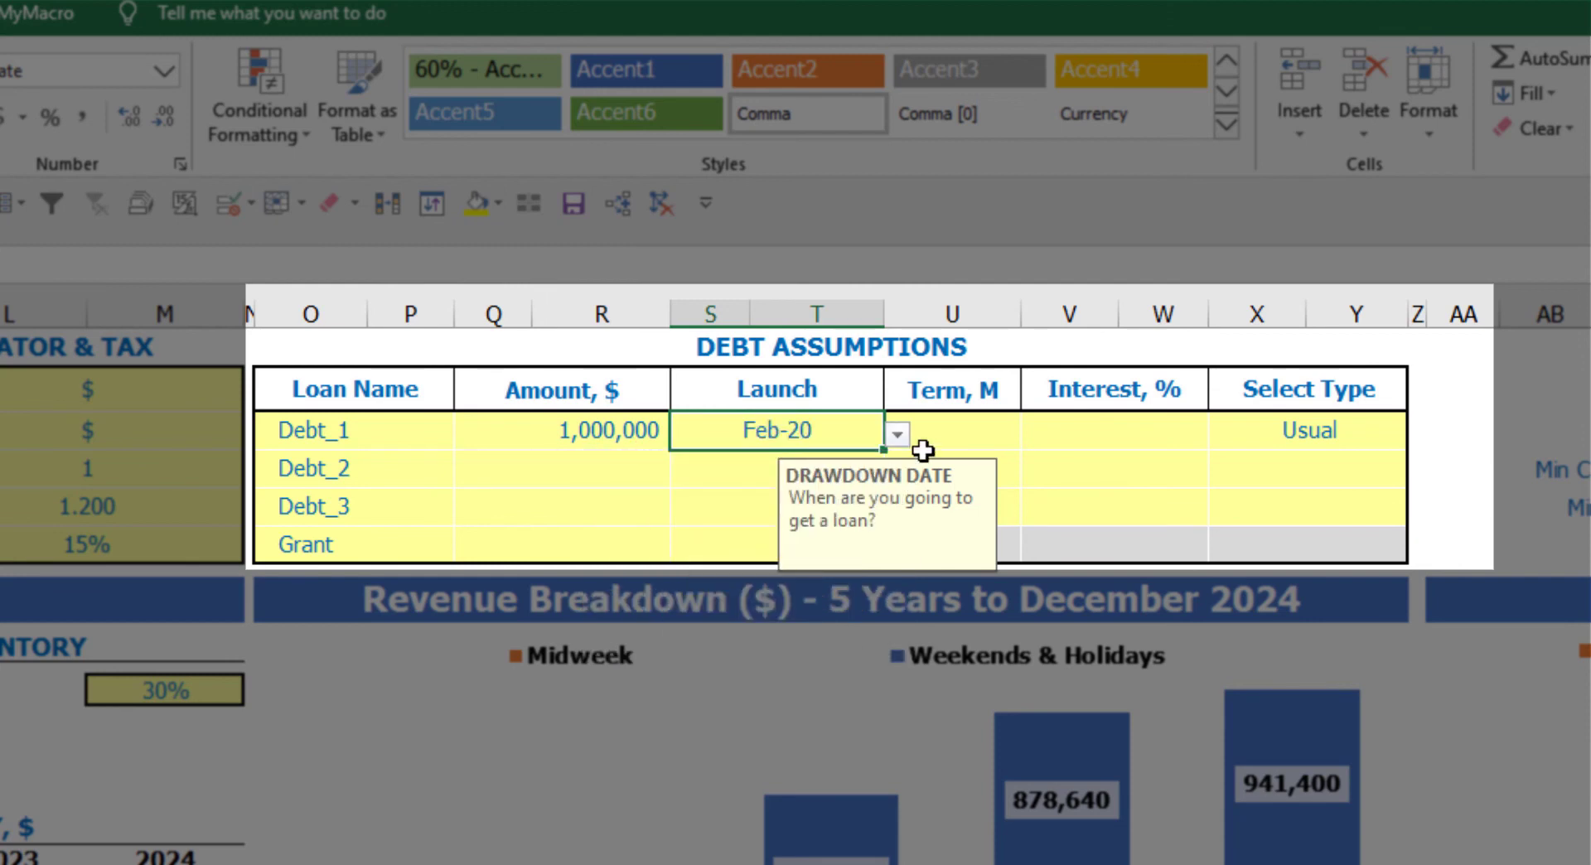
Give Debt_1 a repayment term of 60 months and an annual interest rate of 5%
click(956, 419)
text(60)
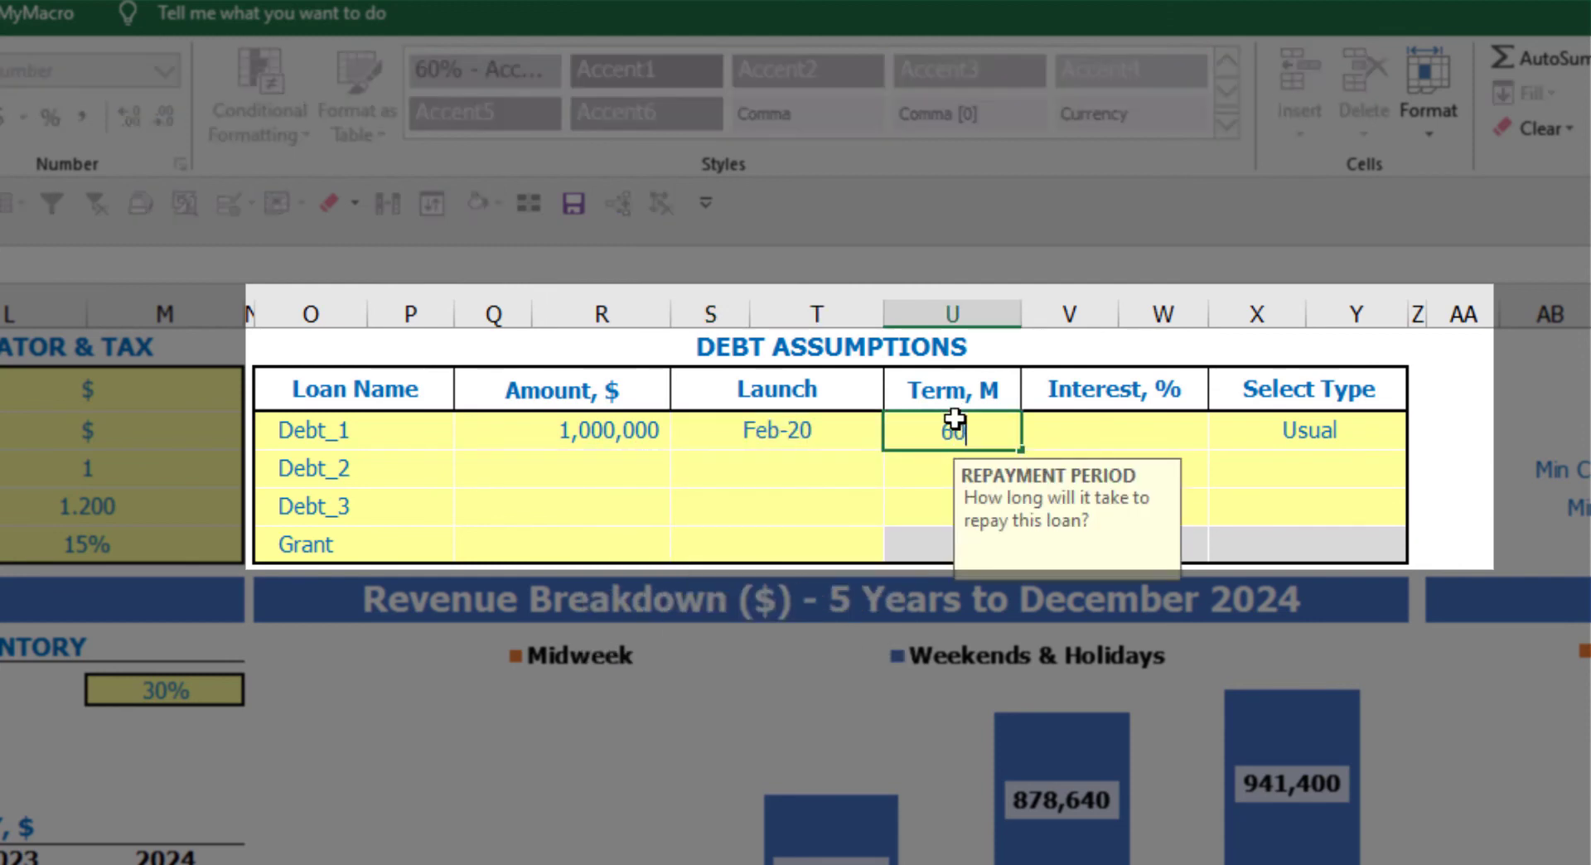
key(Return)
click(1049, 428)
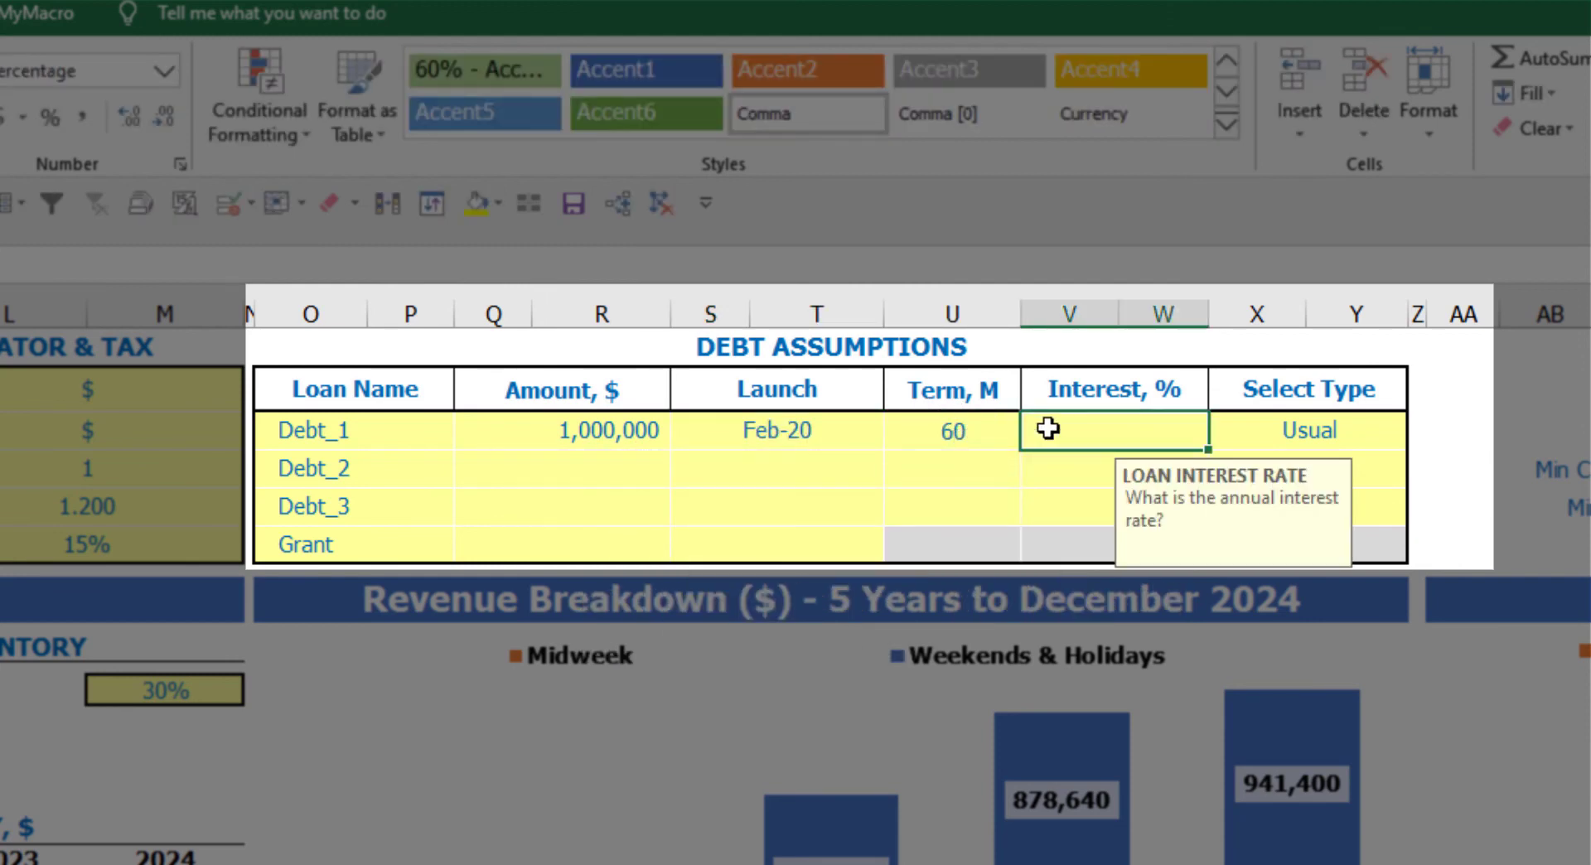
text(5)
key(Return)
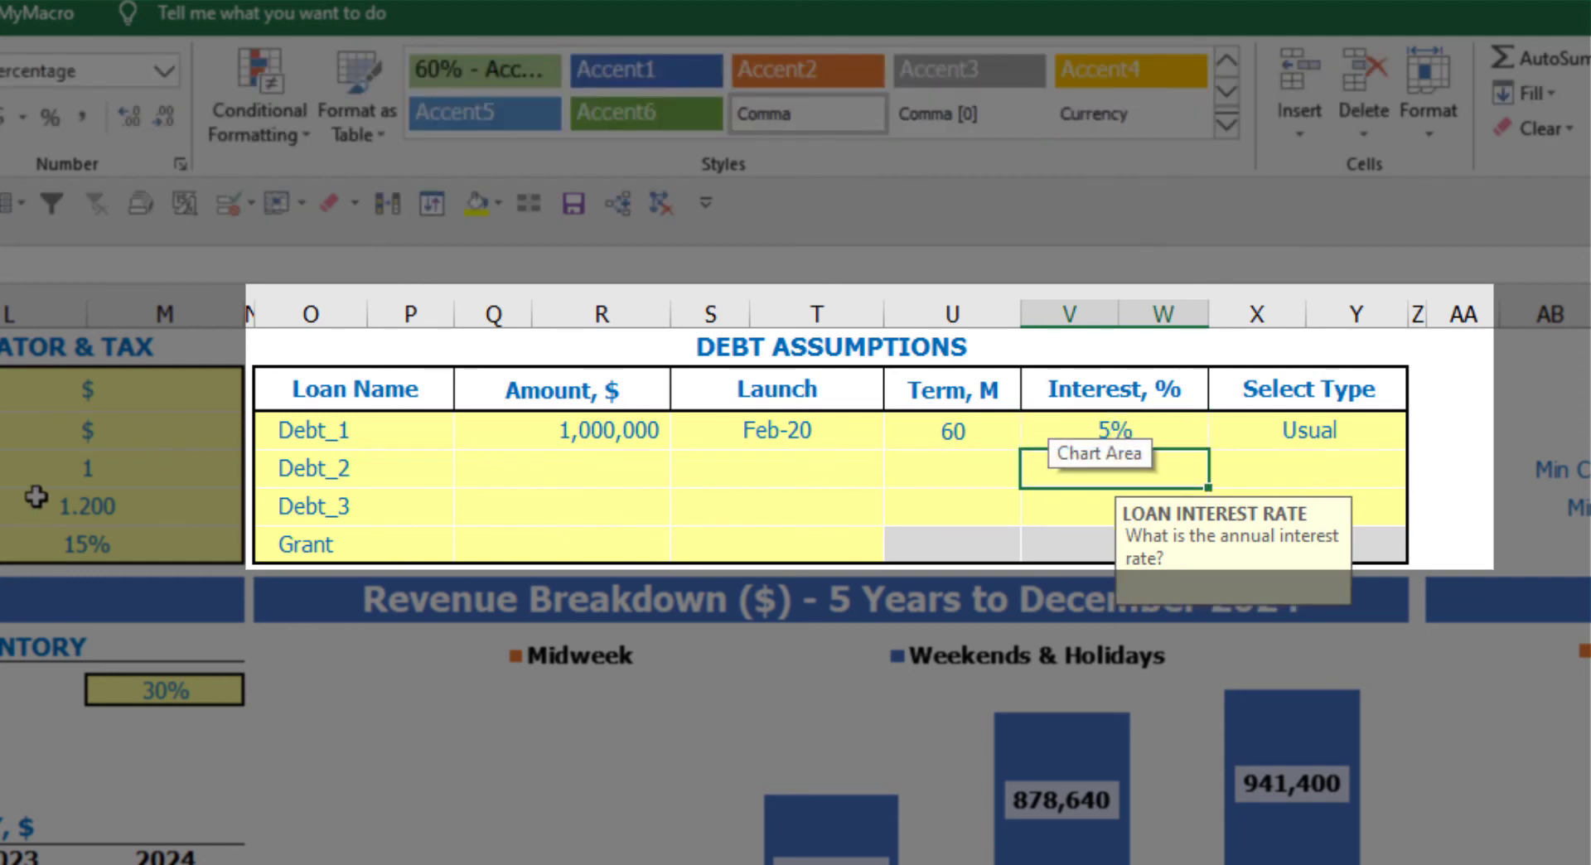
Enter a grant of 500,000 in the debt assumptions with Mar-20 as its launch month
click(587, 550)
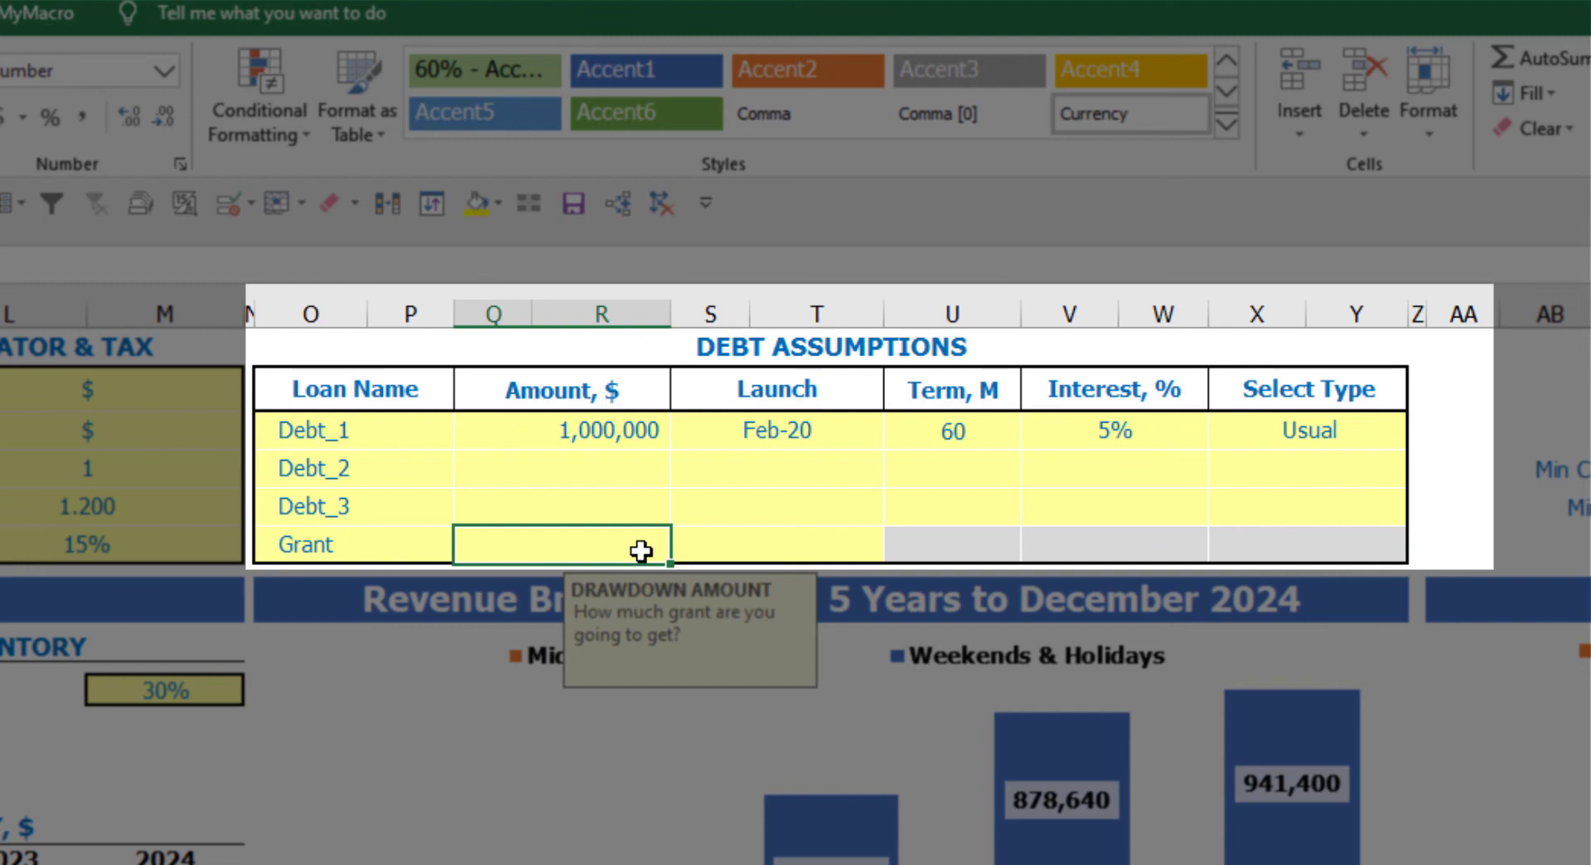
text(500,0)
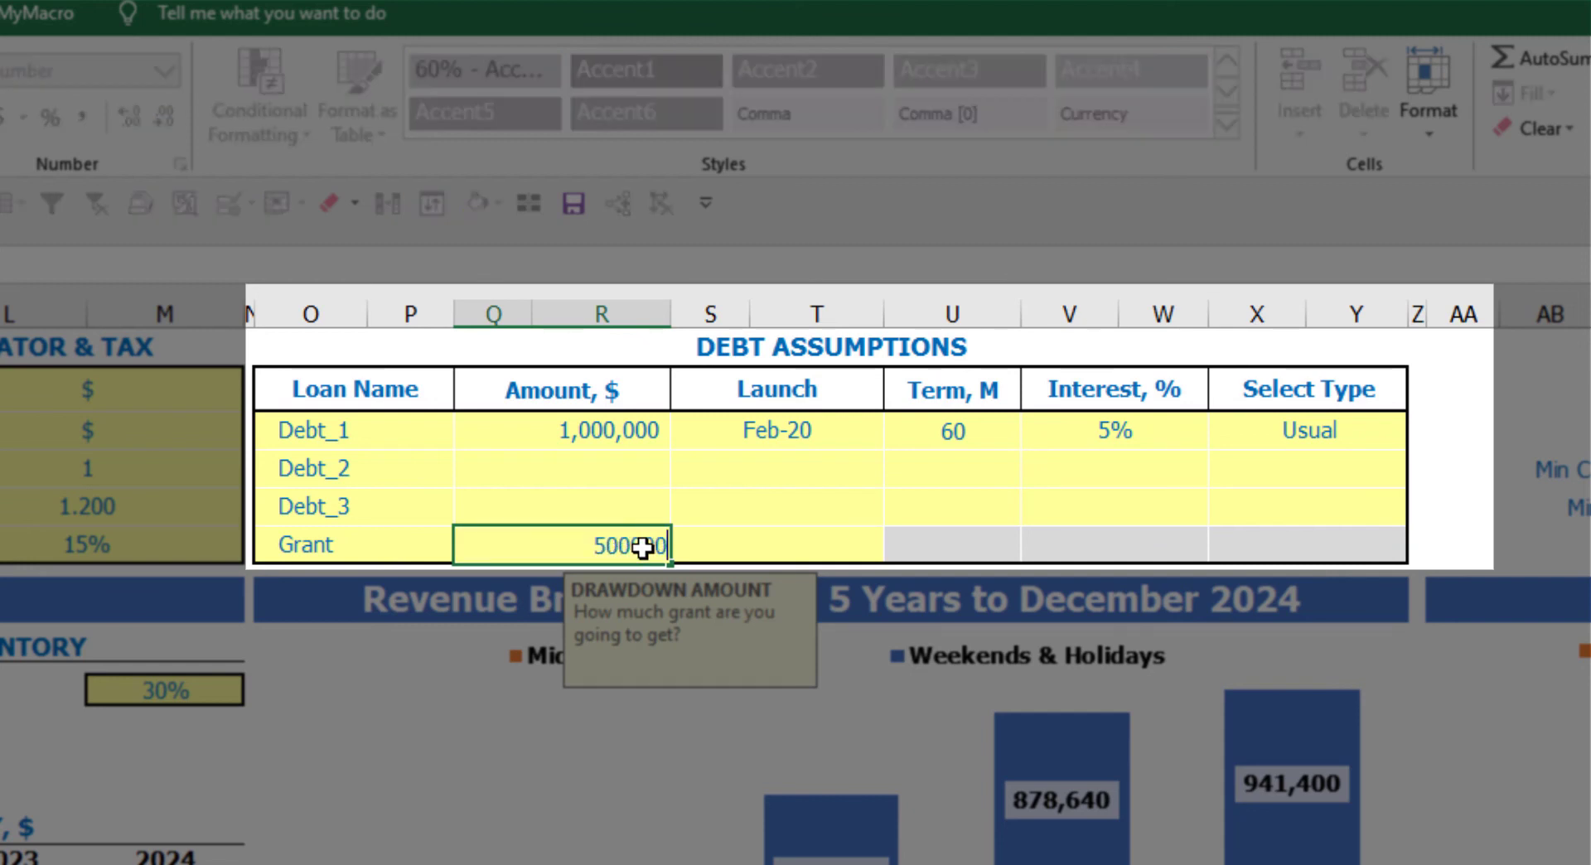
text(00)
key(Return)
click(817, 546)
click(897, 550)
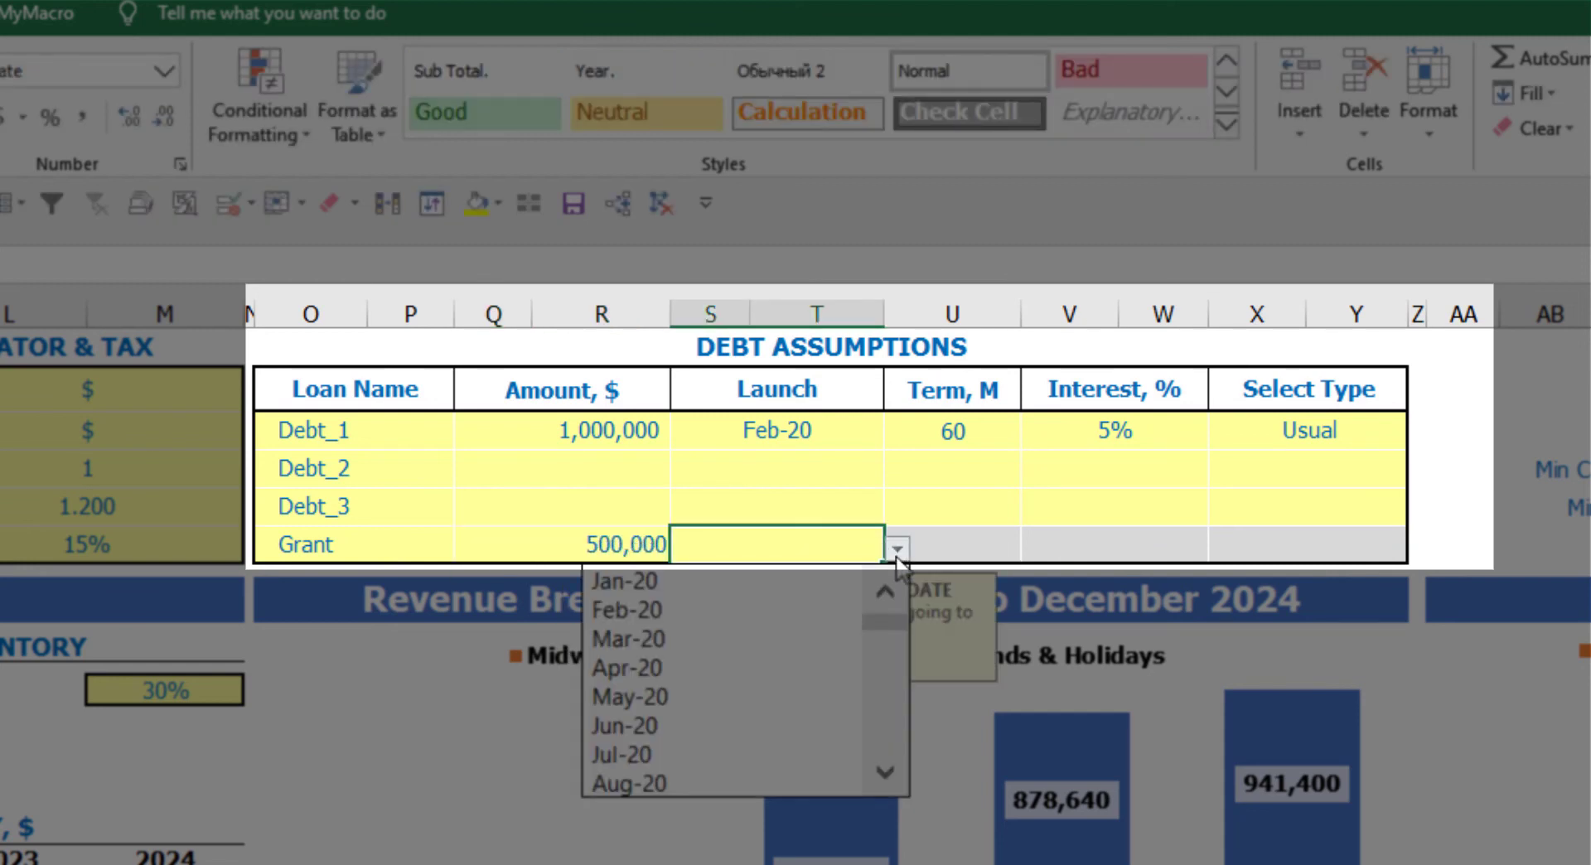
click(796, 642)
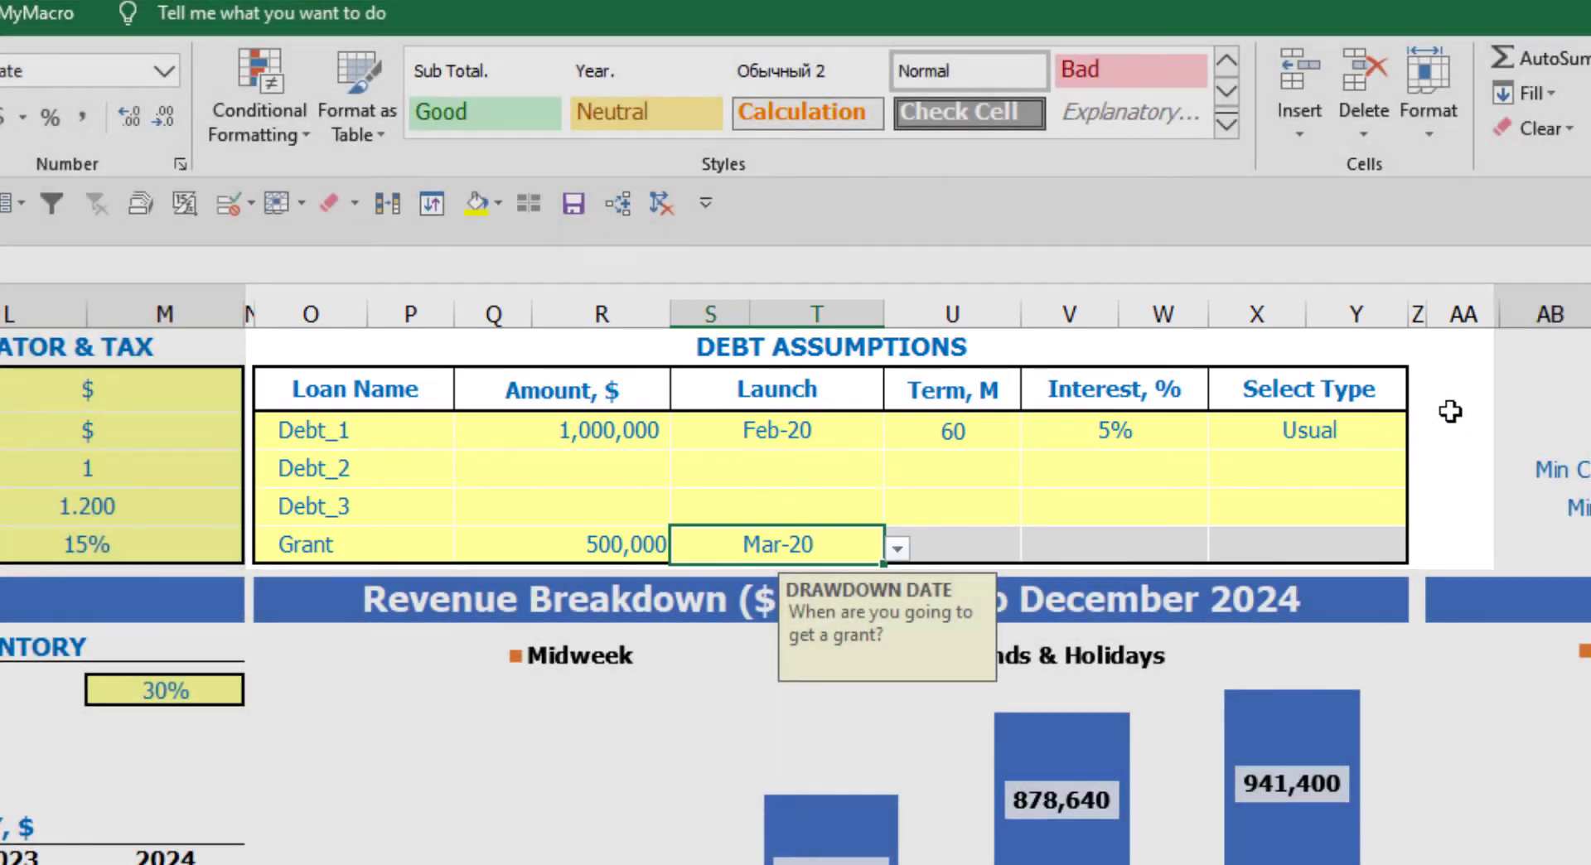
click(1451, 411)
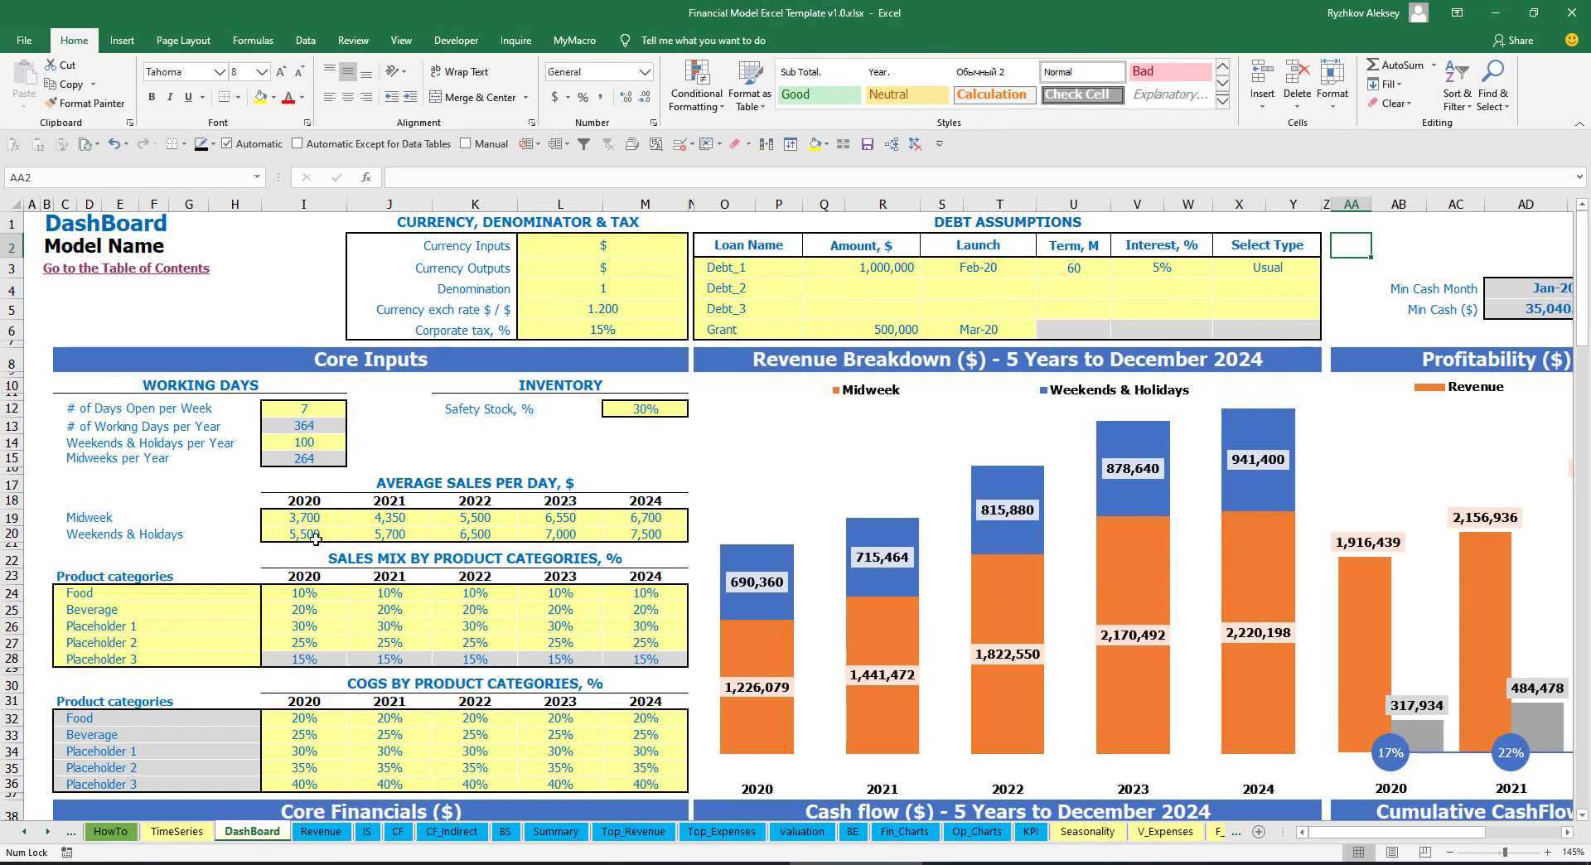
Review the debt balance, repayment and interest calculations for the individual loans and total debts on the Capital sheet
click(47, 832)
click(47, 832)
click(47, 832)
click(48, 832)
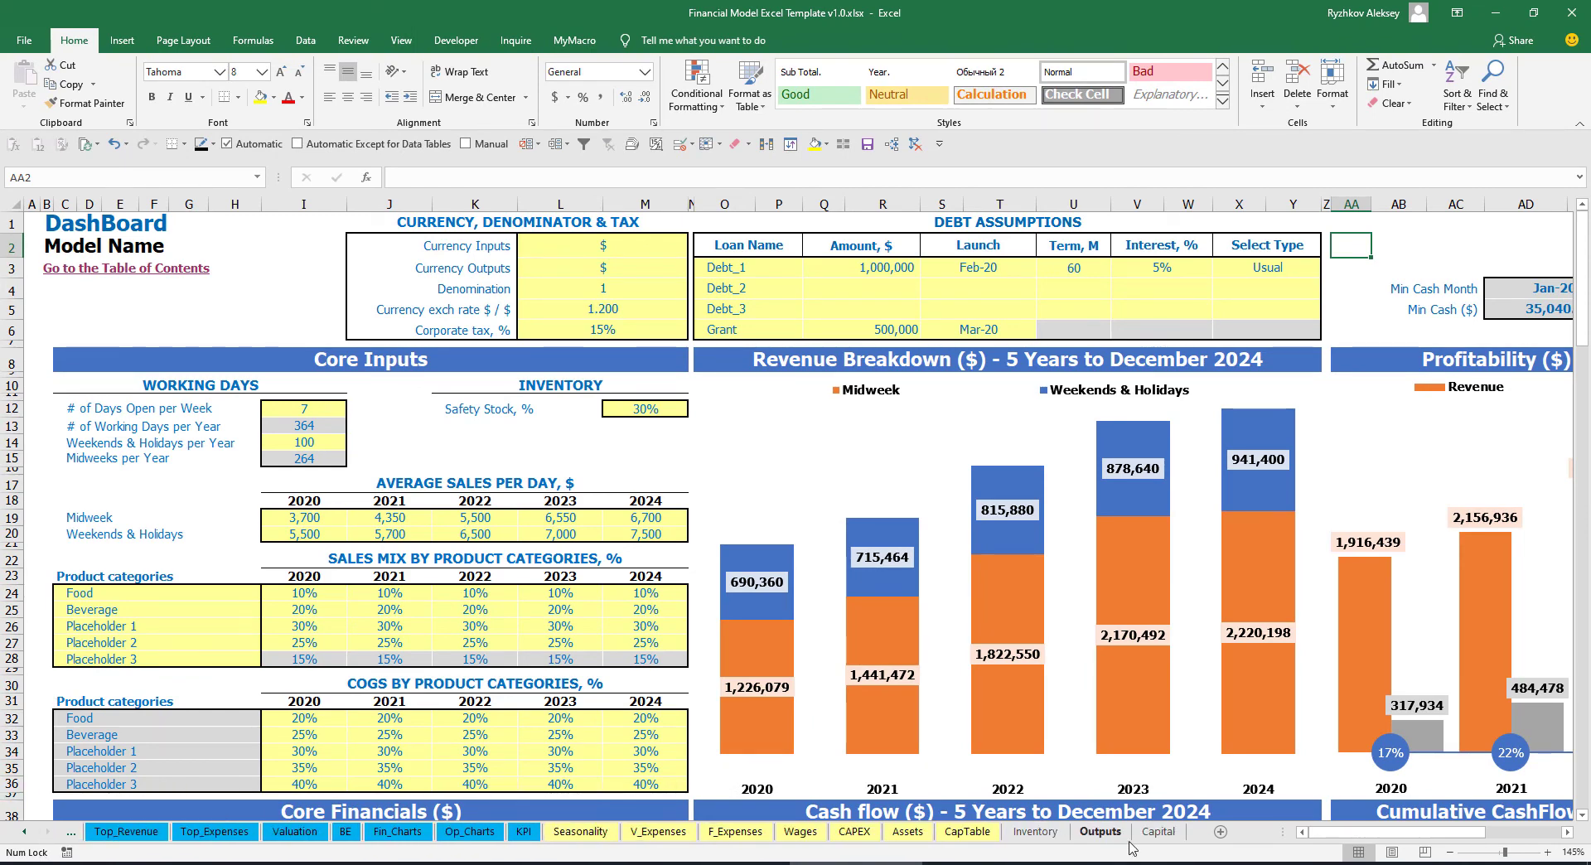
click(1165, 834)
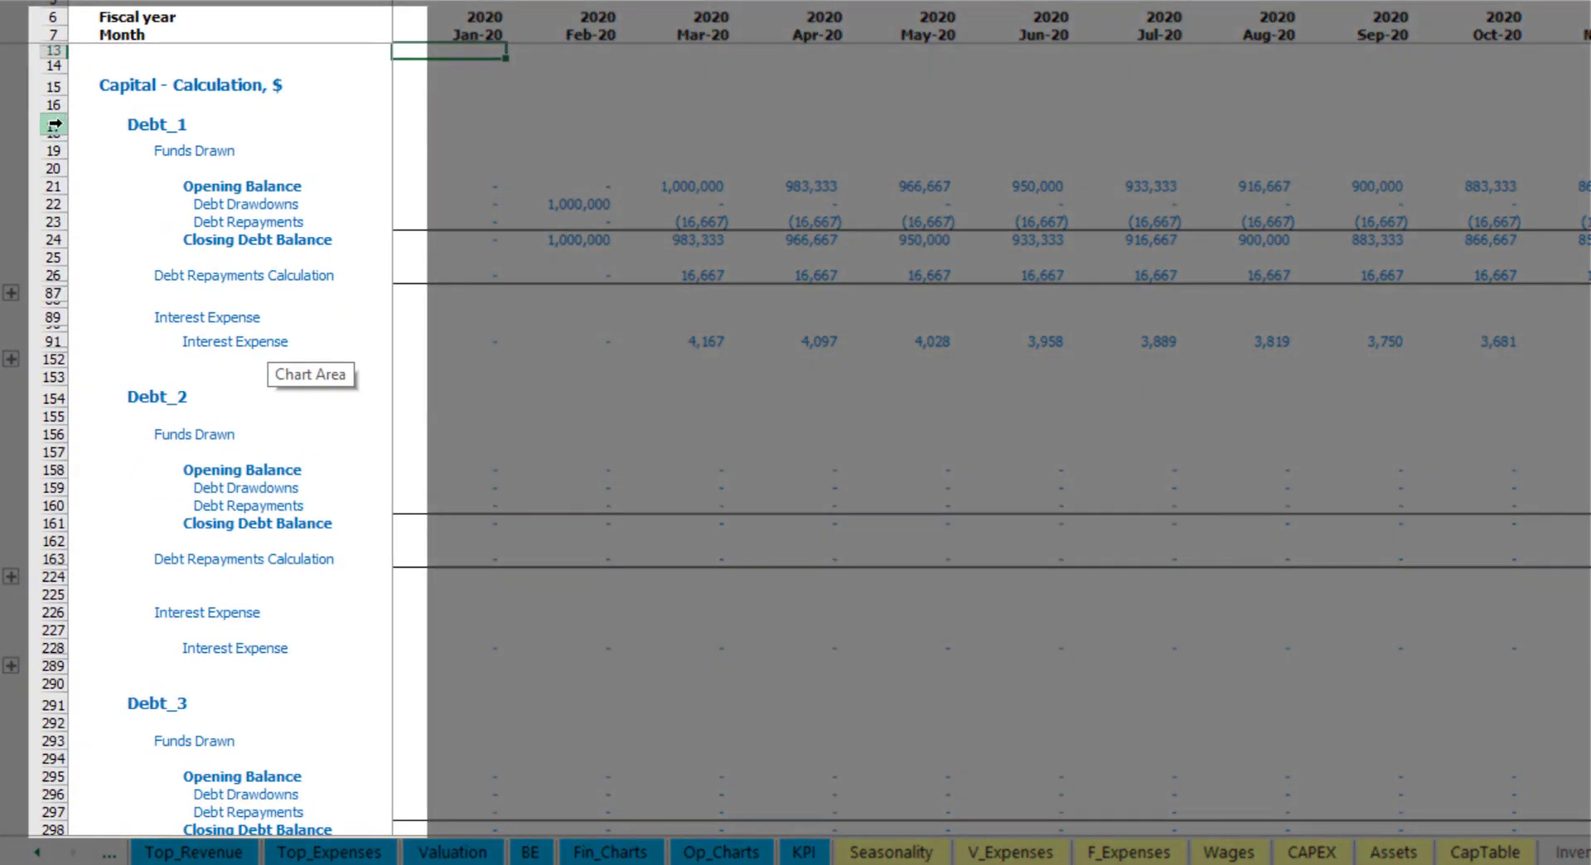
scroll(46, 404, down, 3)
scroll(46, 404, down, 6)
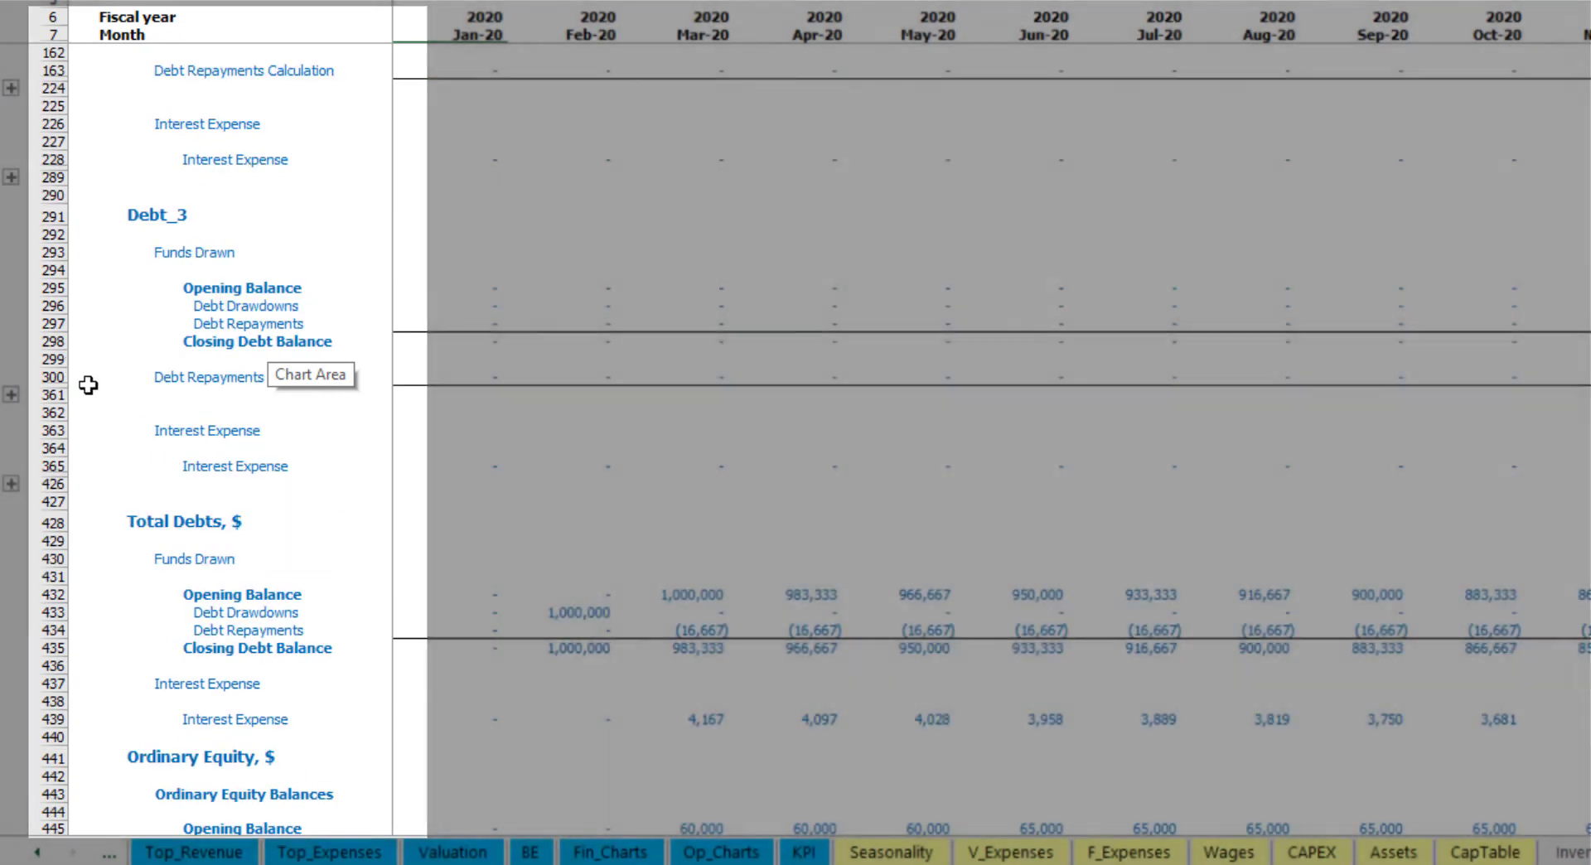
scroll(100, 413, up, 5)
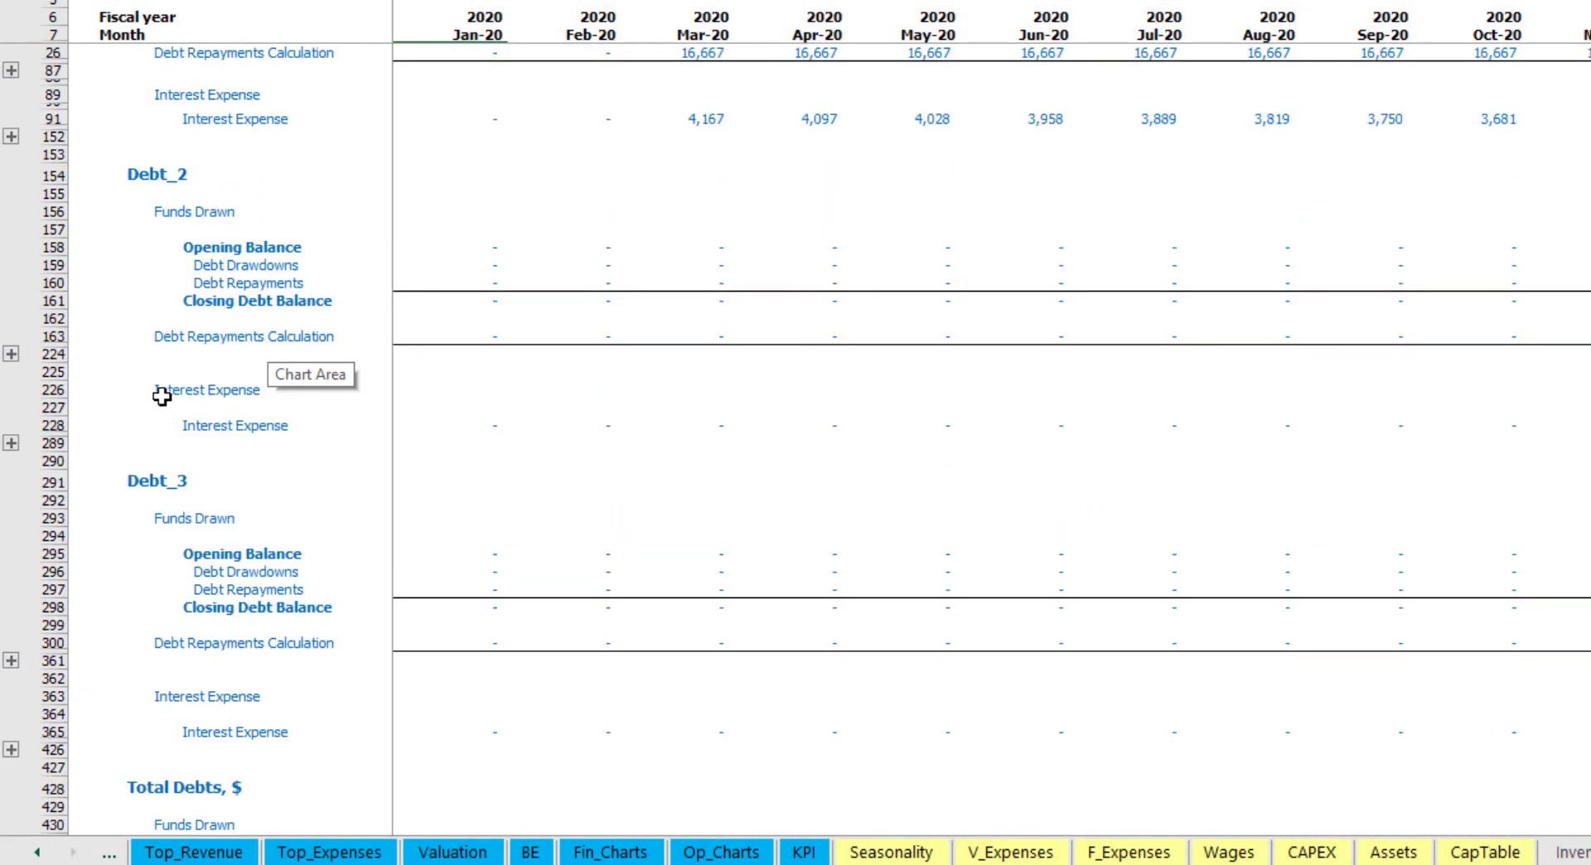
scroll(166, 410, up, 4)
Examine the monthly interest expense line on the Income Statement
click(36, 852)
click(37, 852)
click(36, 852)
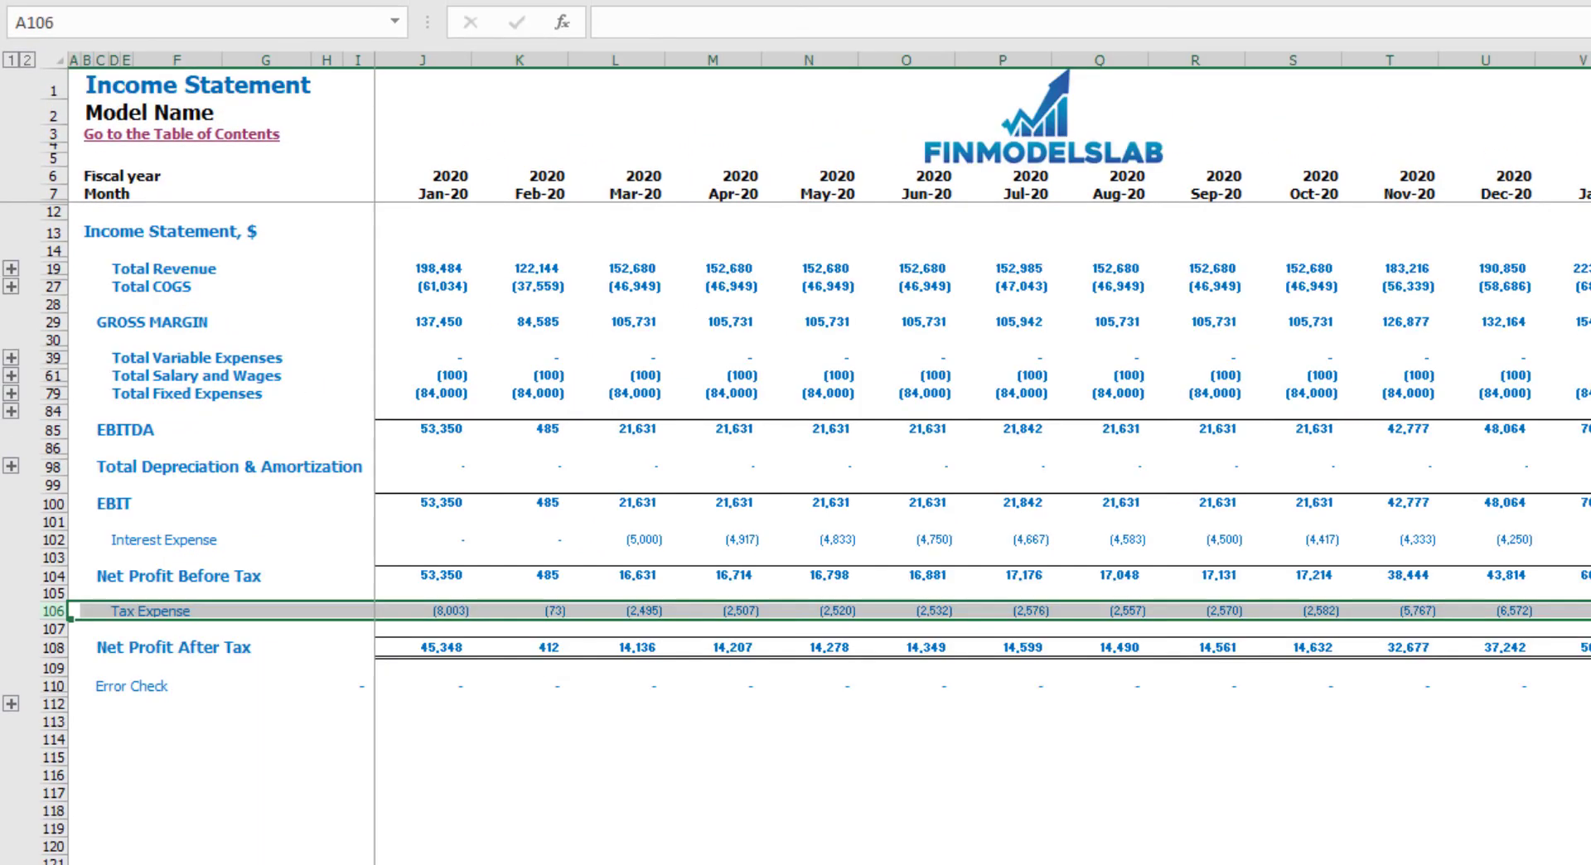
click(53, 539)
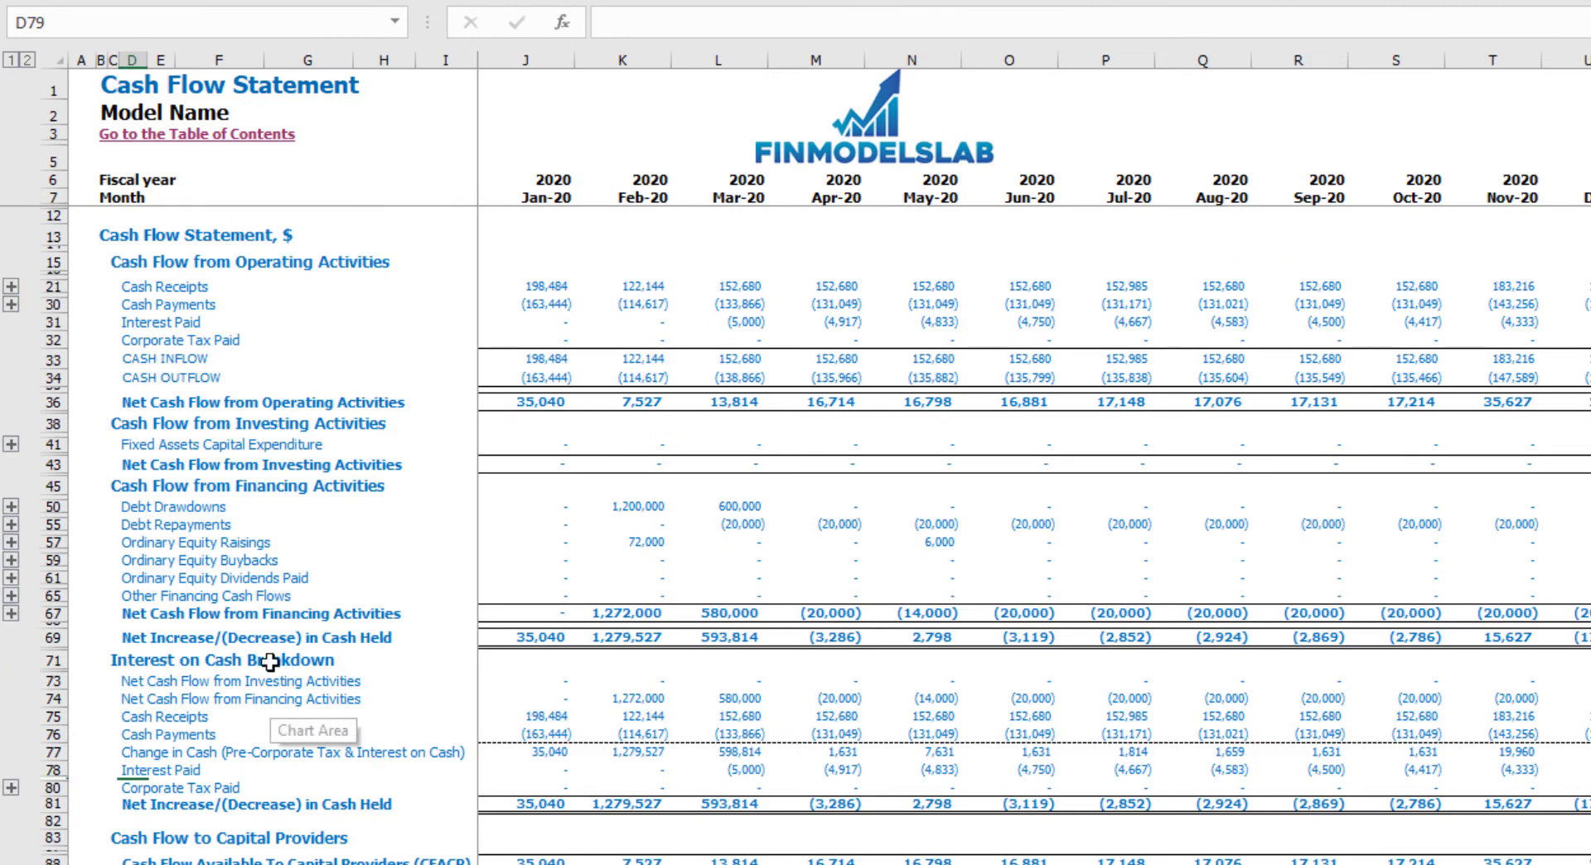
Examine the interest paid, debt drawdowns and debt repayments lines on the Cash Flow Statement
click(58, 325)
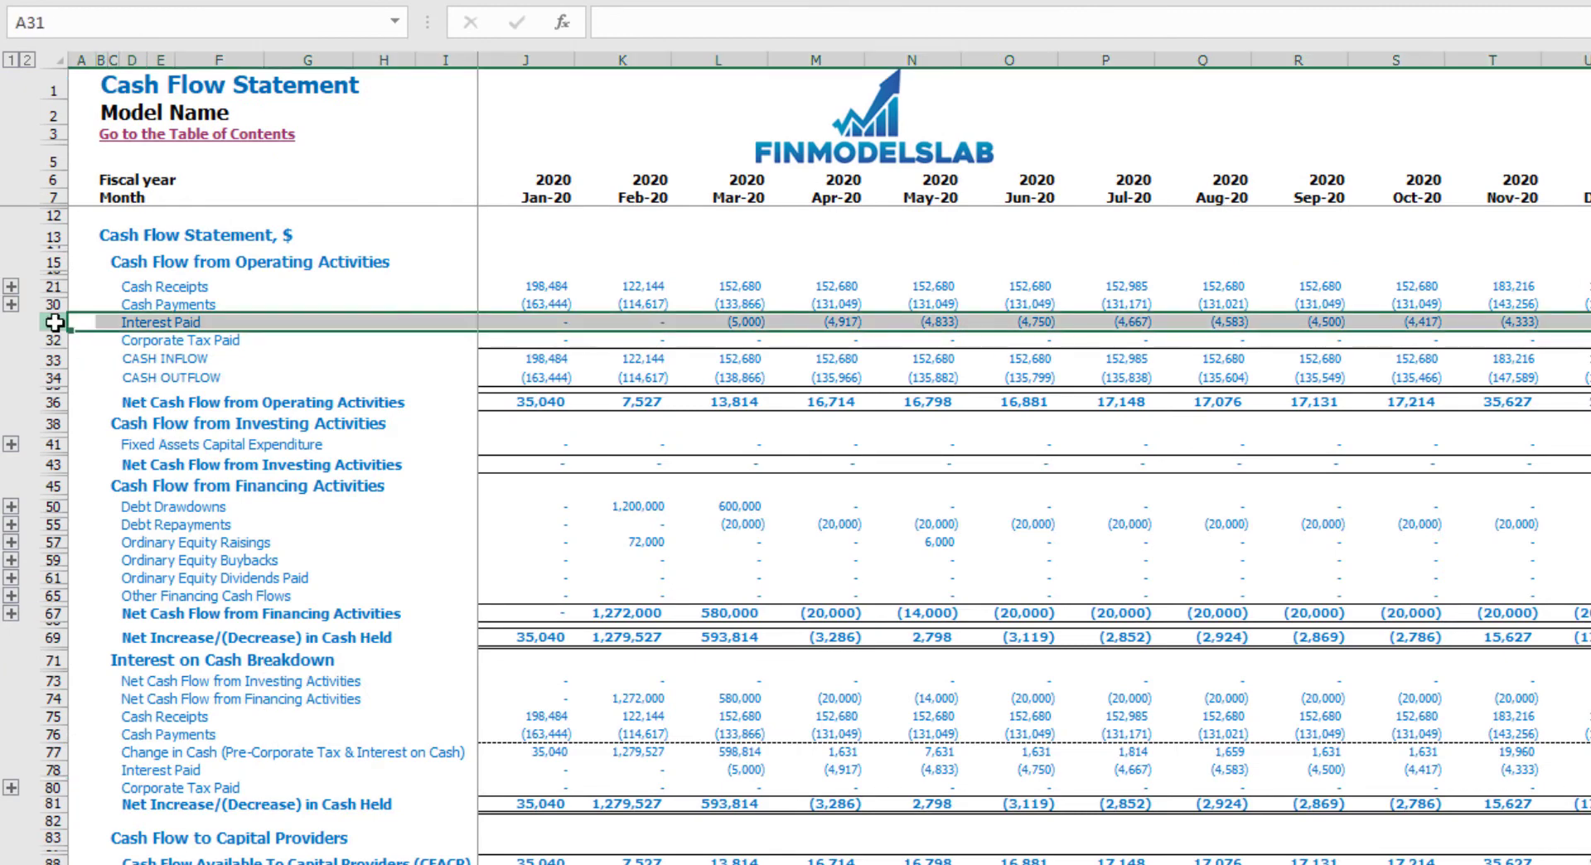
click(55, 508)
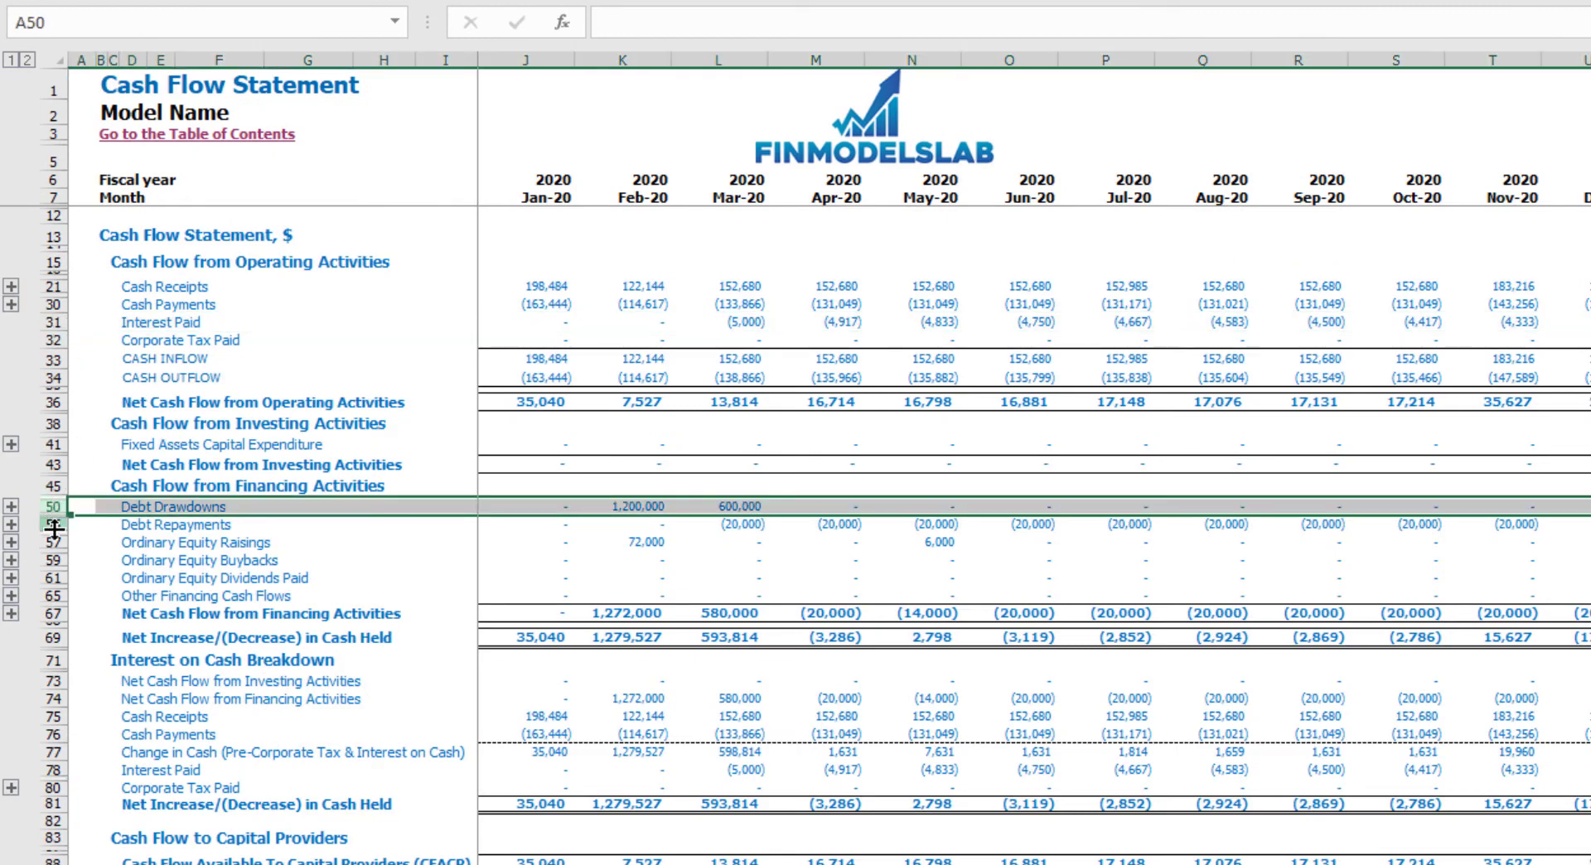
click(55, 524)
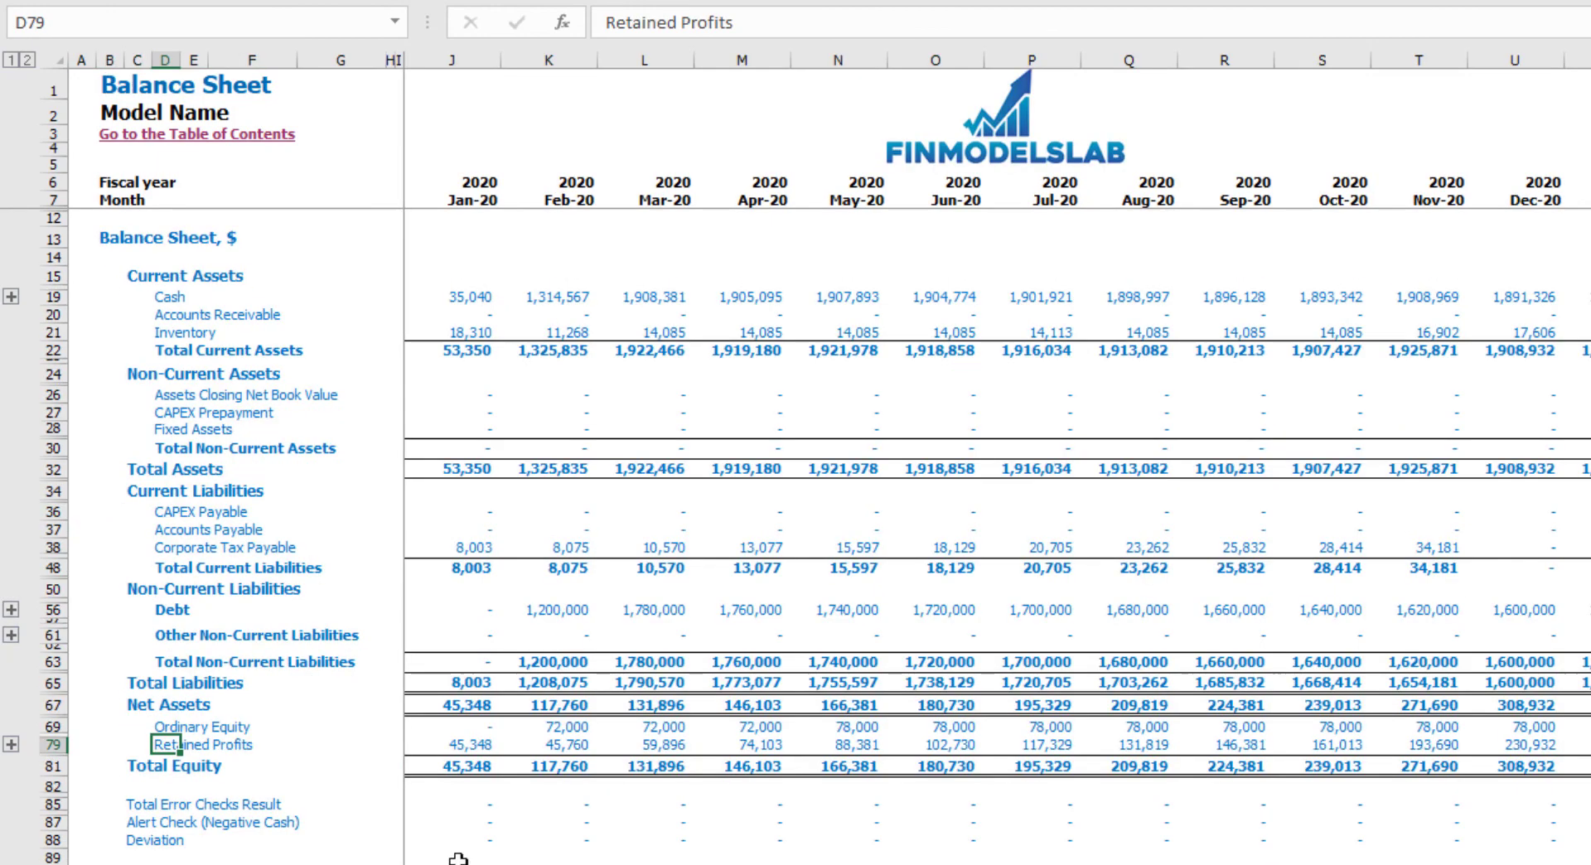
Examine the Debt line on the Balance Sheet
click(51, 610)
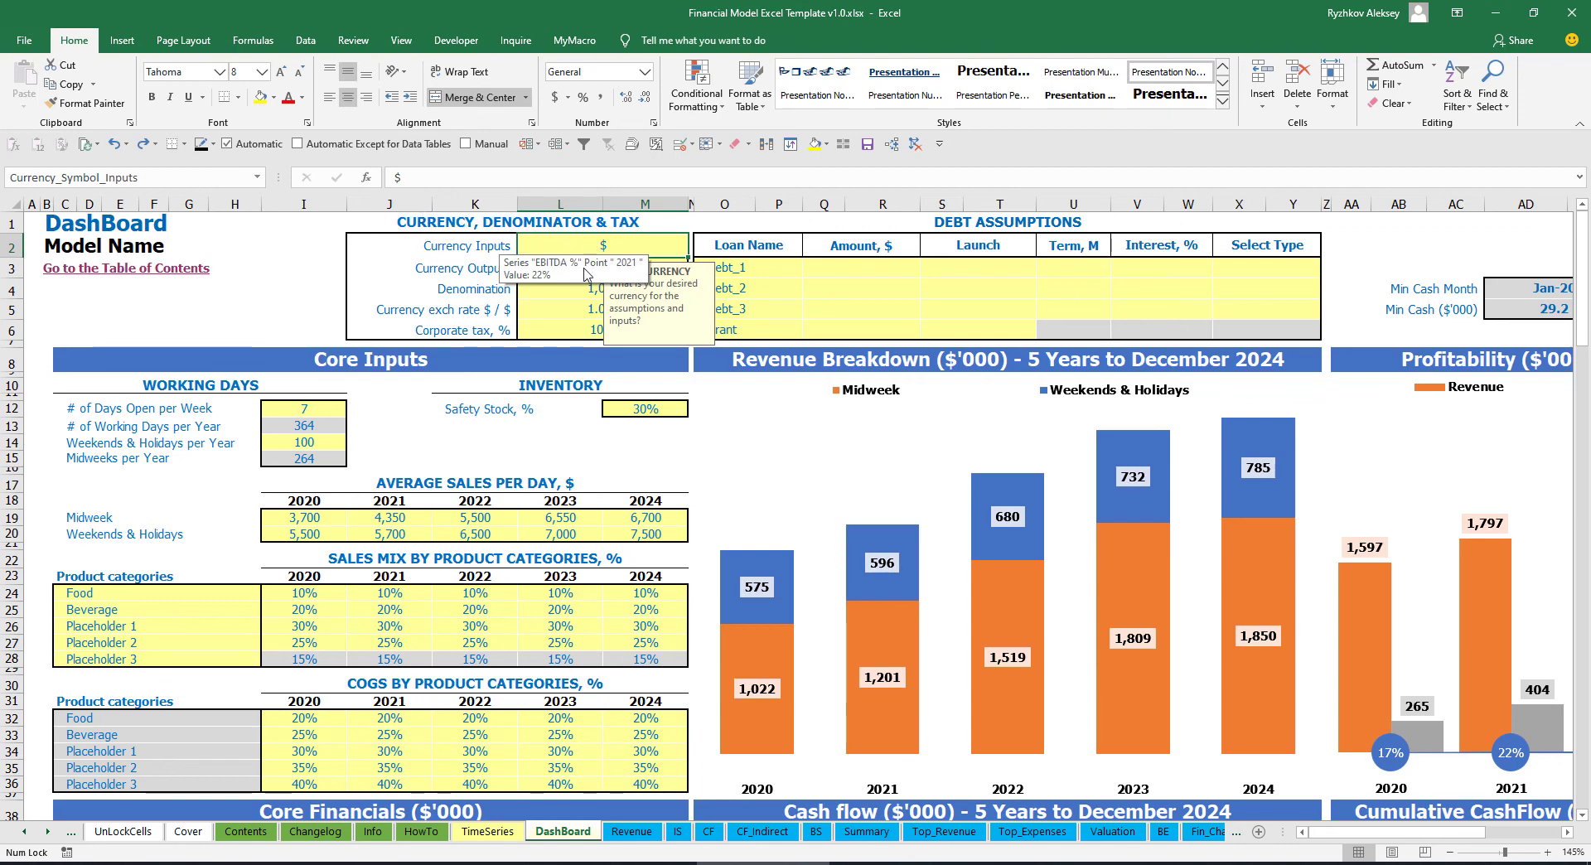
Set the input currency to USD in the DashBoard's currency, denominator and tax settings
click(284, 254)
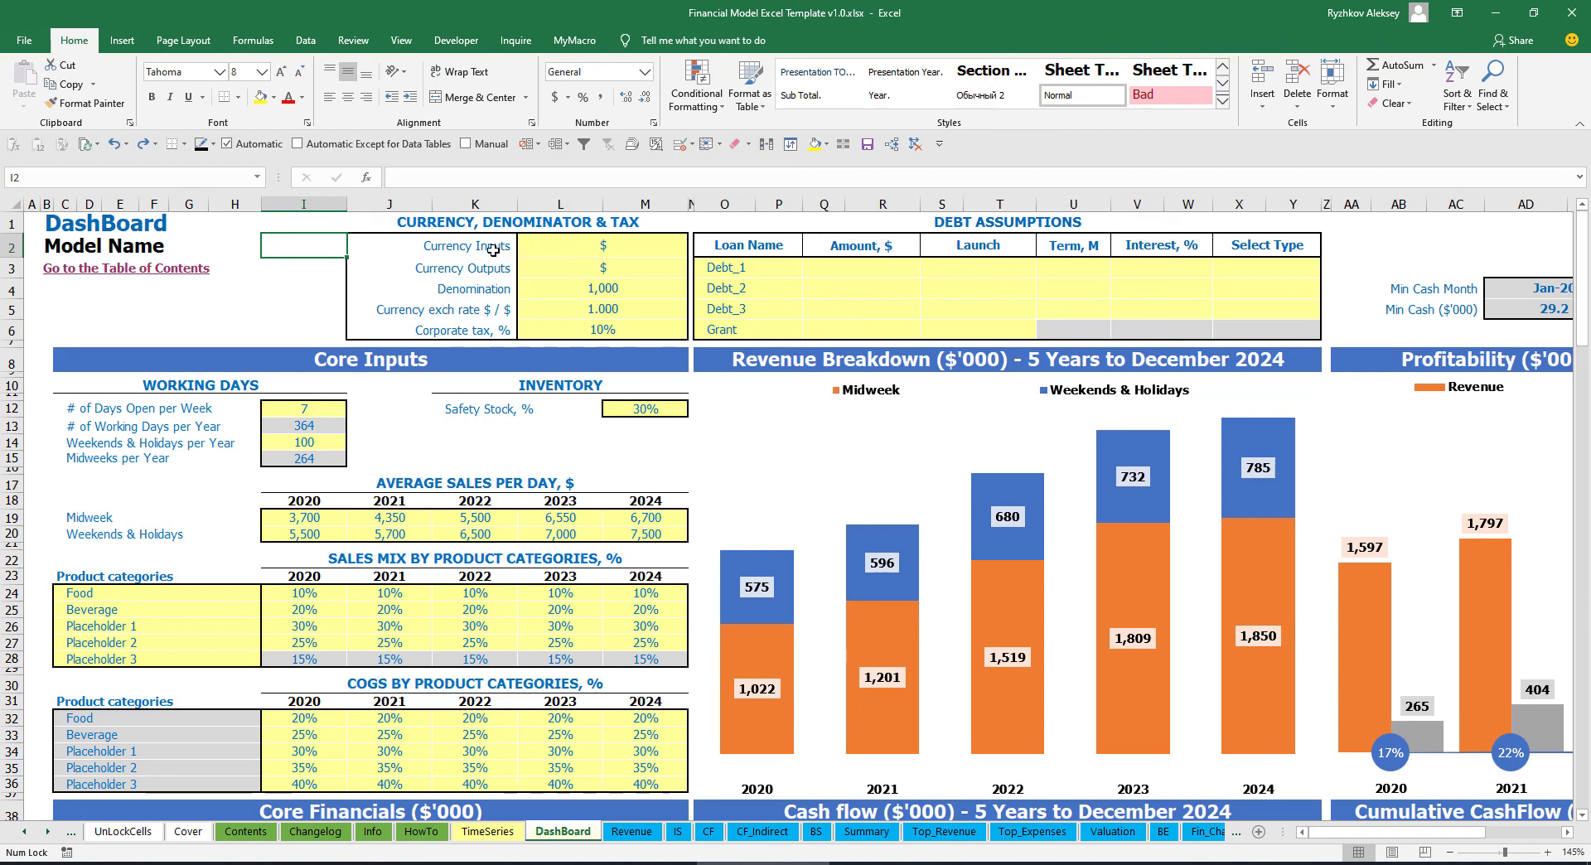
click(682, 246)
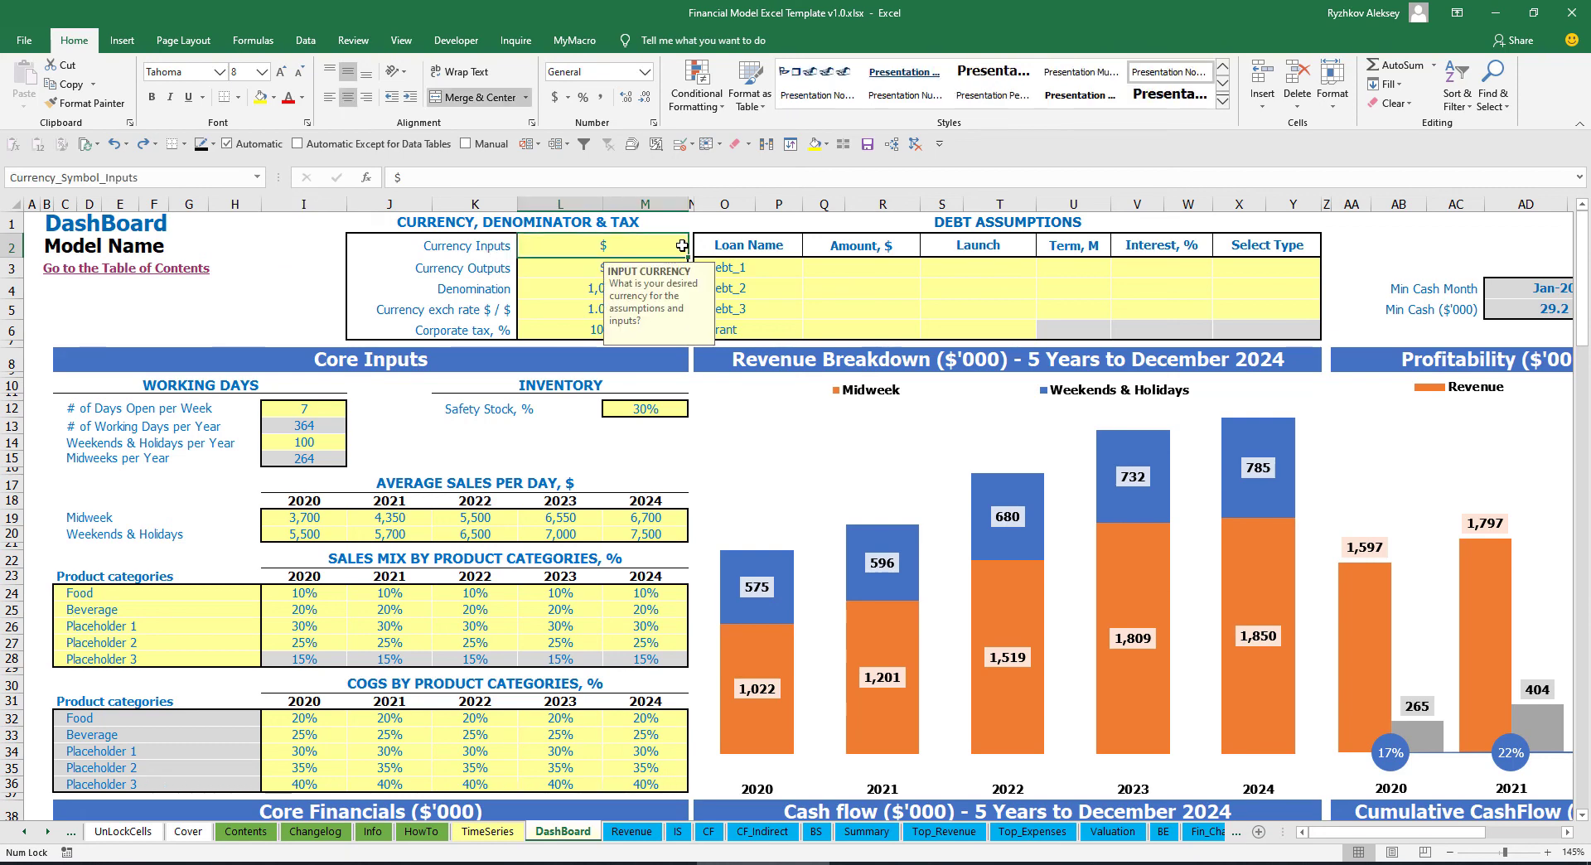
click(550, 270)
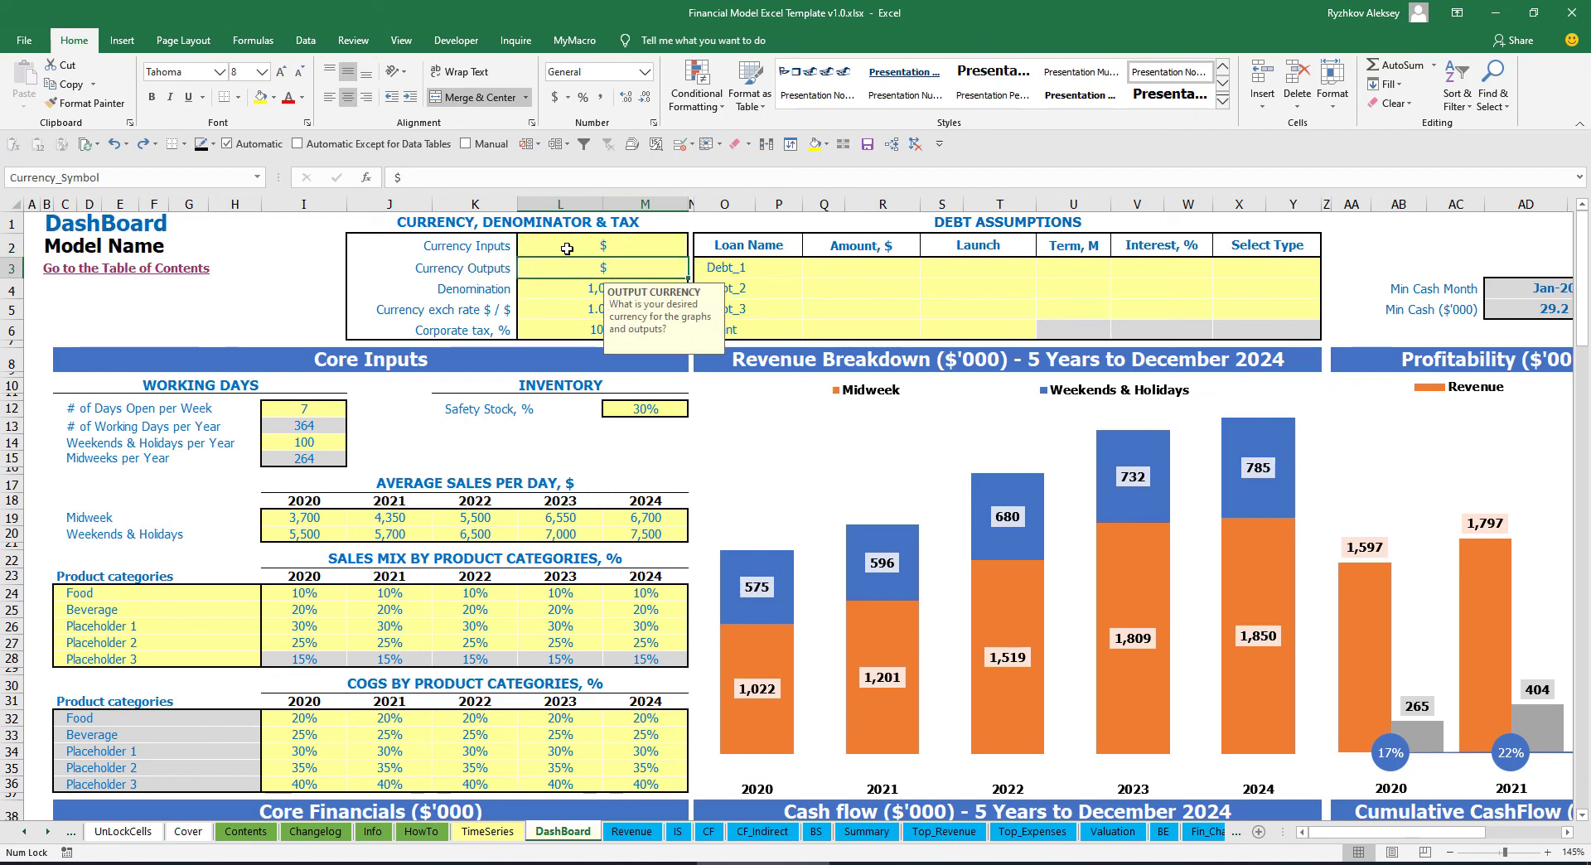
click(567, 248)
click(565, 268)
click(586, 248)
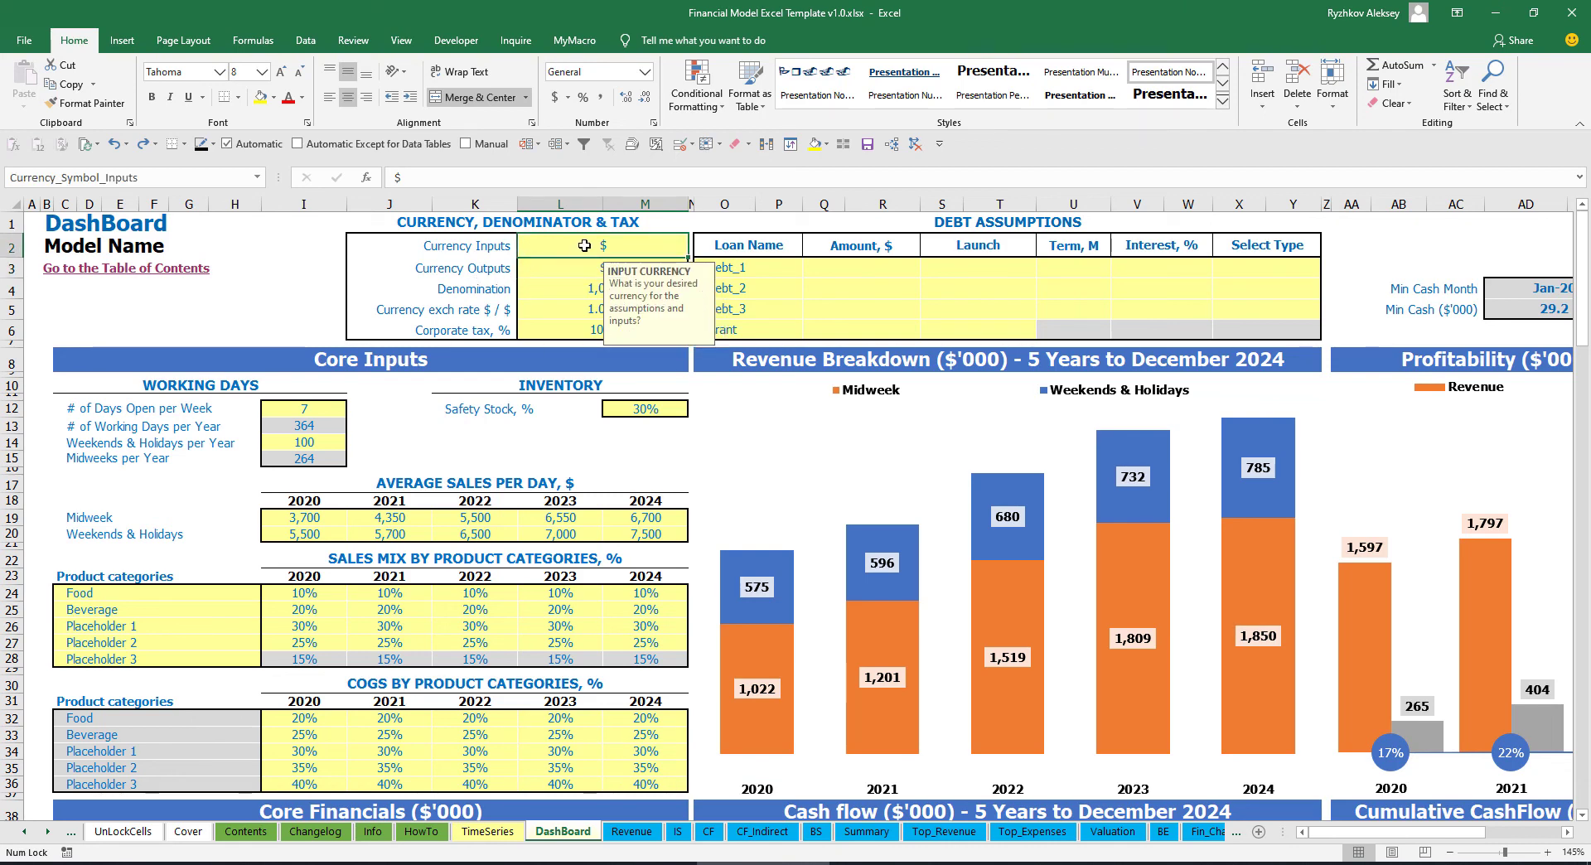
text(U)
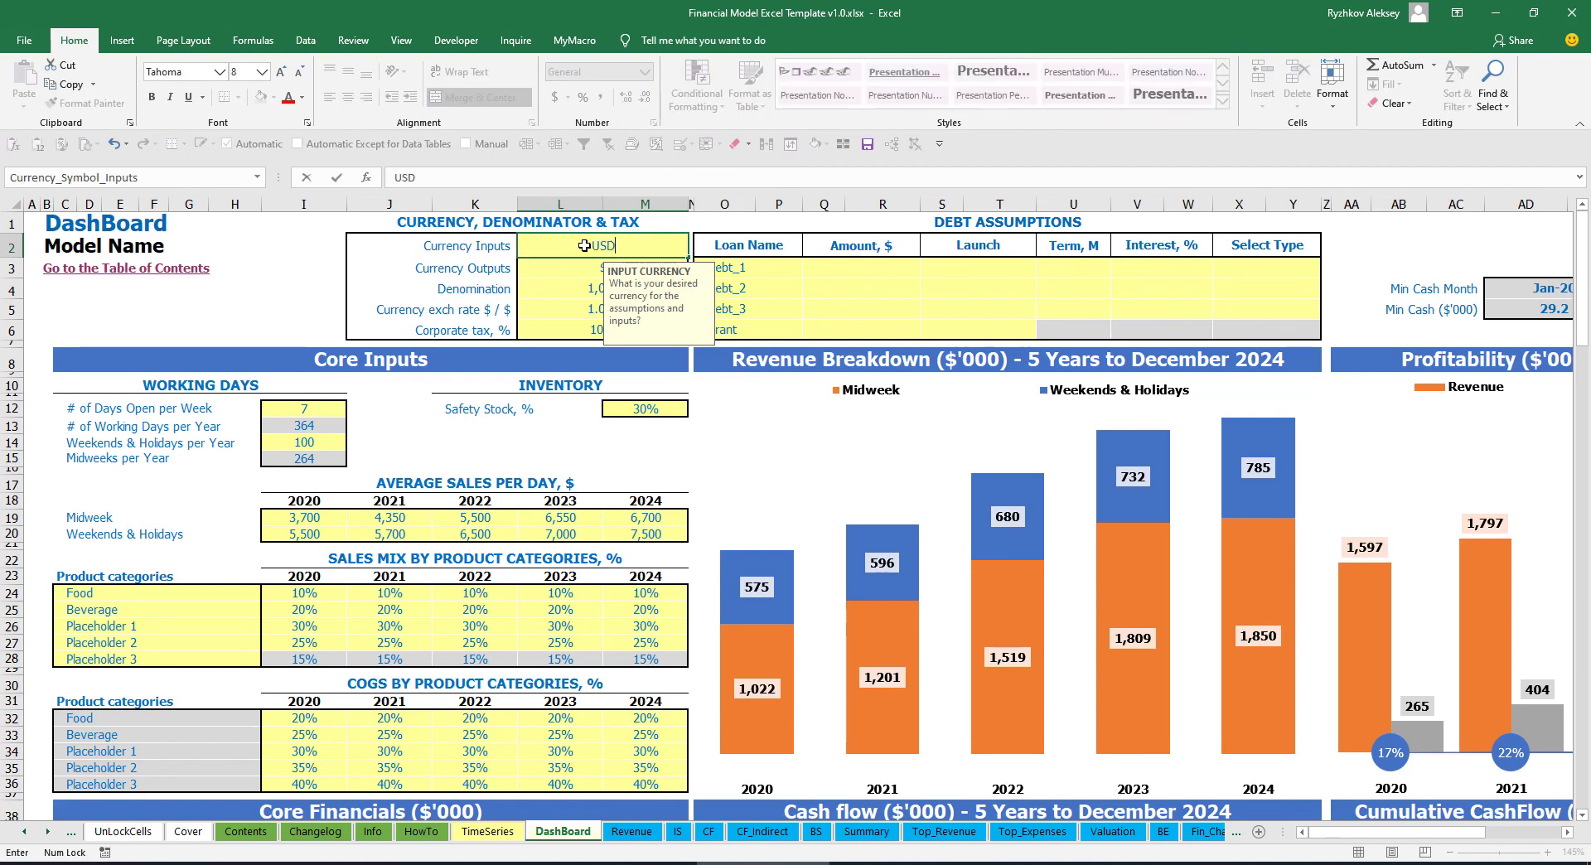
text(SD)
key(Return)
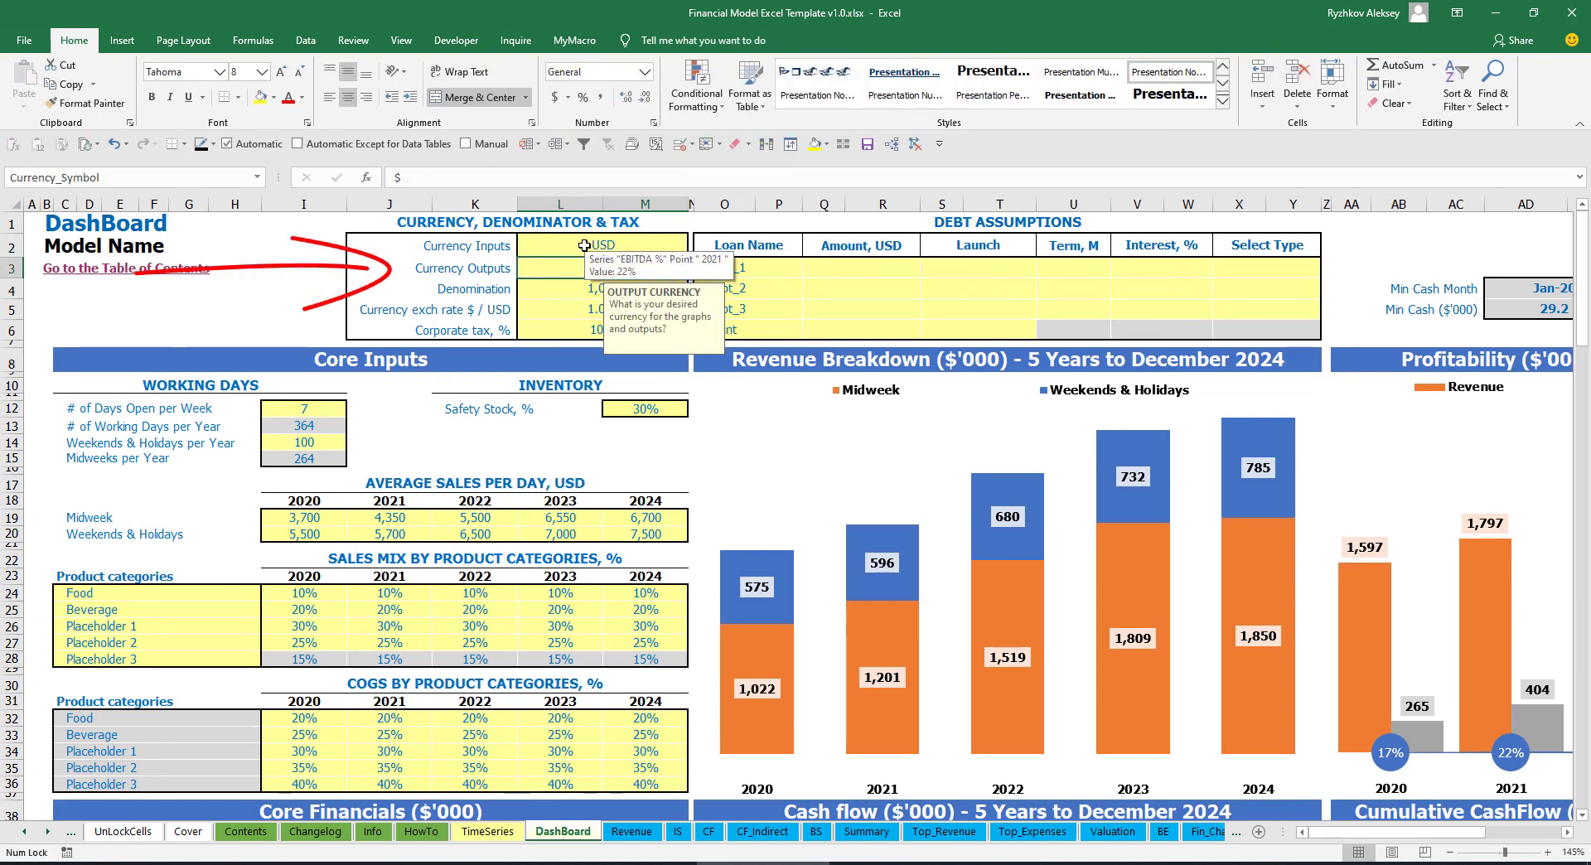
Set the output currency for the graphs and reports to EUR
text(EUR)
key(Return)
key(Return)
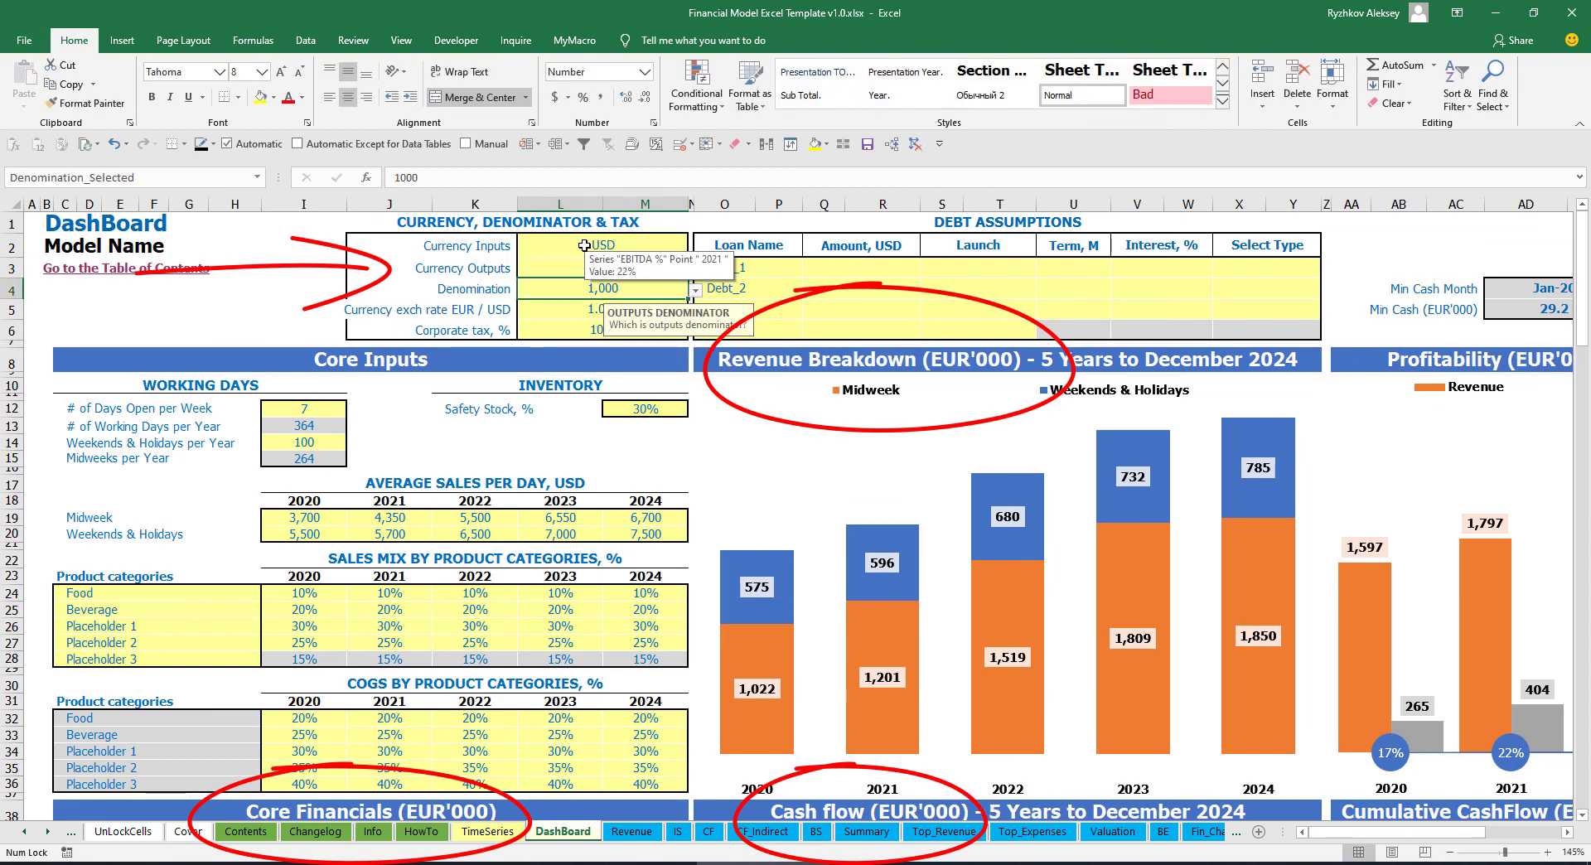
click(305, 268)
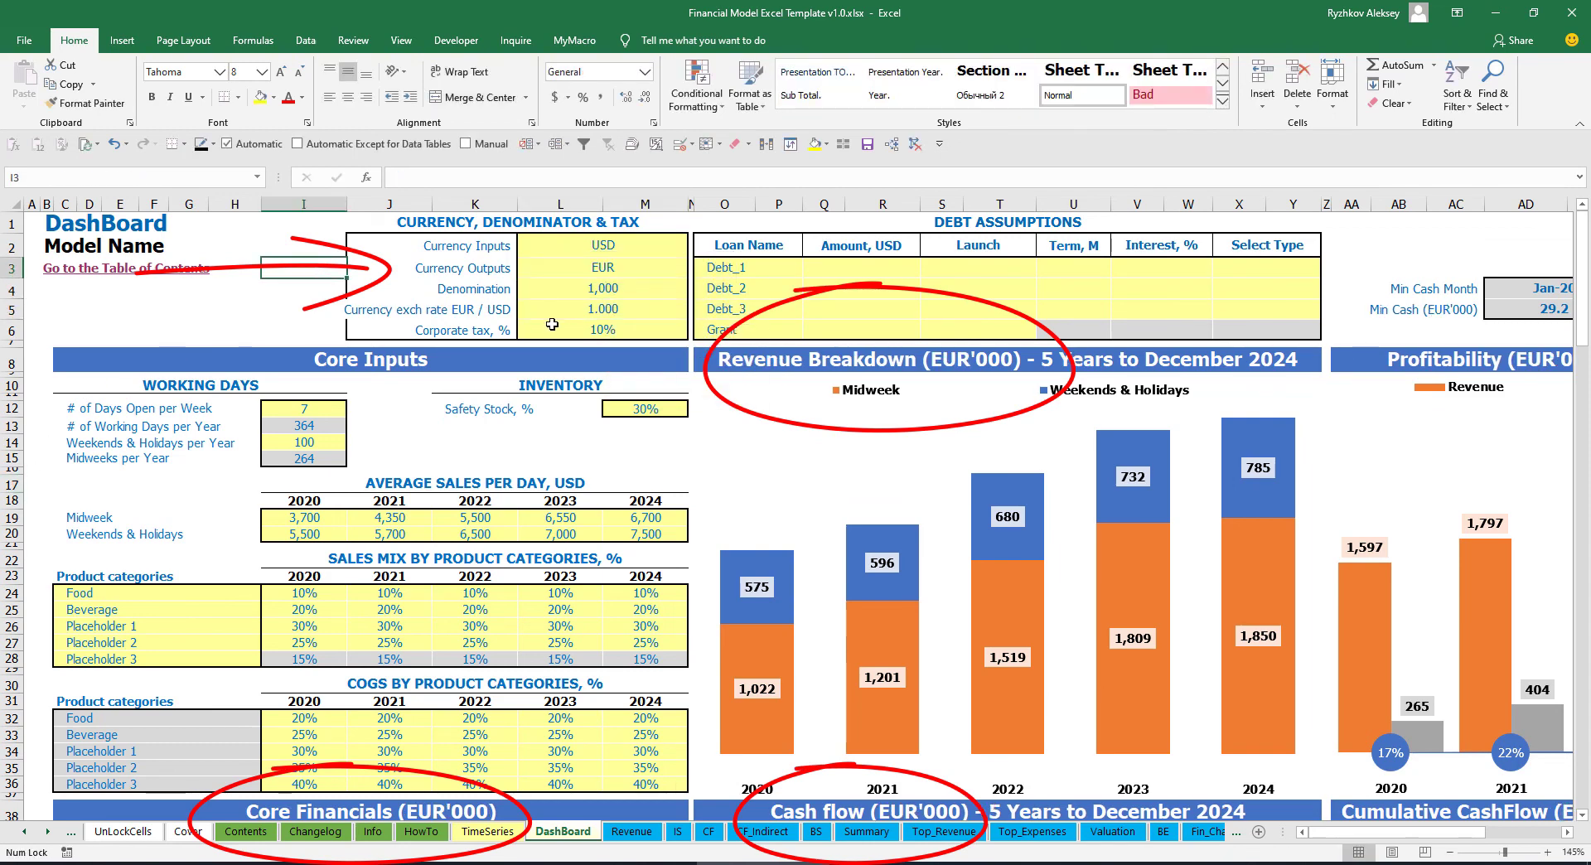
Set the EUR / USD currency exchange rate to 1.2 and review it against the input and output currency settings
click(584, 307)
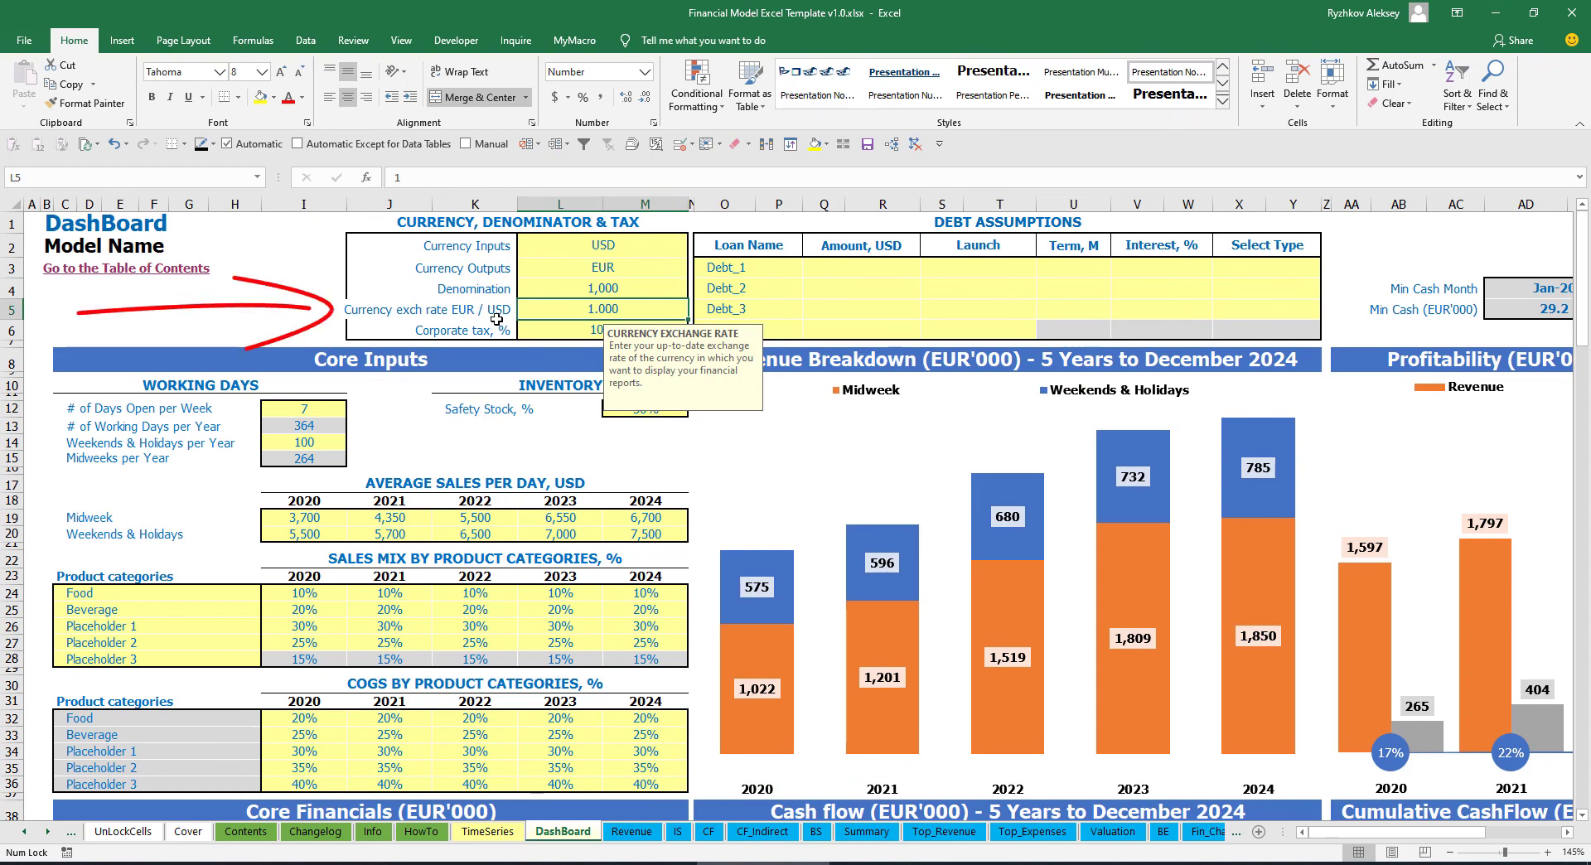
text(1.2)
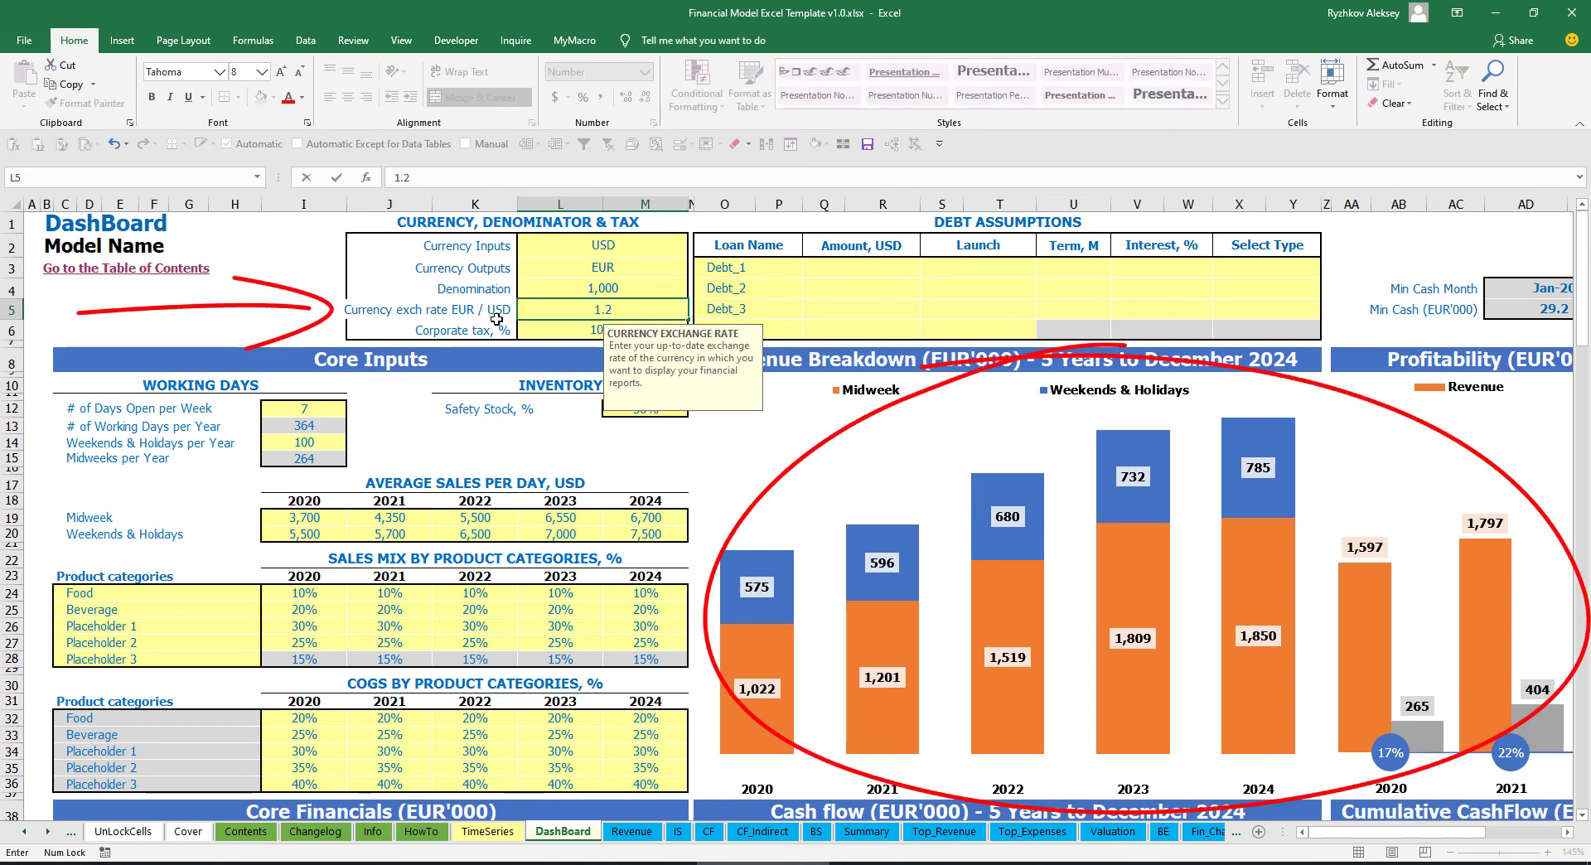
key(Return)
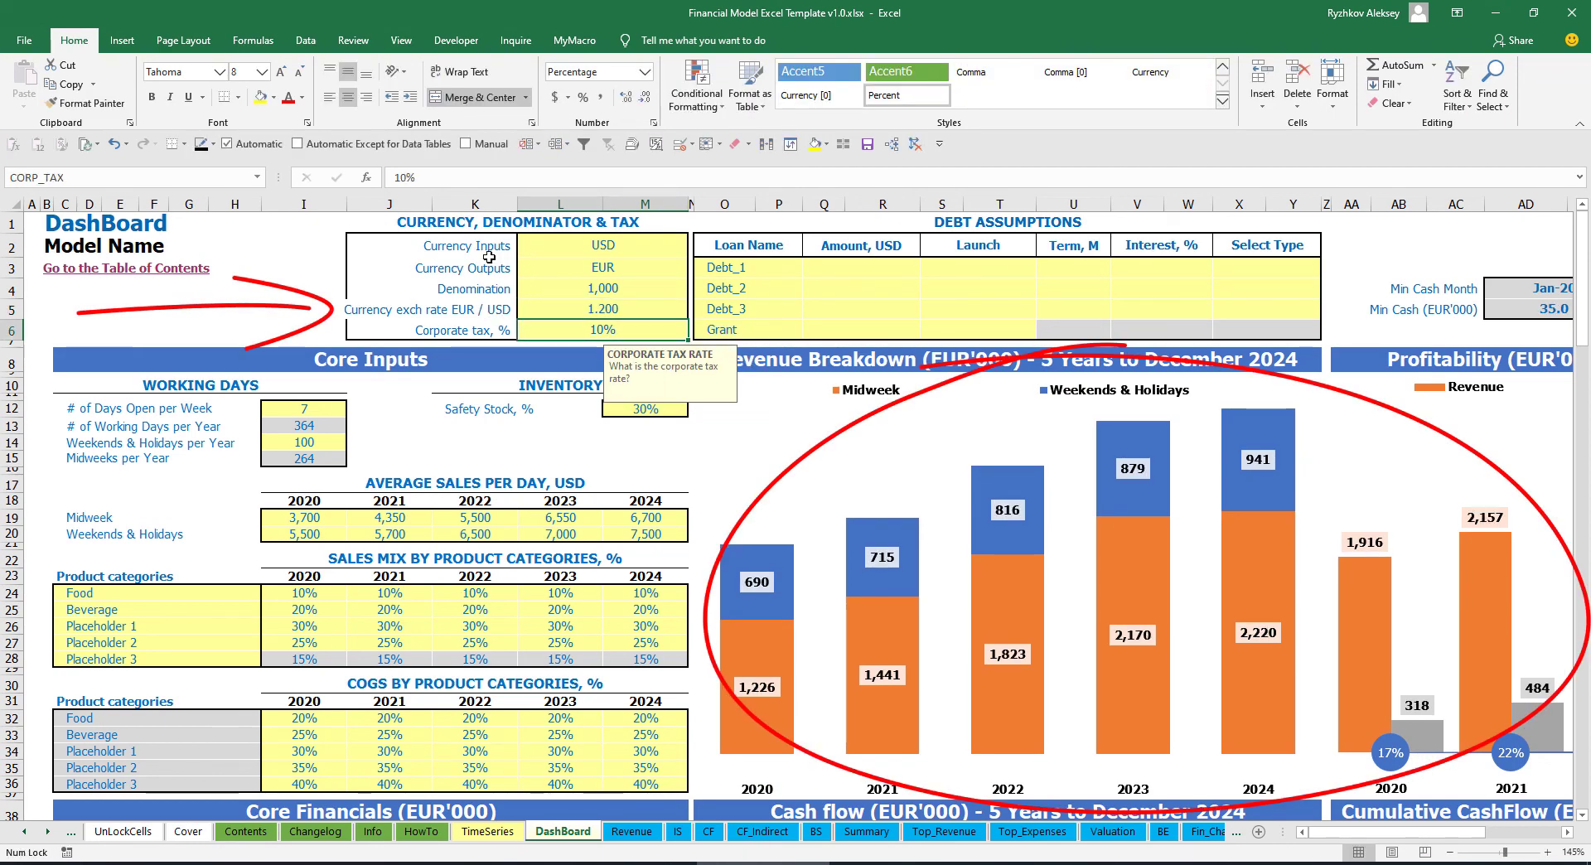
click(572, 242)
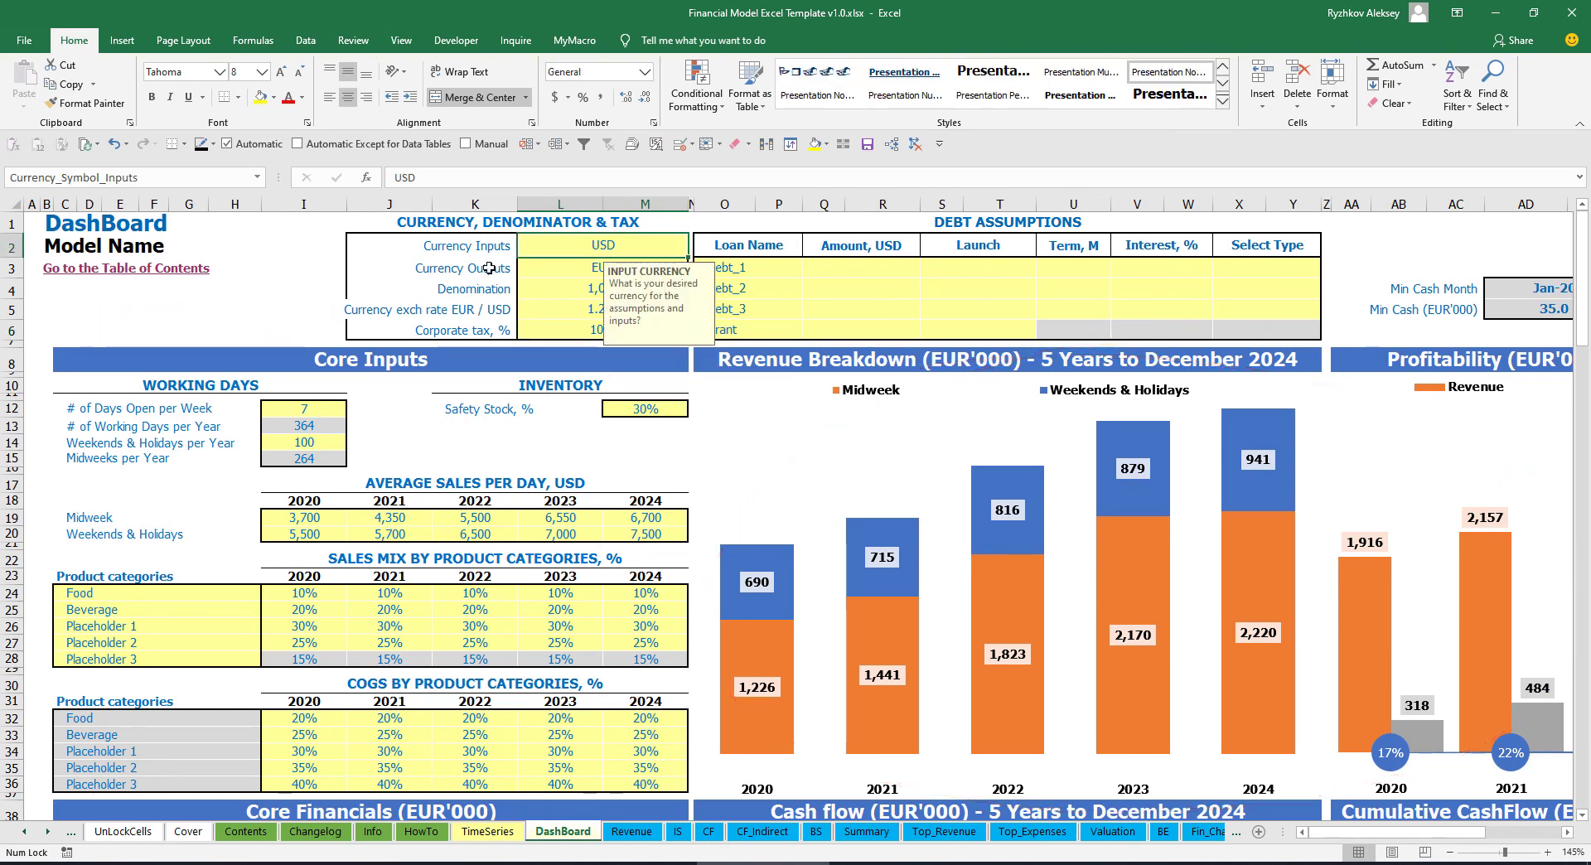
click(560, 268)
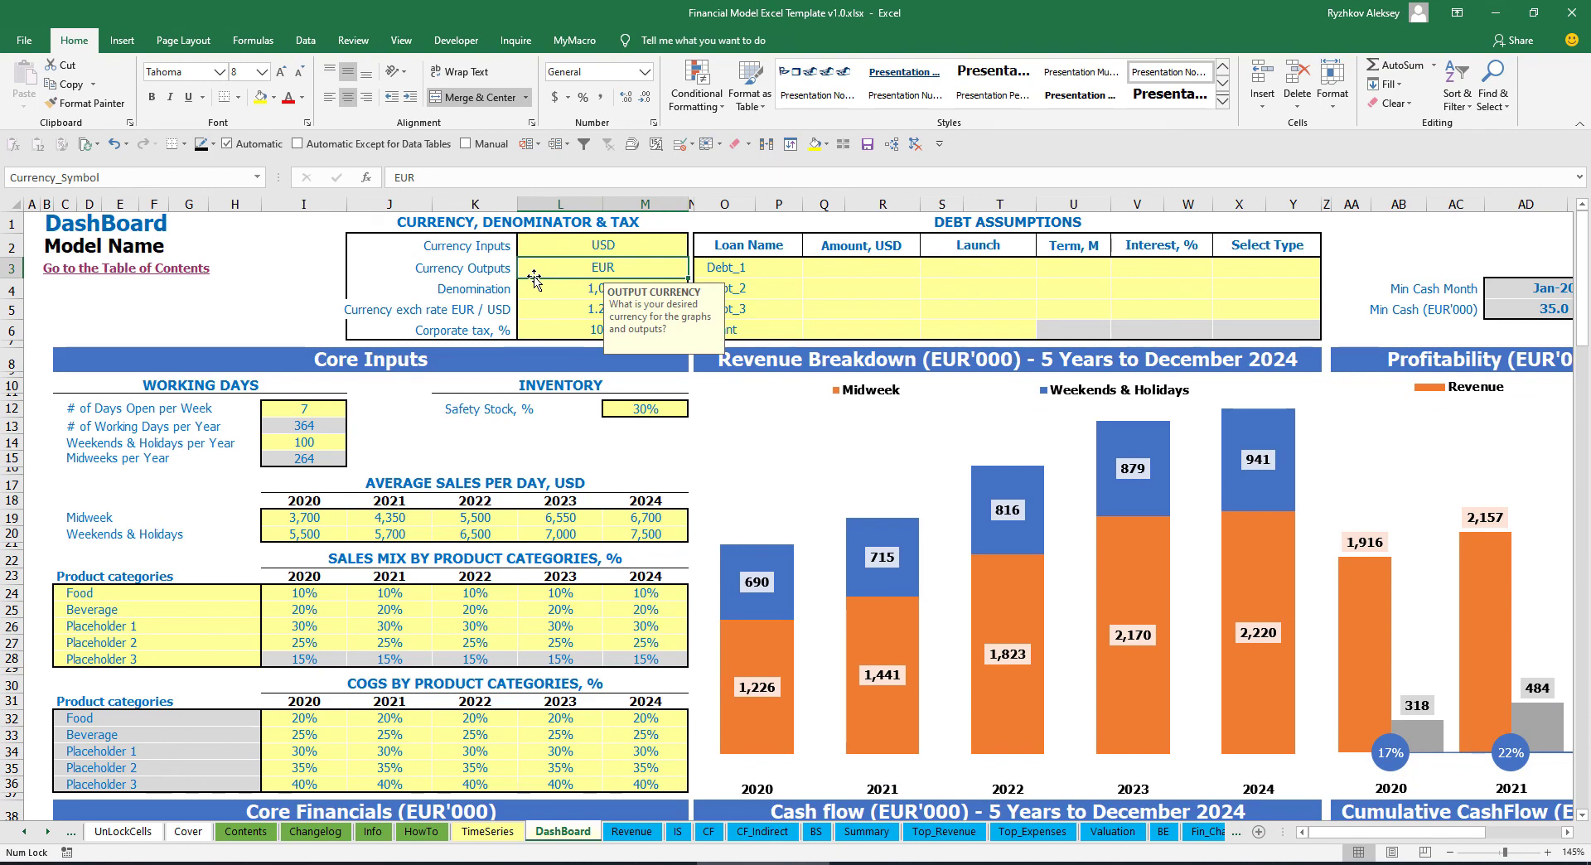
click(542, 310)
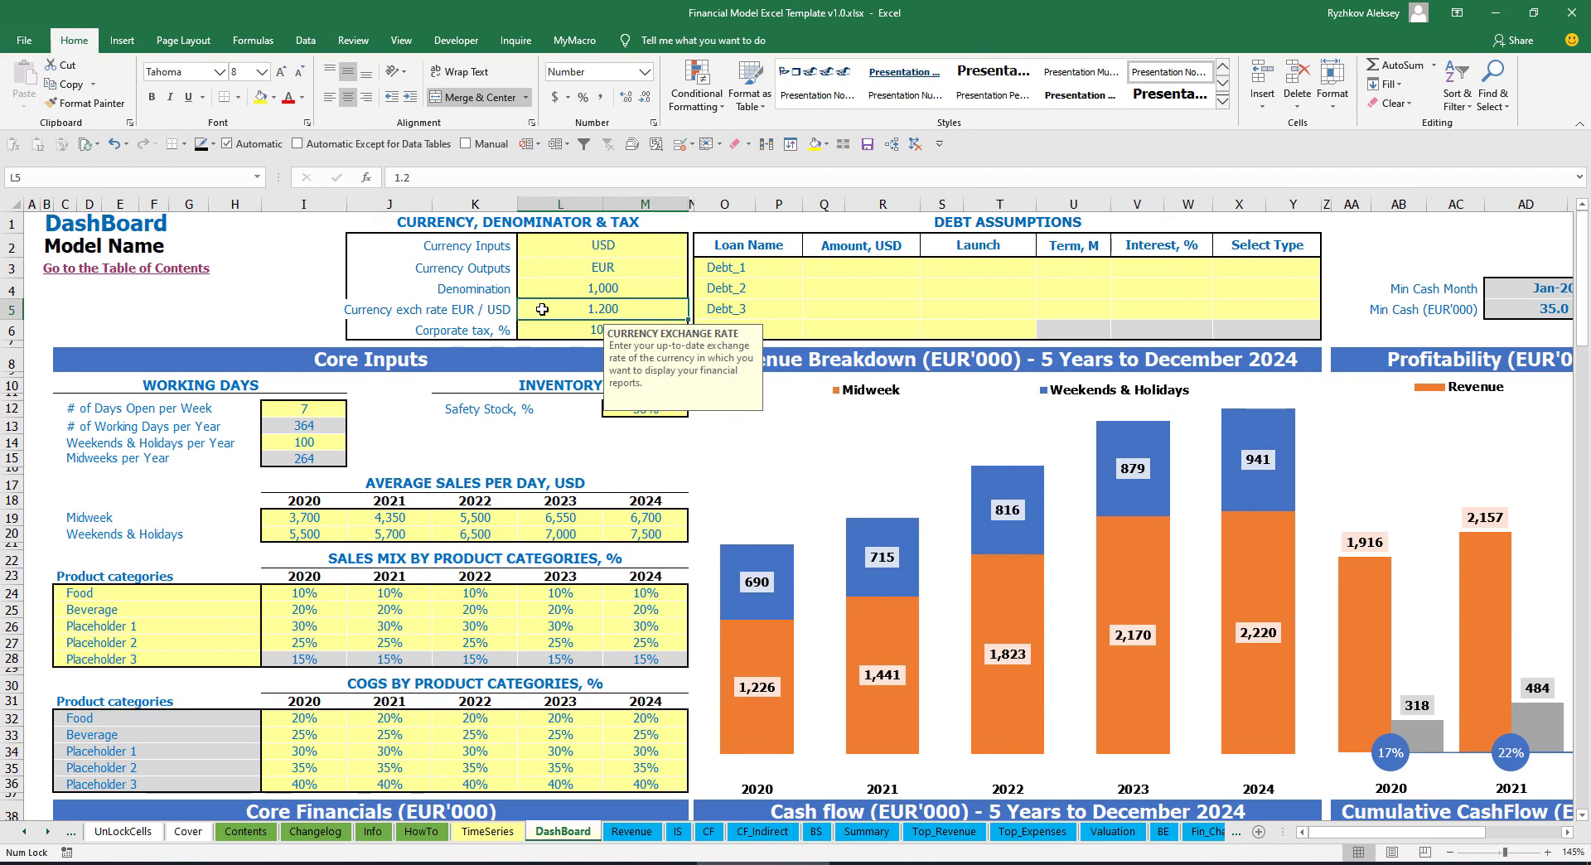
Set the outputs denomination to 1,000,000 and check how the Summary sheet presents the financial statements
click(566, 281)
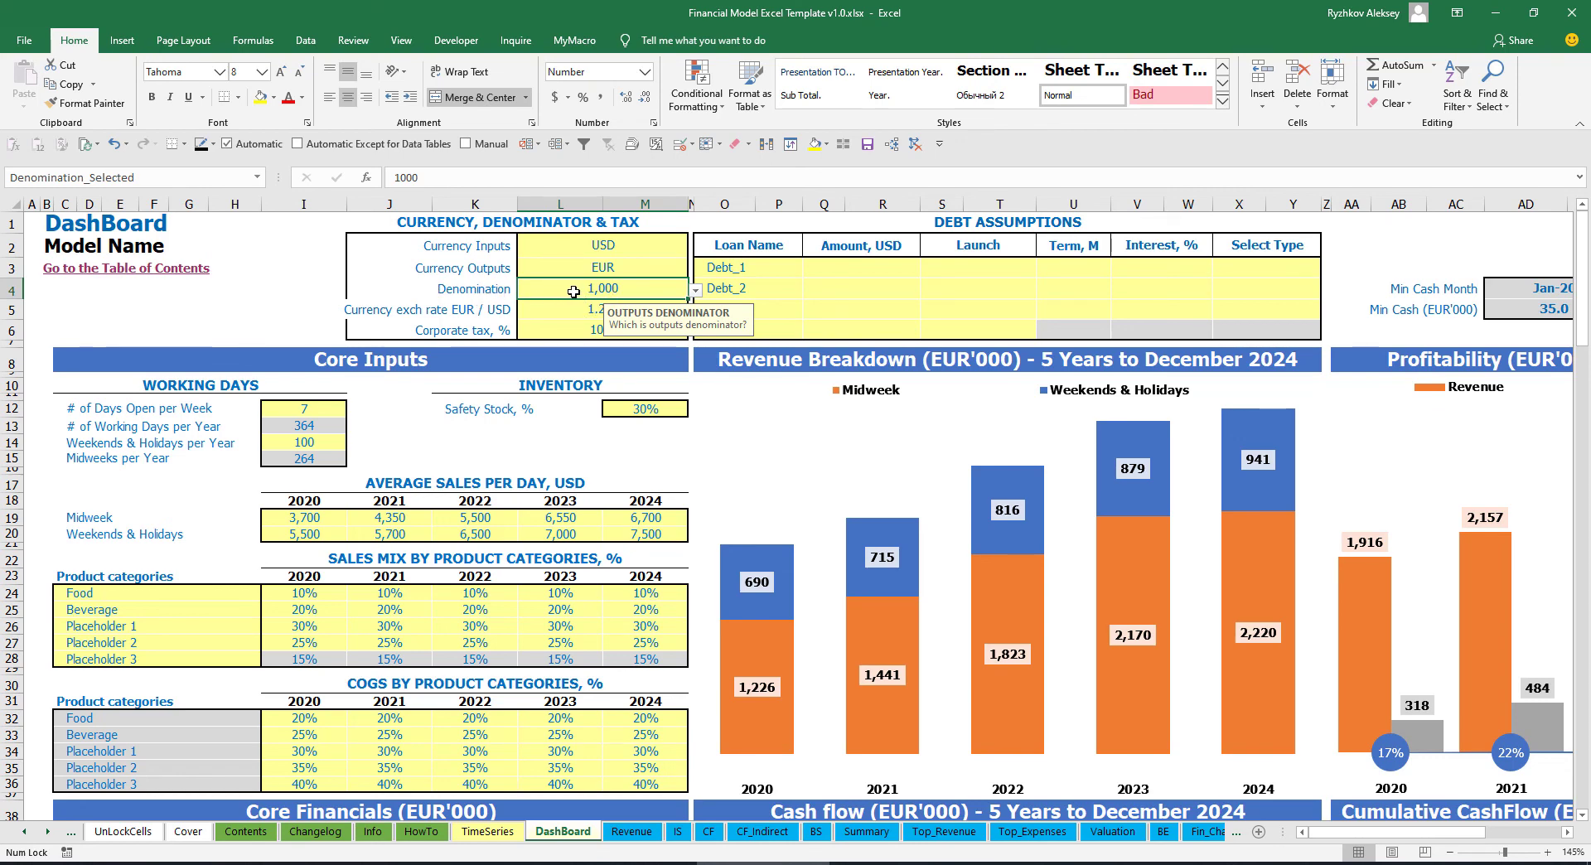
click(866, 832)
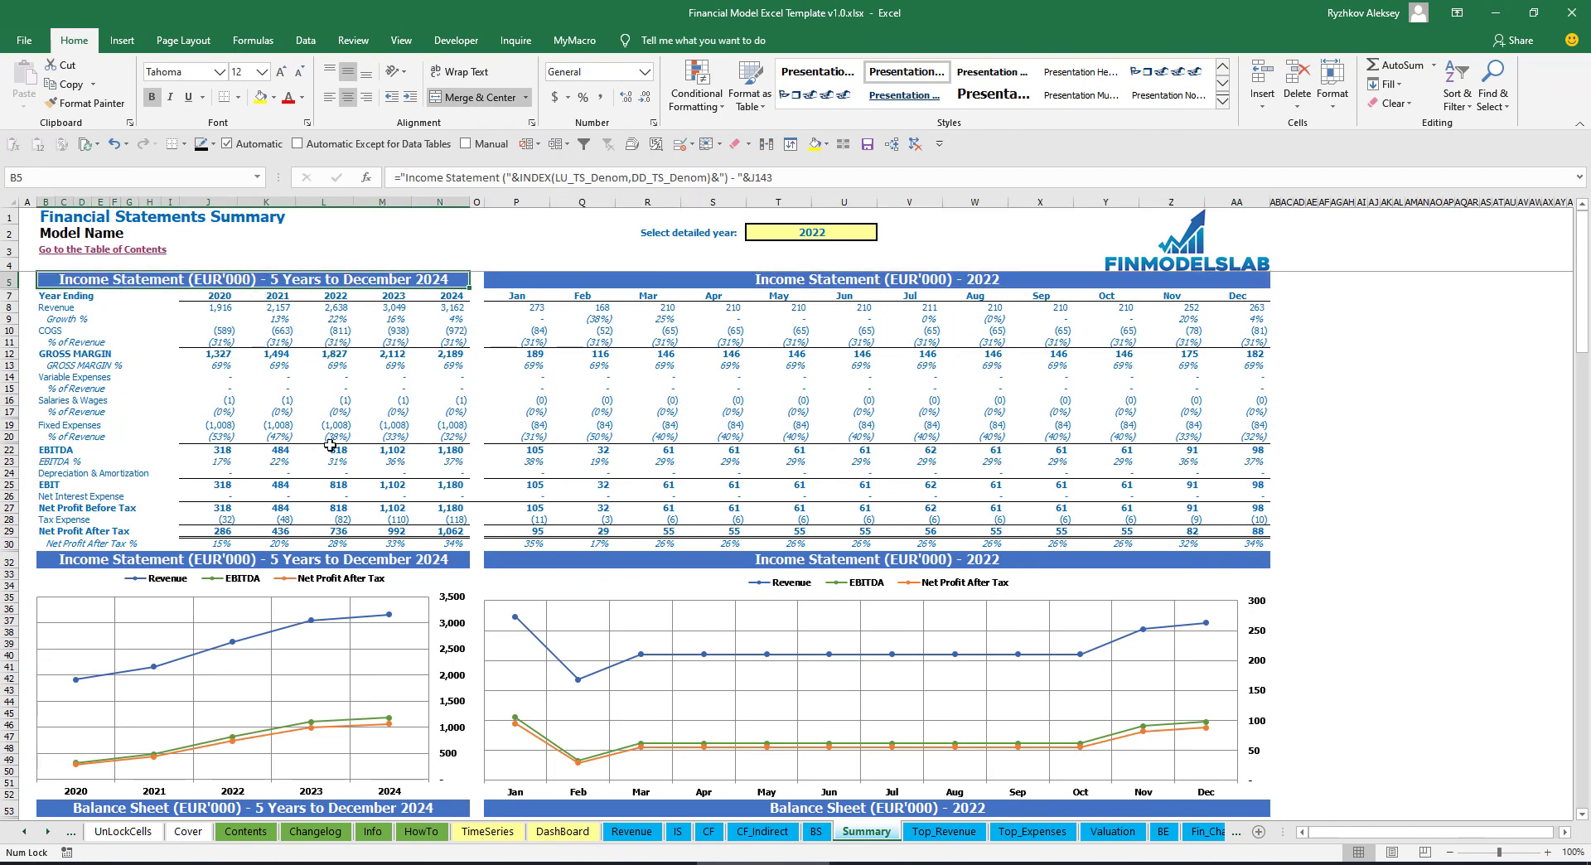
click(563, 831)
click(694, 290)
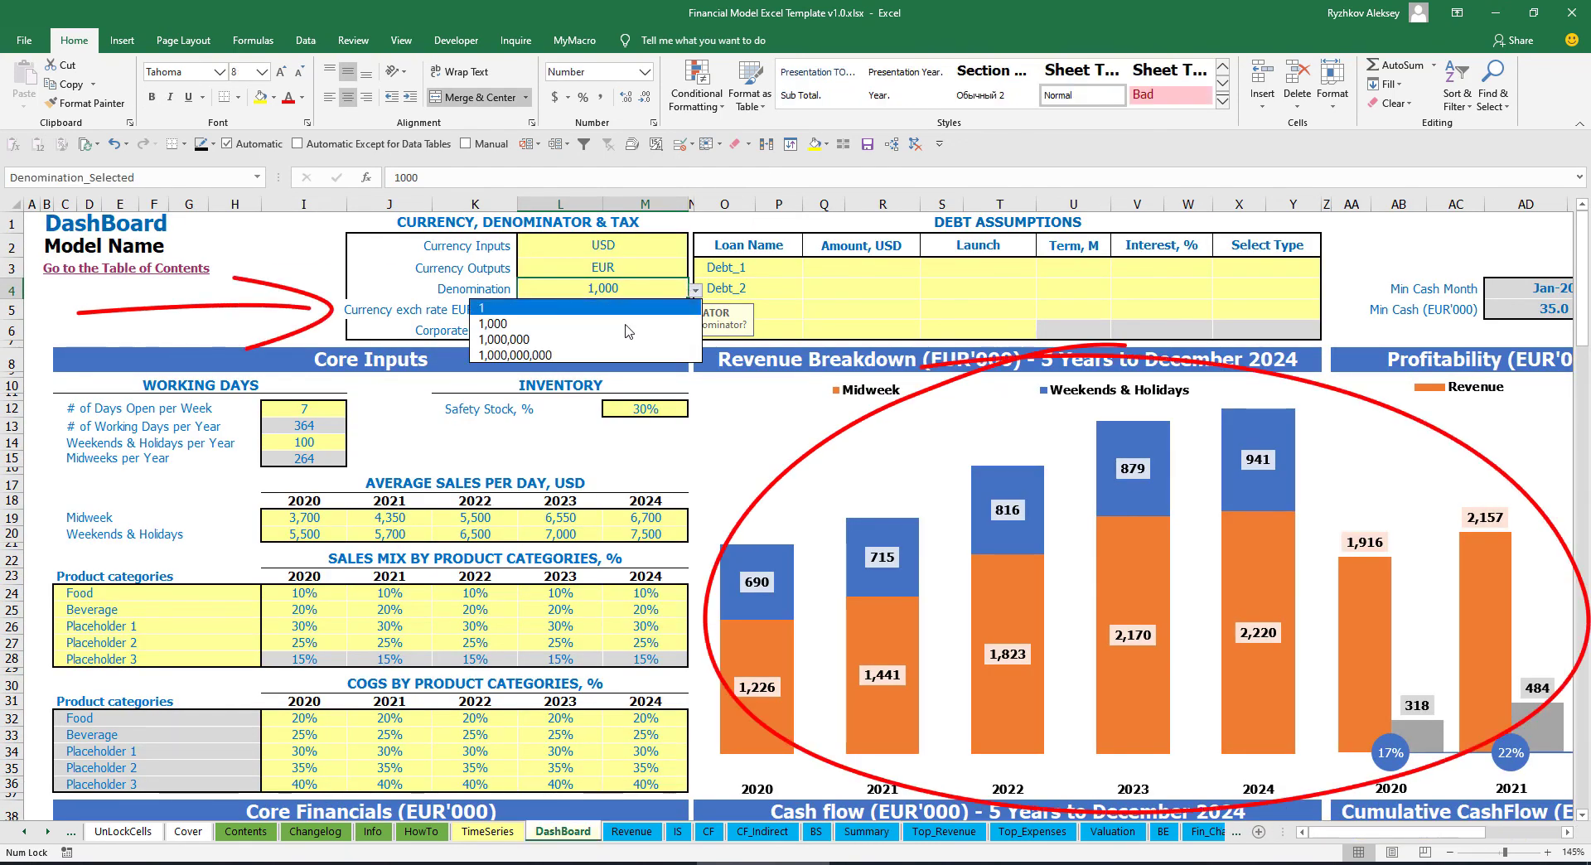
click(611, 339)
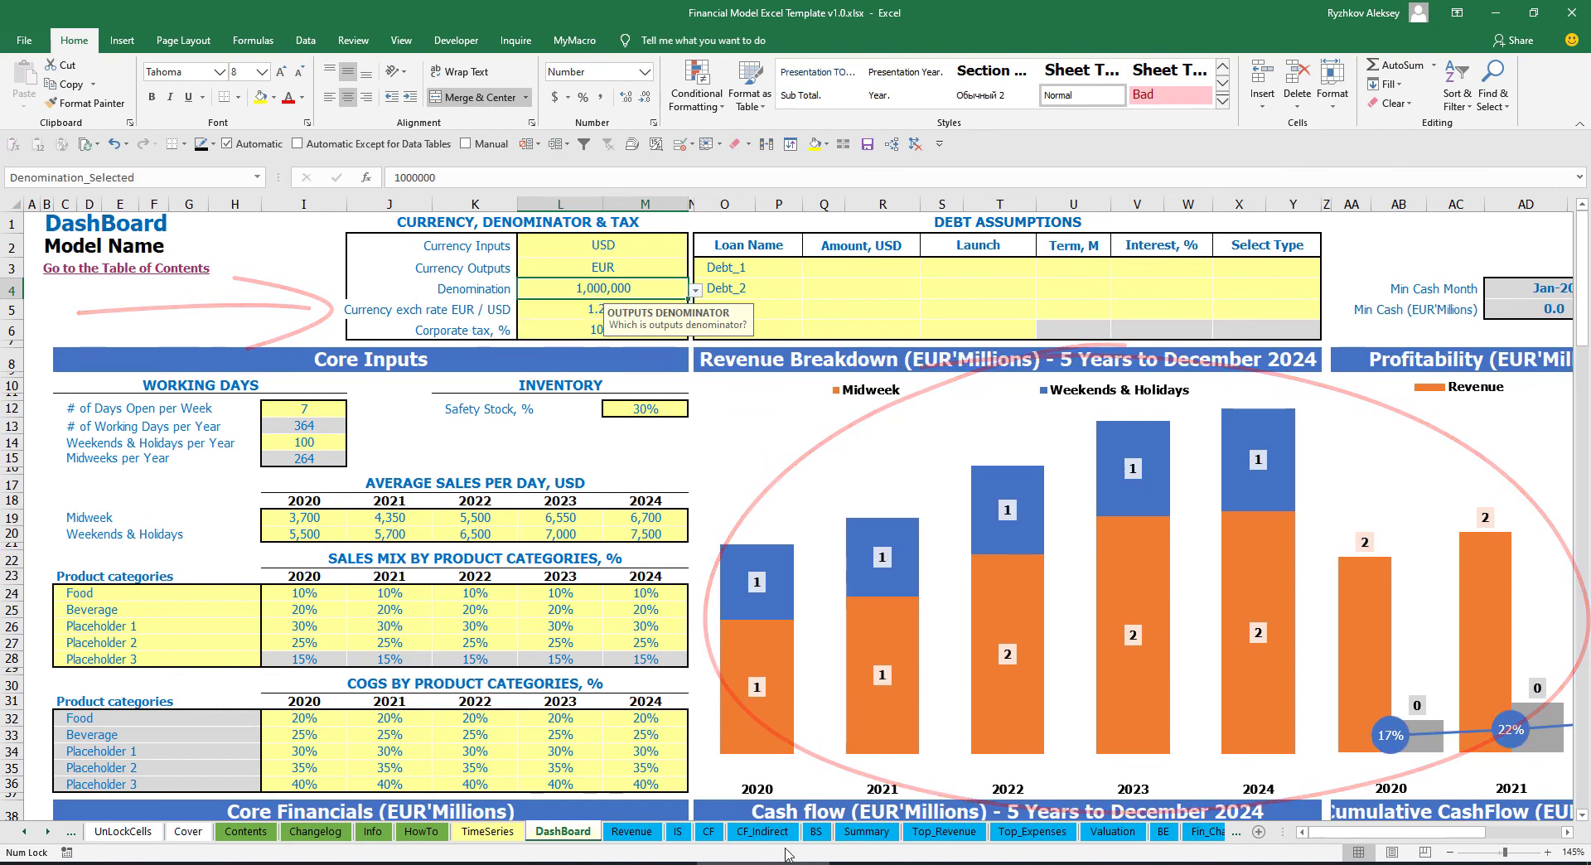
click(864, 831)
click(664, 279)
click(563, 831)
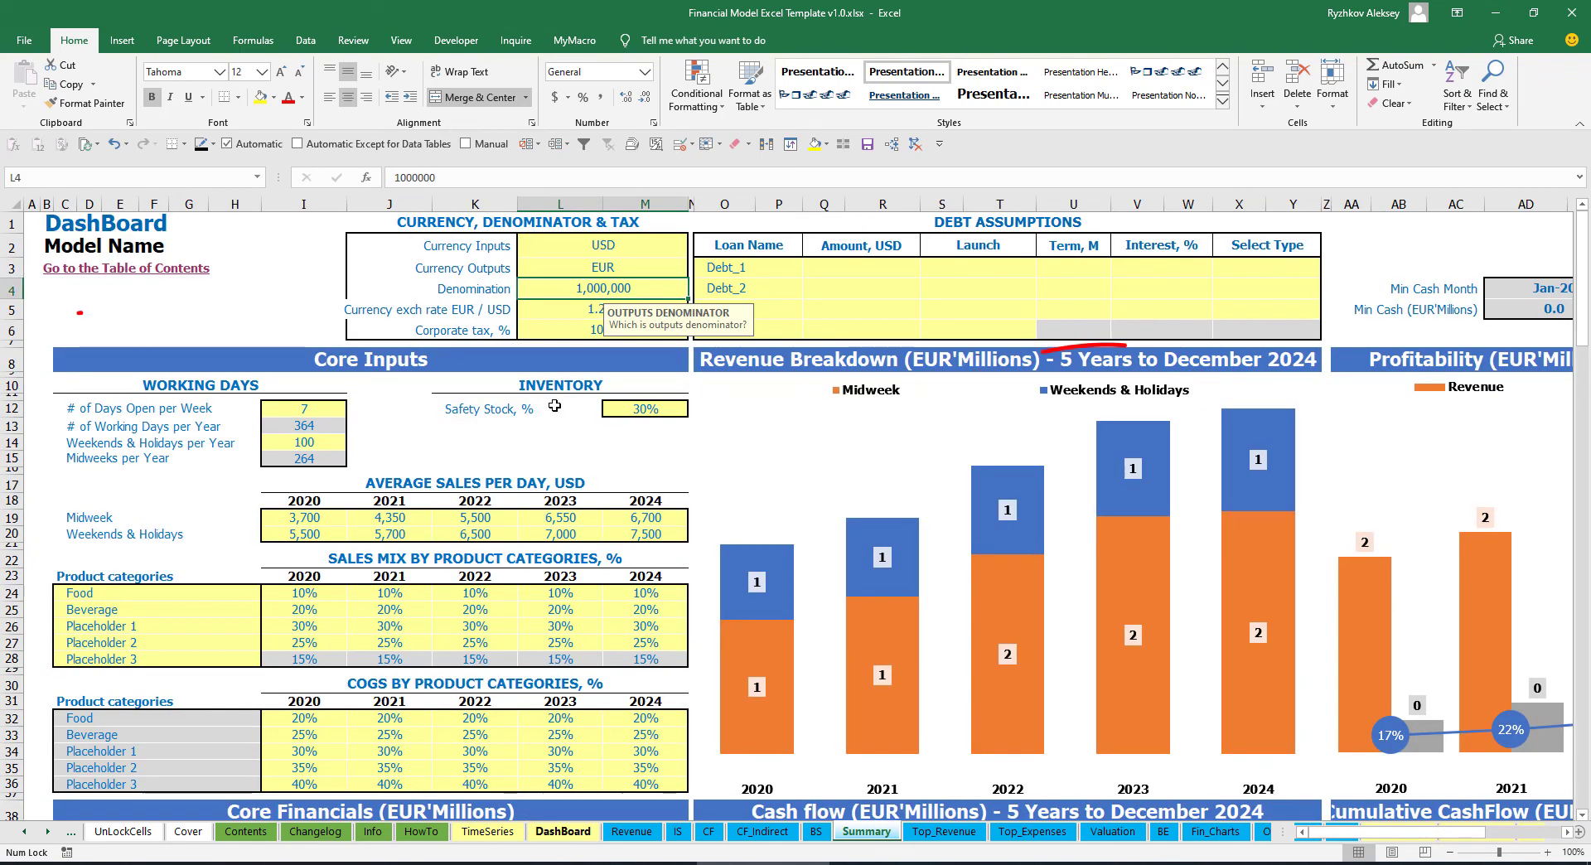
Set the outputs denomination to 1 and check the Income Statement on the Summary sheet
click(695, 289)
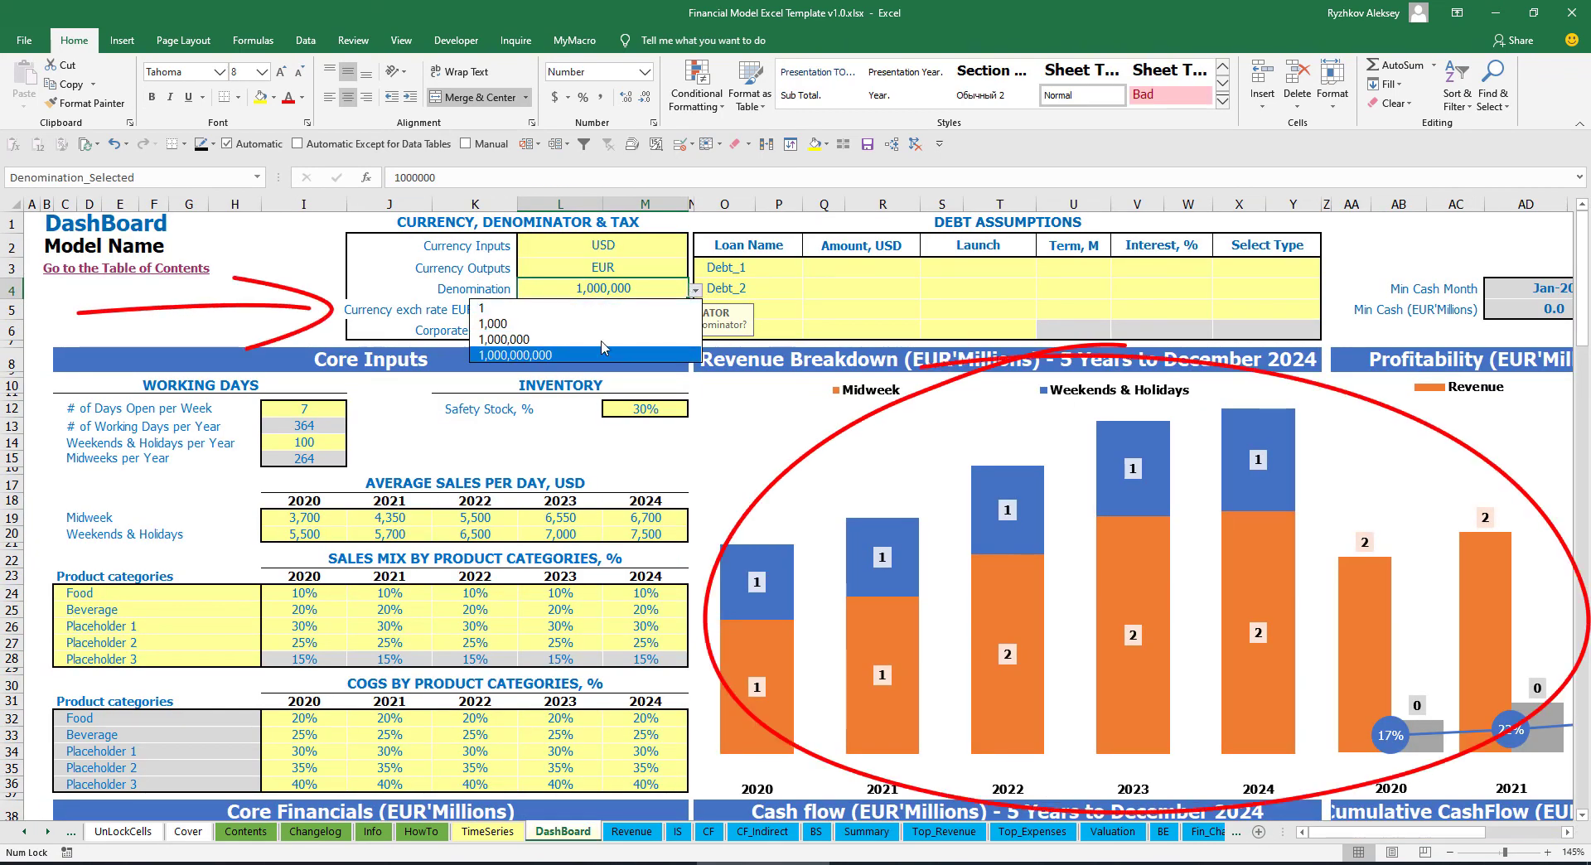
click(585, 308)
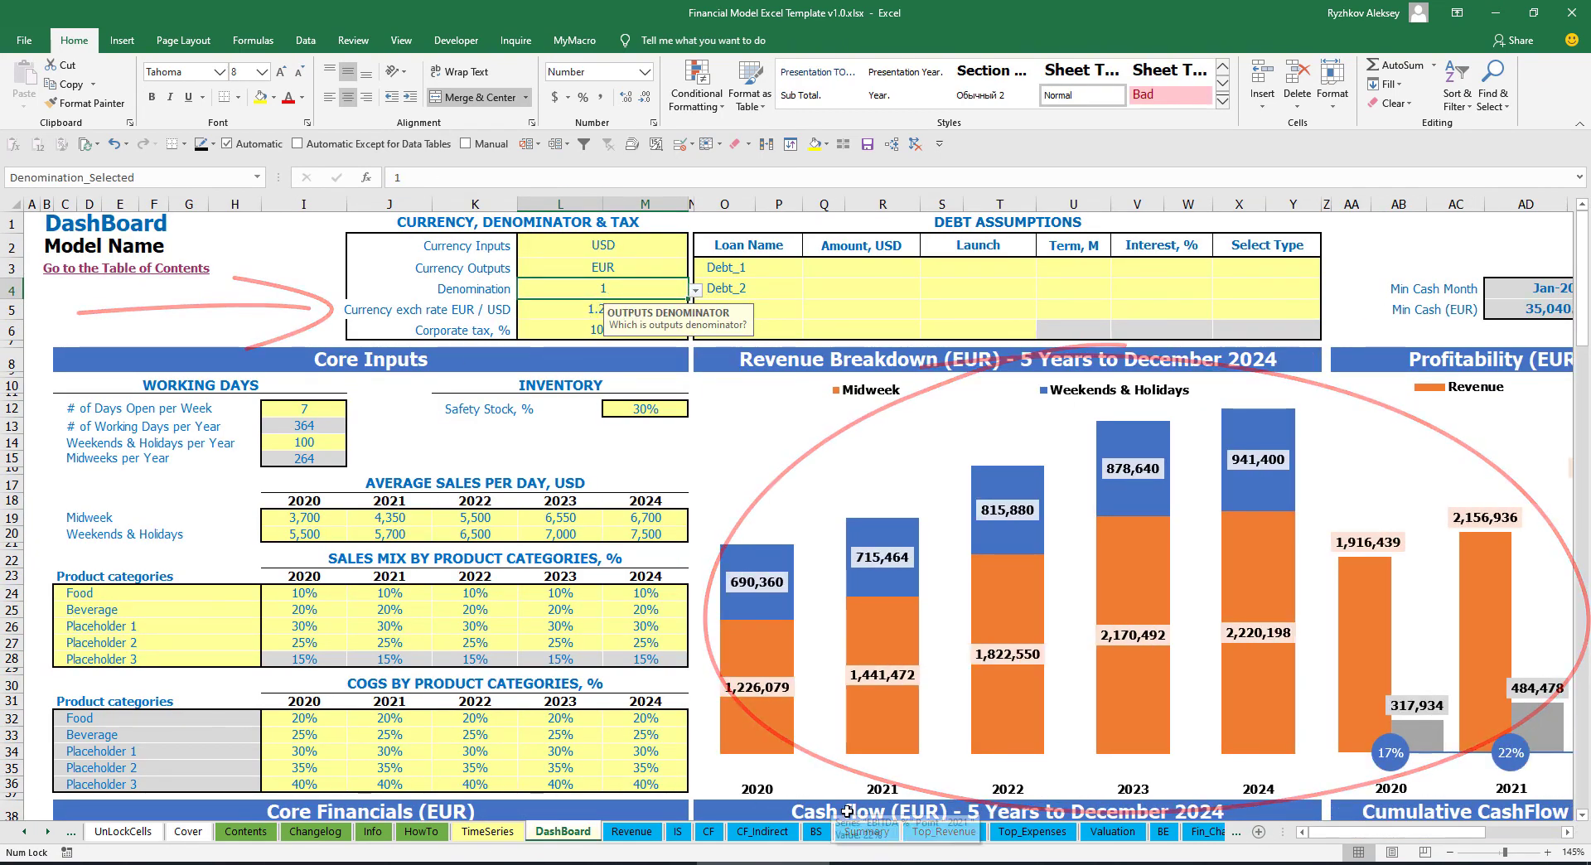
click(866, 830)
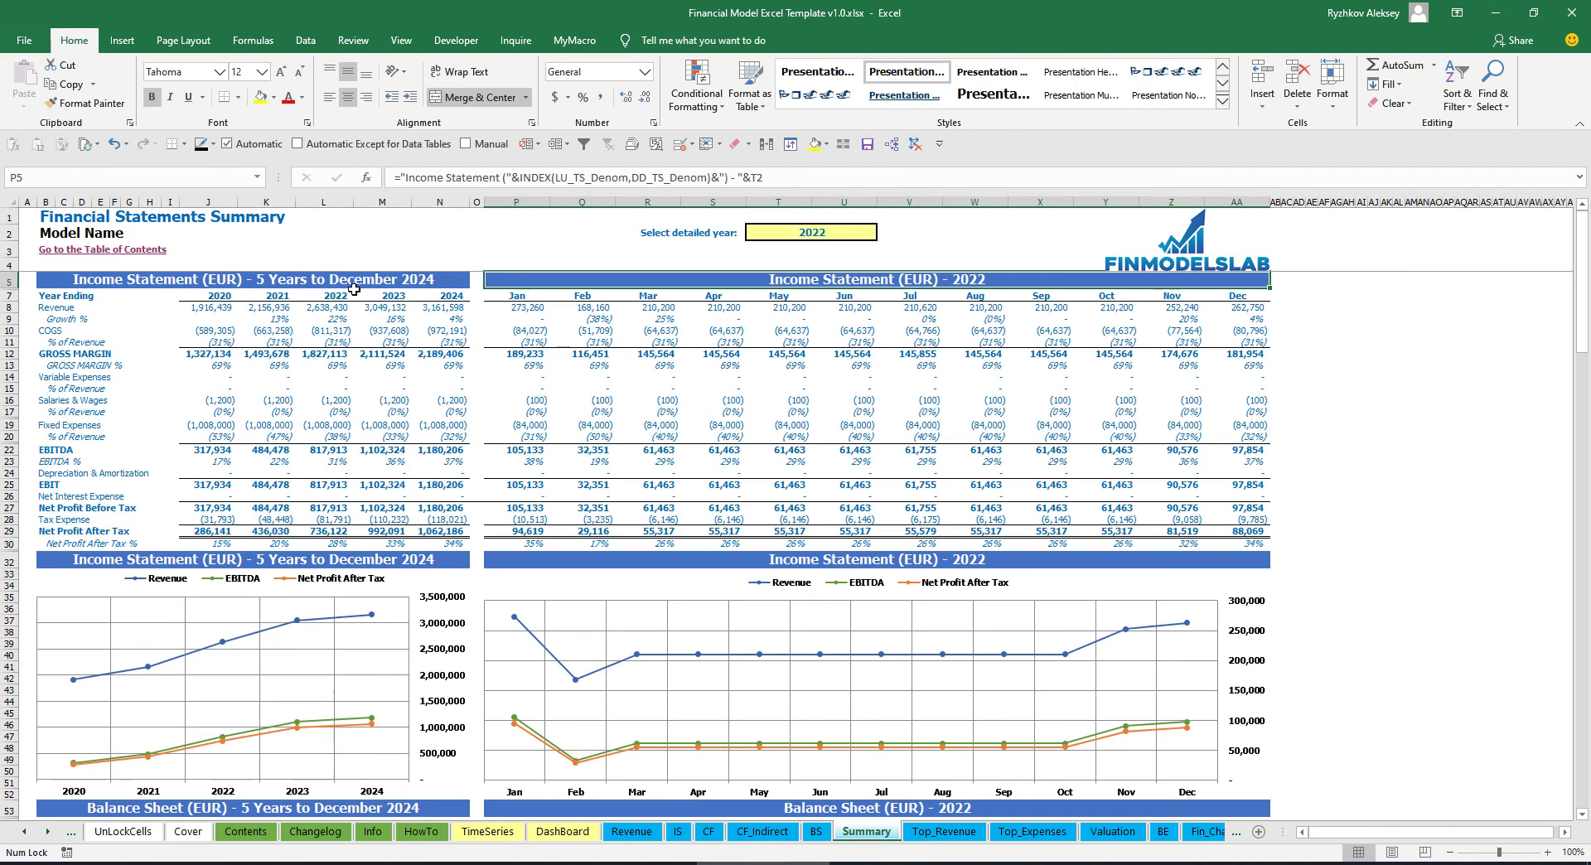
Set the corporate tax rate to 15% on the DashBoard and examine the Tax Expense line on the Income Statement
click(563, 832)
click(568, 323)
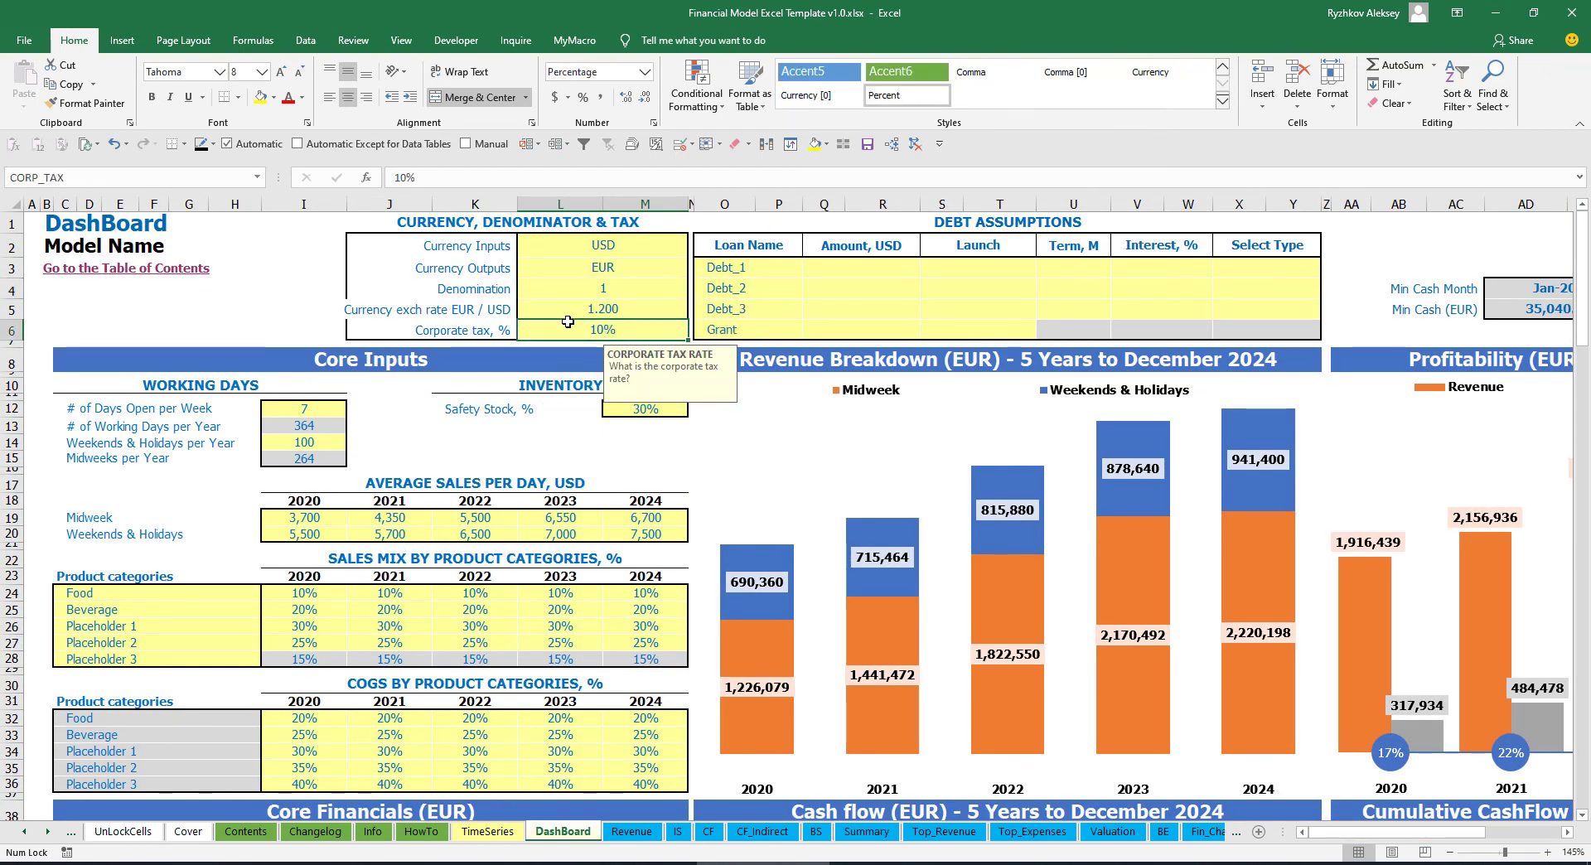
text(15)
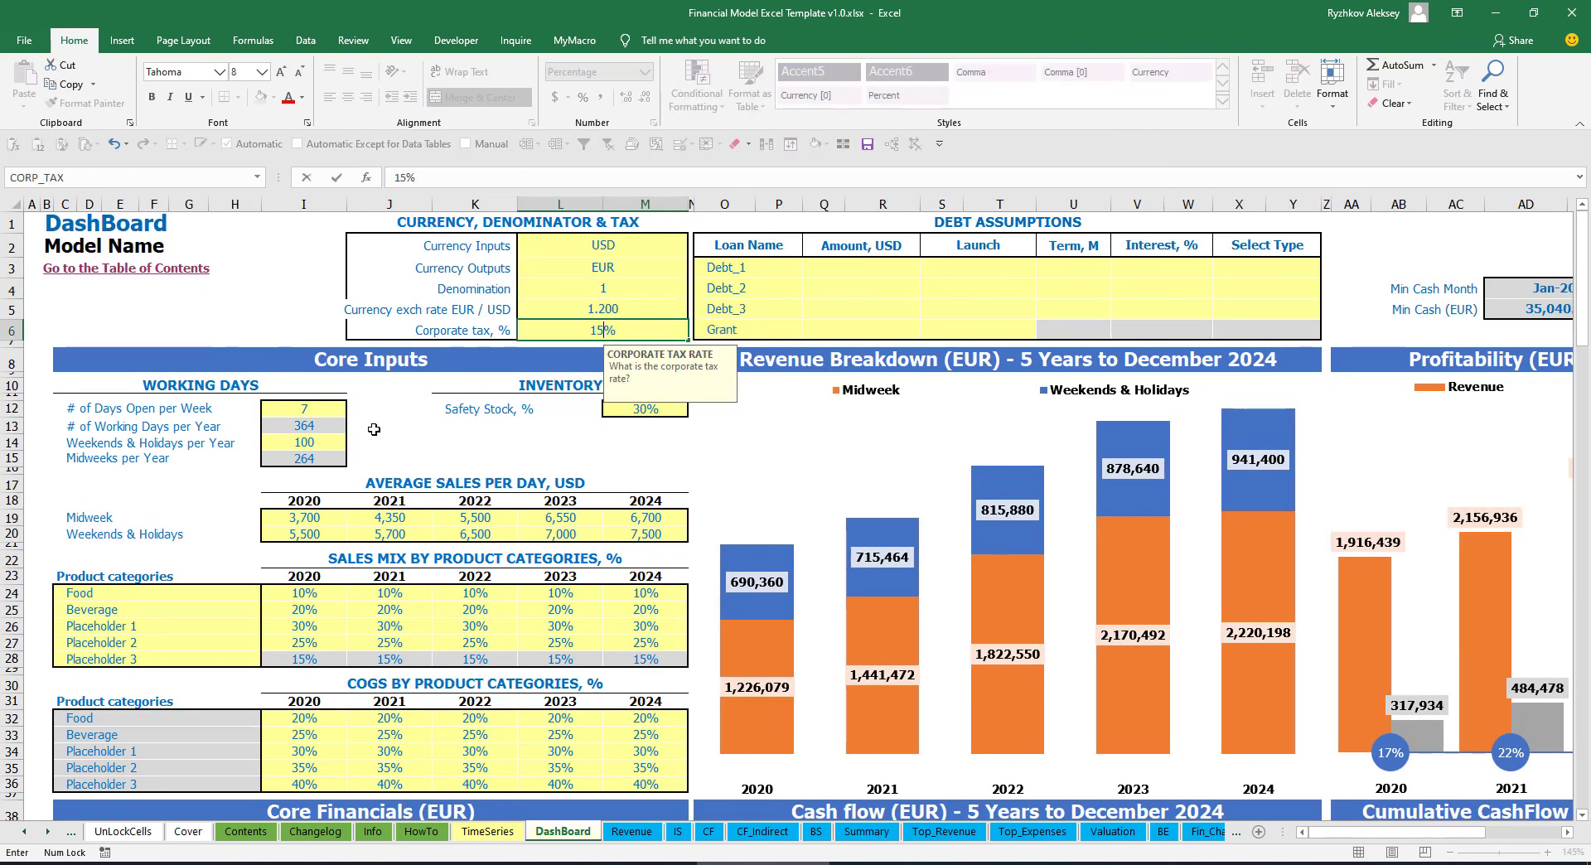
key(Return)
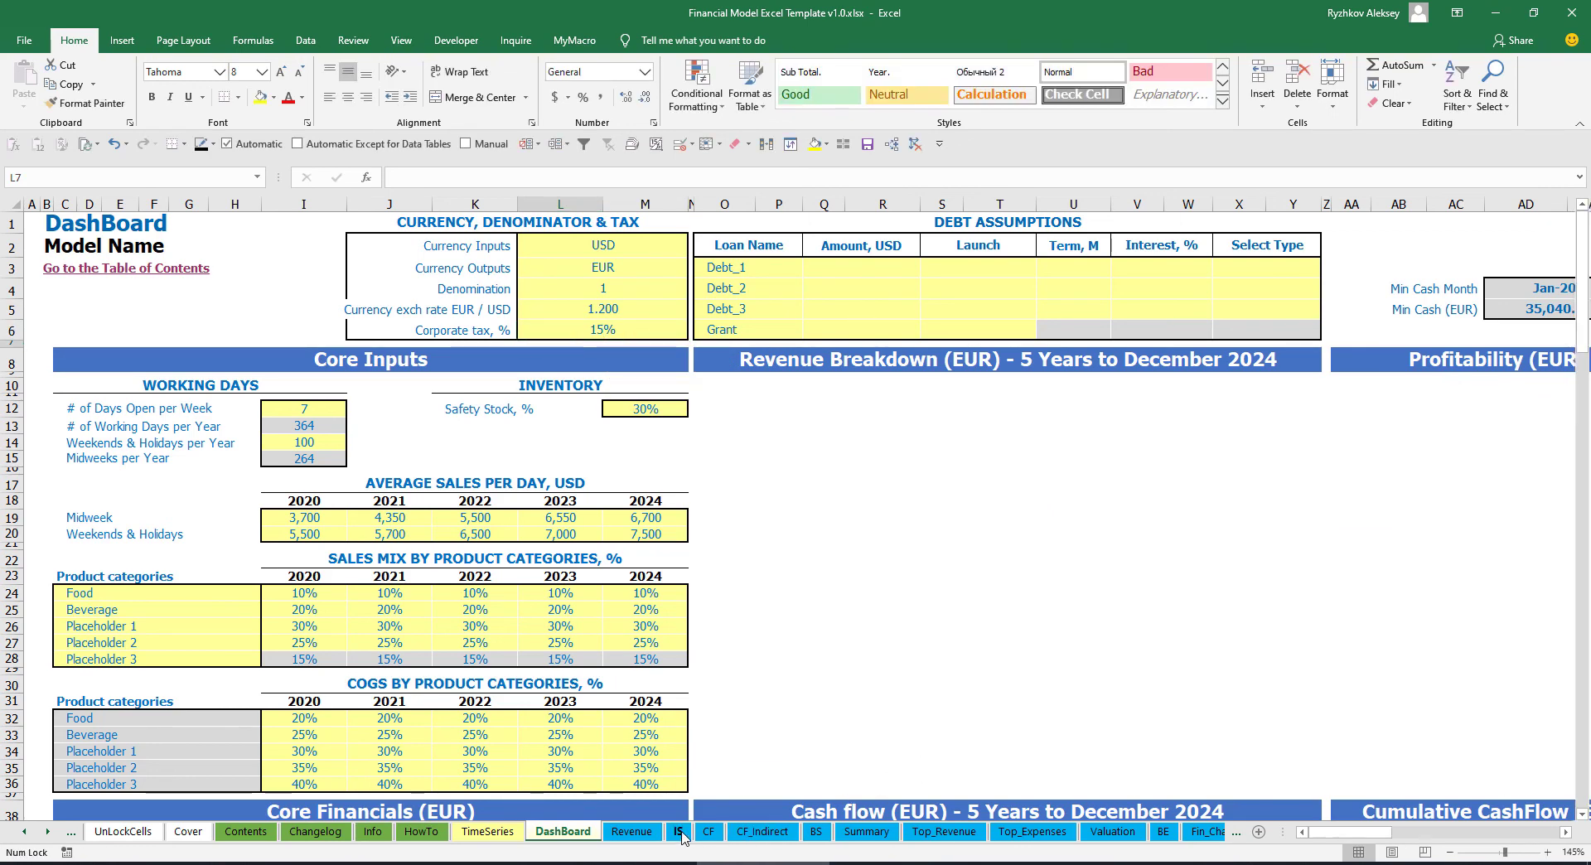
click(677, 831)
click(34, 561)
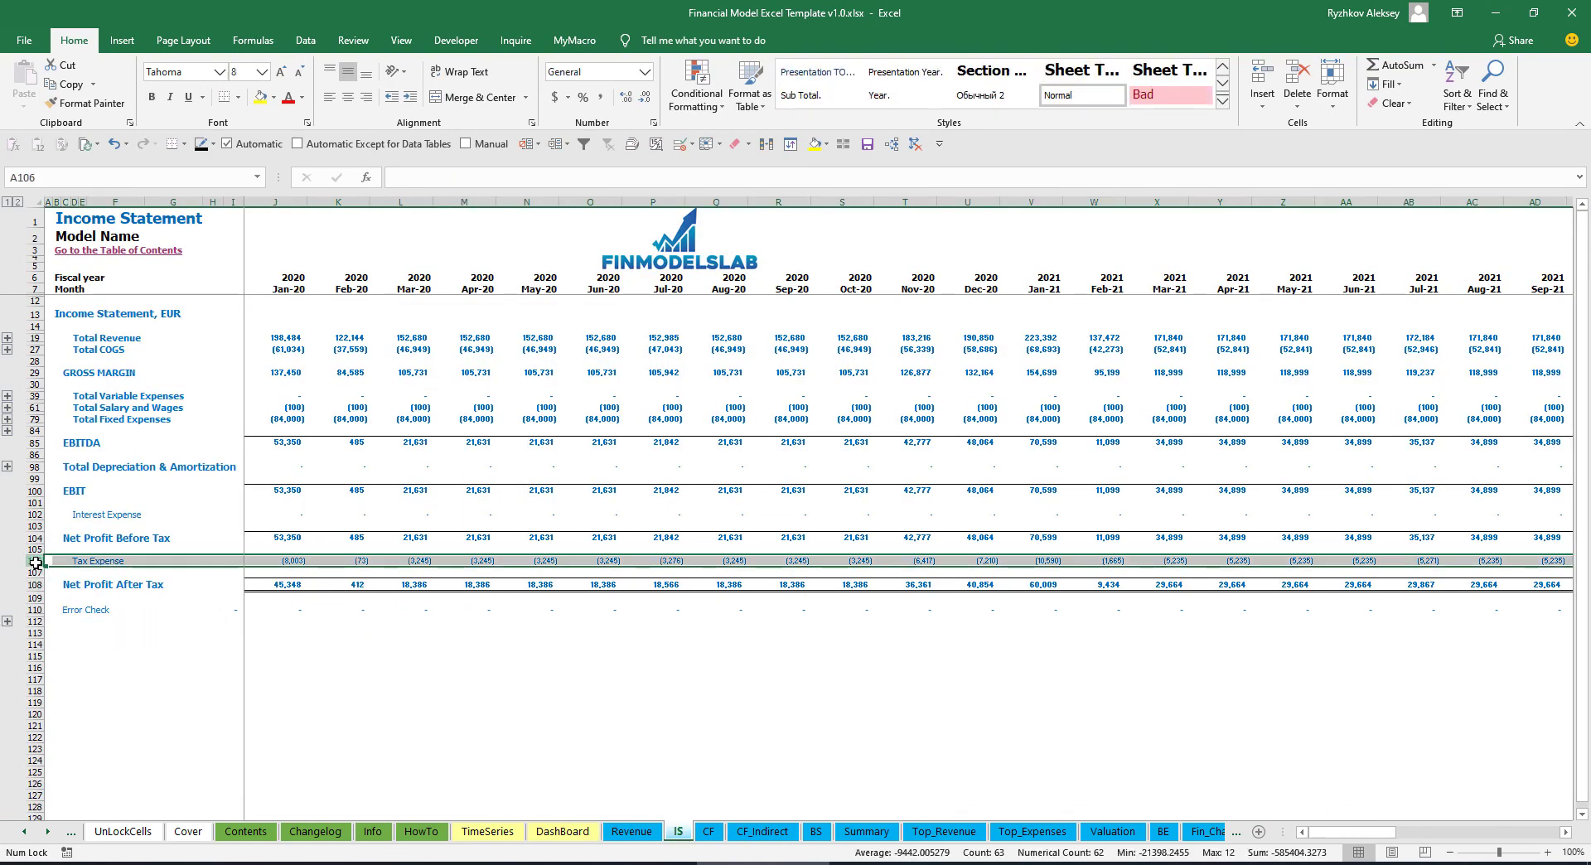